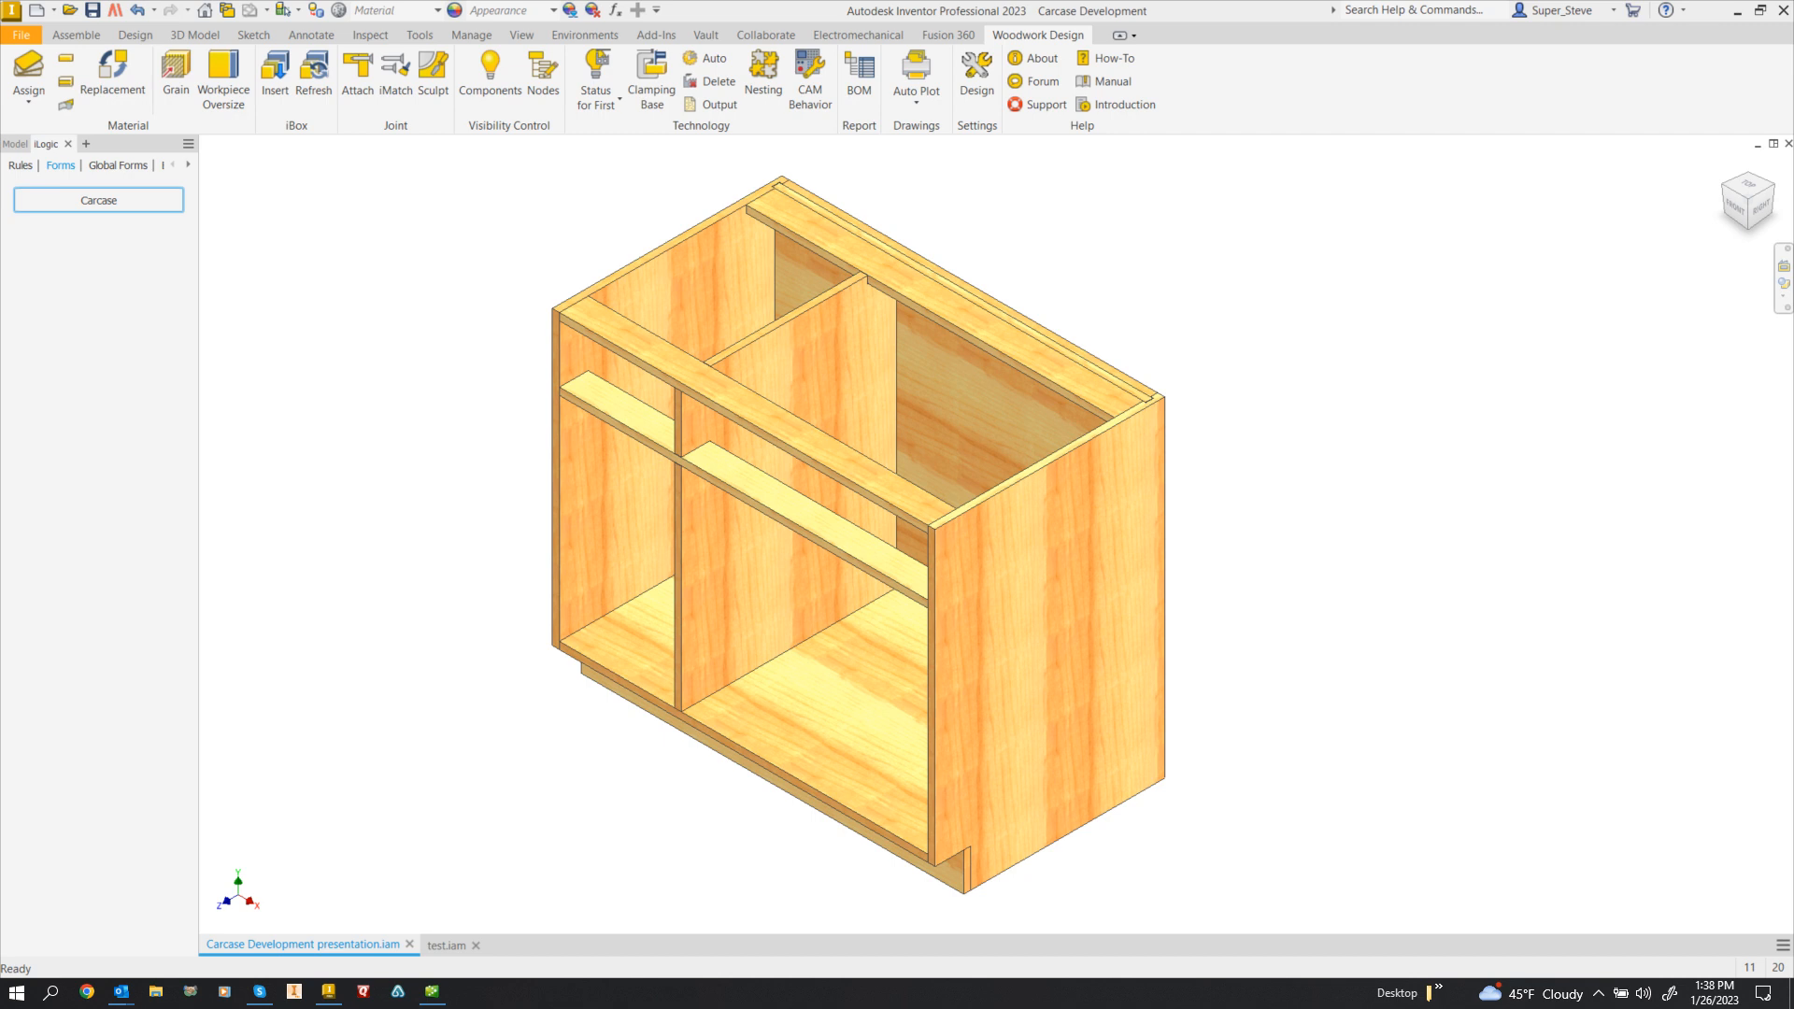
- Examine the back corner joint up close and the top front rail joint in wireframe from the right side
scroll(1153, 395, down, 10)
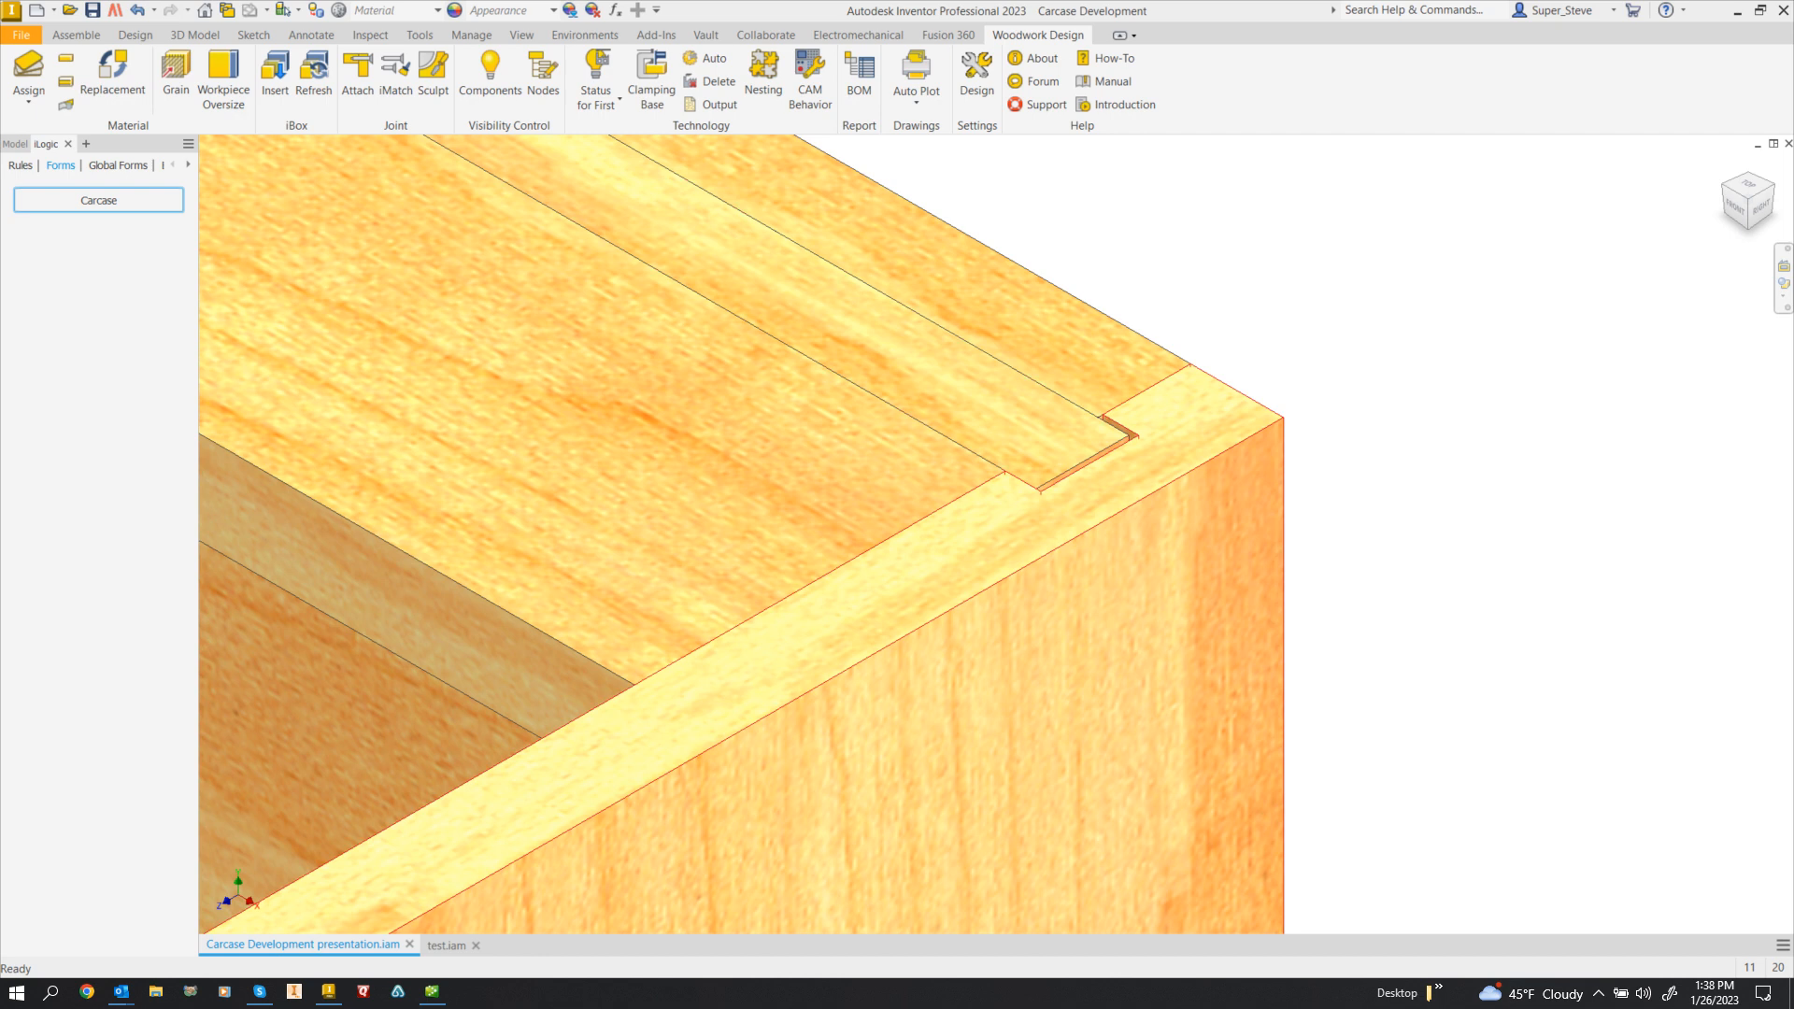
scroll(1136, 451, up, 10)
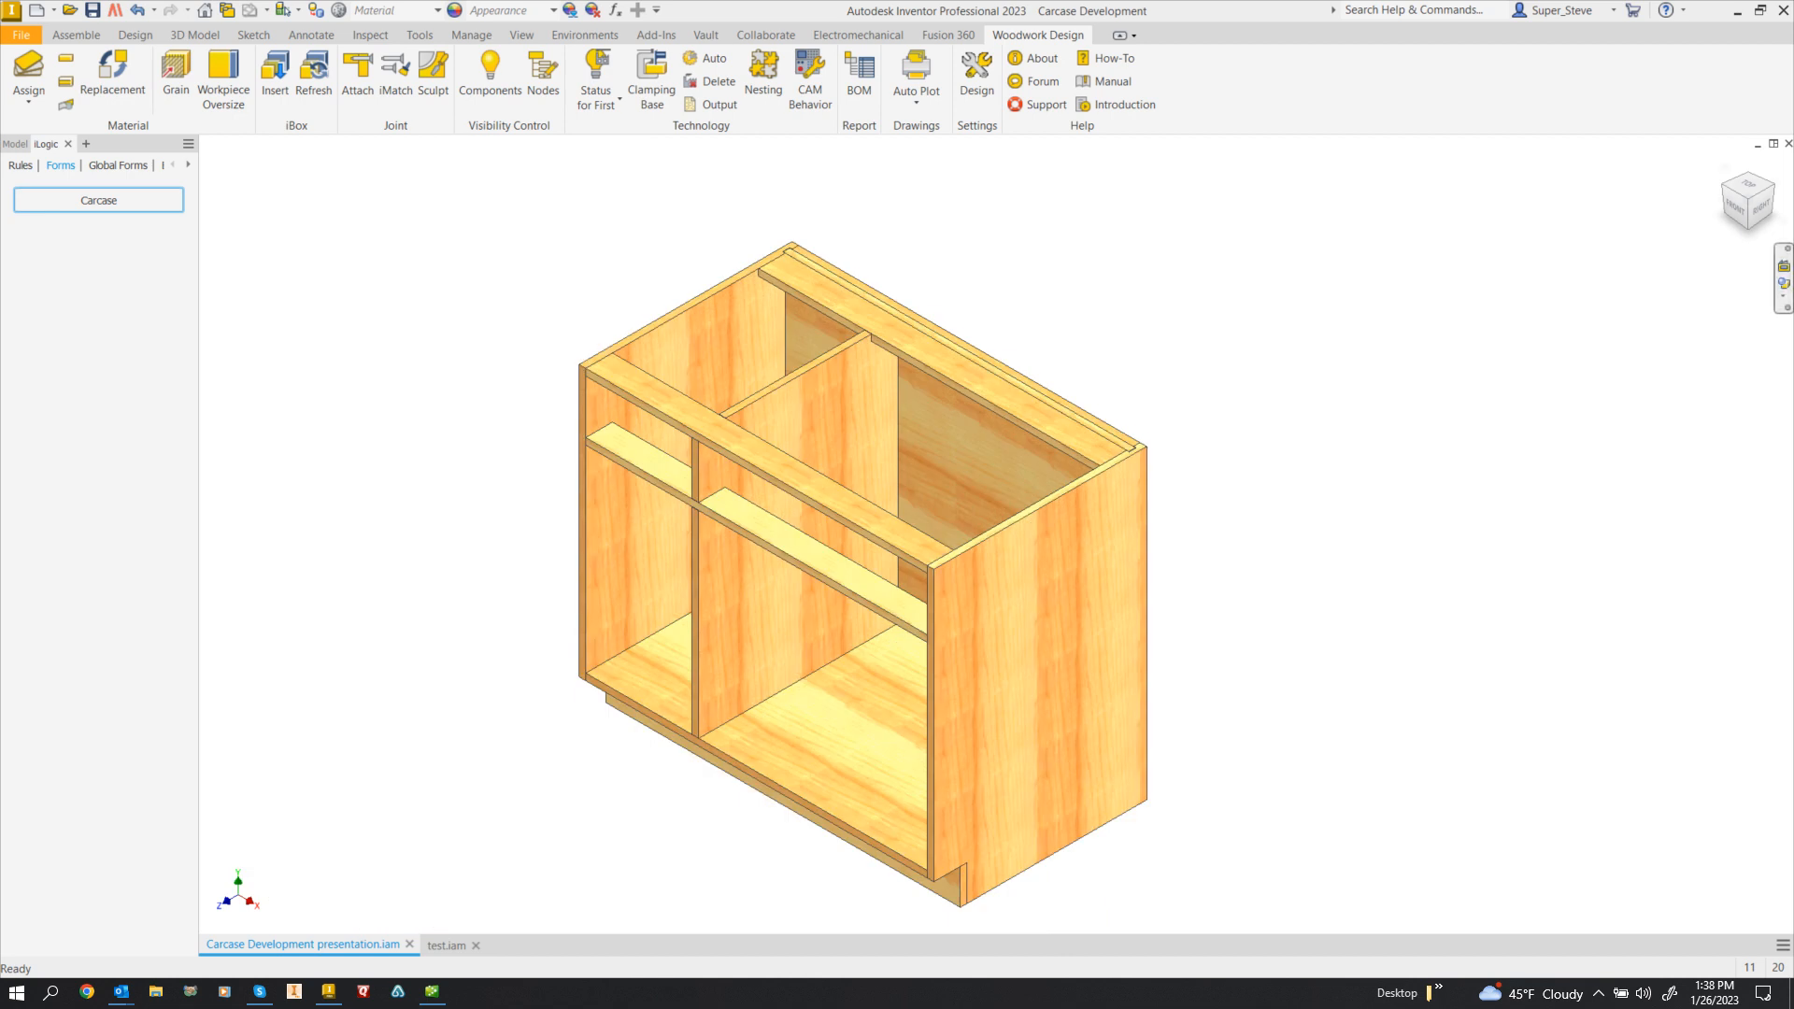
click(1783, 284)
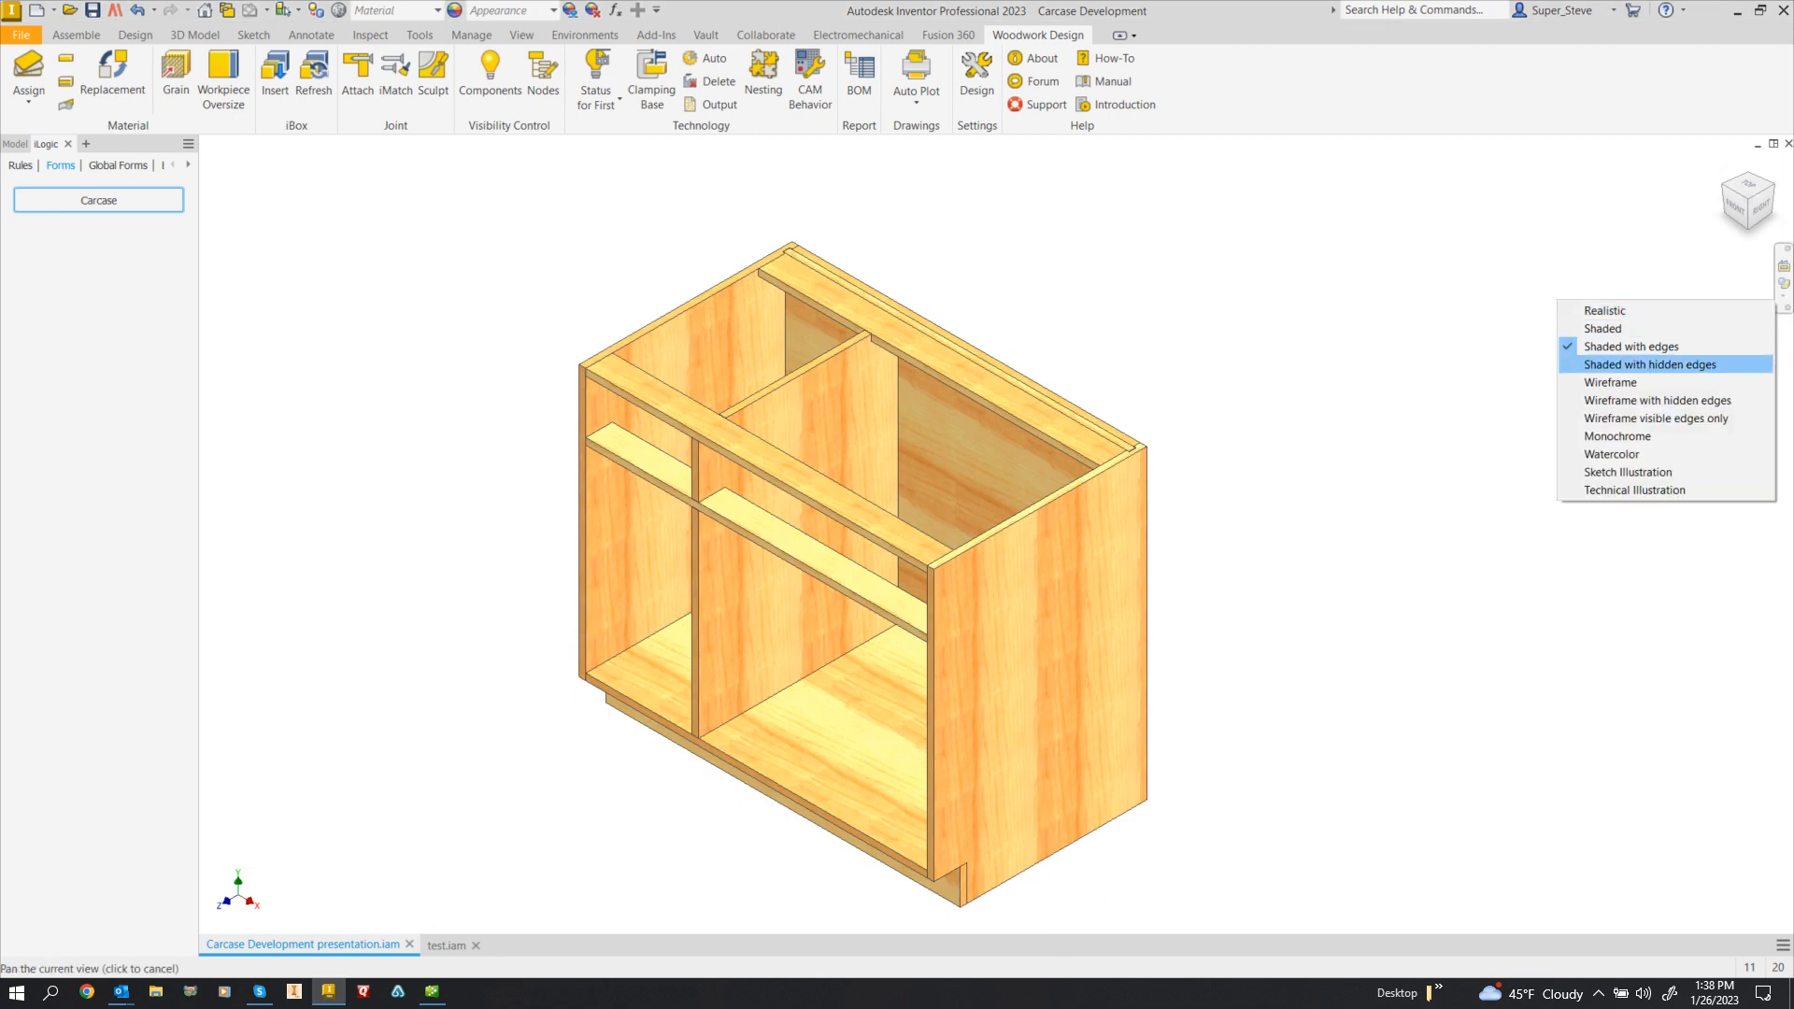
click(1610, 382)
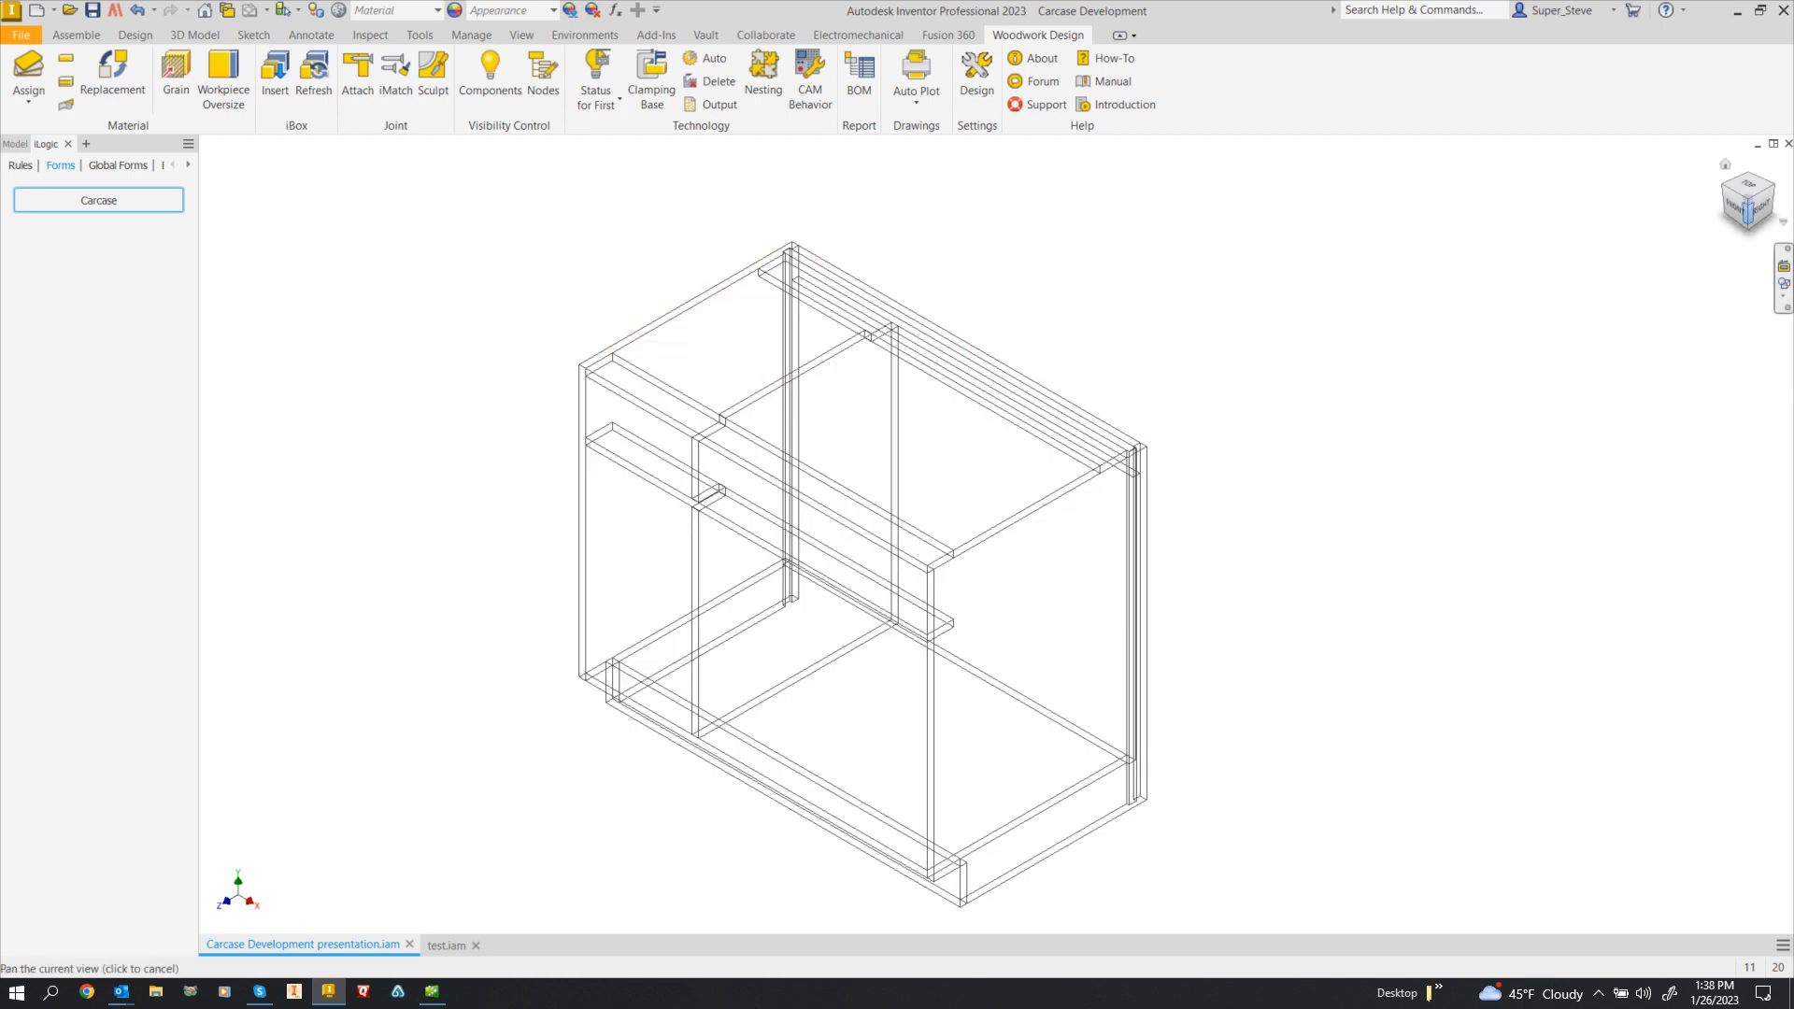
click(1761, 207)
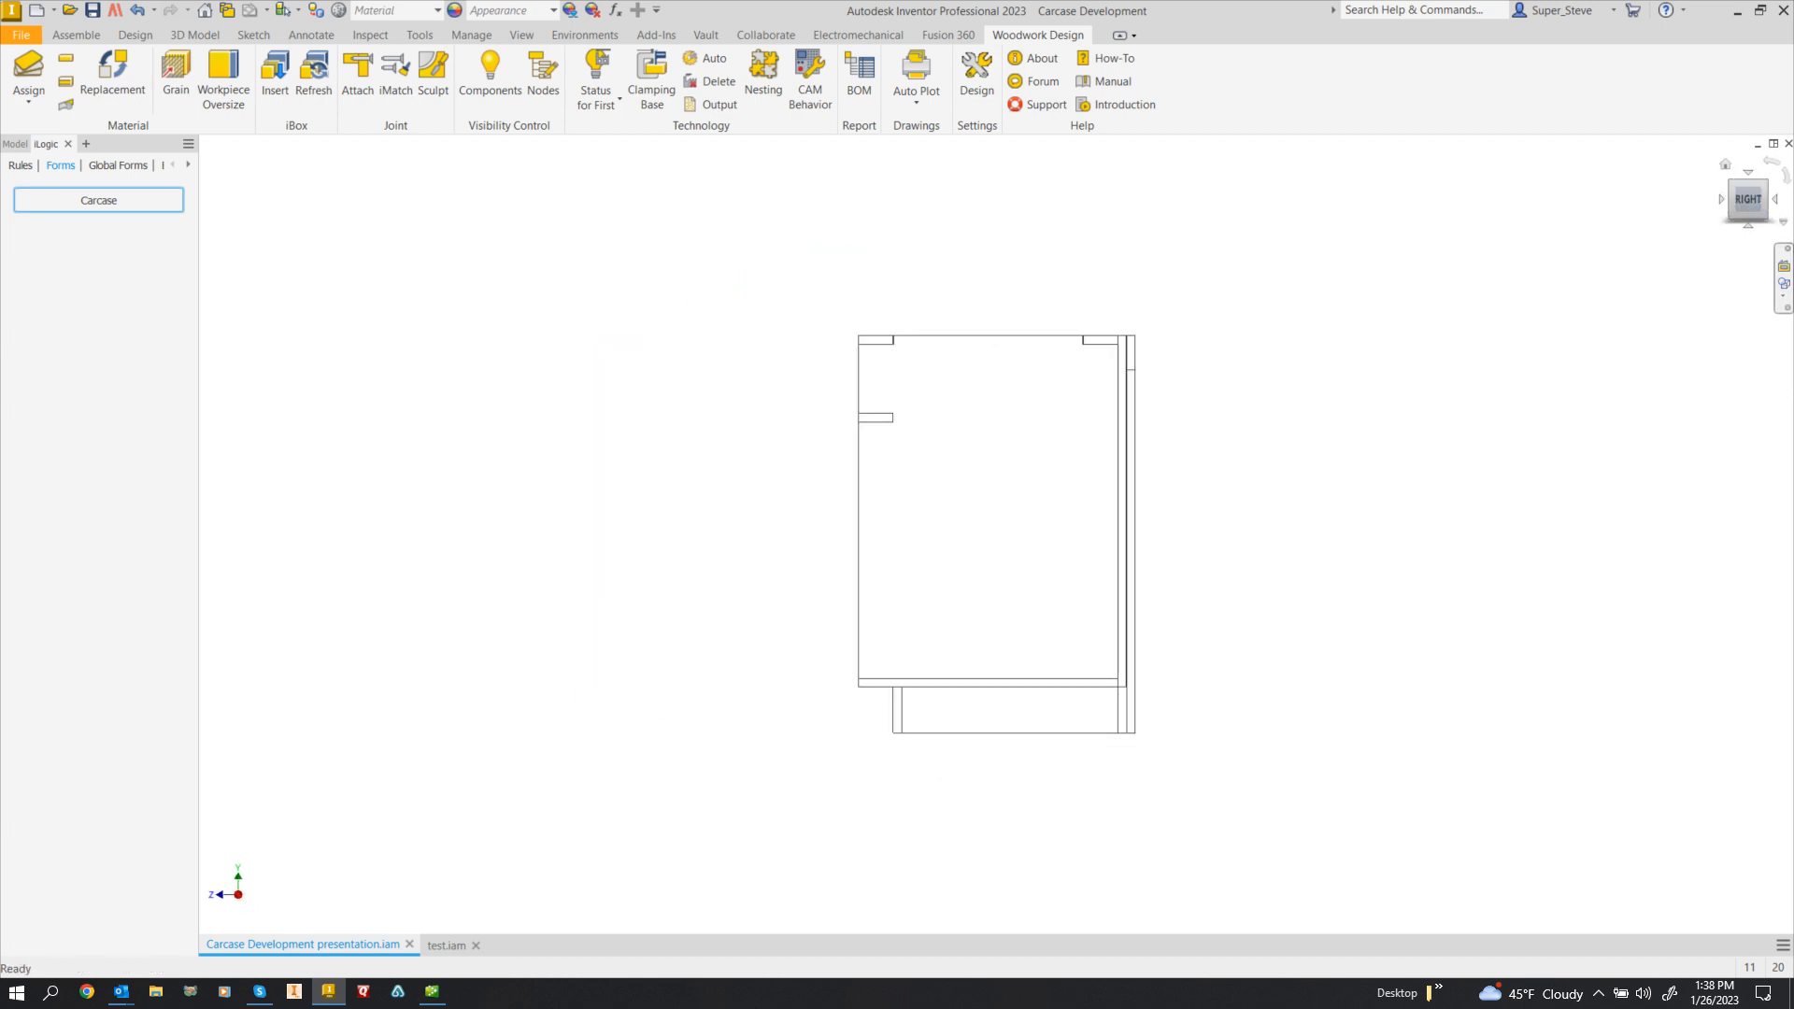
scroll(929, 334, up, 8)
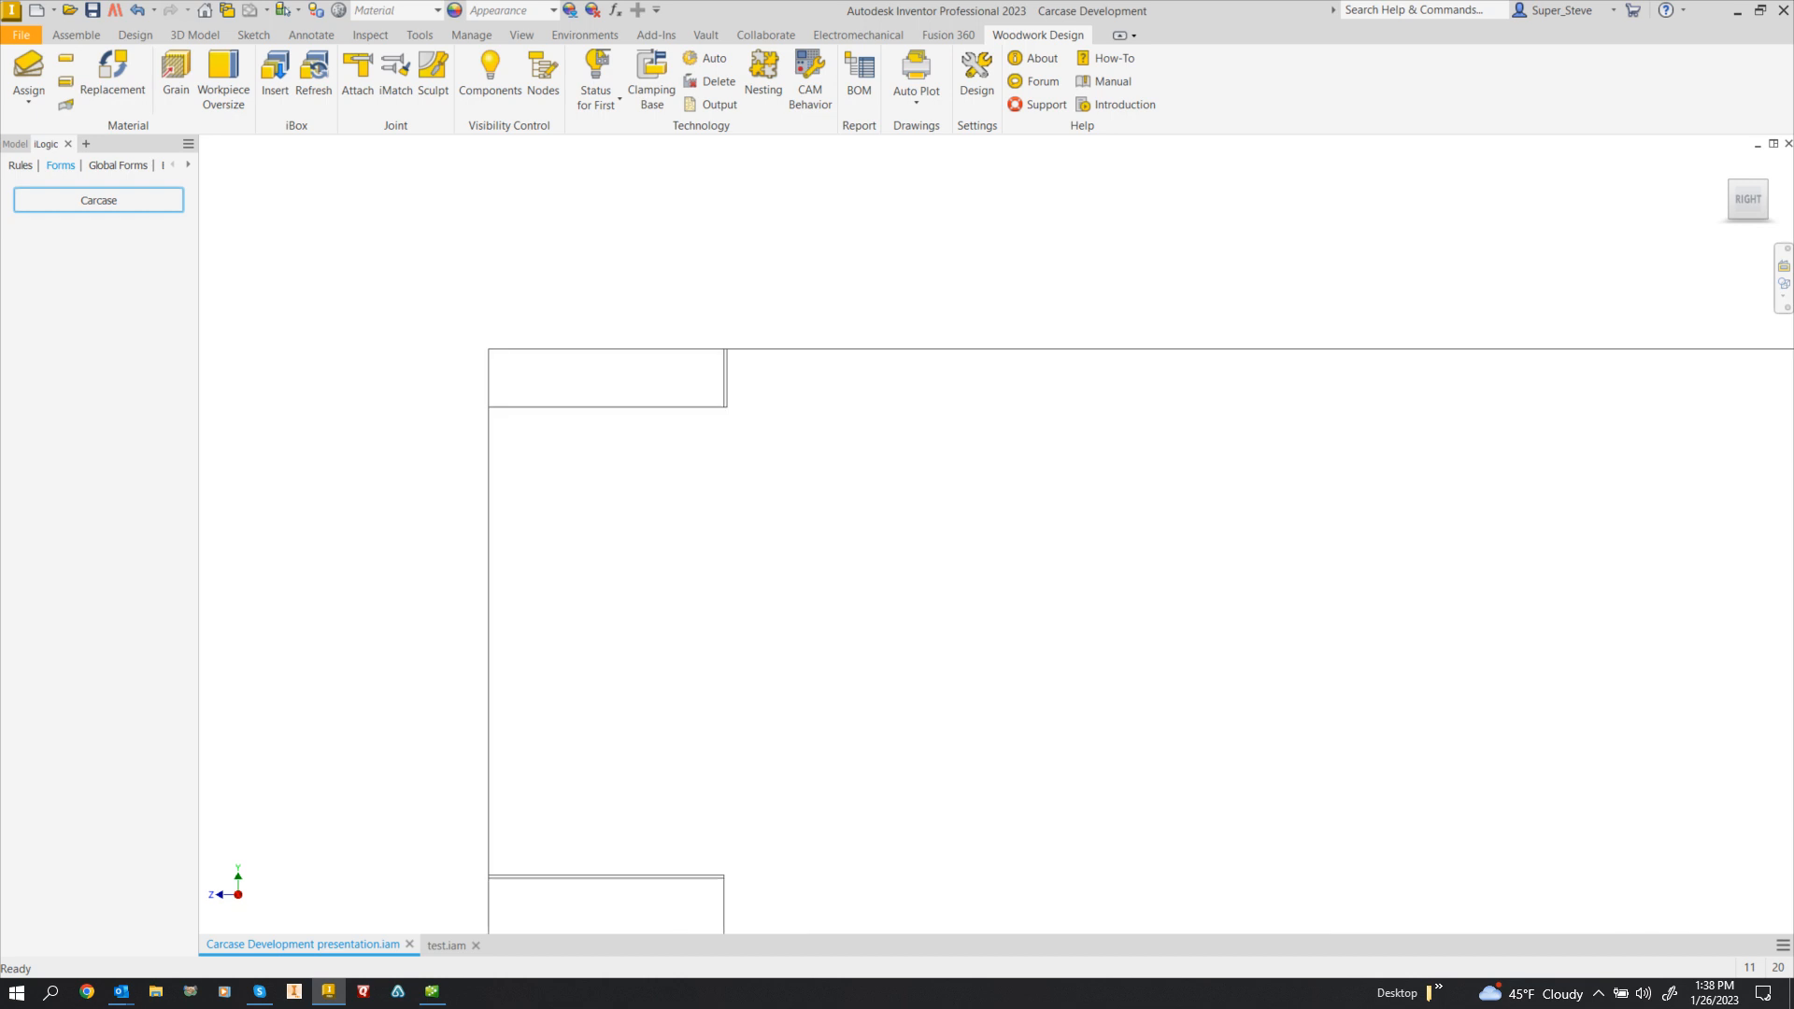
scroll(872, 340, up, 4)
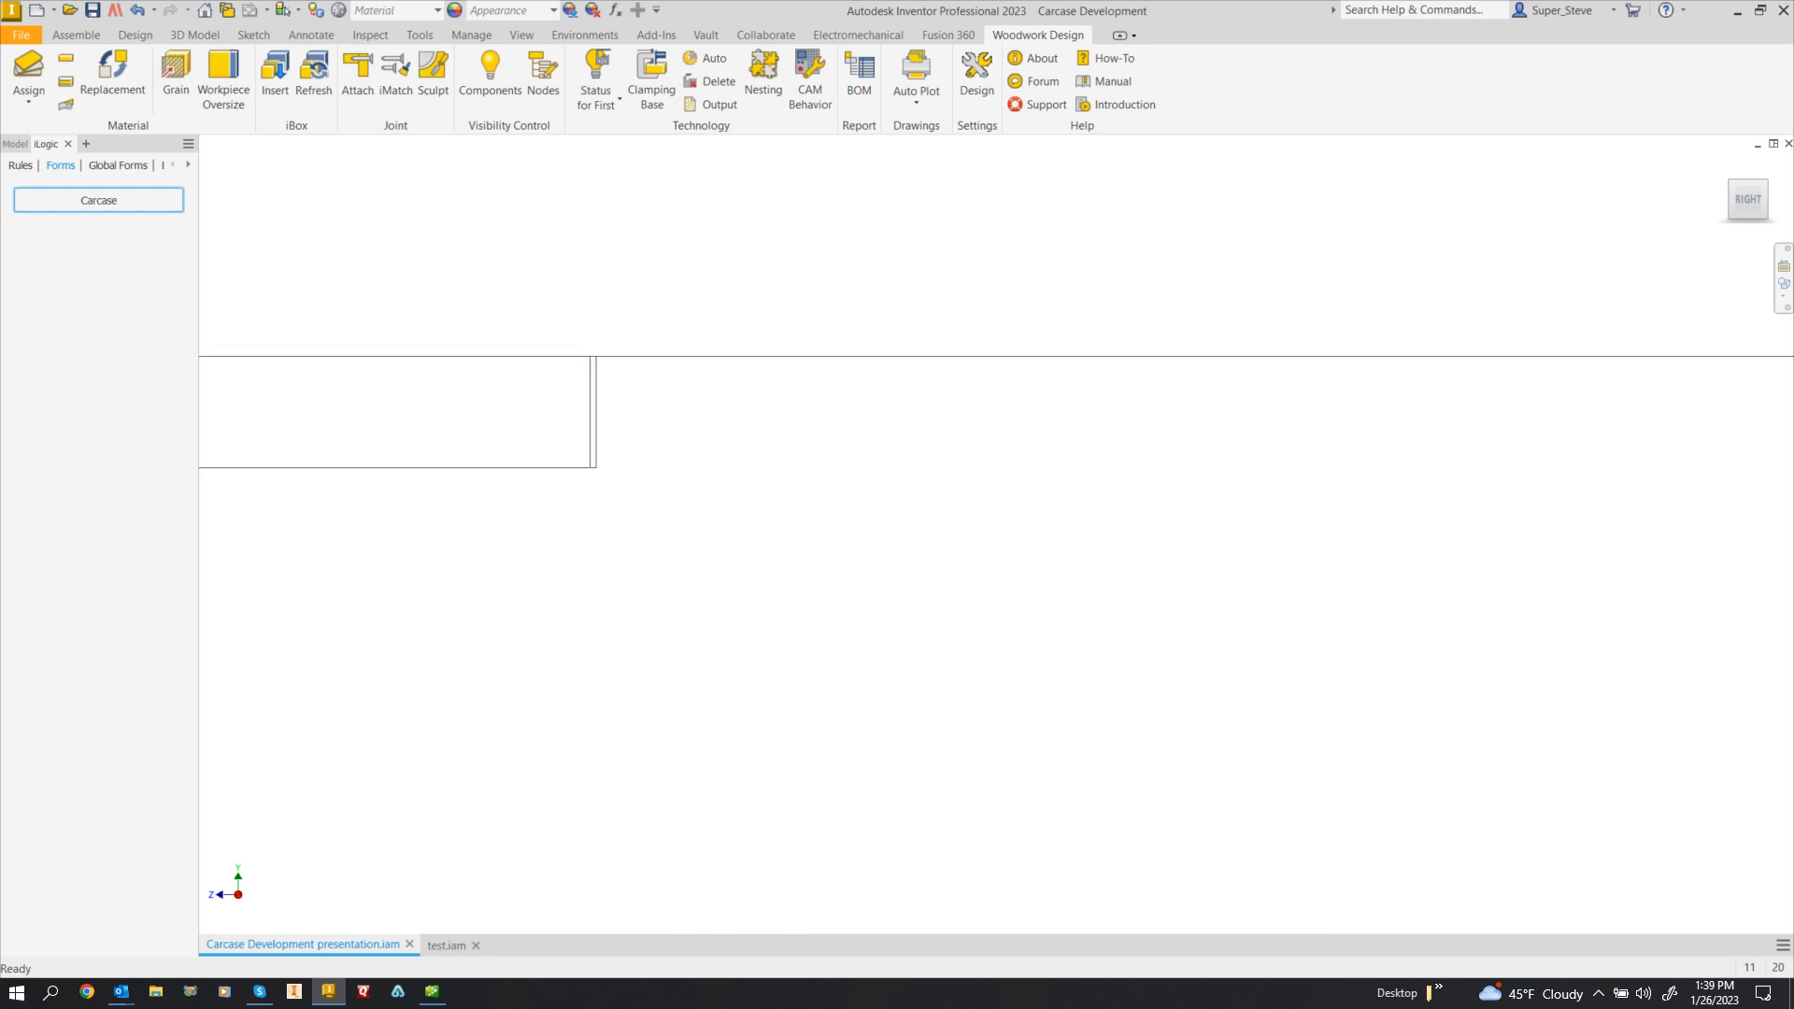
drag(1749, 199, 1747, 202)
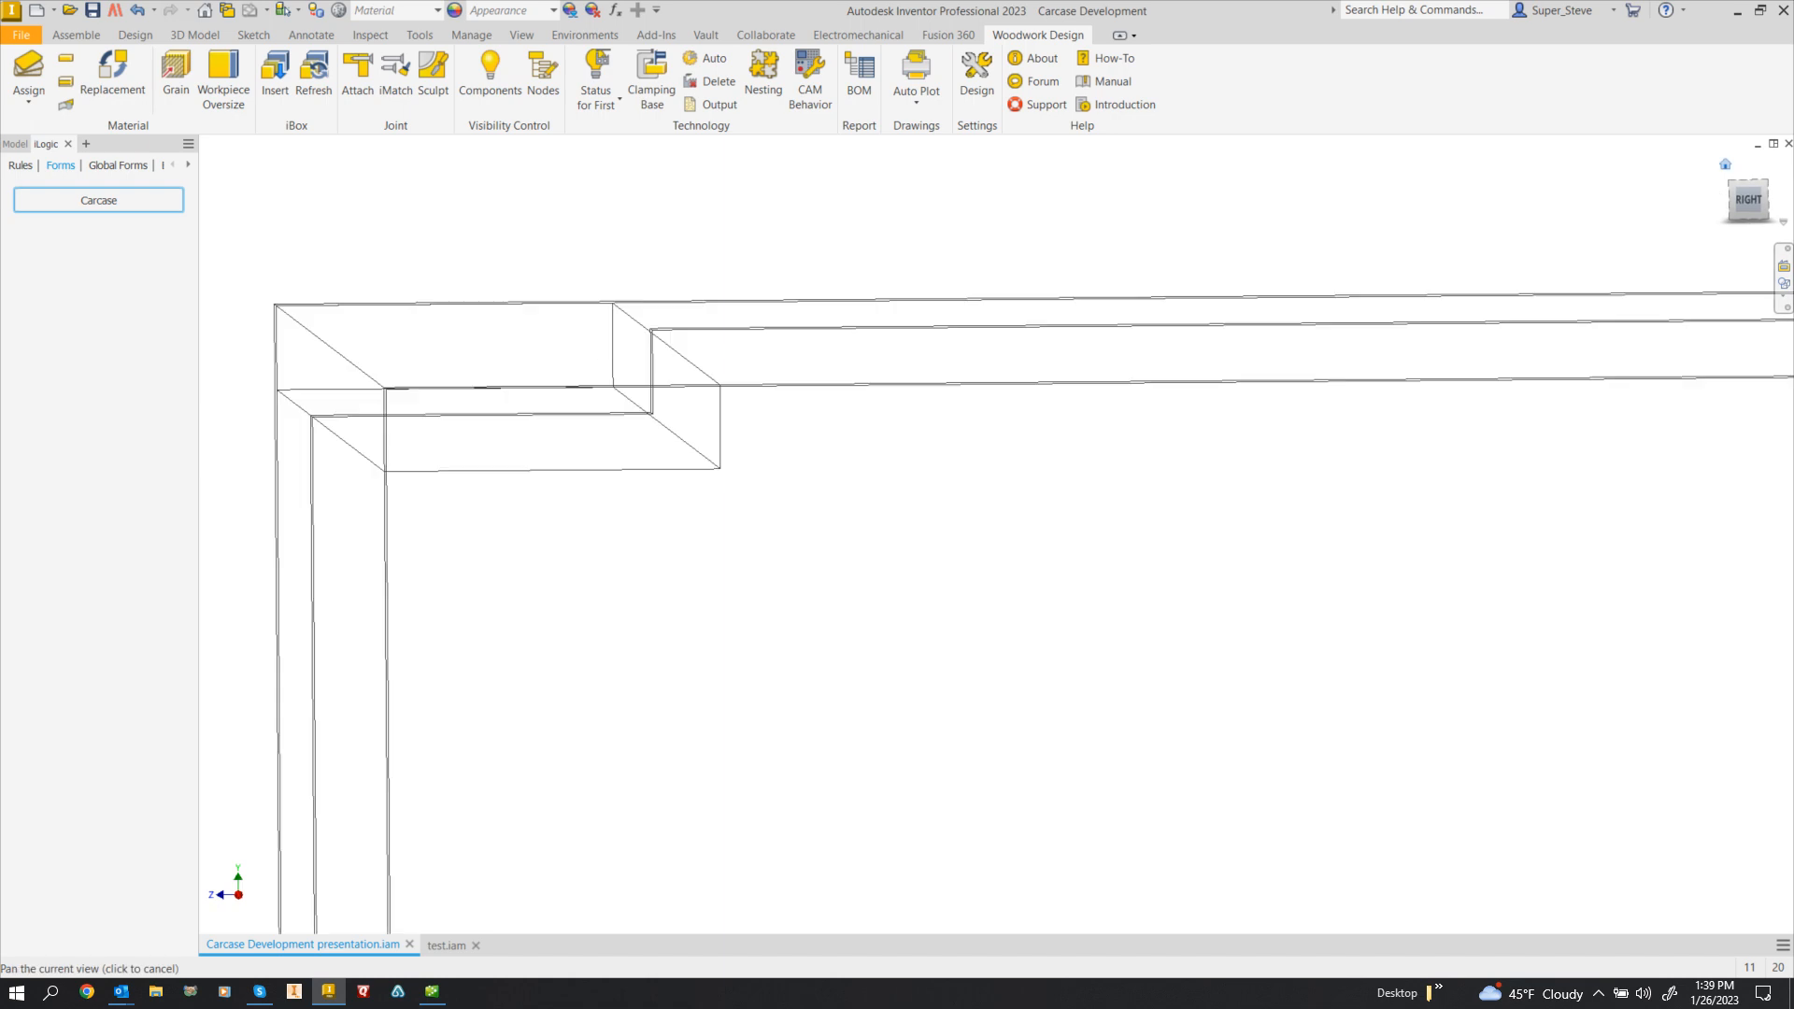
- Return to the home view with the Shaded with edges visual style
click(1725, 164)
click(1783, 296)
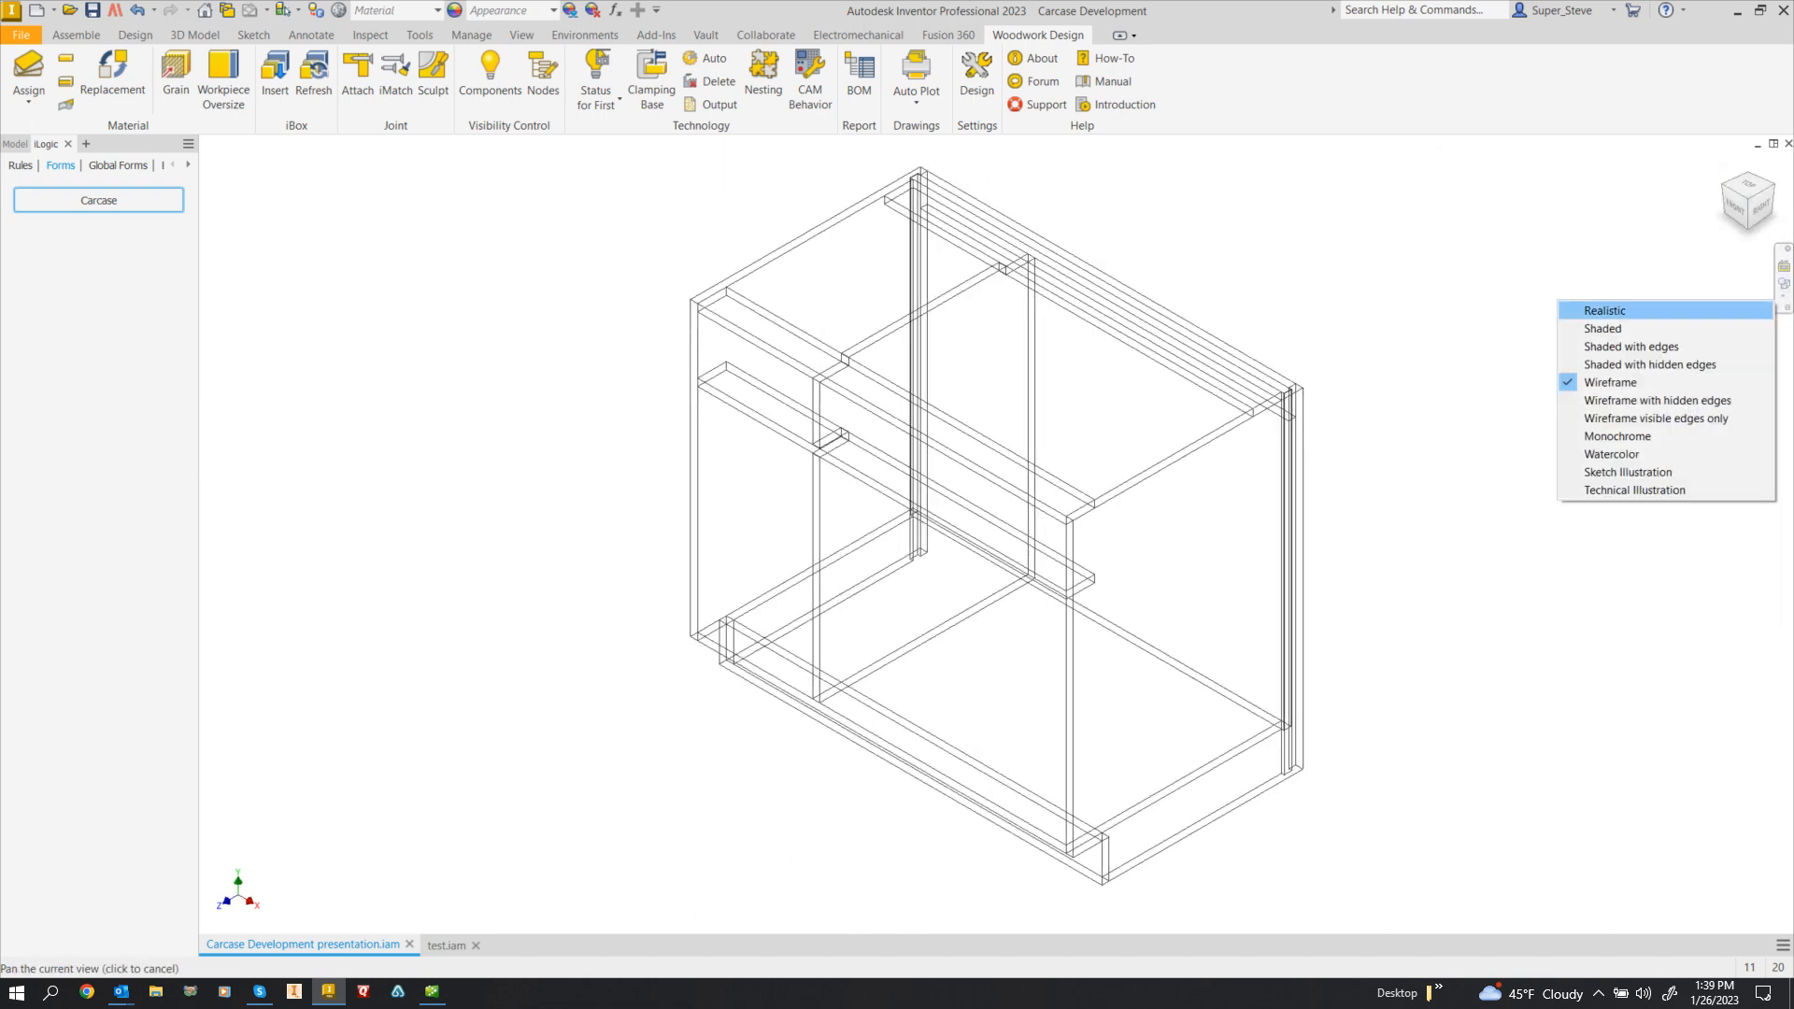
click(1630, 347)
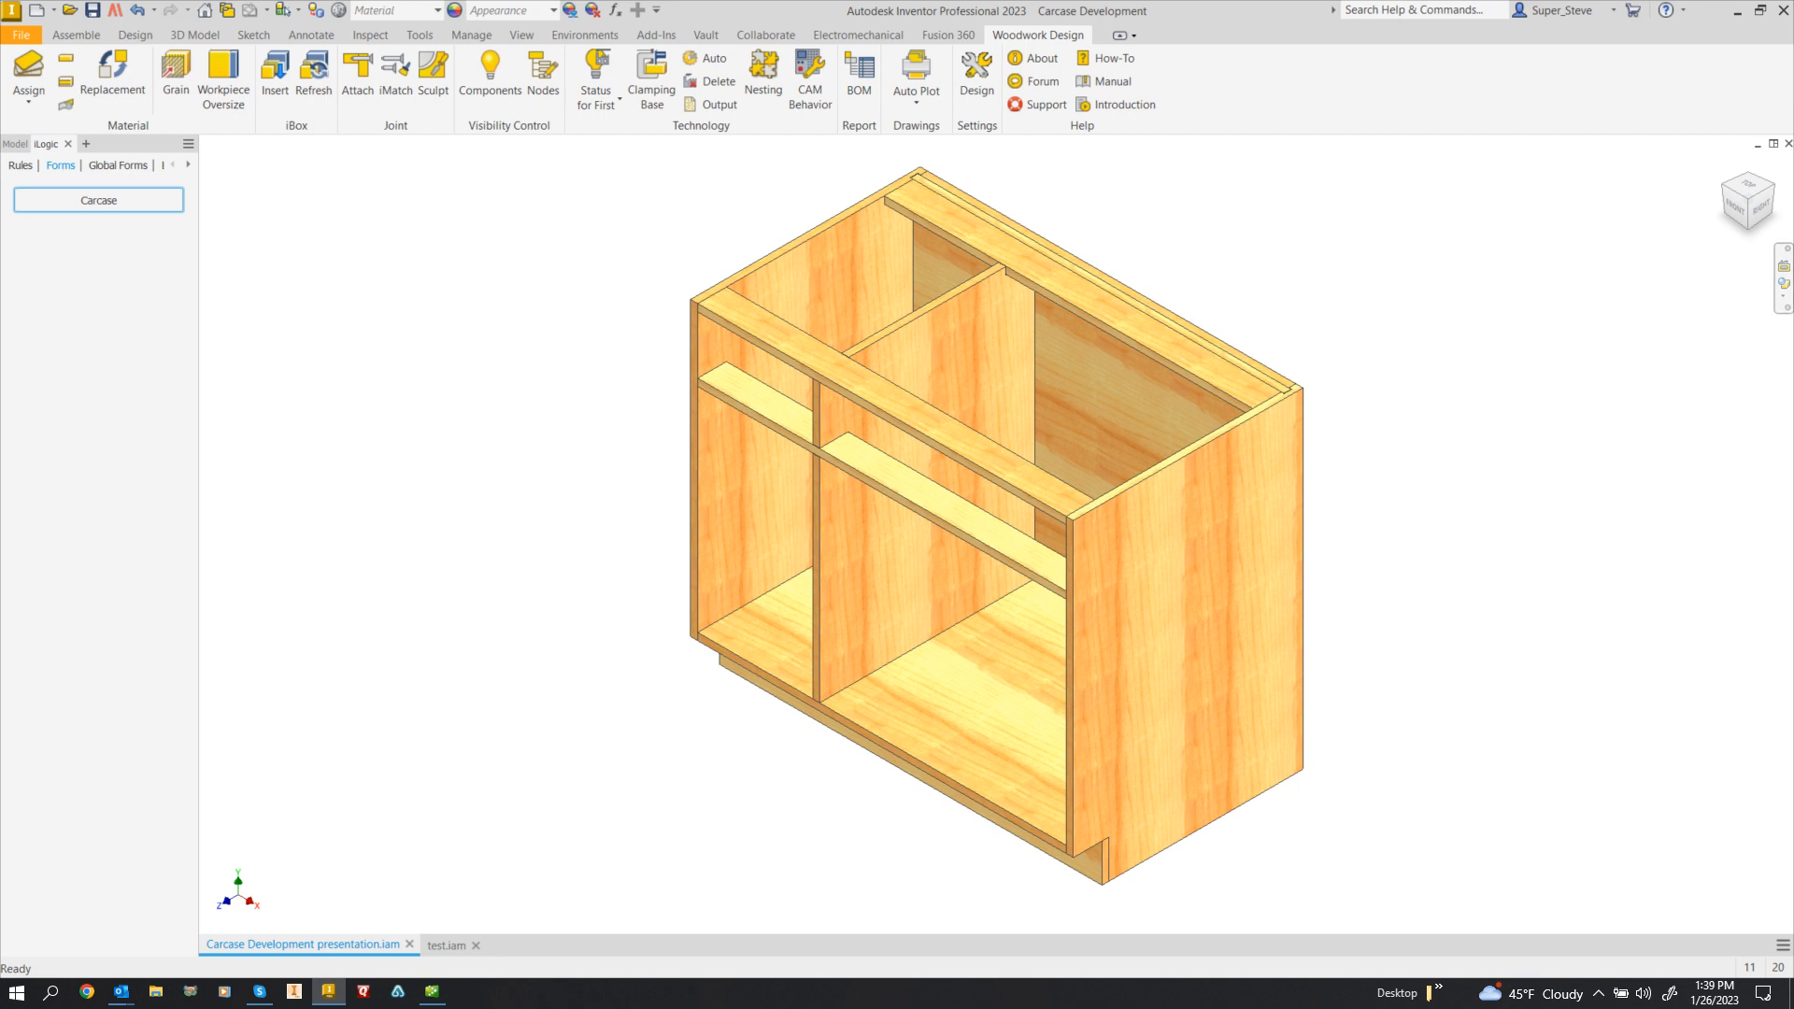
- Open the Carcase form and set the assembly width to 32 in
click(98, 200)
drag(1262, 165, 1500, 244)
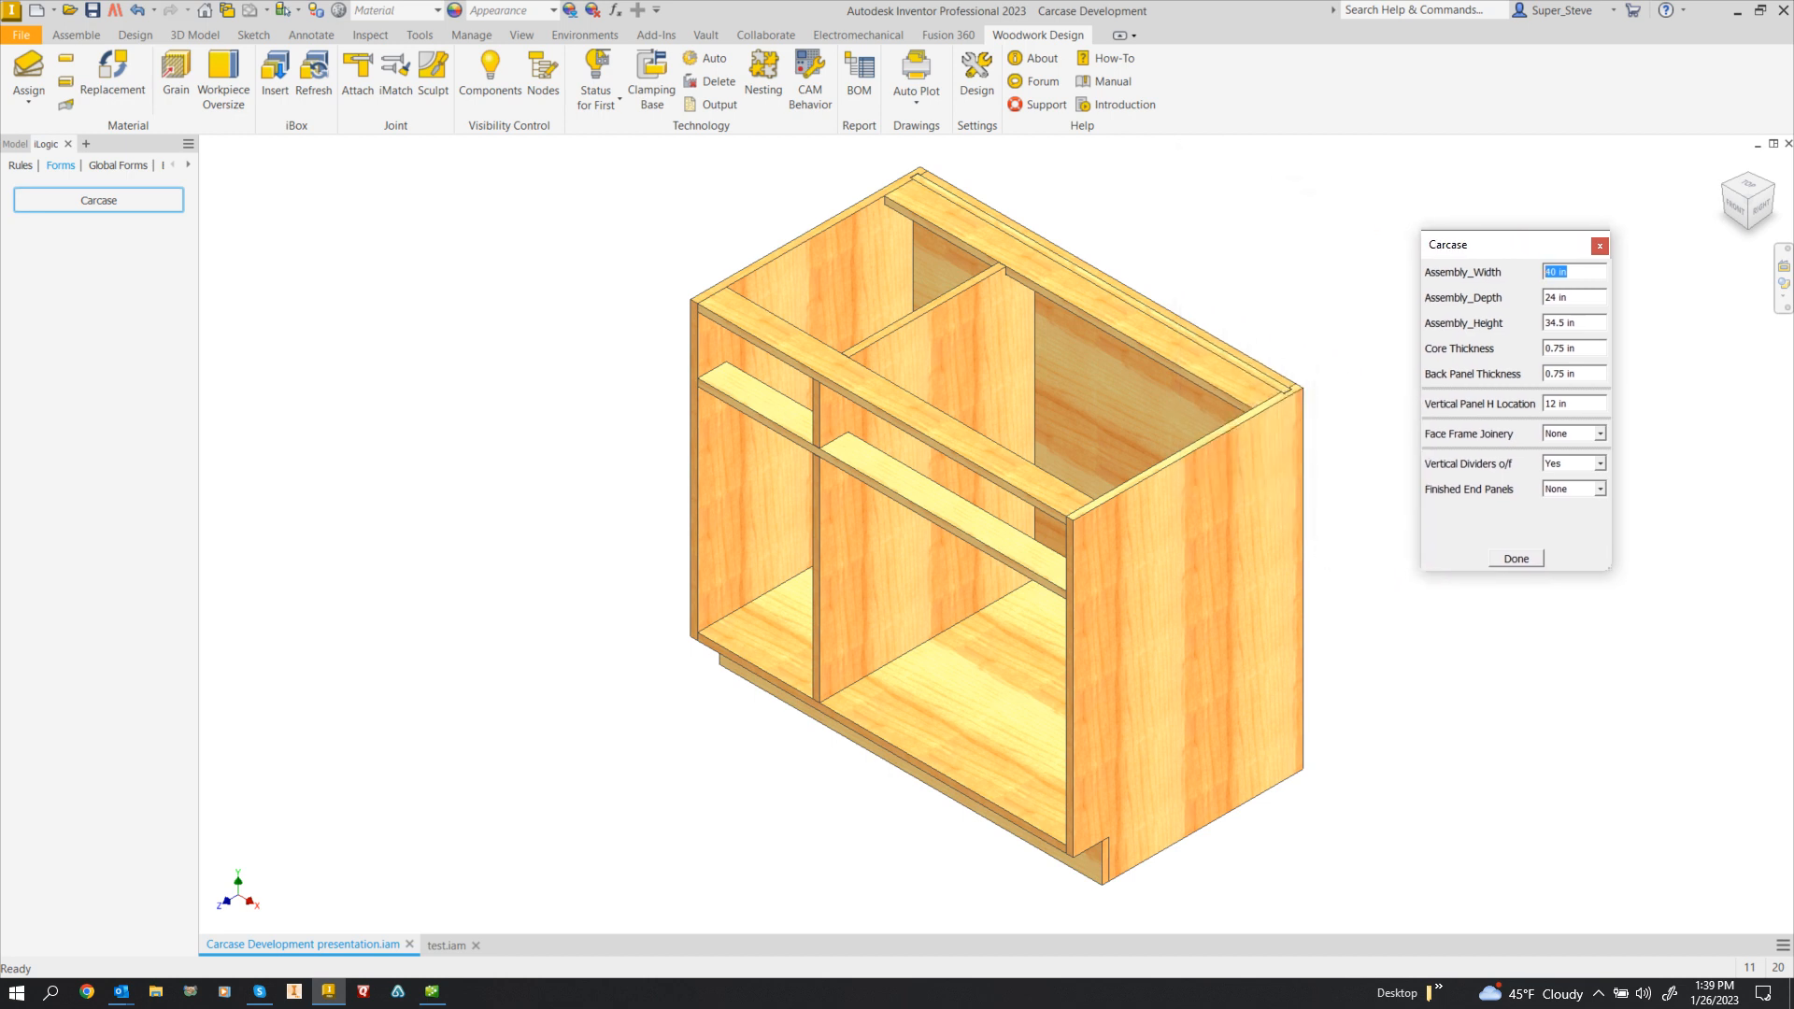
middle_drag(1215, 468, 1159, 479)
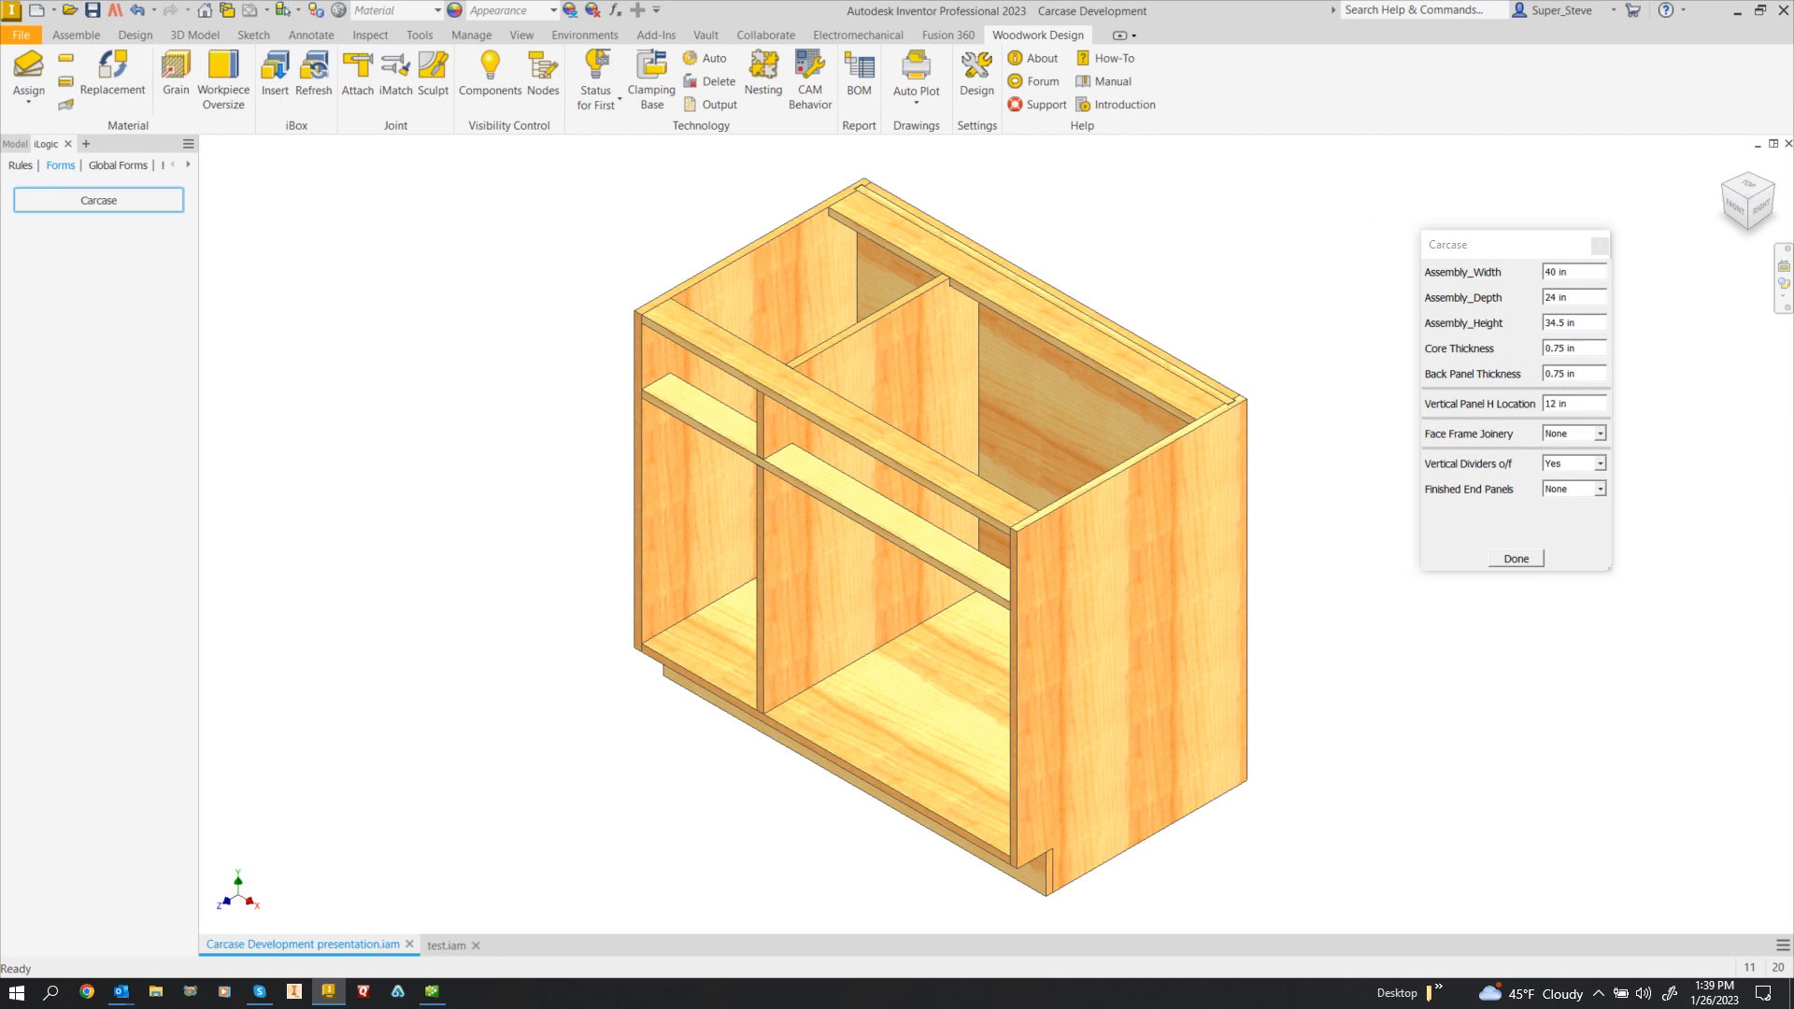
drag(1578, 272, 1545, 272)
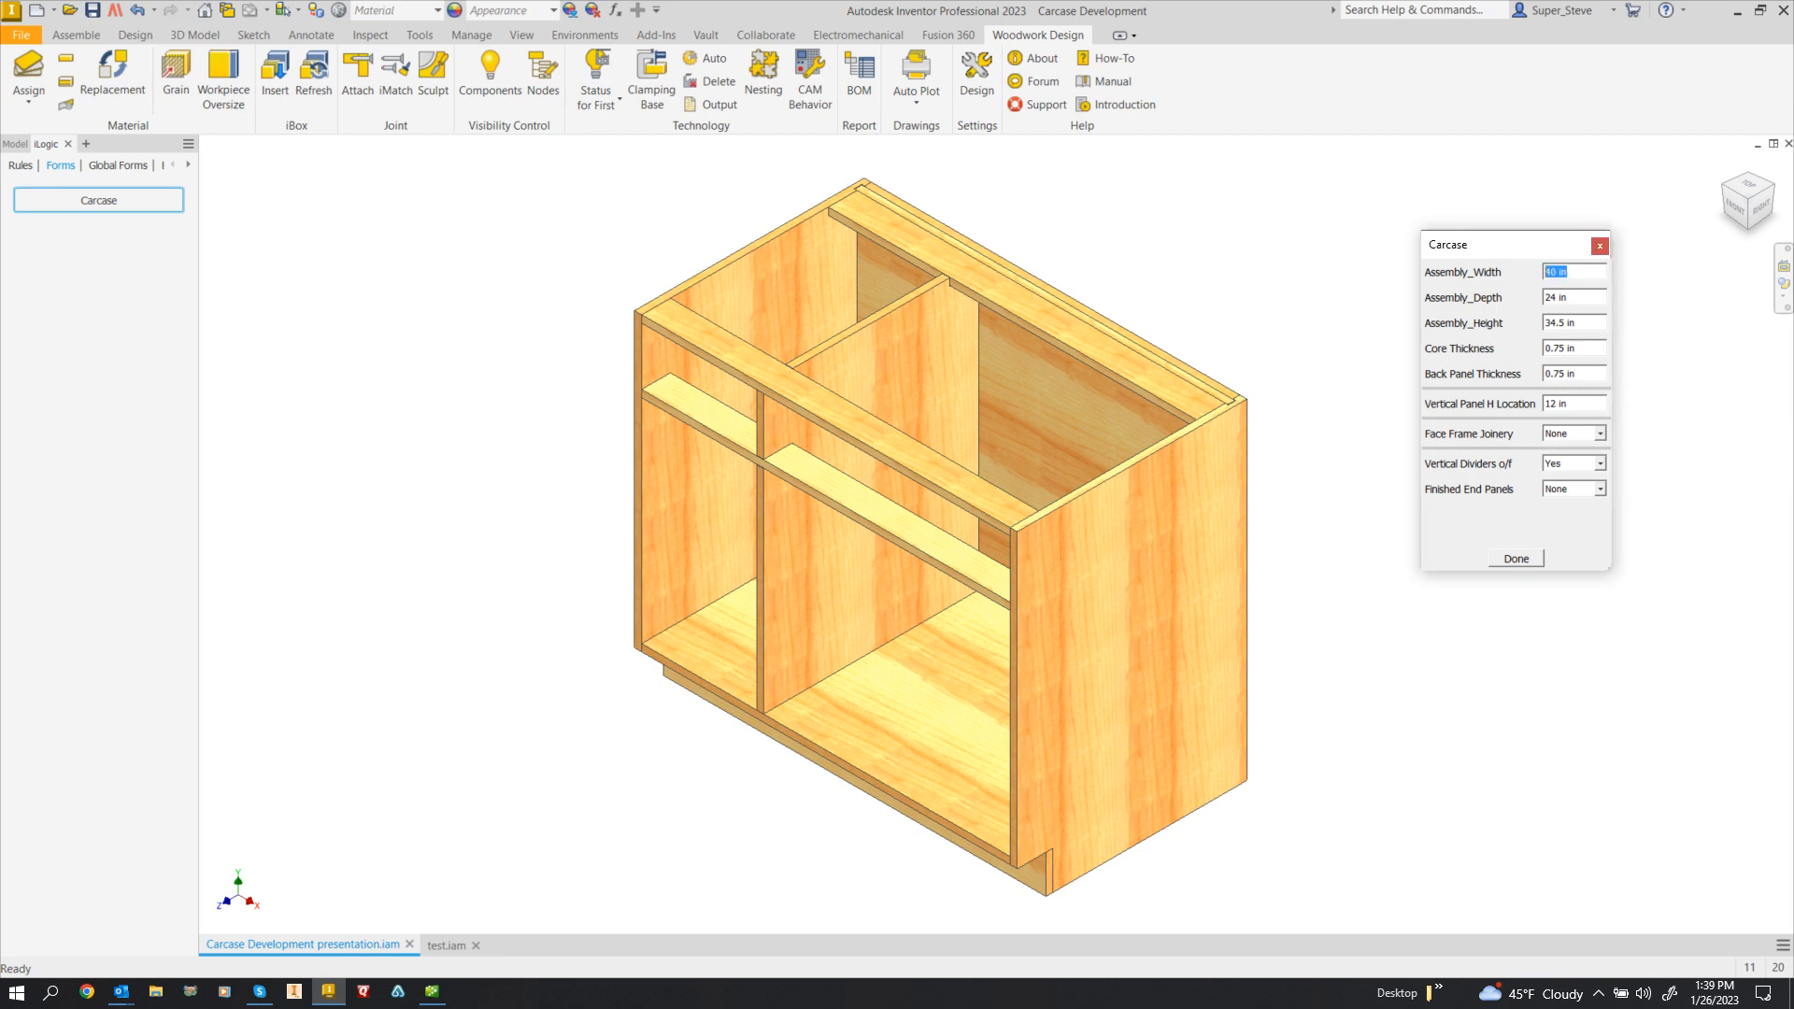
text(32)
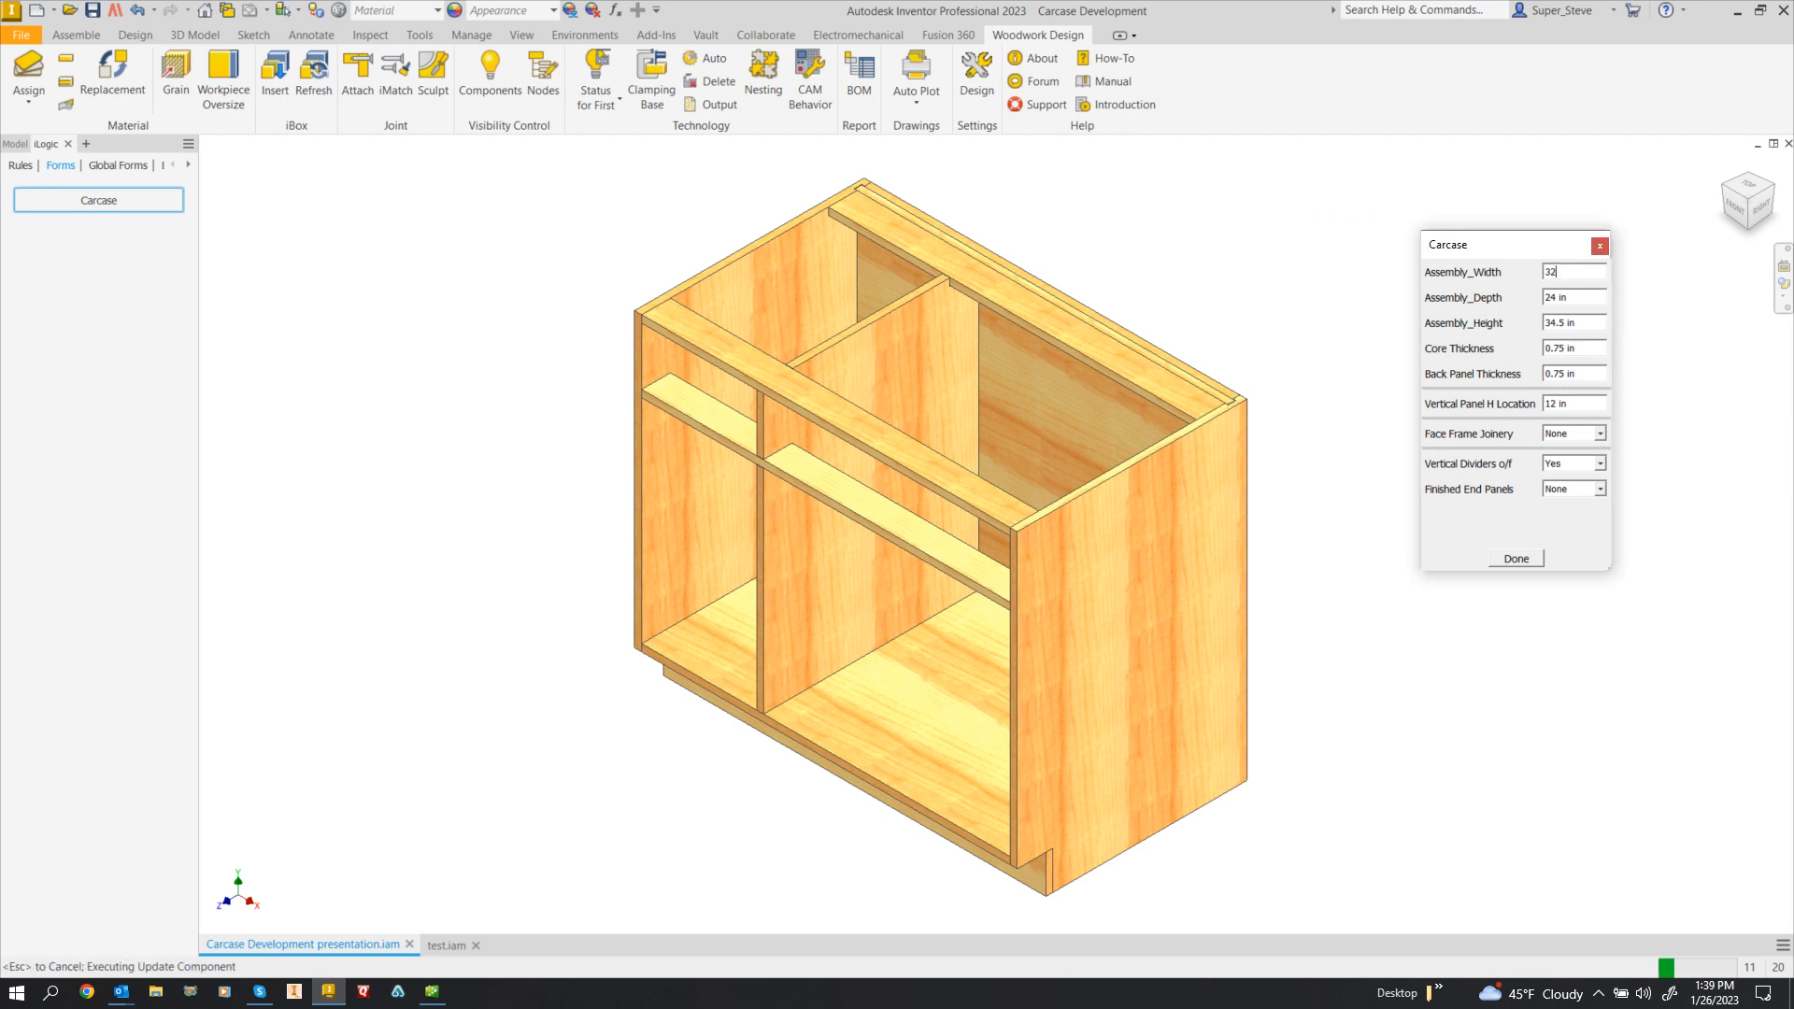
key(Return)
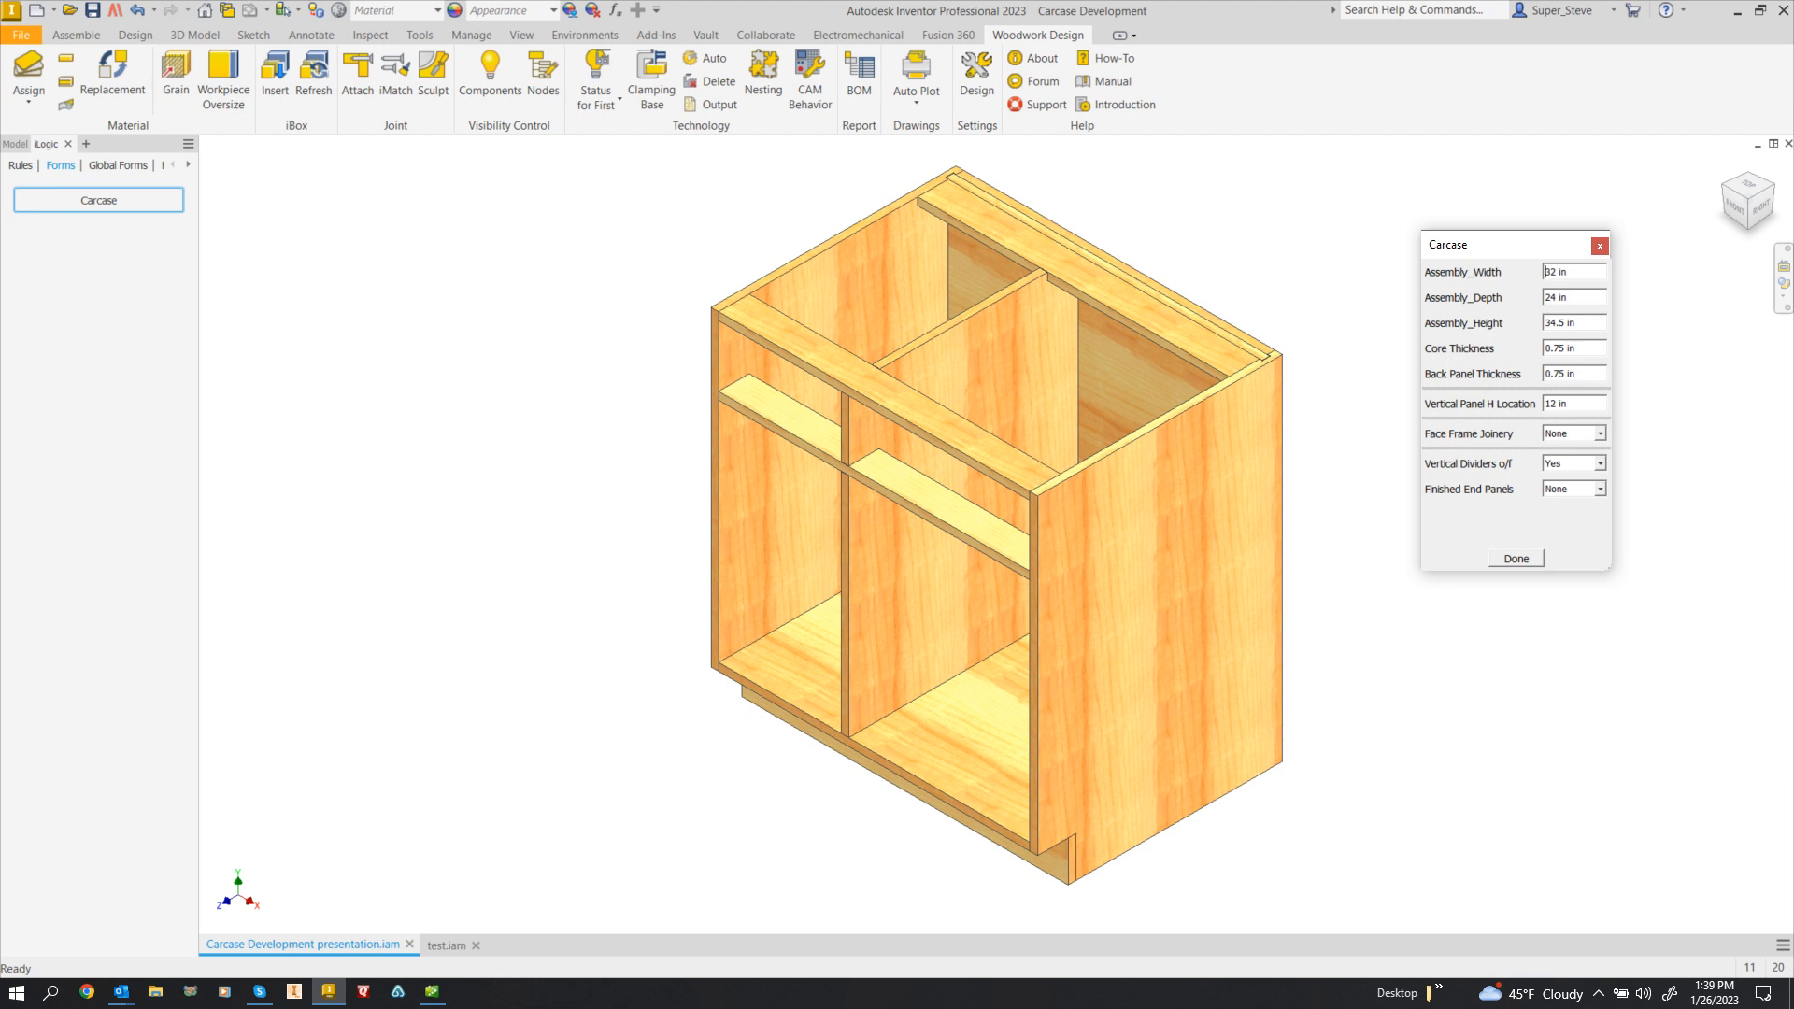
- Set the back panel thickness to 0.375 in and inspect the fit at the back corner joint
scroll(1301, 340, down, 3)
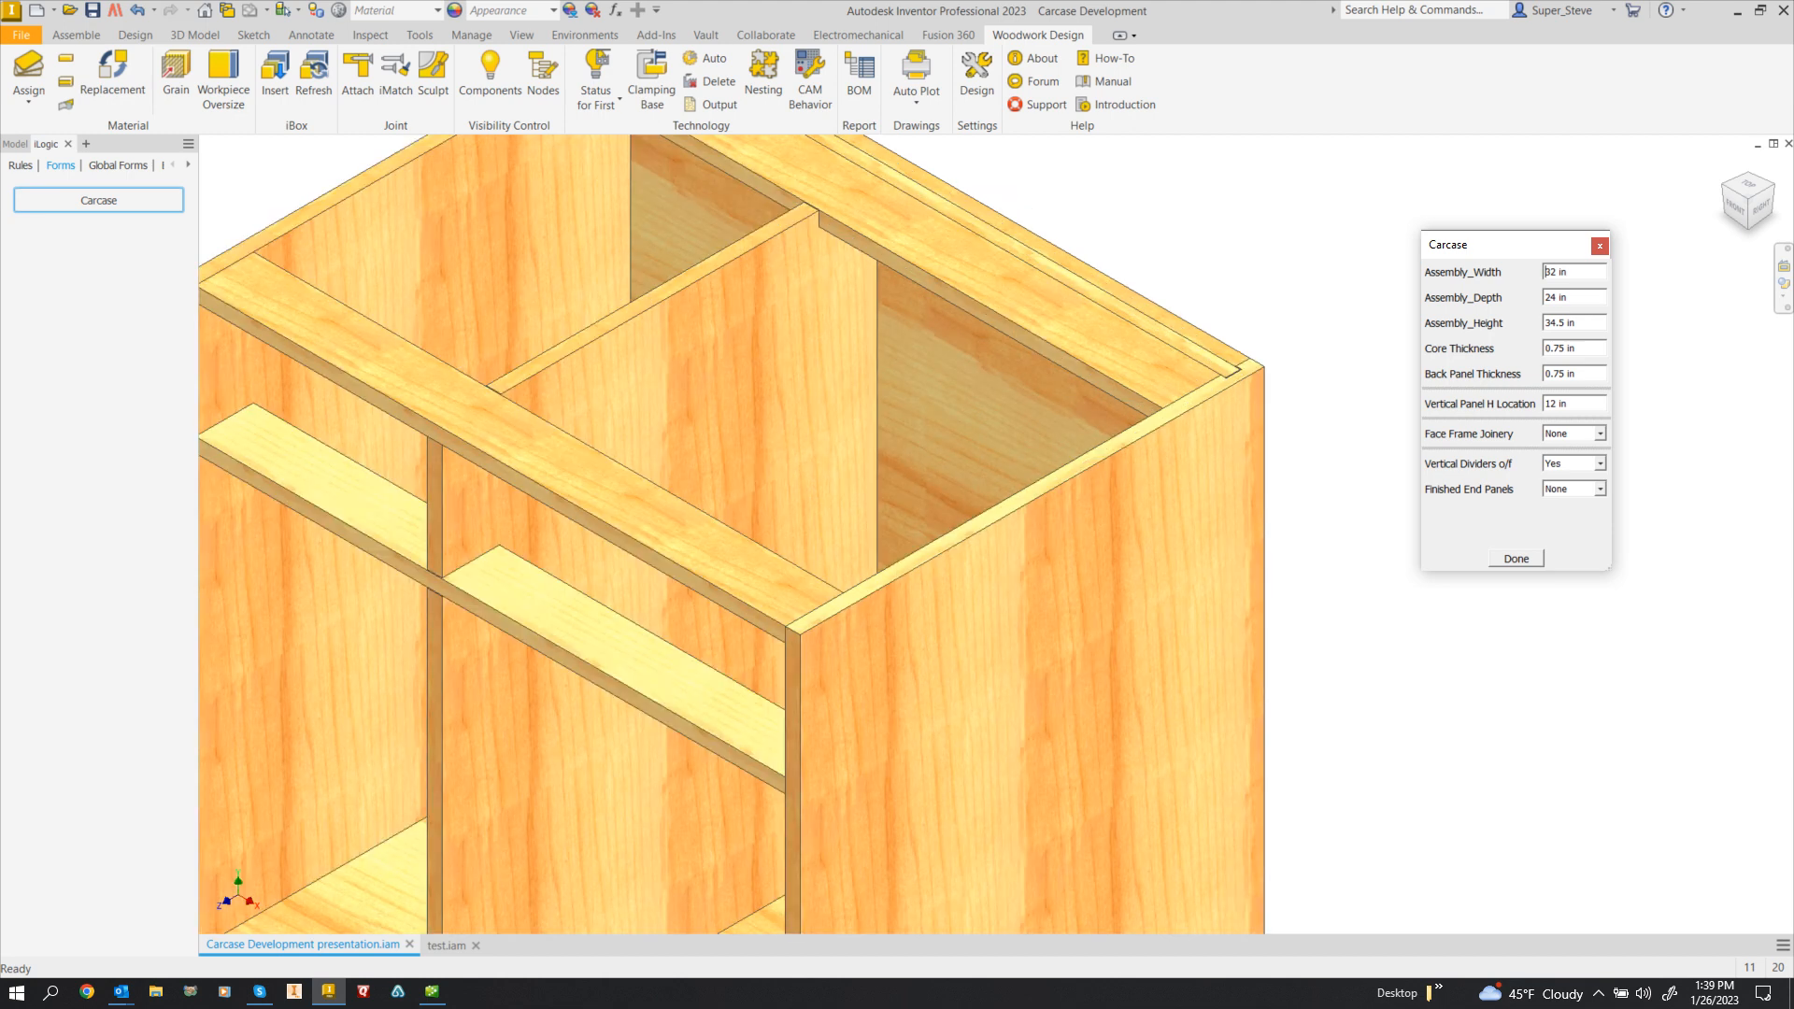
scroll(1318, 344, down, 3)
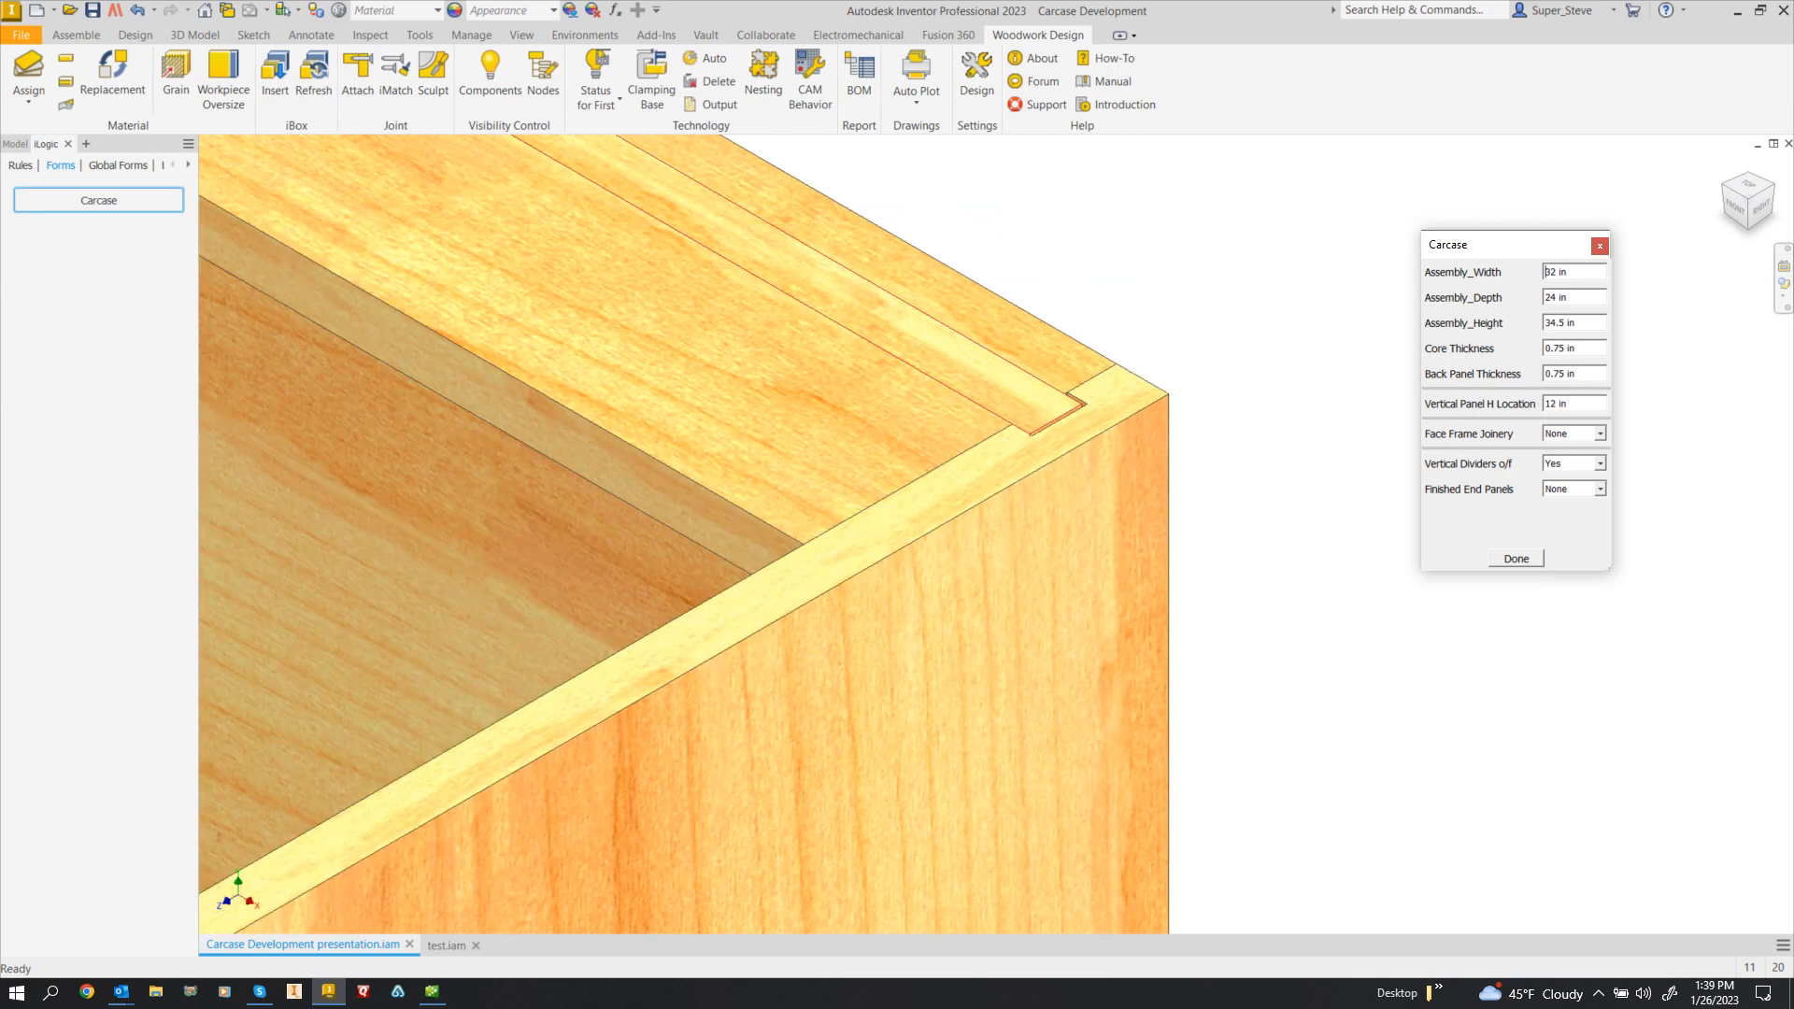
drag(1577, 374, 1543, 374)
text(.375)
key(Return)
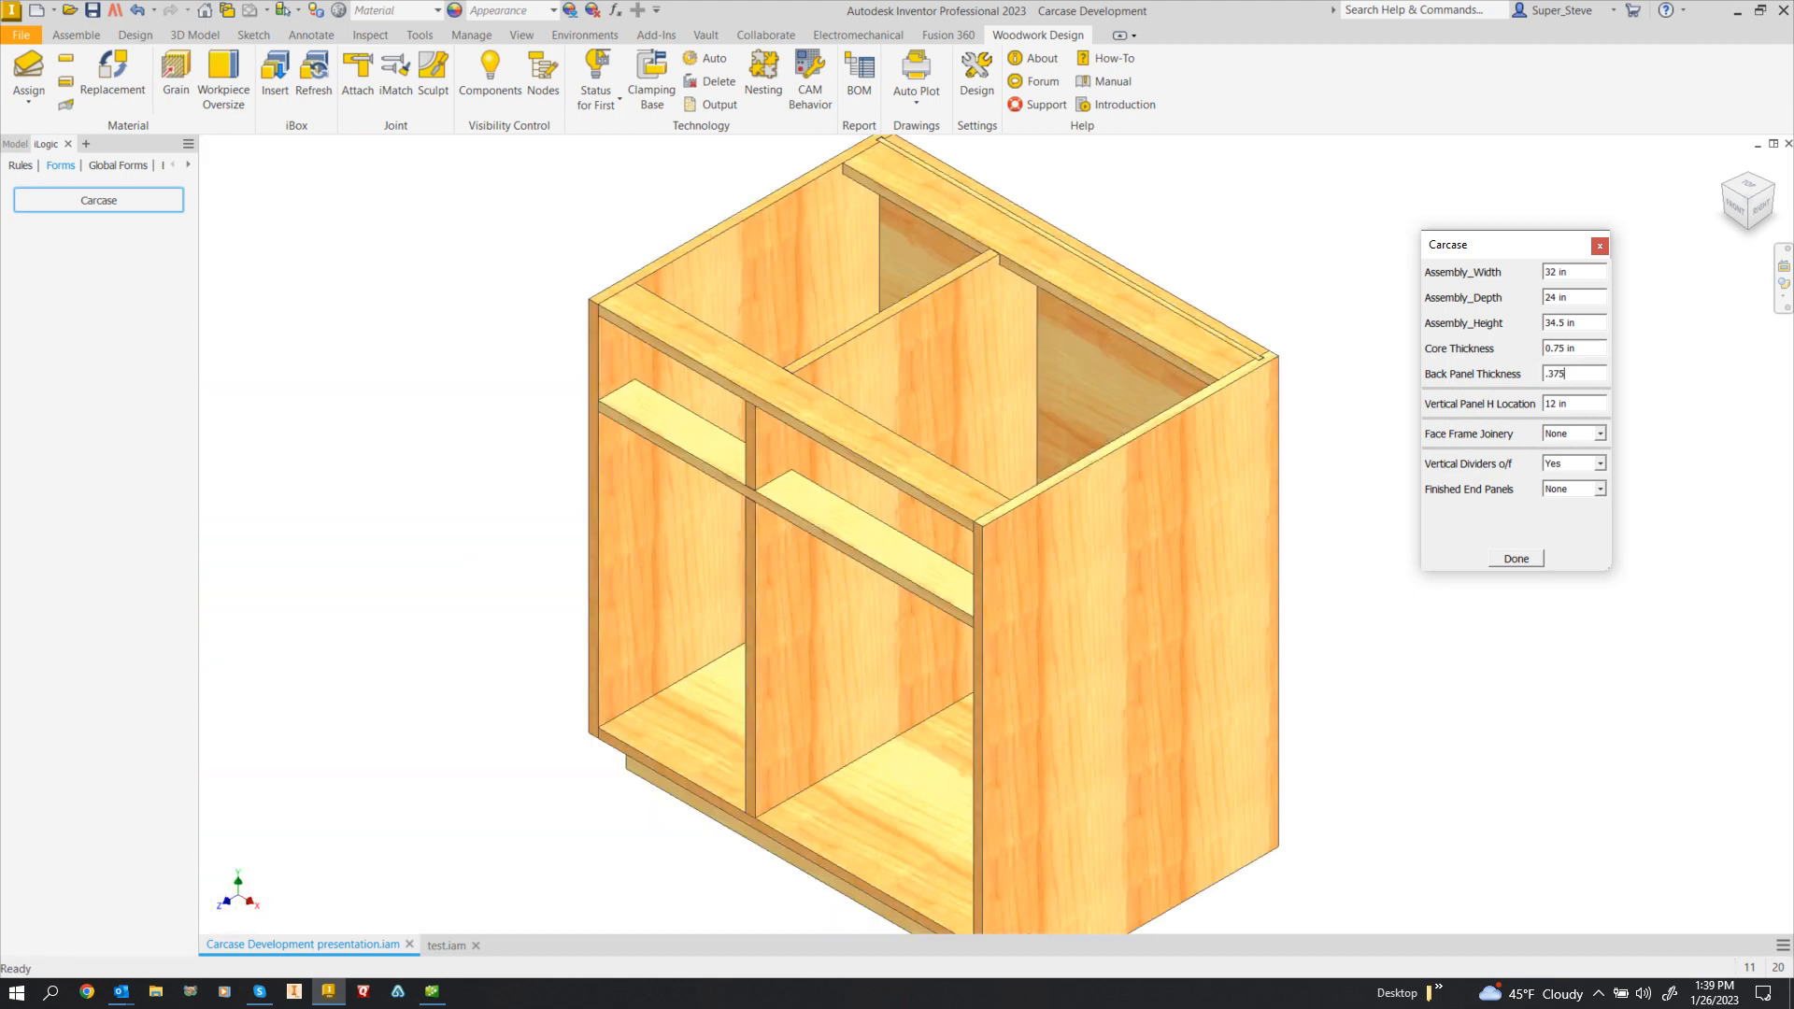
scroll(1287, 348, up, 10)
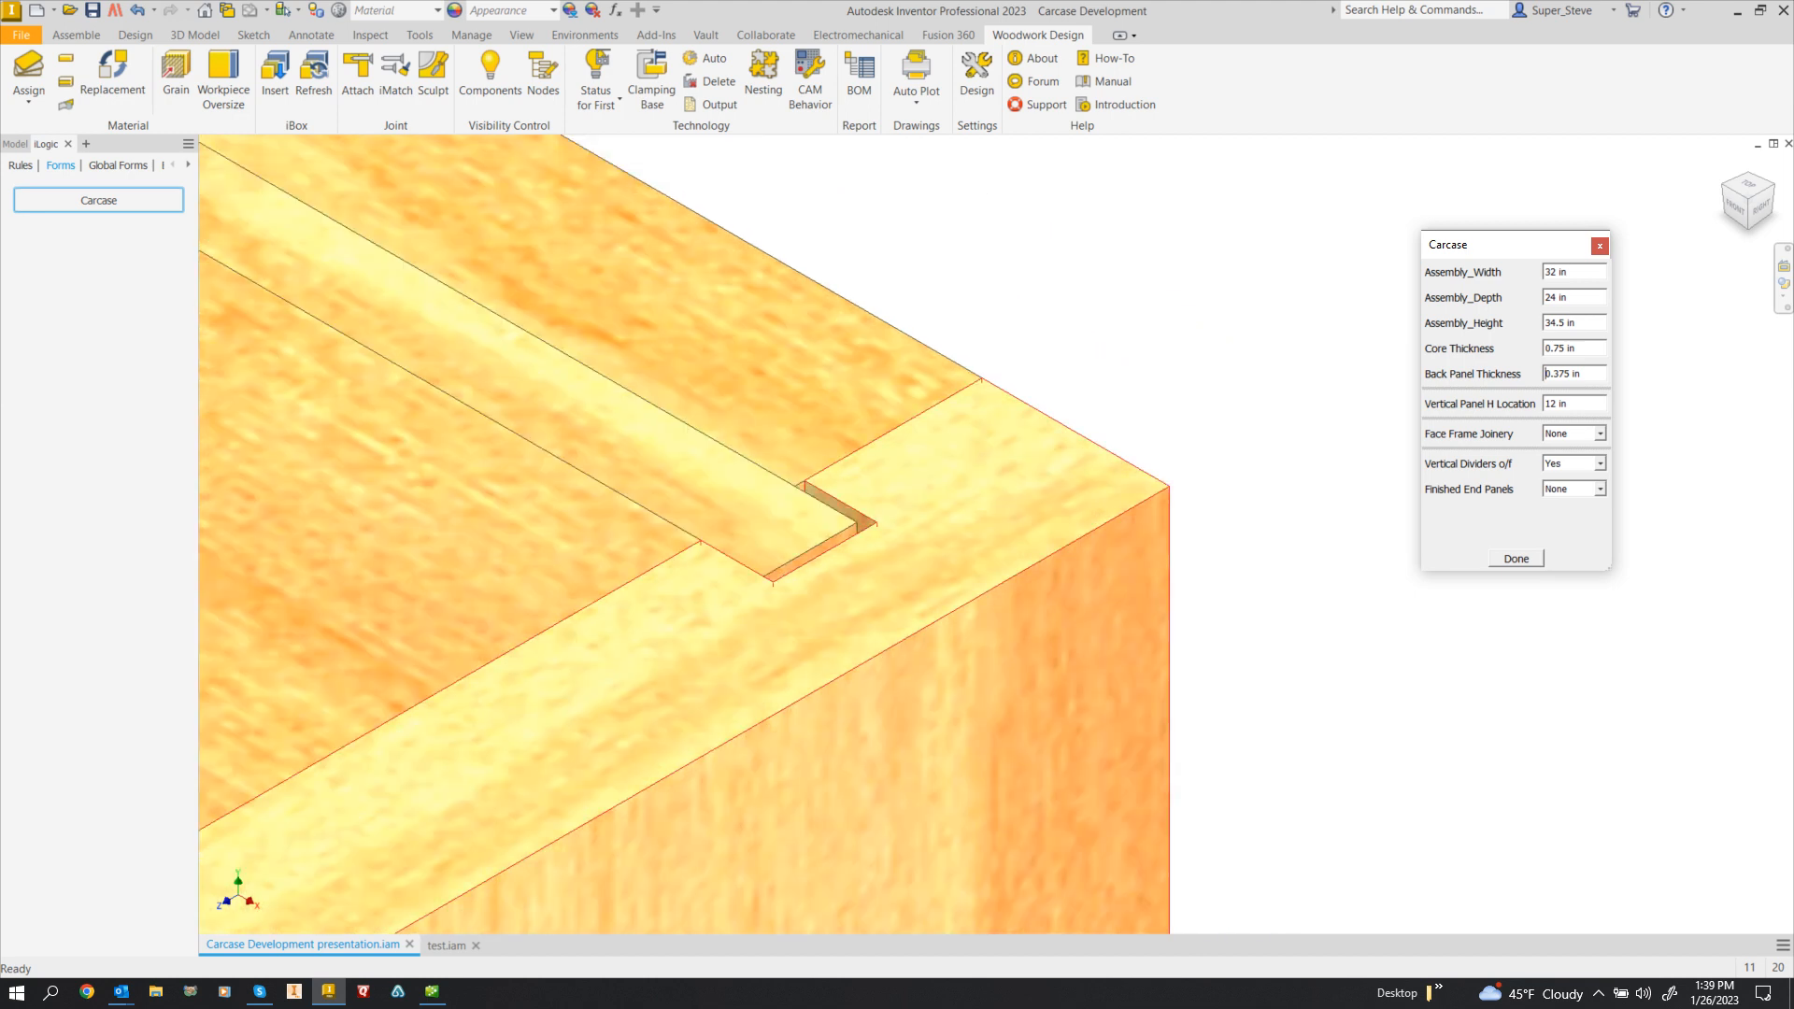
scroll(1061, 497, down, 10)
middle_drag(1061, 497, 1163, 382)
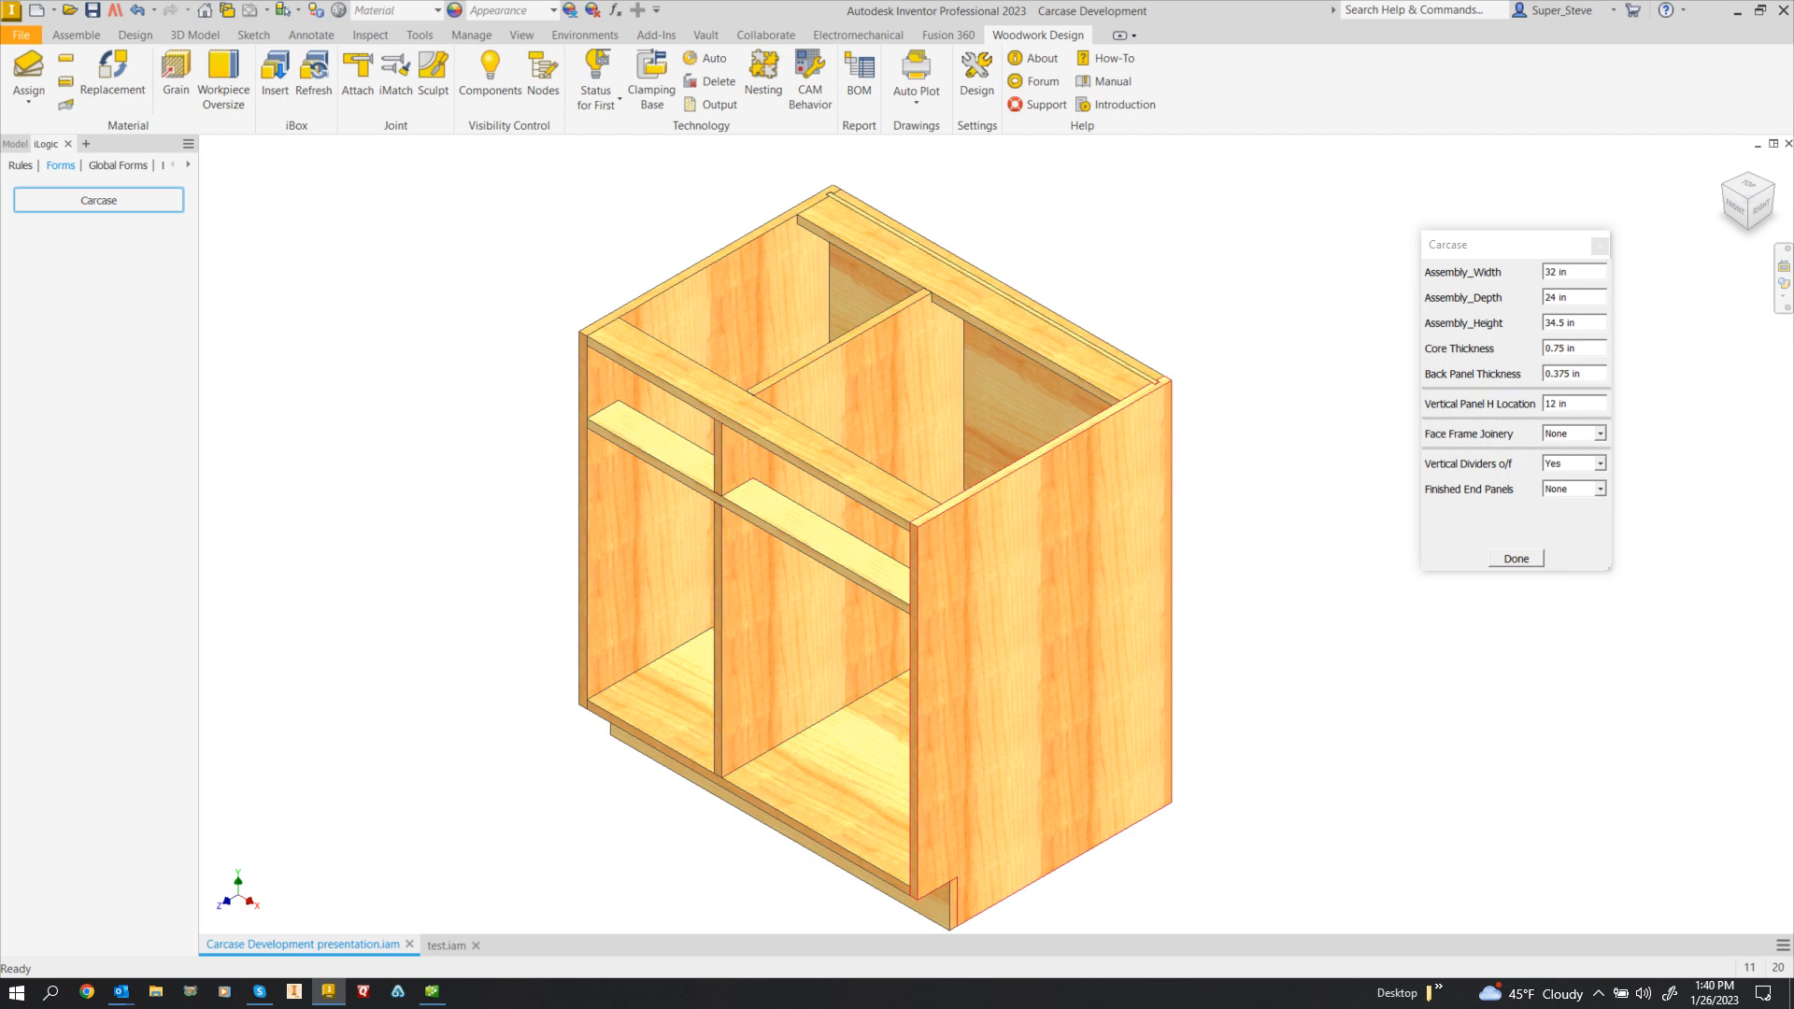
- Set the vertical panel's horizontal location to 15 in
click(1574, 403)
text(15)
key(Return)
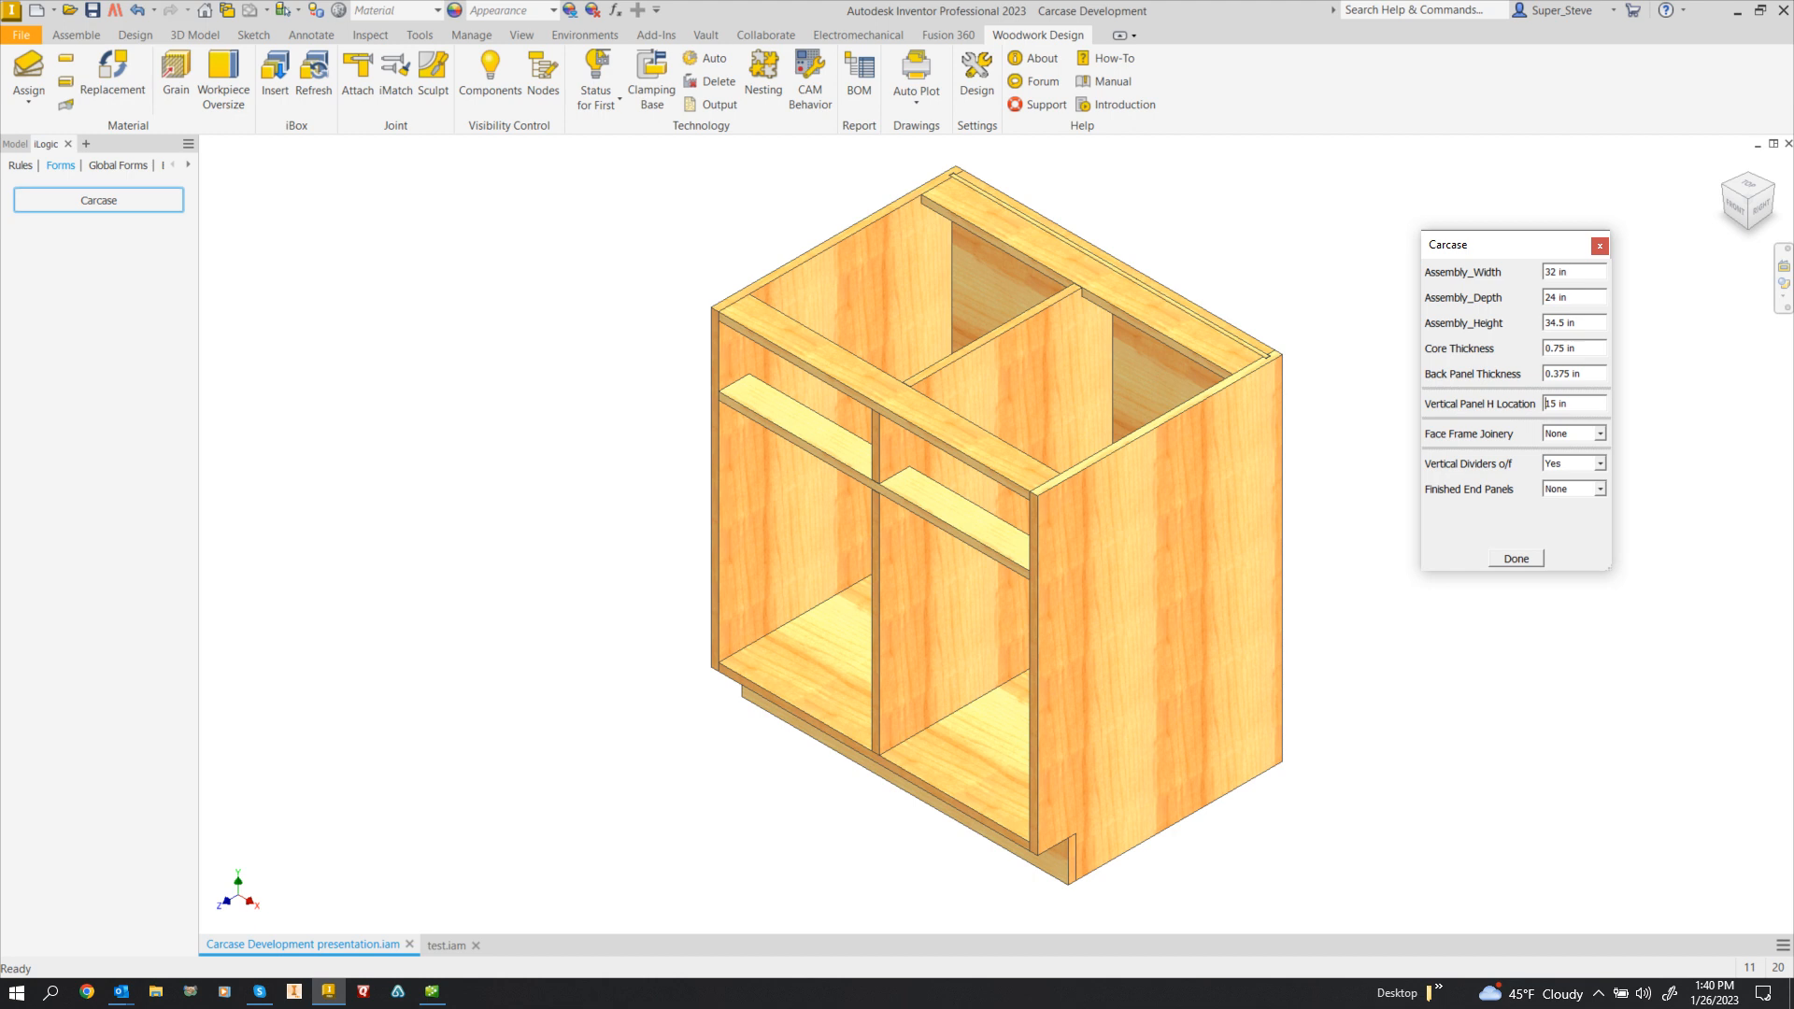
- Set the face frame joinery to Pocket Screws and inspect the screws along the front edges of the carcase
scroll(1177, 693, down, 1)
middle_drag(1178, 693, 1185, 658)
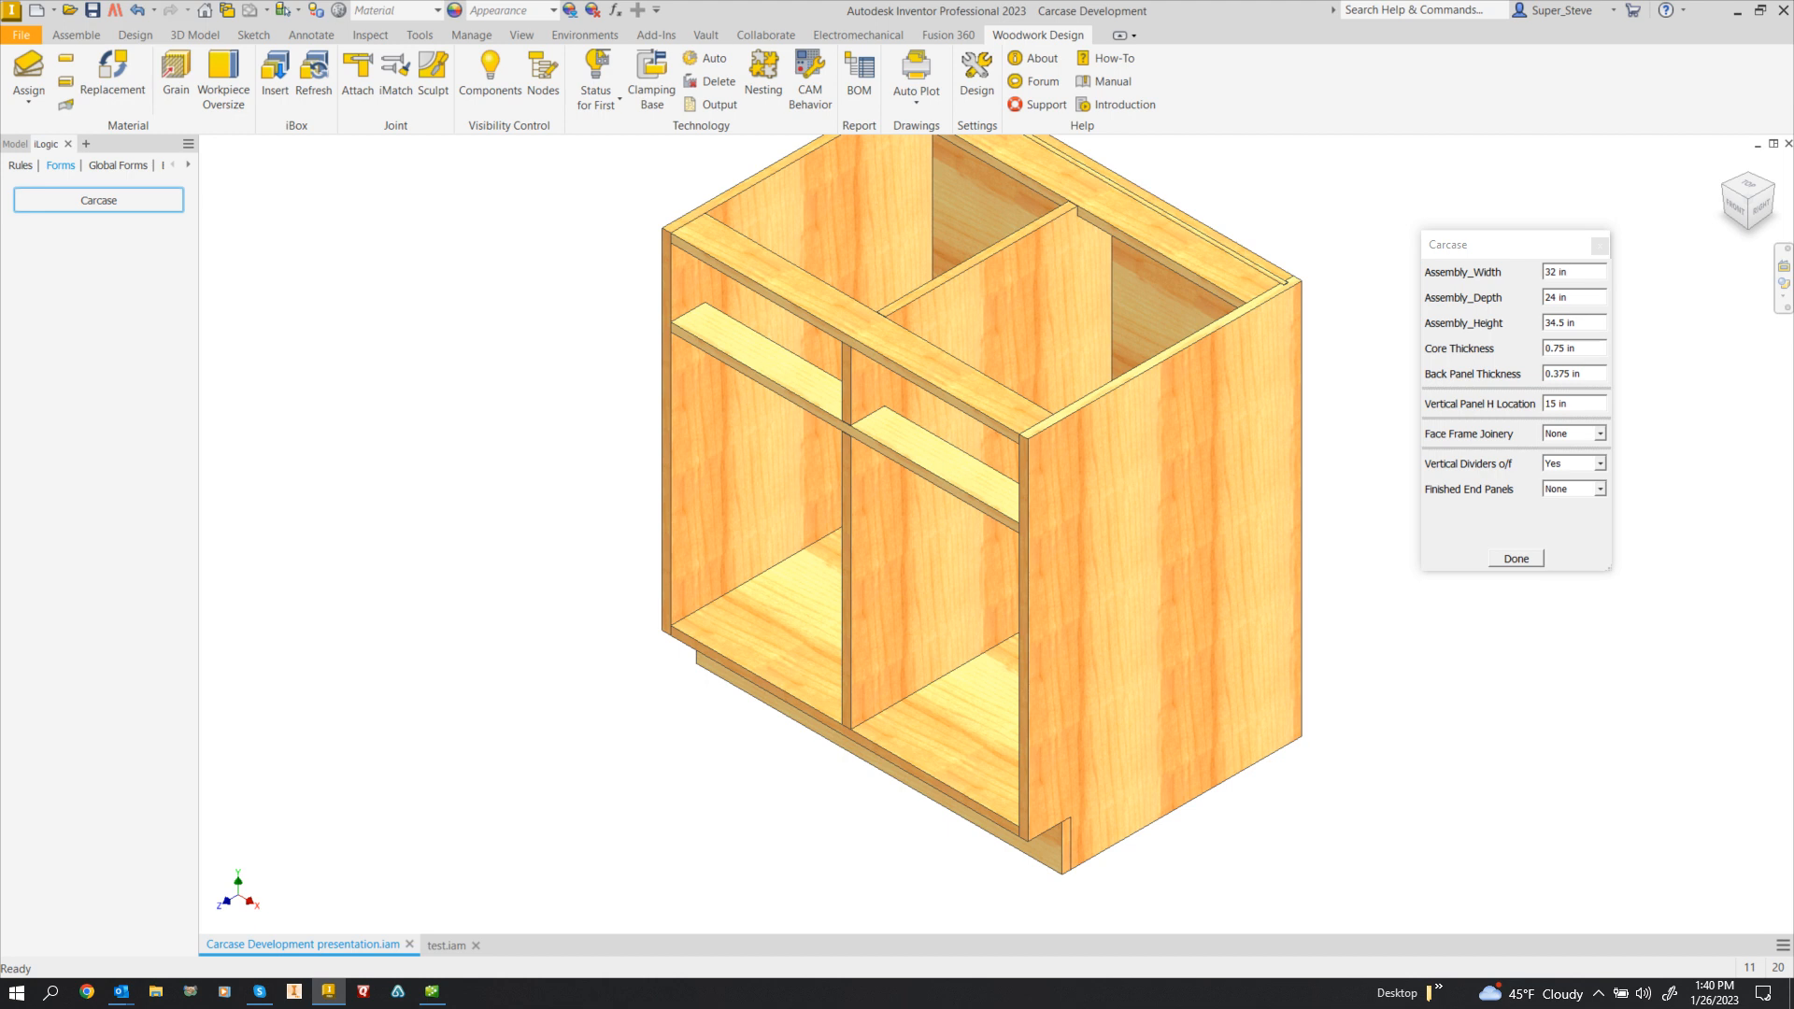
click(1601, 434)
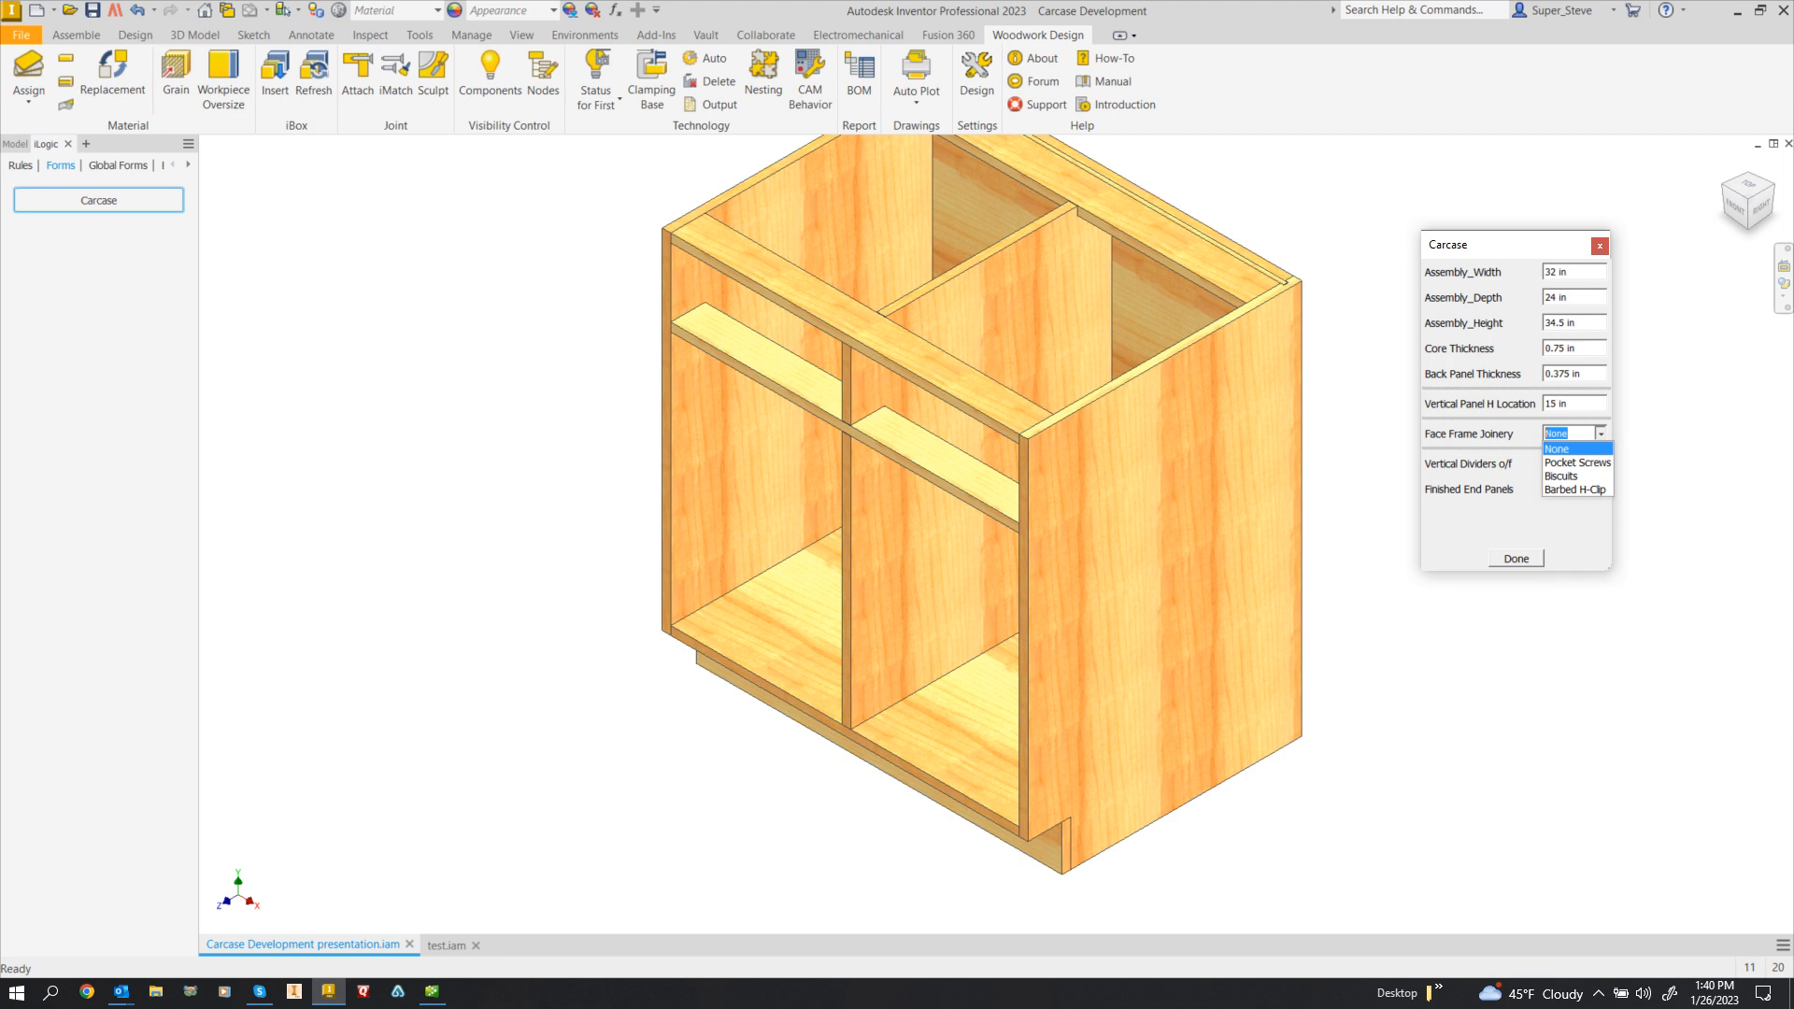
key(Return)
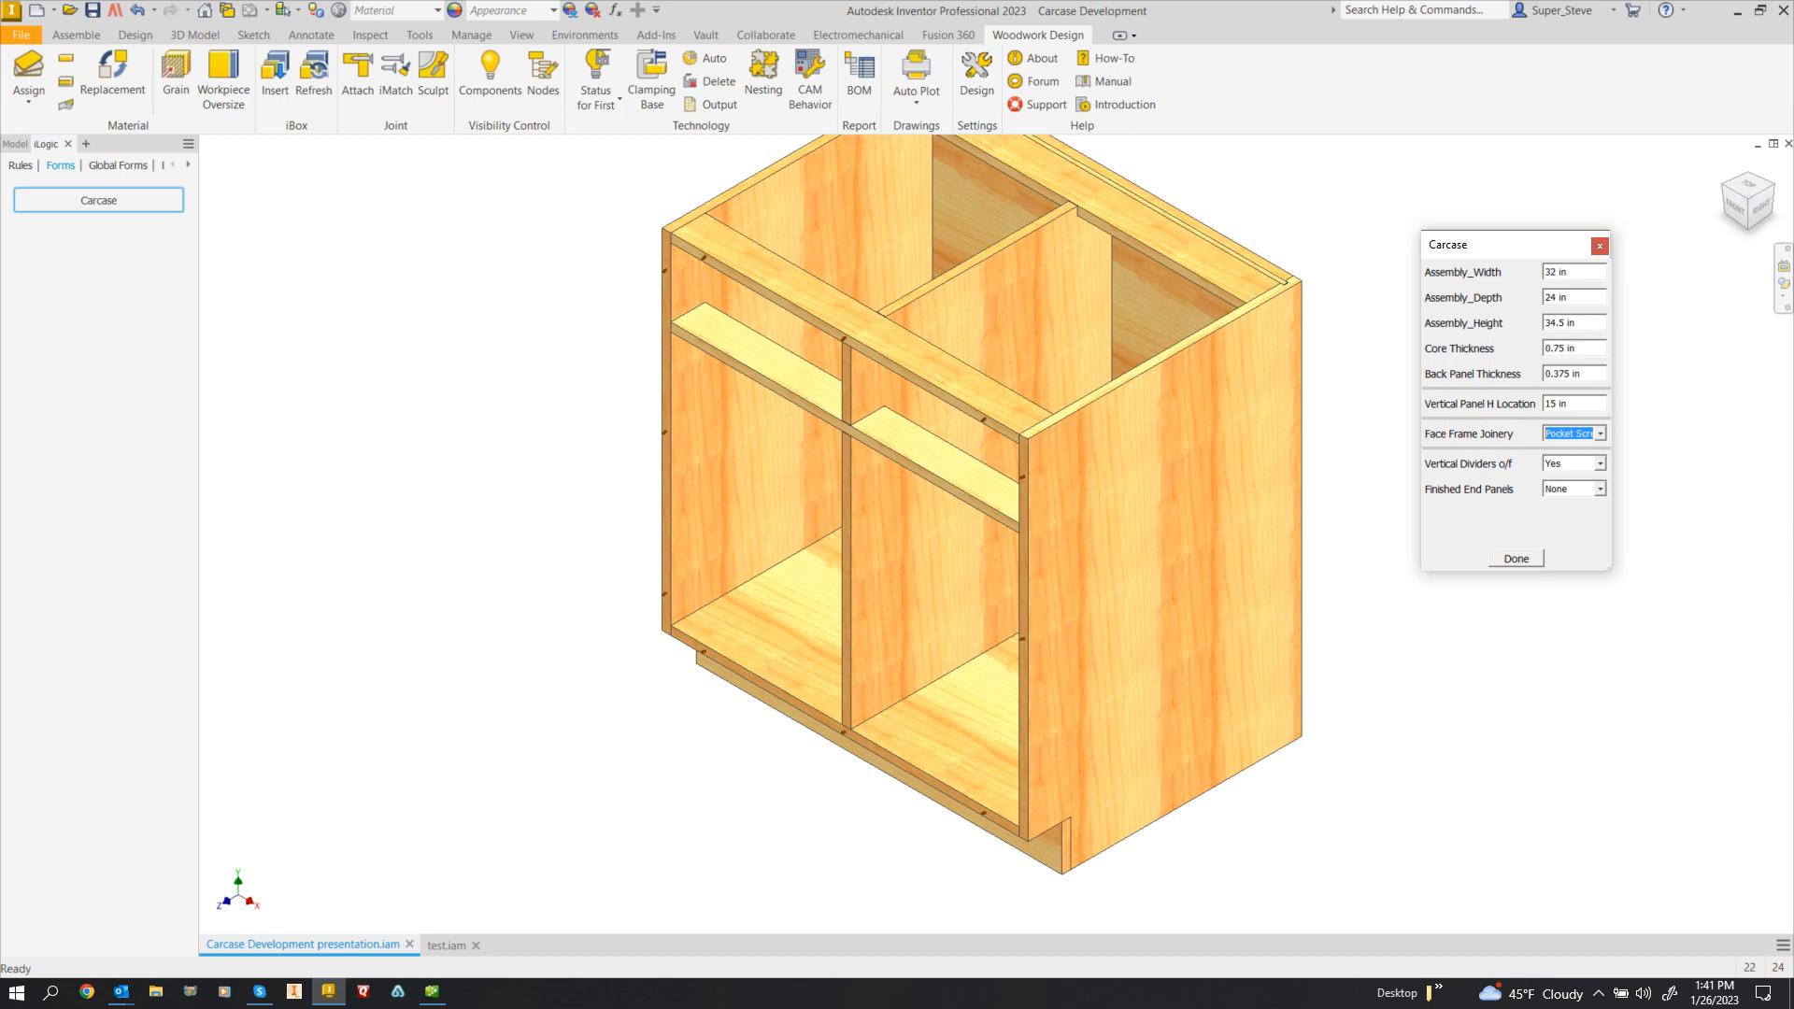
scroll(972, 416, up, 6)
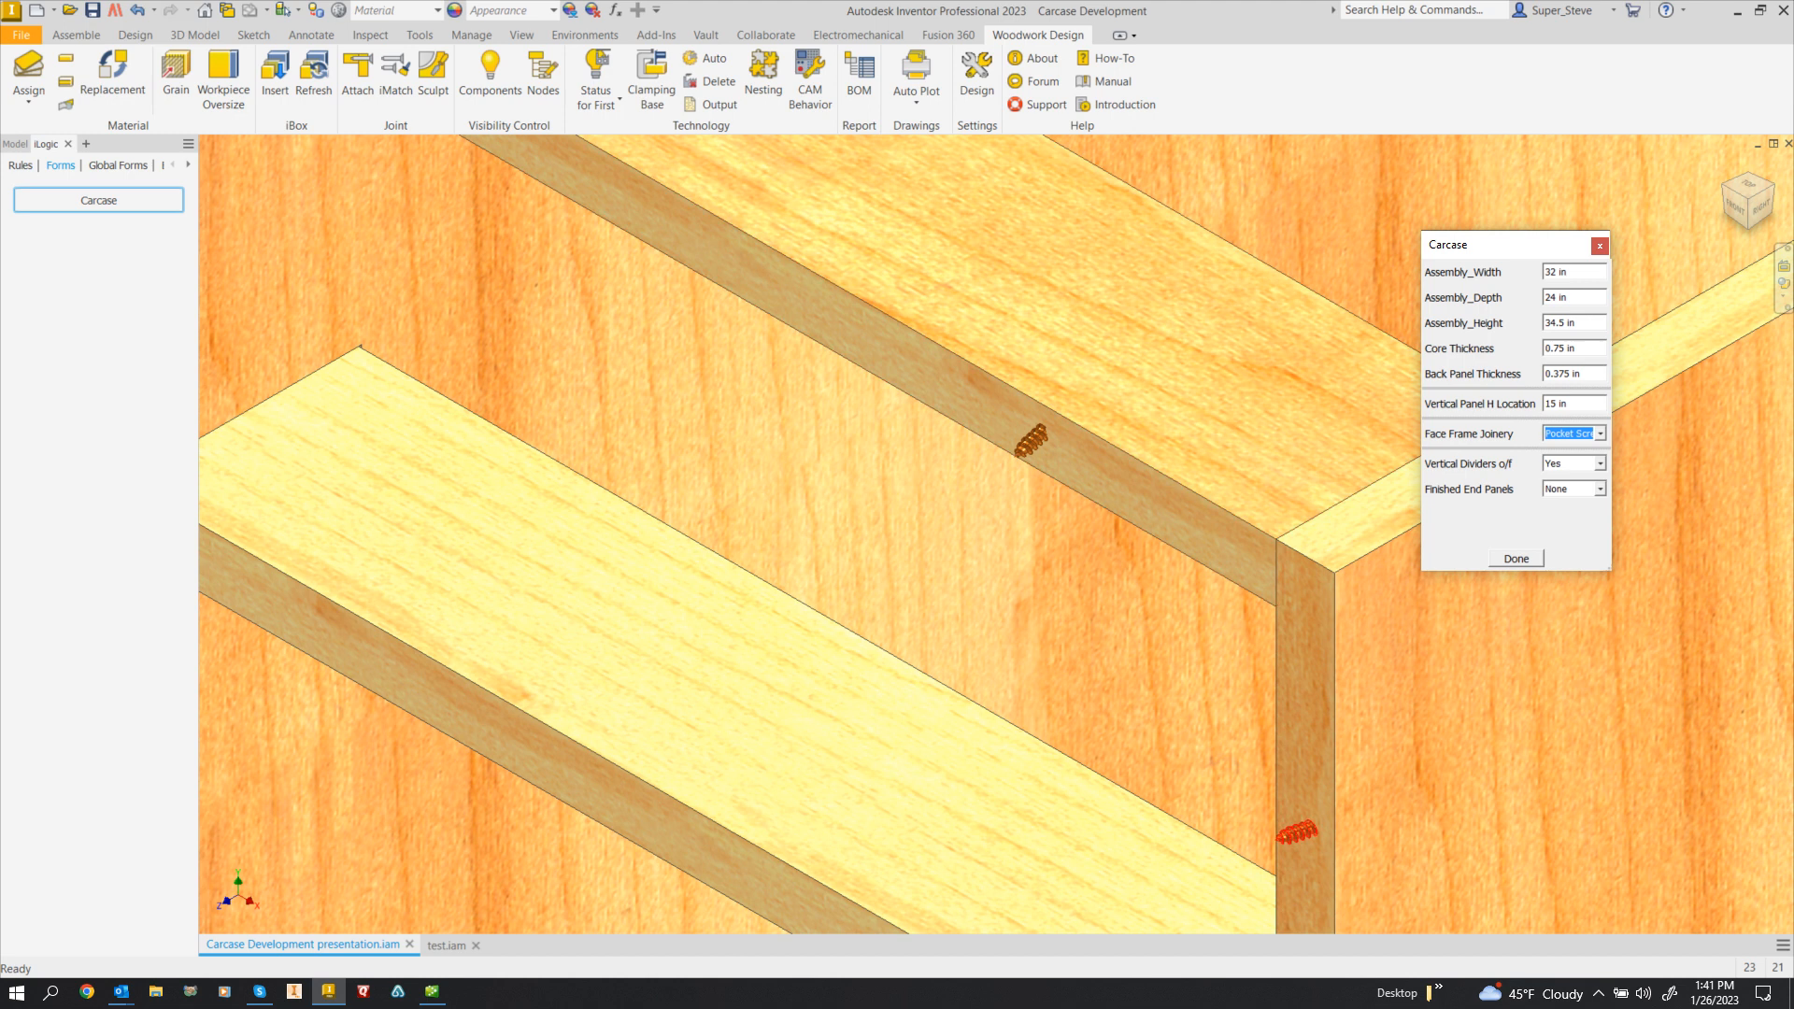
scroll(1085, 461, down, 4)
middle_drag(1085, 460, 917, 456)
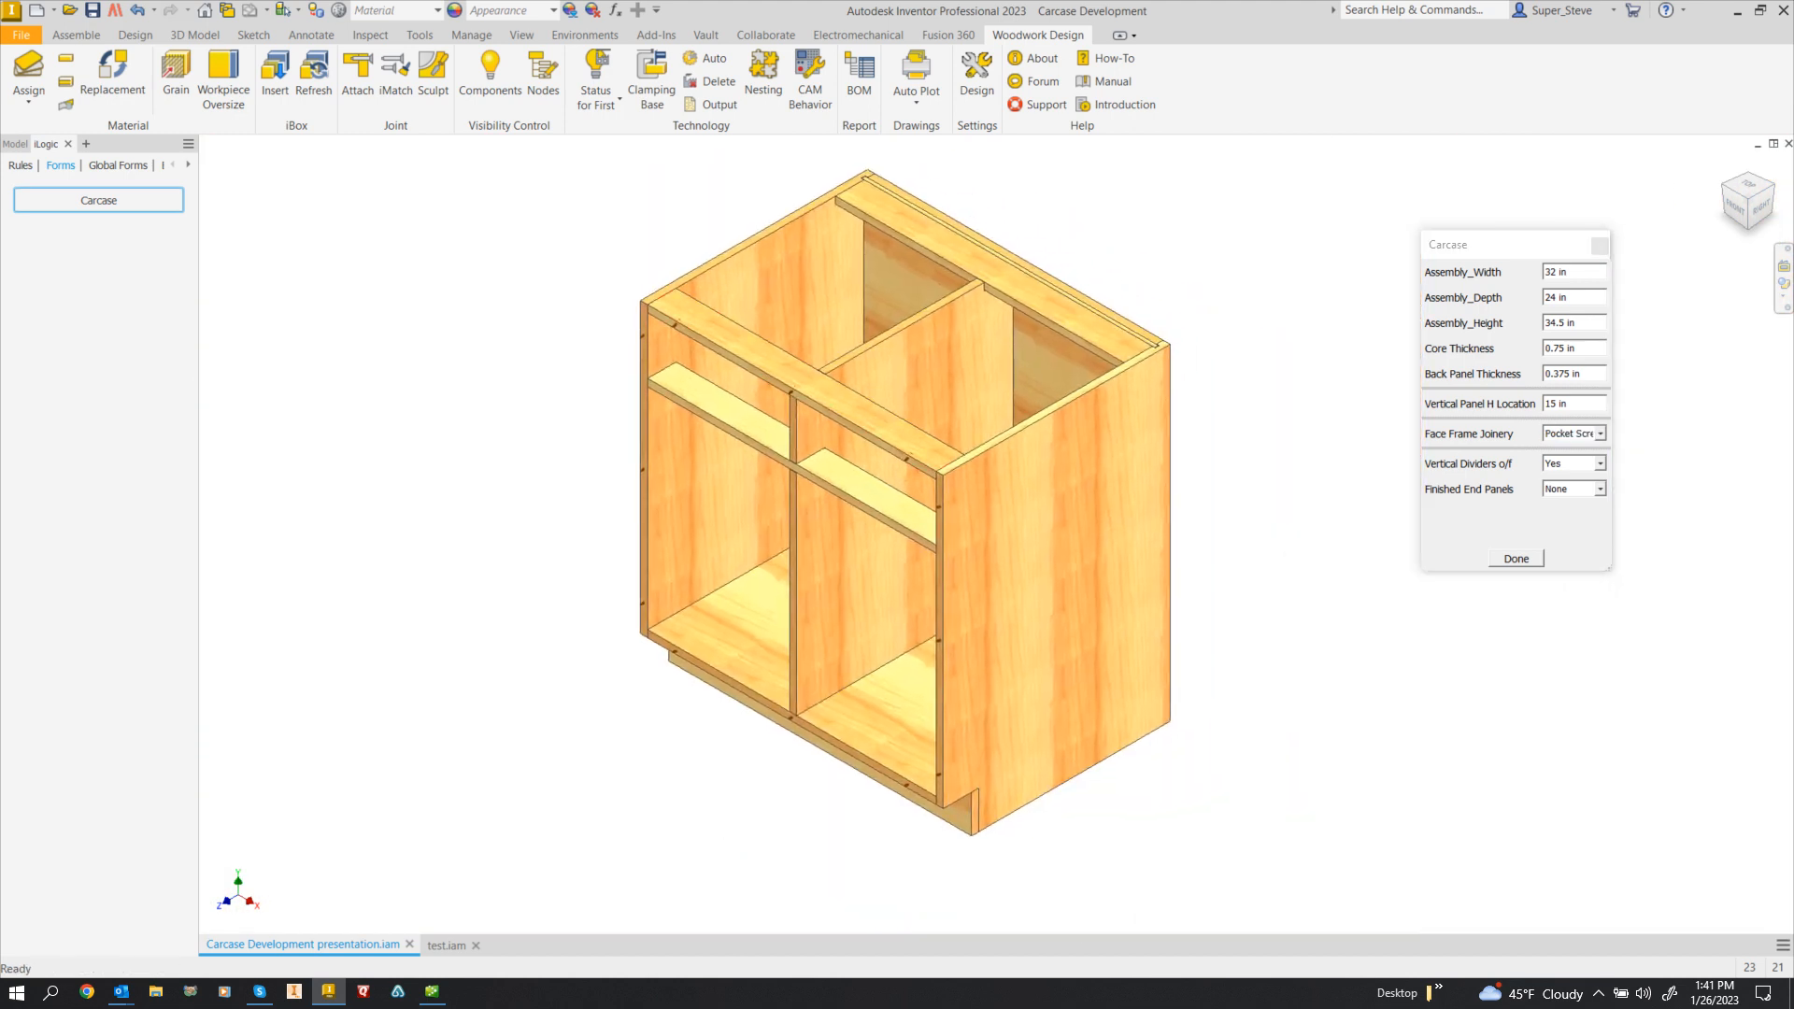
- Set the assembly width to 40 in
drag(1575, 272, 1539, 272)
text(40)
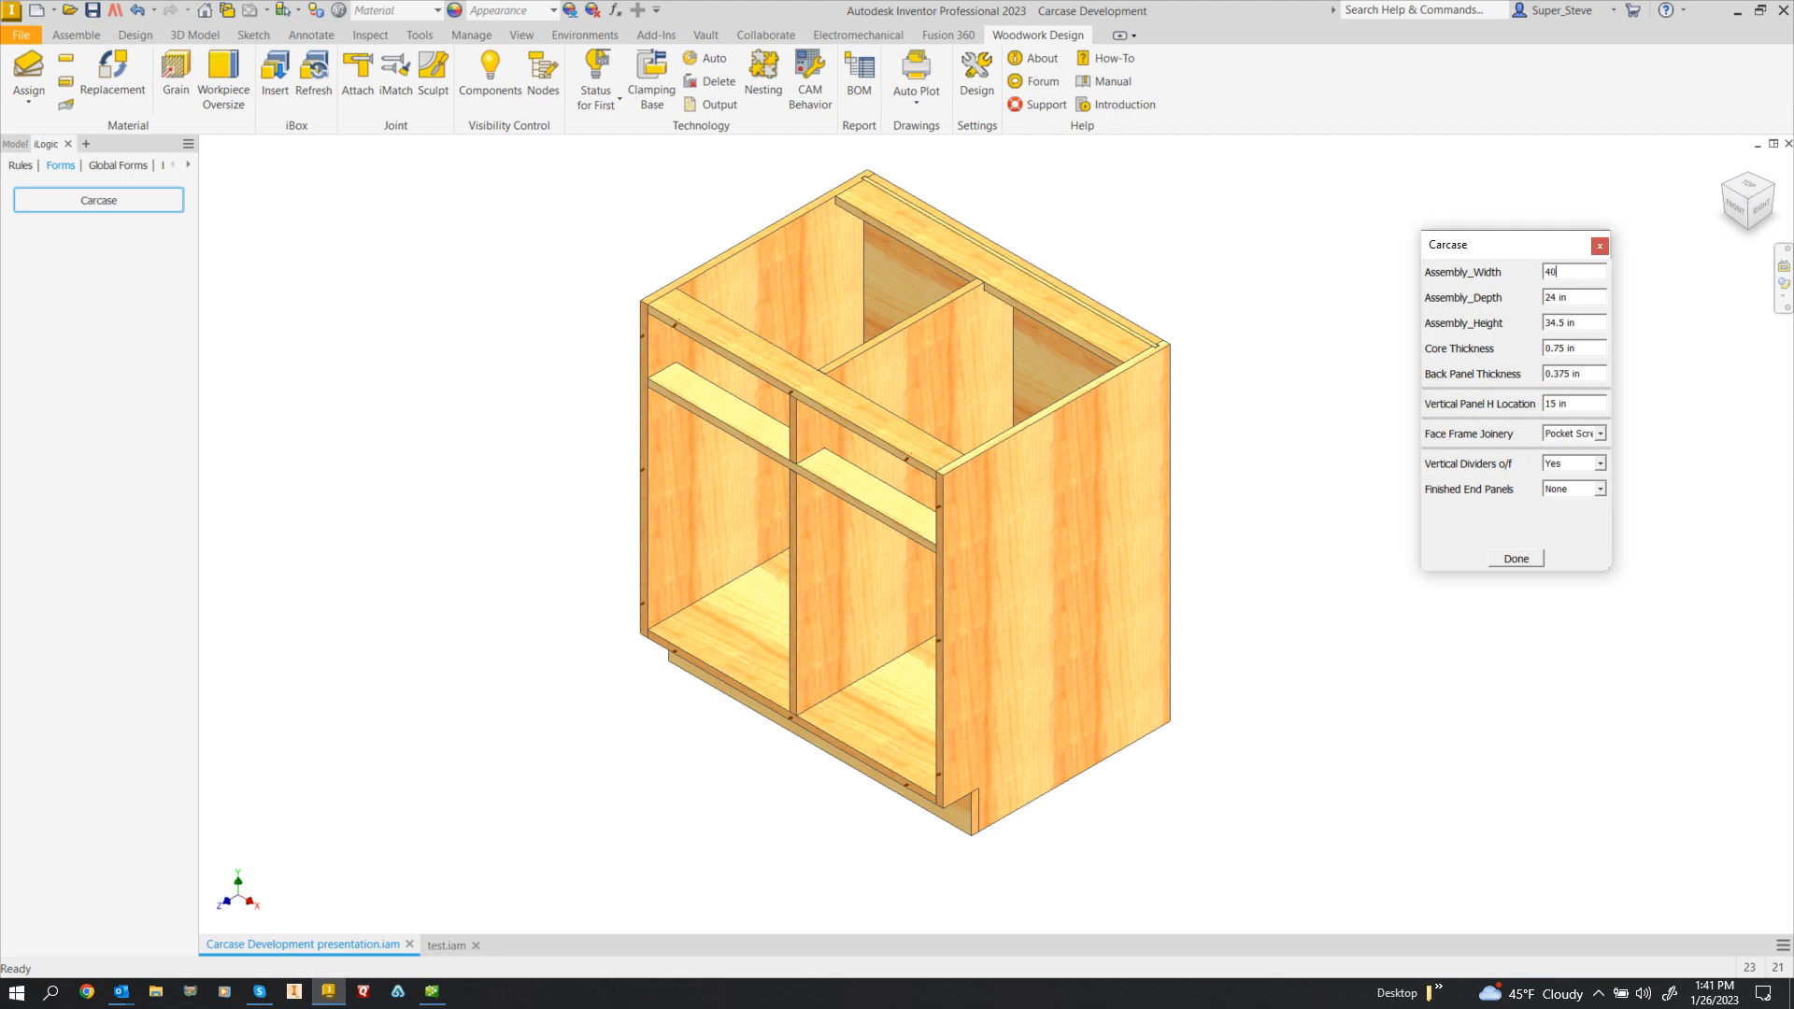
key(Return)
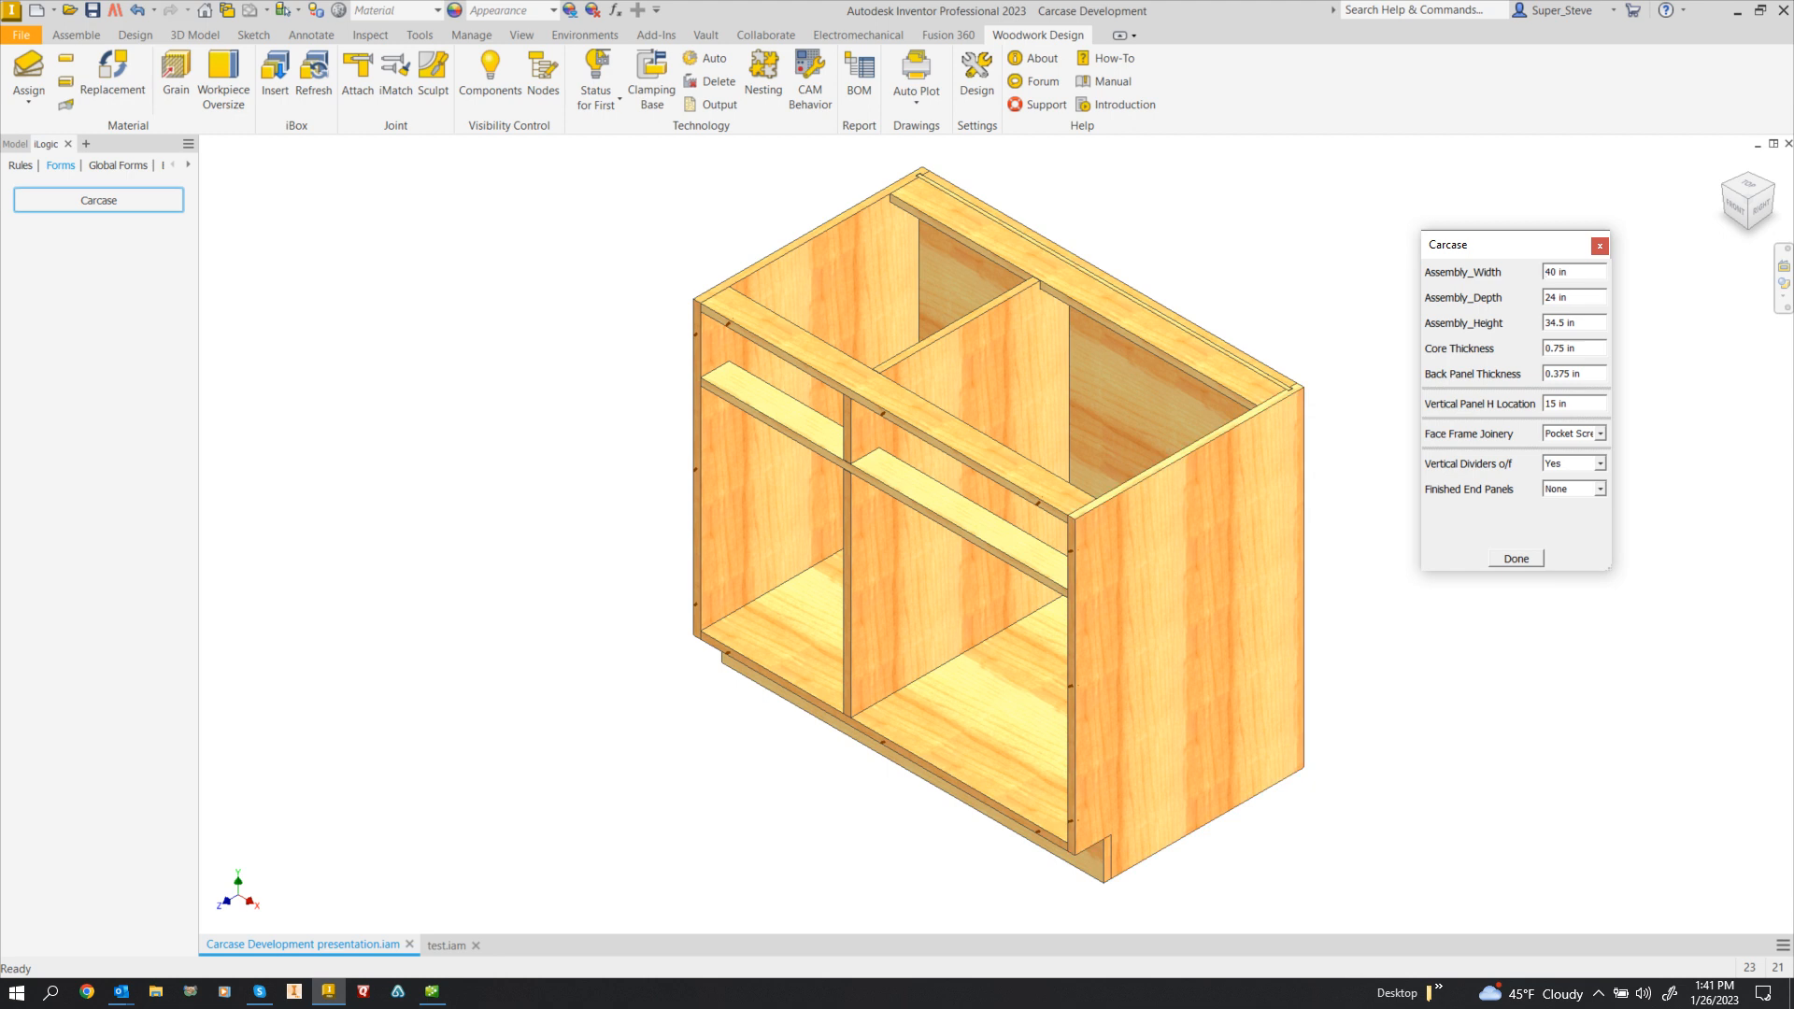
- Try Biscuits and Barbed H-Clip as the face frame joinery
click(1599, 433)
click(1570, 465)
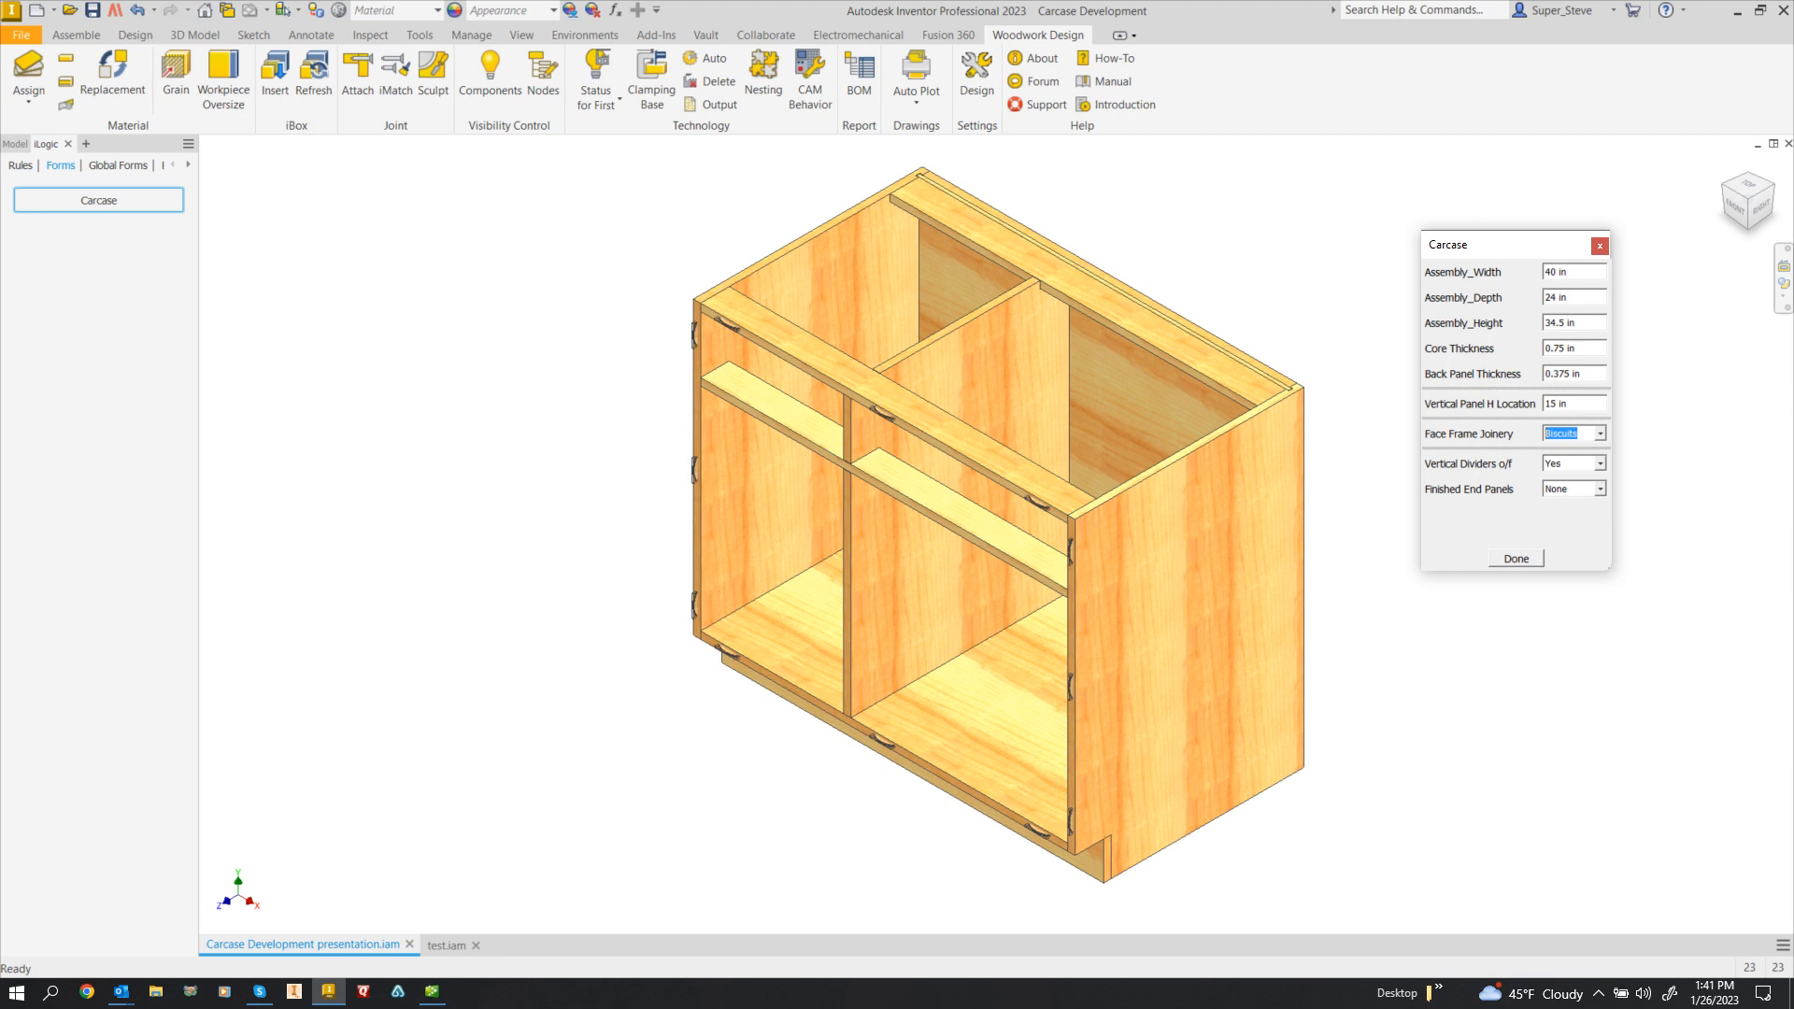
click(1599, 434)
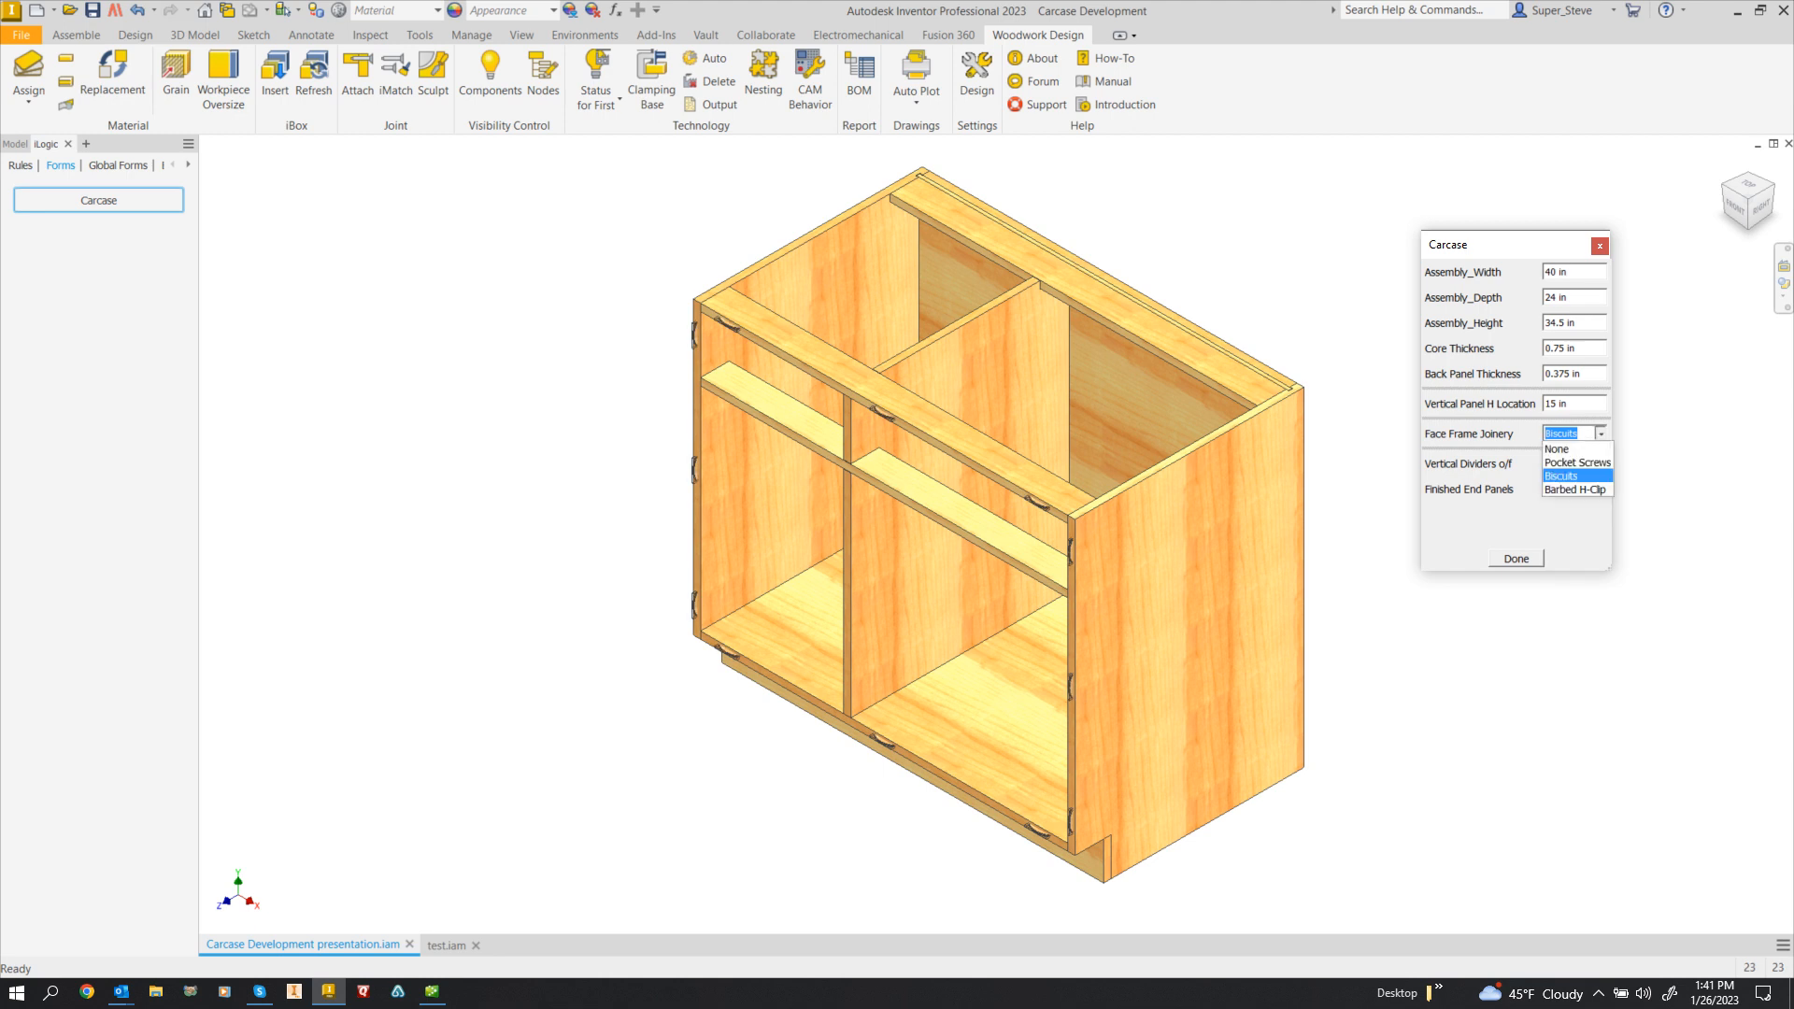
click(1578, 490)
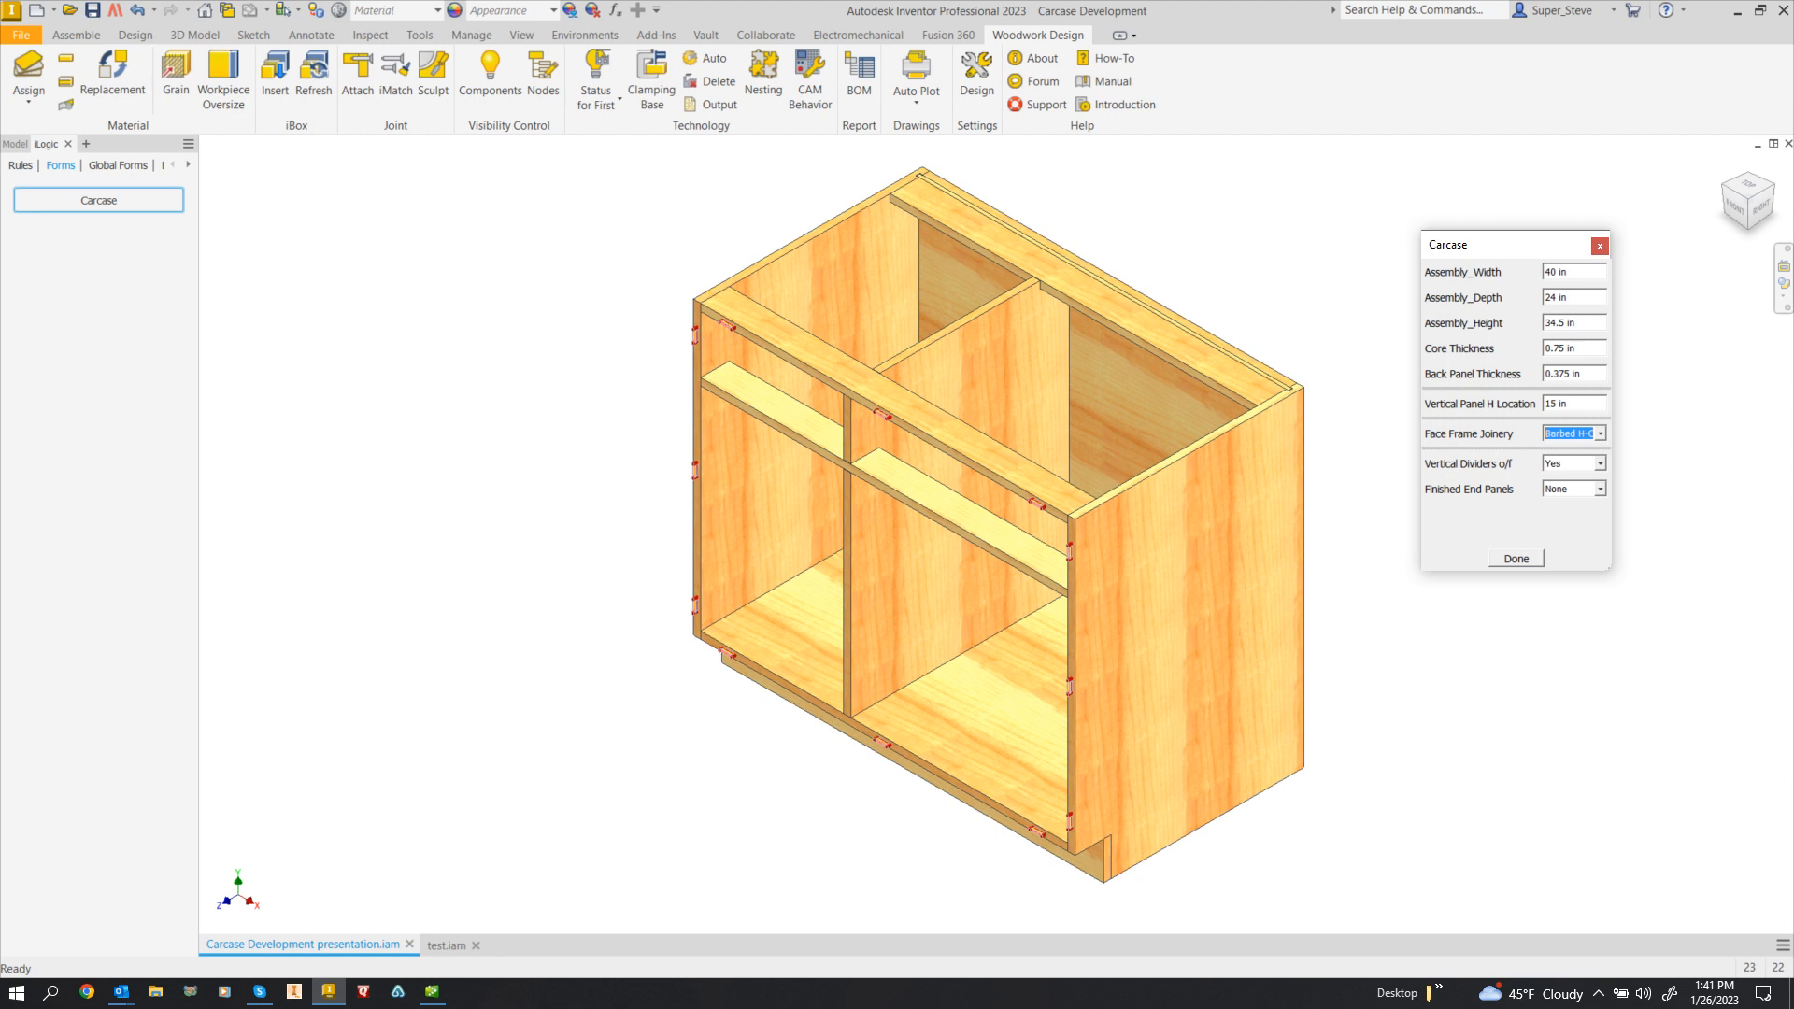
- Set the face frame joinery back to Pocket Screws and sculpt the screw pockets into the woodwork parts
click(1600, 433)
click(1578, 462)
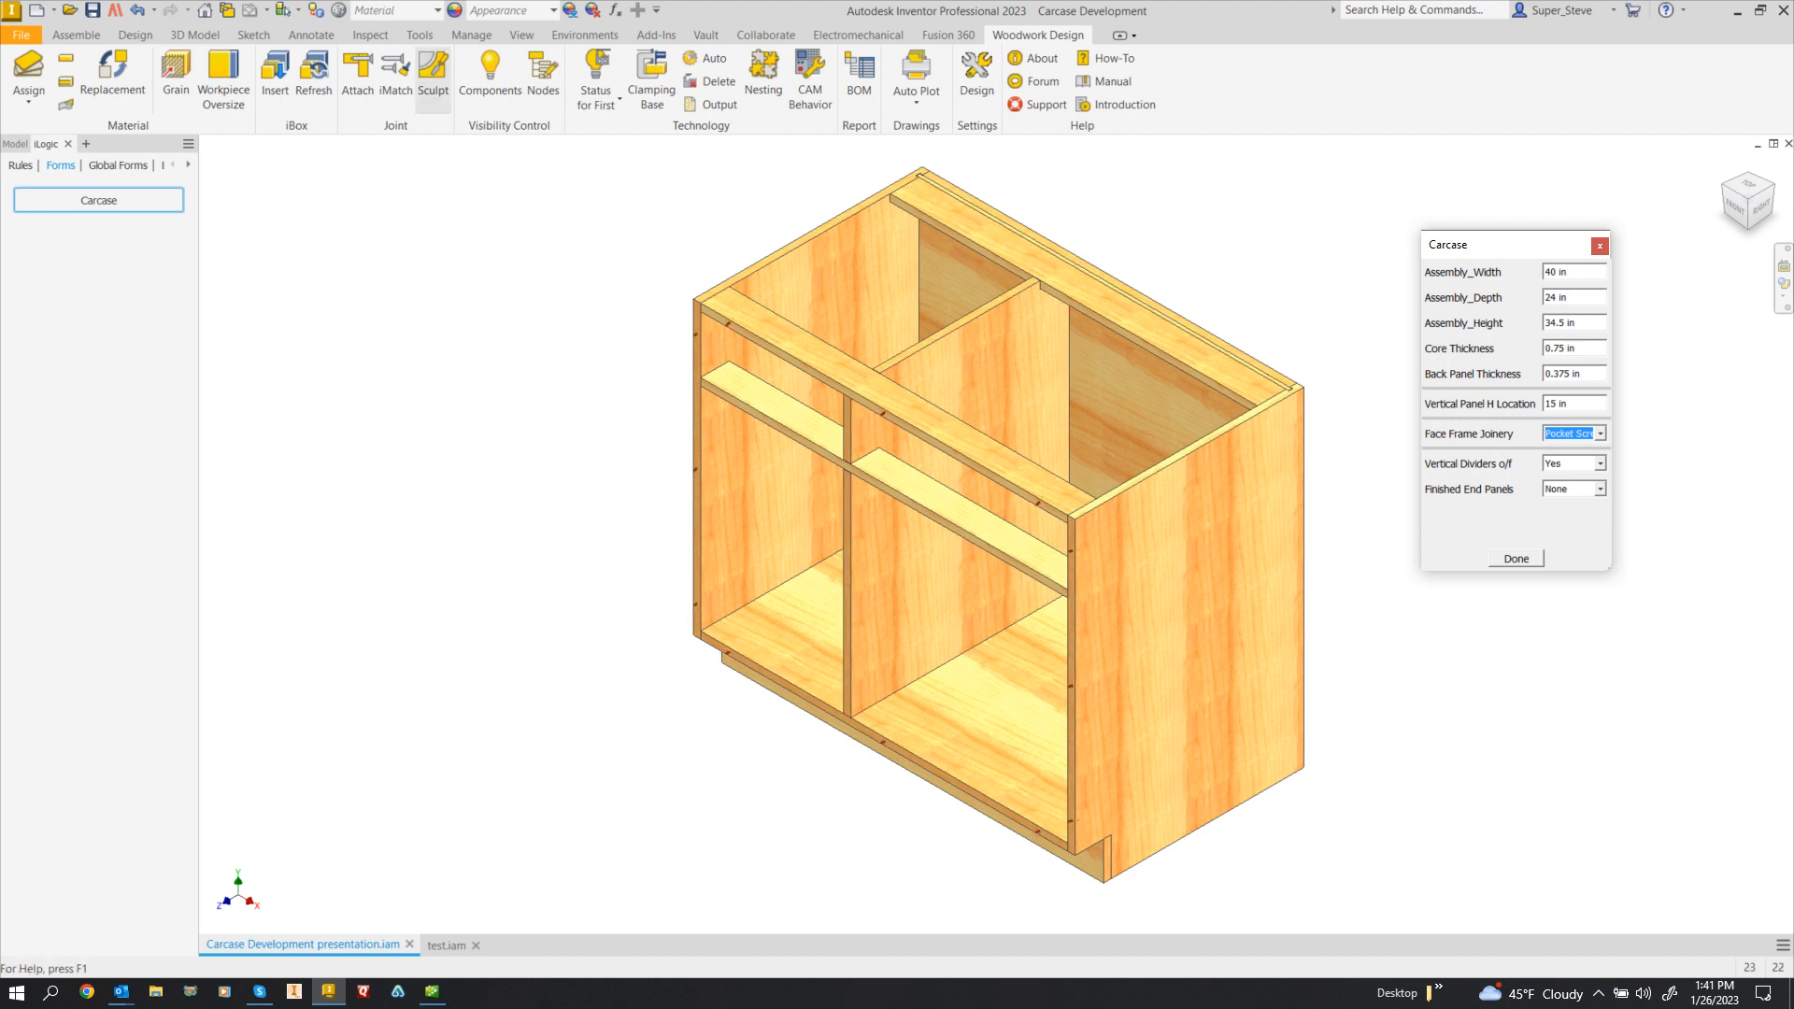
click(432, 79)
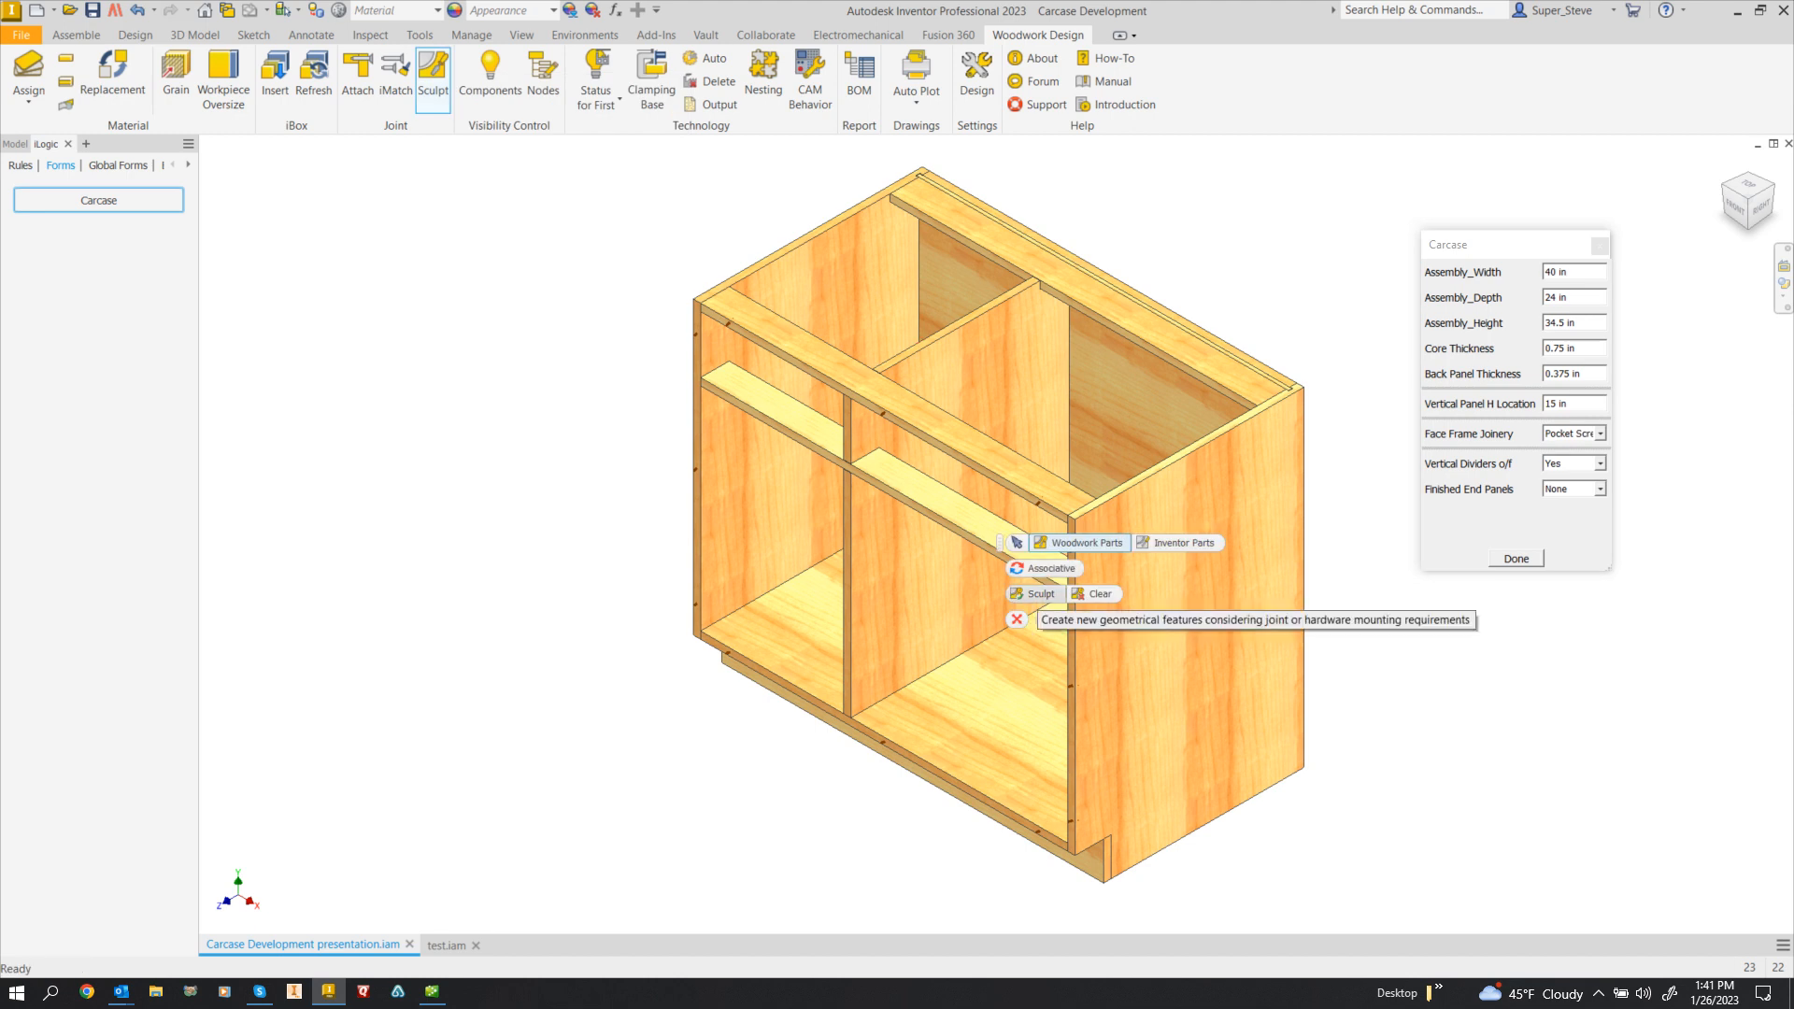
click(1036, 594)
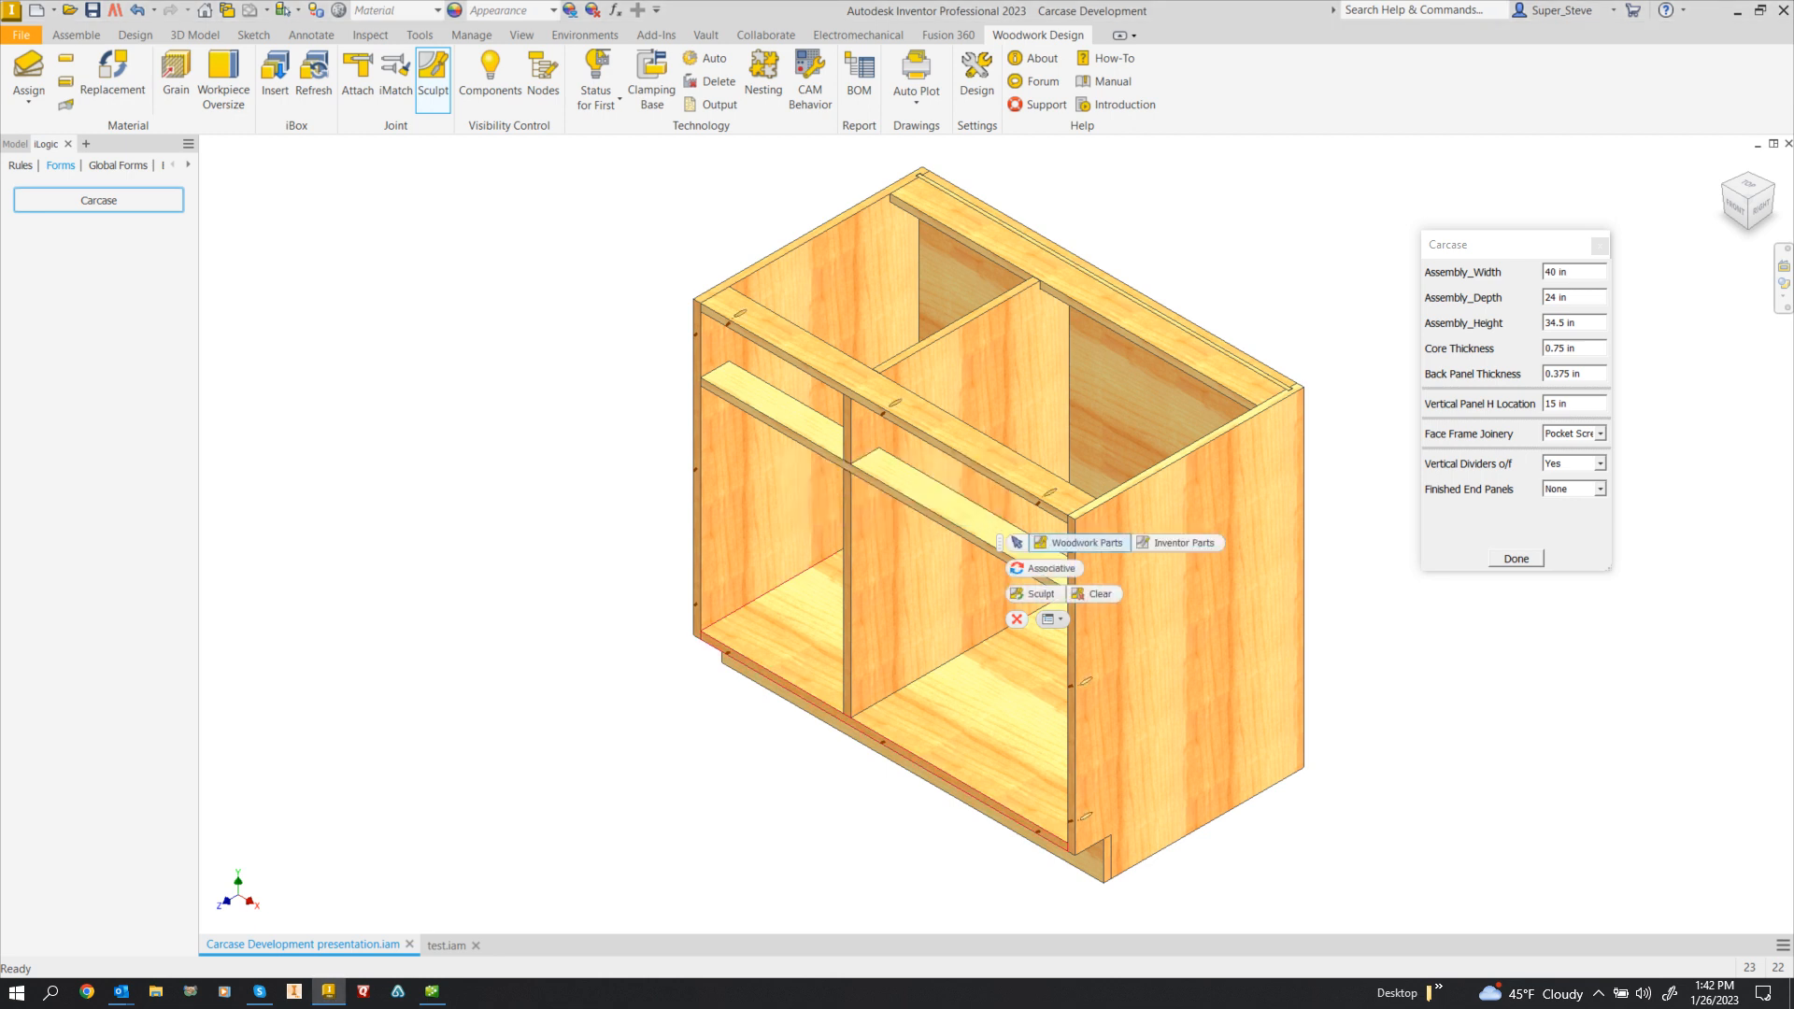
click(1017, 620)
scroll(1026, 543, up, 7)
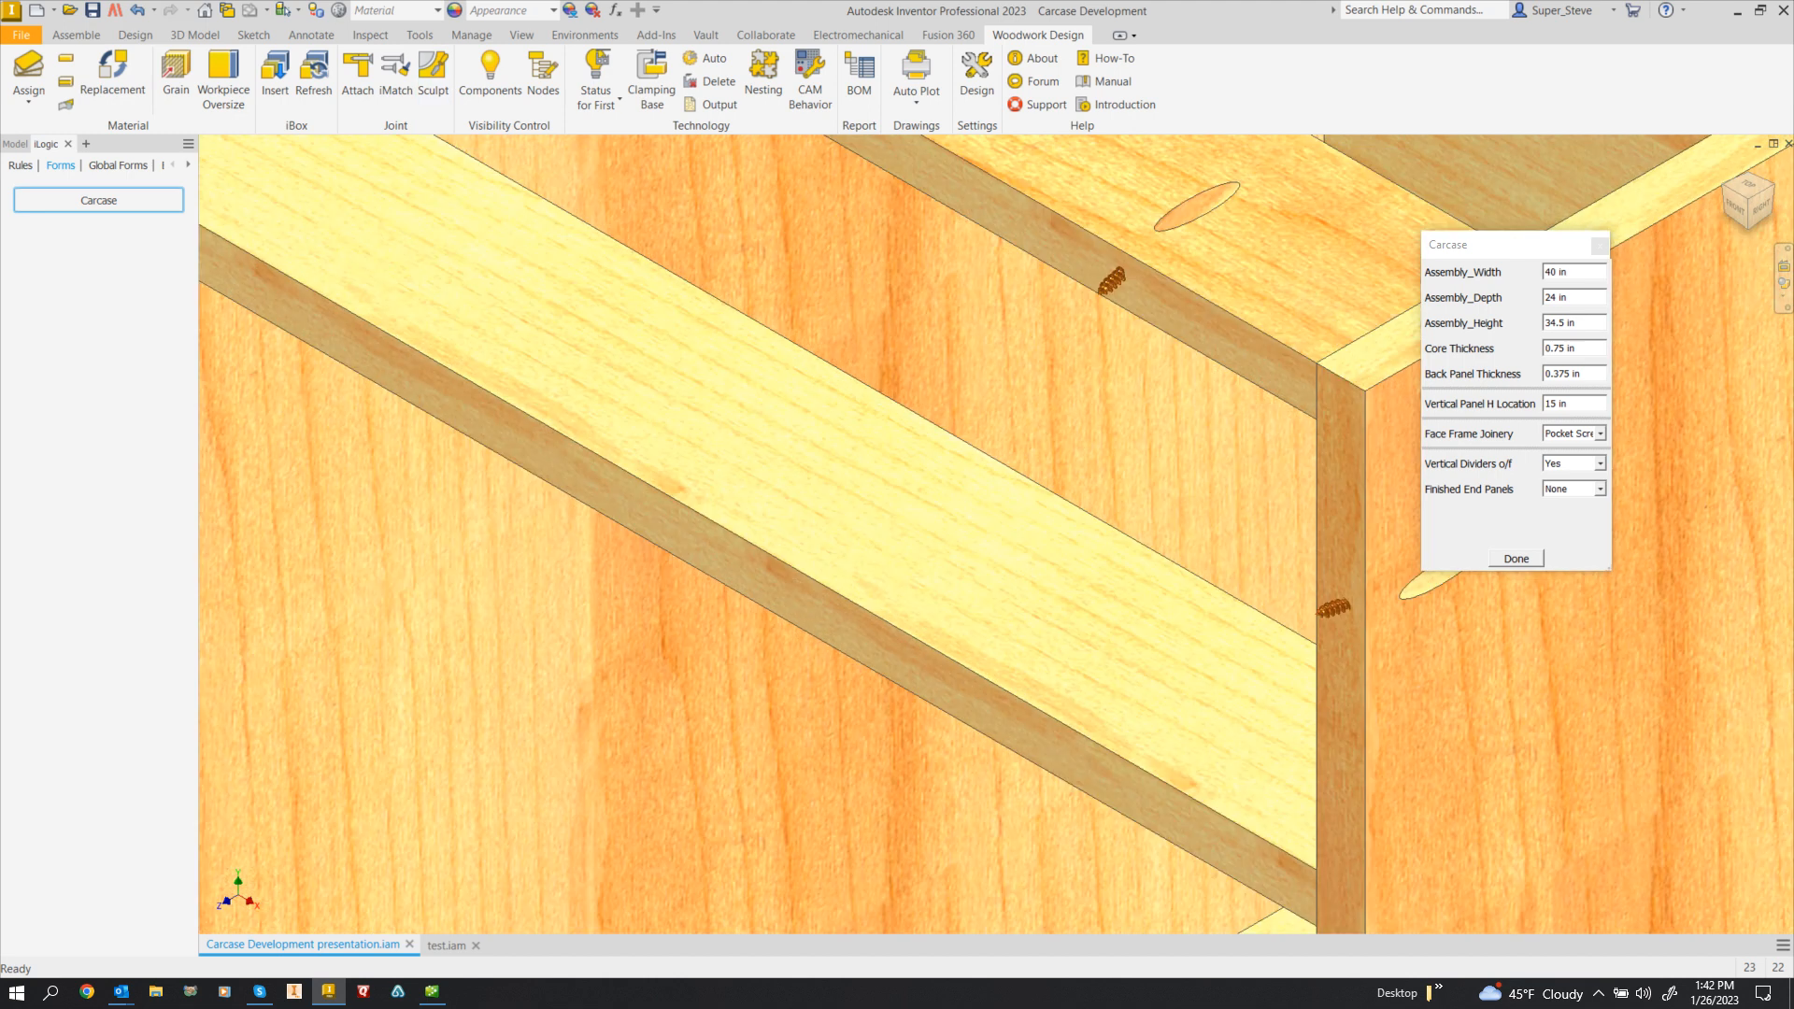
- Examine the pocket screws along the carcase's front edge in a wireframe view of the right side
middle_drag(1025, 542, 779, 510)
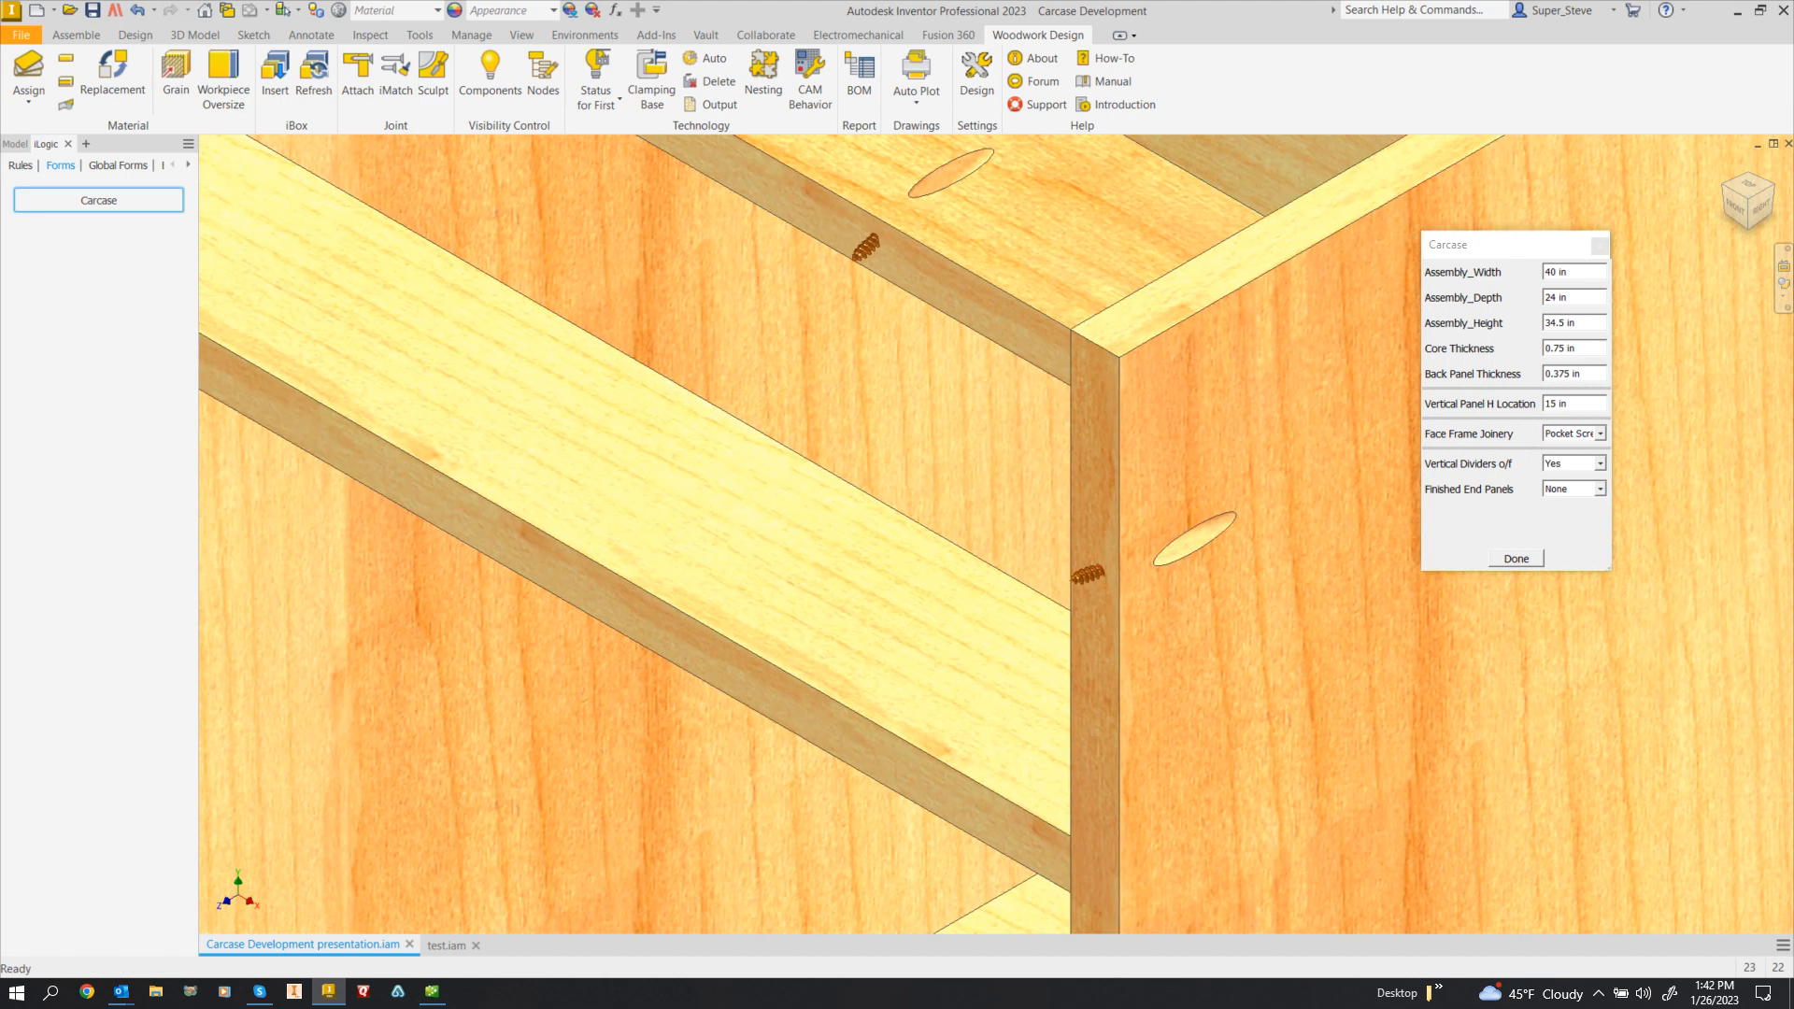
click(1760, 207)
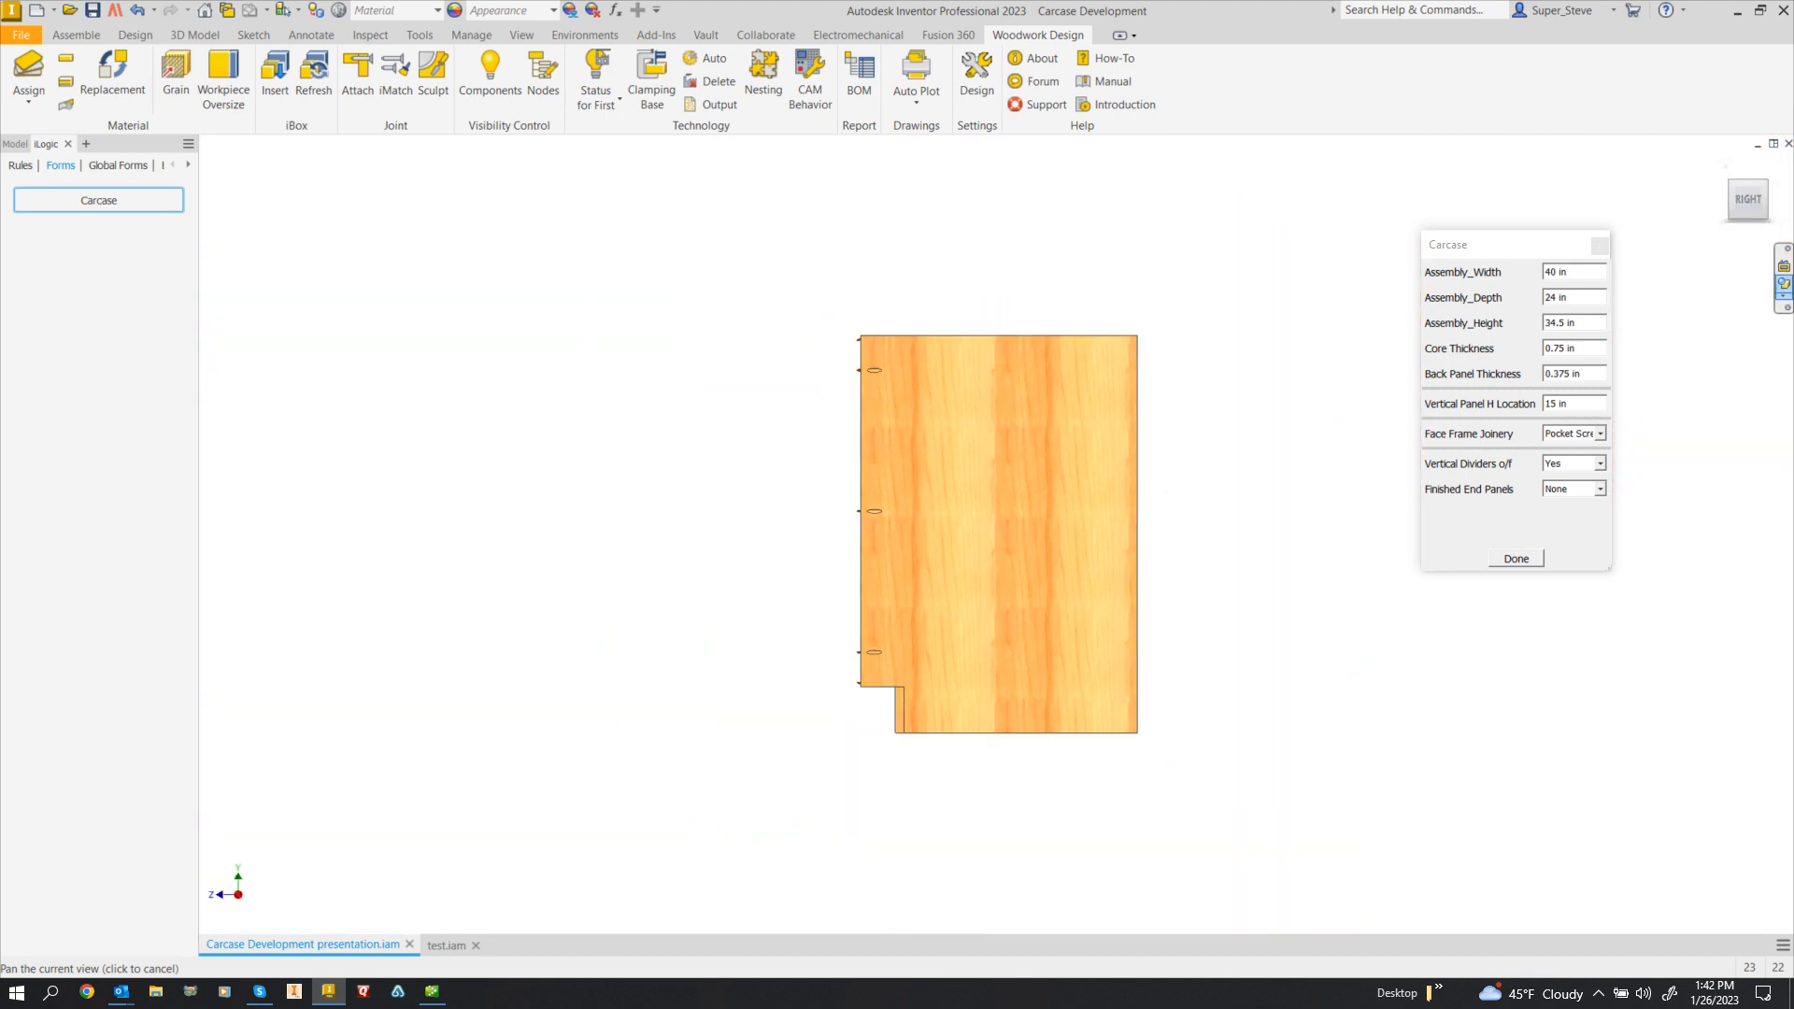
click(1783, 297)
click(1645, 383)
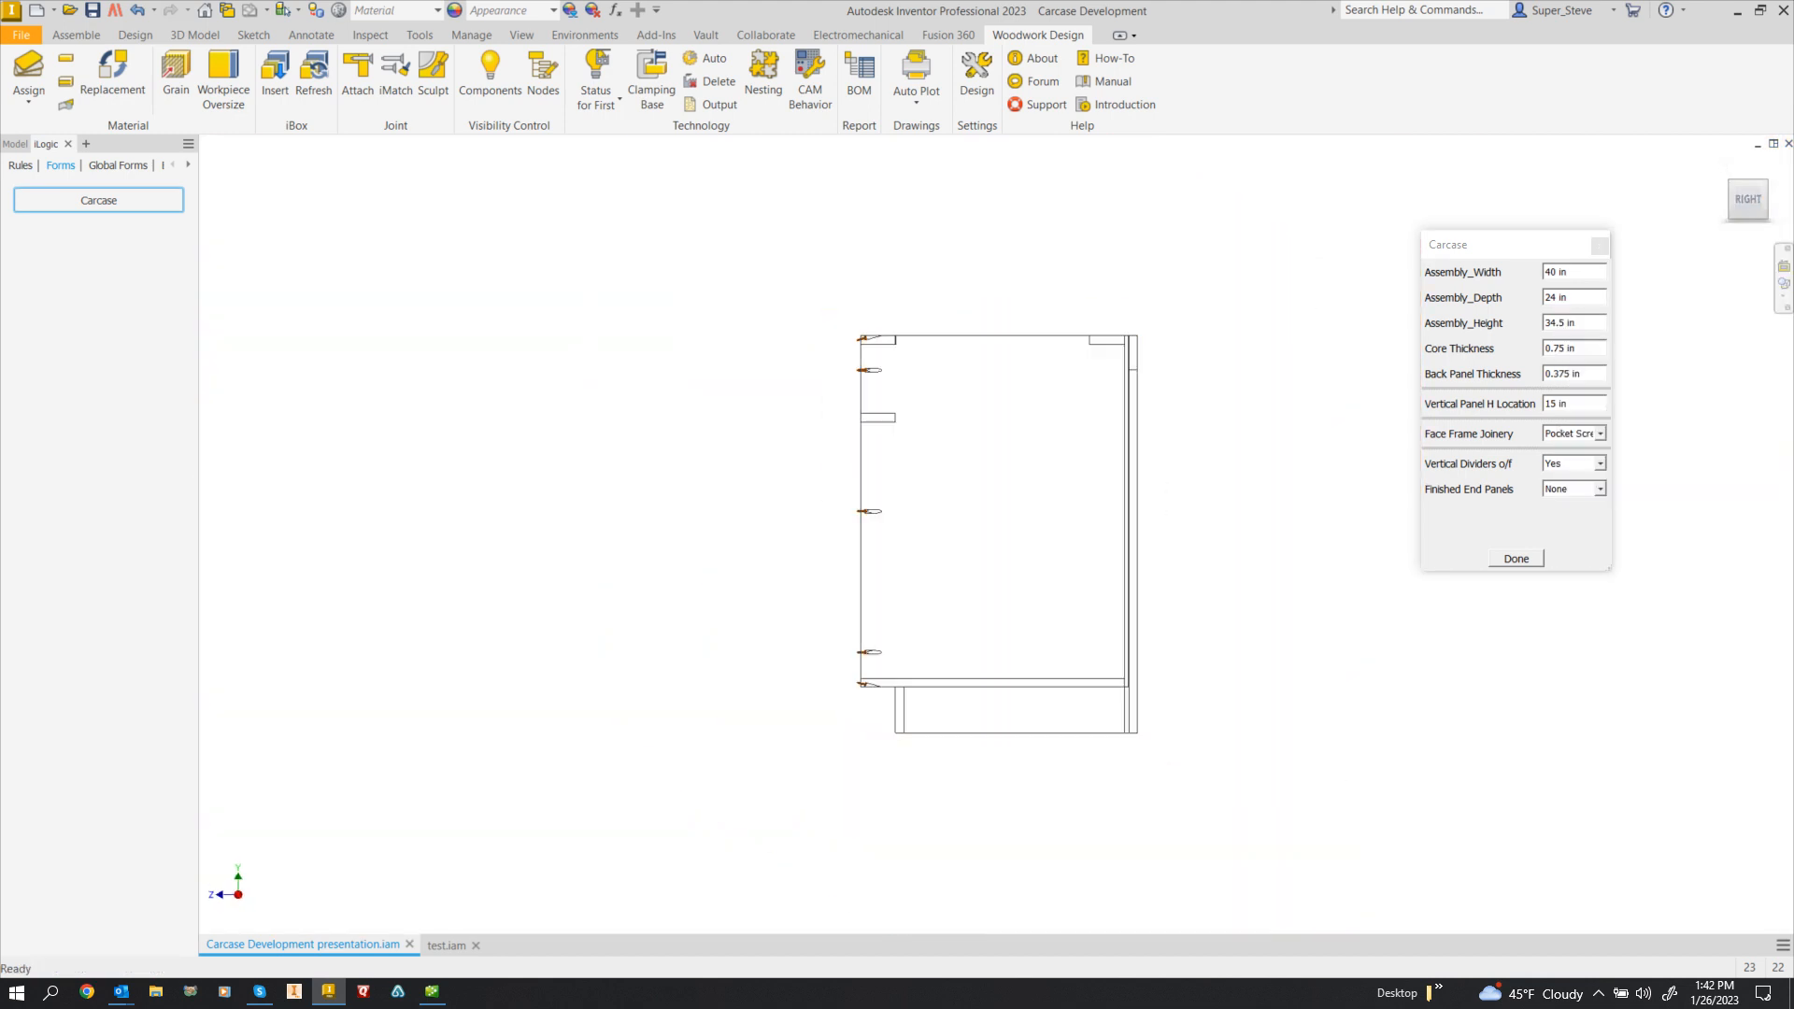
scroll(884, 331, up, 10)
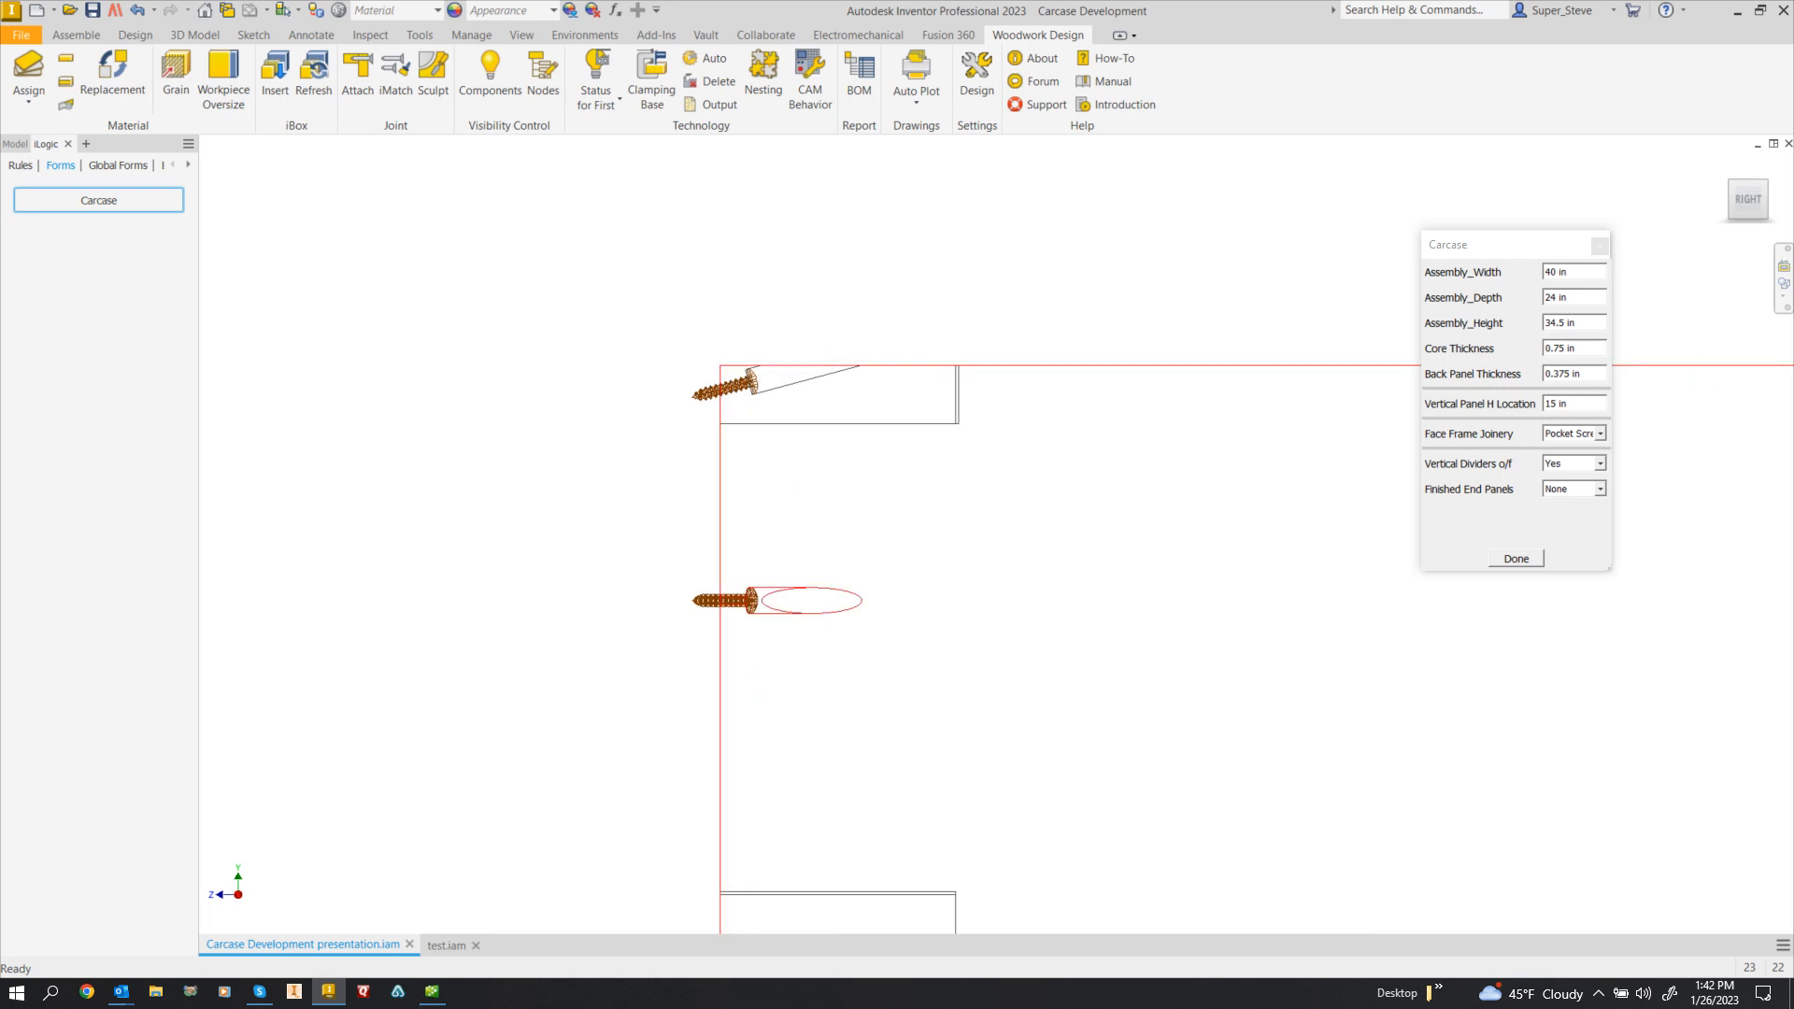
middle_drag(735, 589, 596, 459)
scroll(596, 459, down, 1)
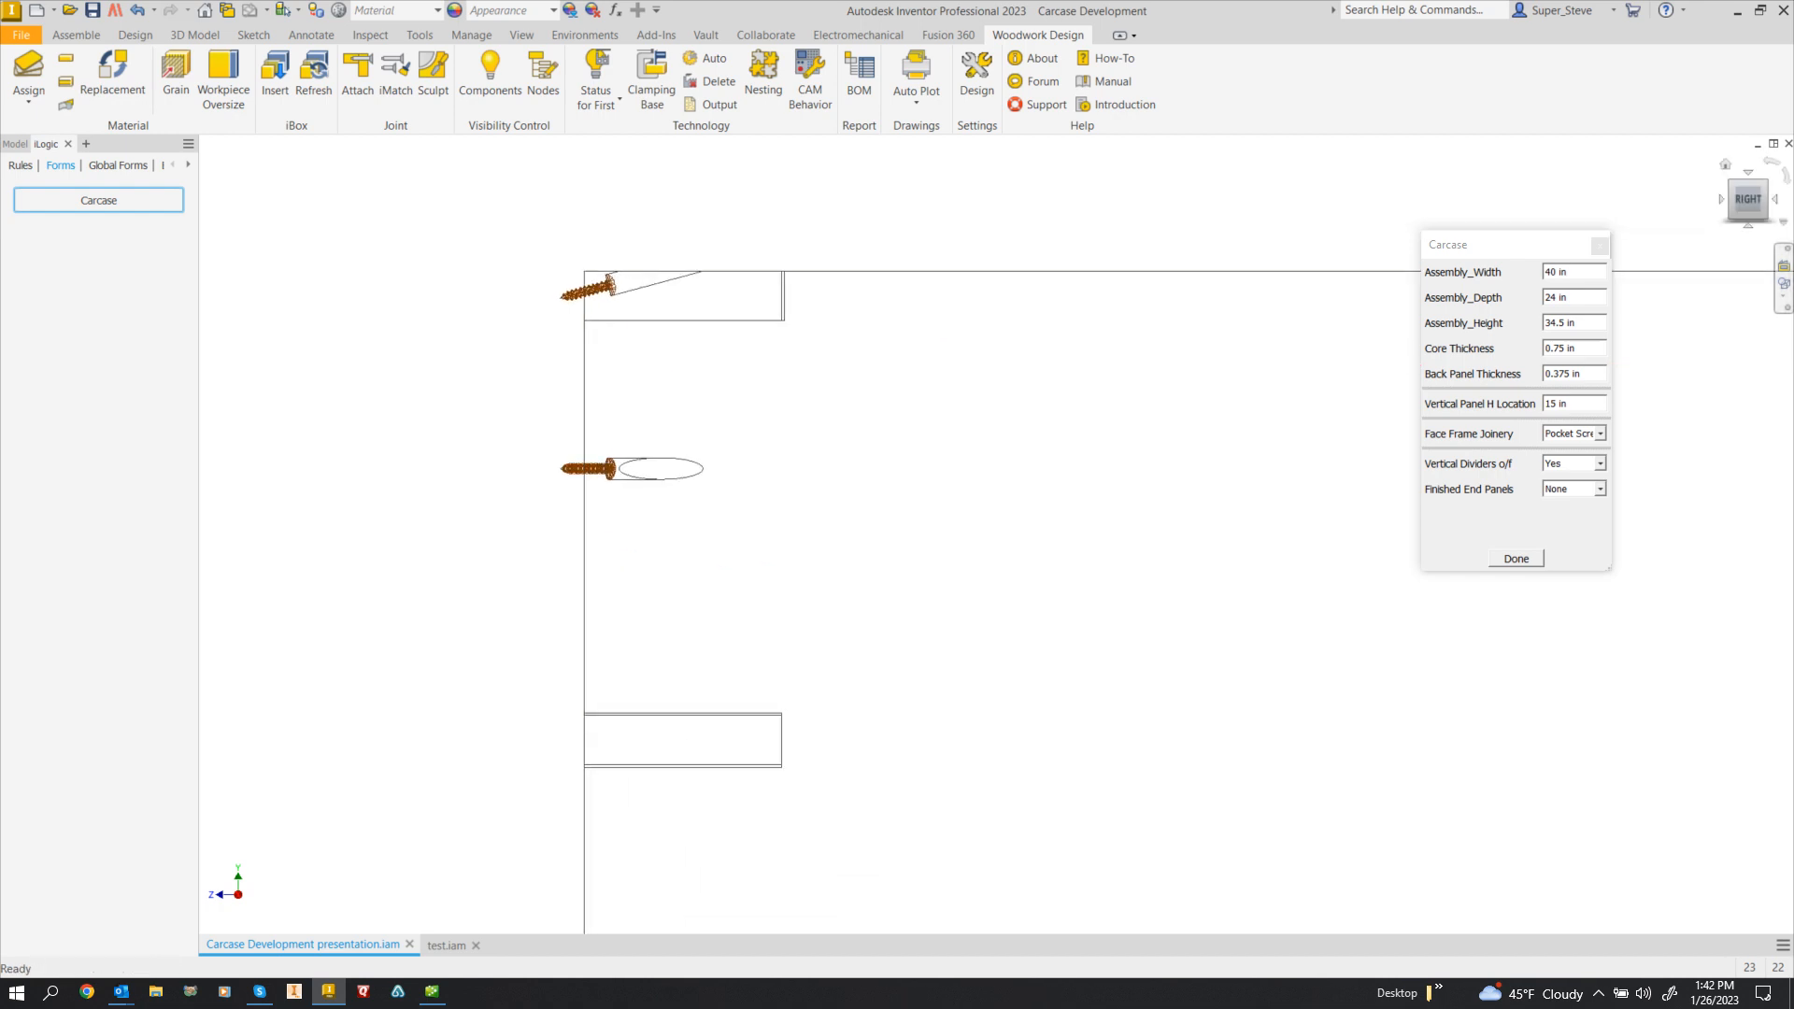
- Return the carcase to the home isometric view and display it as Shaded with edges
click(1726, 164)
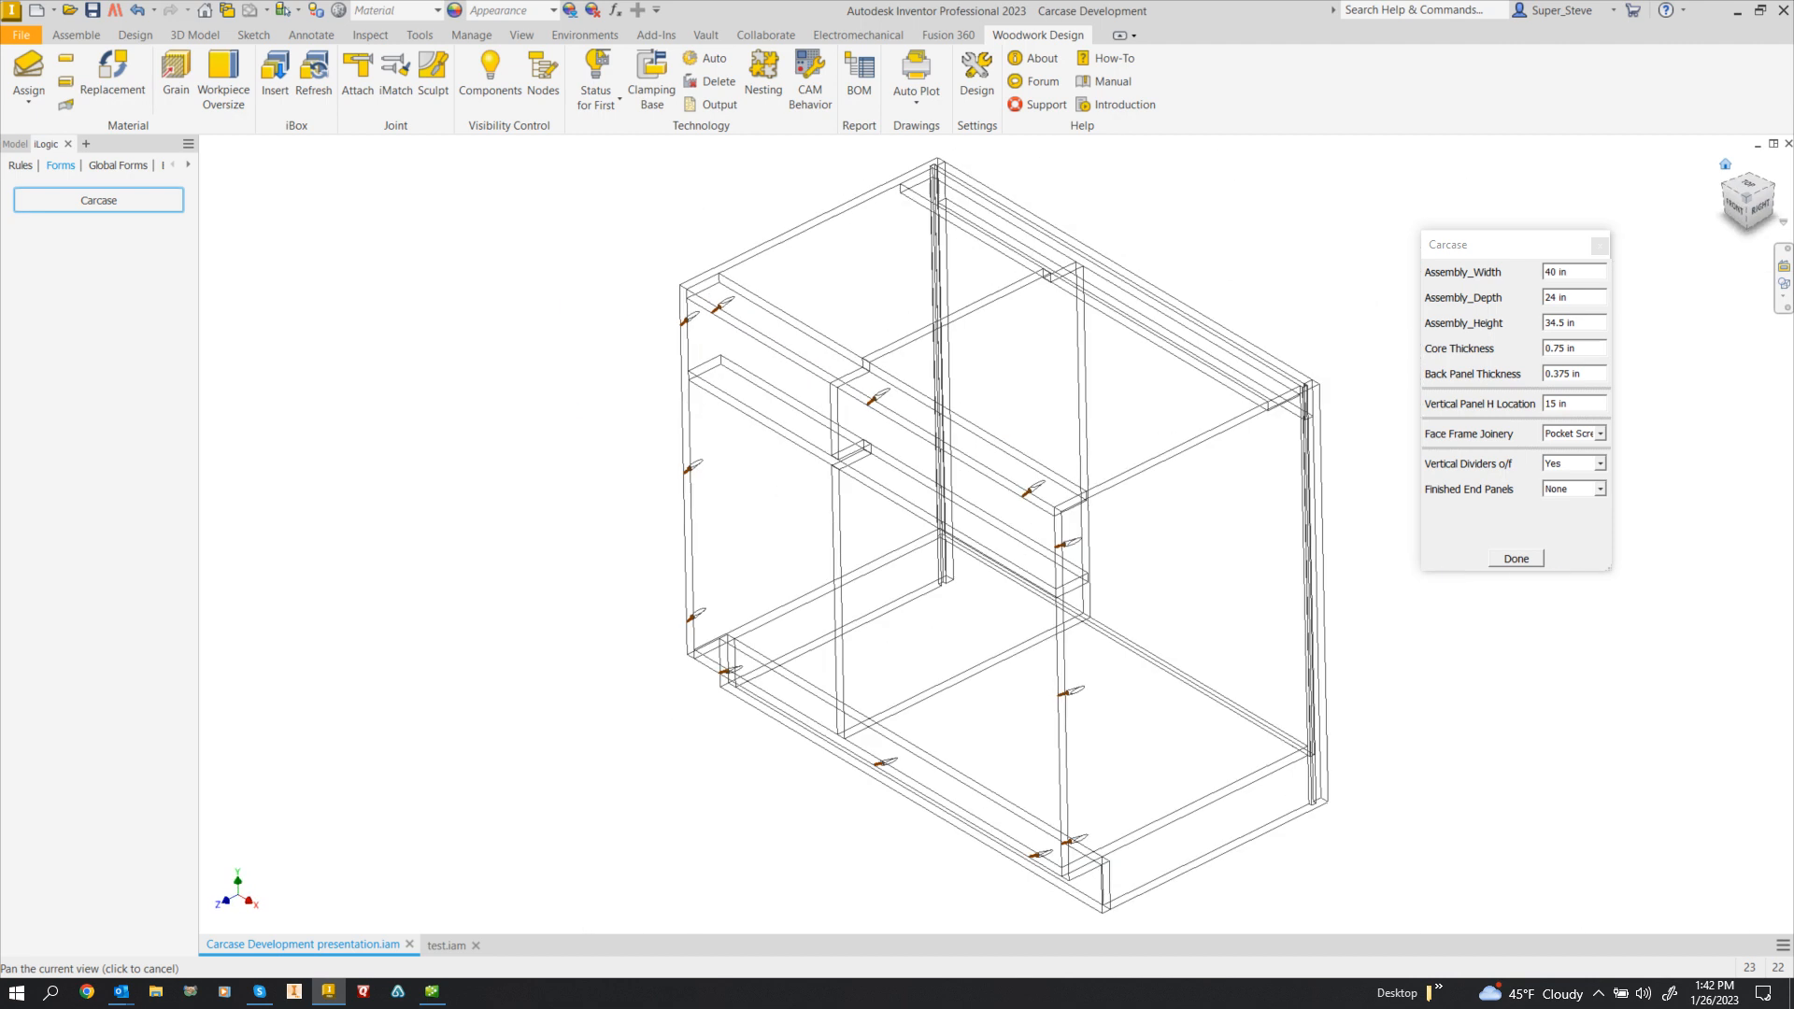
click(1784, 284)
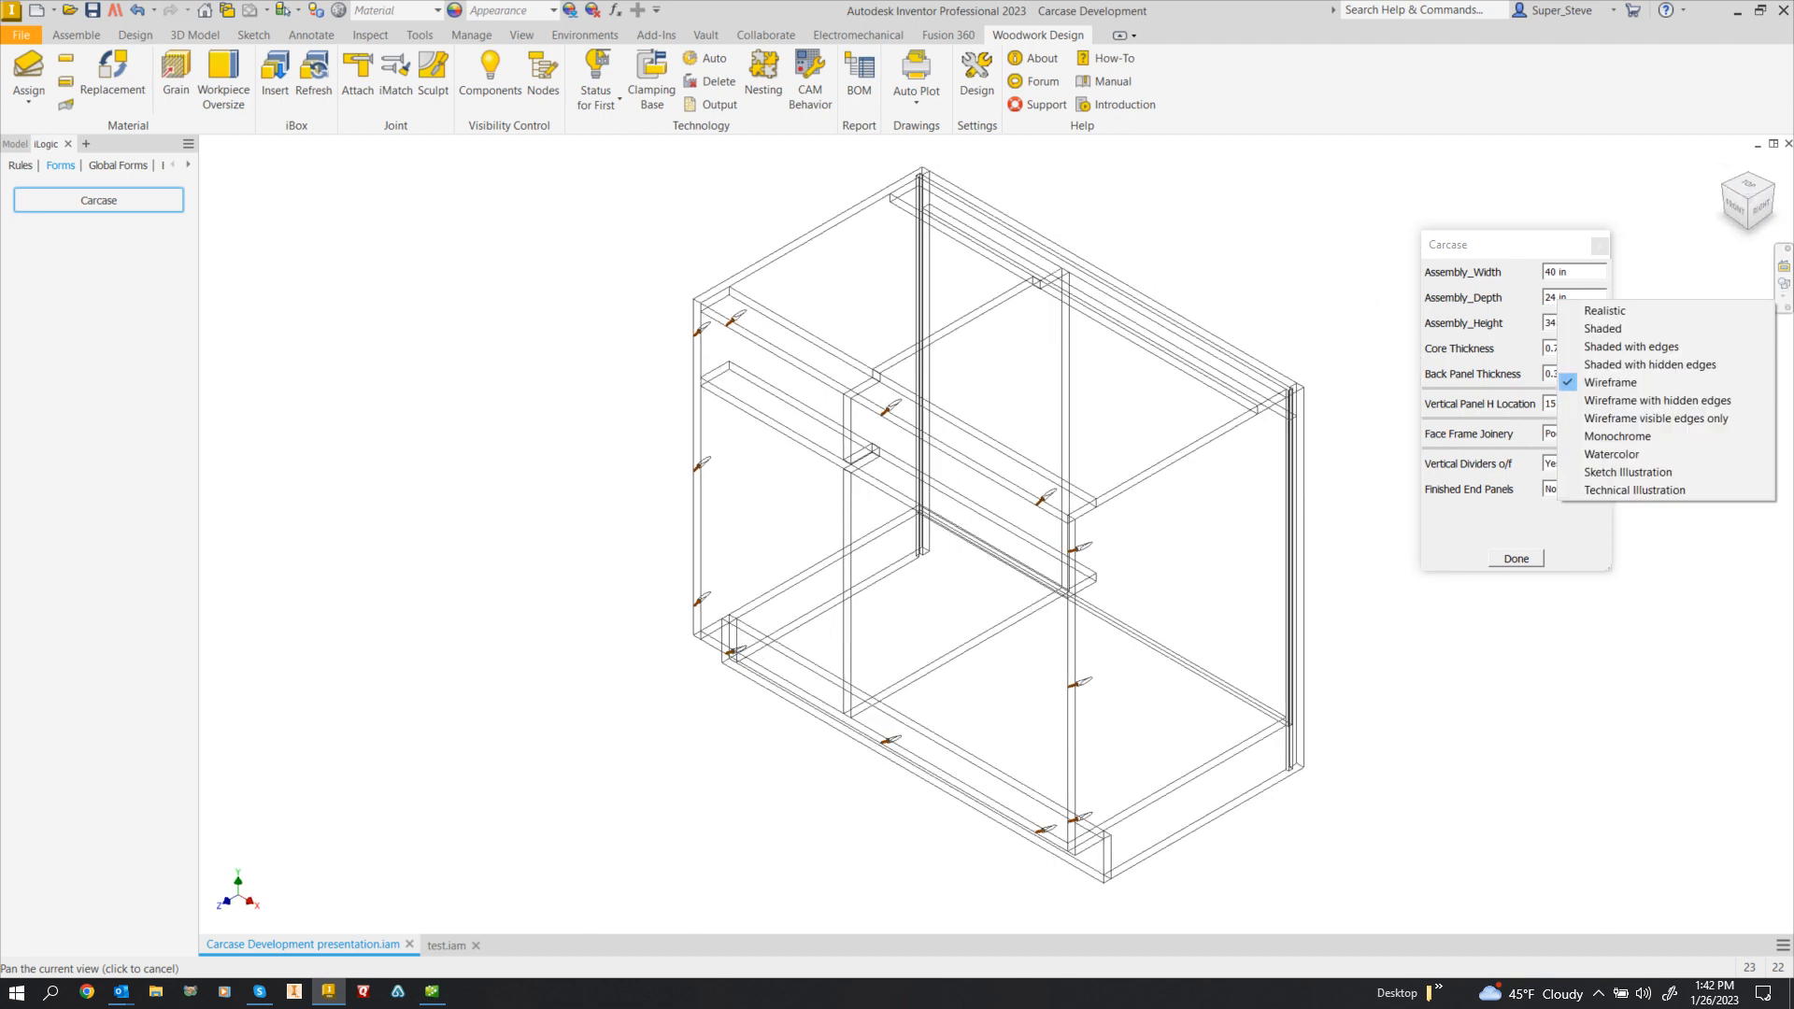
click(1631, 346)
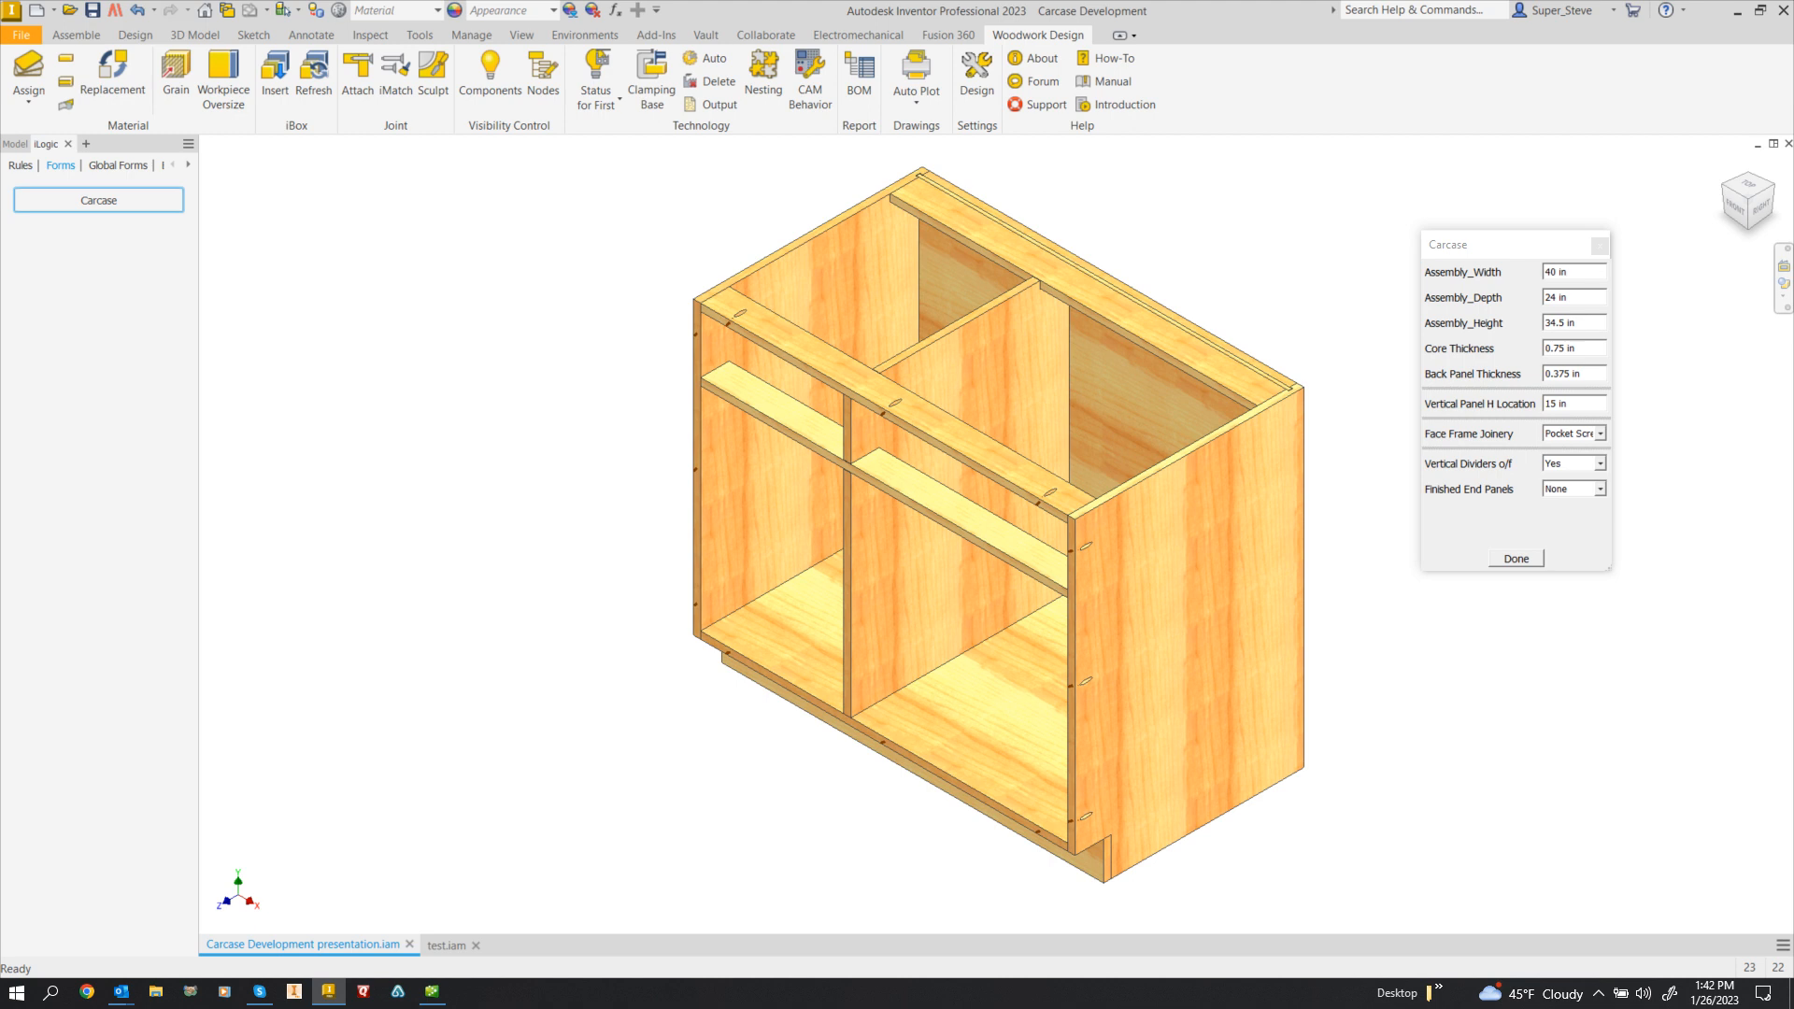
- Set the face frame joinery to Biscuits and sculpt the biscuit cuts into the woodwork parts
click(1600, 434)
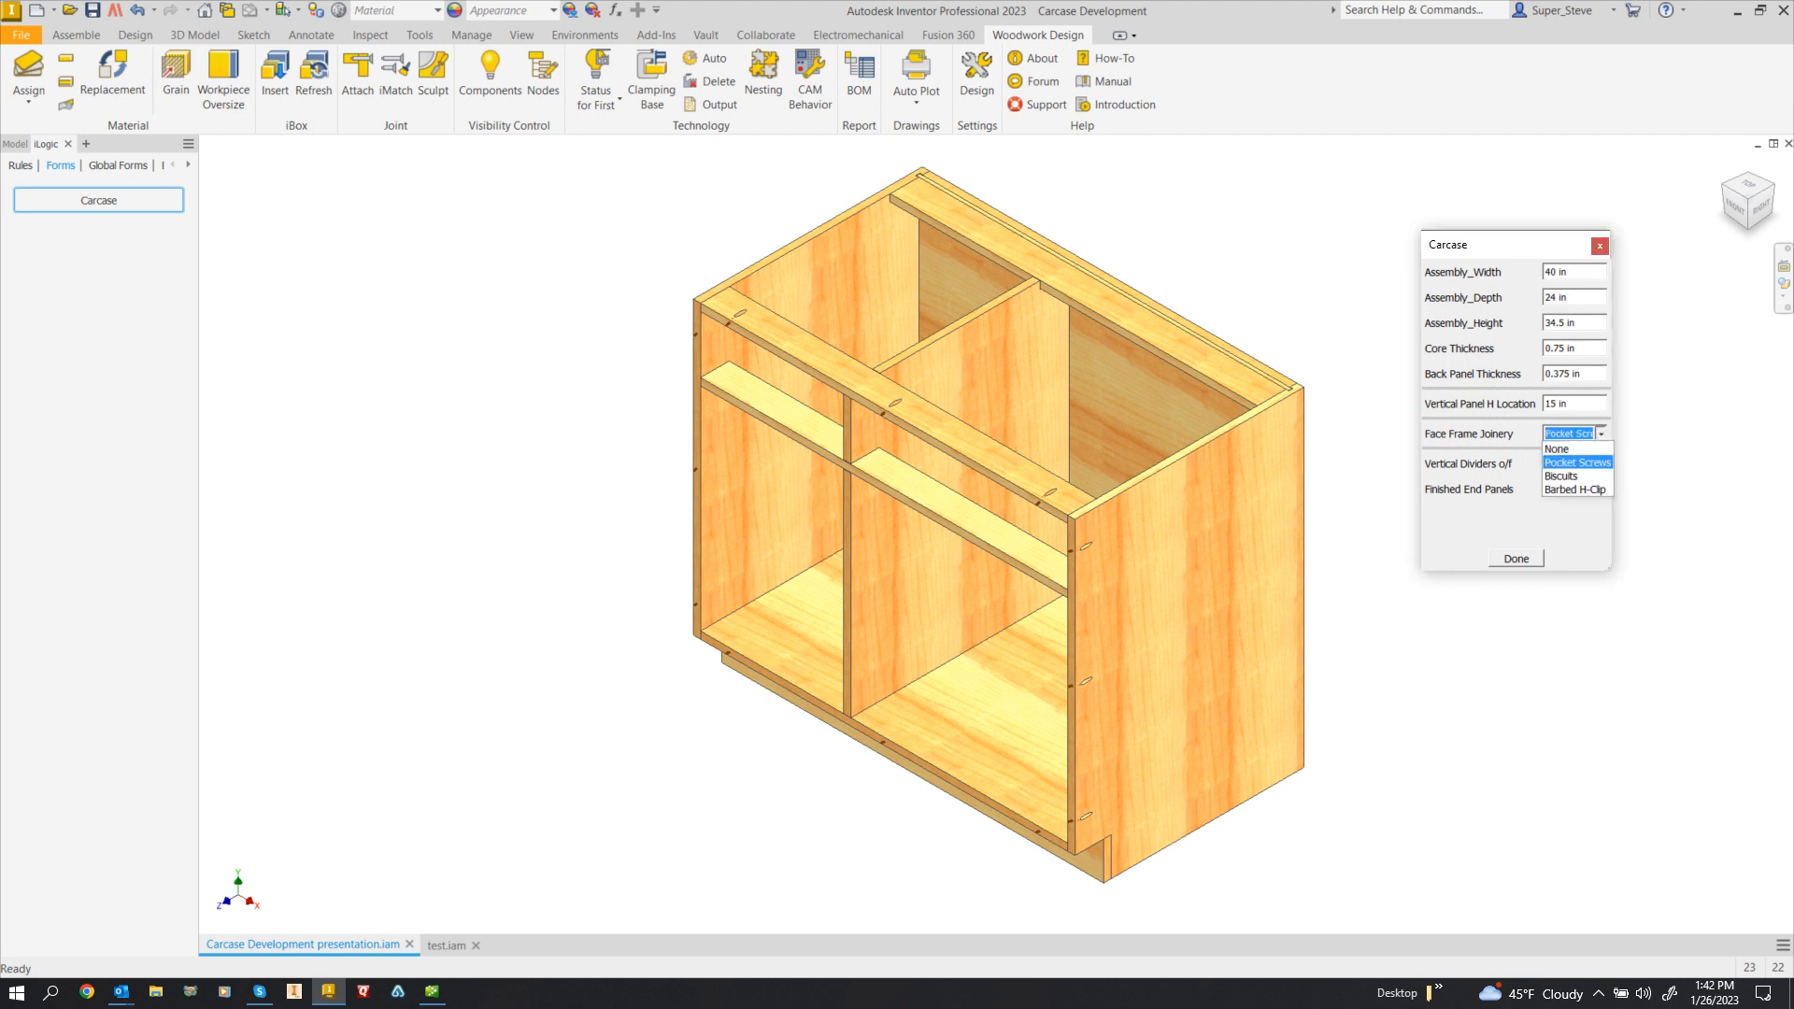
click(1580, 475)
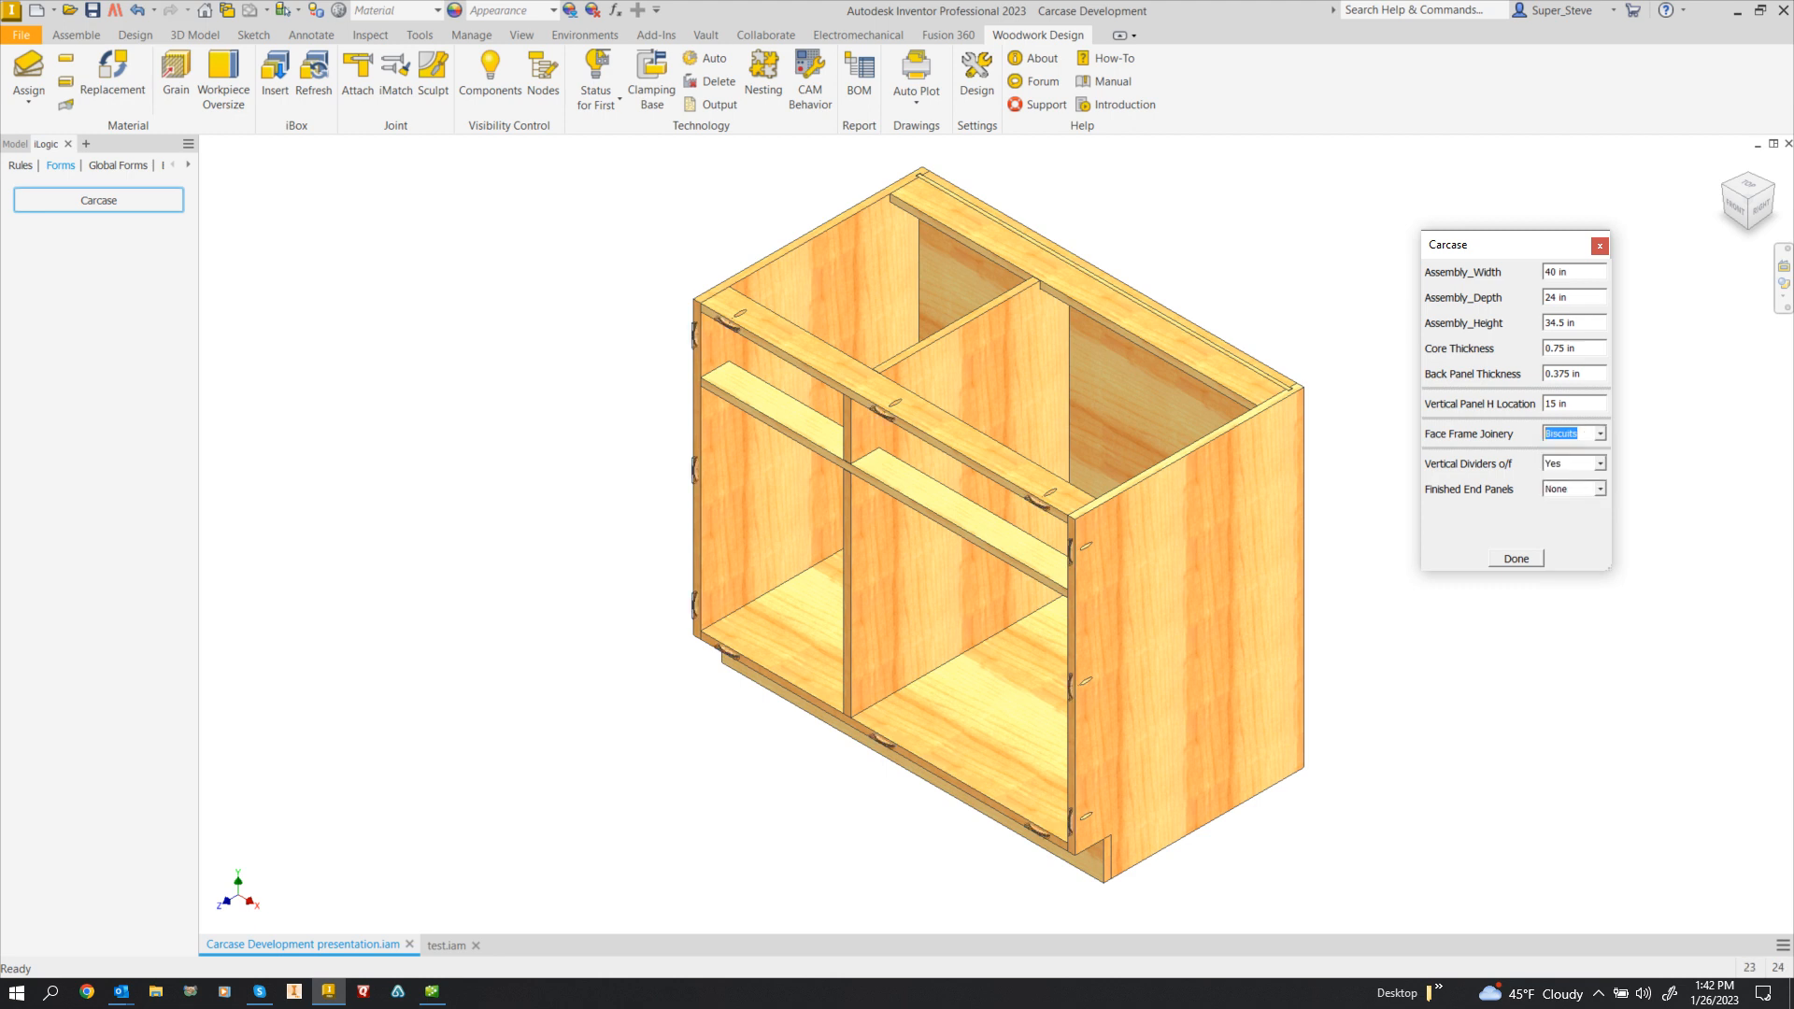
scroll(1251, 577, down, 4)
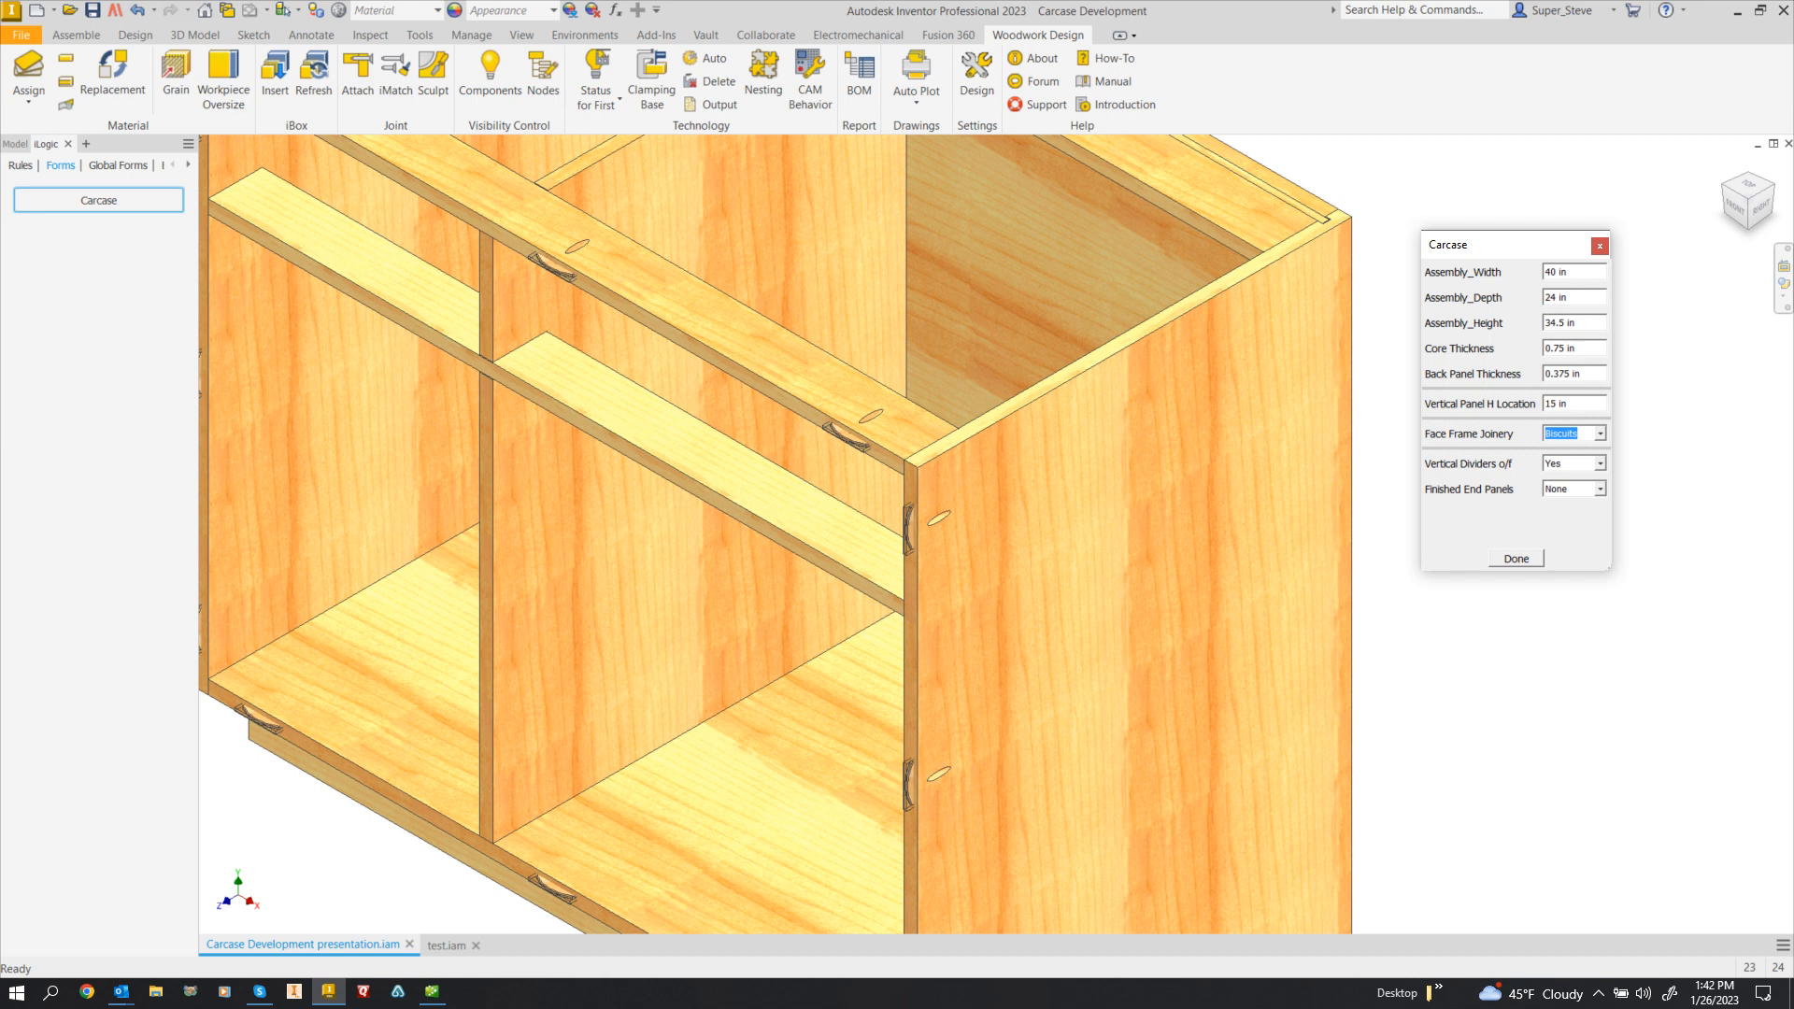
click(433, 79)
click(1036, 593)
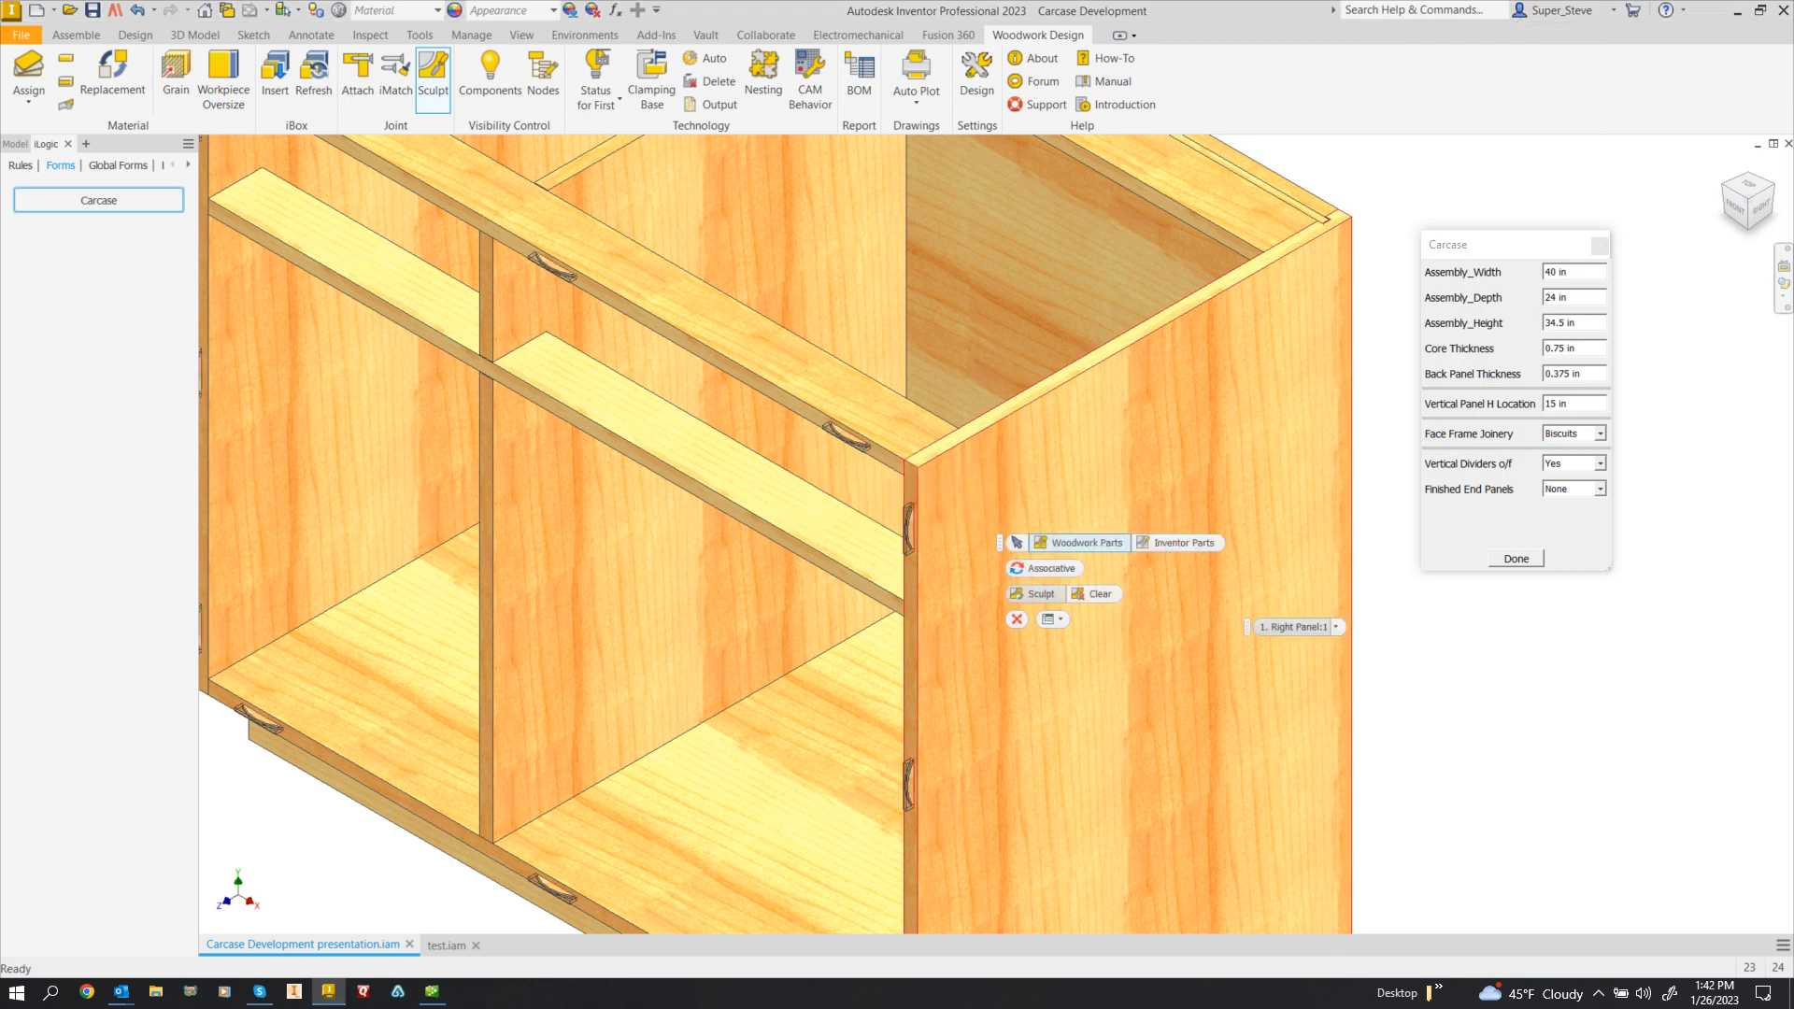
- Free-move the biscuit out of the bottom panel's front edge to examine its slot, and undo the move
middle_drag(804, 505, 901, 292)
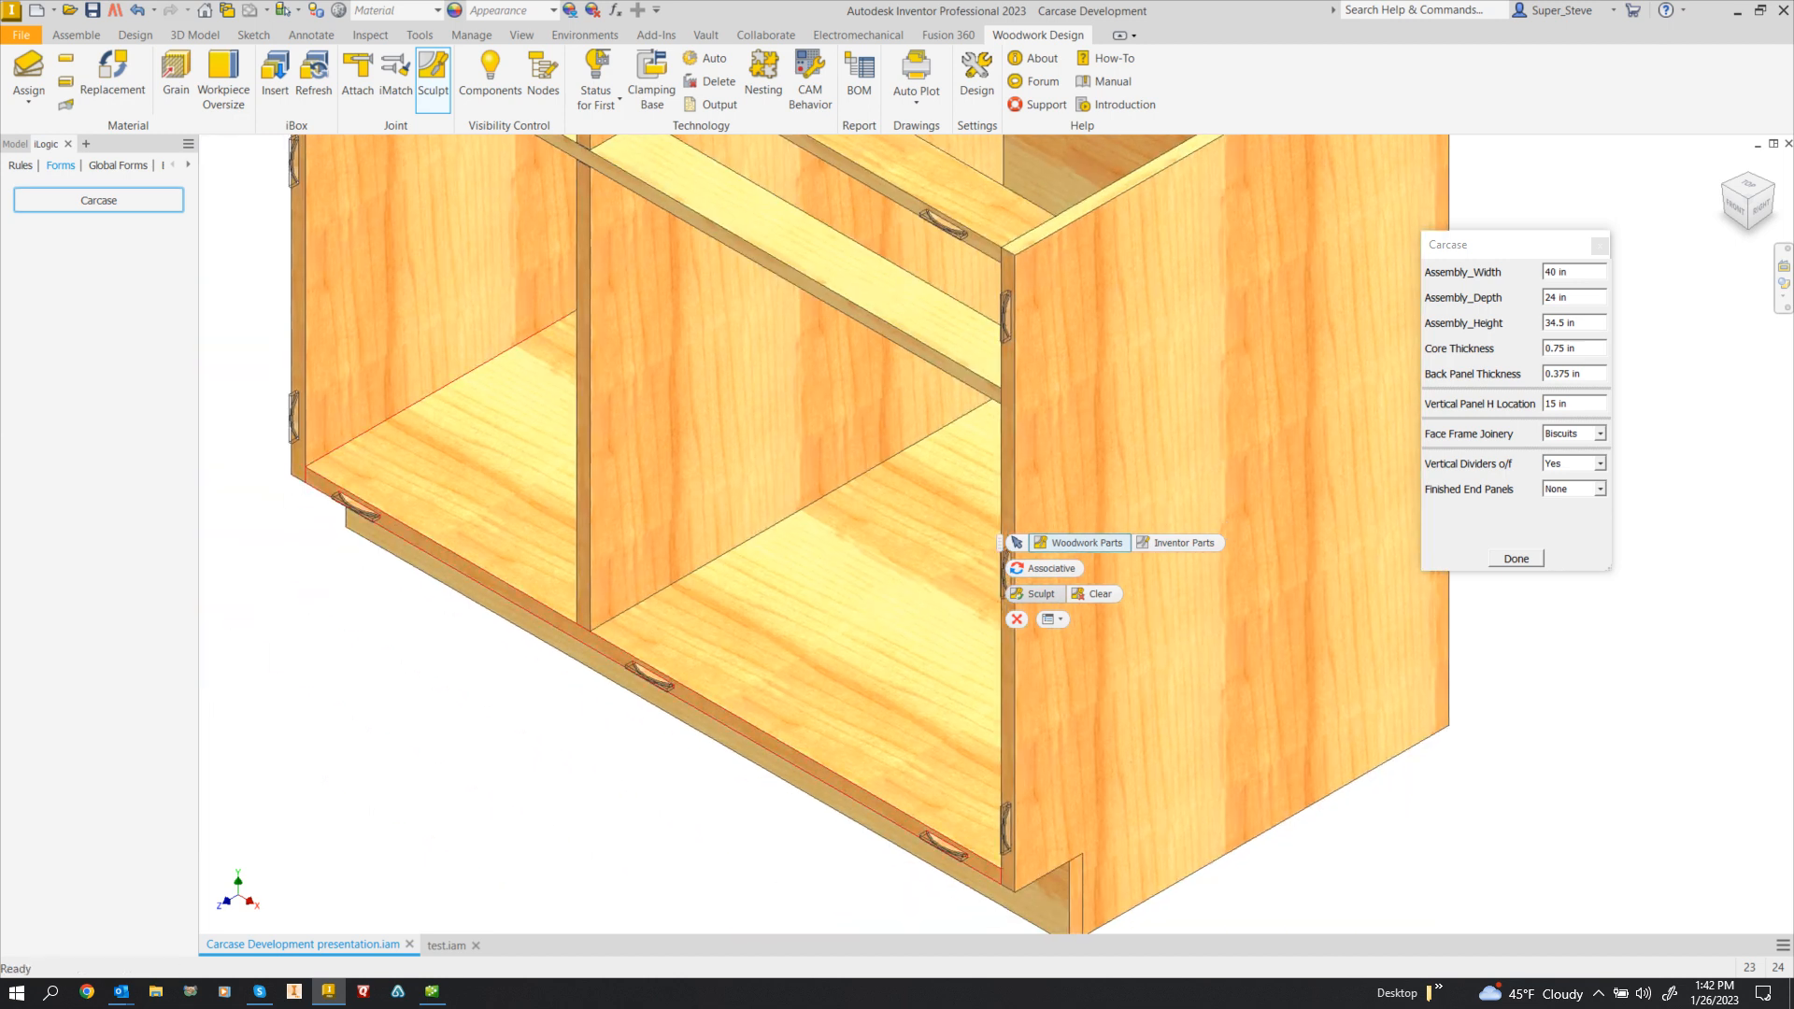
scroll(775, 626, up, 3)
middle_drag(775, 626, 875, 572)
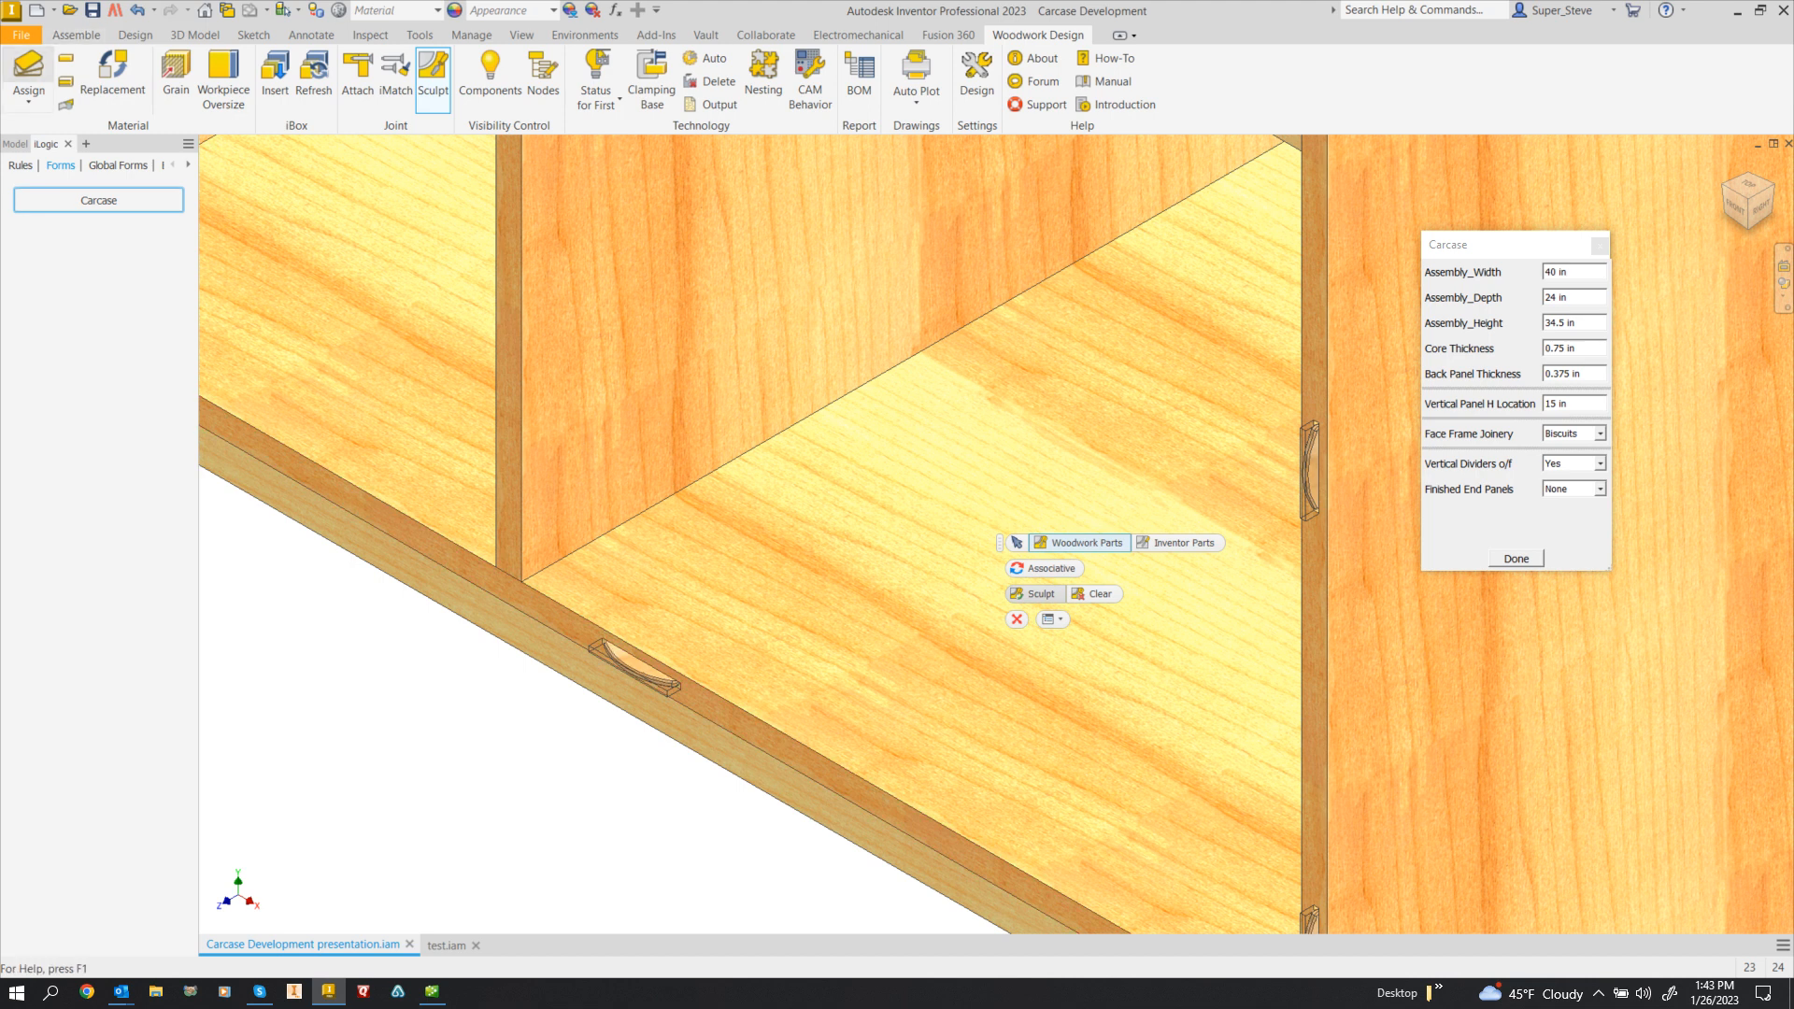
click(76, 34)
drag(416, 612, 598, 729)
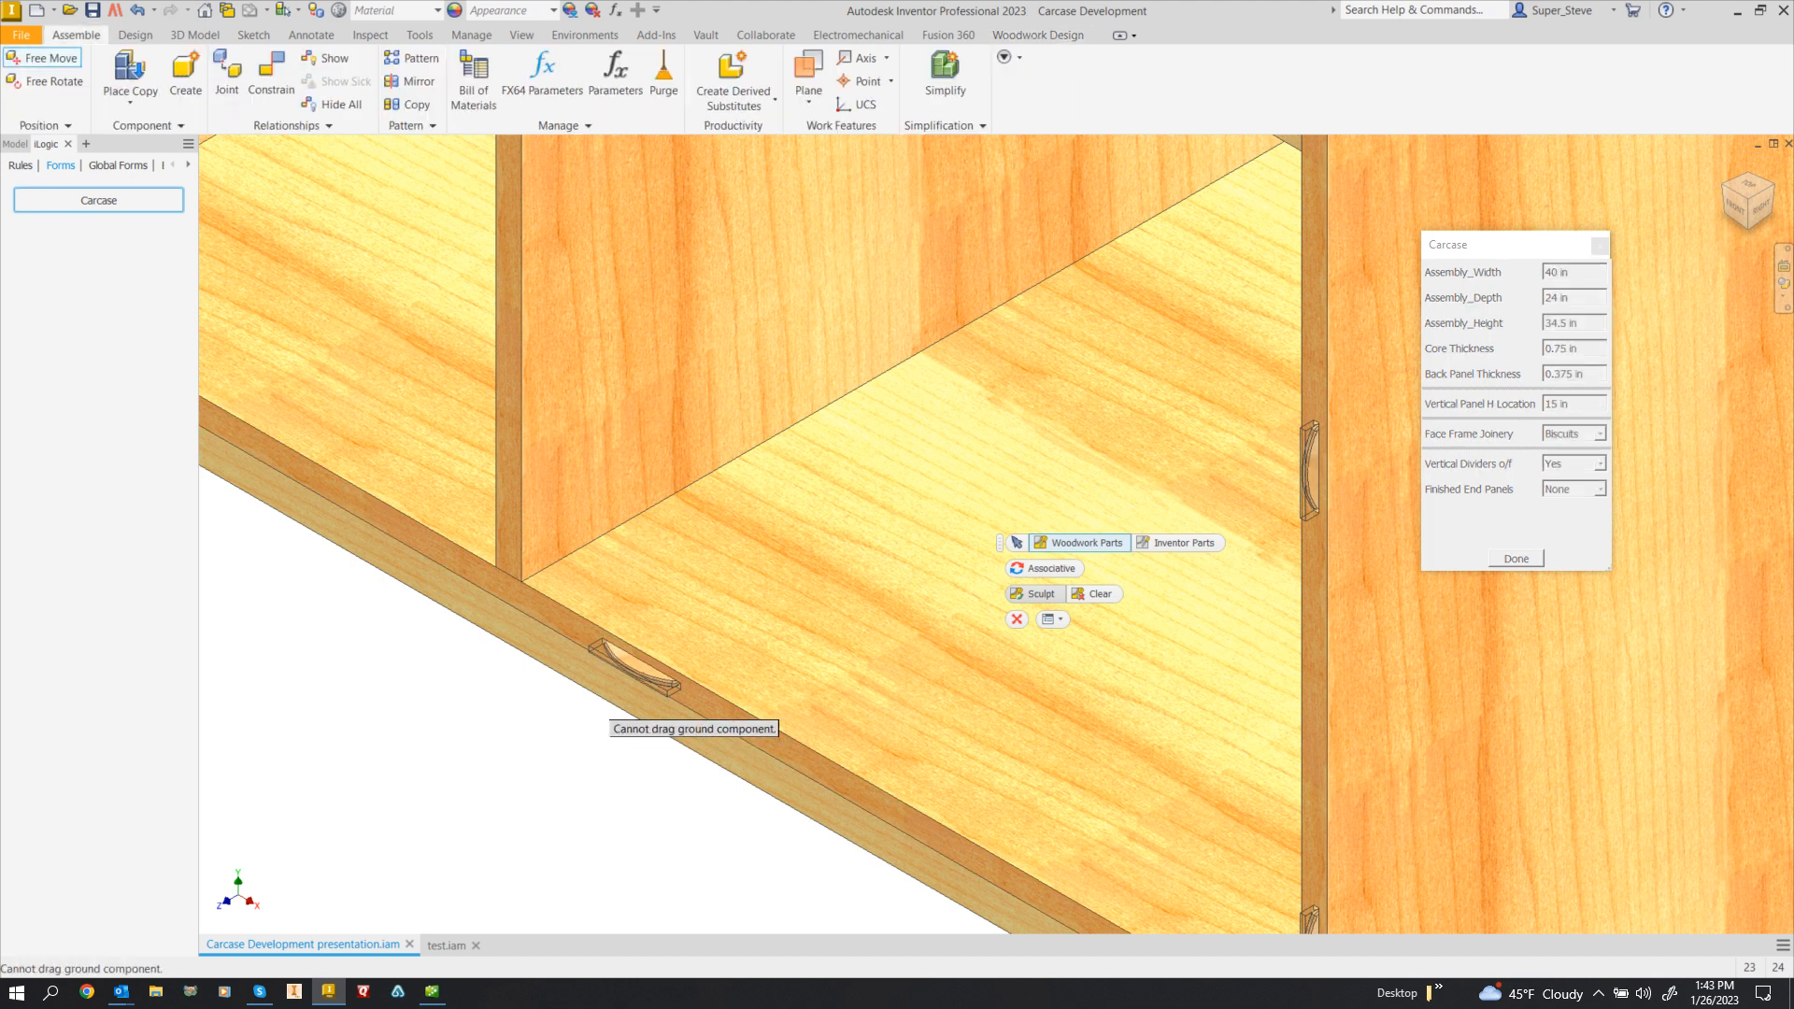
drag(628, 670, 566, 758)
scroll(594, 715, up, 5)
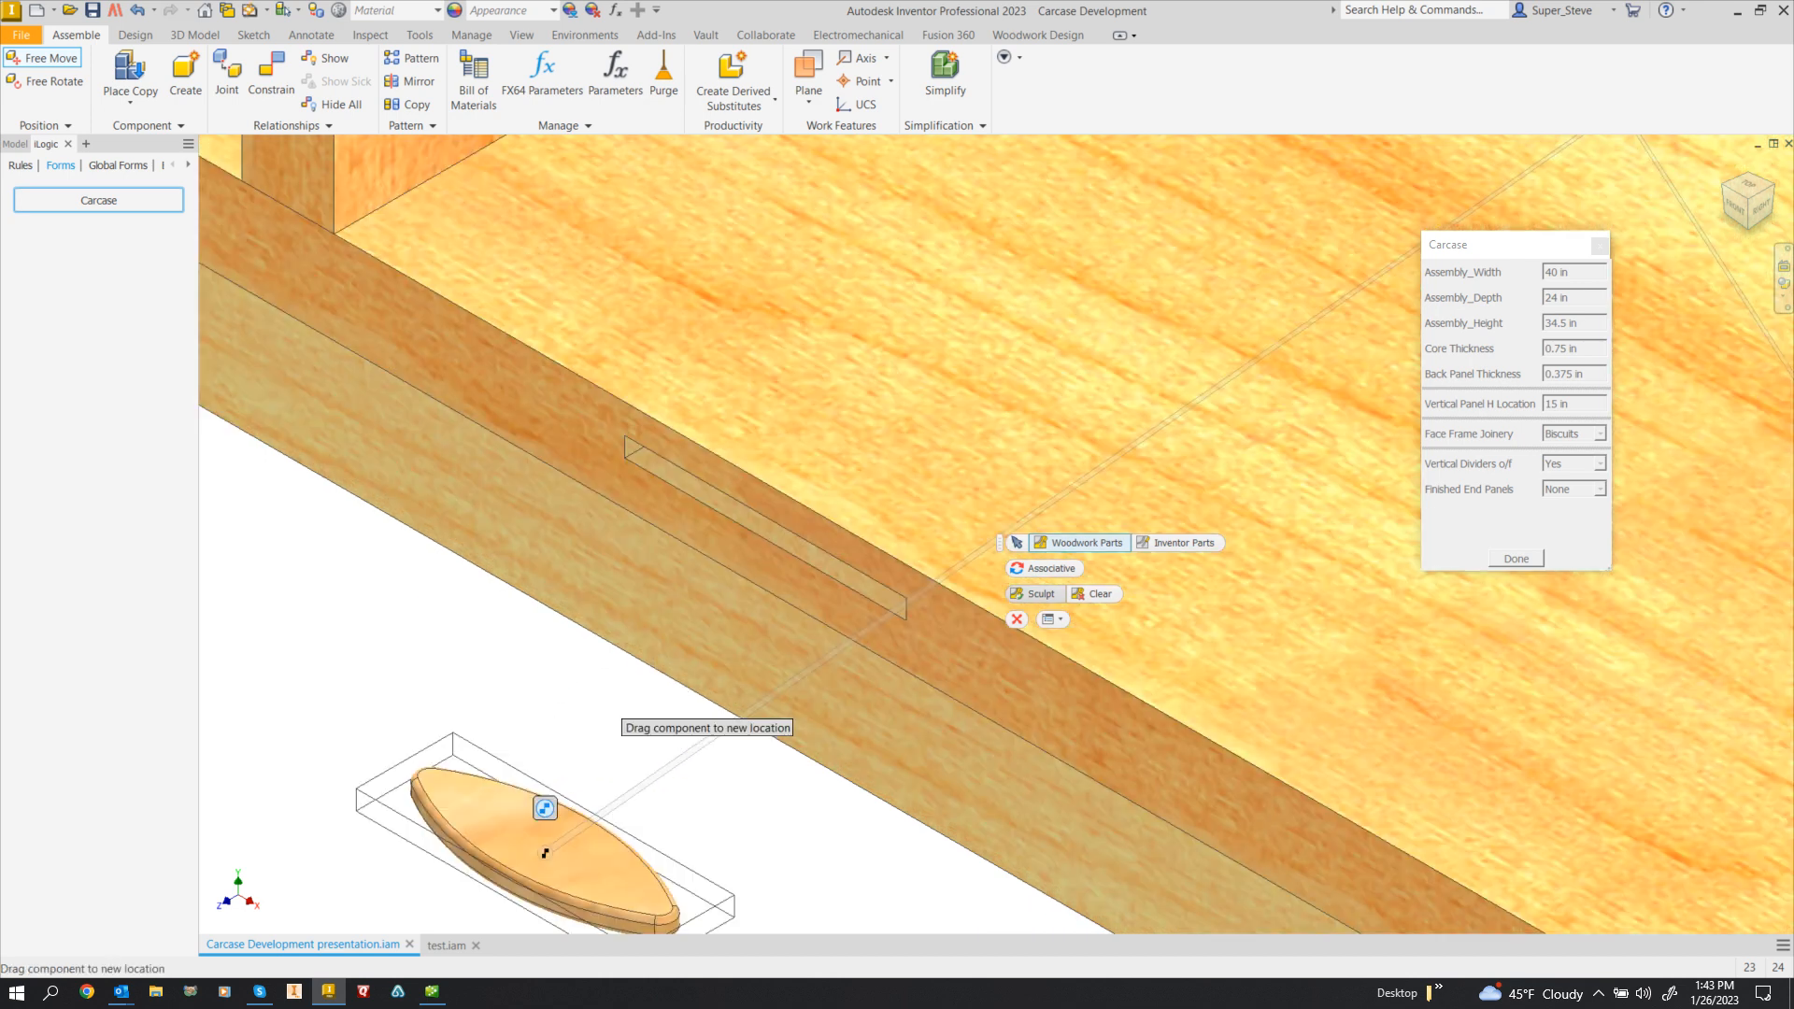
key(Escape)
key(ctrl+z)
scroll(585, 682, down, 10)
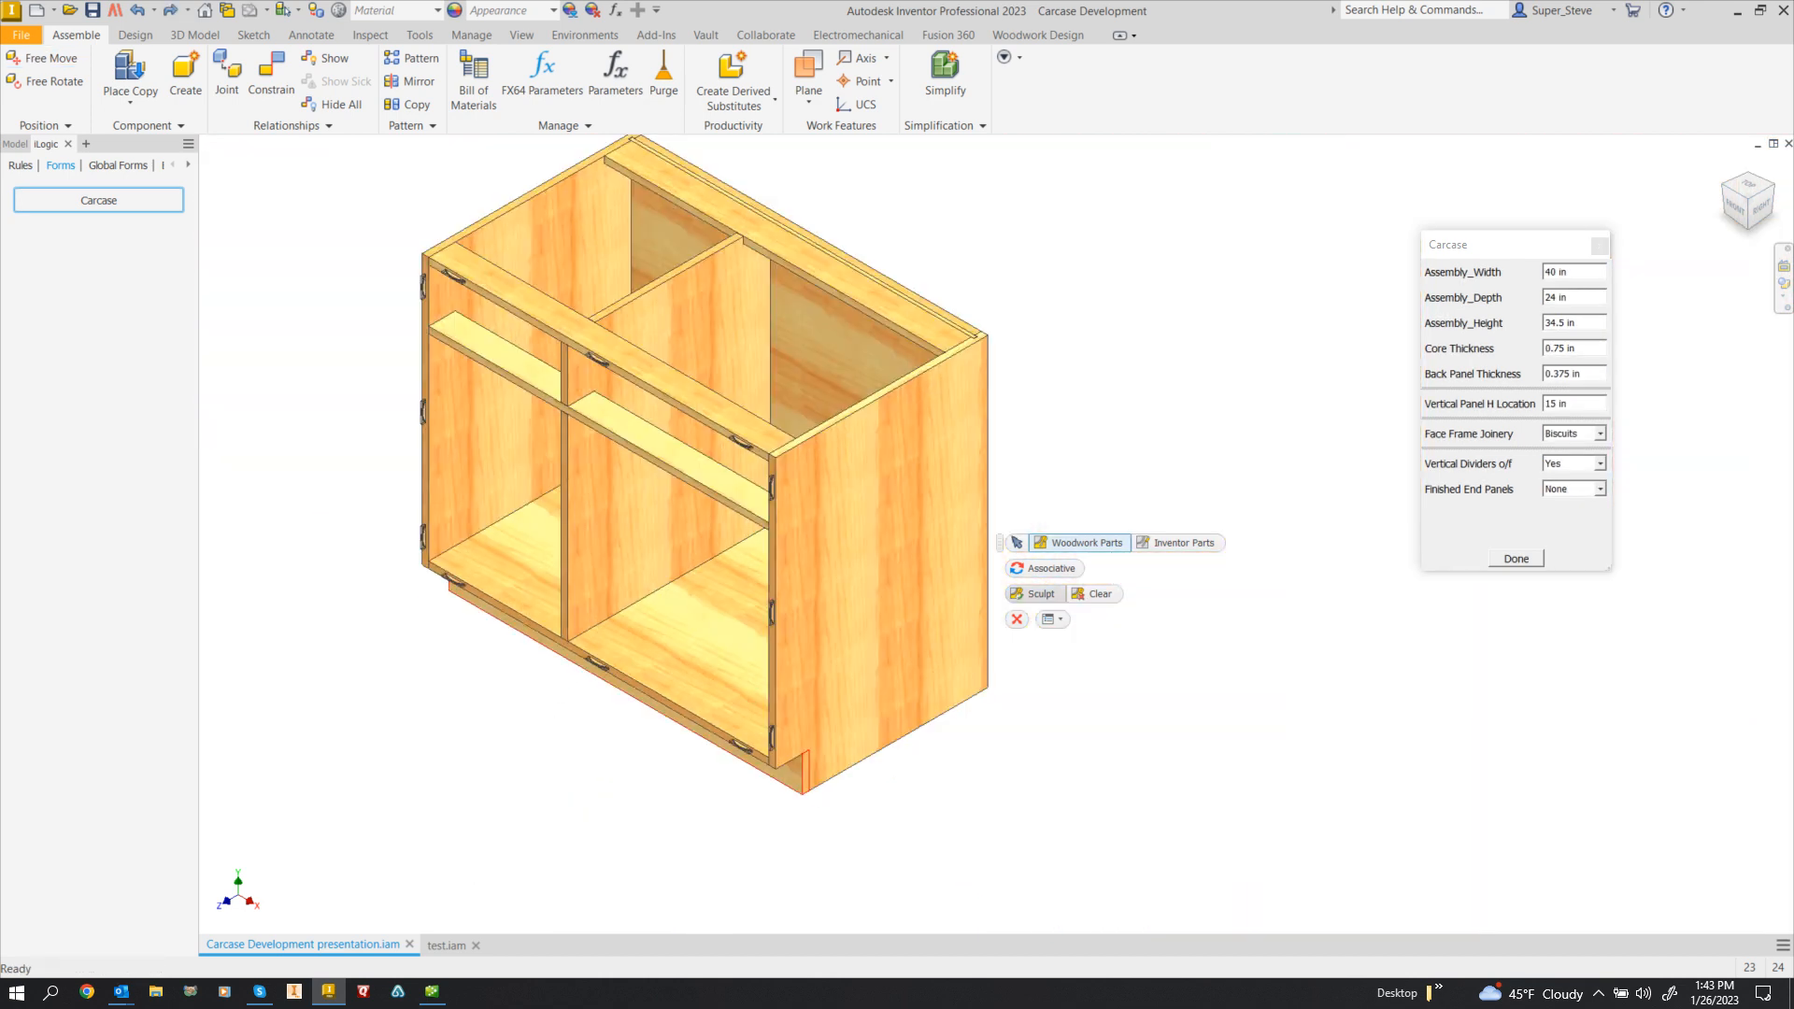
- Try Left and Right as the finished end panels, and set the option back to None
scroll(589, 673, up, 3)
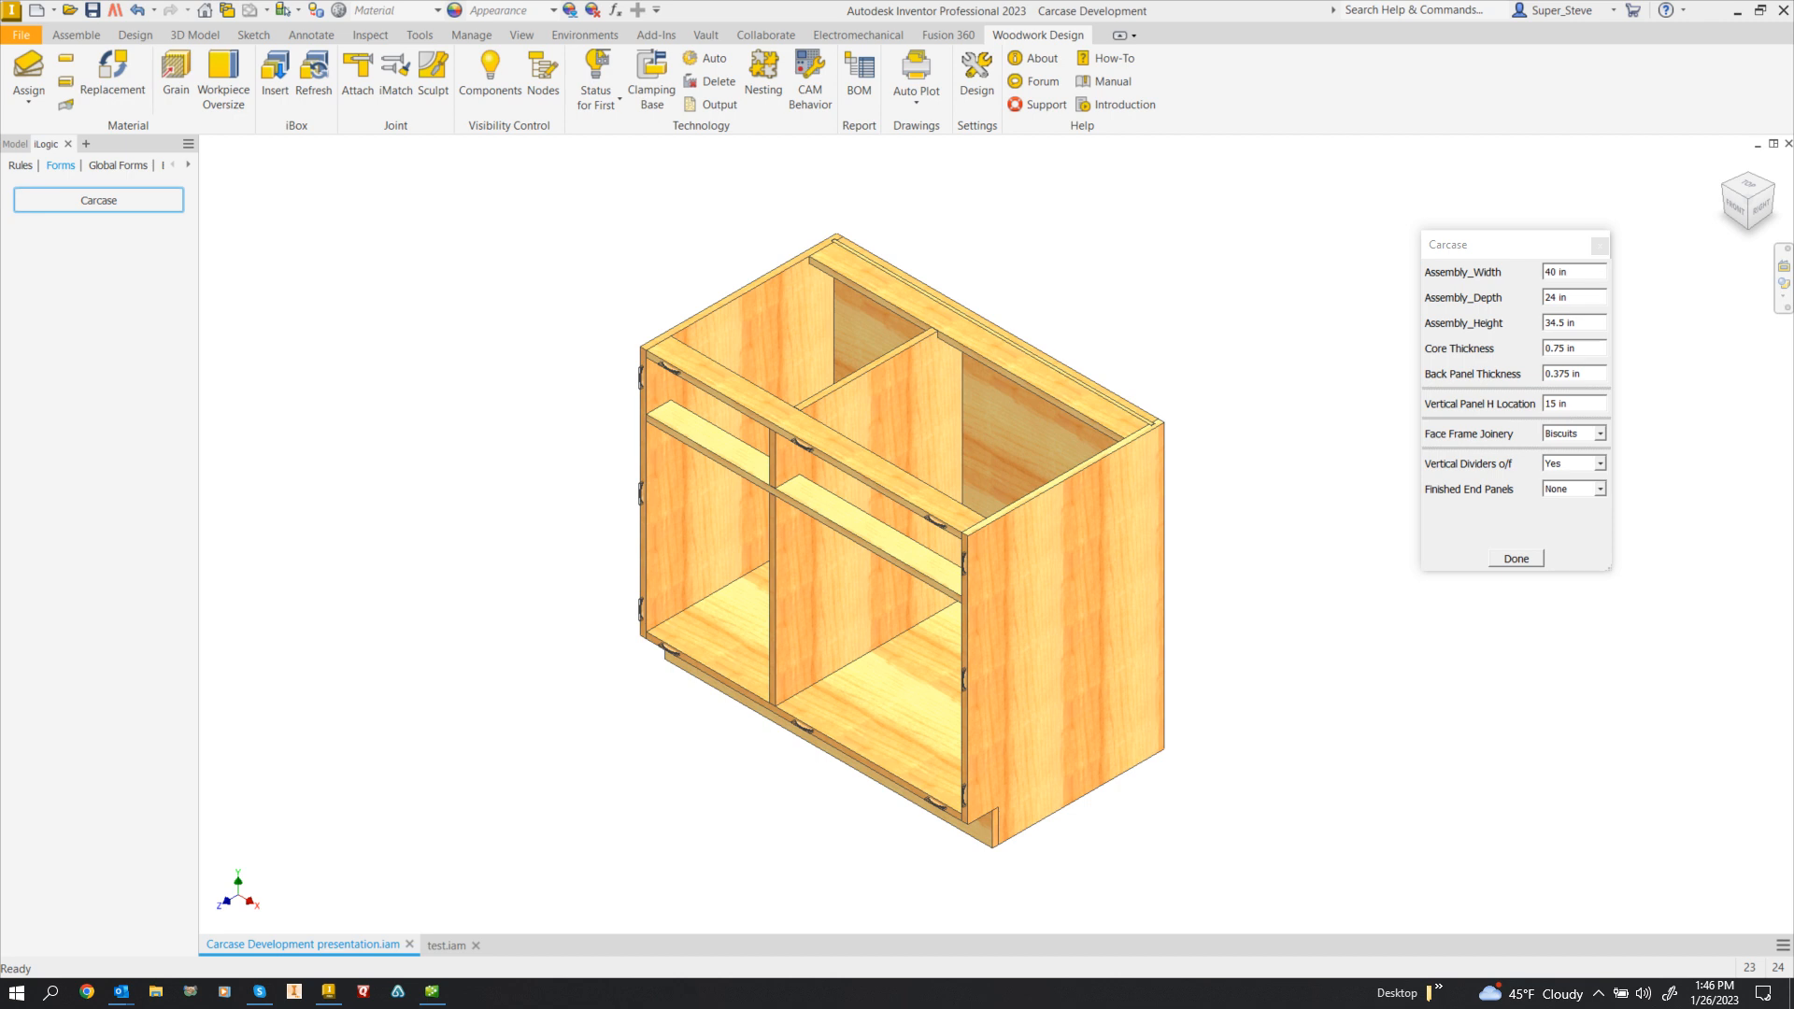
click(1600, 488)
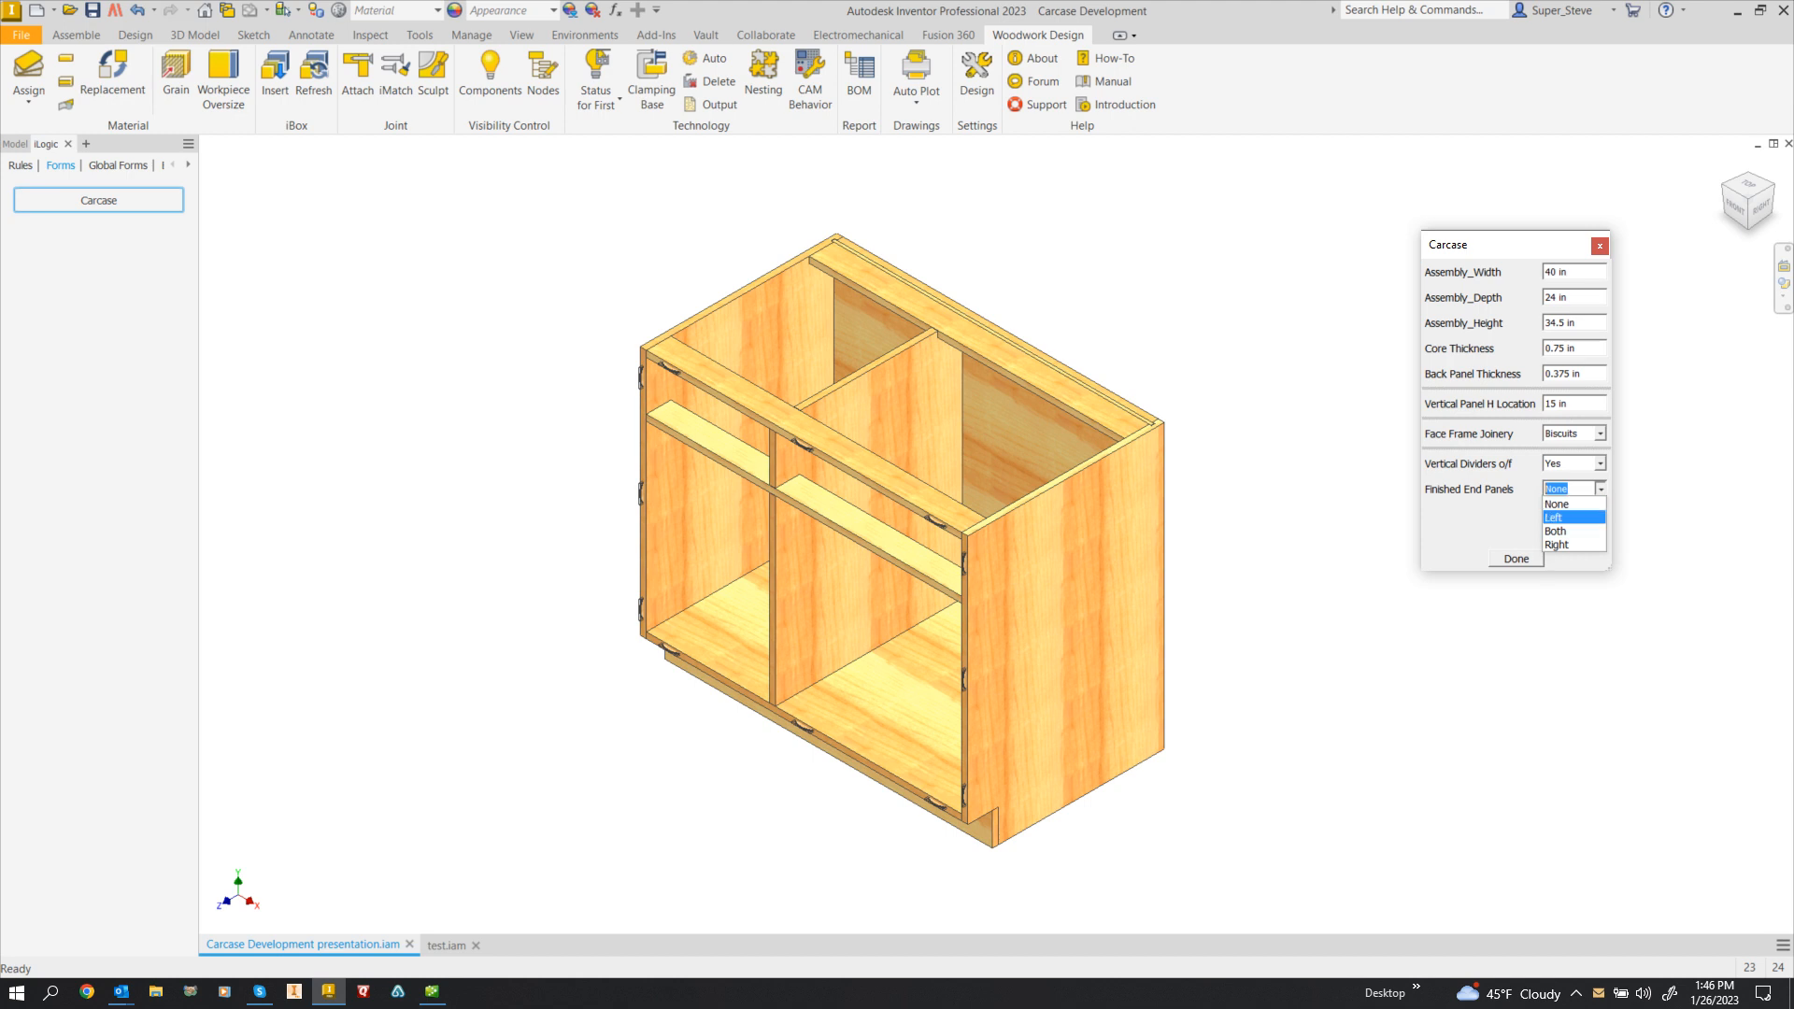
key(Return)
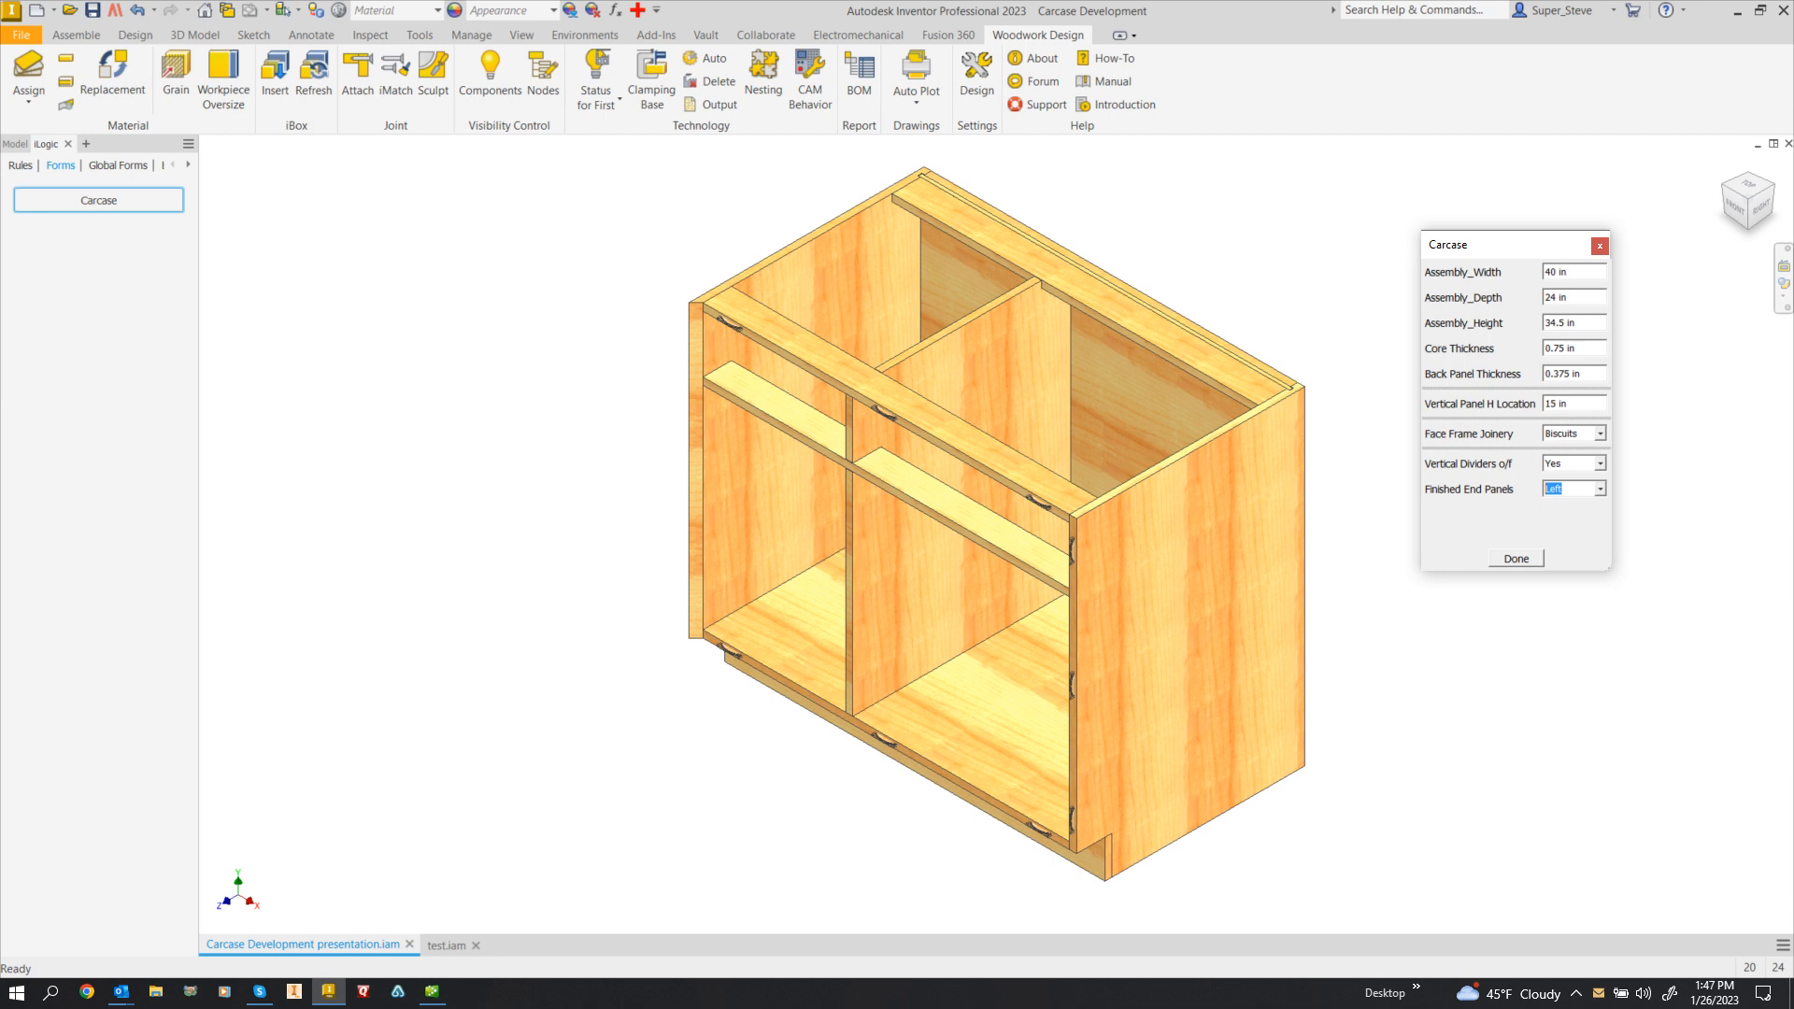
click(1600, 490)
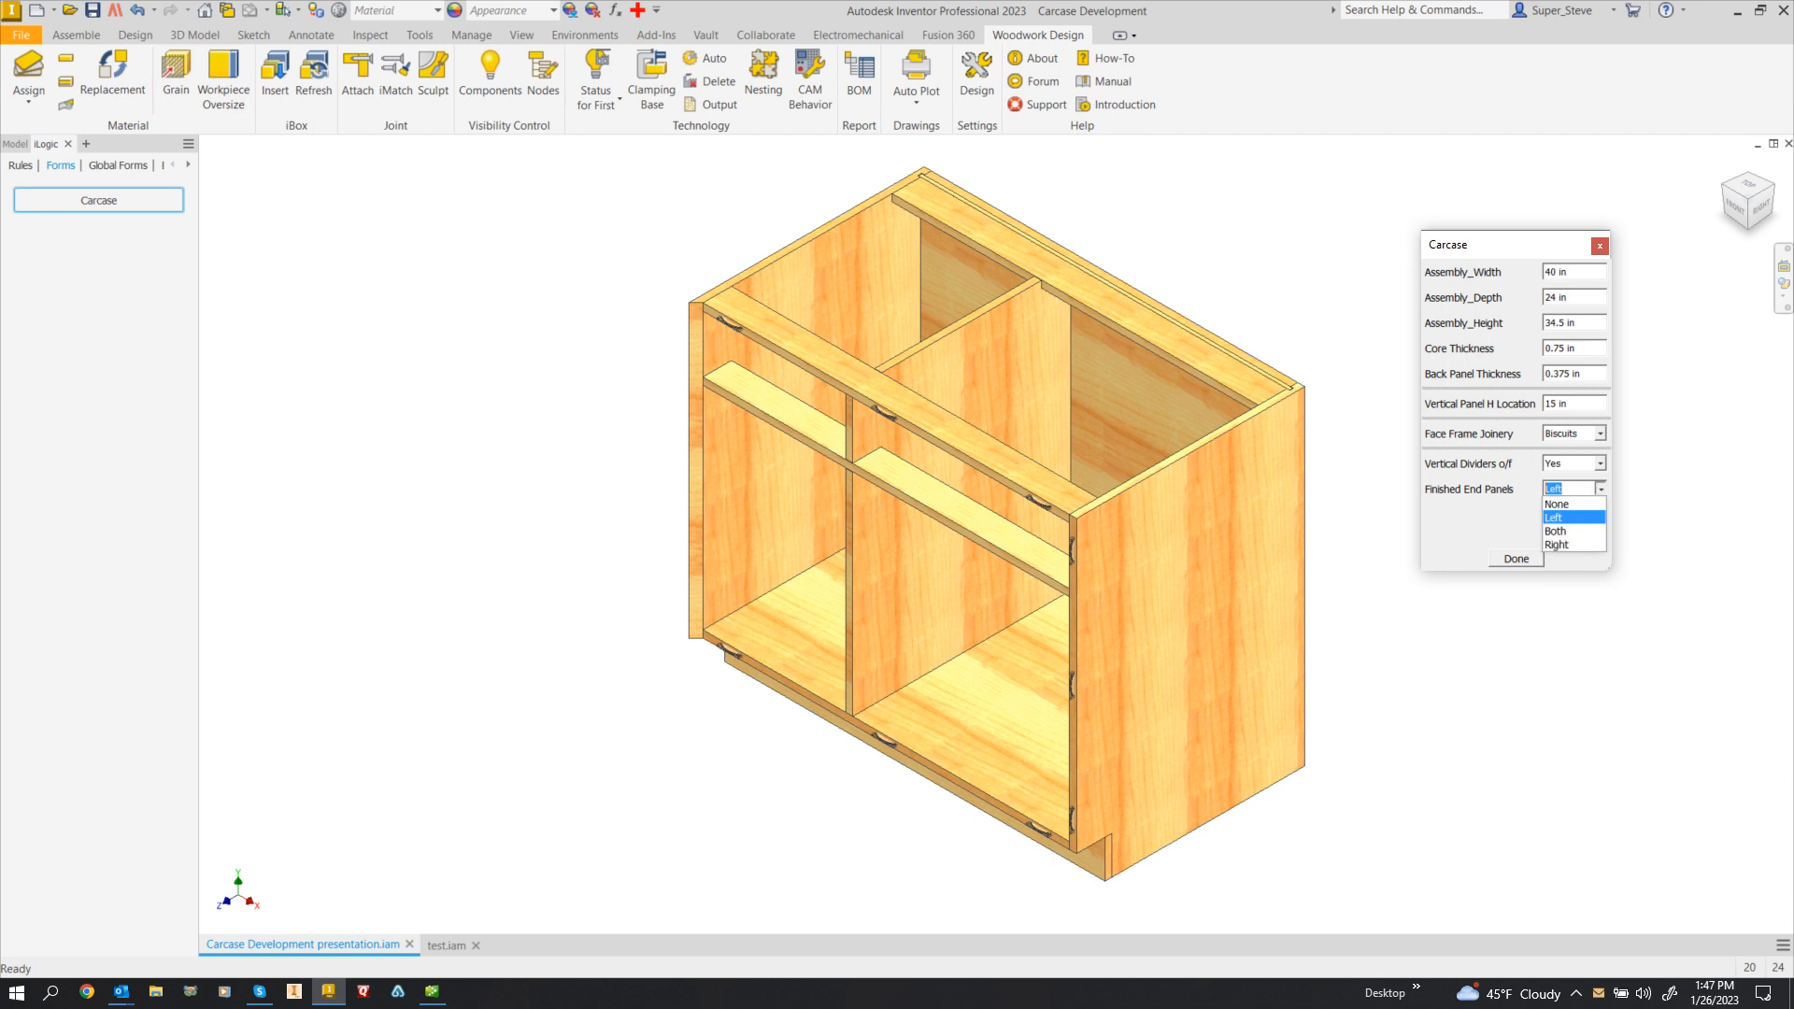
click(1574, 544)
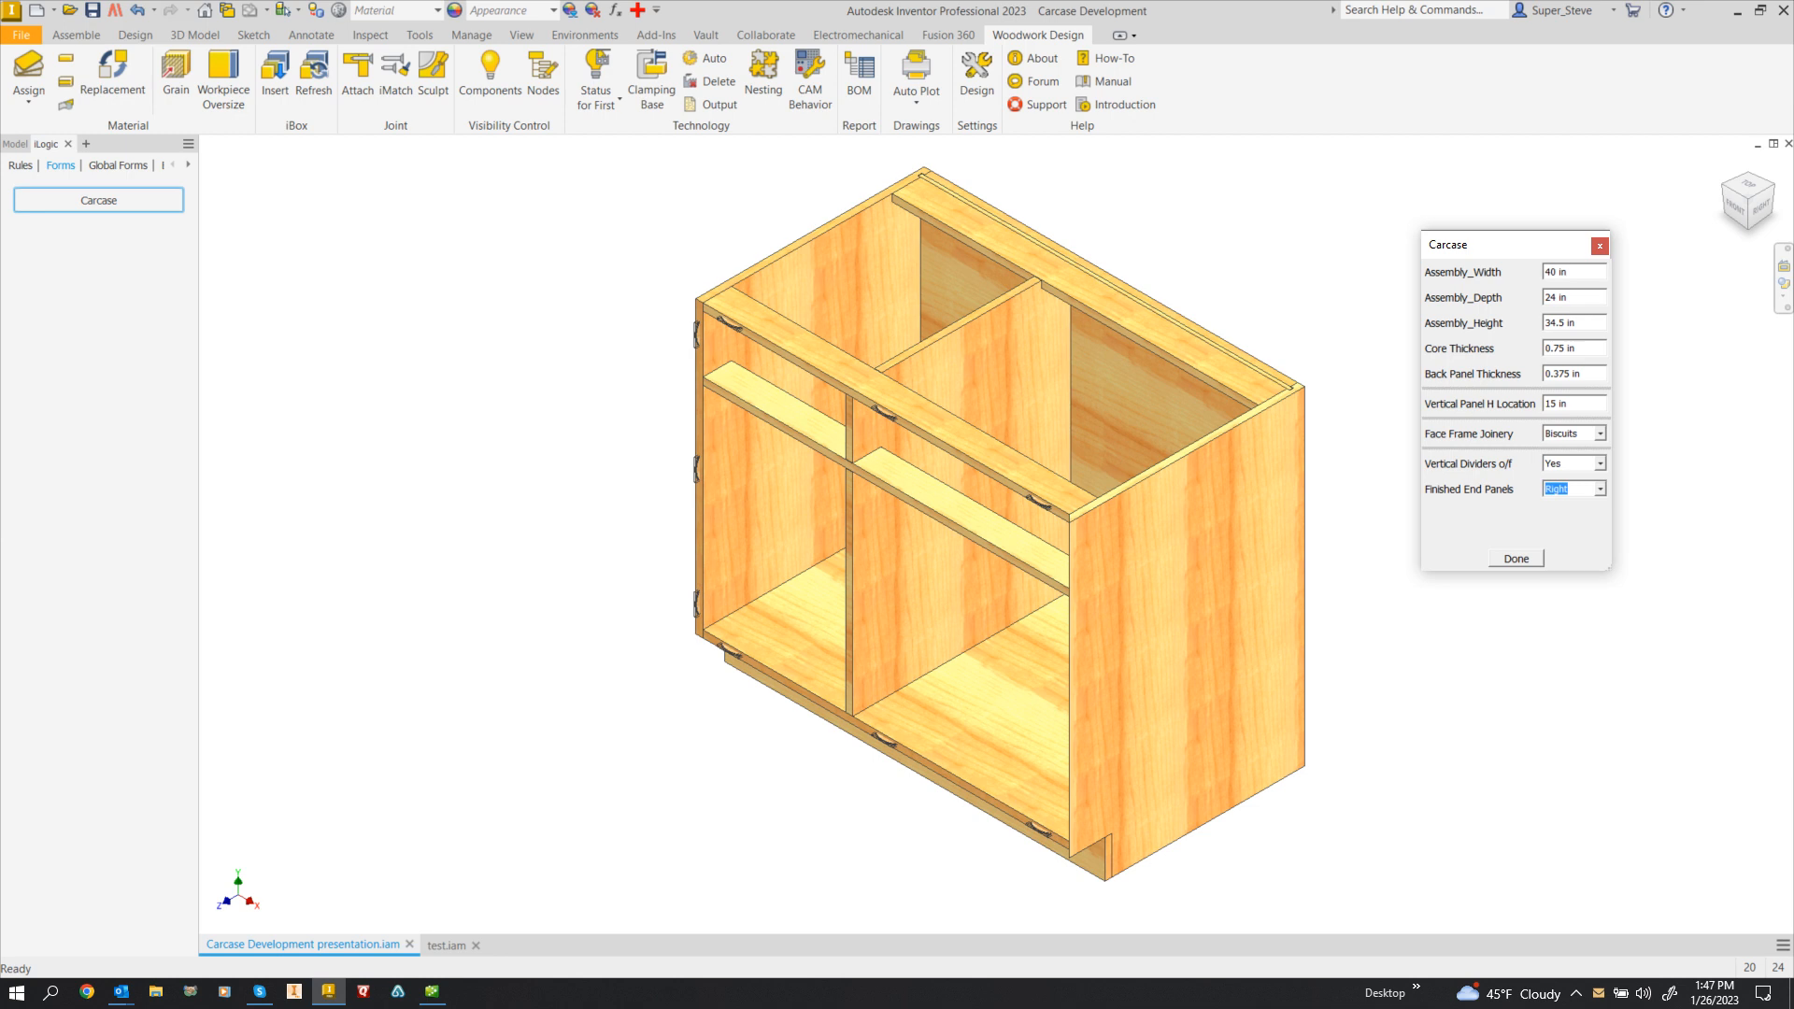
click(1601, 490)
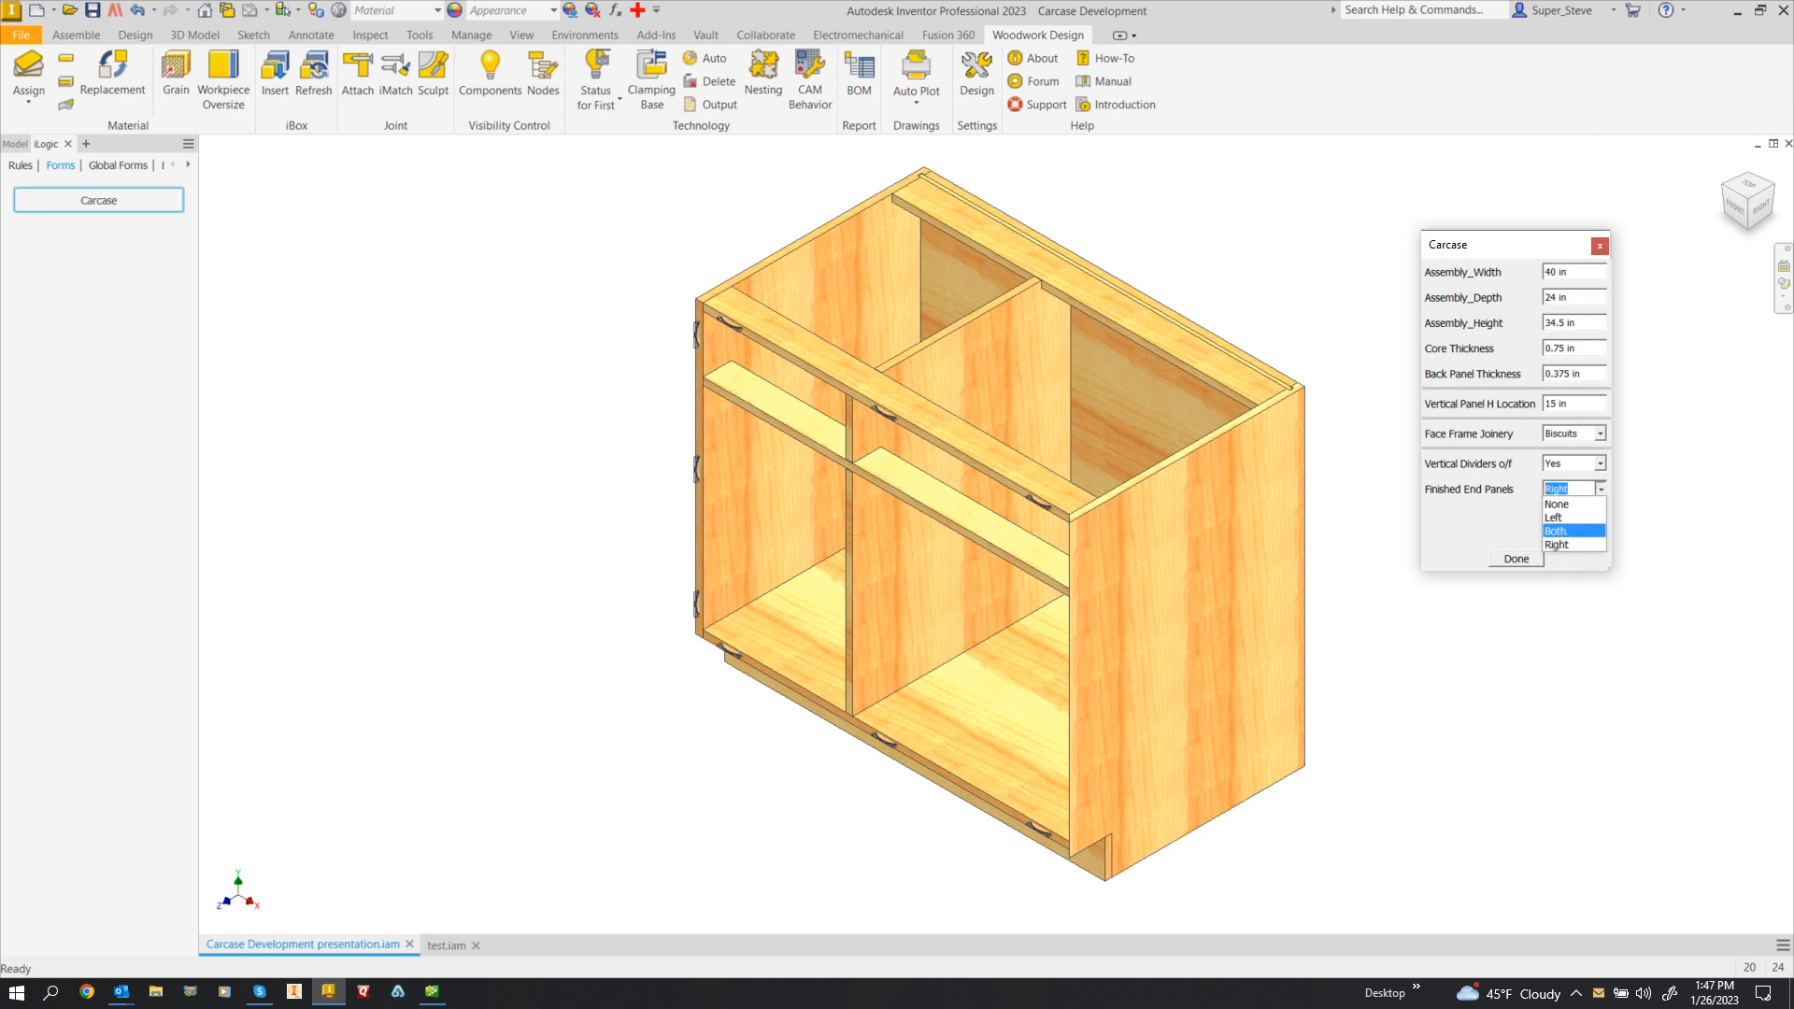
click(1556, 504)
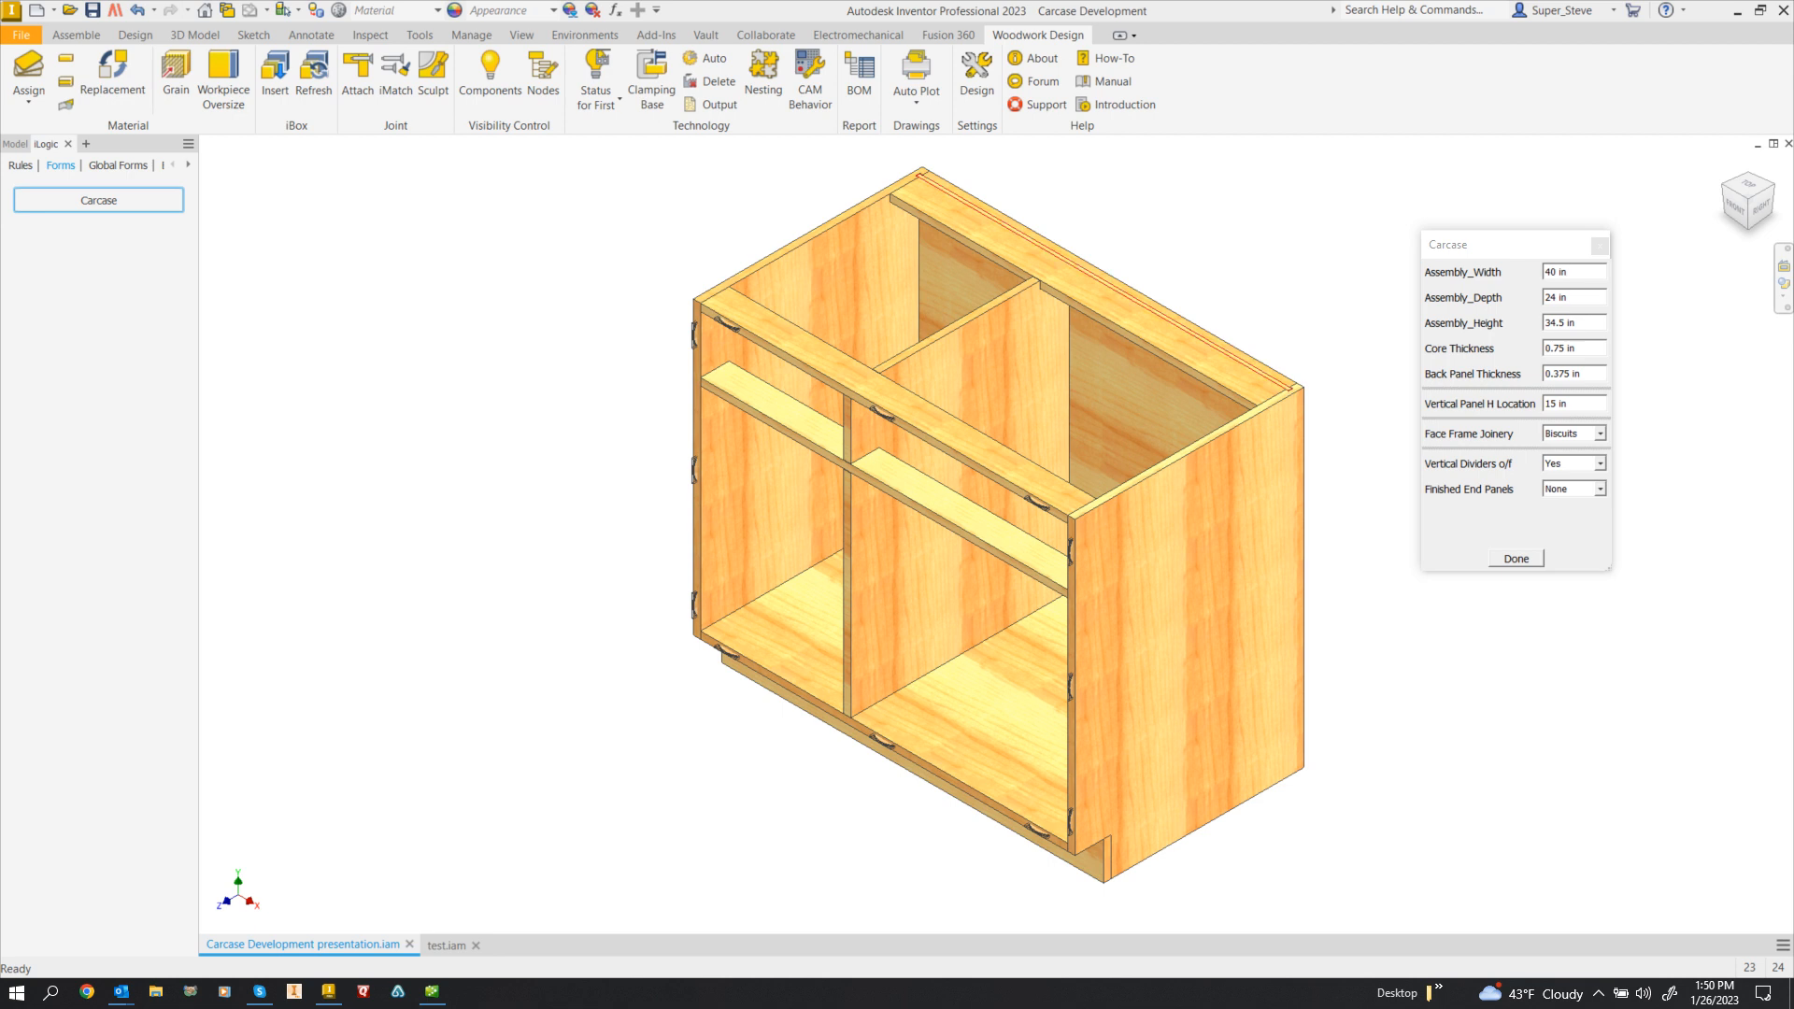
- Review the assembly's user parameters, marking d662 as a key parameter and clearing the mark again
click(615, 11)
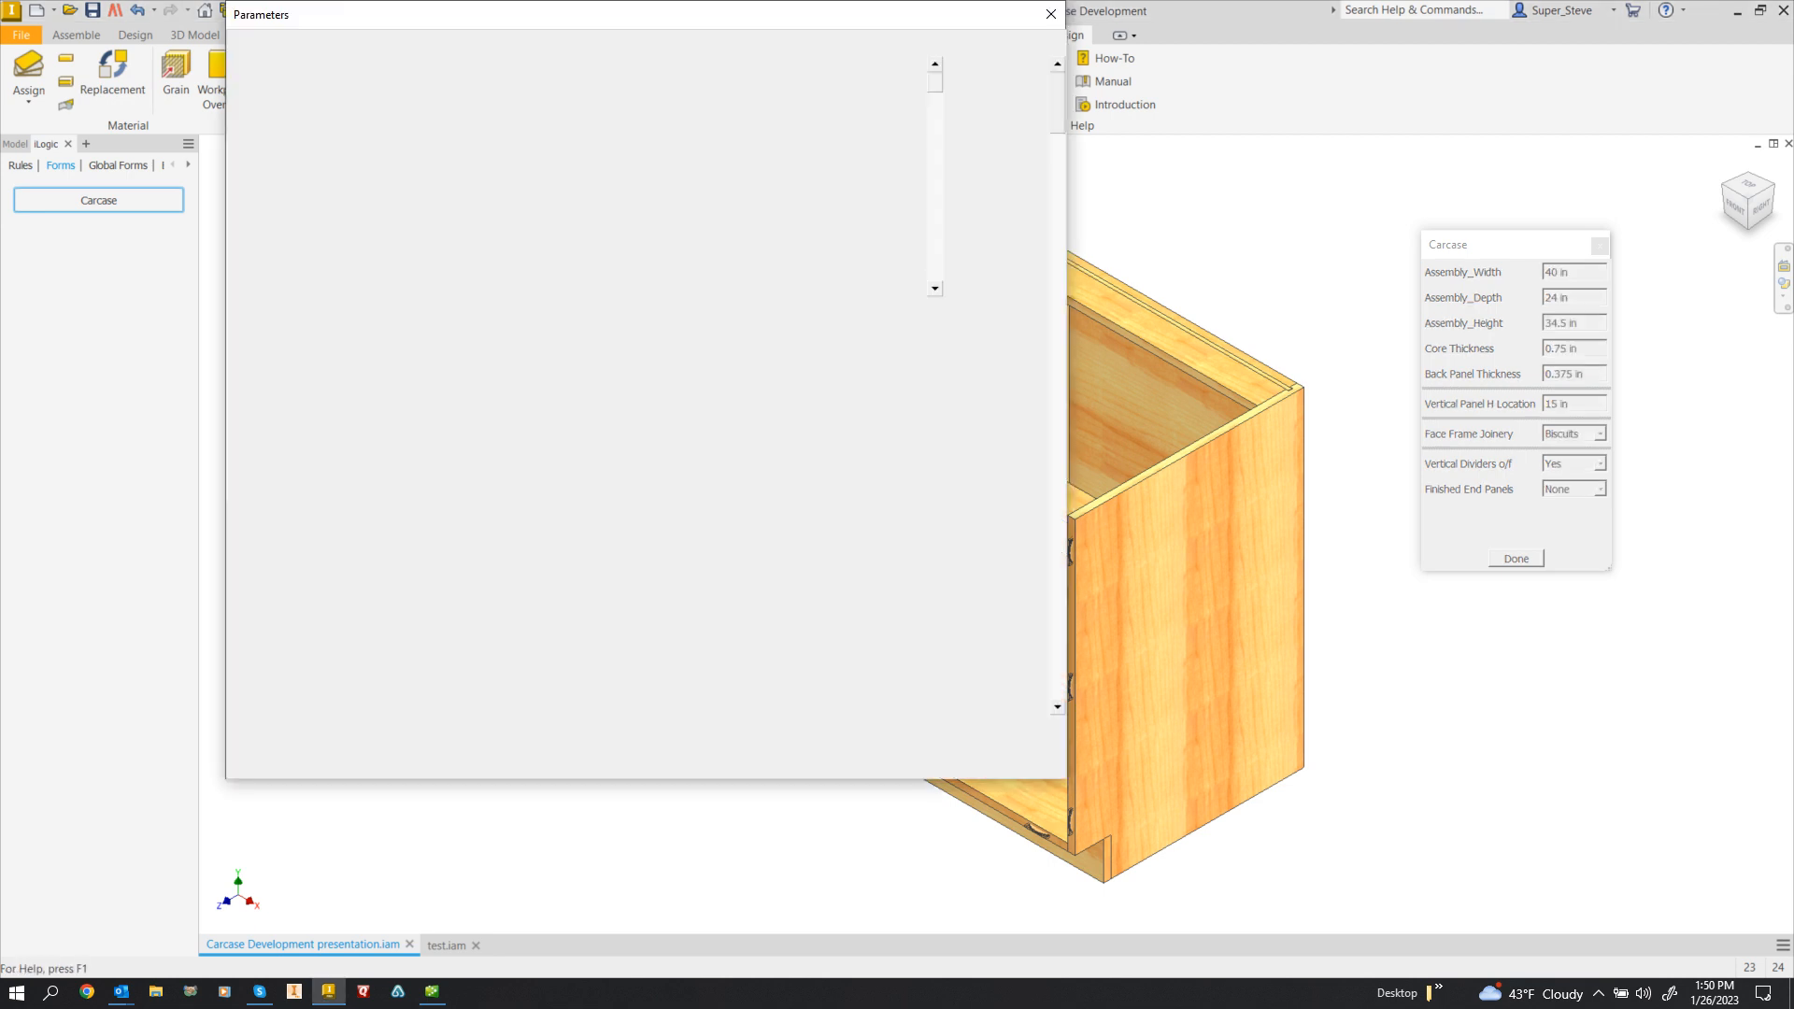
drag(1058, 104, 1057, 687)
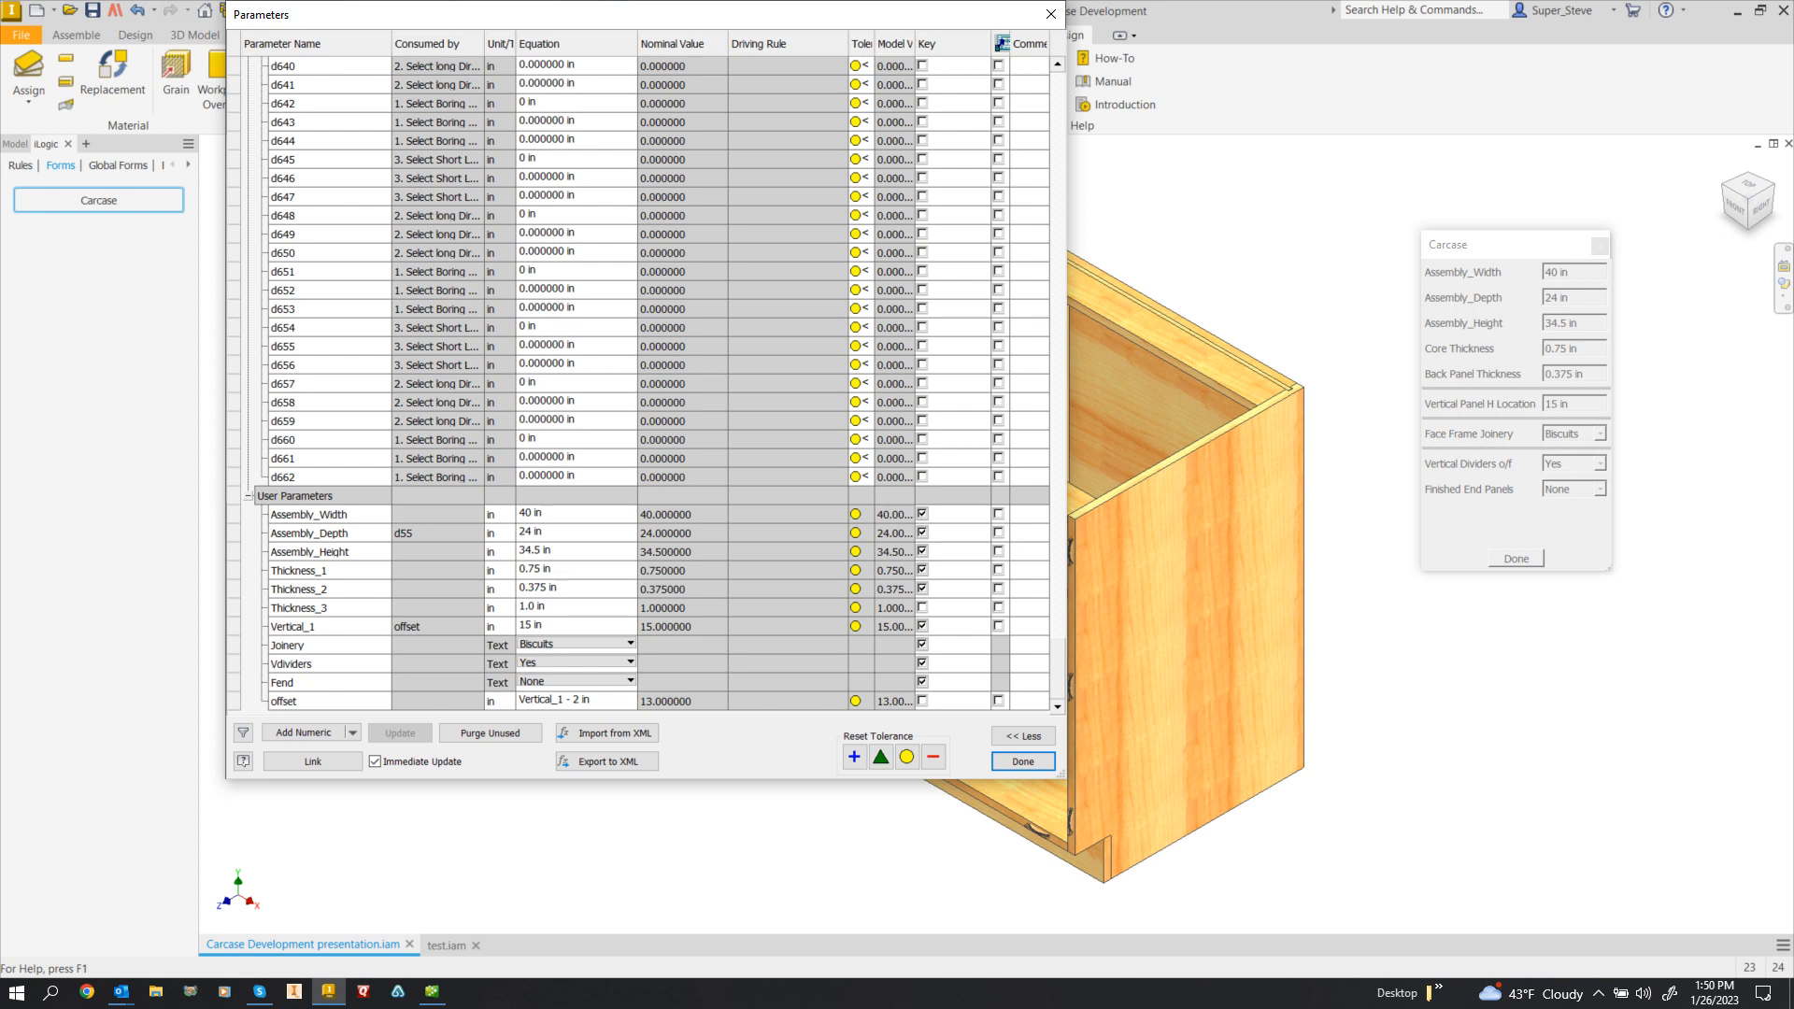
click(922, 476)
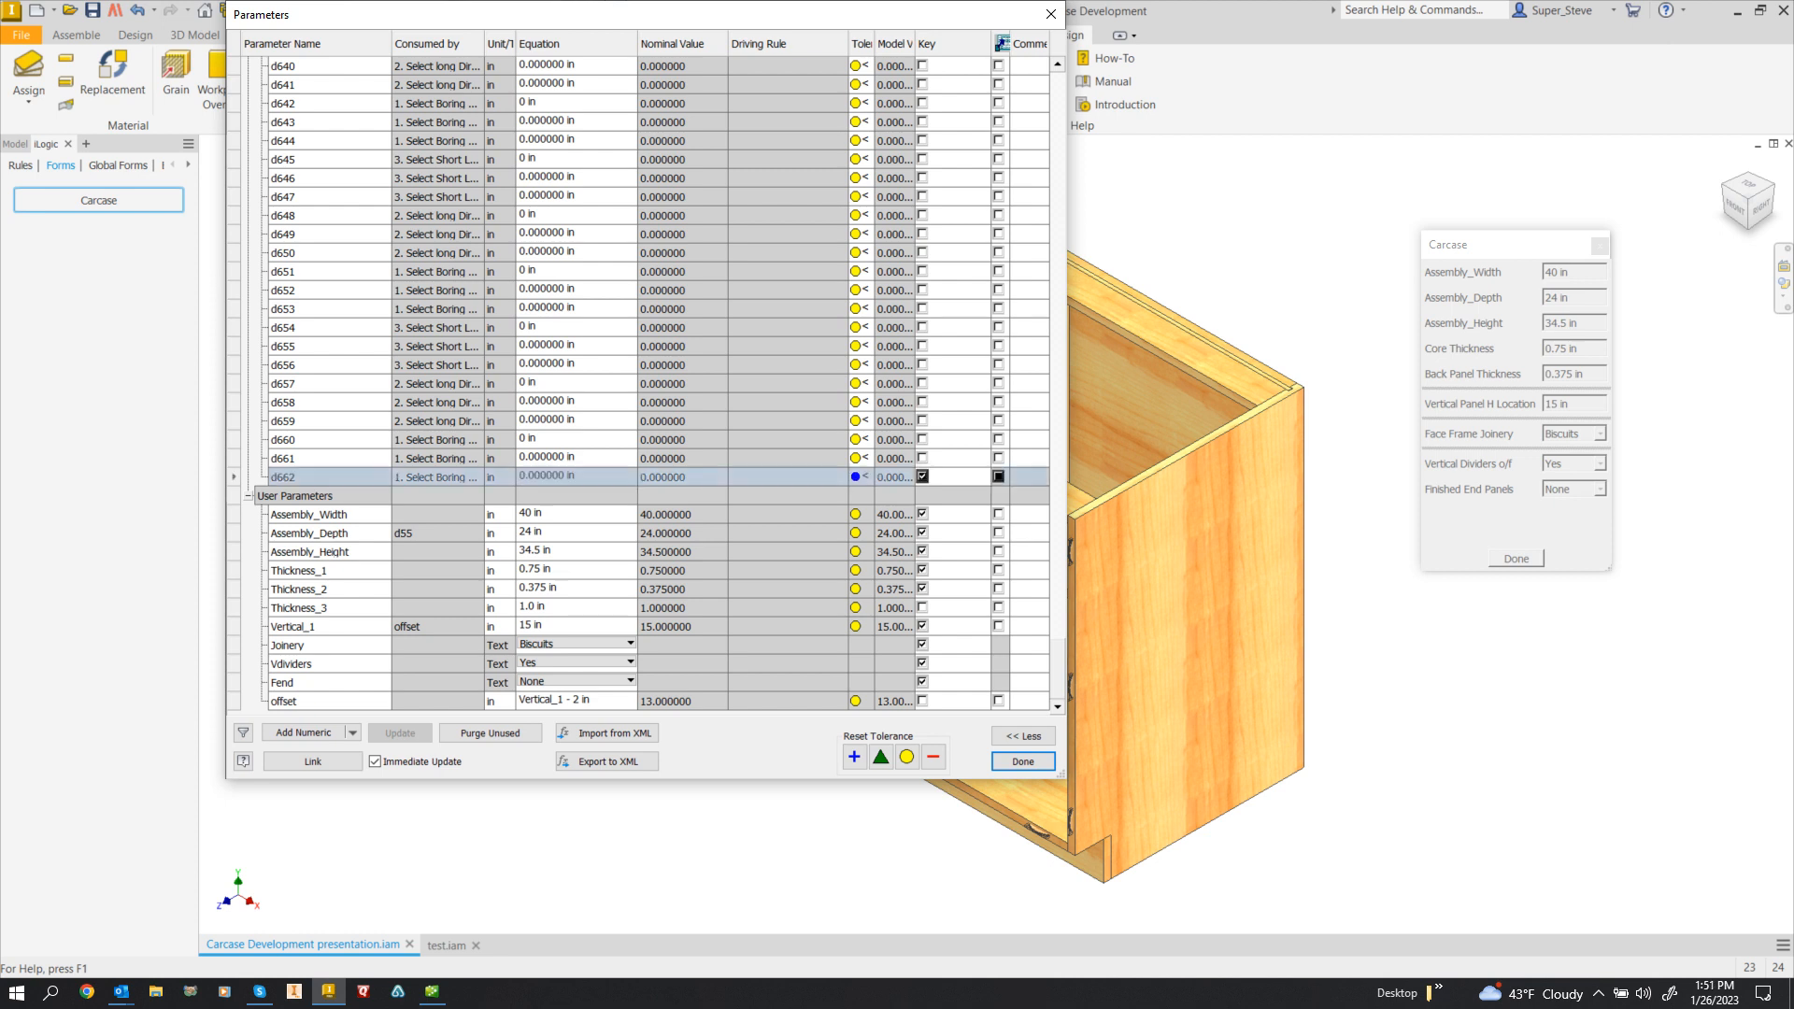
click(922, 476)
click(1023, 762)
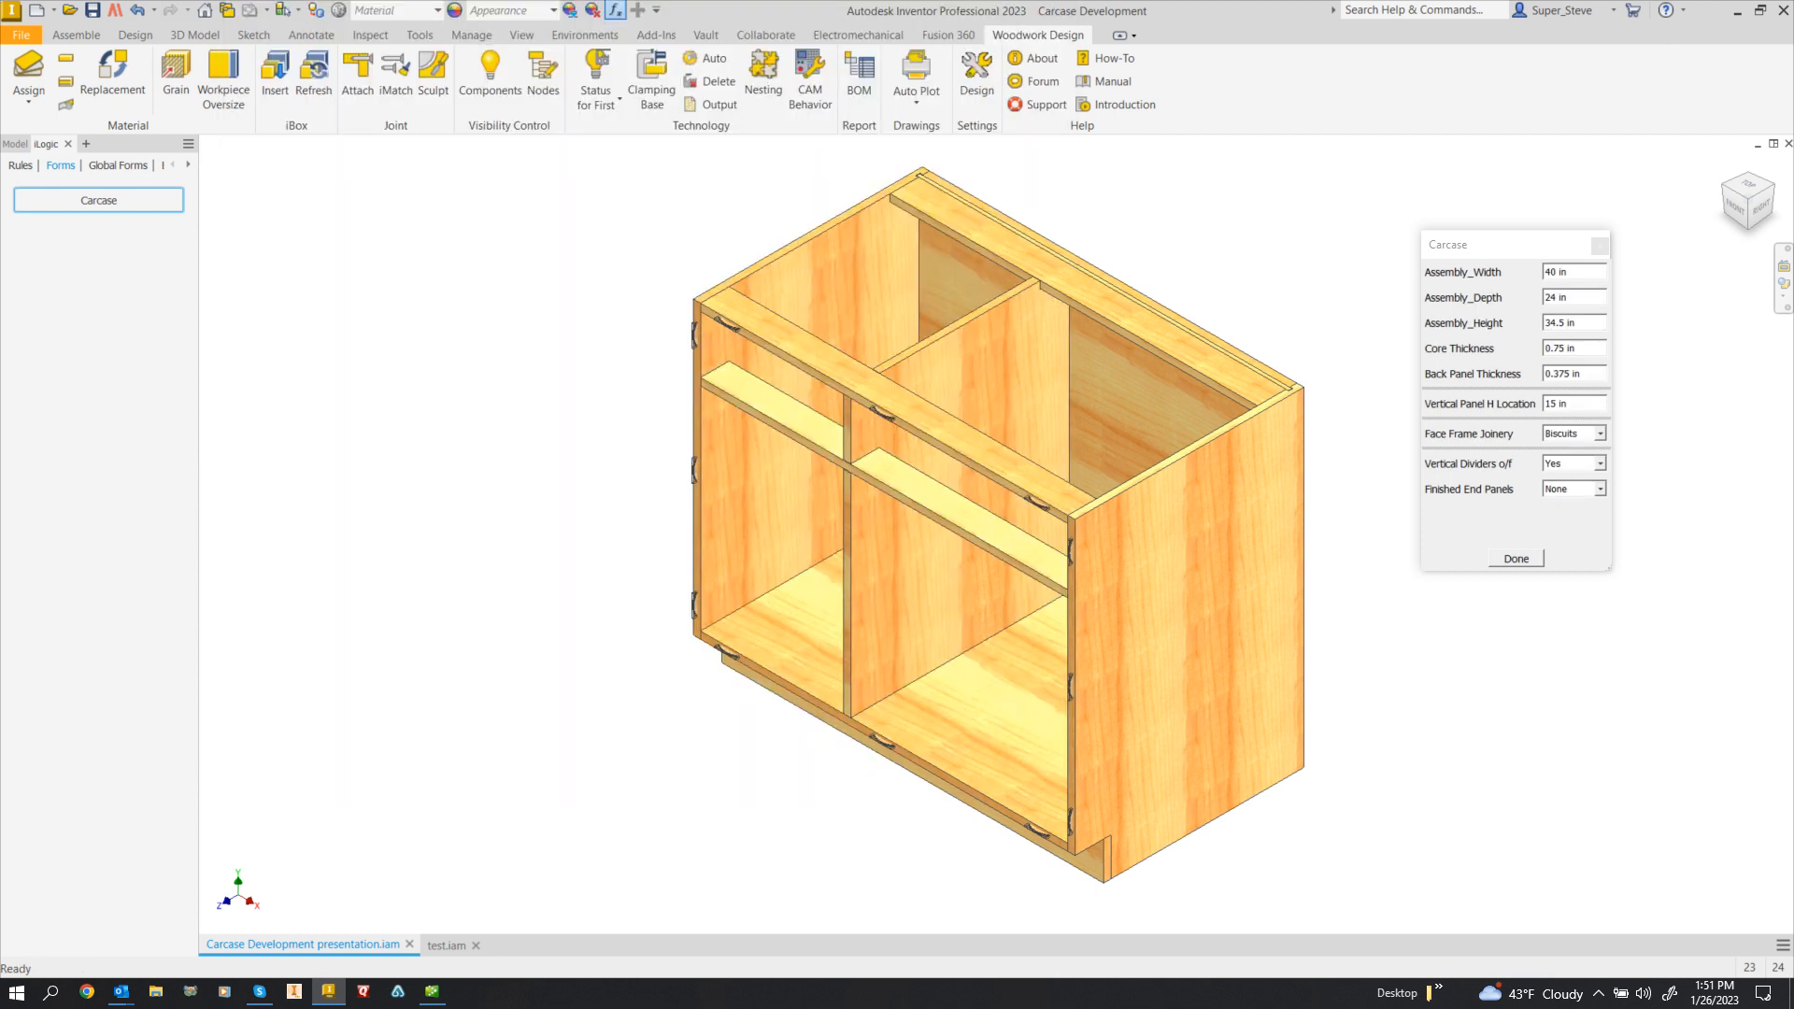
- Save the carcase assembly with its dependent files and collapse the whole model tree
click(92, 10)
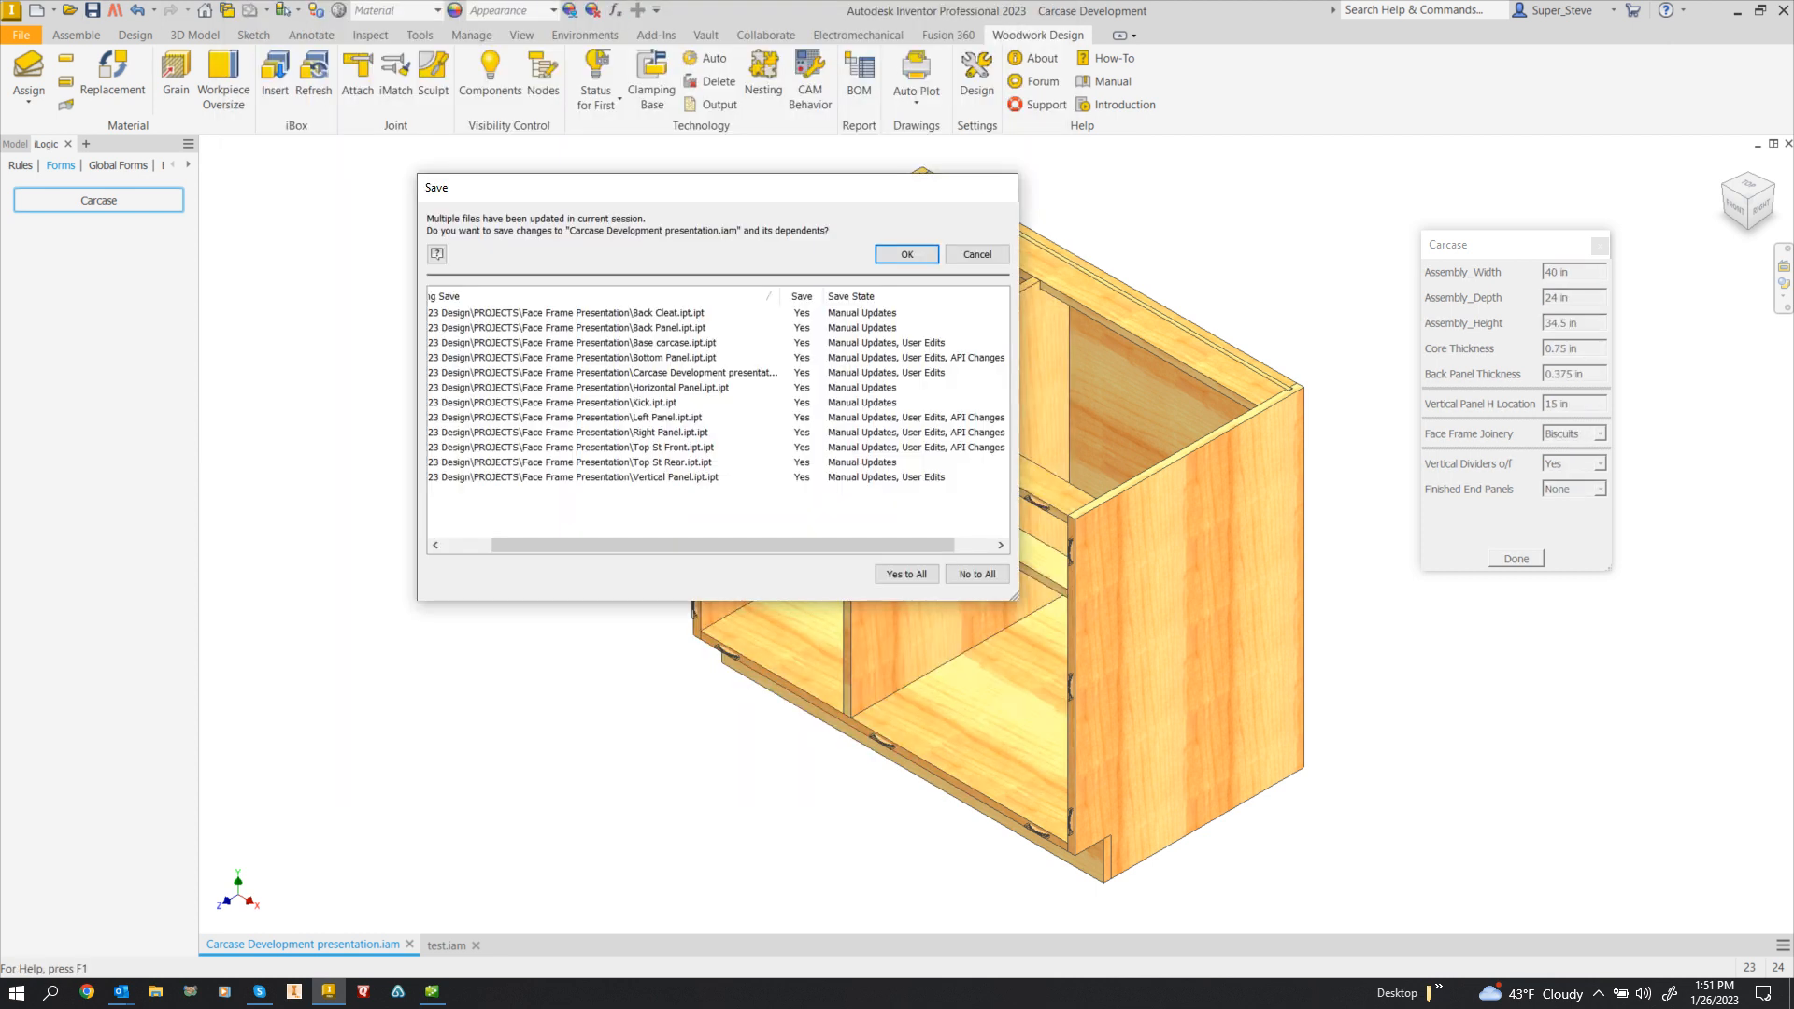
key(Return)
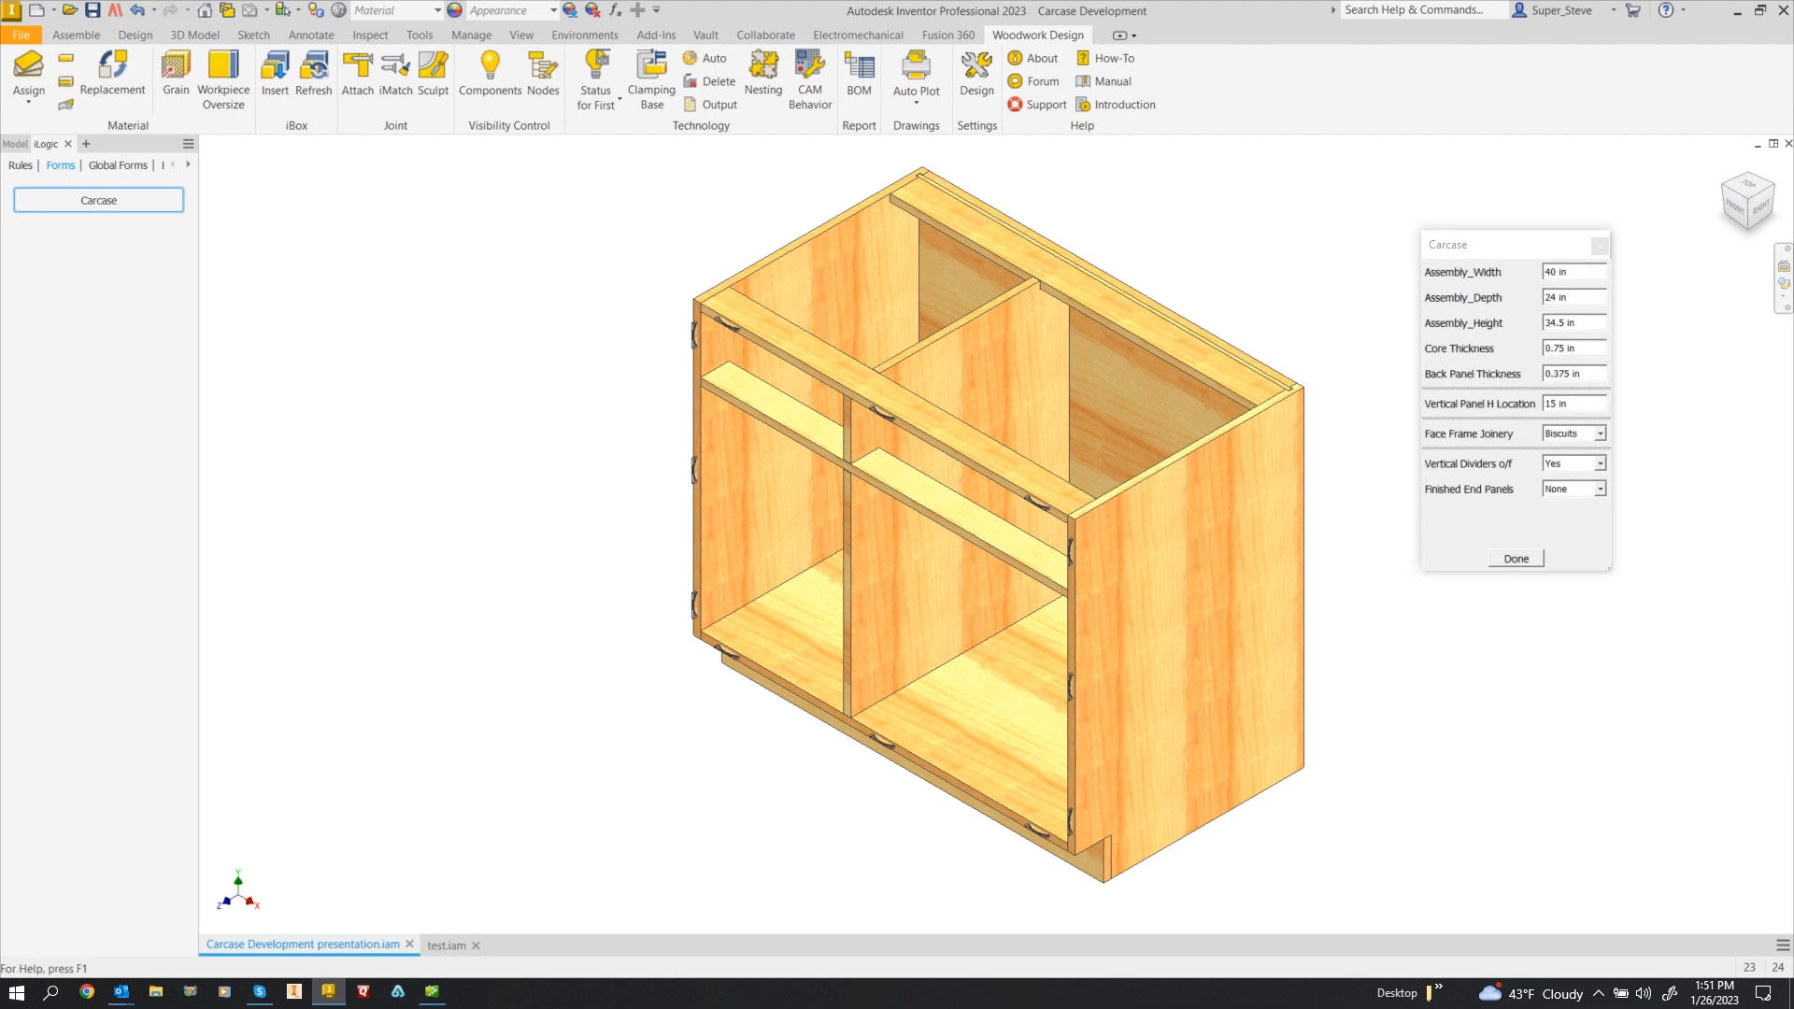
click(15, 143)
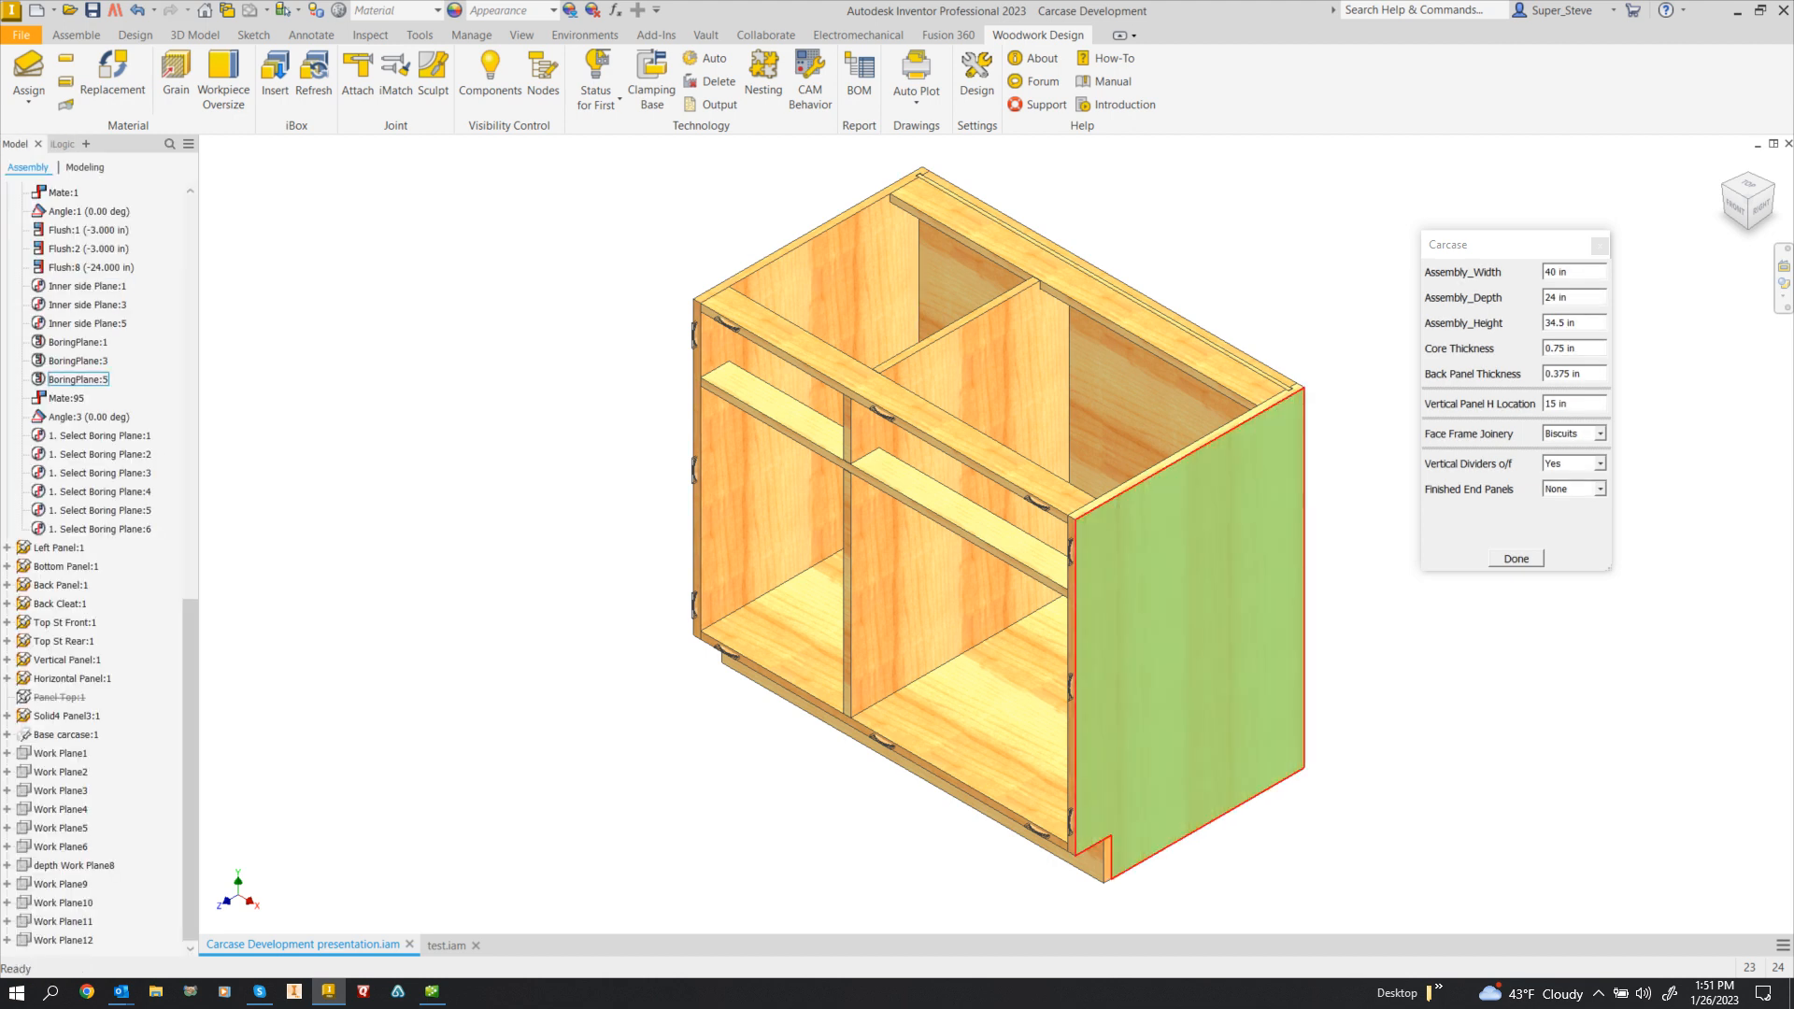
right_click(162, 248)
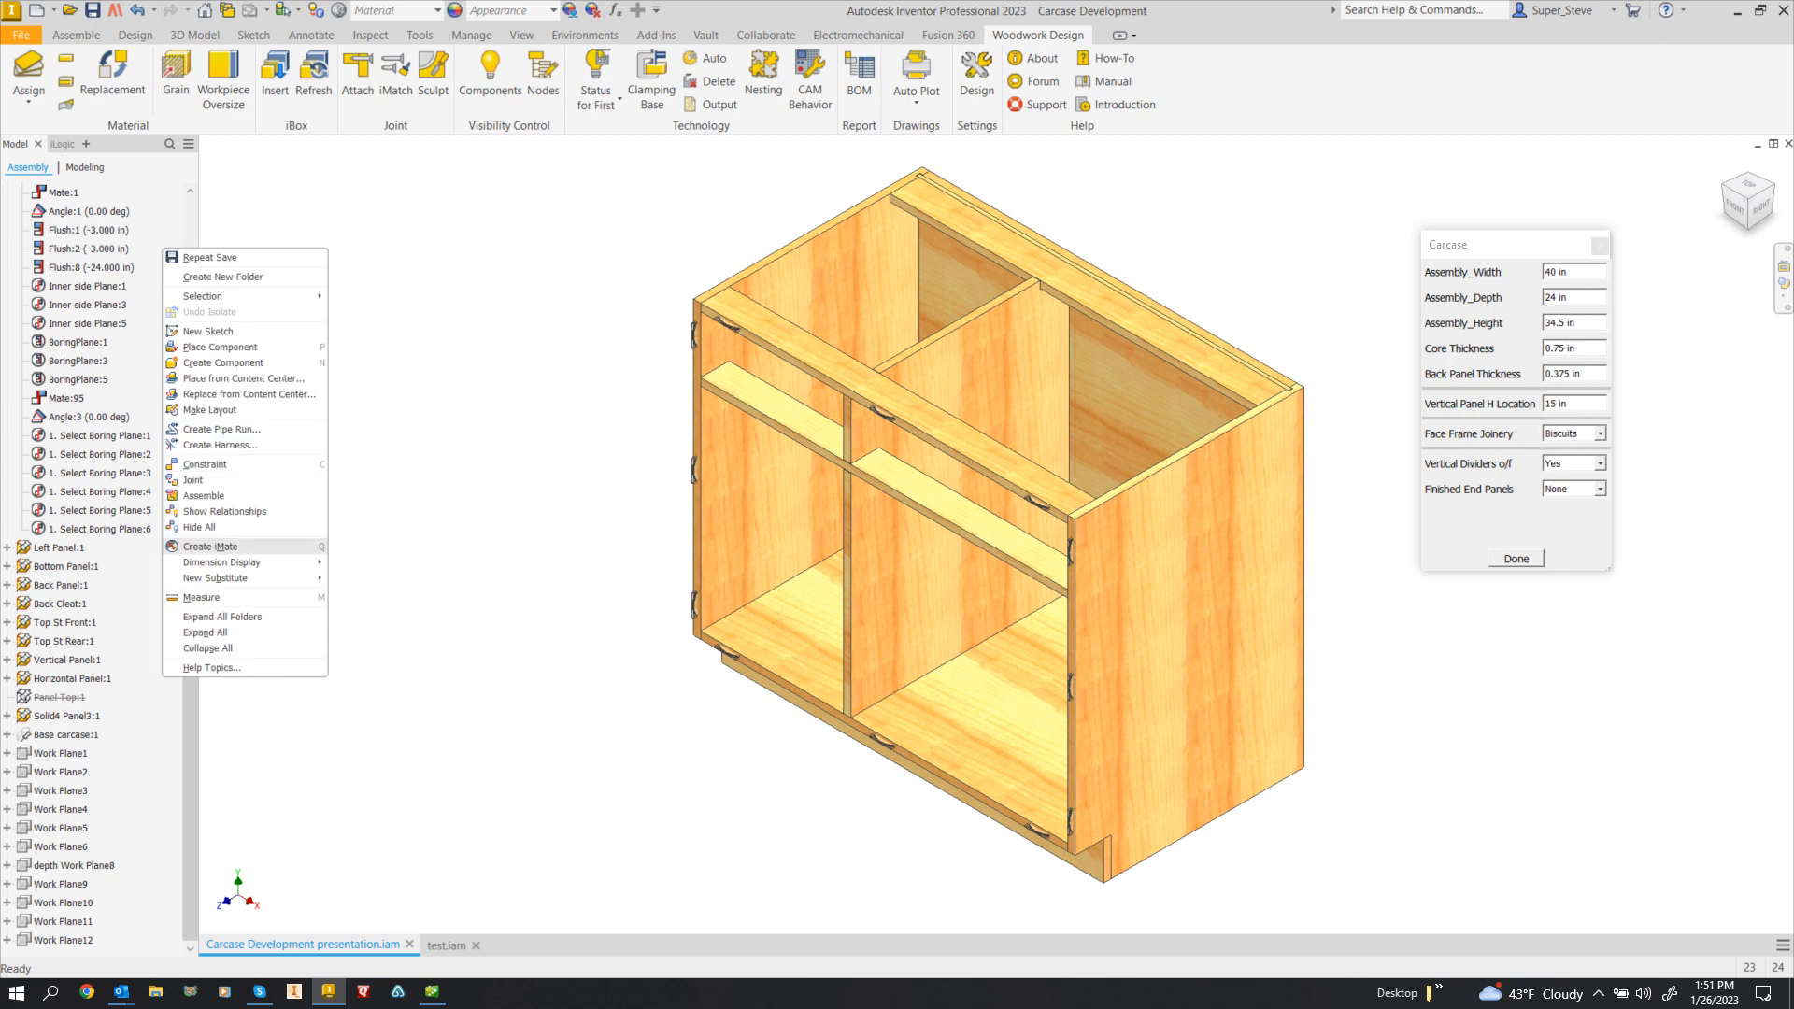
click(207, 648)
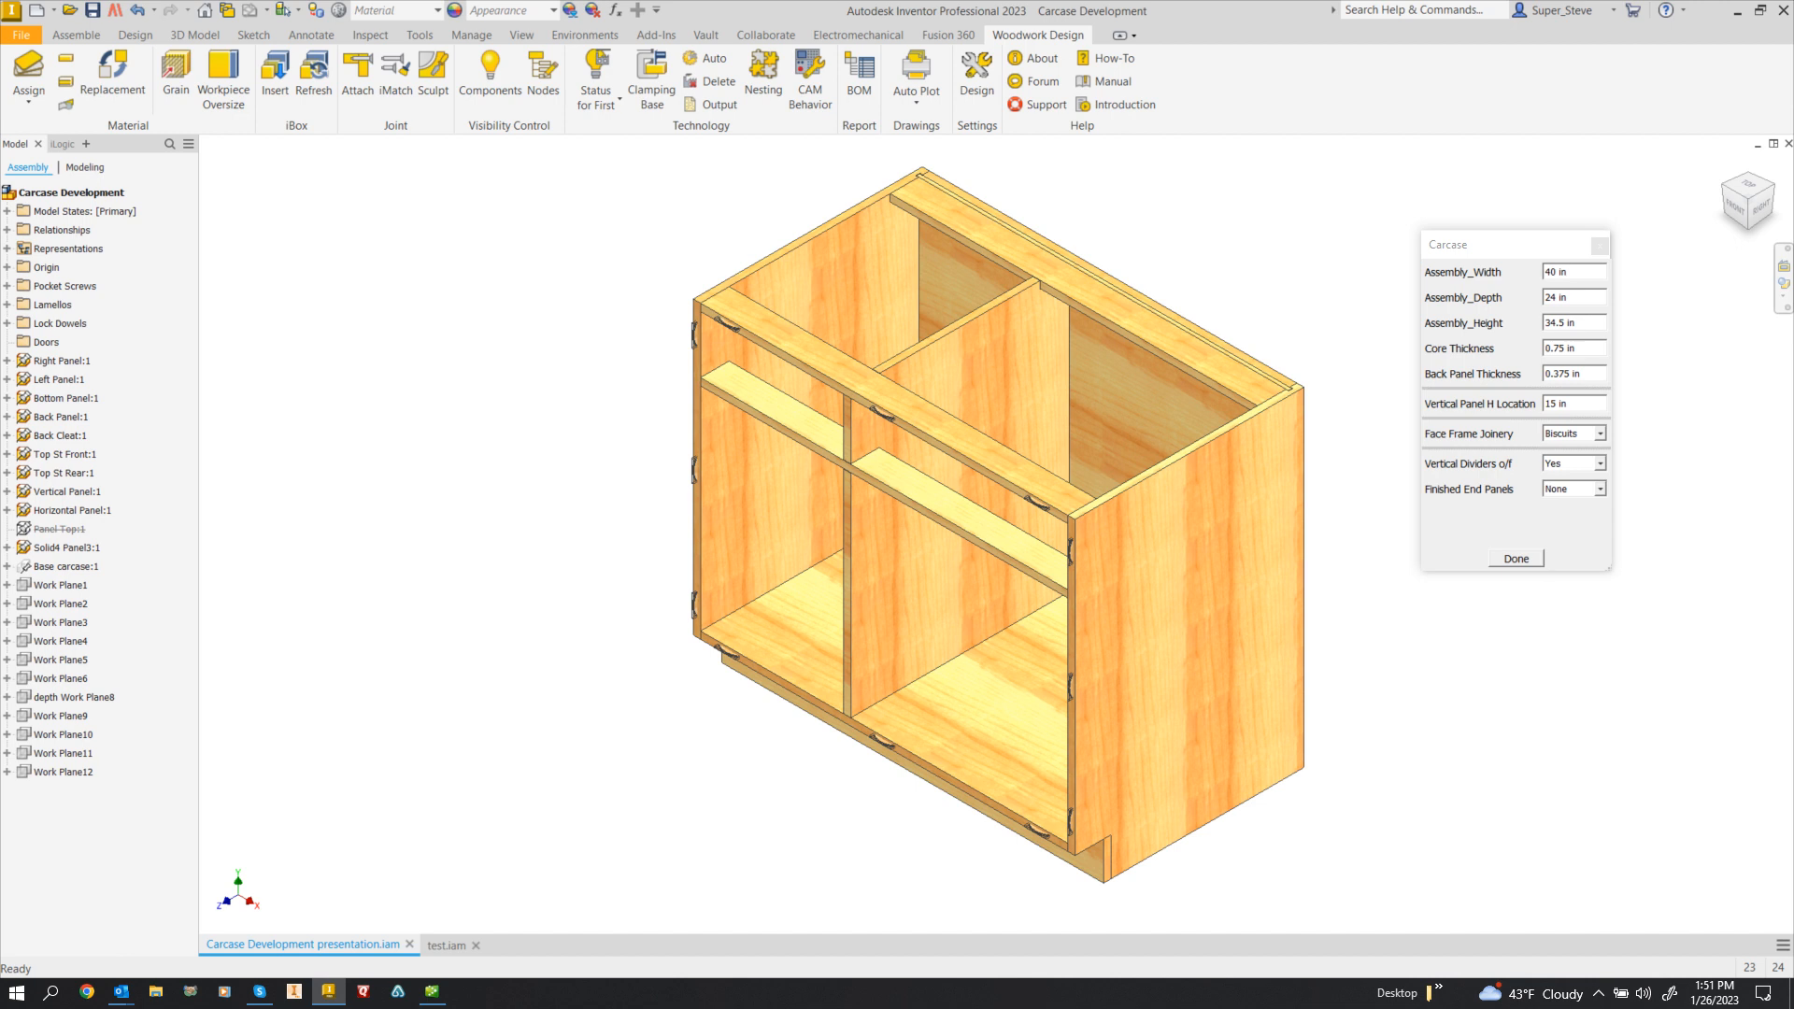
- Show the external iLogic rules and expand the Ilogic folder to examine the available rules
click(66, 144)
click(188, 165)
click(188, 164)
click(112, 166)
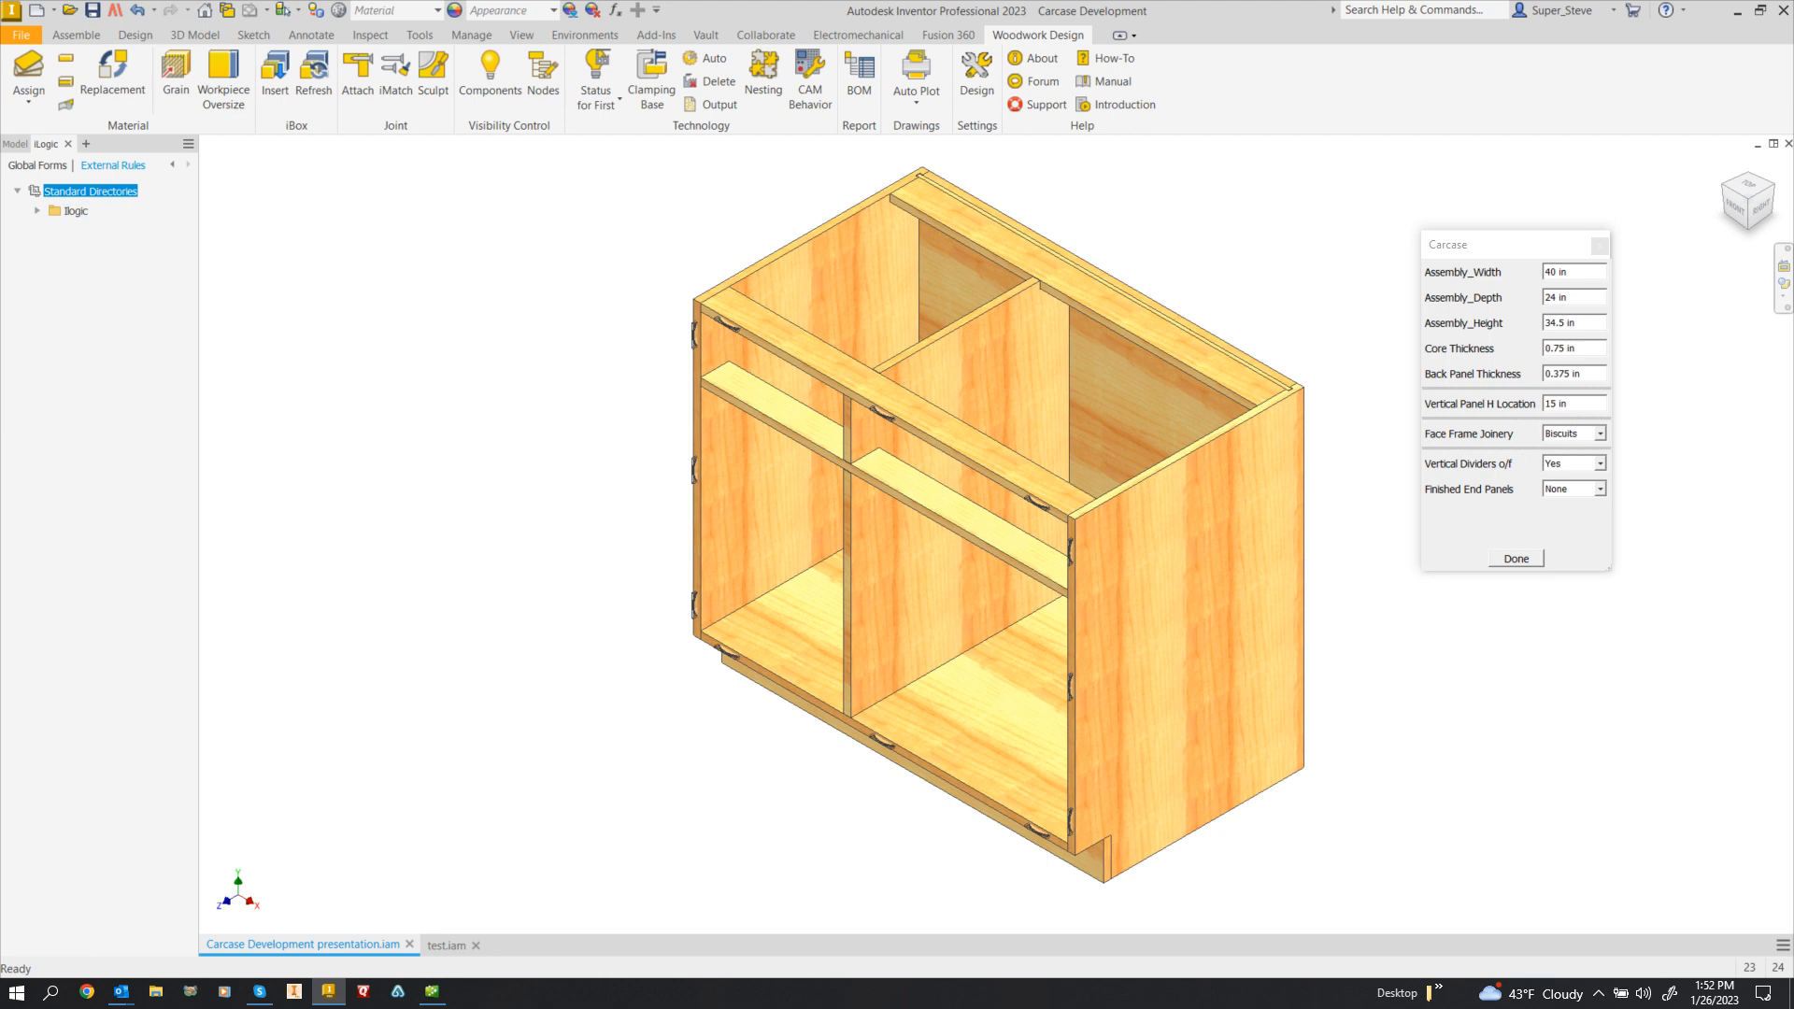
double_click(75, 210)
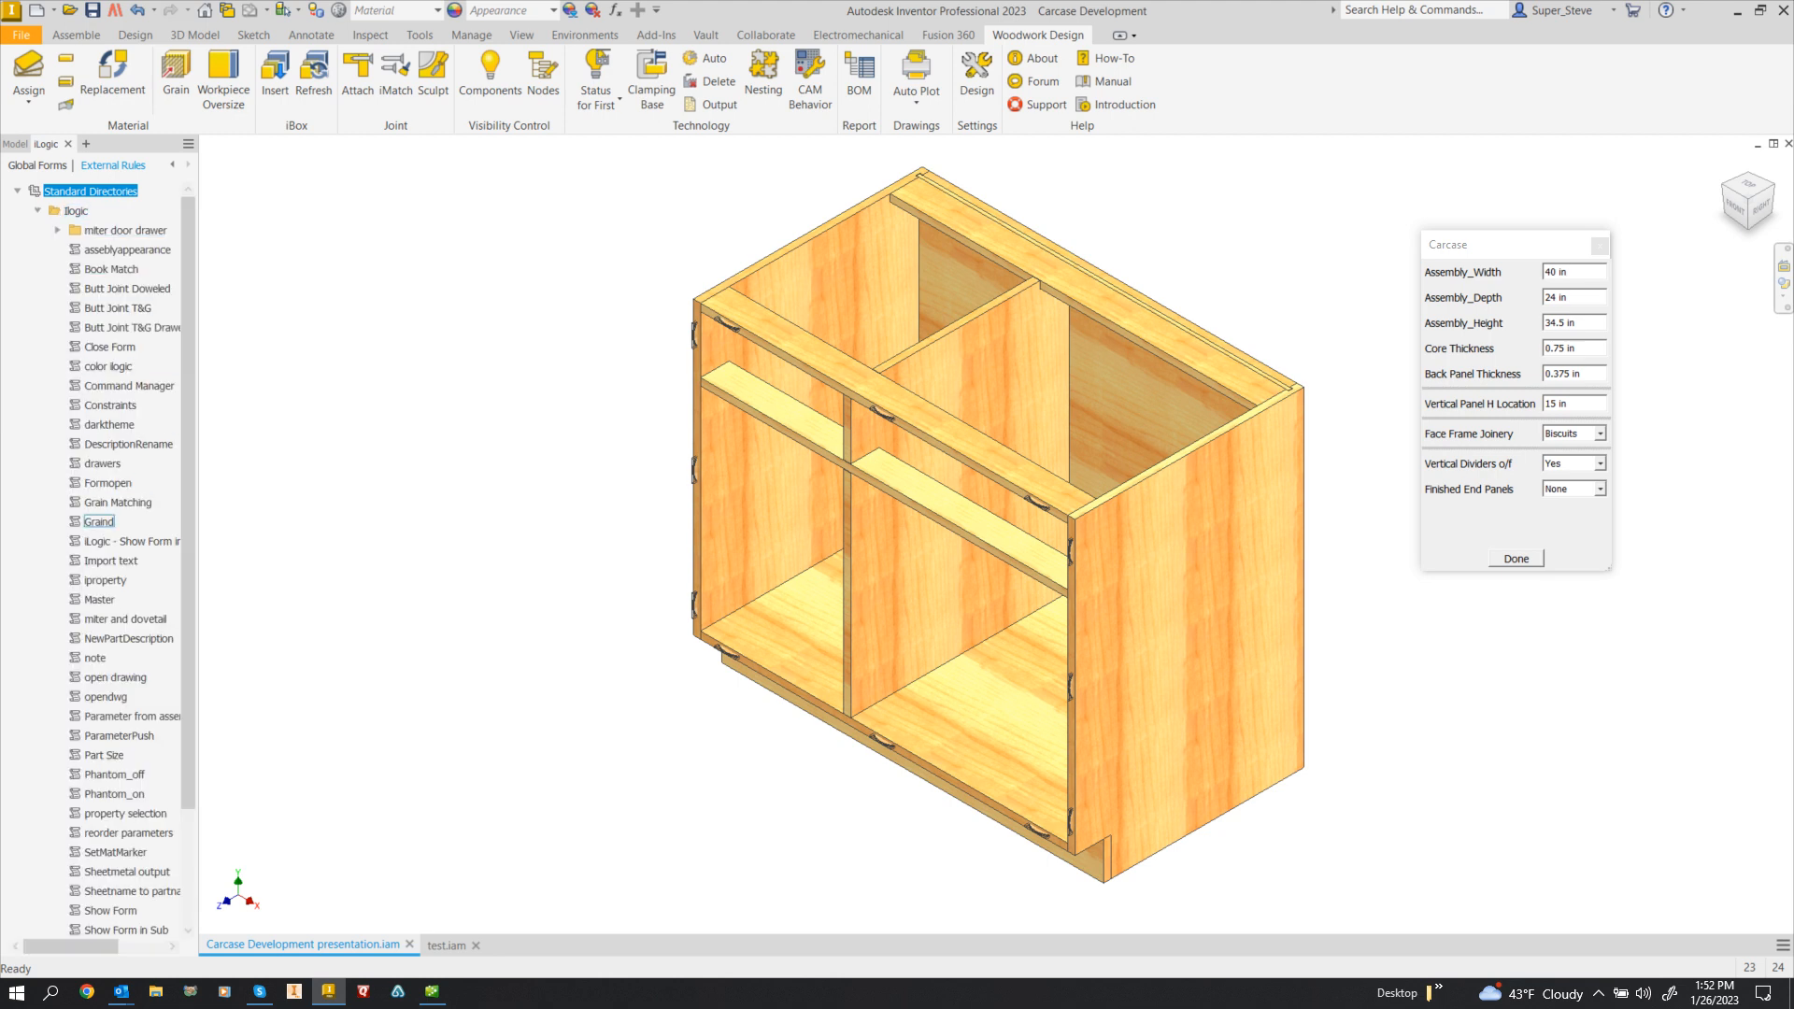
- Run the external iLogic rule stabilize on the carcase assembly and save the assembly
drag(198, 523, 260, 523)
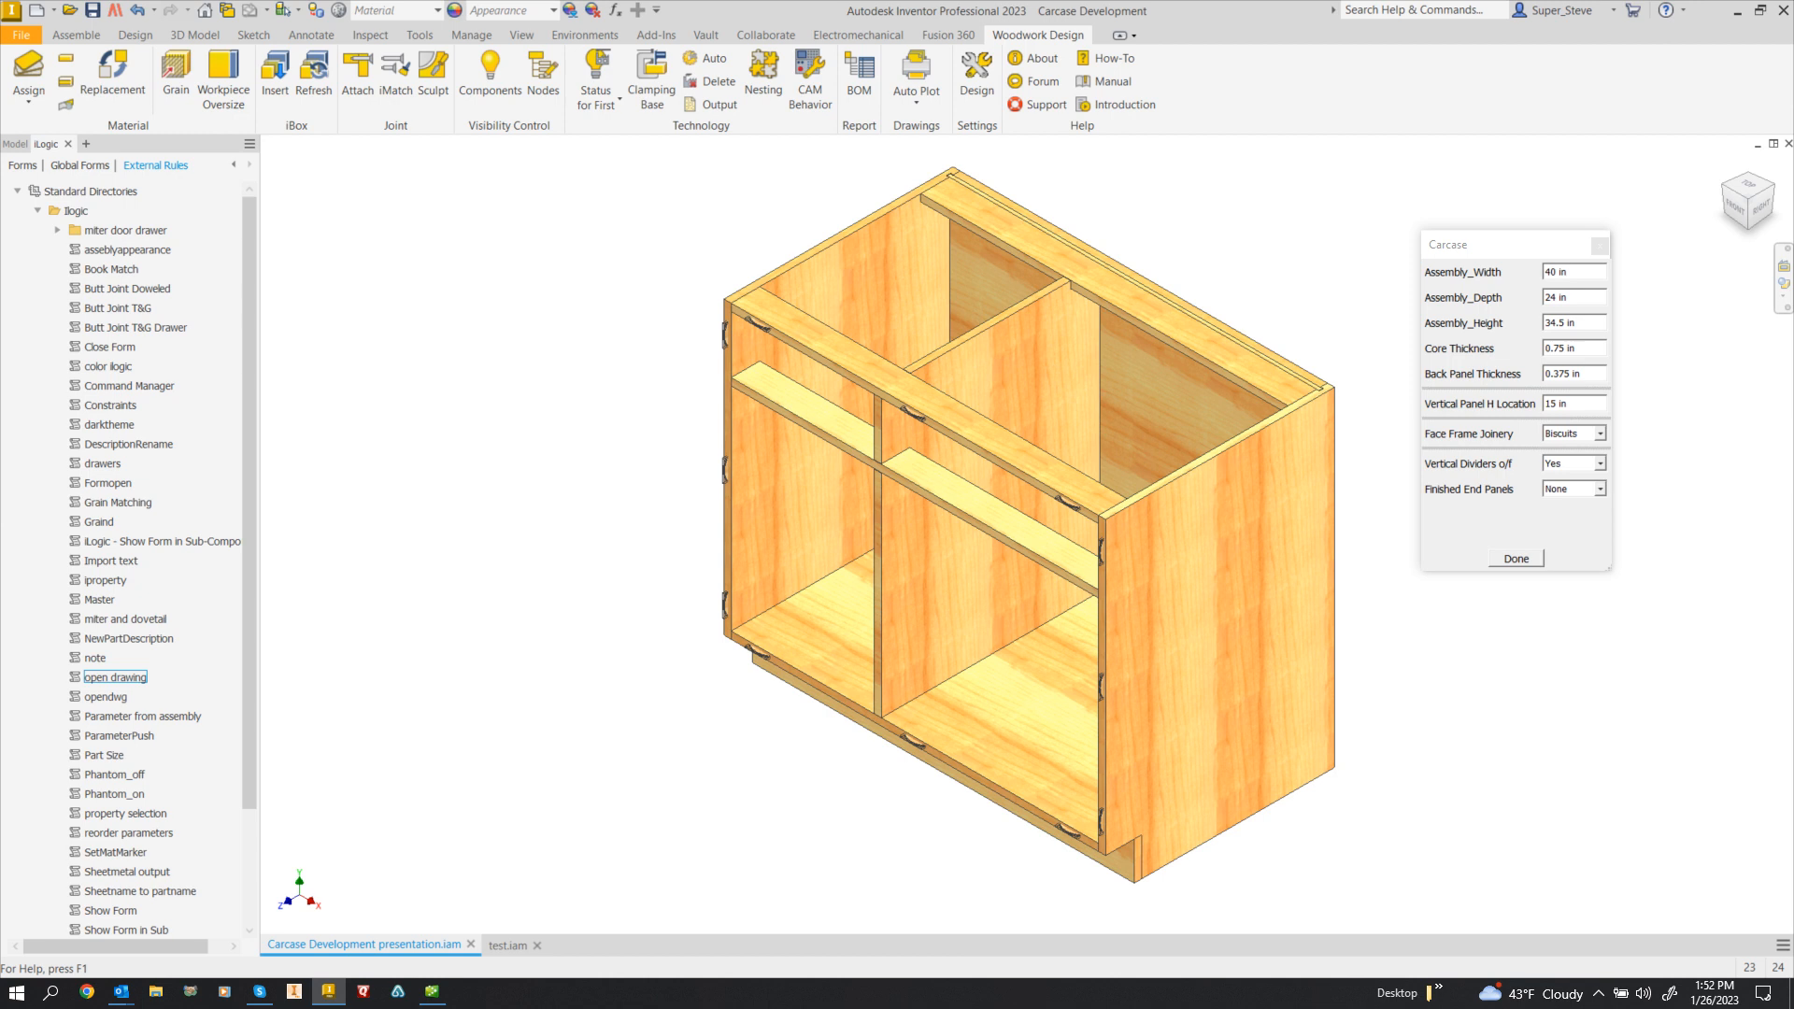
scroll(140, 659, down, 3)
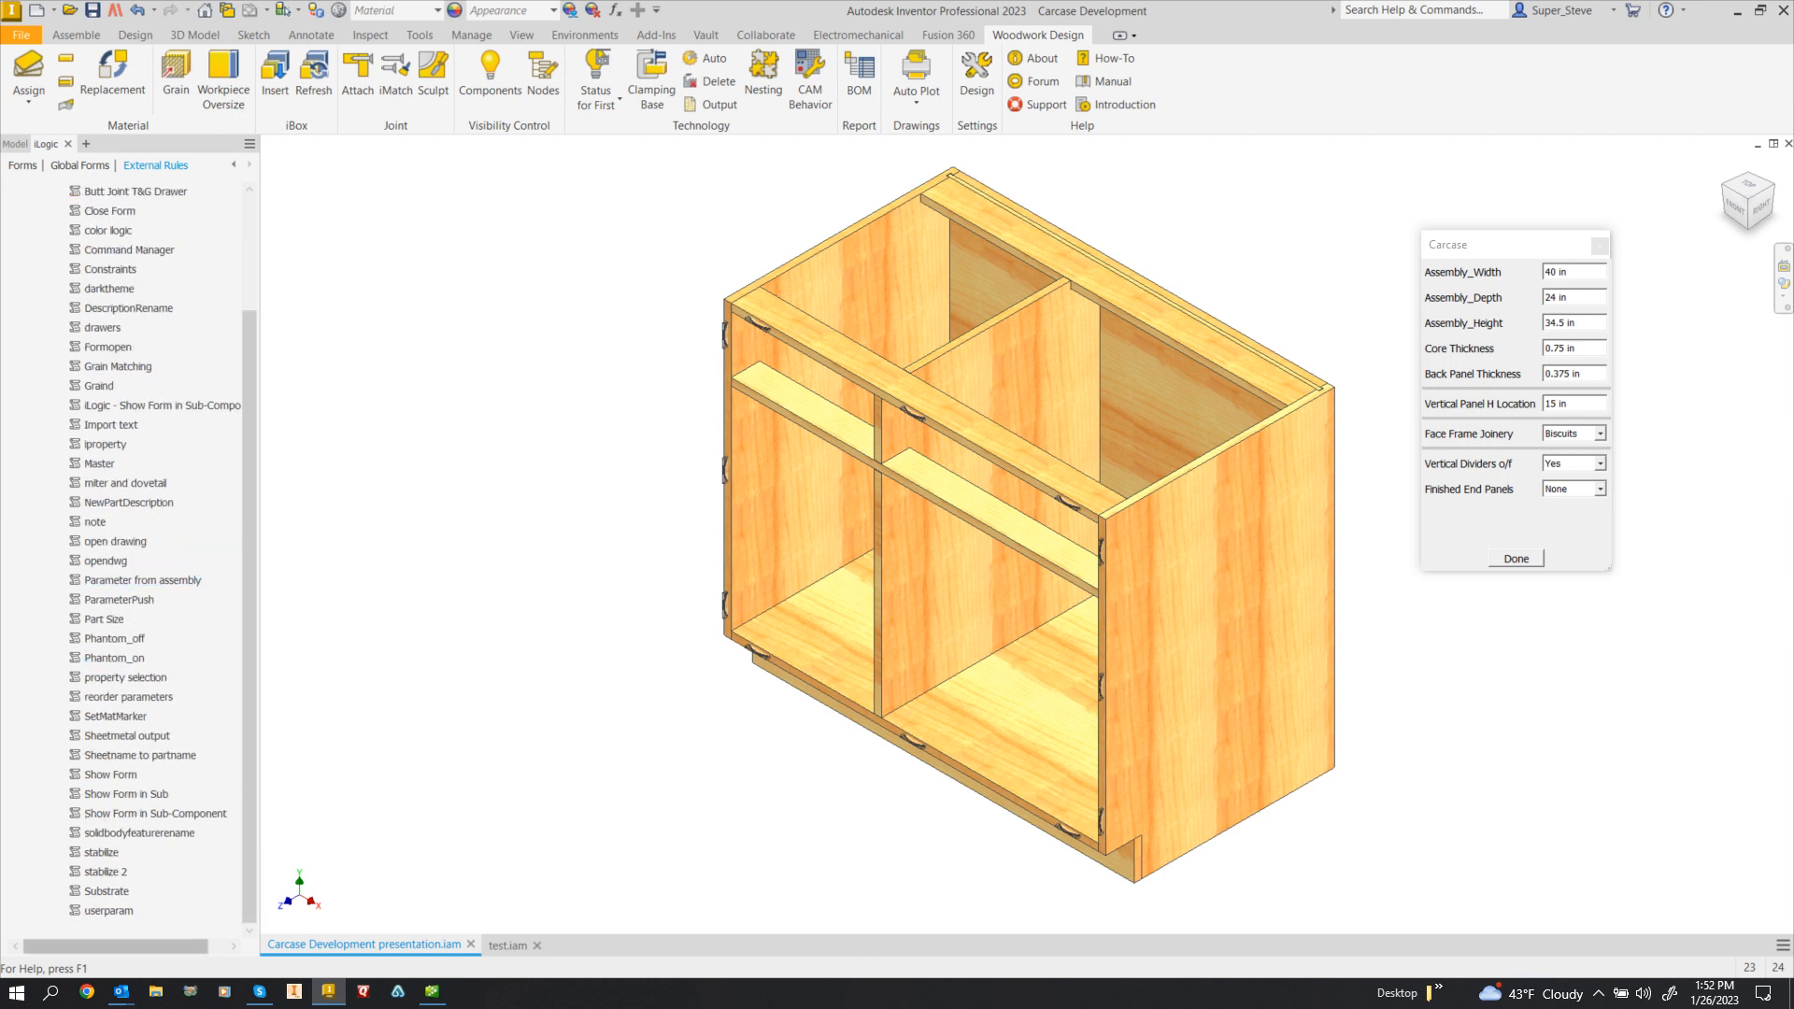
right_click(108, 852)
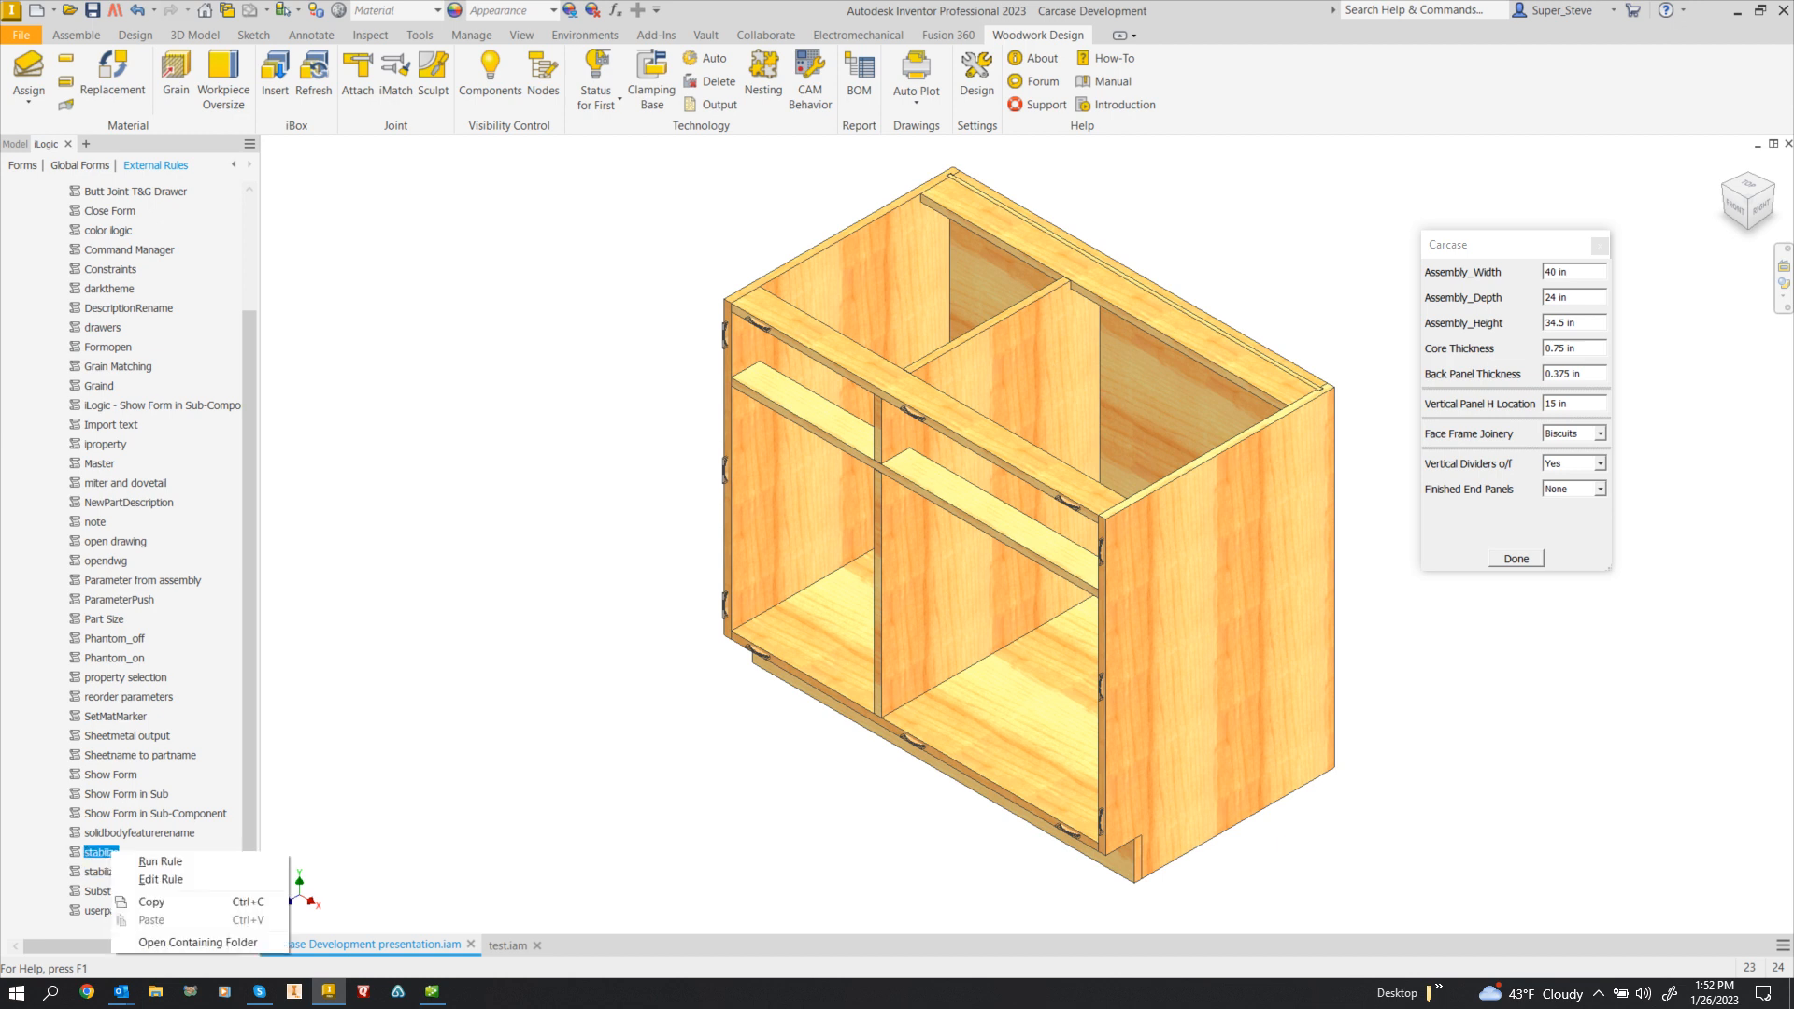
click(160, 862)
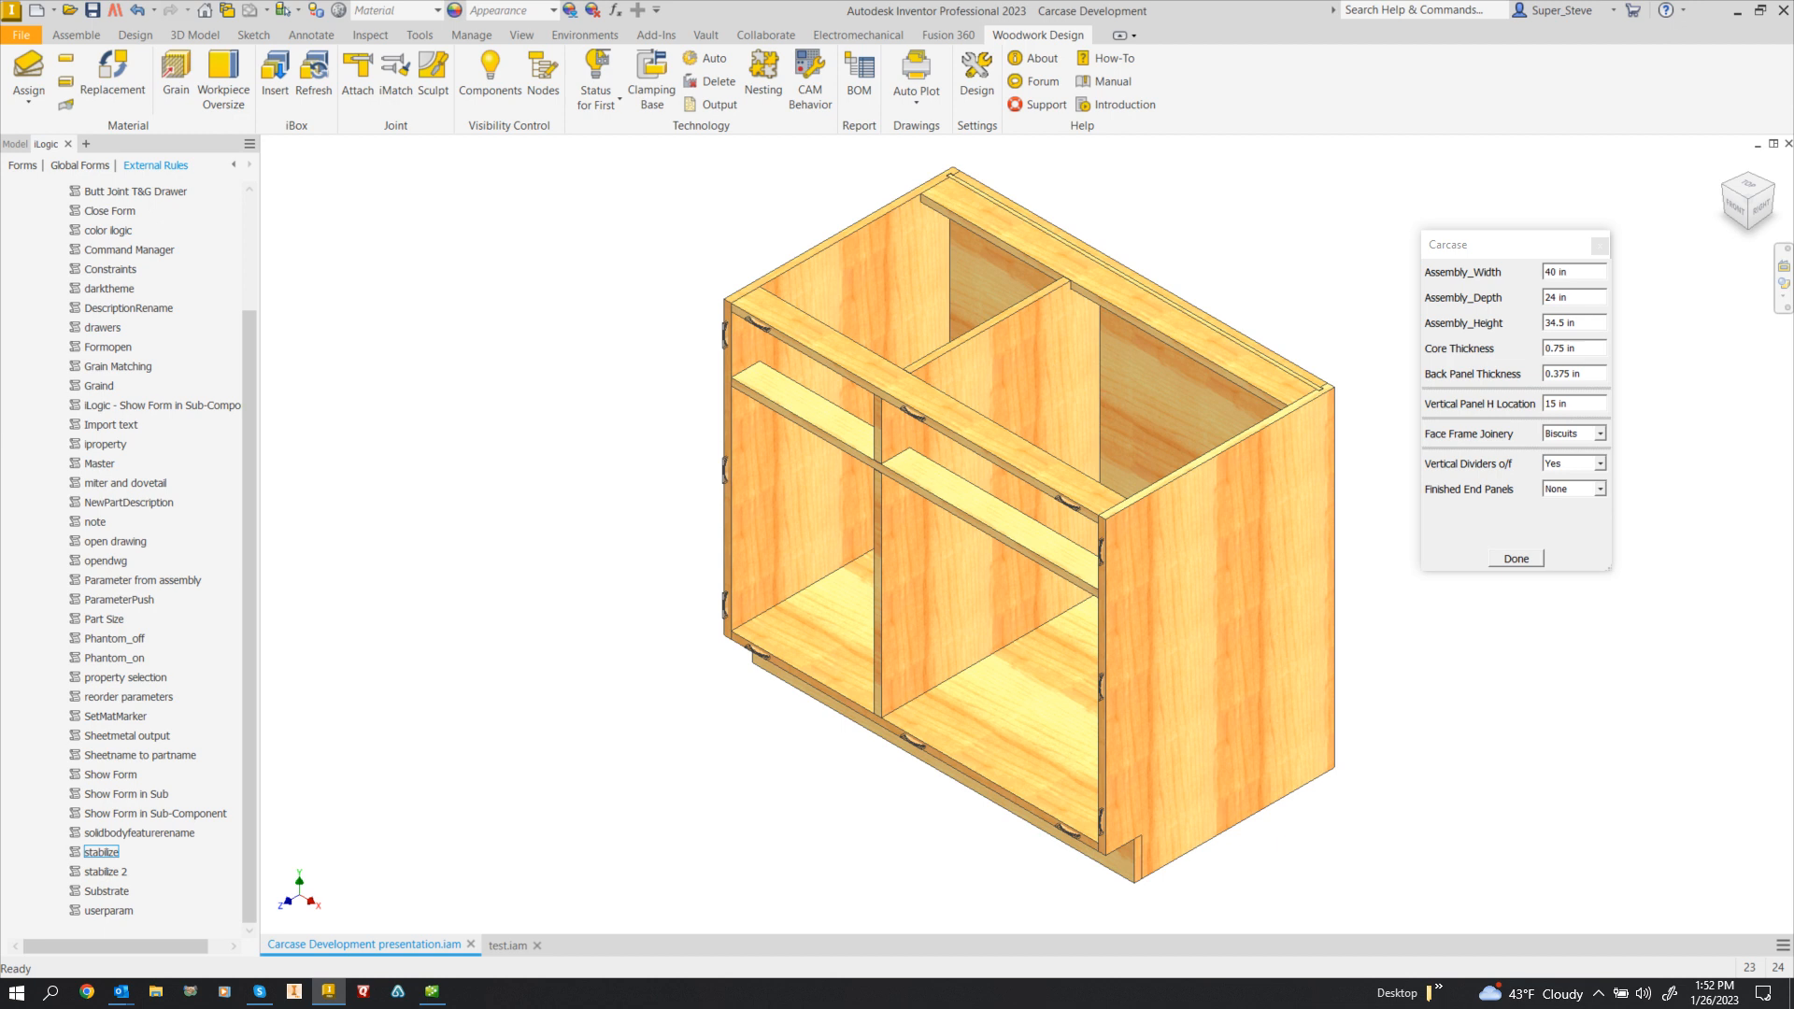
click(93, 10)
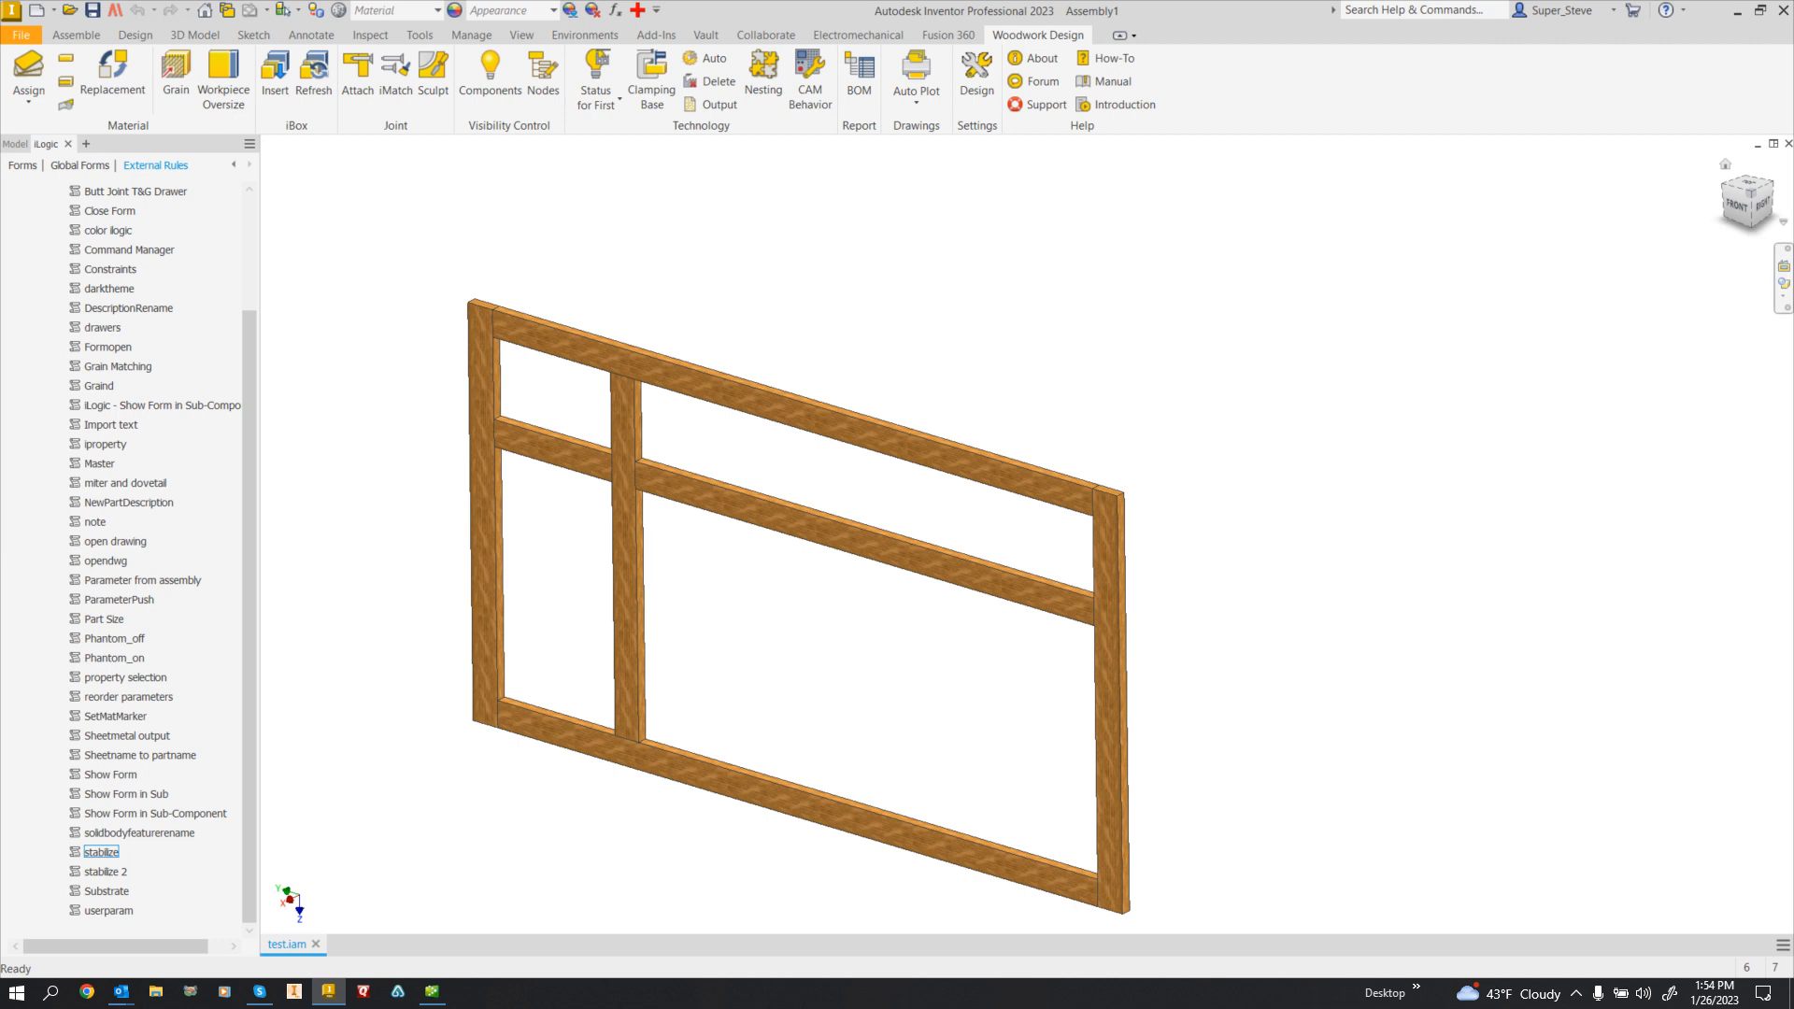
- Close the test.iam face frame assembly and create a new assembly from the Standard.iam template
click(1789, 144)
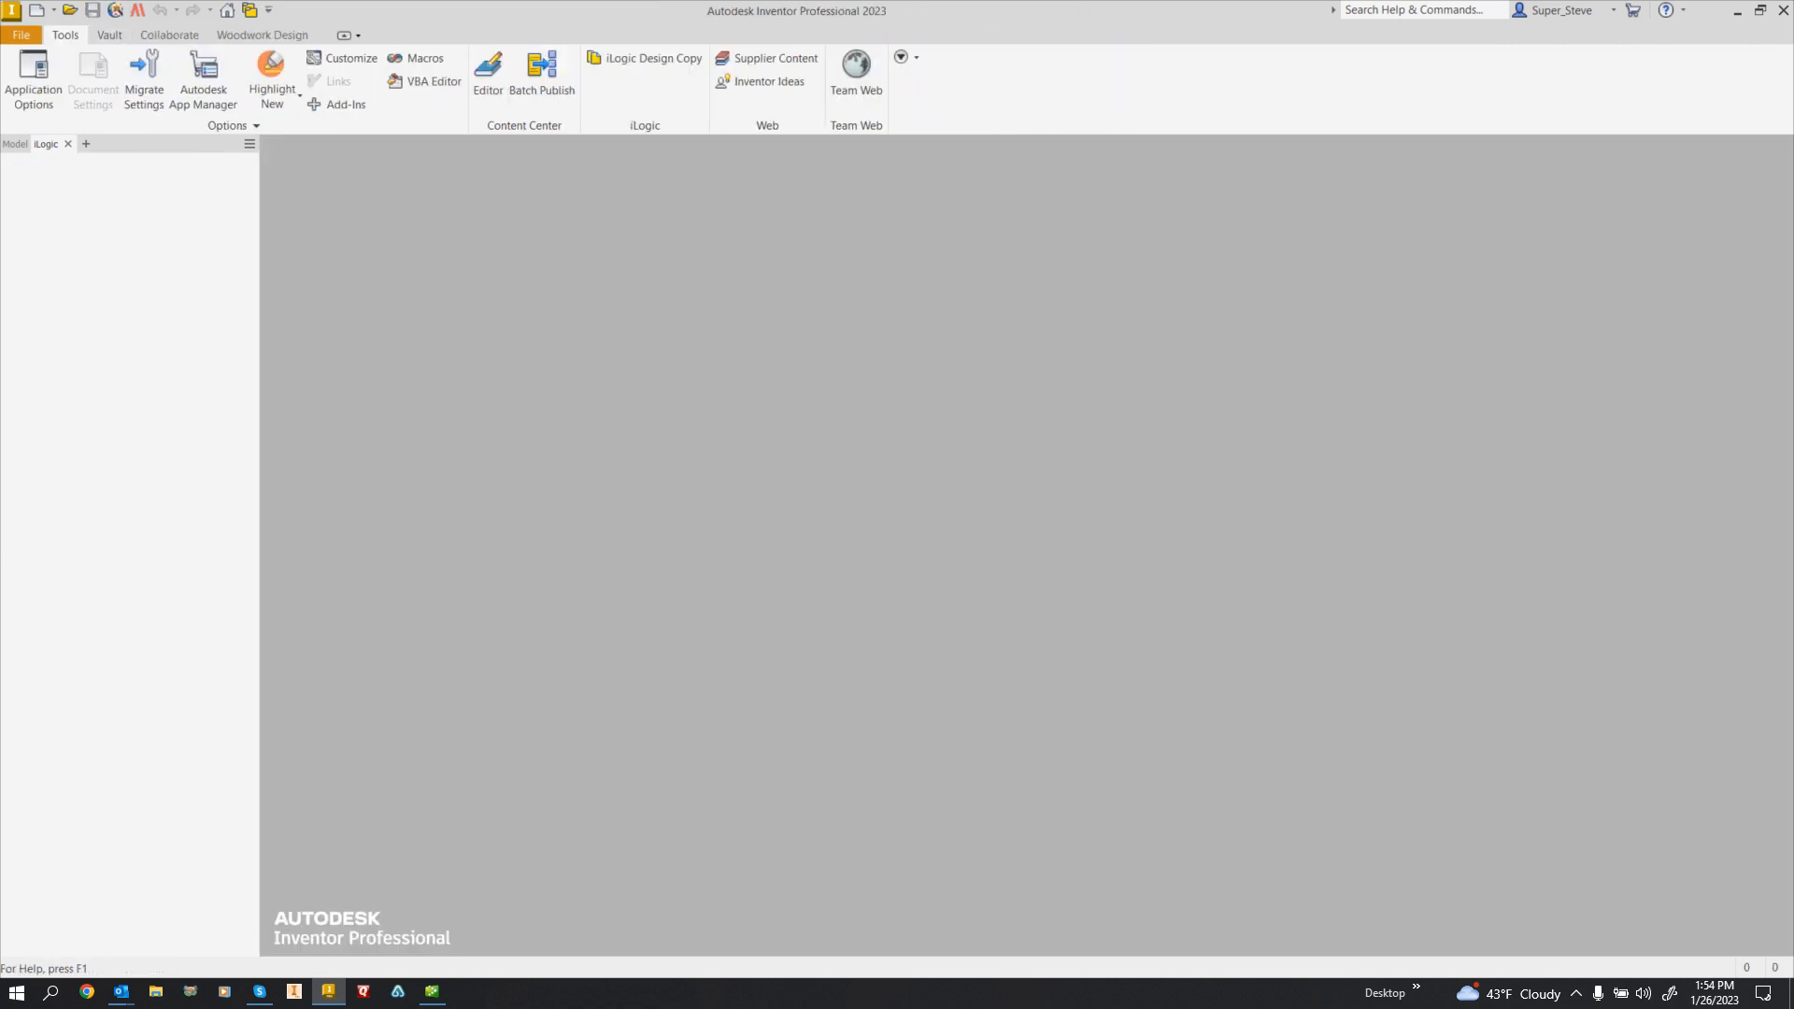
click(21, 35)
click(56, 105)
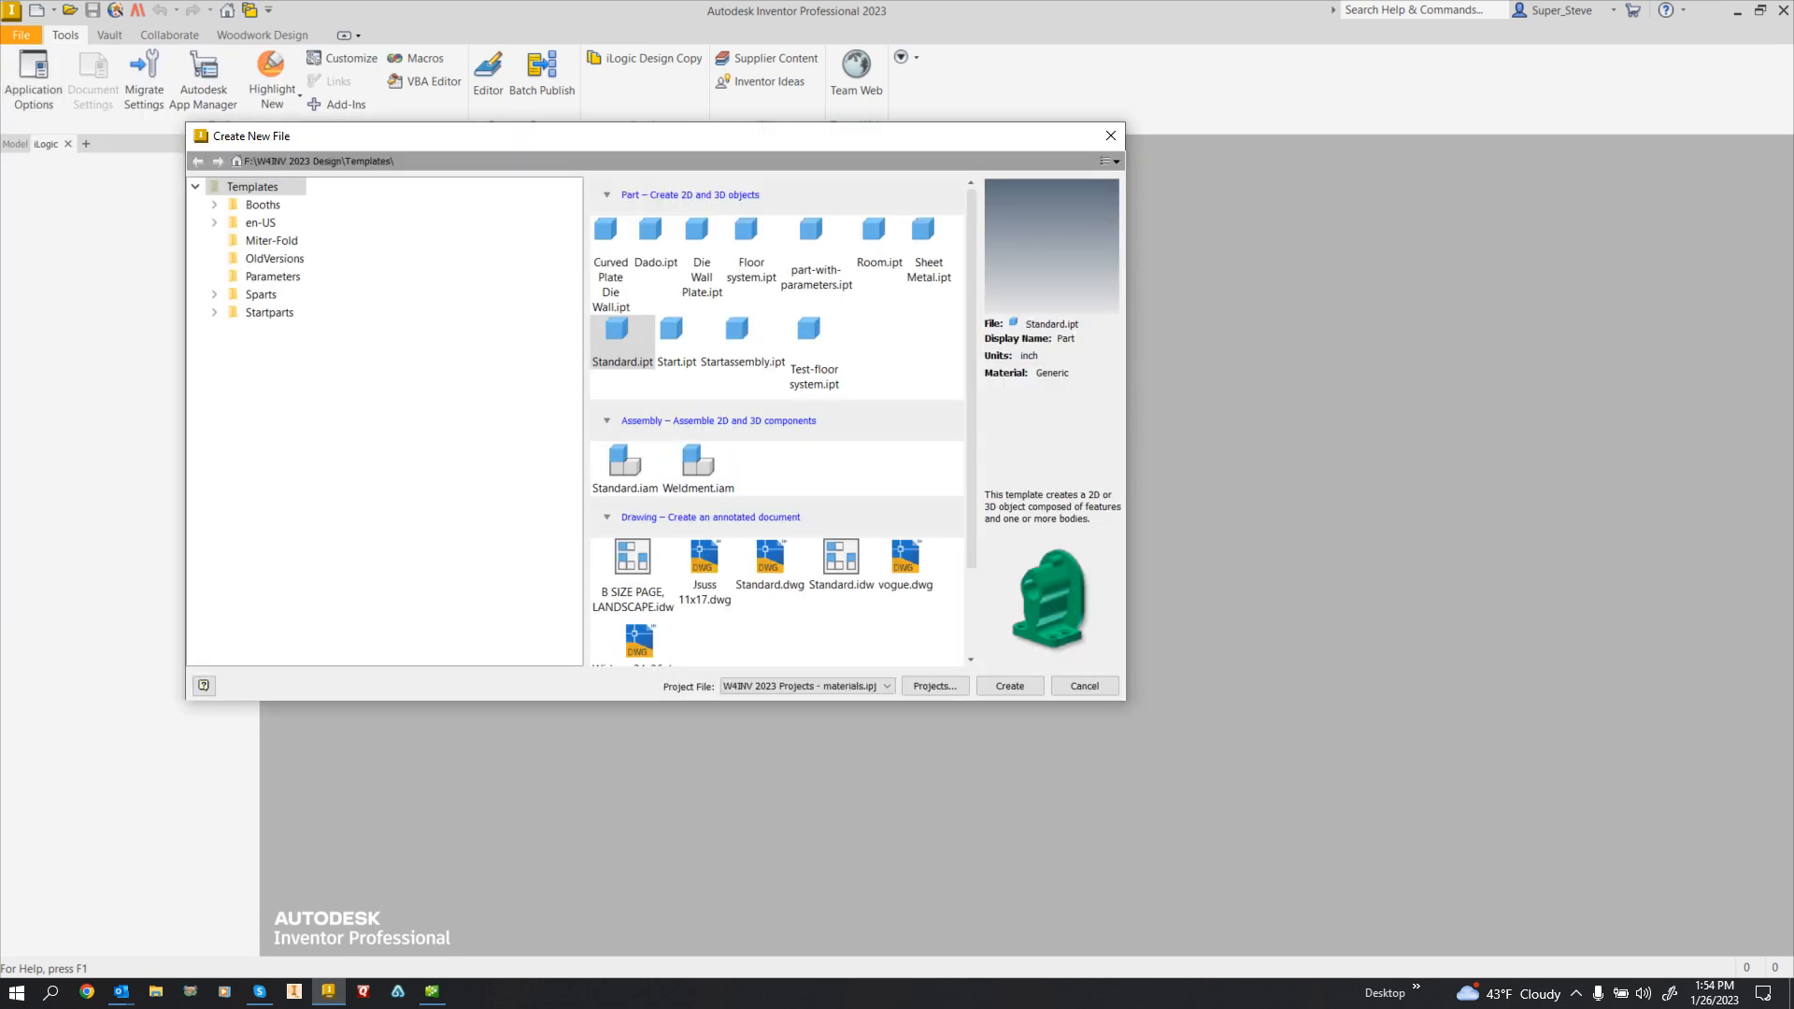
double_click(624, 468)
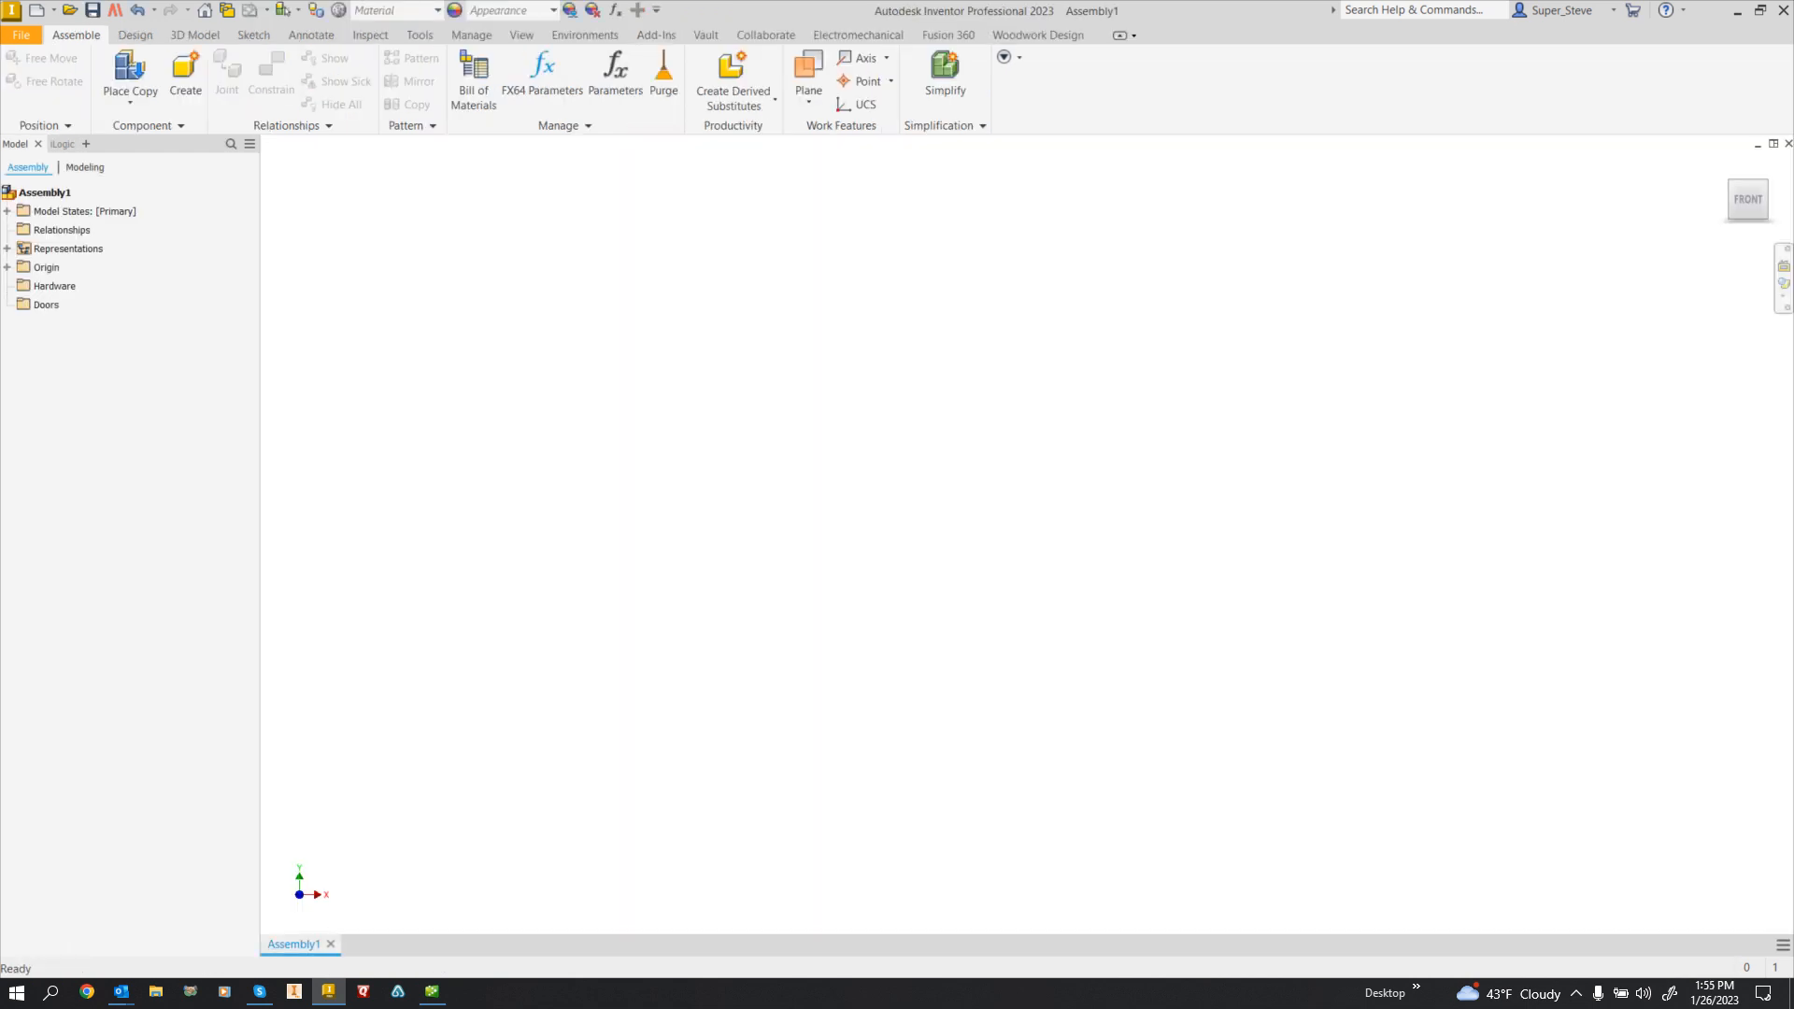
- Start saving the new assembly and create a folder named Job 101 inside PROJECTS as its location
click(92, 11)
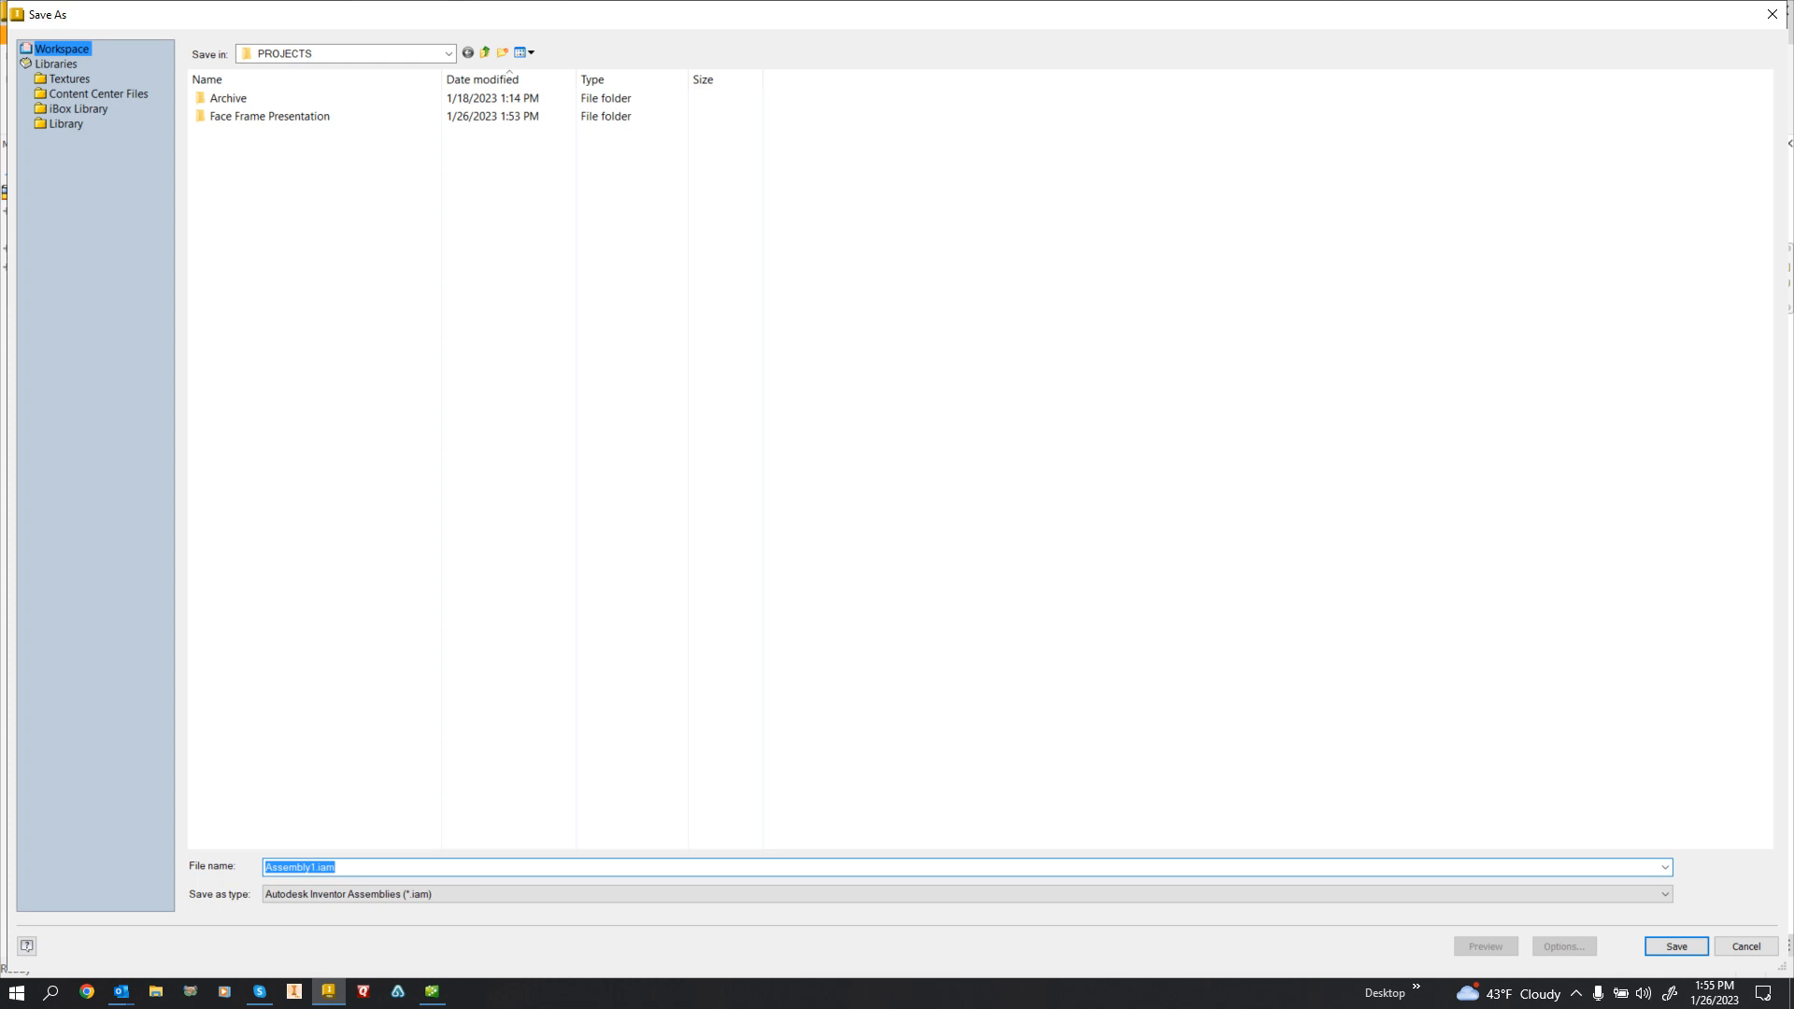
right_click(584, 170)
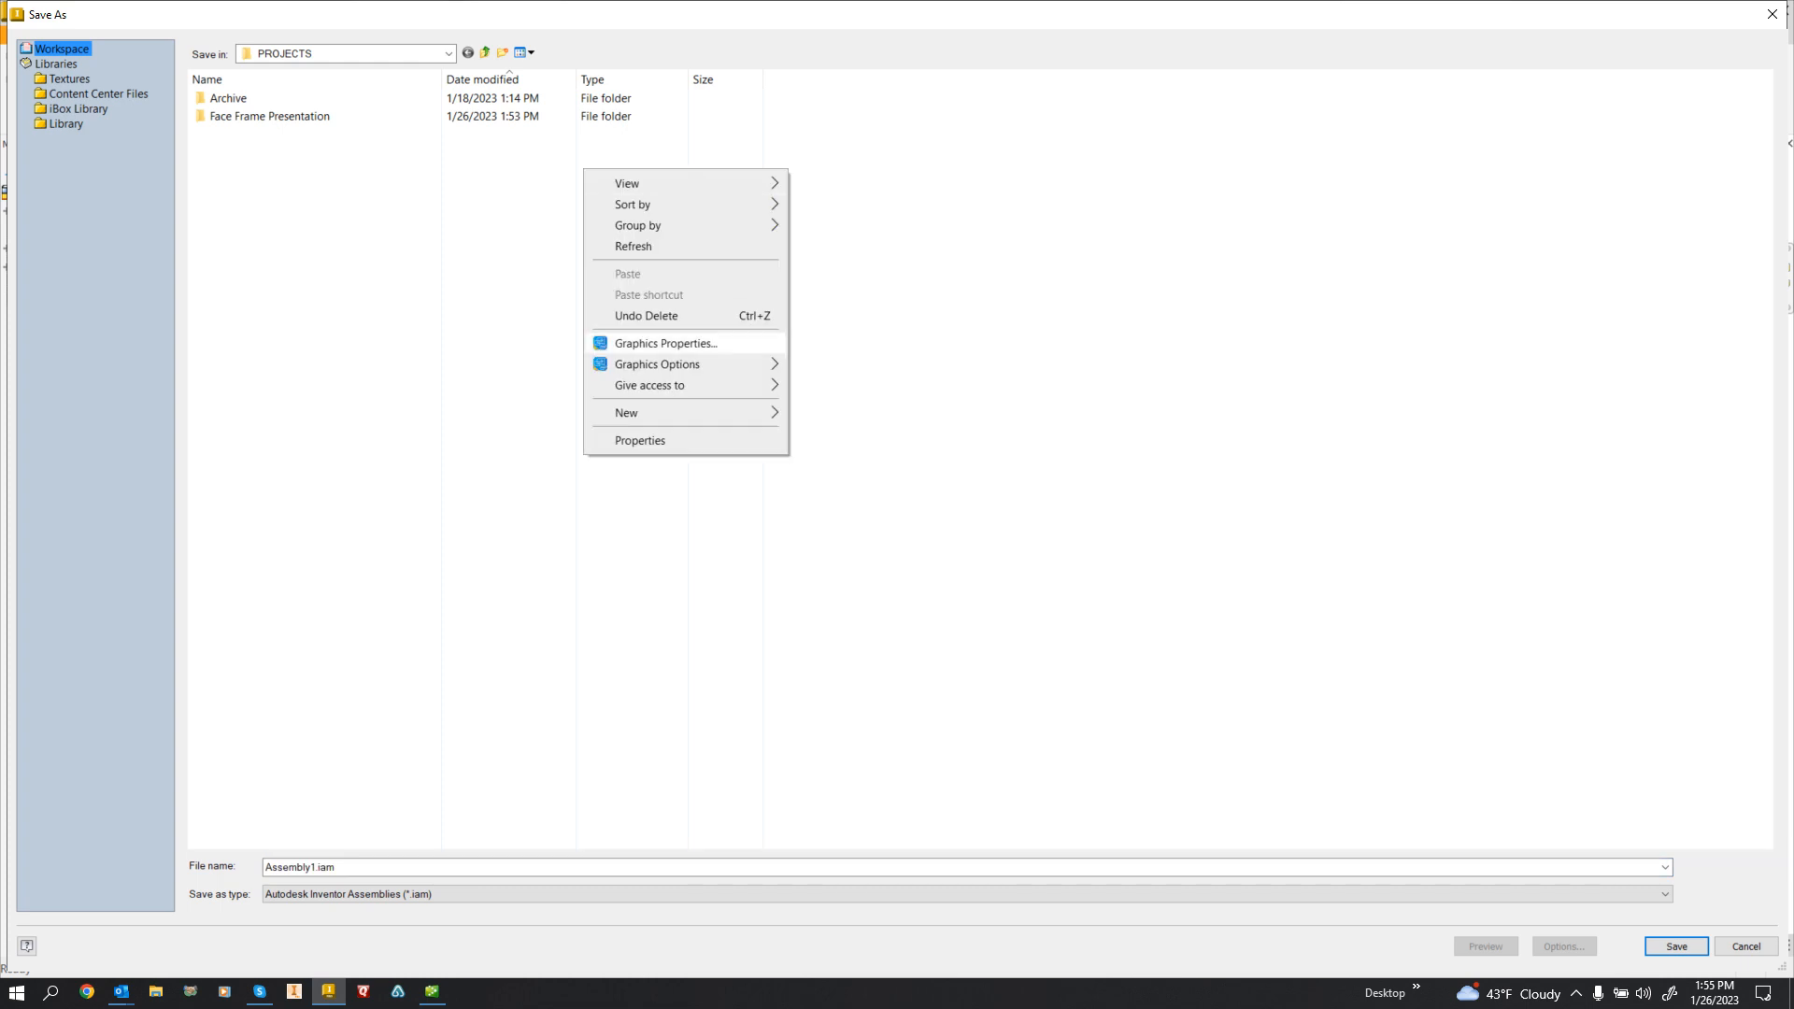
mouse_move(645, 412)
click(831, 415)
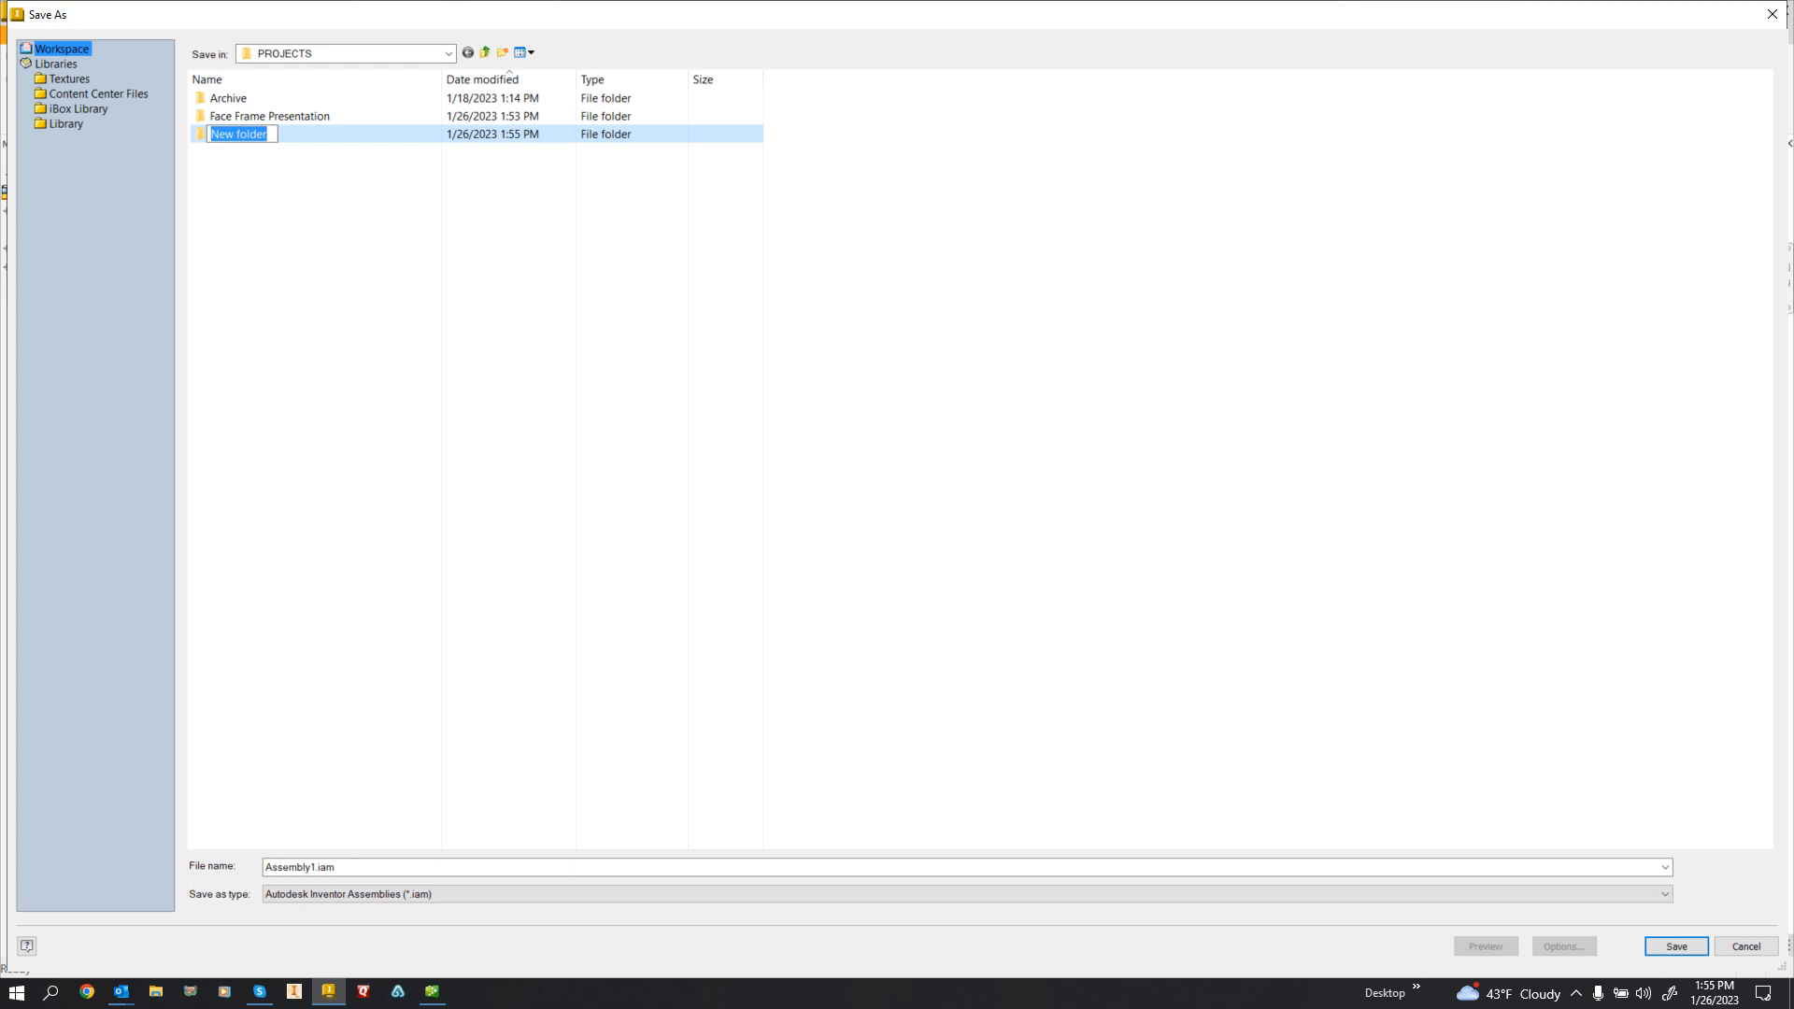
text(Job 101)
key(Return)
key(Return)
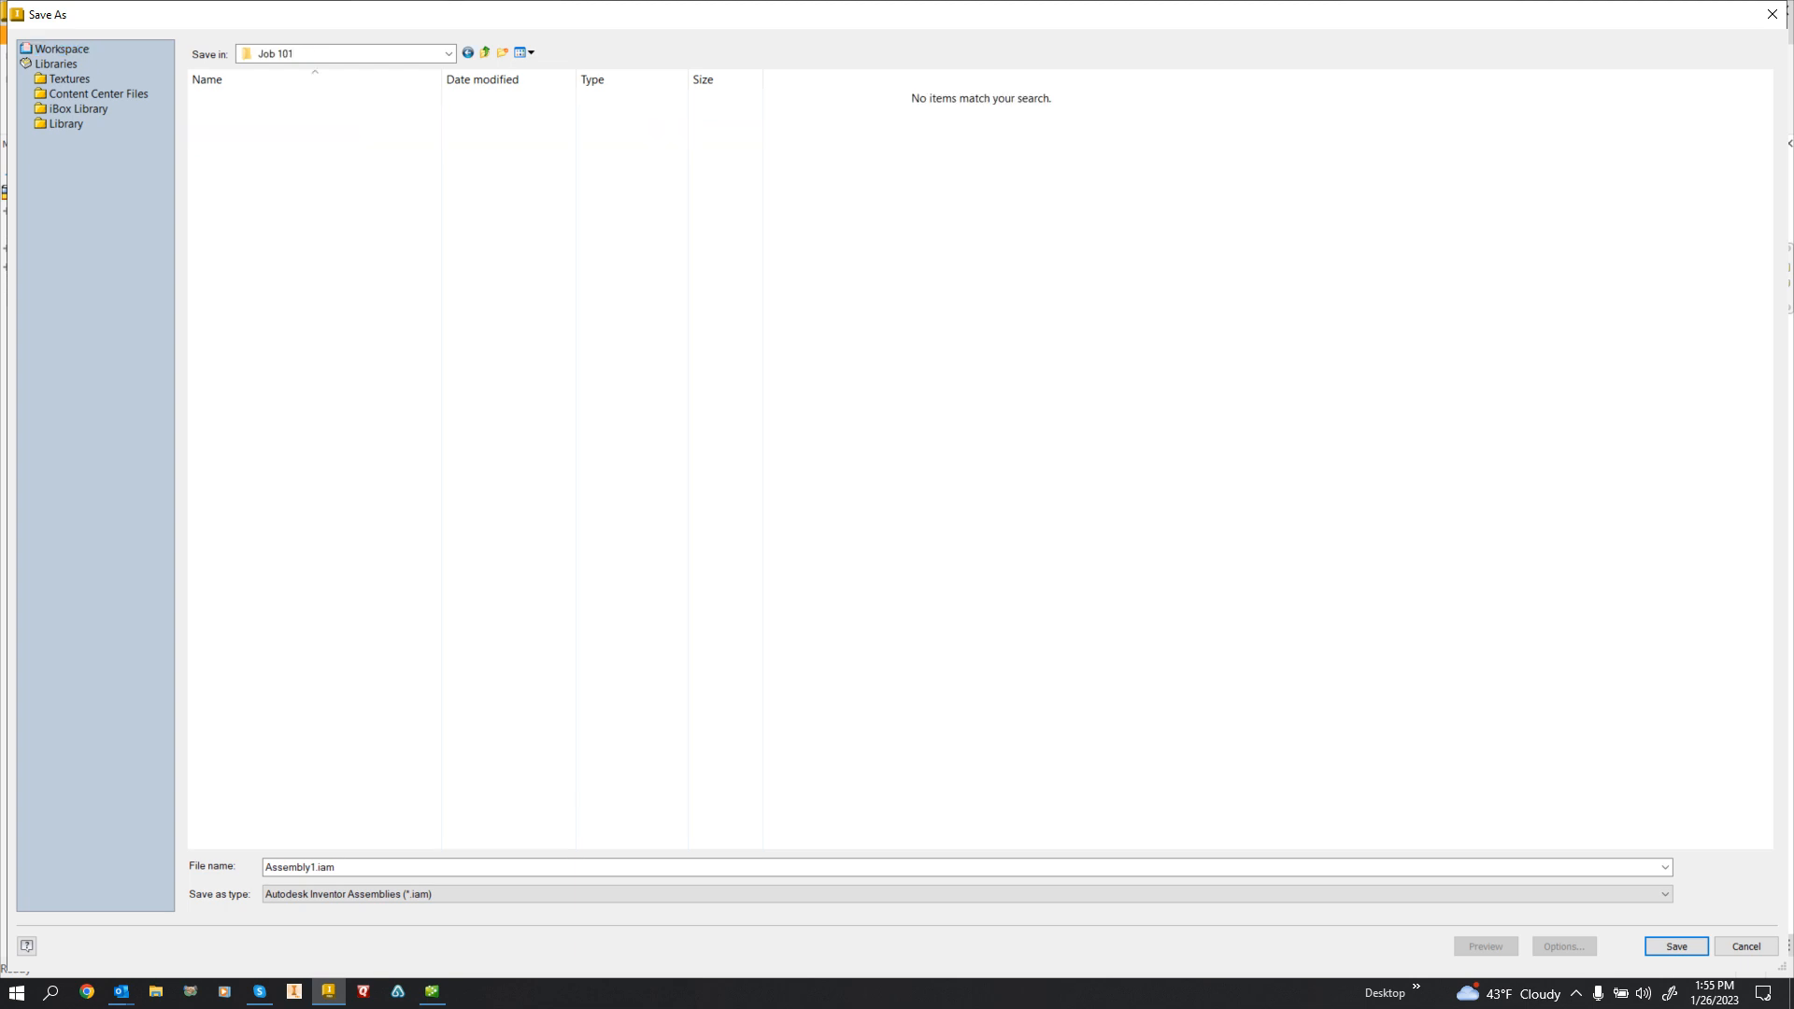
- Save the new assembly as Room1 in the Job 101 folder
click(300, 867)
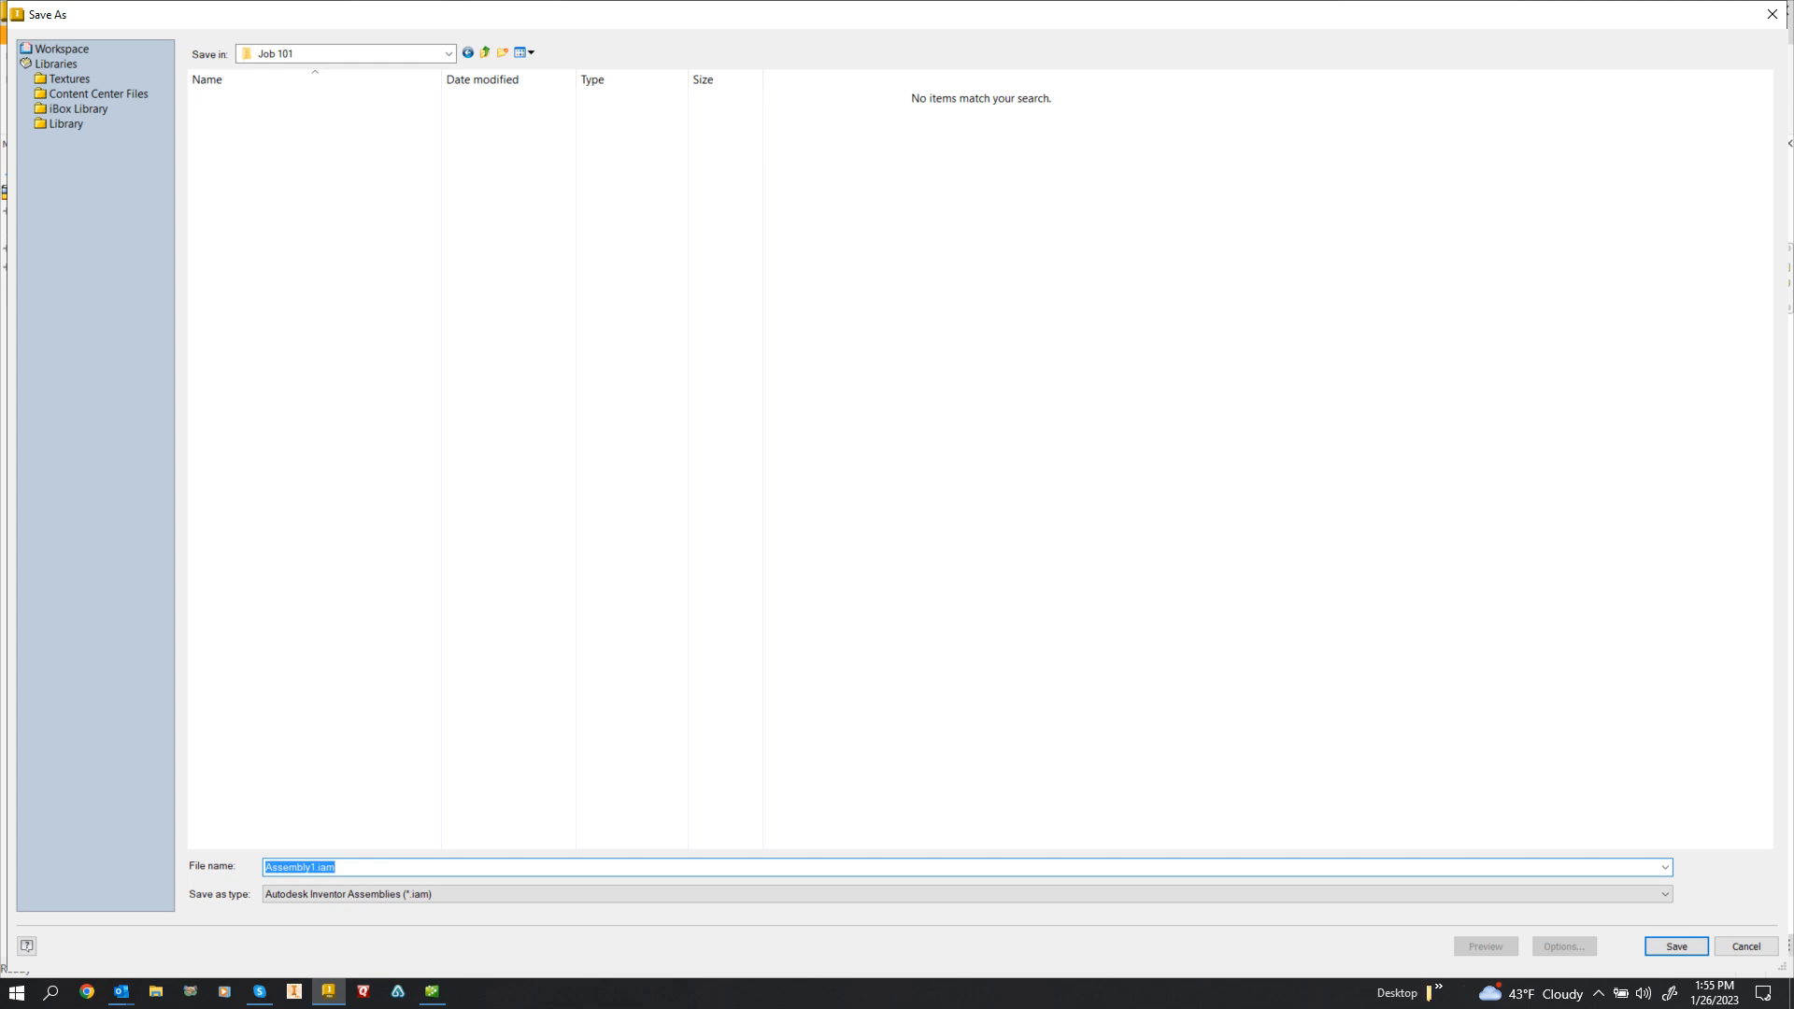
text(Room1)
key(Return)
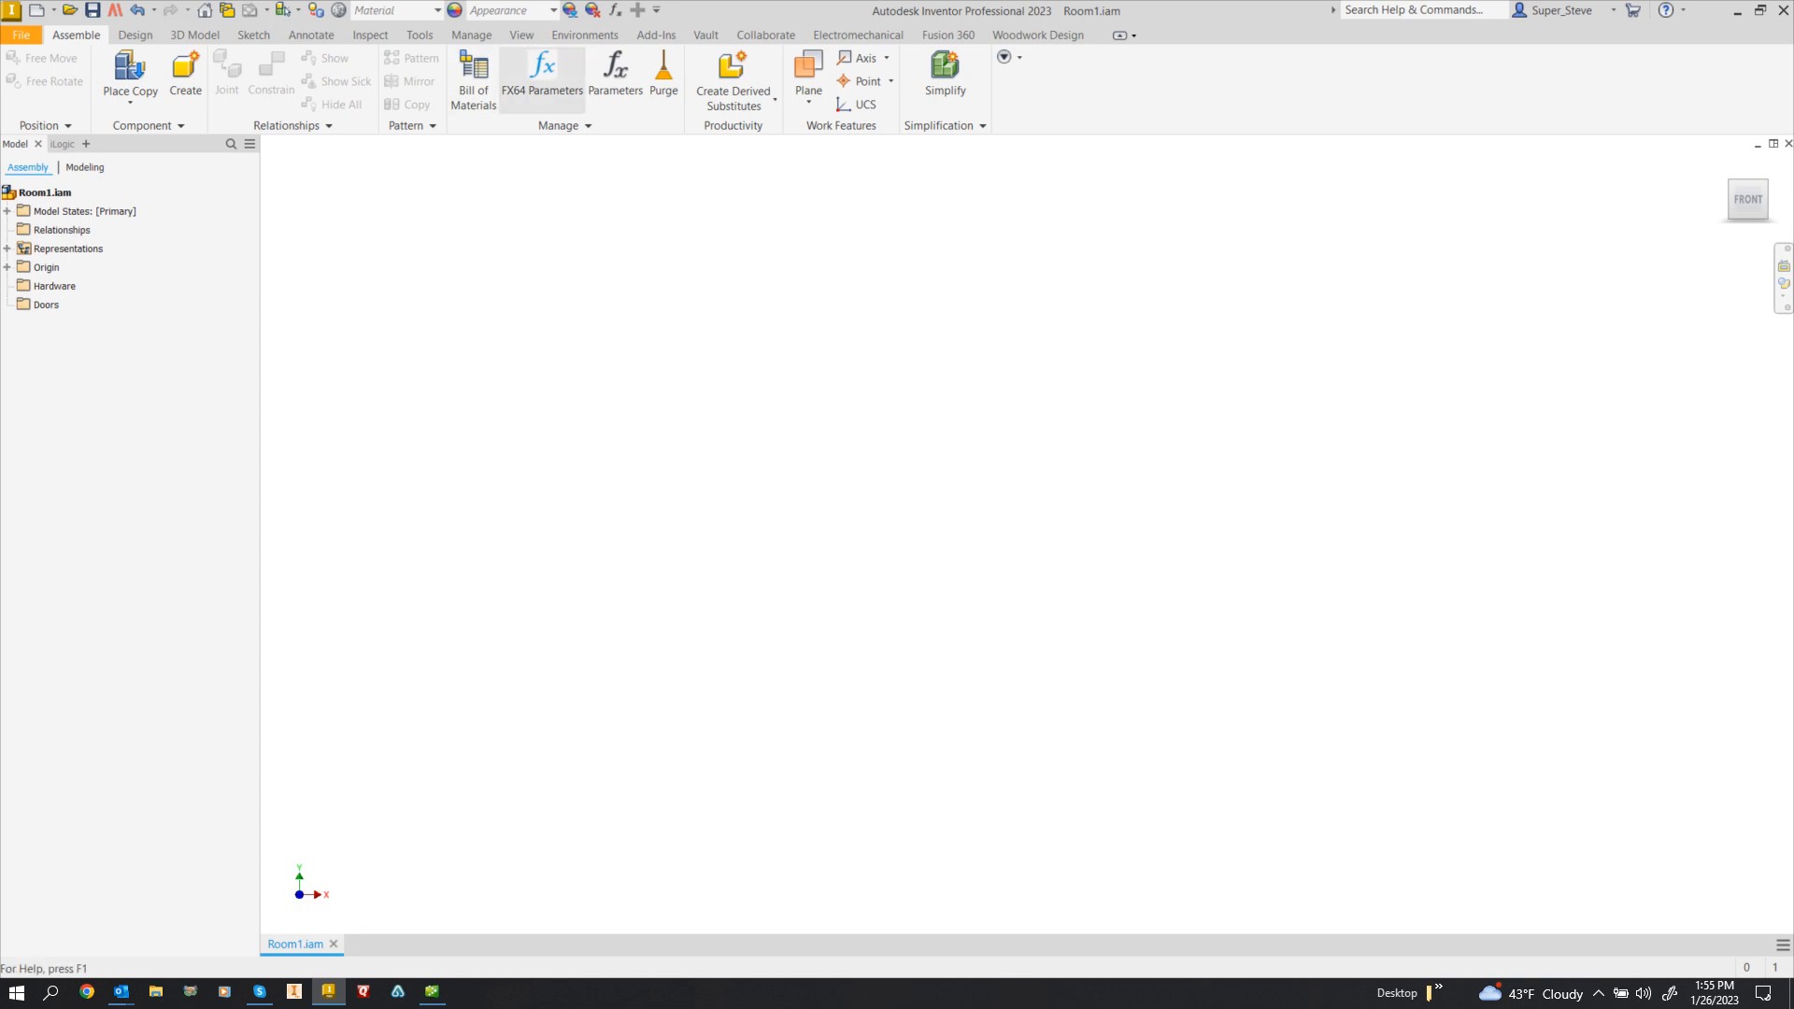
- Review Room1's user parameters and open its Global Parameters form, moving it clear of the middle of the canvas
click(616, 10)
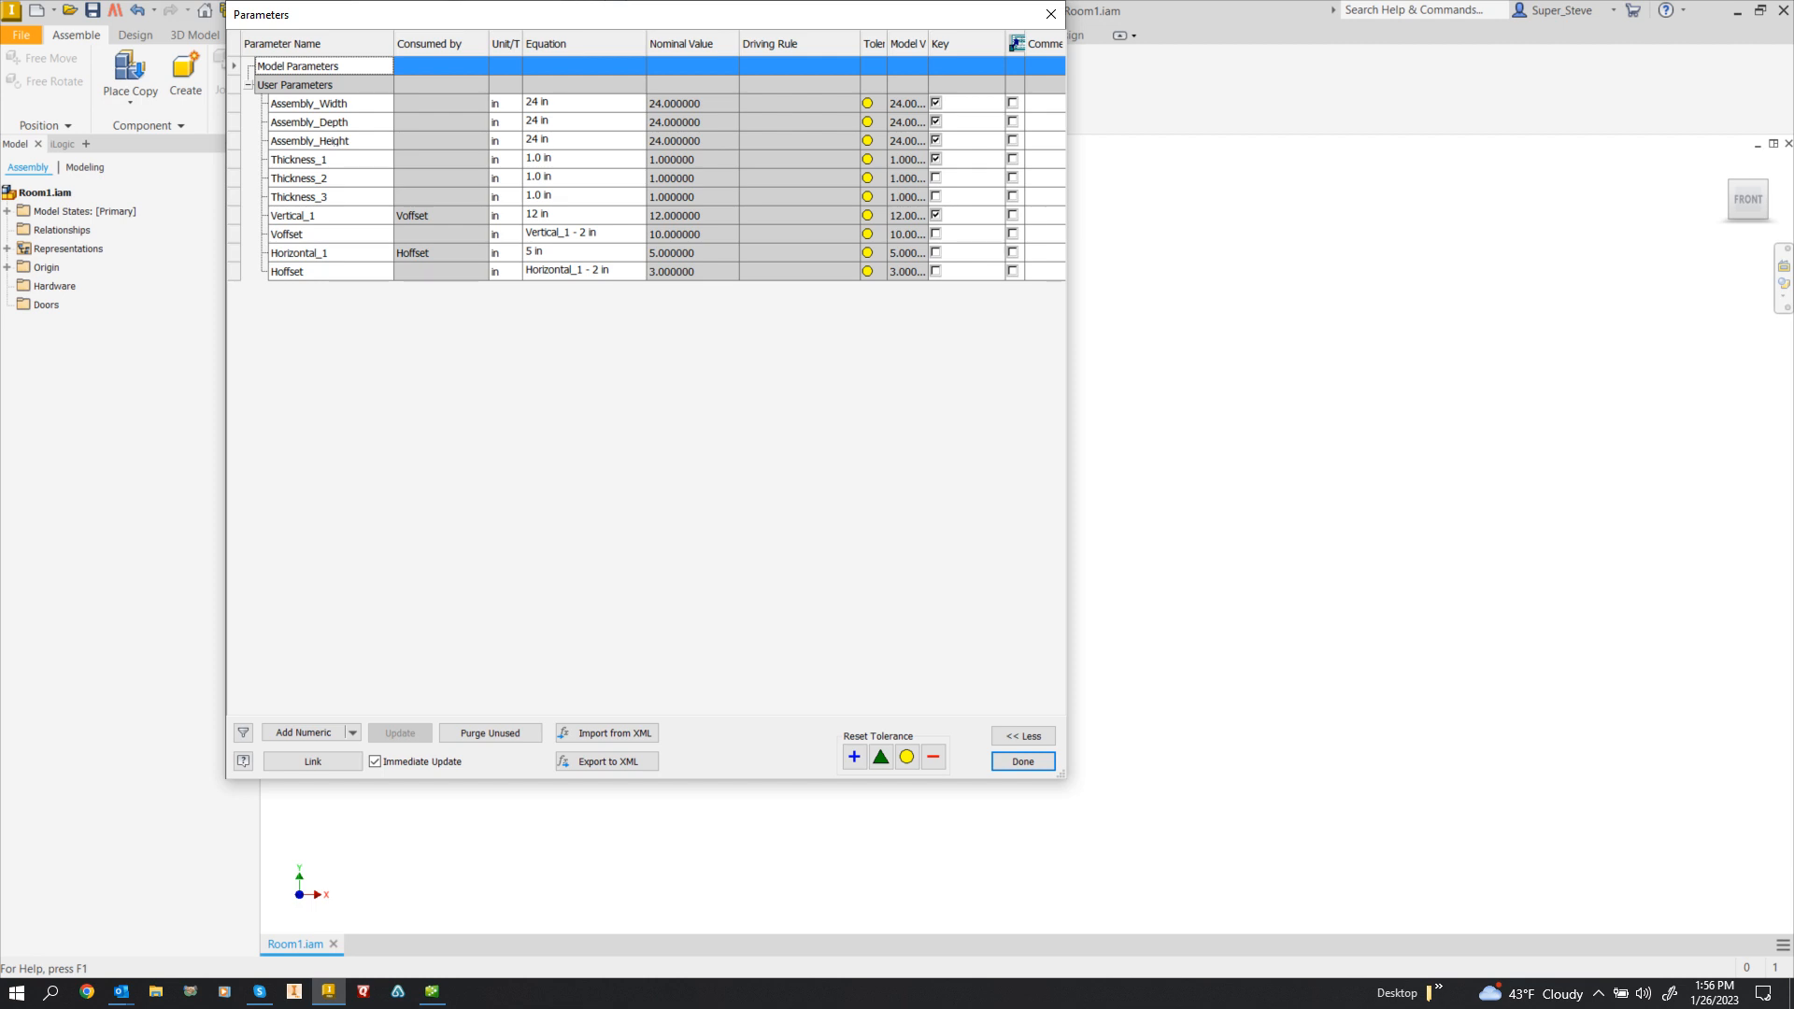
click(1023, 761)
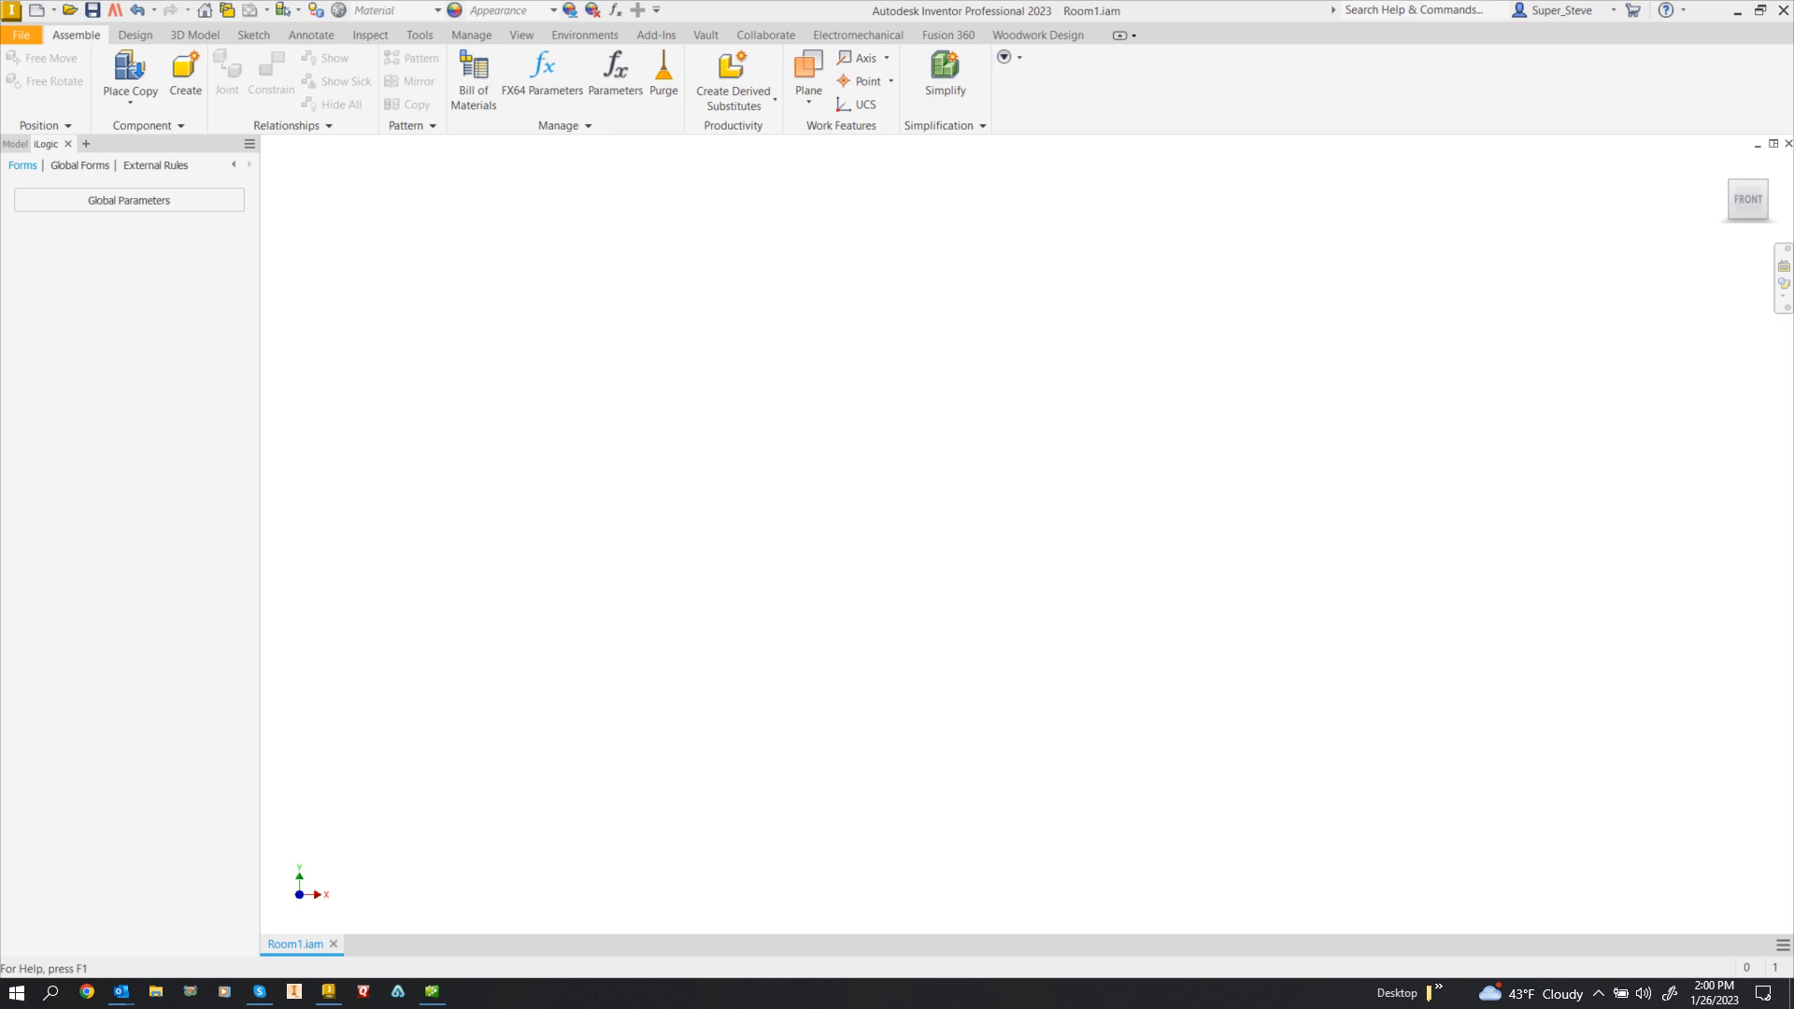
click(129, 200)
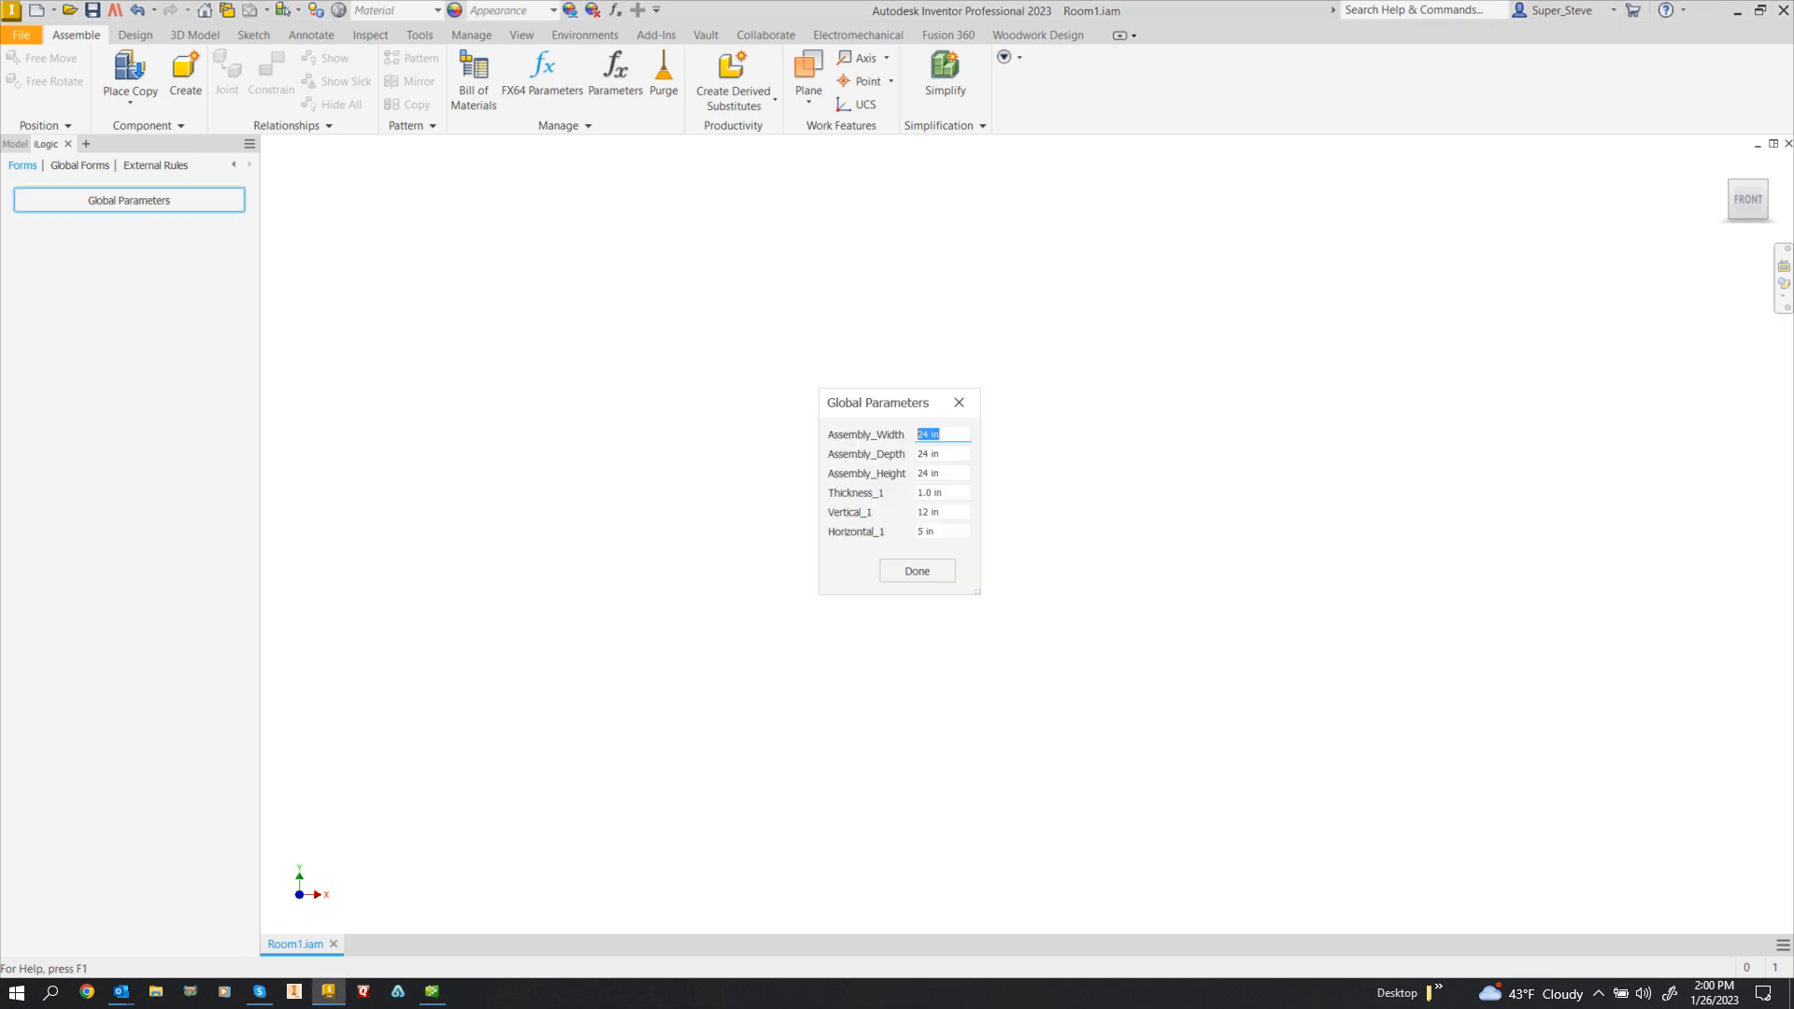
drag(878, 403, 1535, 203)
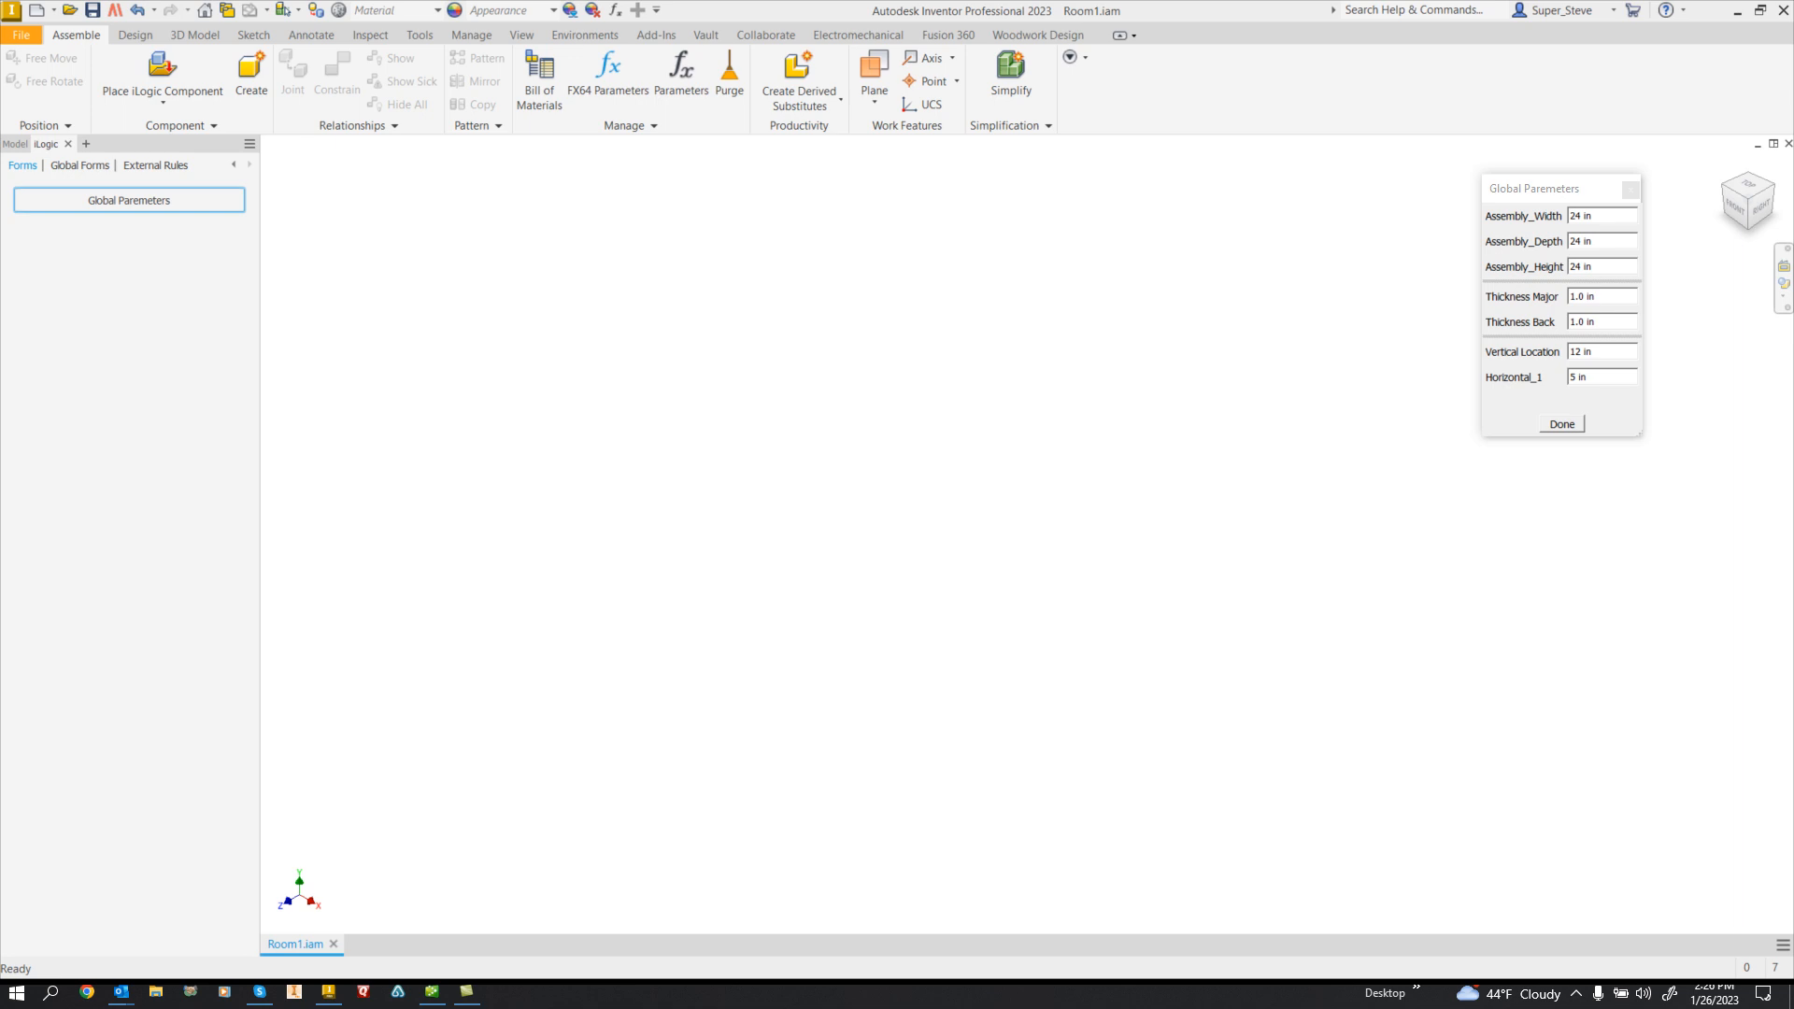
- Start placing Carcase Development presentation.iam from the Face Frame Presentation folder as an iLogic component in Room1
click(162, 94)
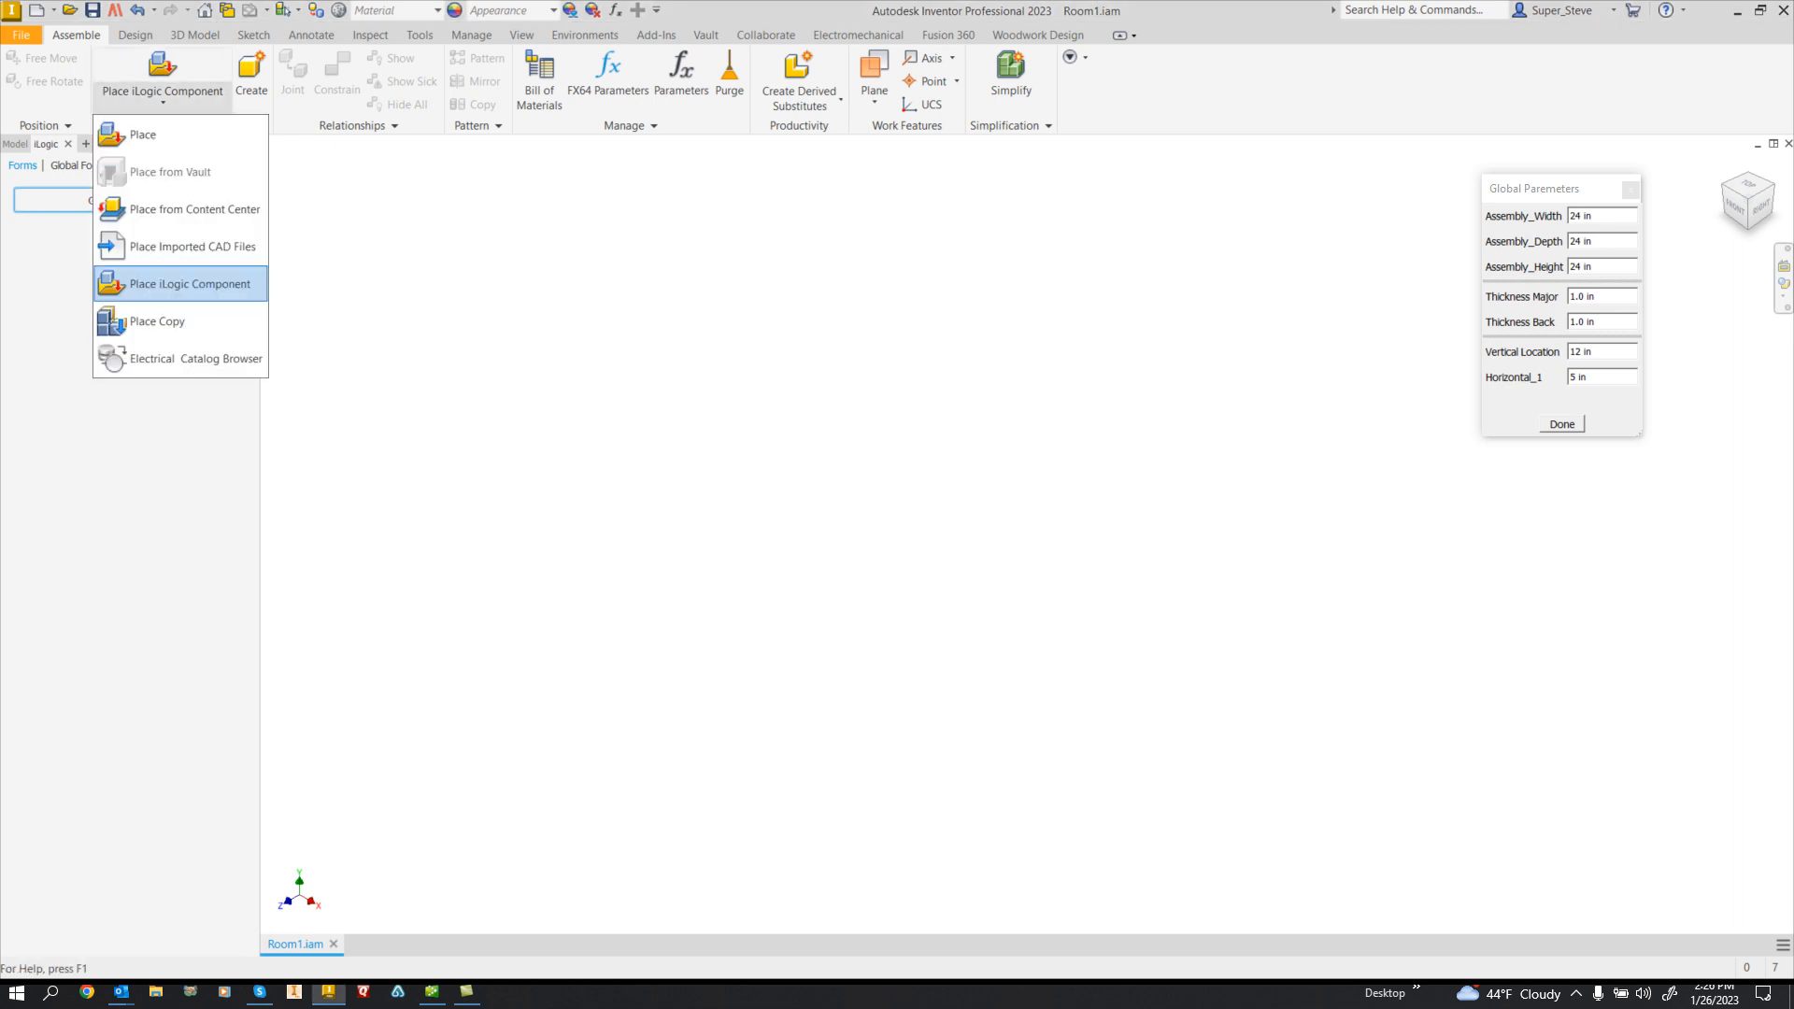
click(189, 284)
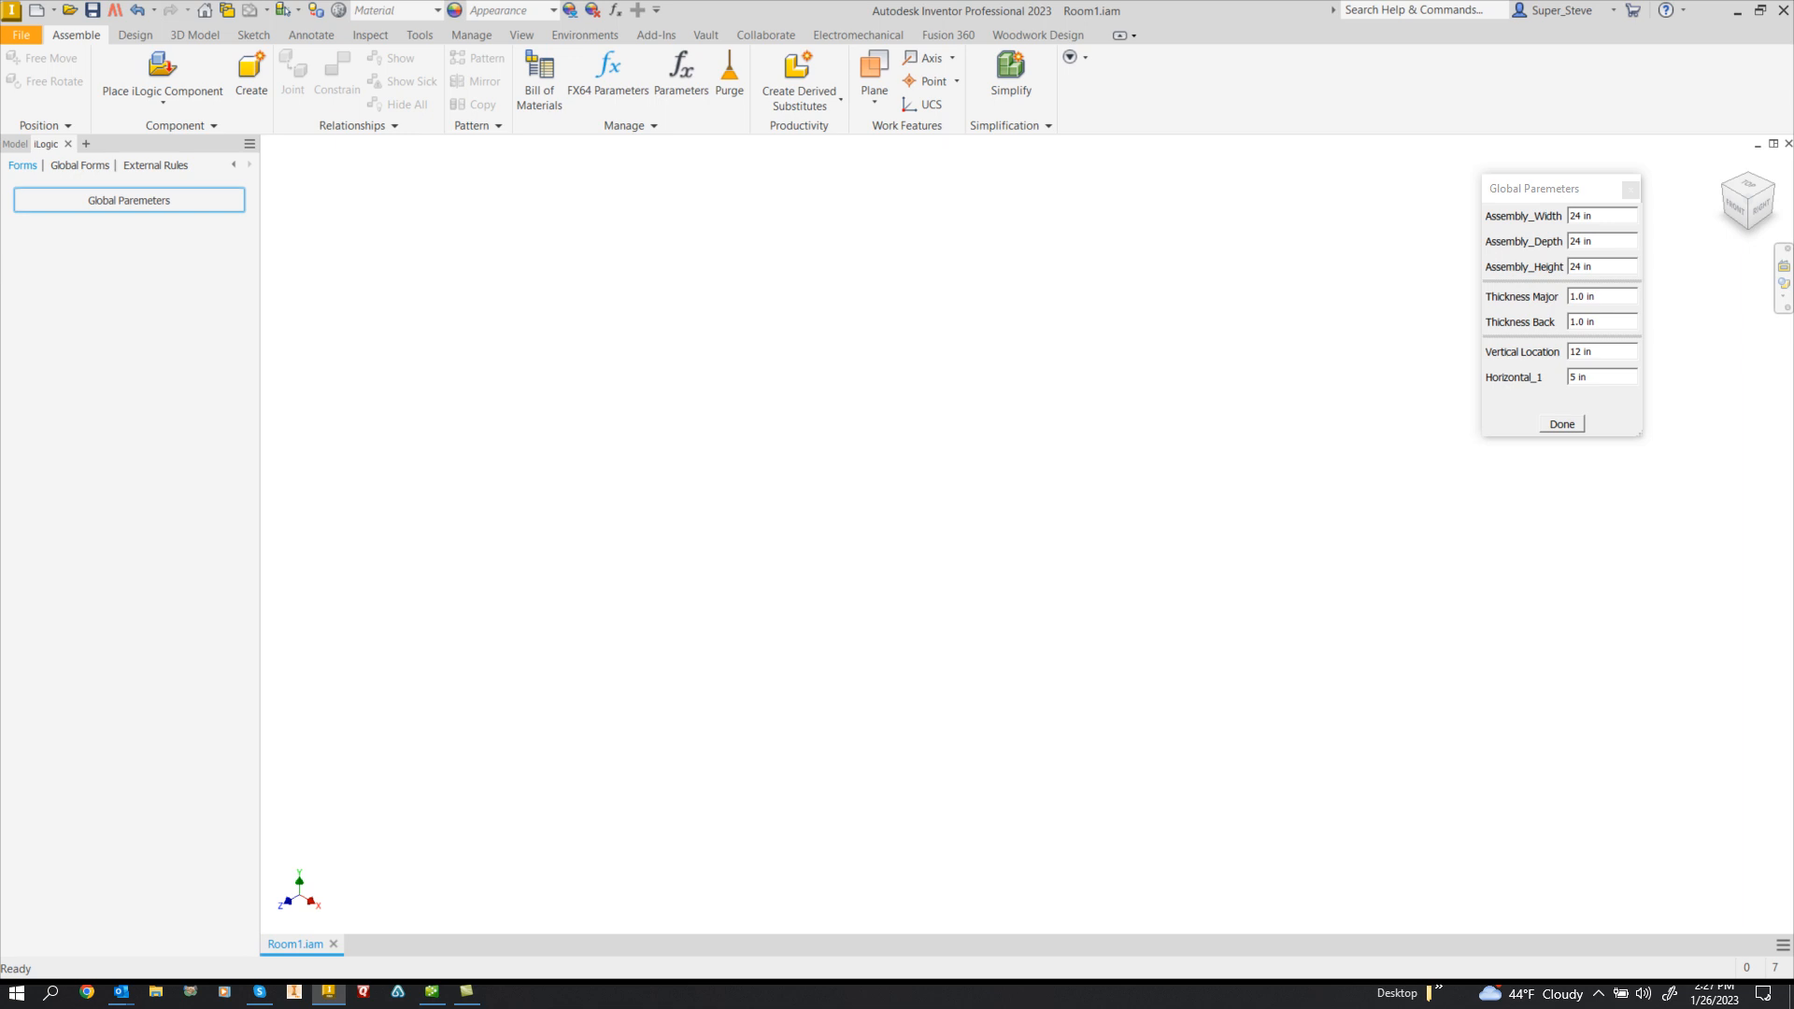
click(161, 67)
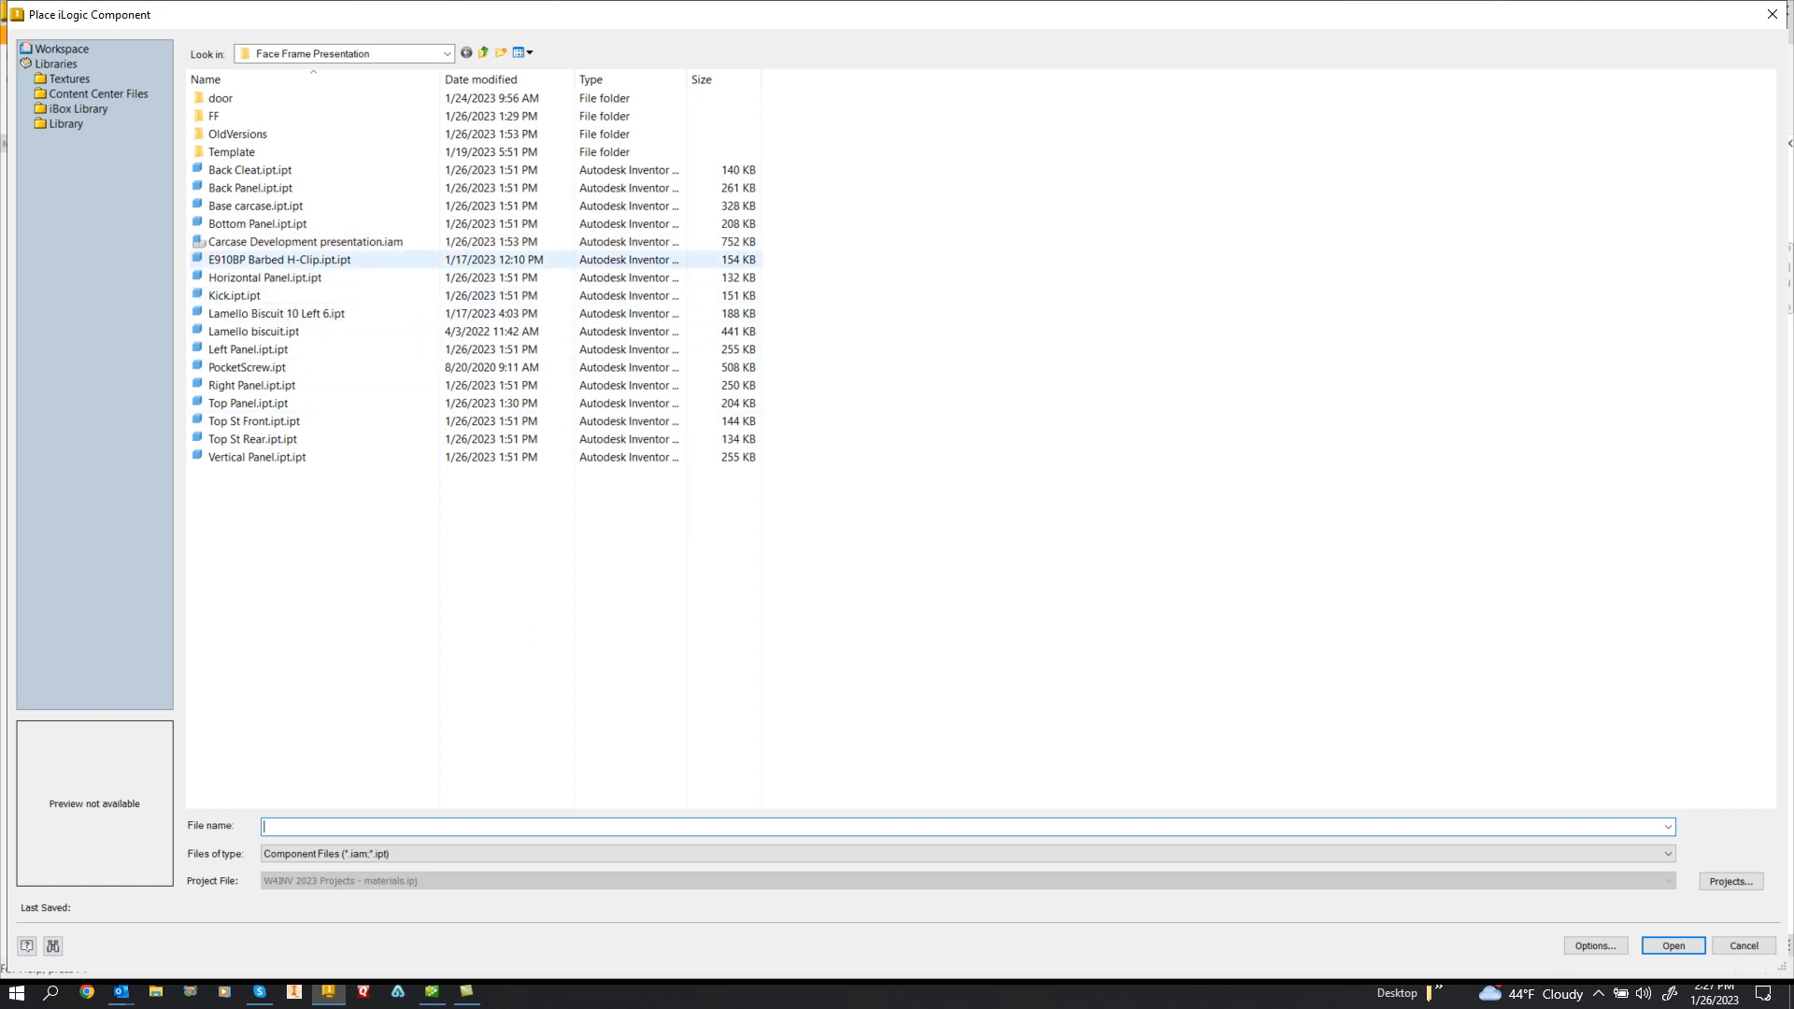
click(292, 242)
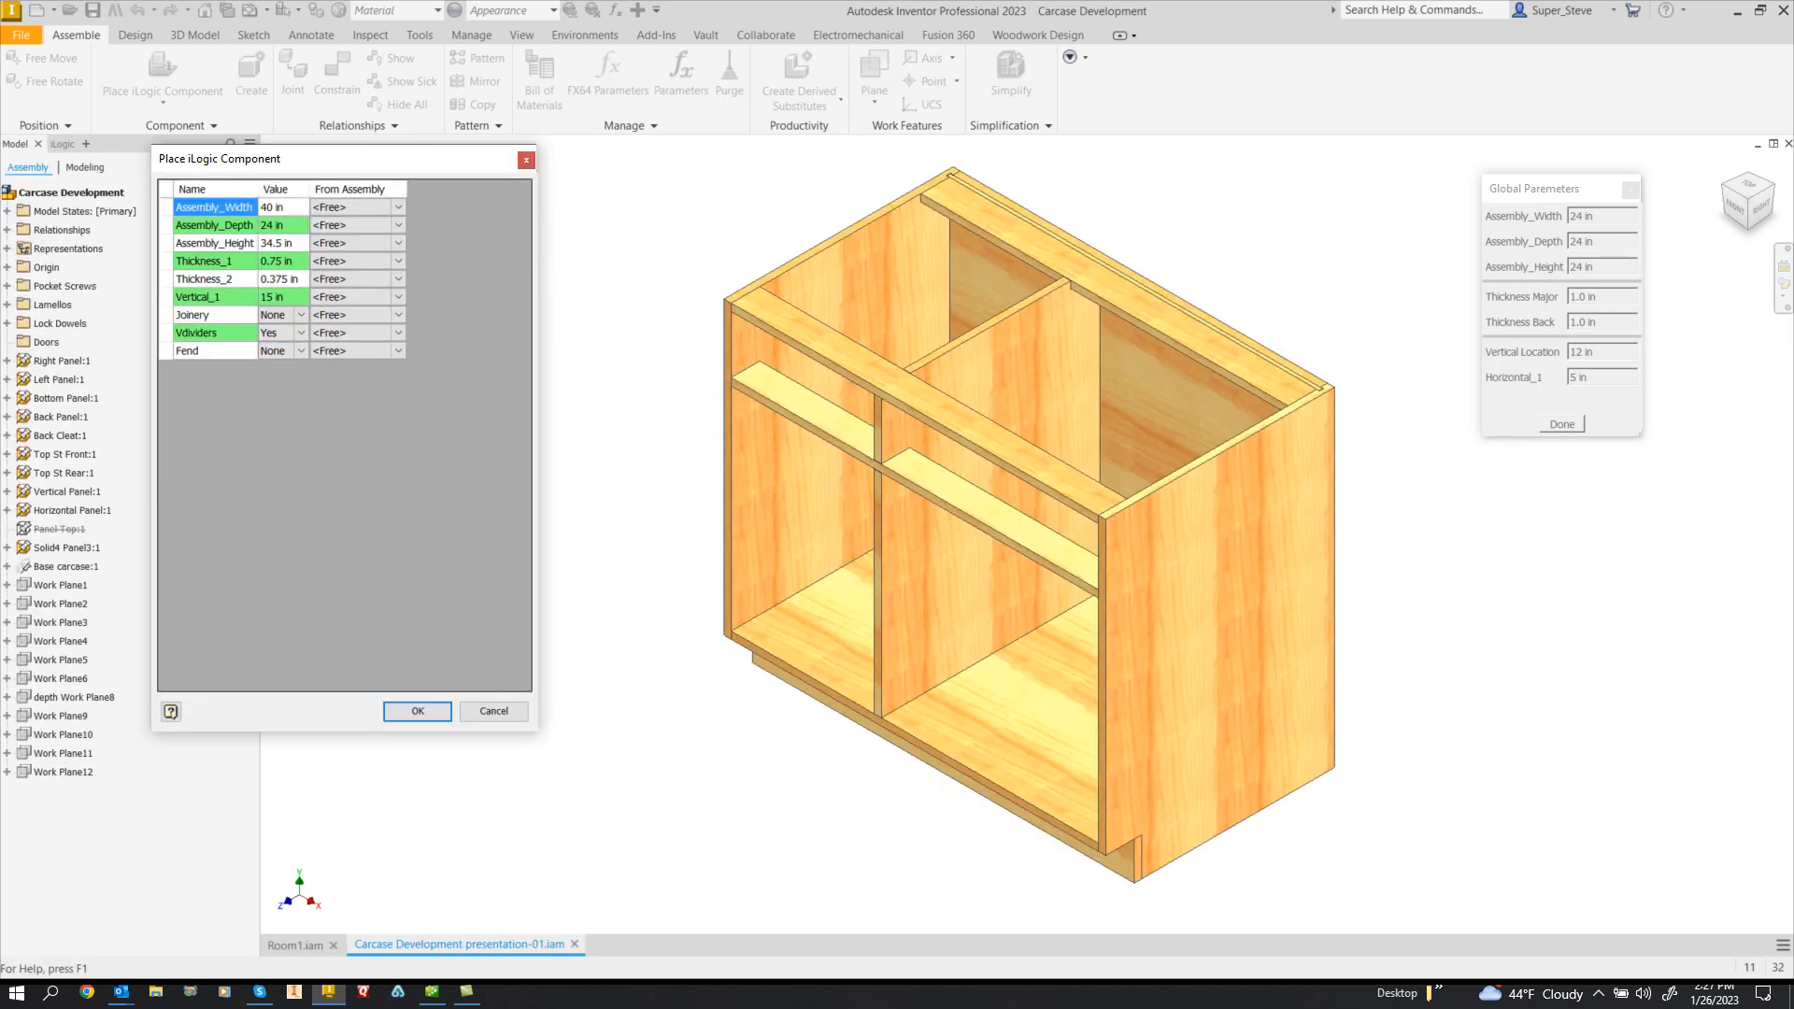
- Link the carcase's Assembly_Width to the room assembly's Assembly_Width parameter
drag(353, 160, 438, 242)
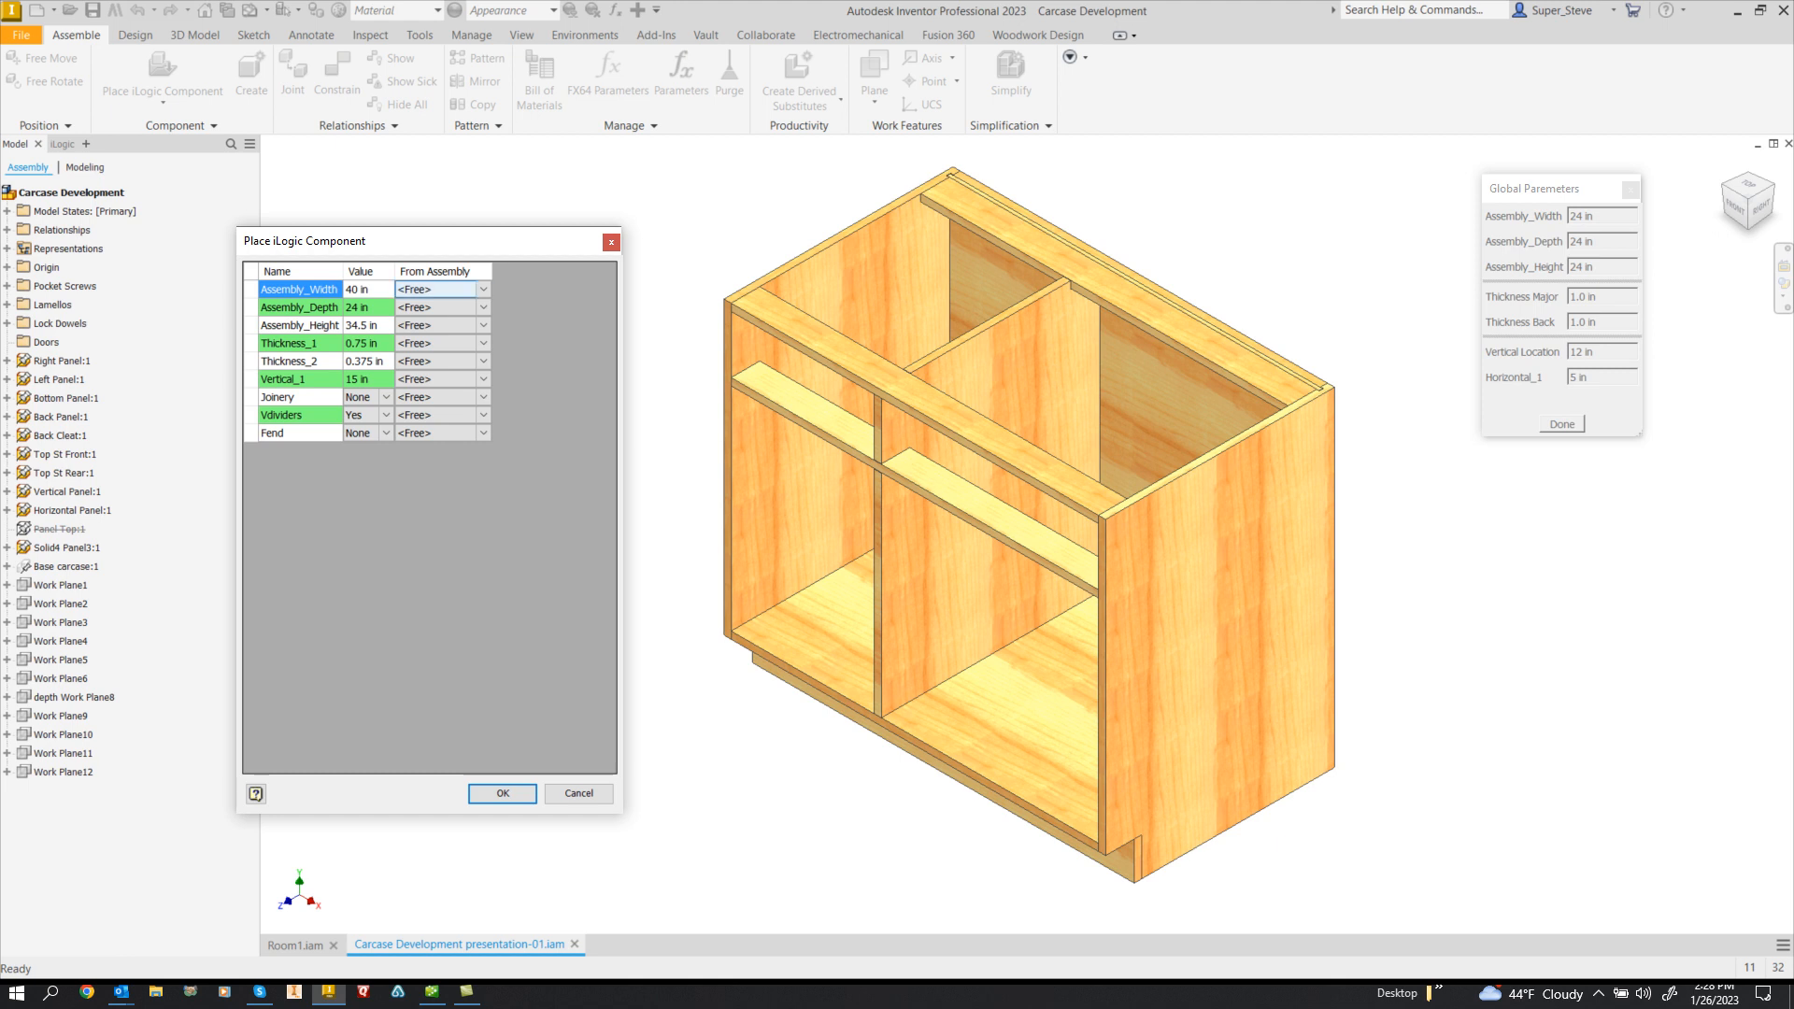
click(483, 289)
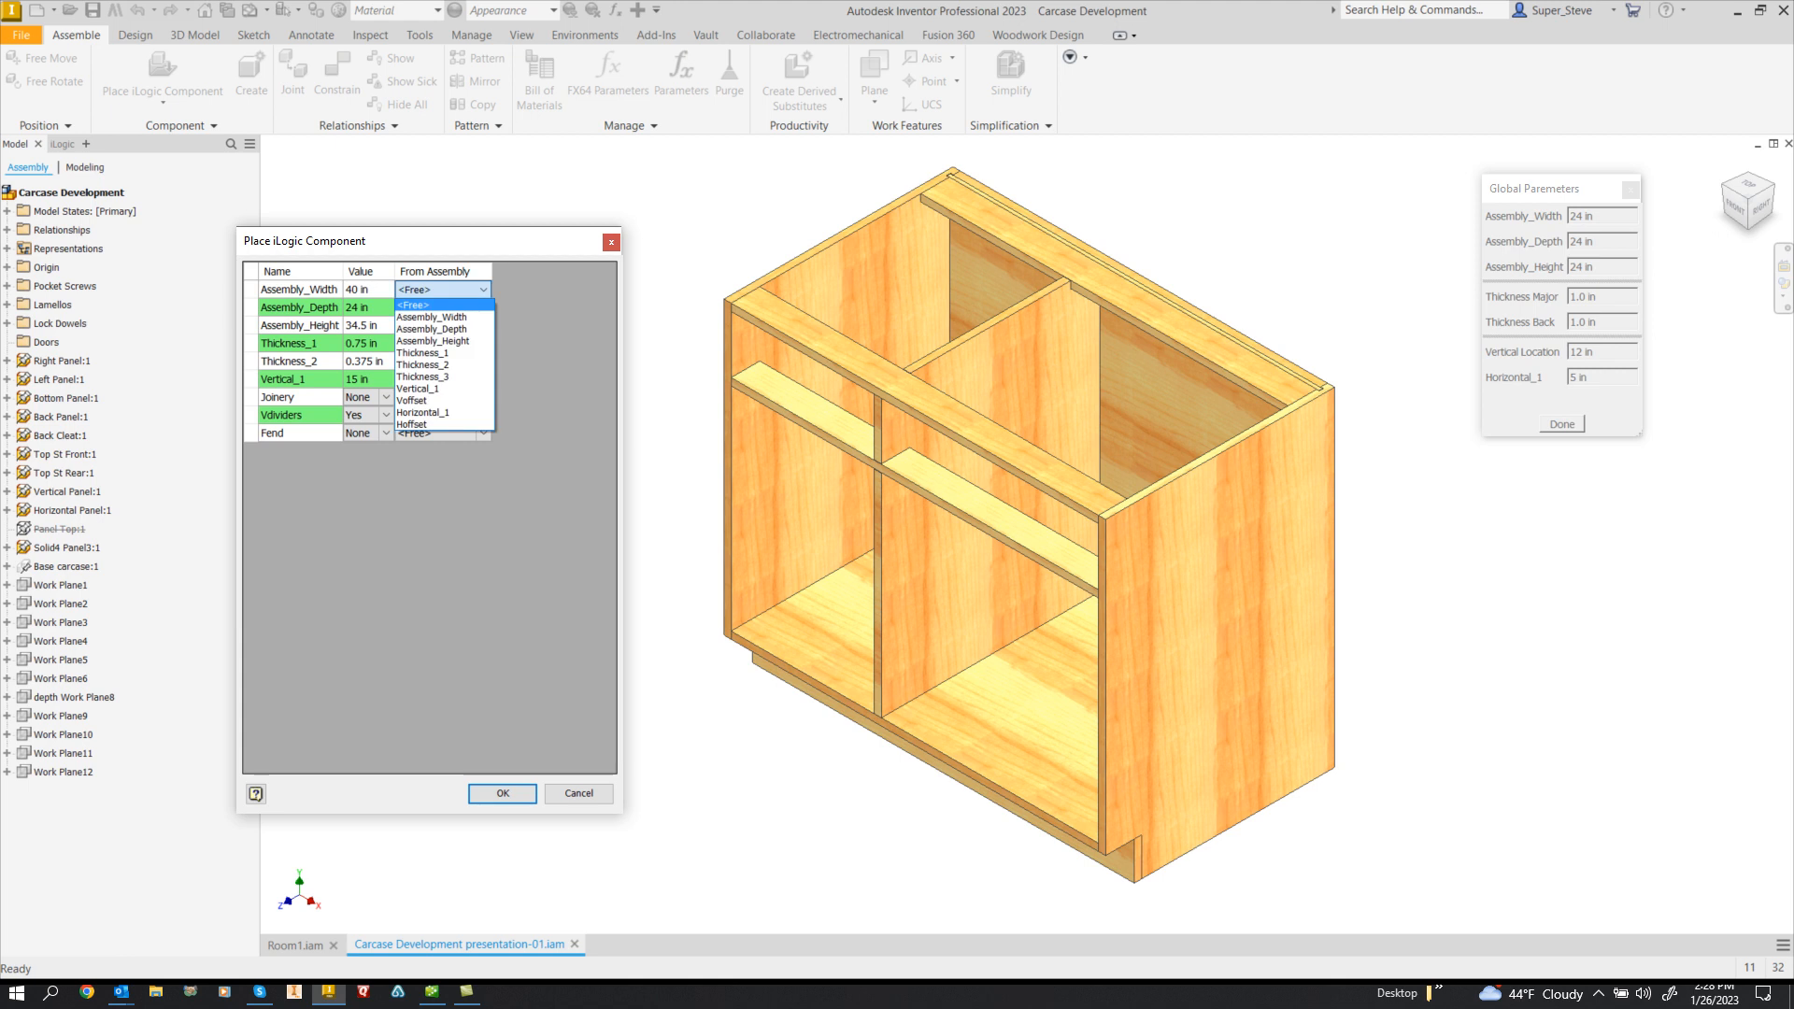
key(Up)
key(Up)
key(Up)
key(Up)
key(Up)
key(Up)
key(Up)
key(Up)
key(Up)
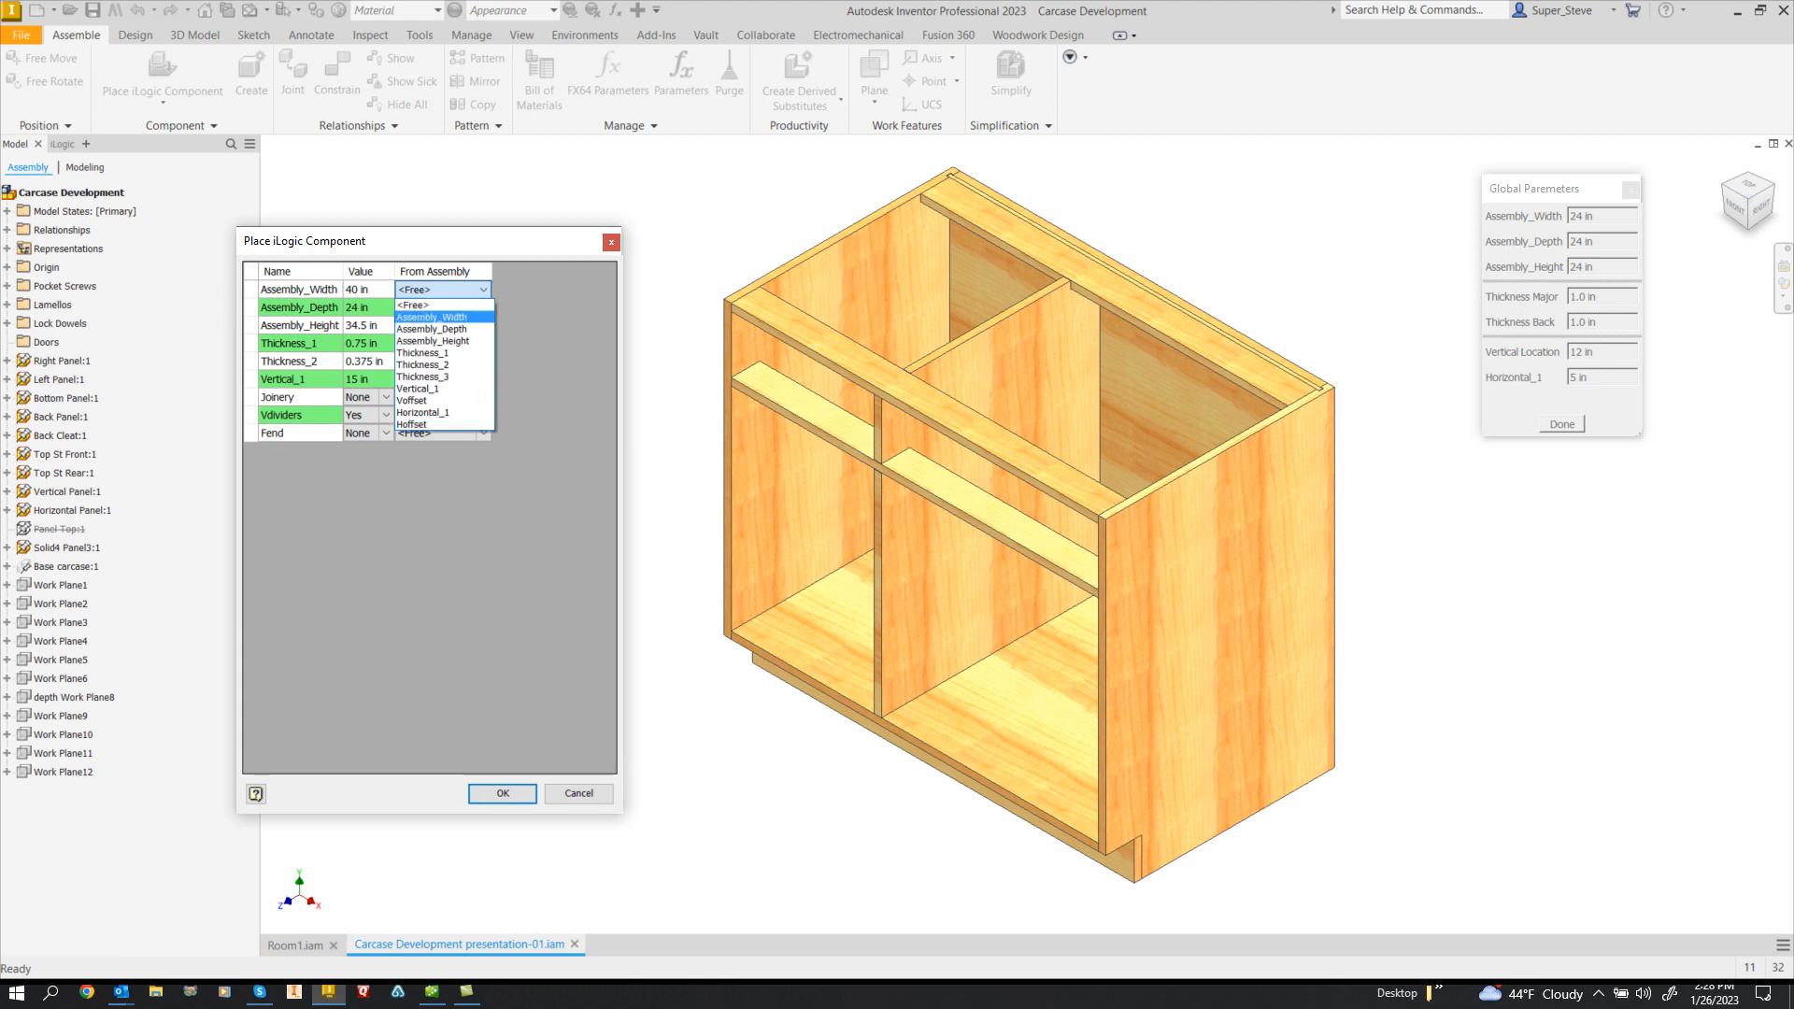
key(Return)
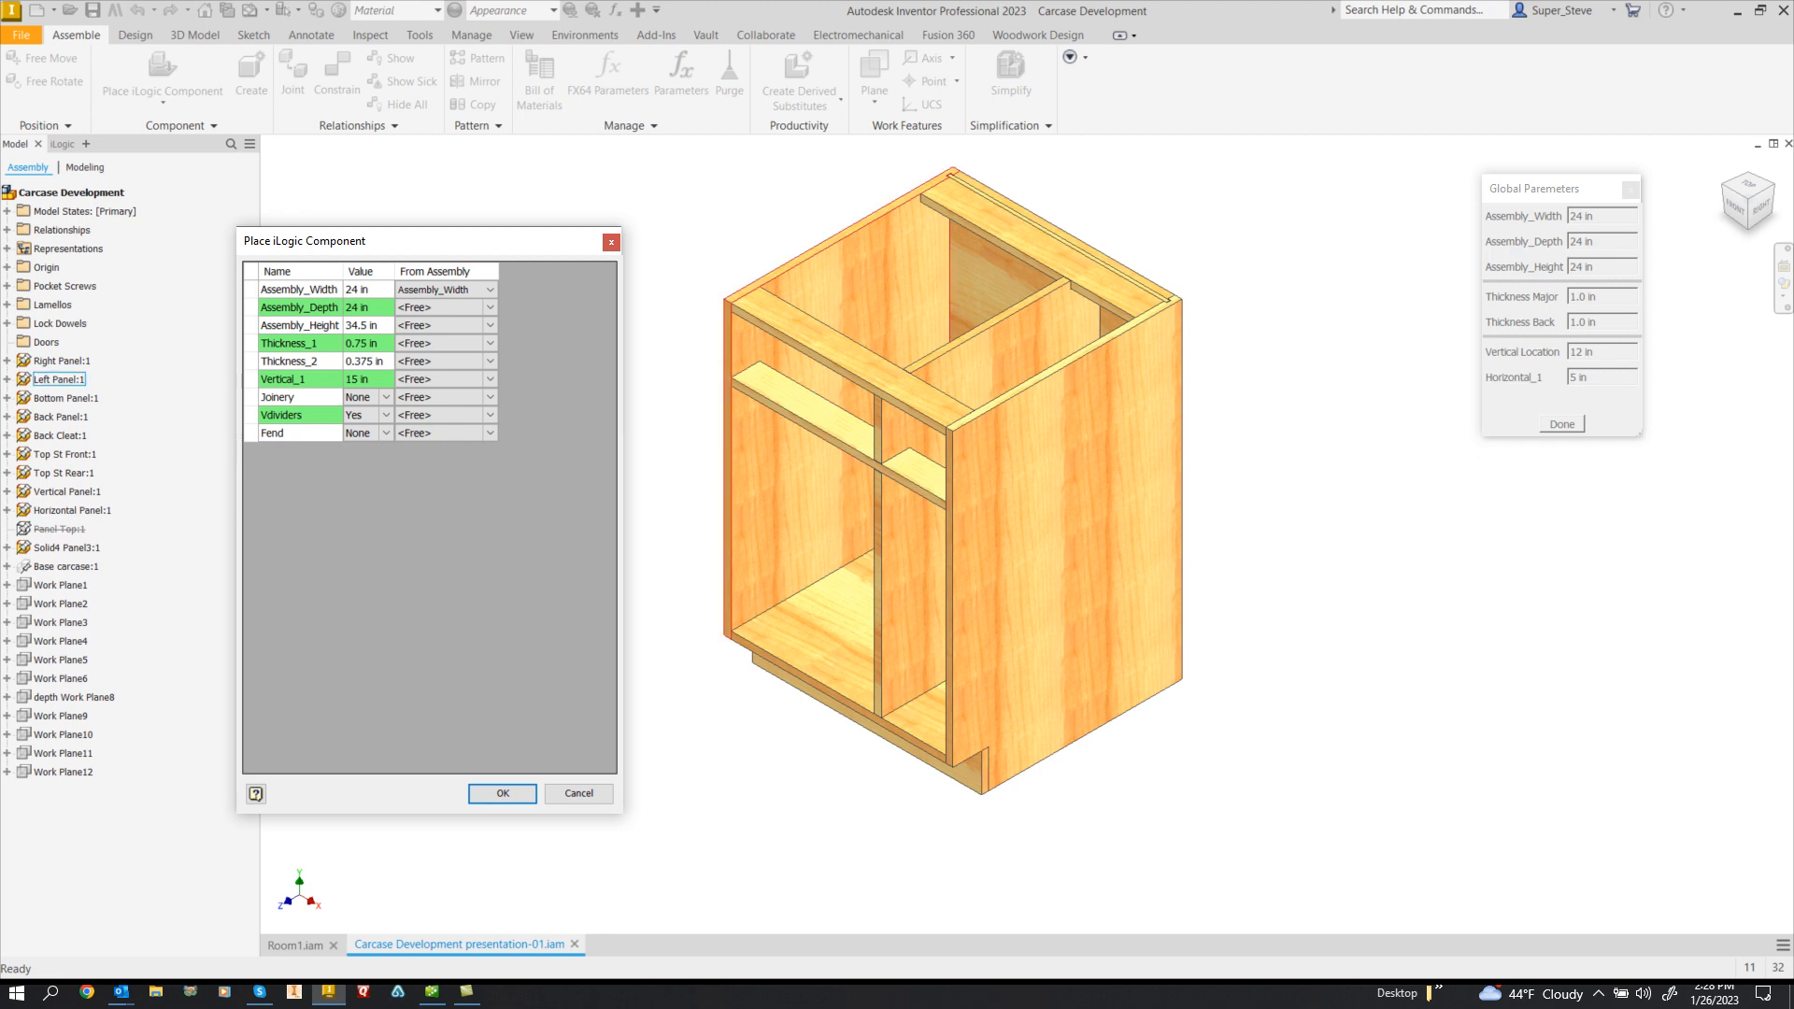
- Set the carcase's Assembly_Depth to 18 in, leaving it free of any room assembly parameter
click(370, 307)
drag(372, 307, 351, 307)
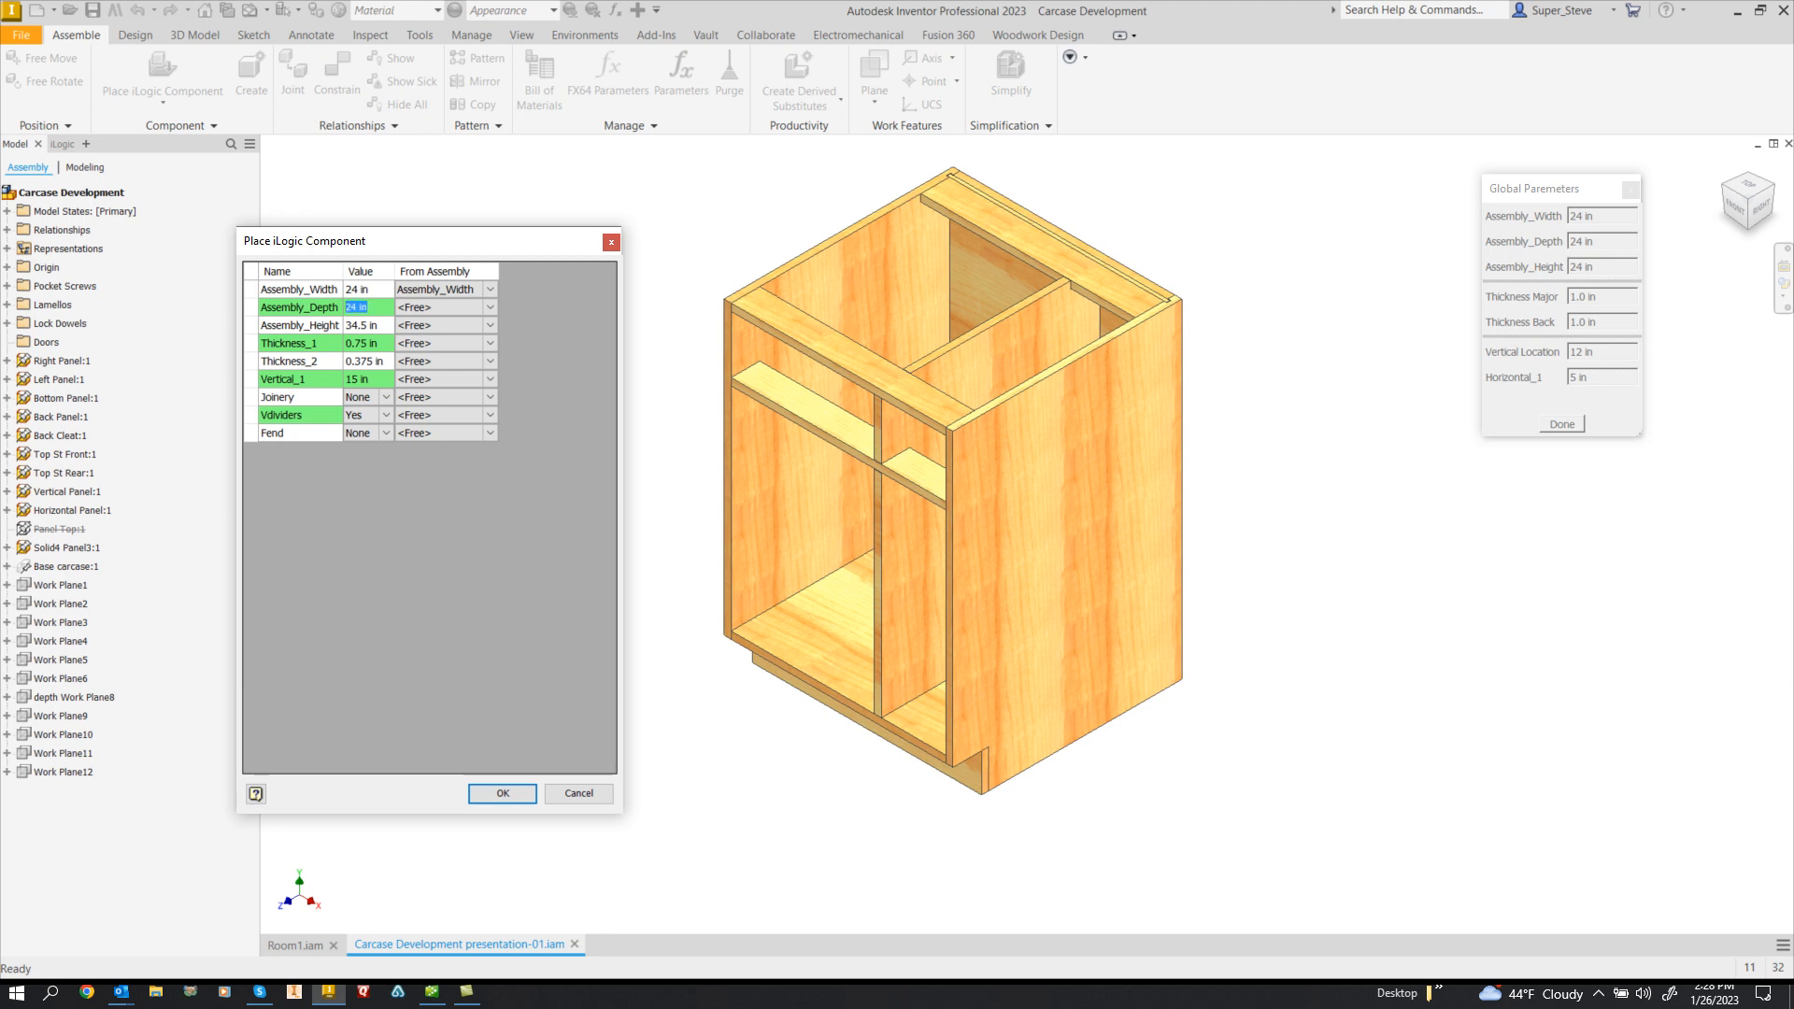
text(18)
key(Tab)
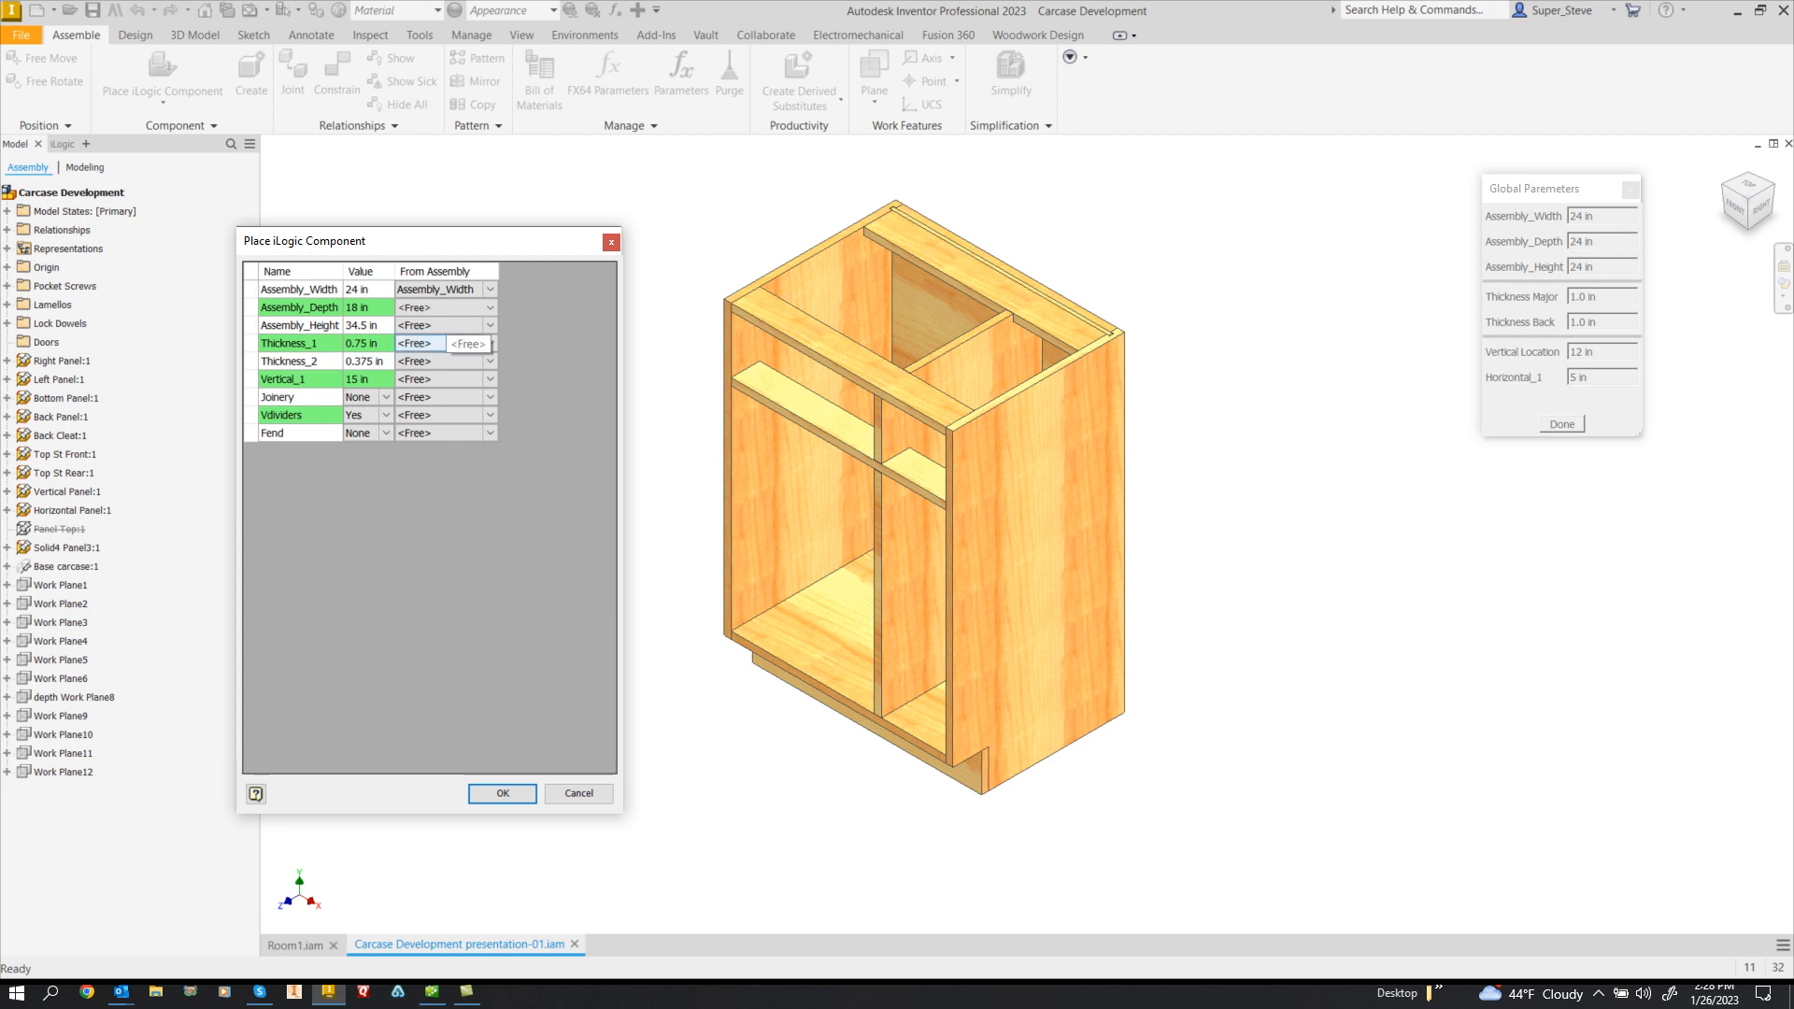
- Link the carcase's Thickness_1 and Thickness_2 to the room assembly parameters of the same names
click(439, 343)
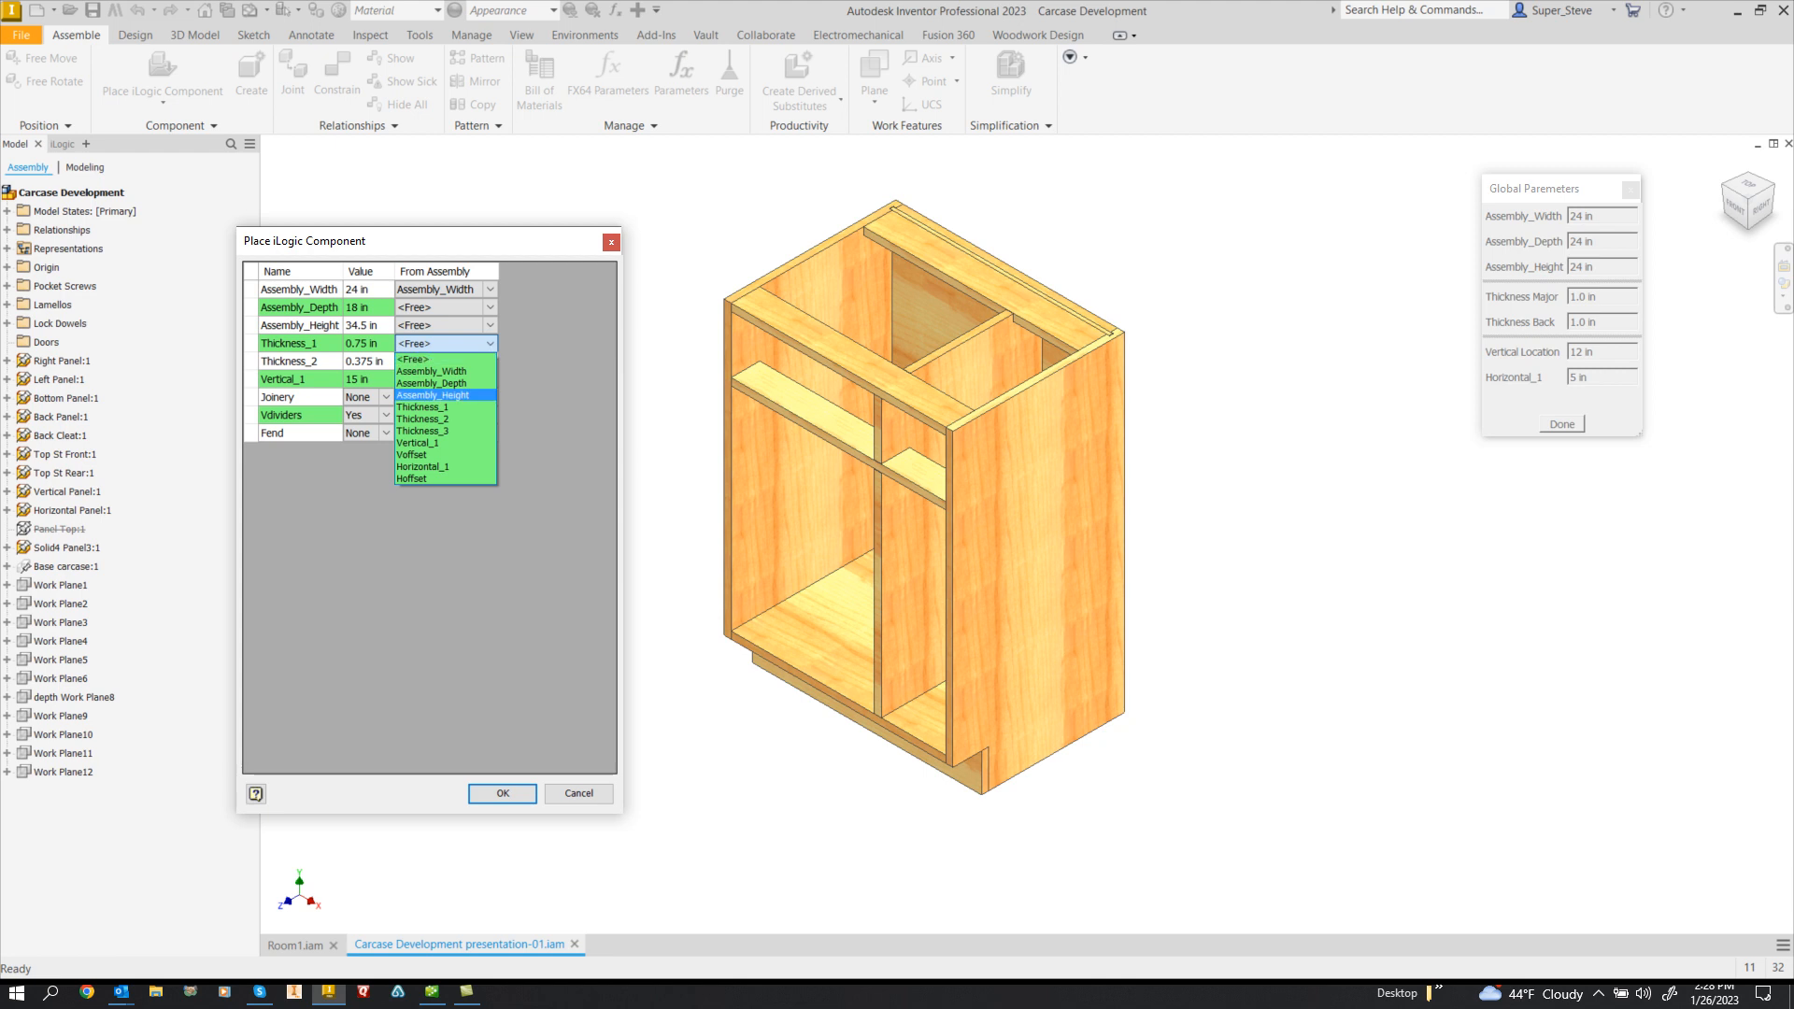
click(422, 406)
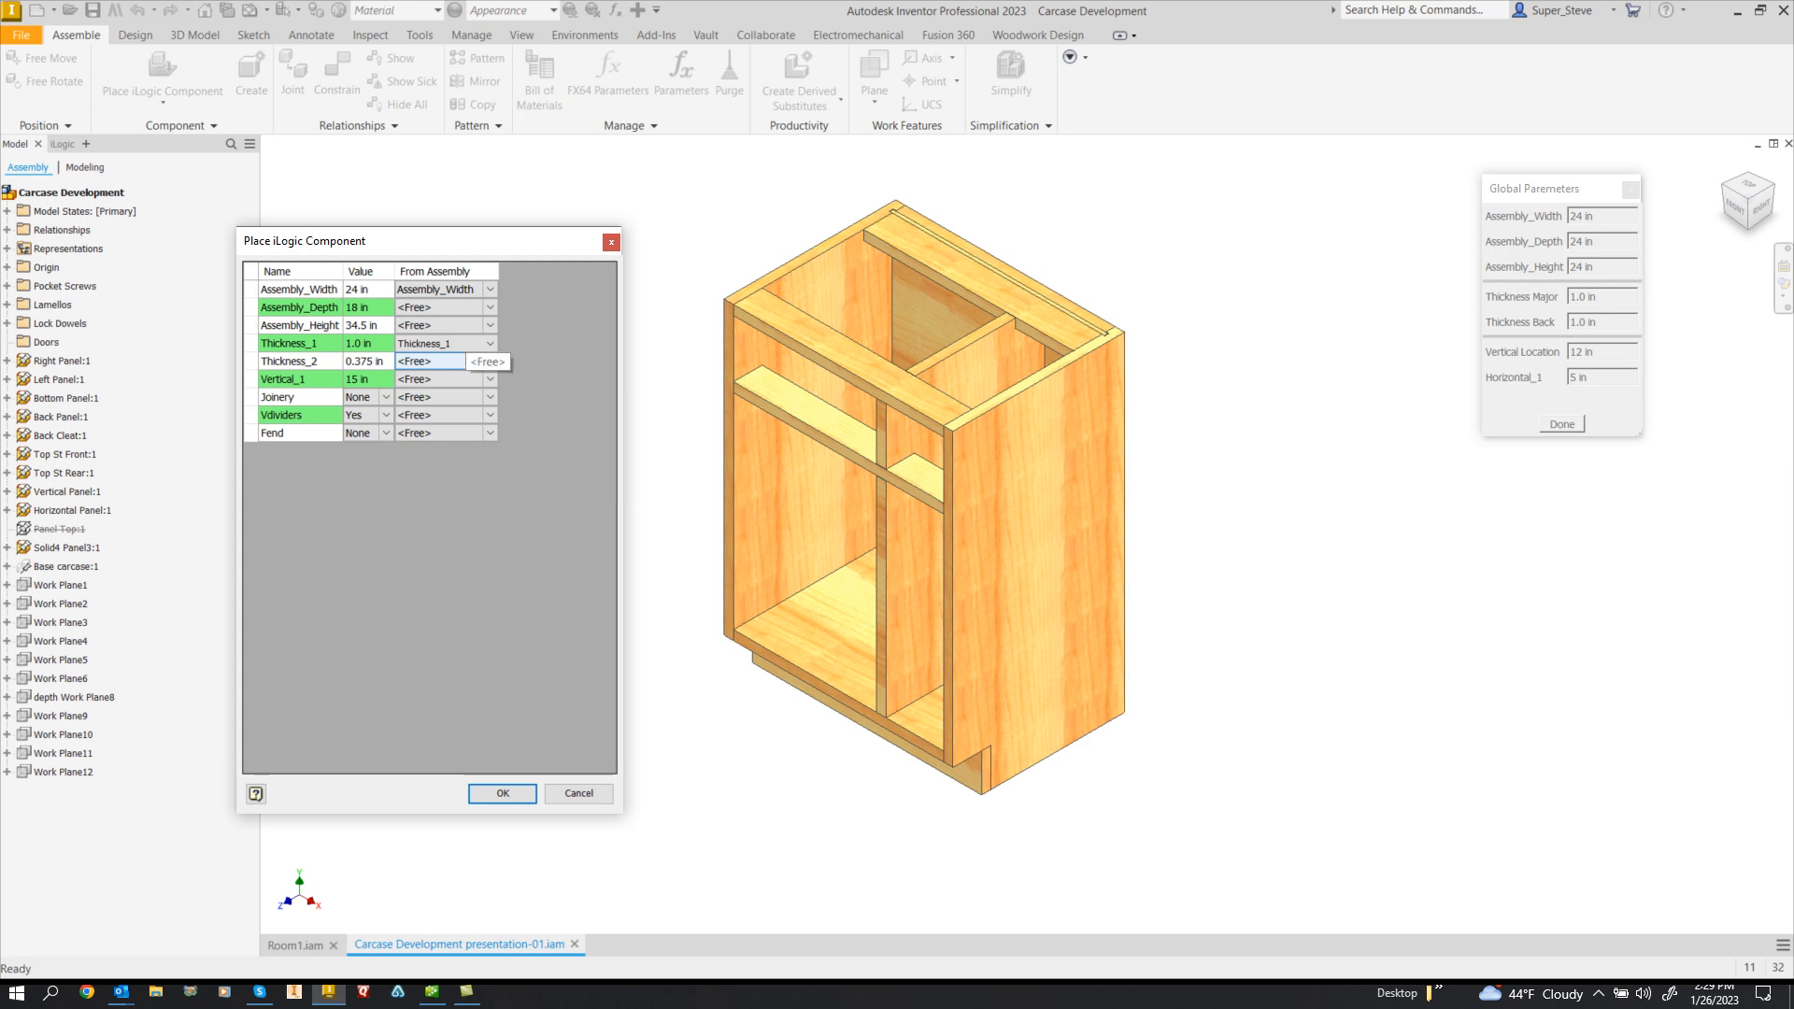
click(453, 362)
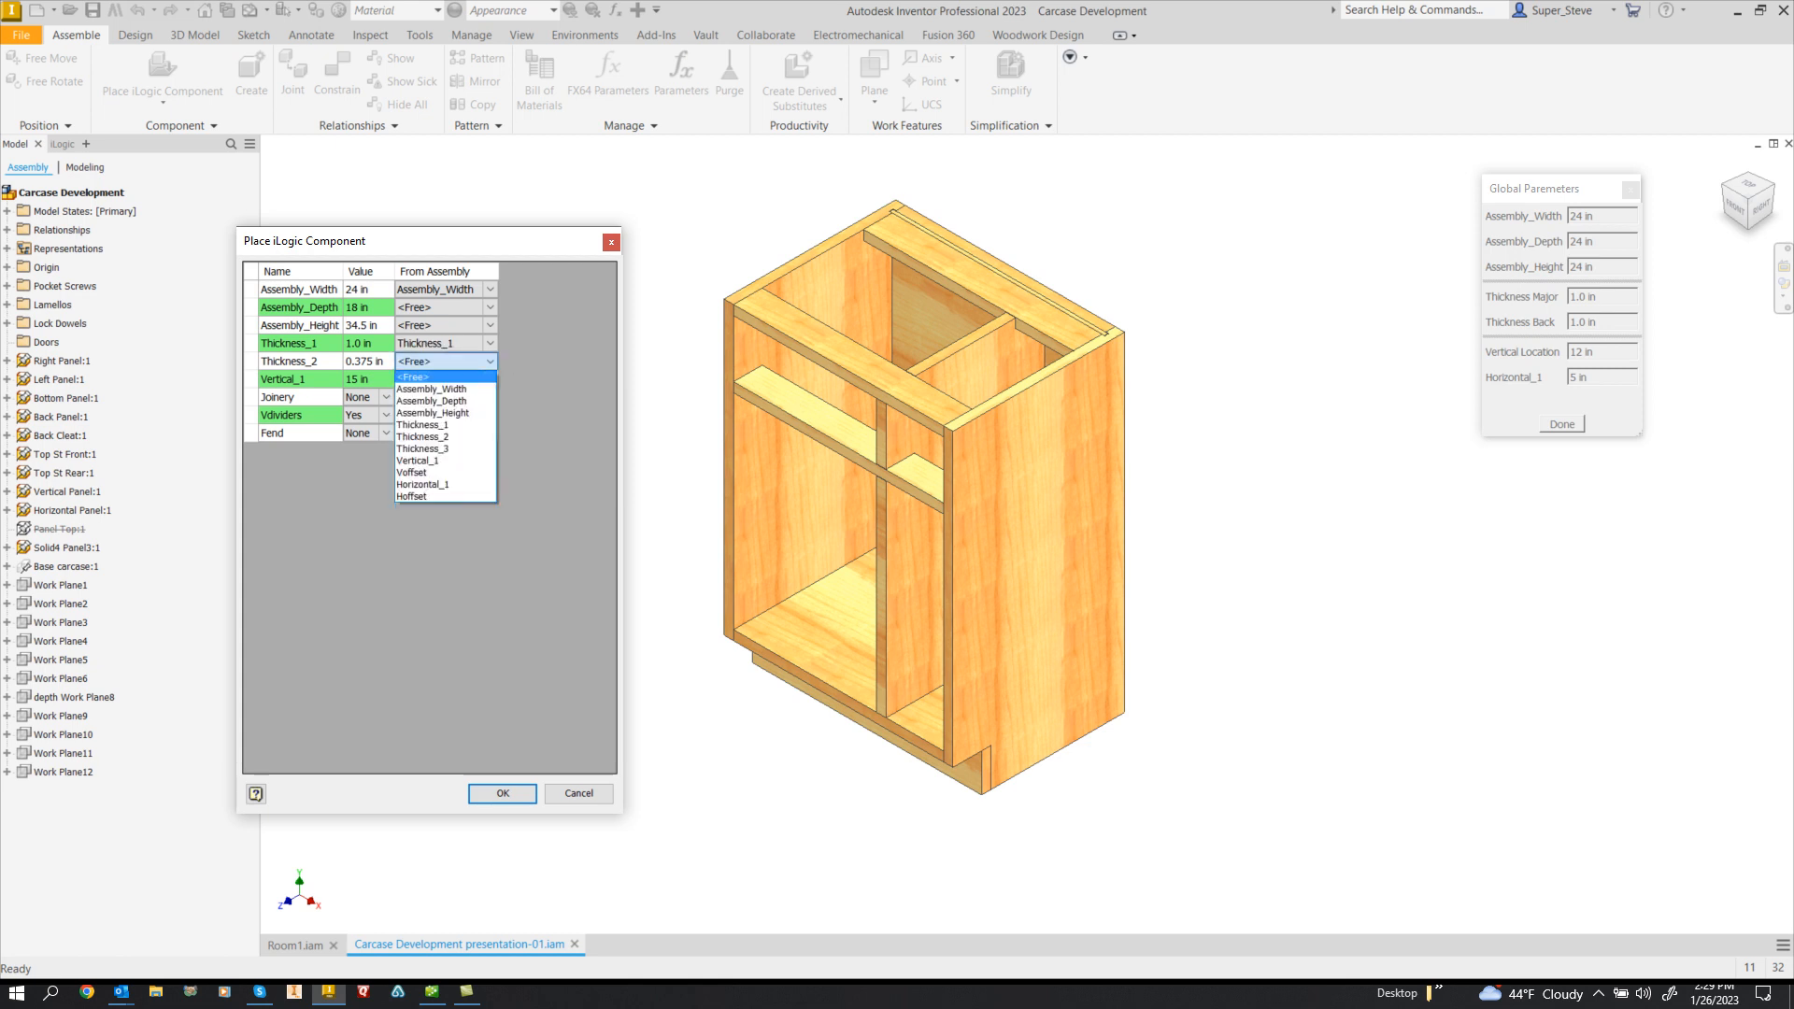
click(422, 437)
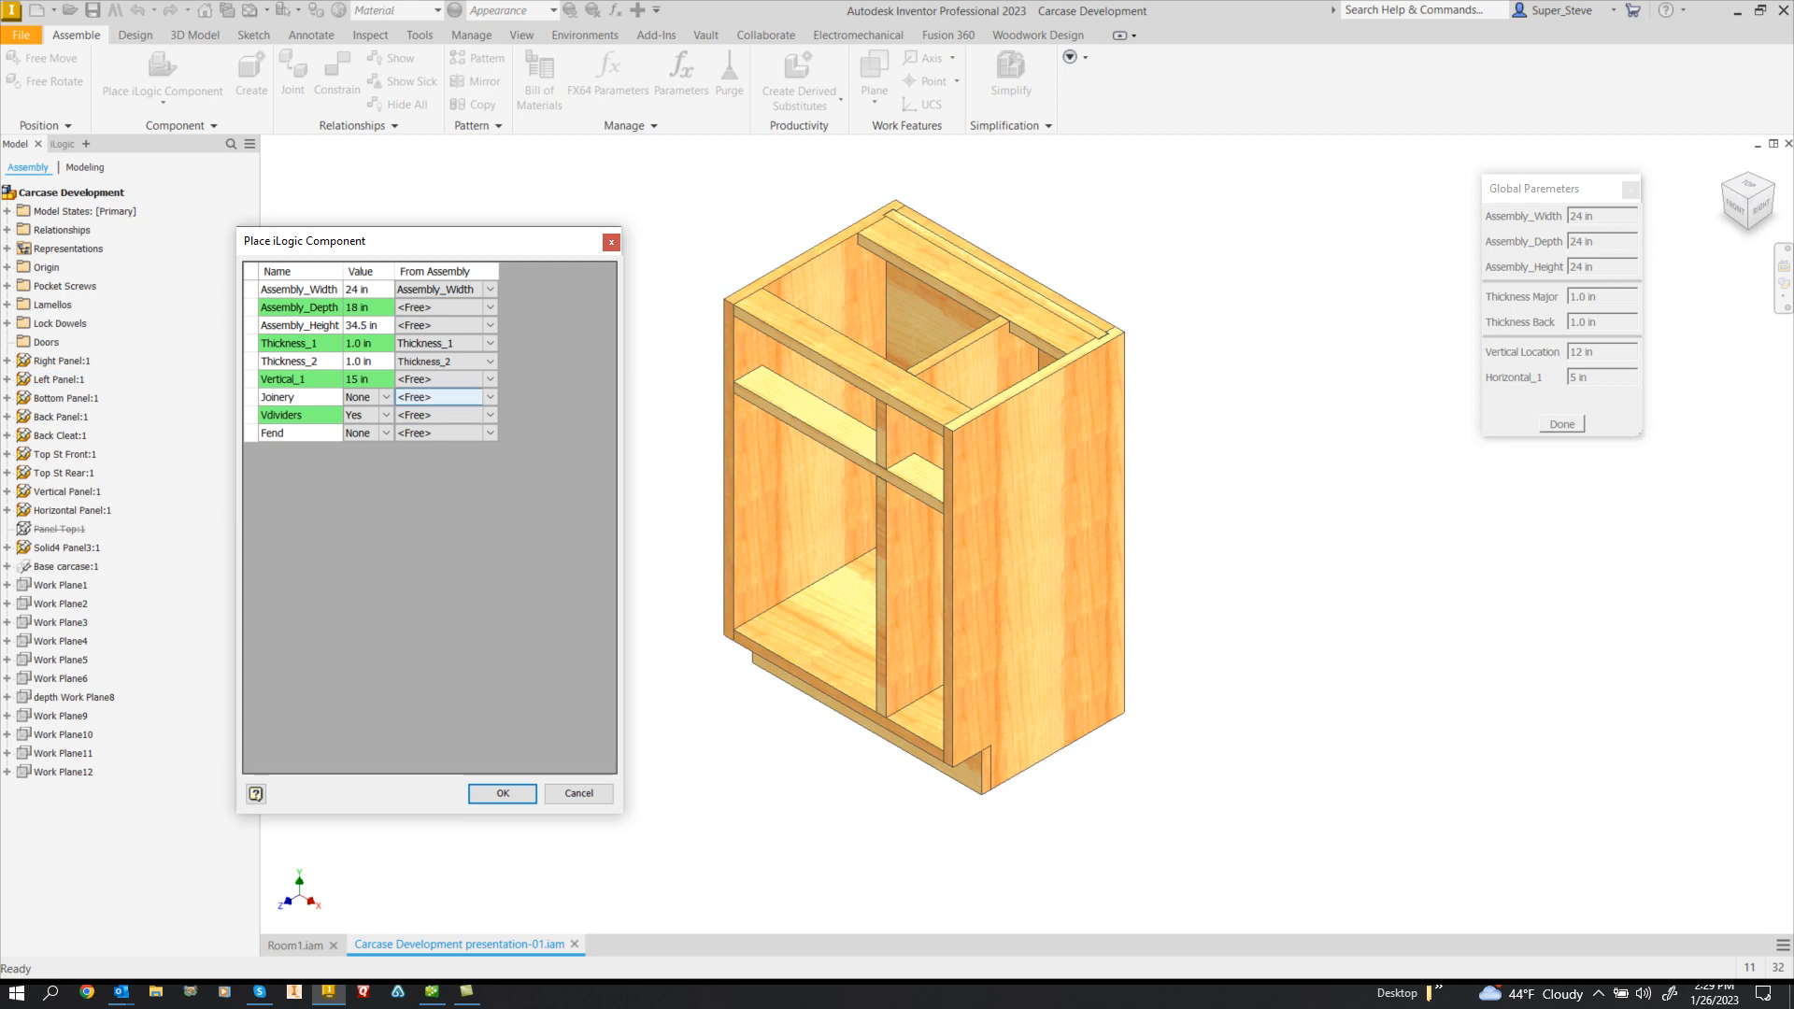
- Set the carcase's Vertical_1 location to 12 in and choose Yes for Vdividers
click(370, 380)
drag(370, 379, 345, 379)
text(121)
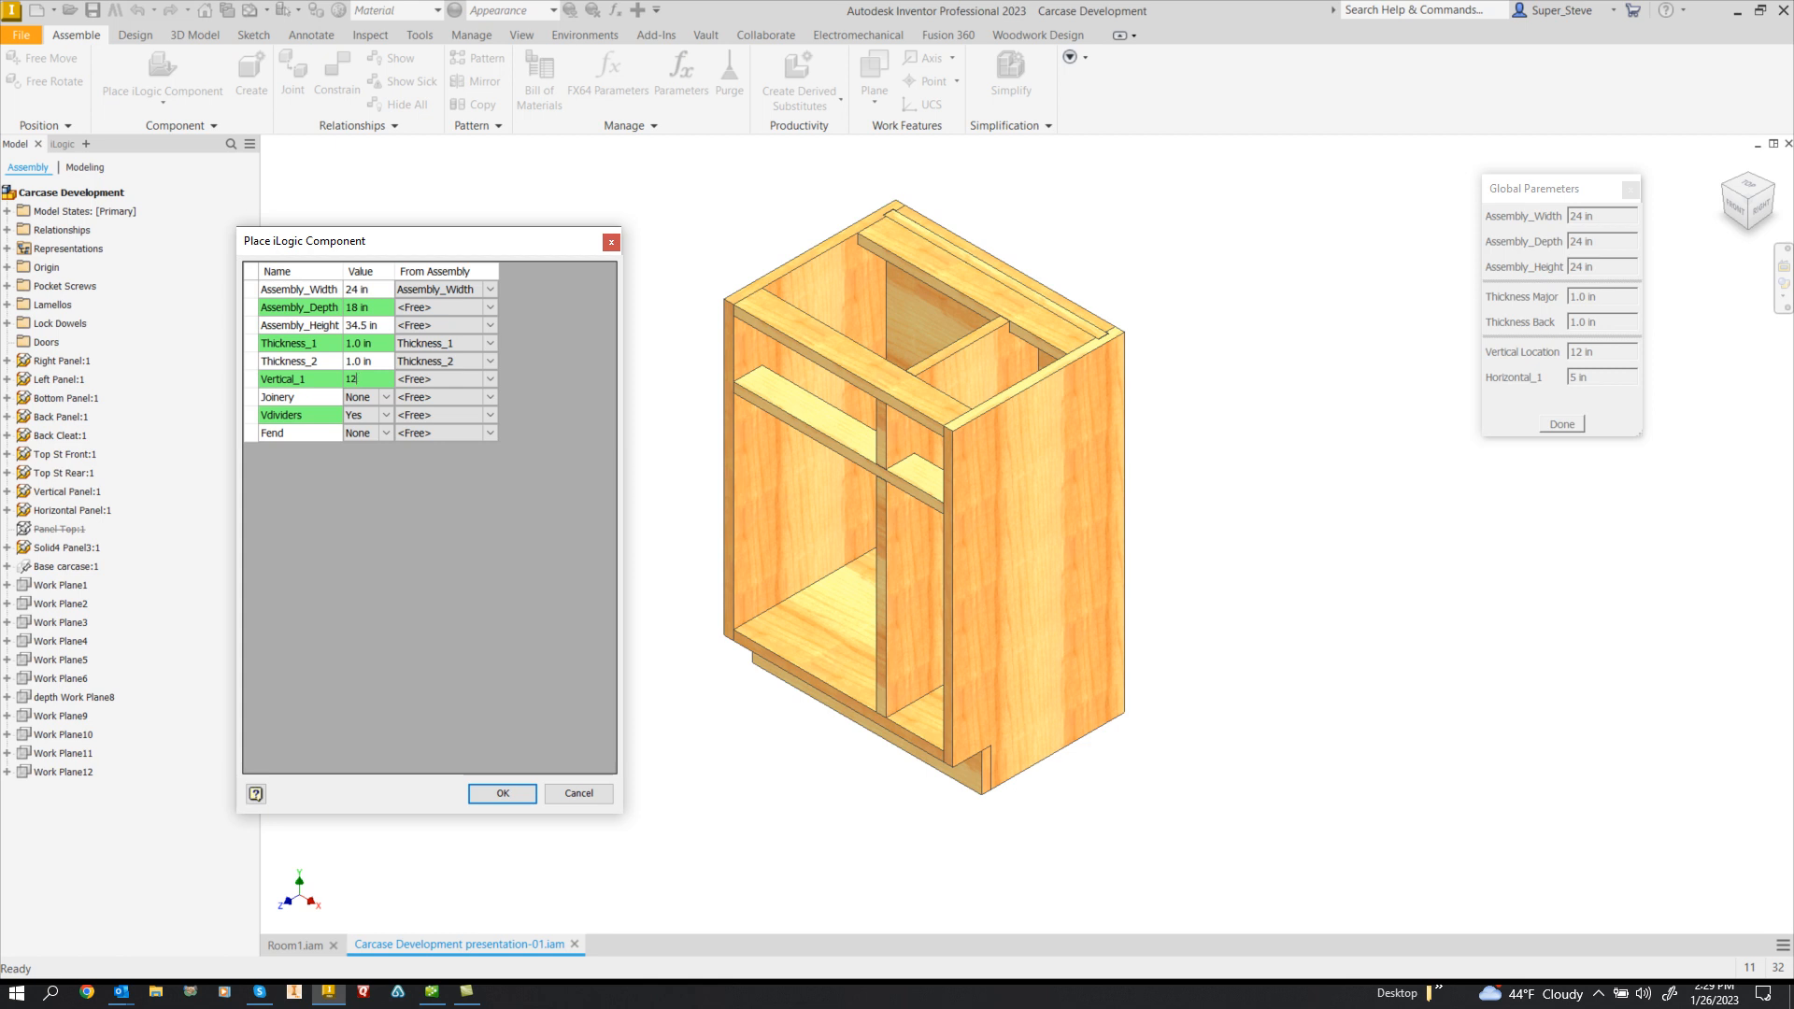
key(Return)
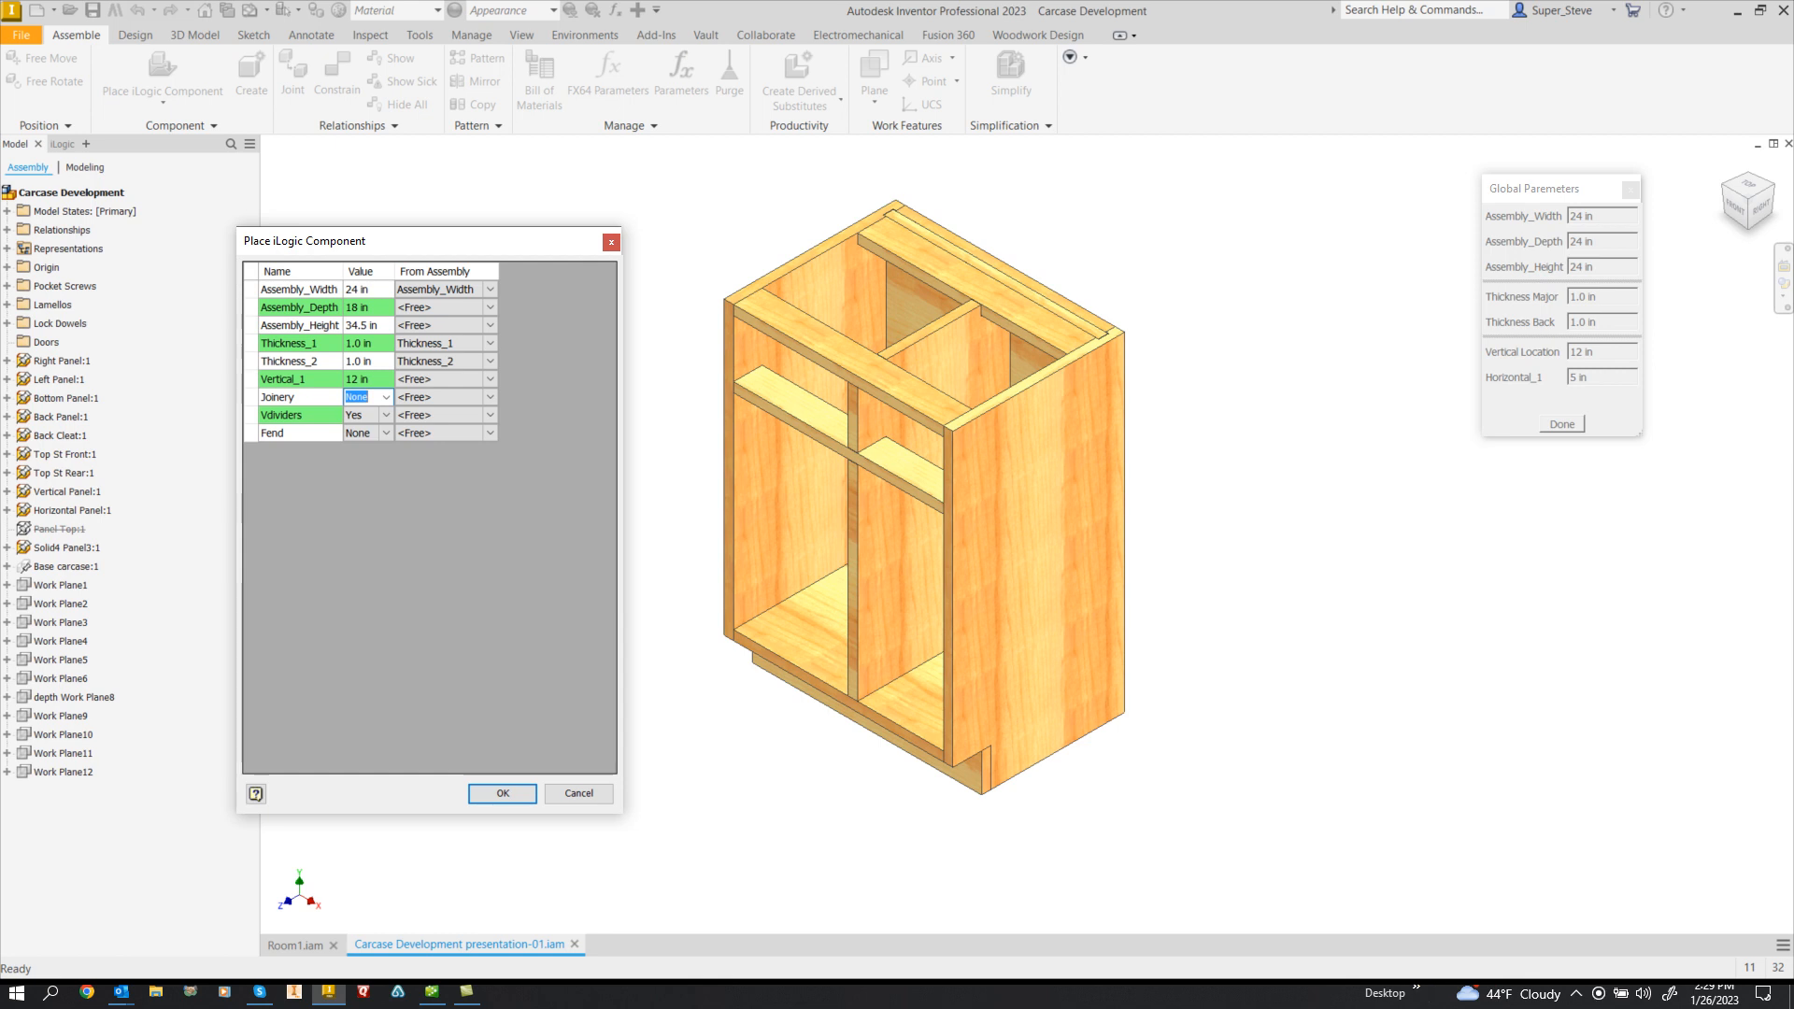
click(386, 415)
click(359, 431)
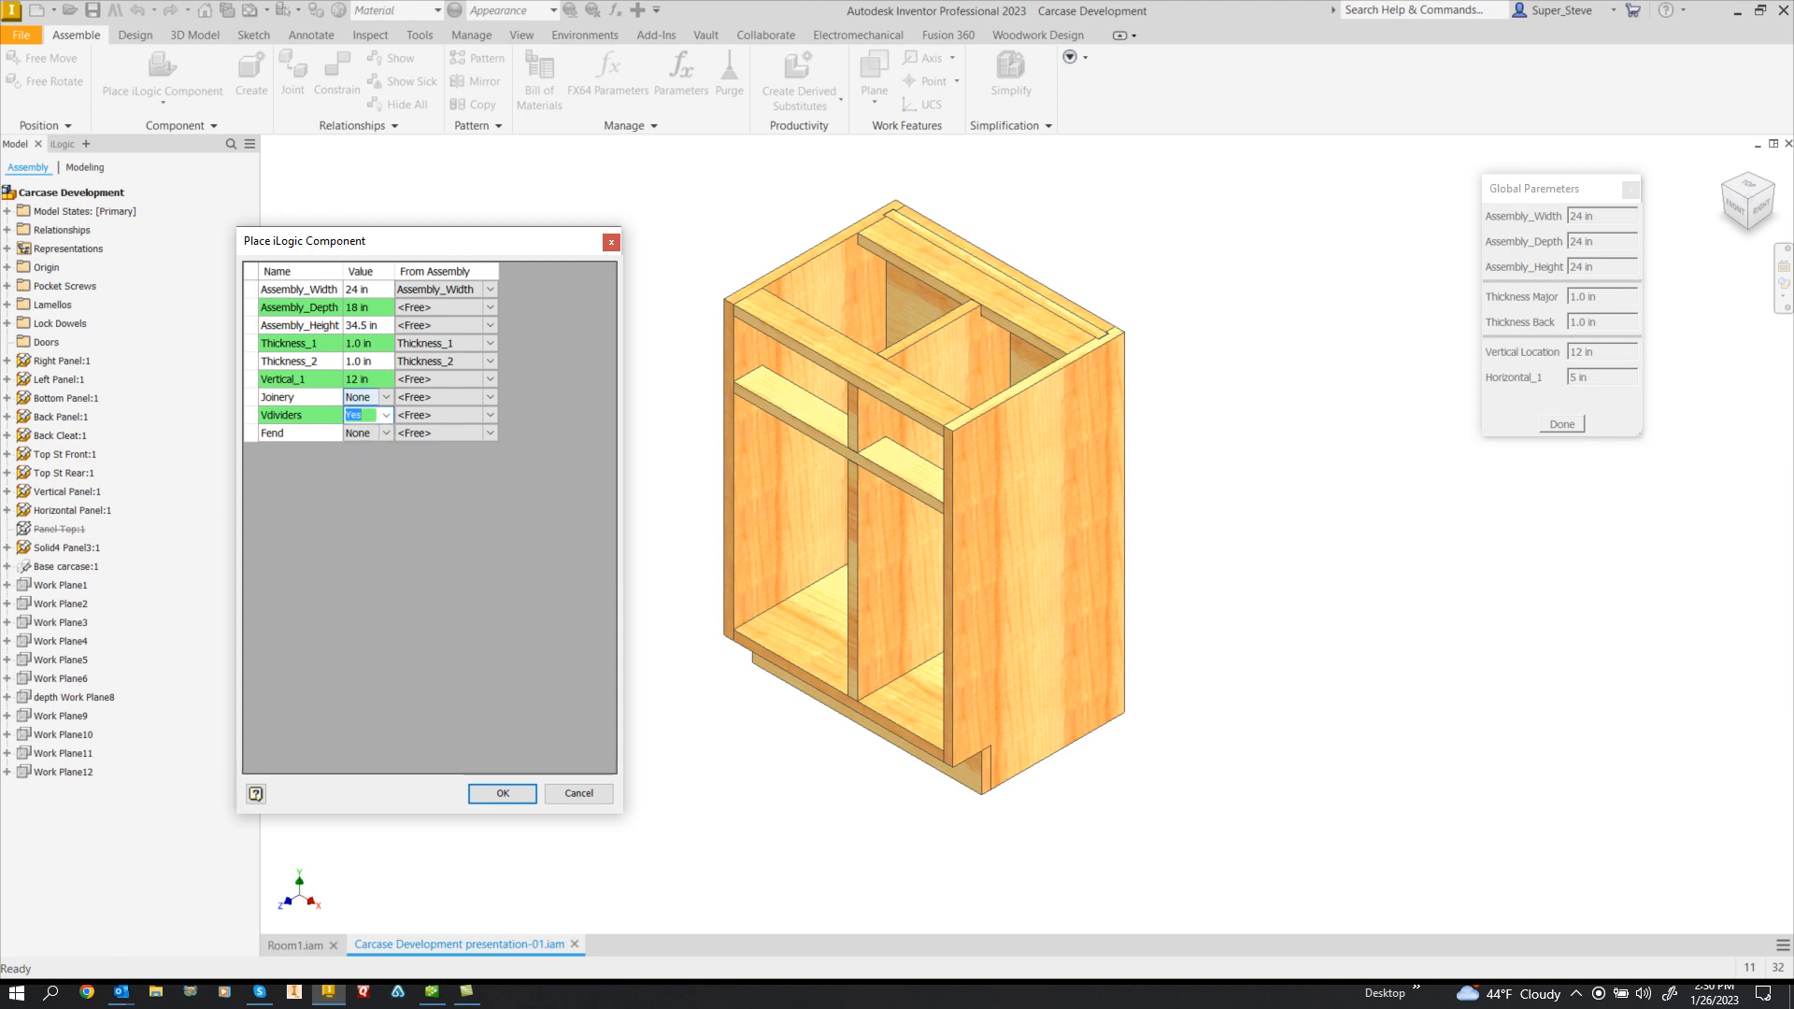
- Choose Biscuits as the carcase's Joinery, accept the parameters and place a single instance in the Room1 assembly
click(386, 397)
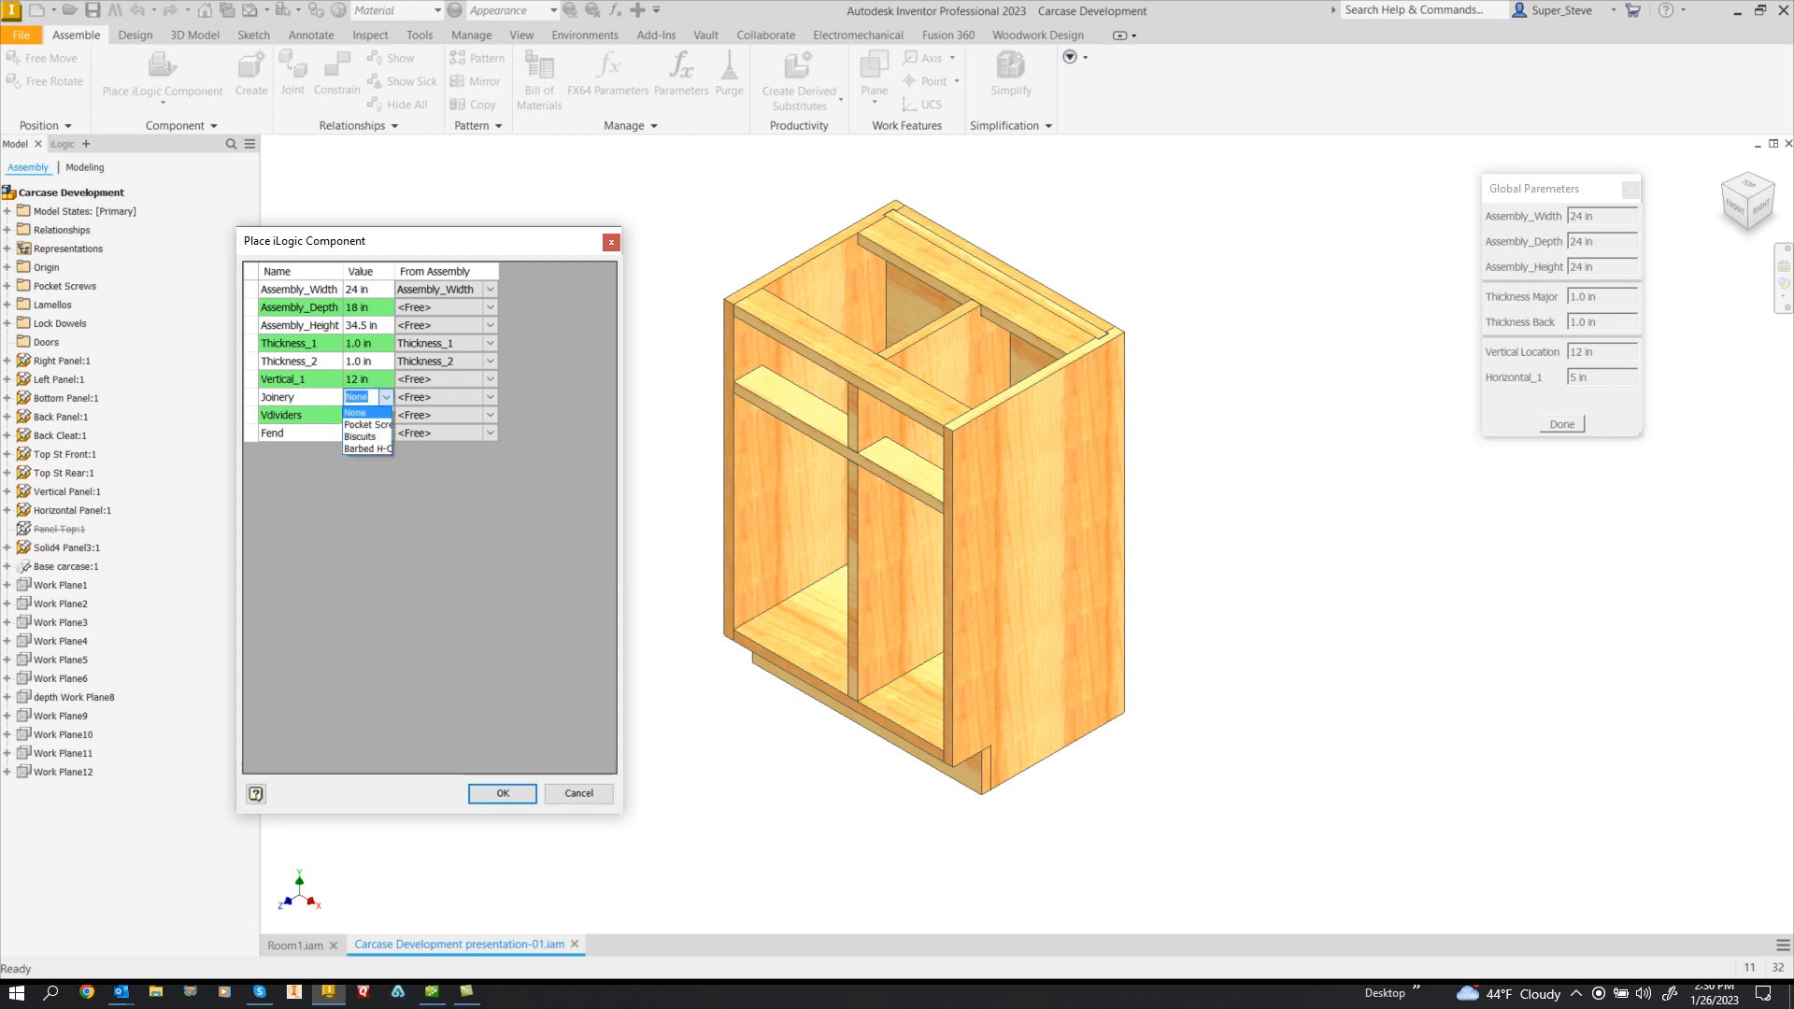
click(363, 437)
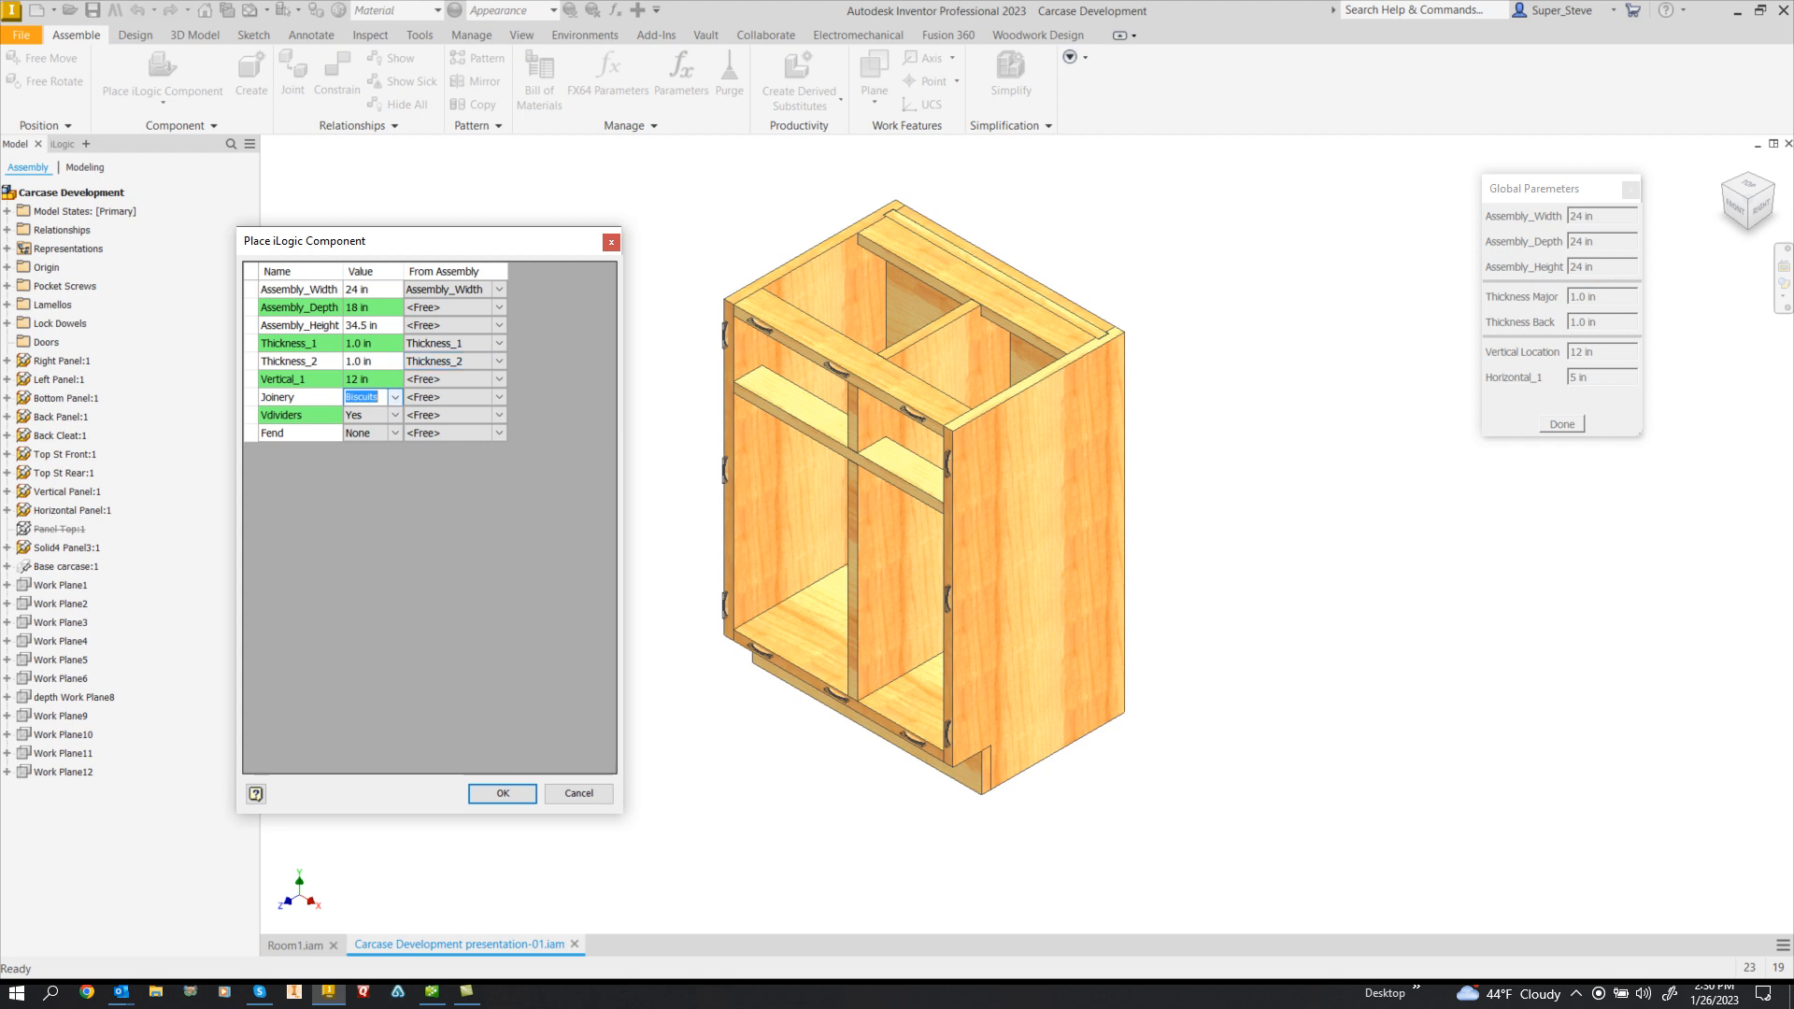
click(503, 794)
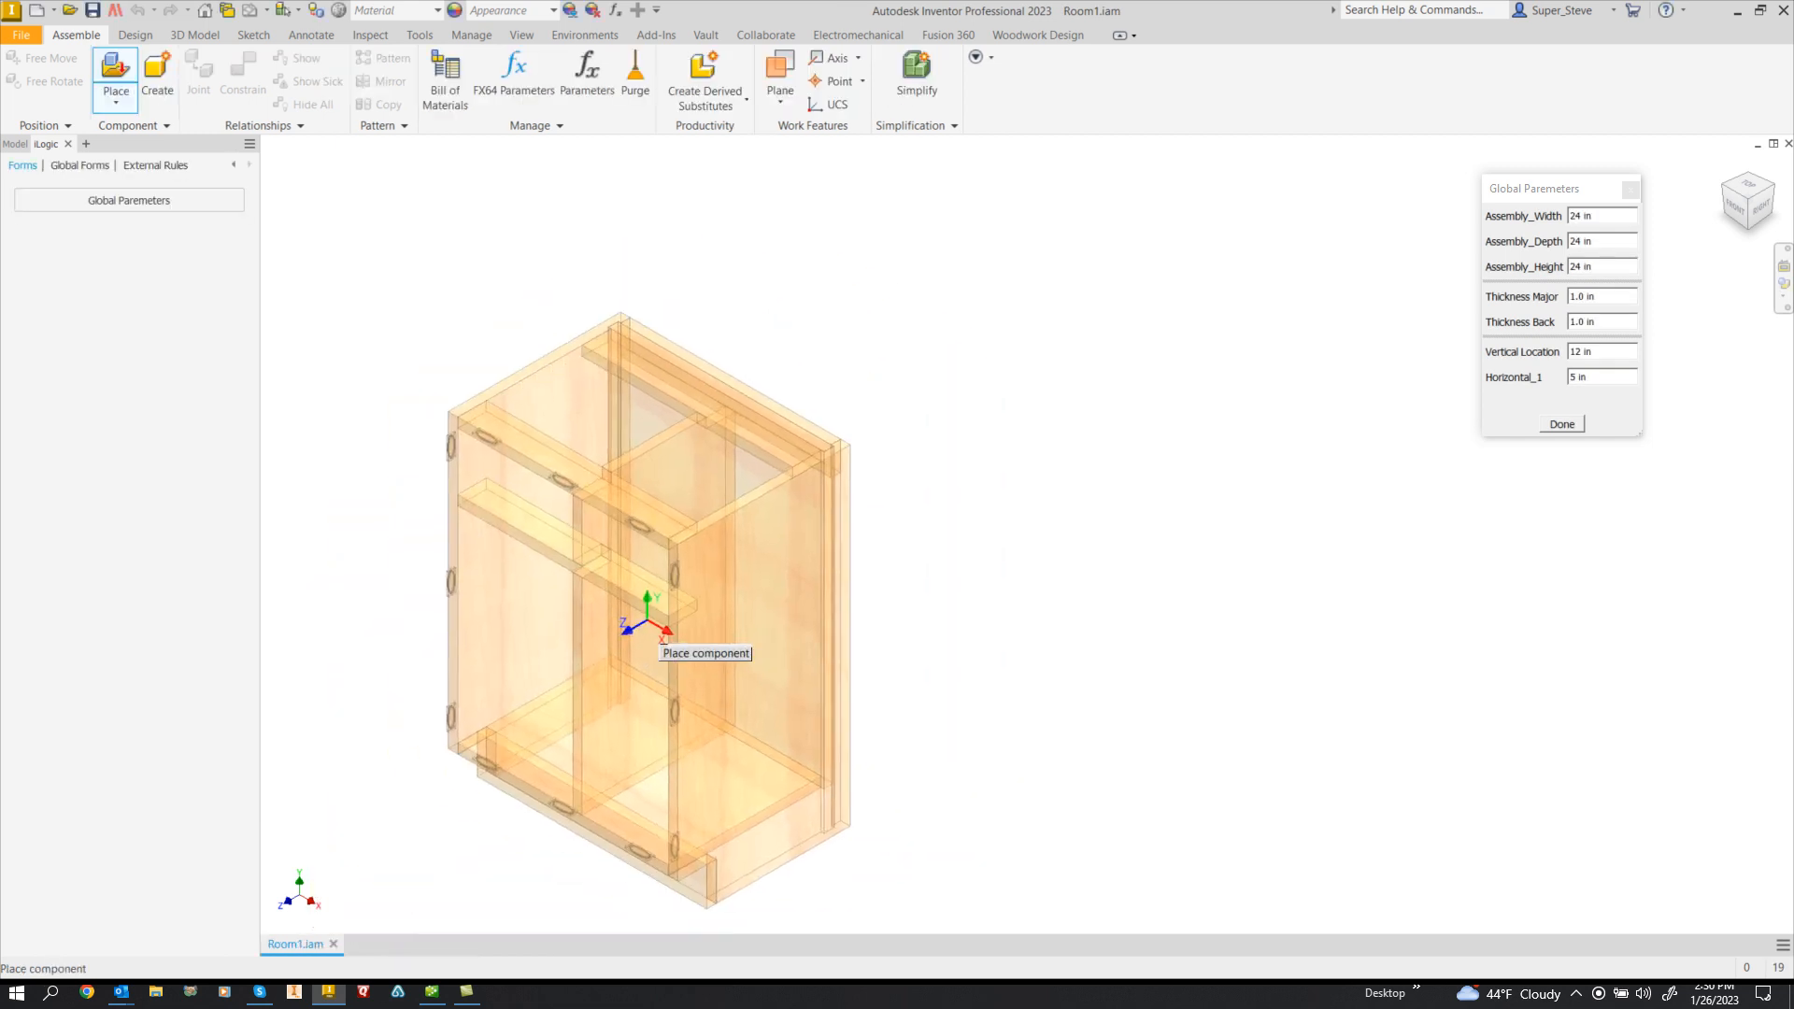
click(717, 564)
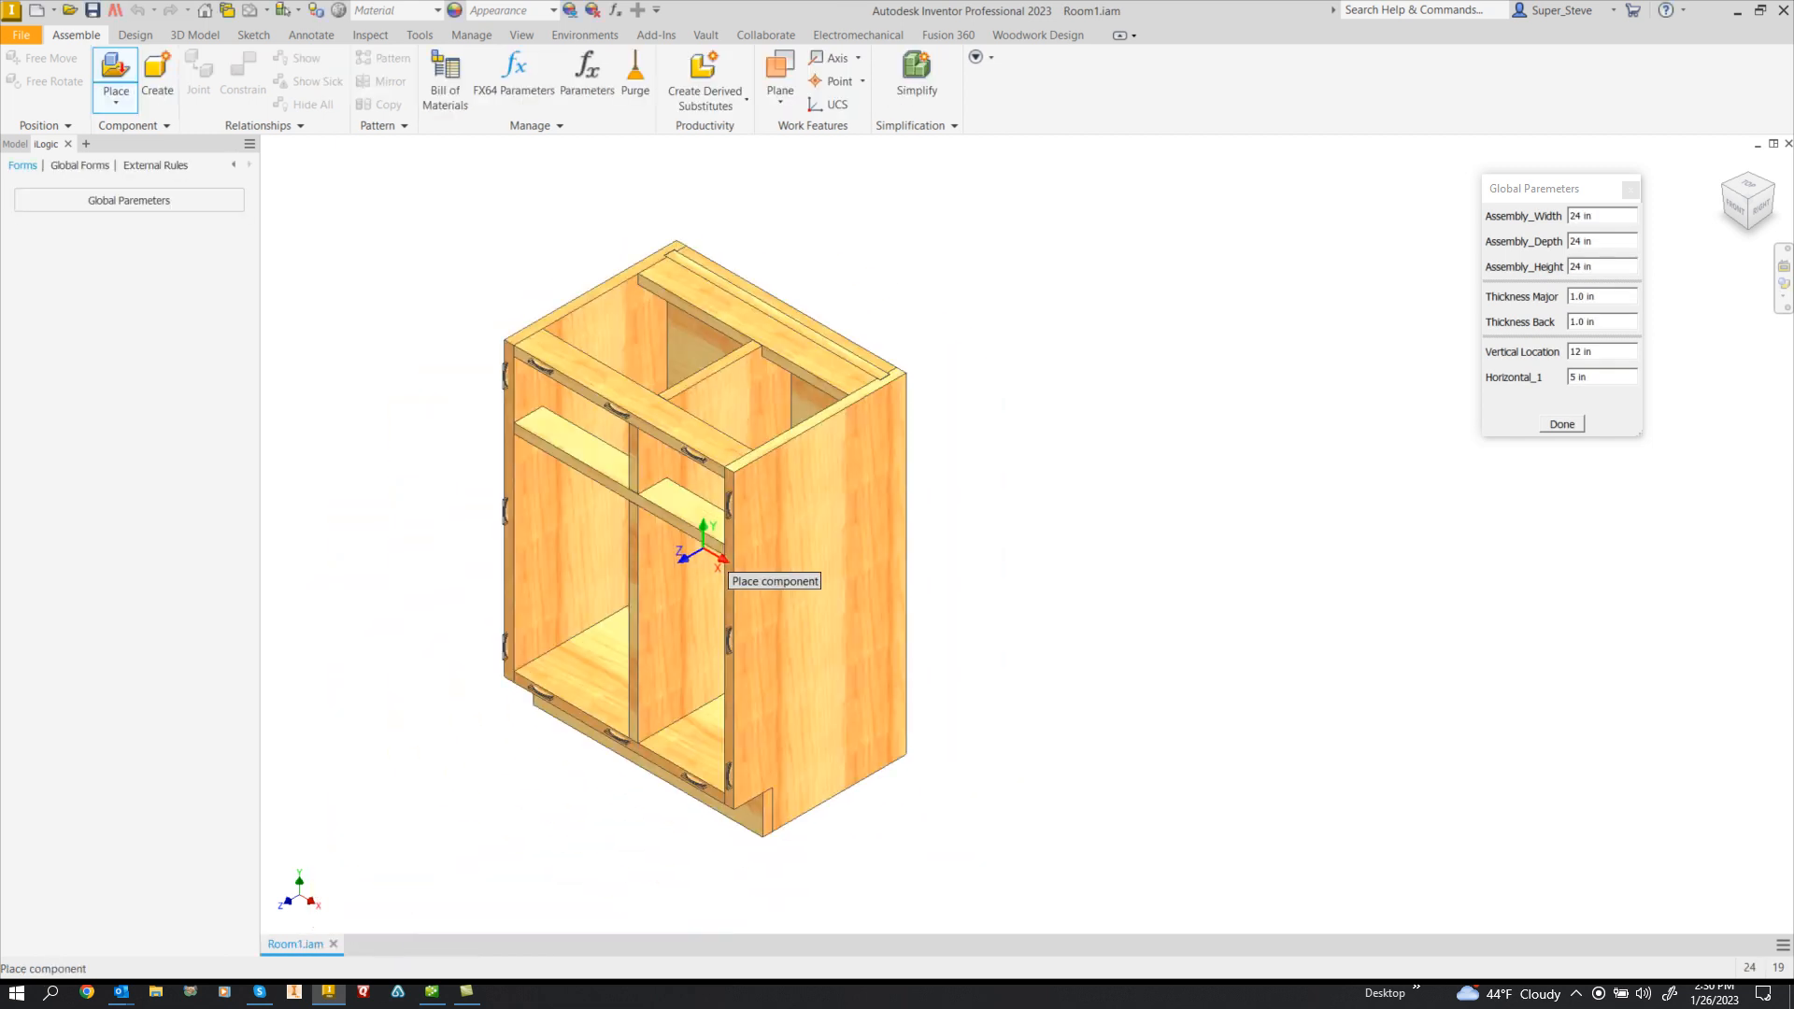
right_click(599, 449)
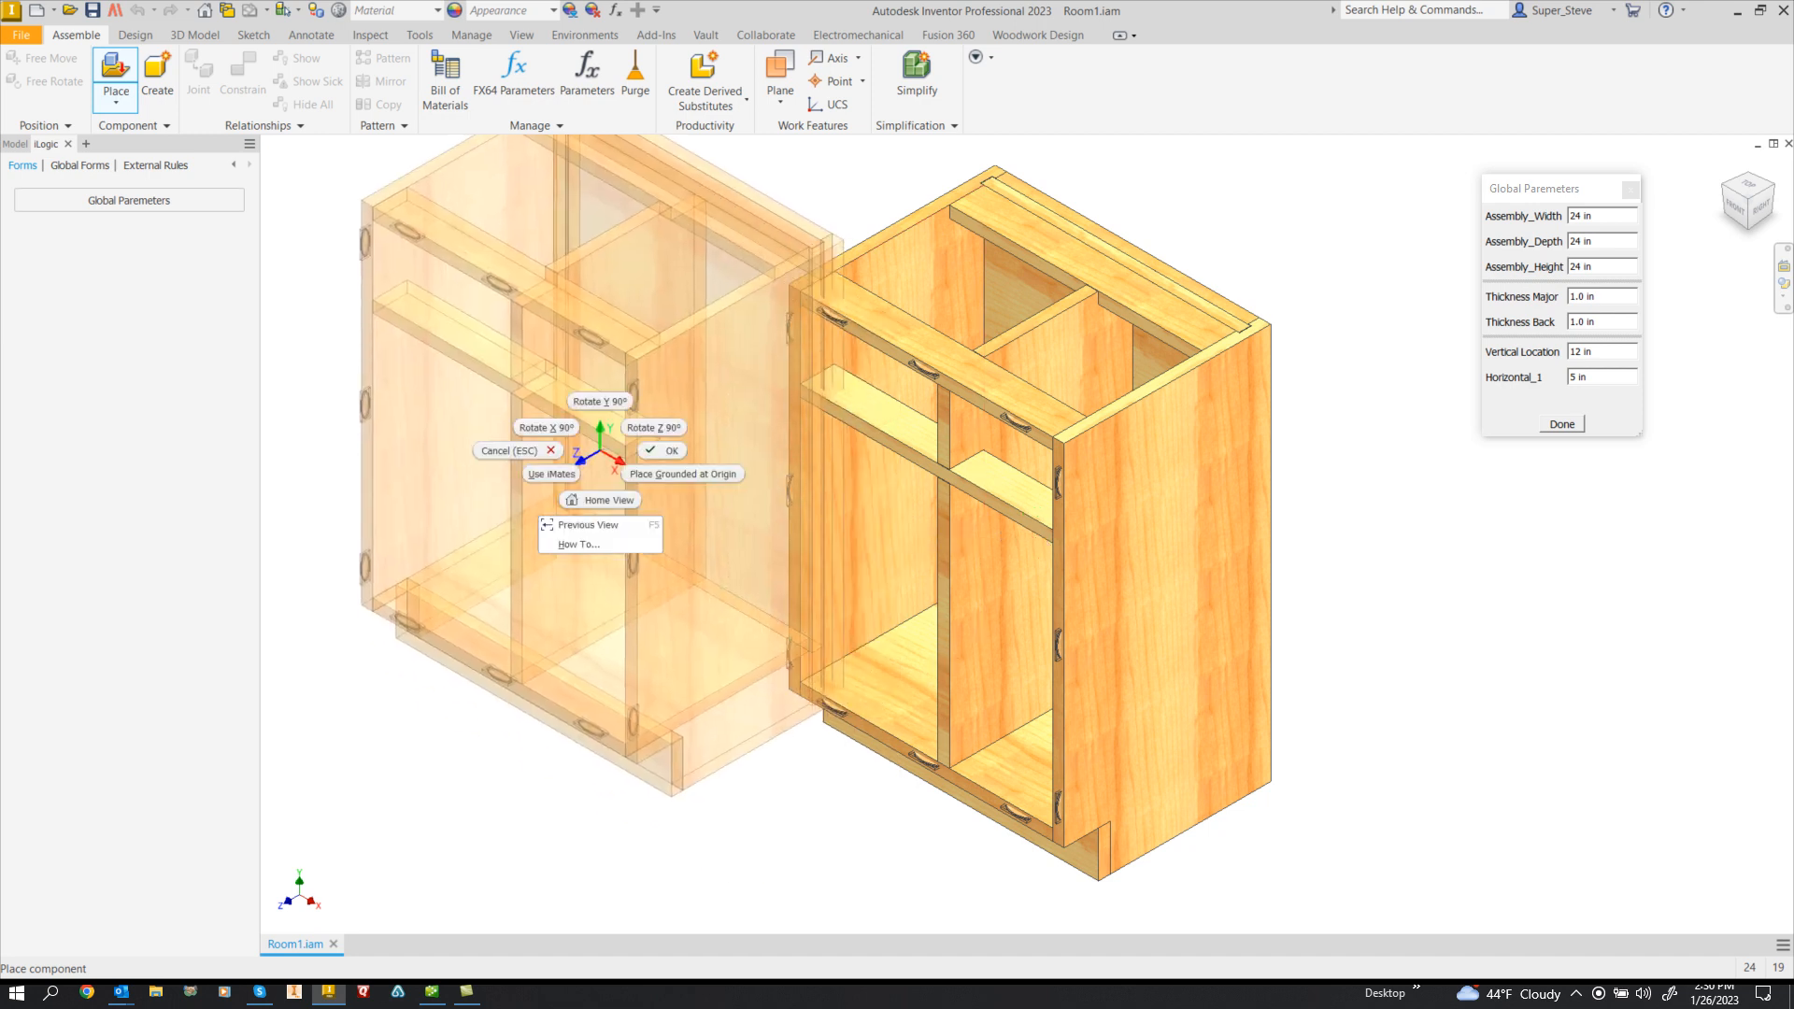
click(652, 458)
- Set the room's Assembly_Width to 40 in and save Room1 together with all its dependent files
middle_drag(841, 486, 551, 476)
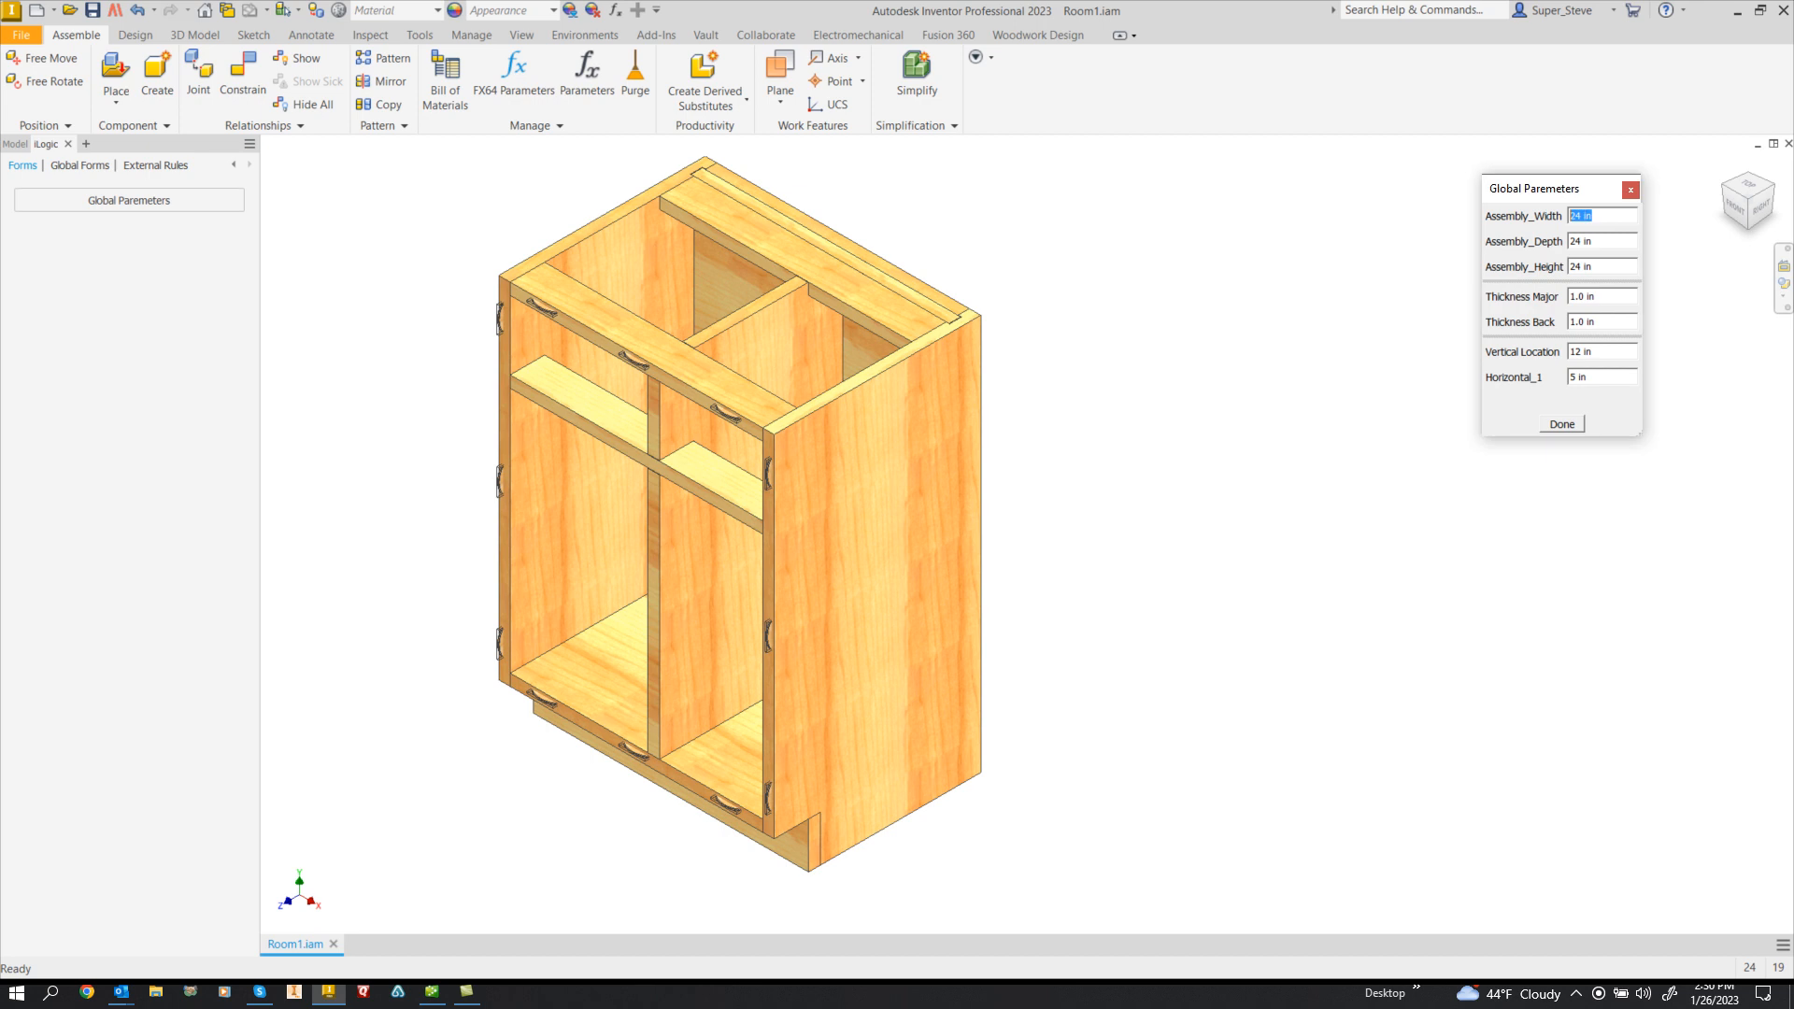
text(40)
key(Return)
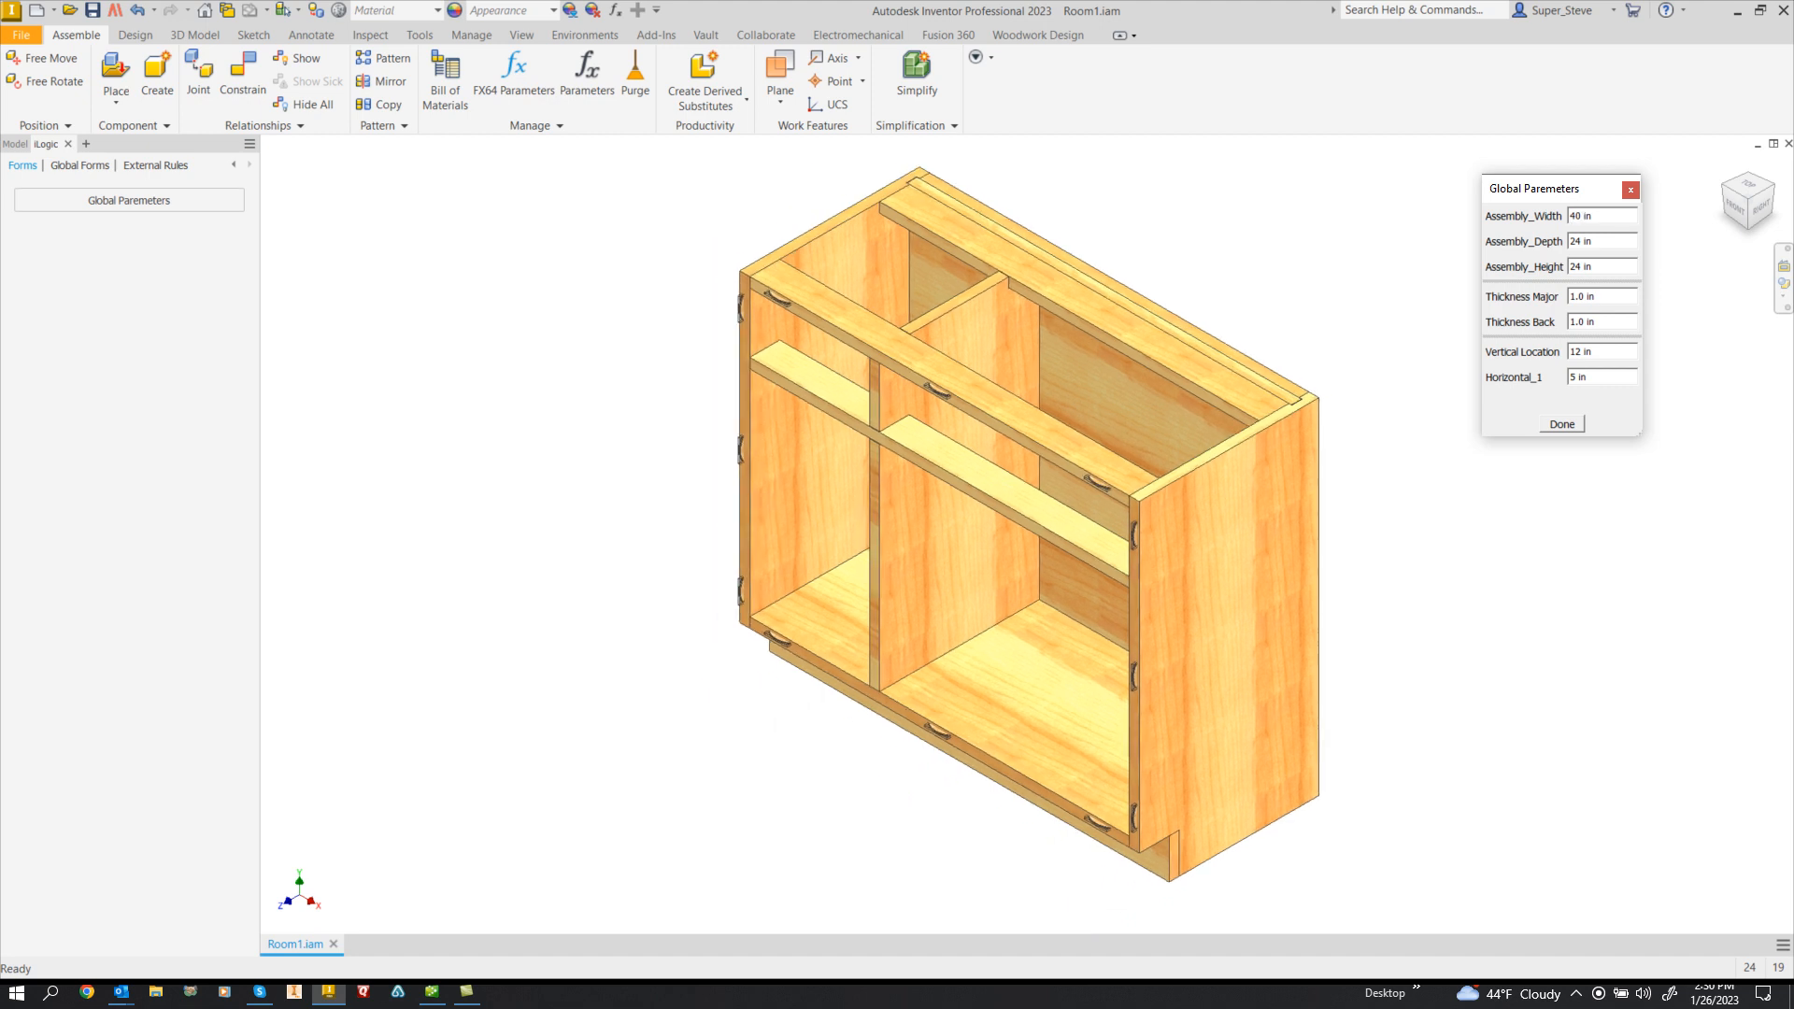
click(92, 10)
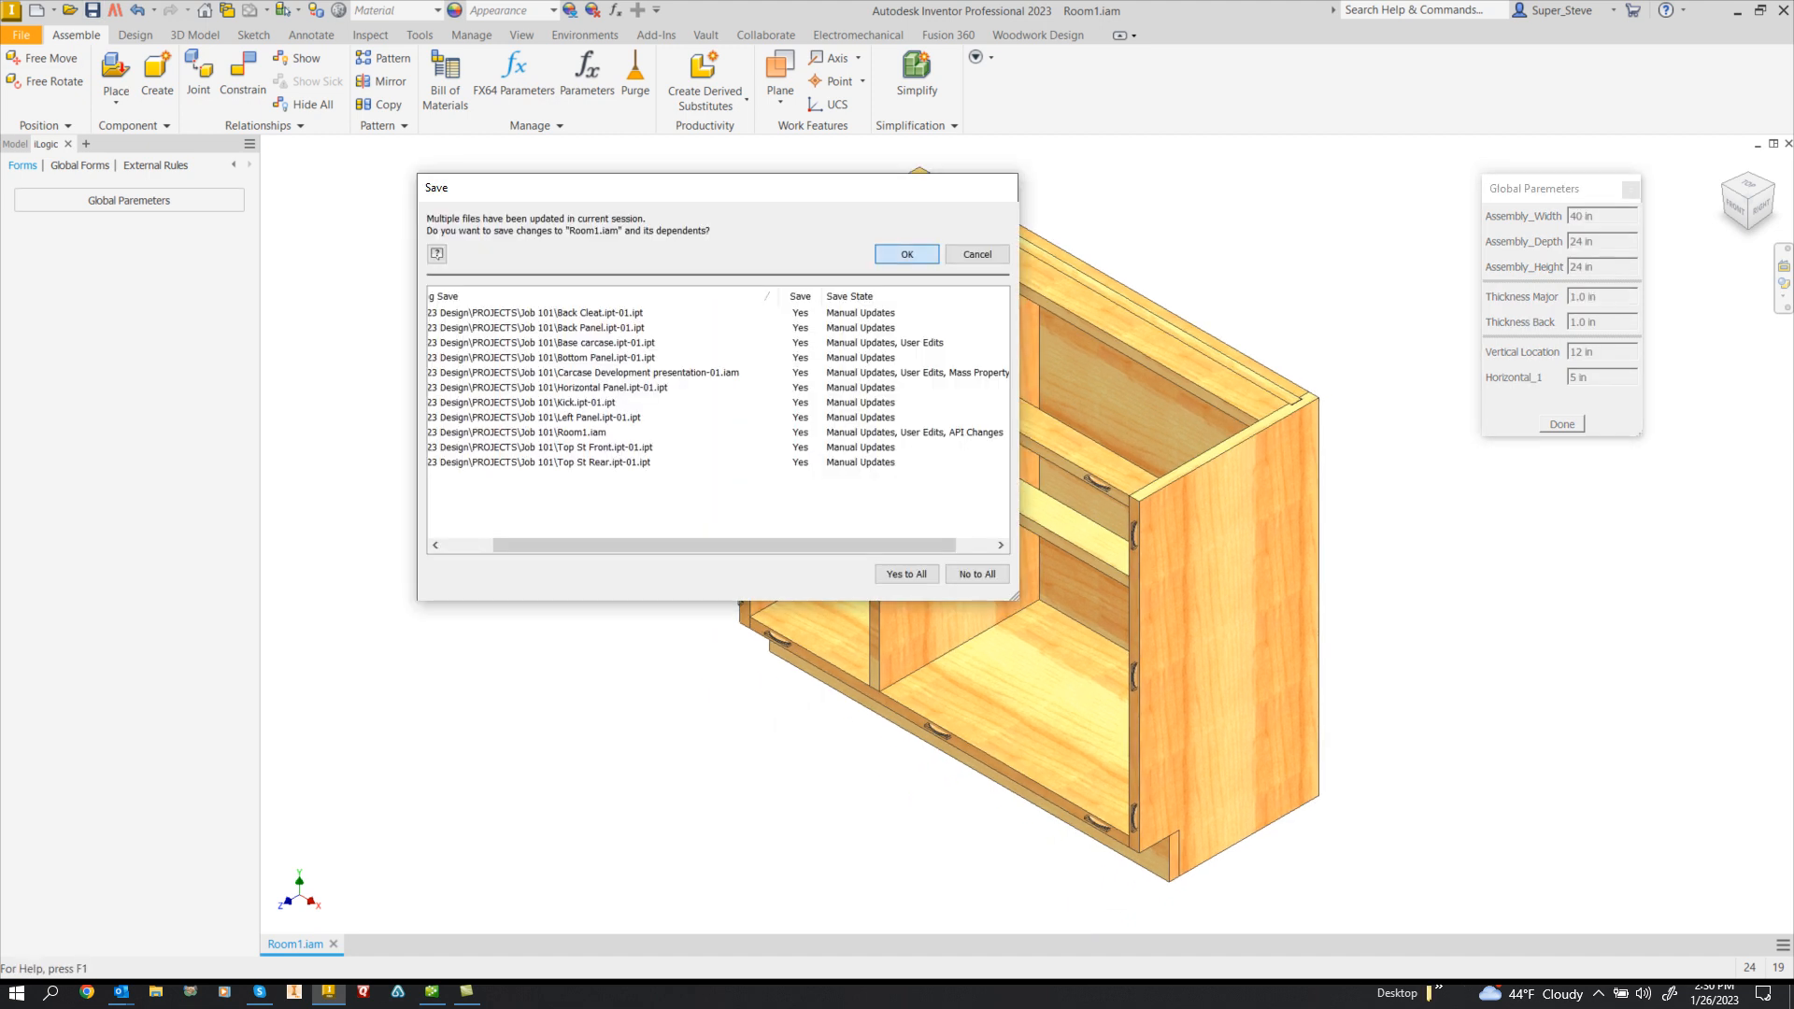
click(907, 254)
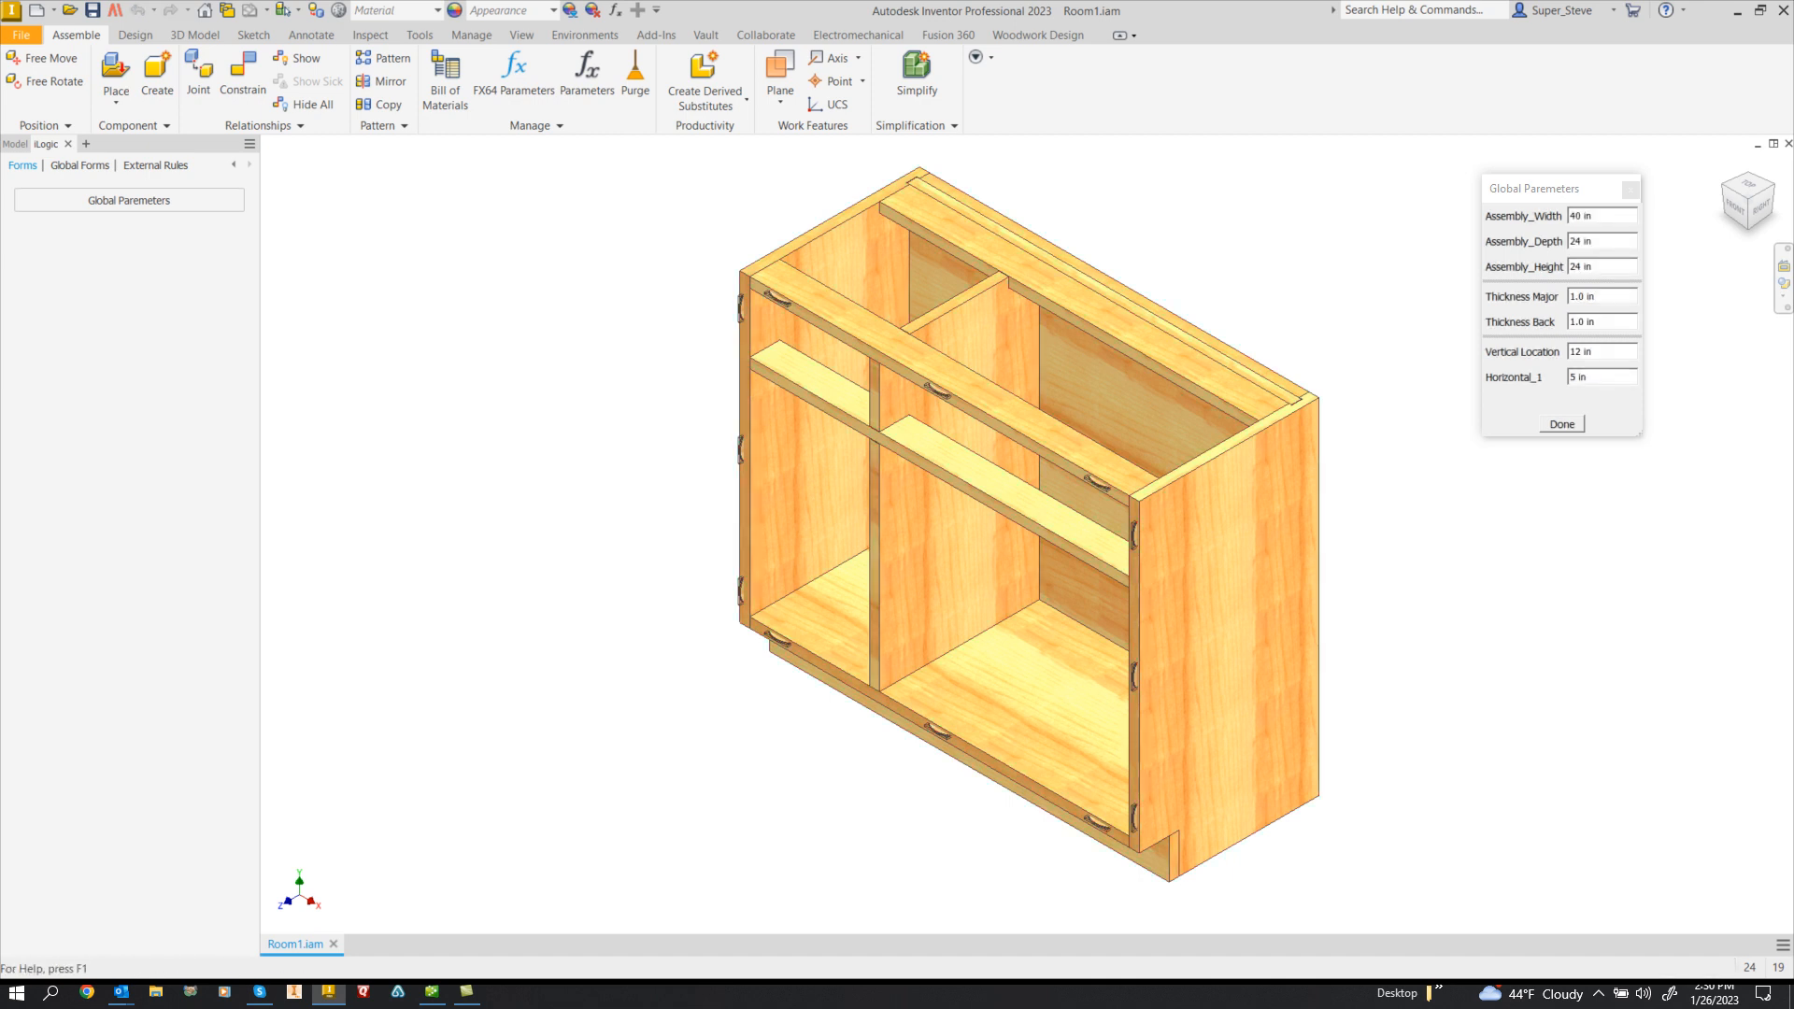
- Review the sizes and hardware of the carcase's parts in the Woodwork for Inventor BOM
click(1038, 34)
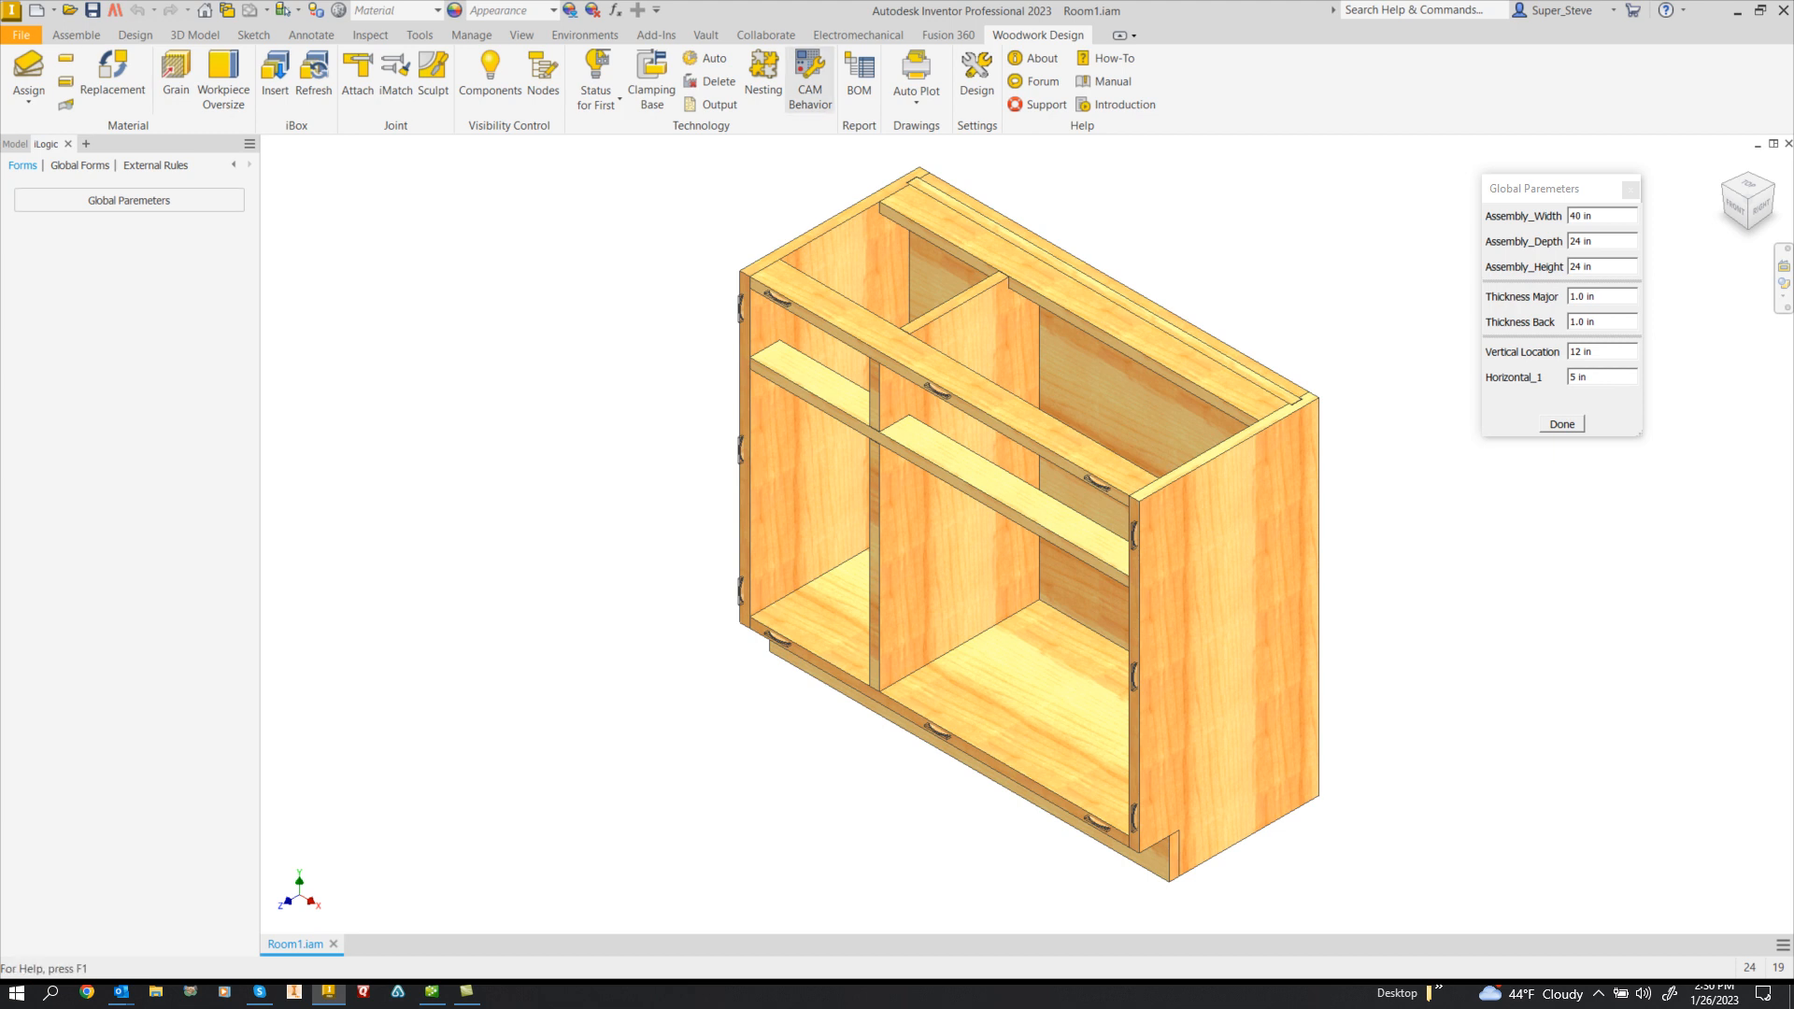
click(858, 79)
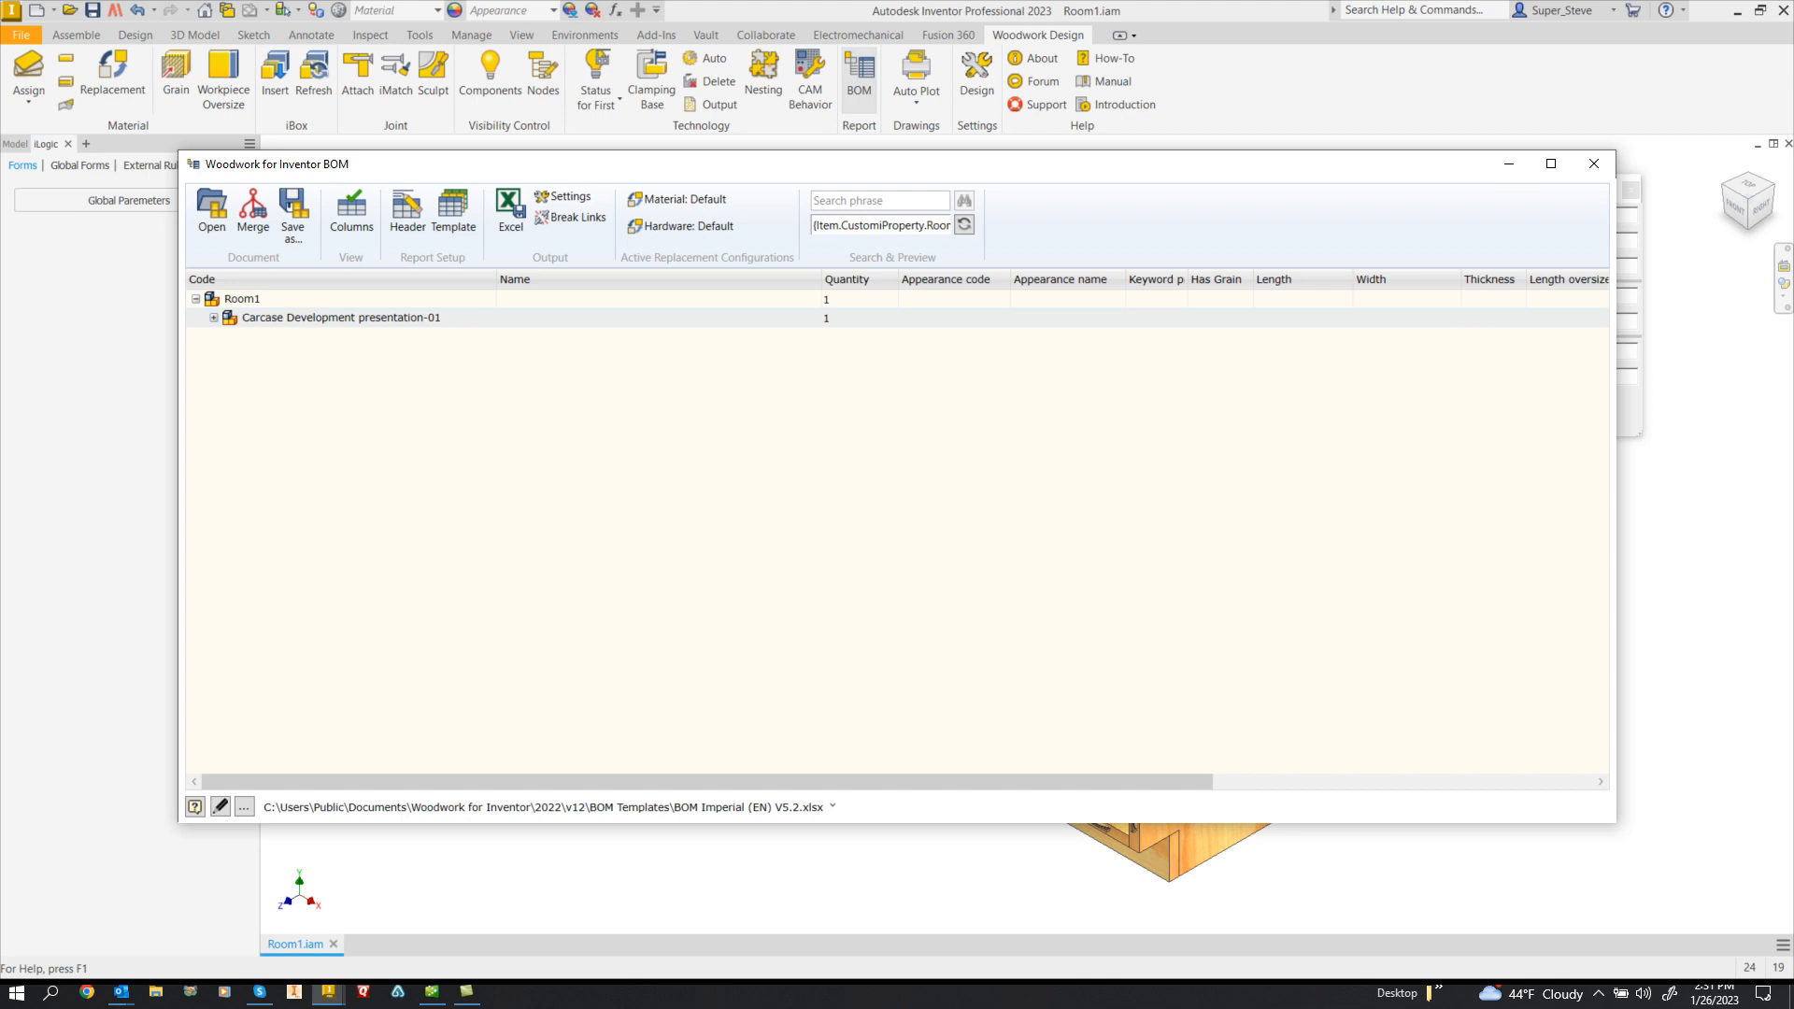
click(214, 318)
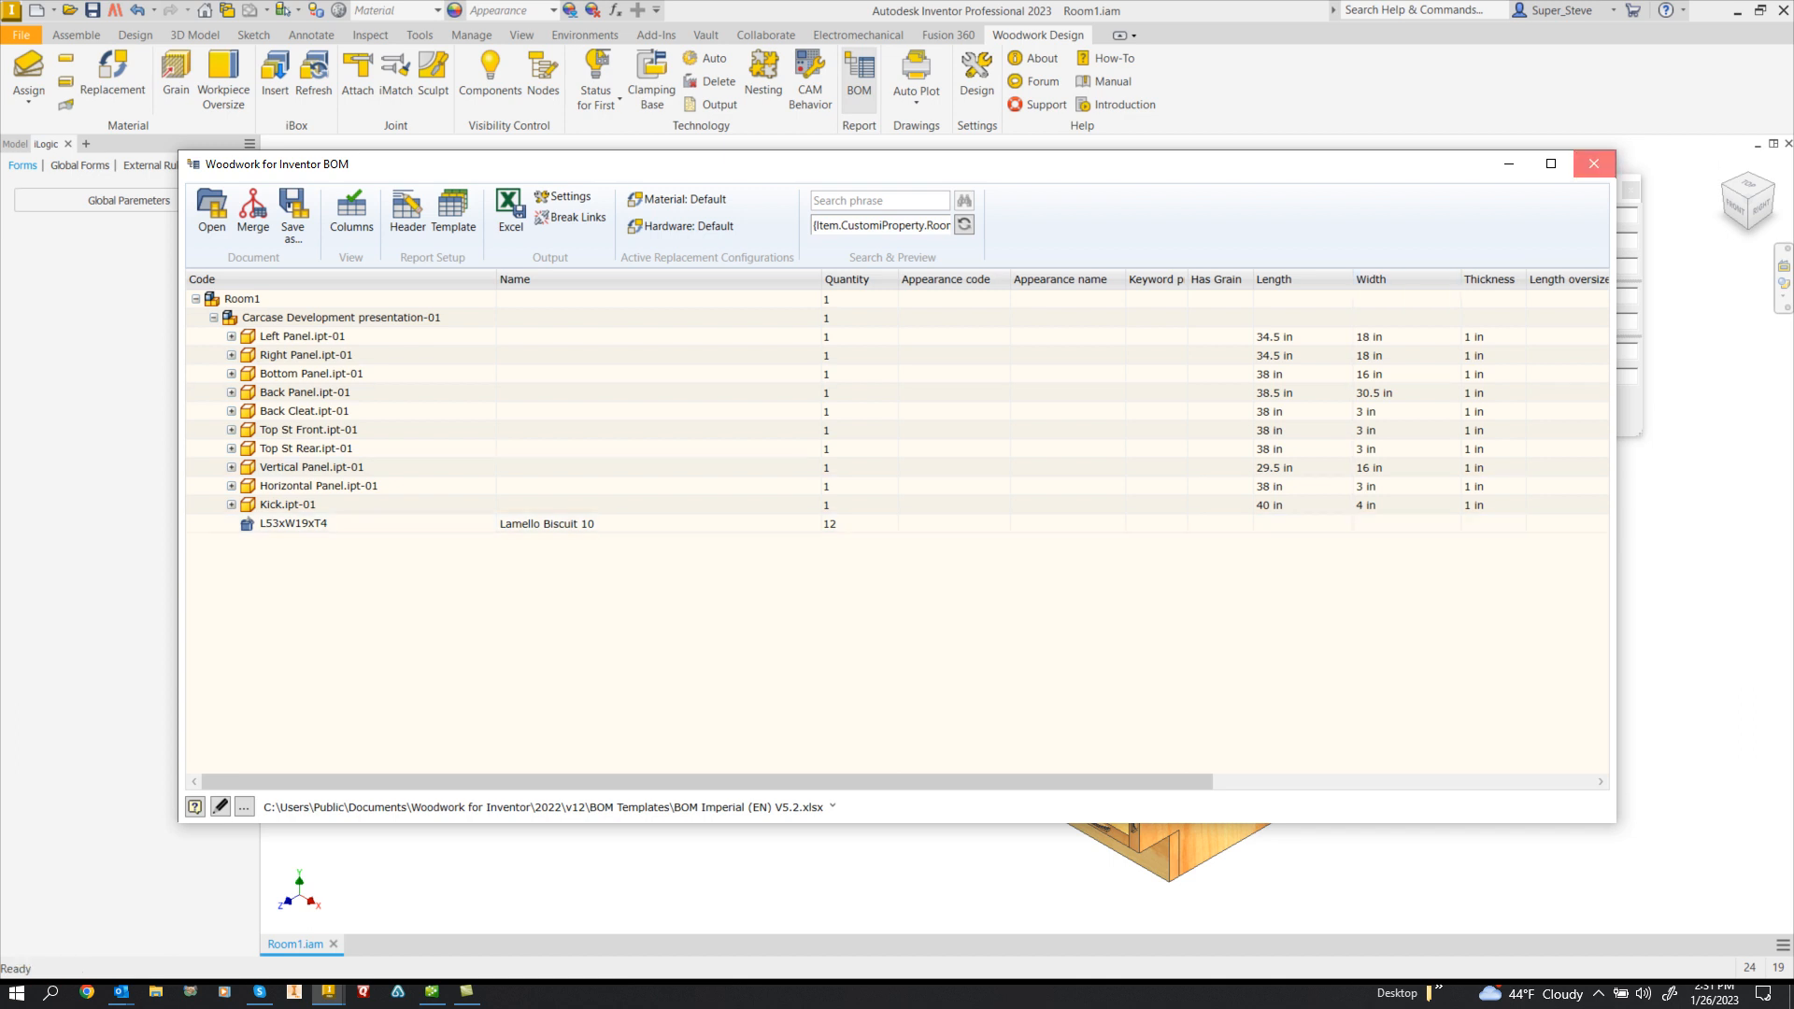
click(1593, 164)
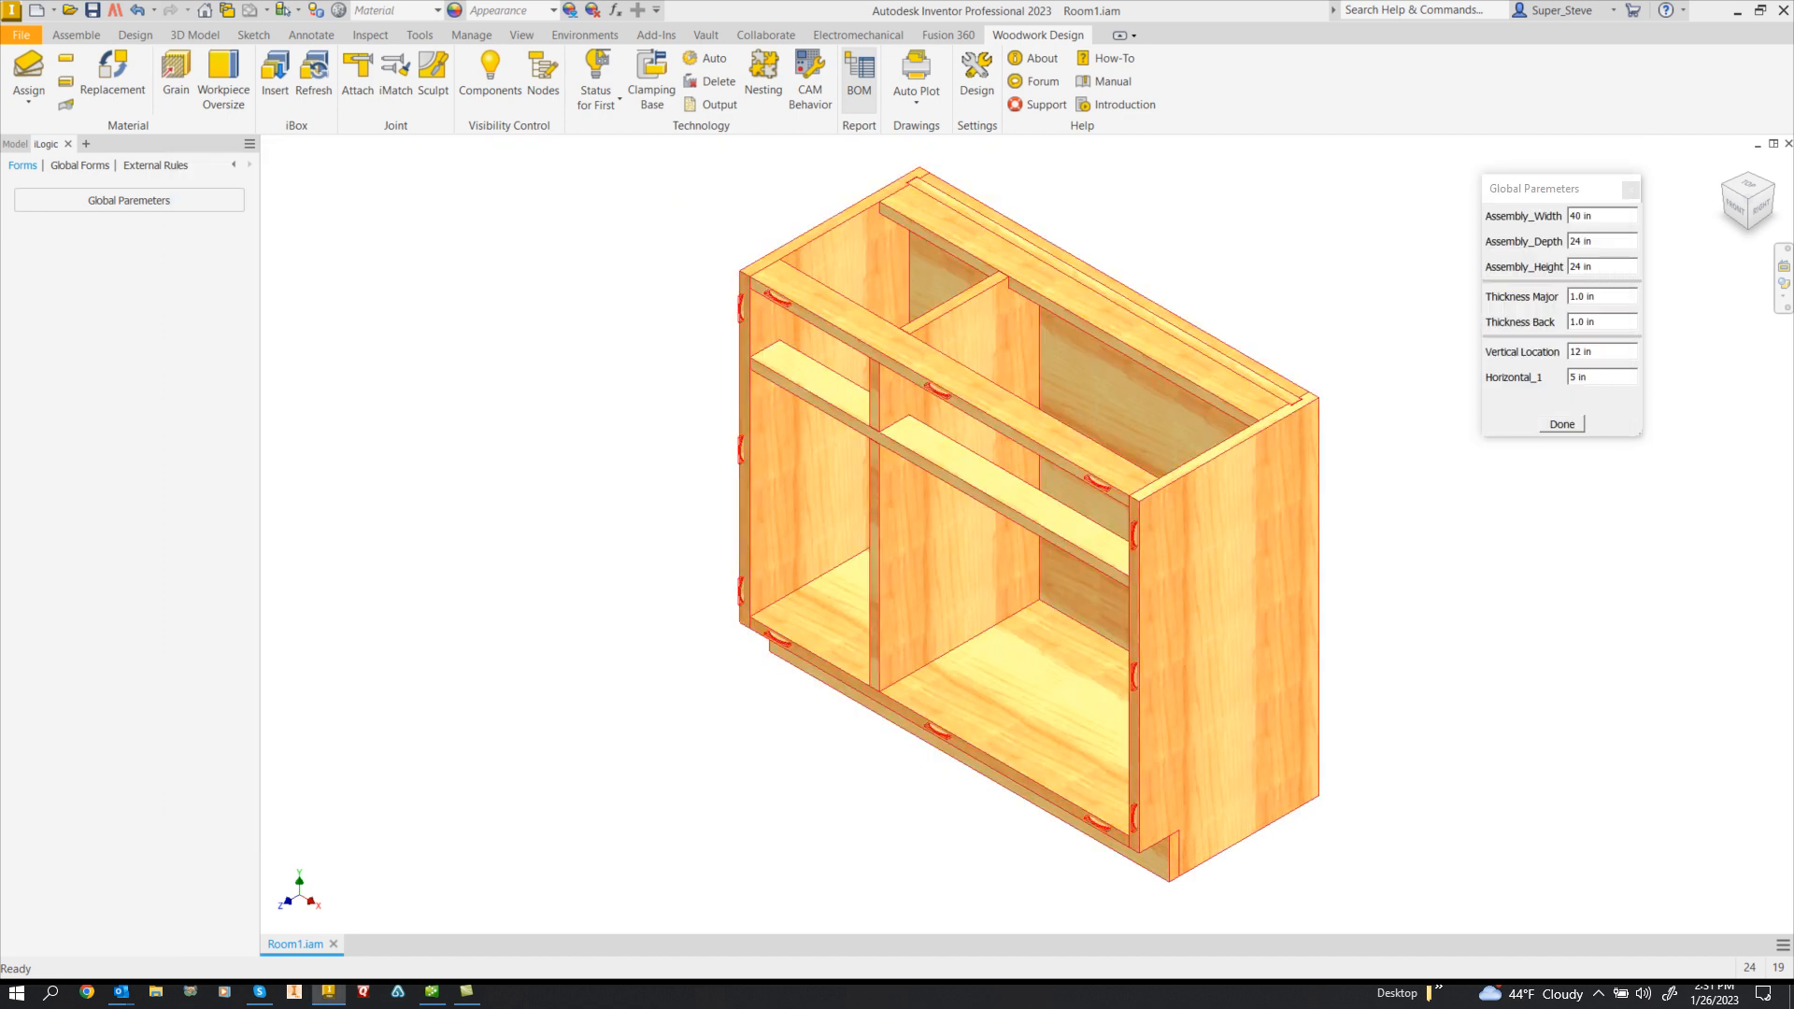
- Set the room's Thickness Back parameter to 0.375 in
drag(1600, 323, 1569, 323)
text(.375)
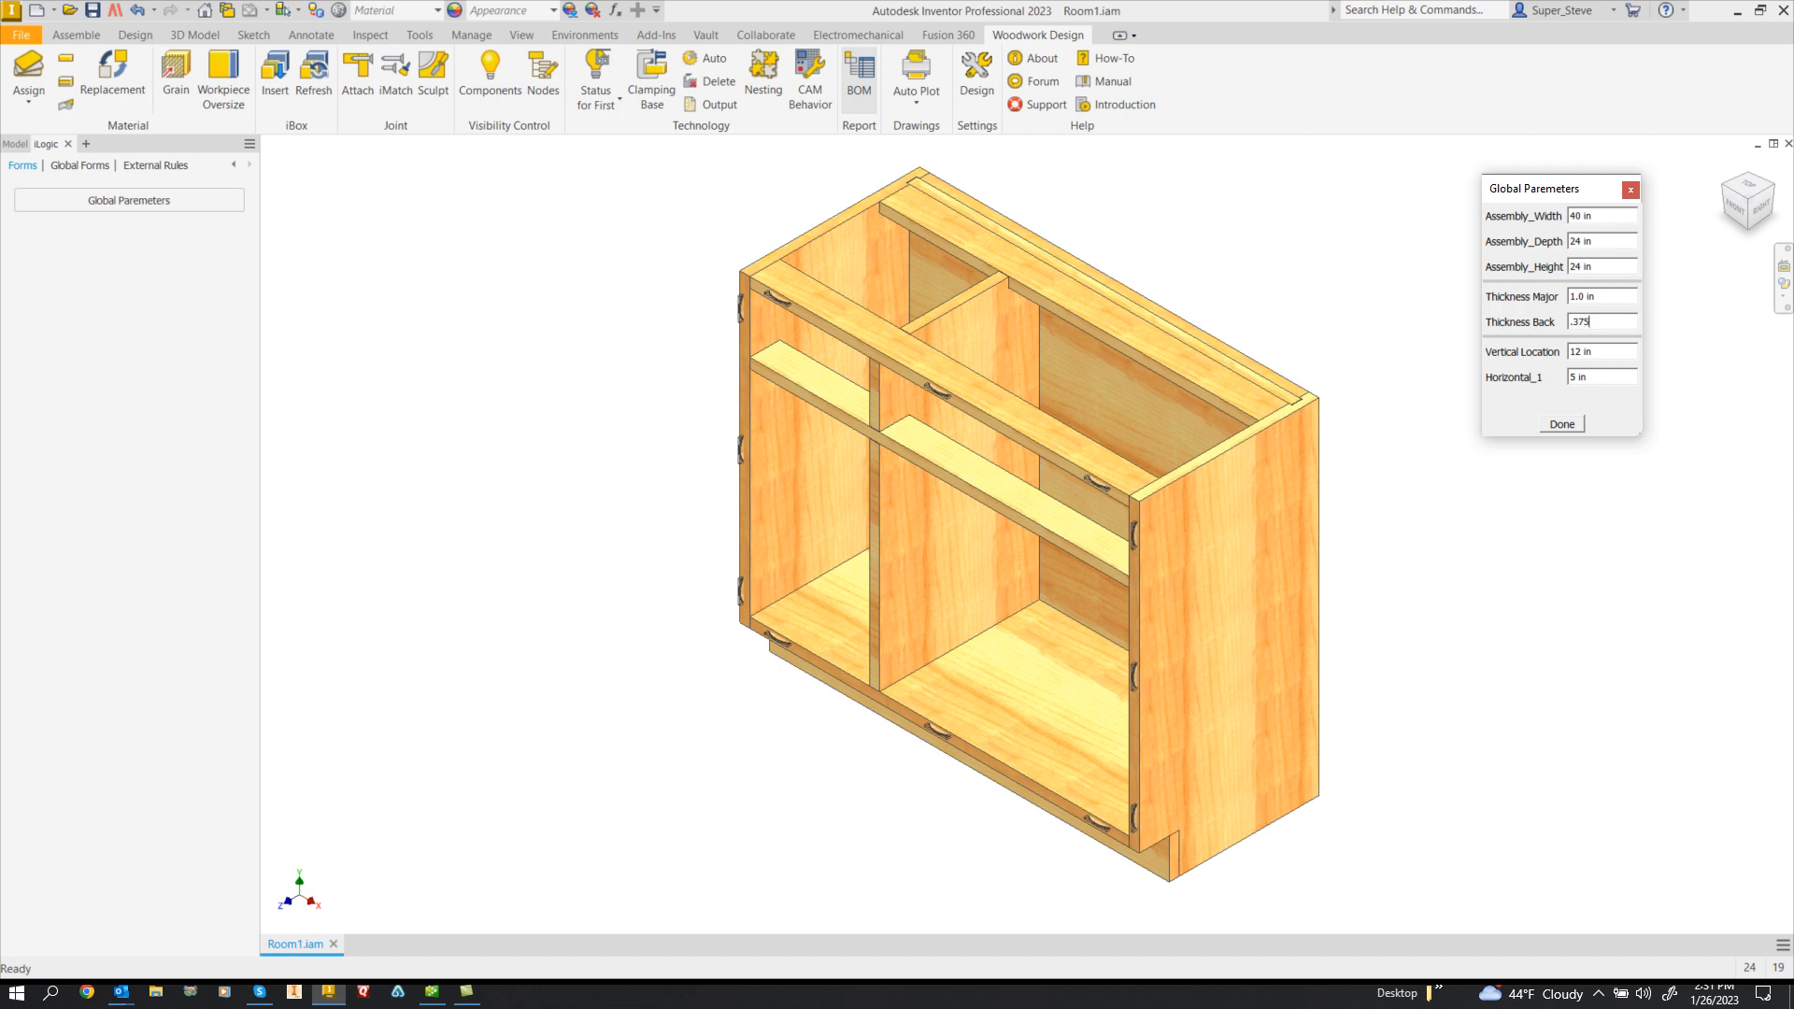
key(Return)
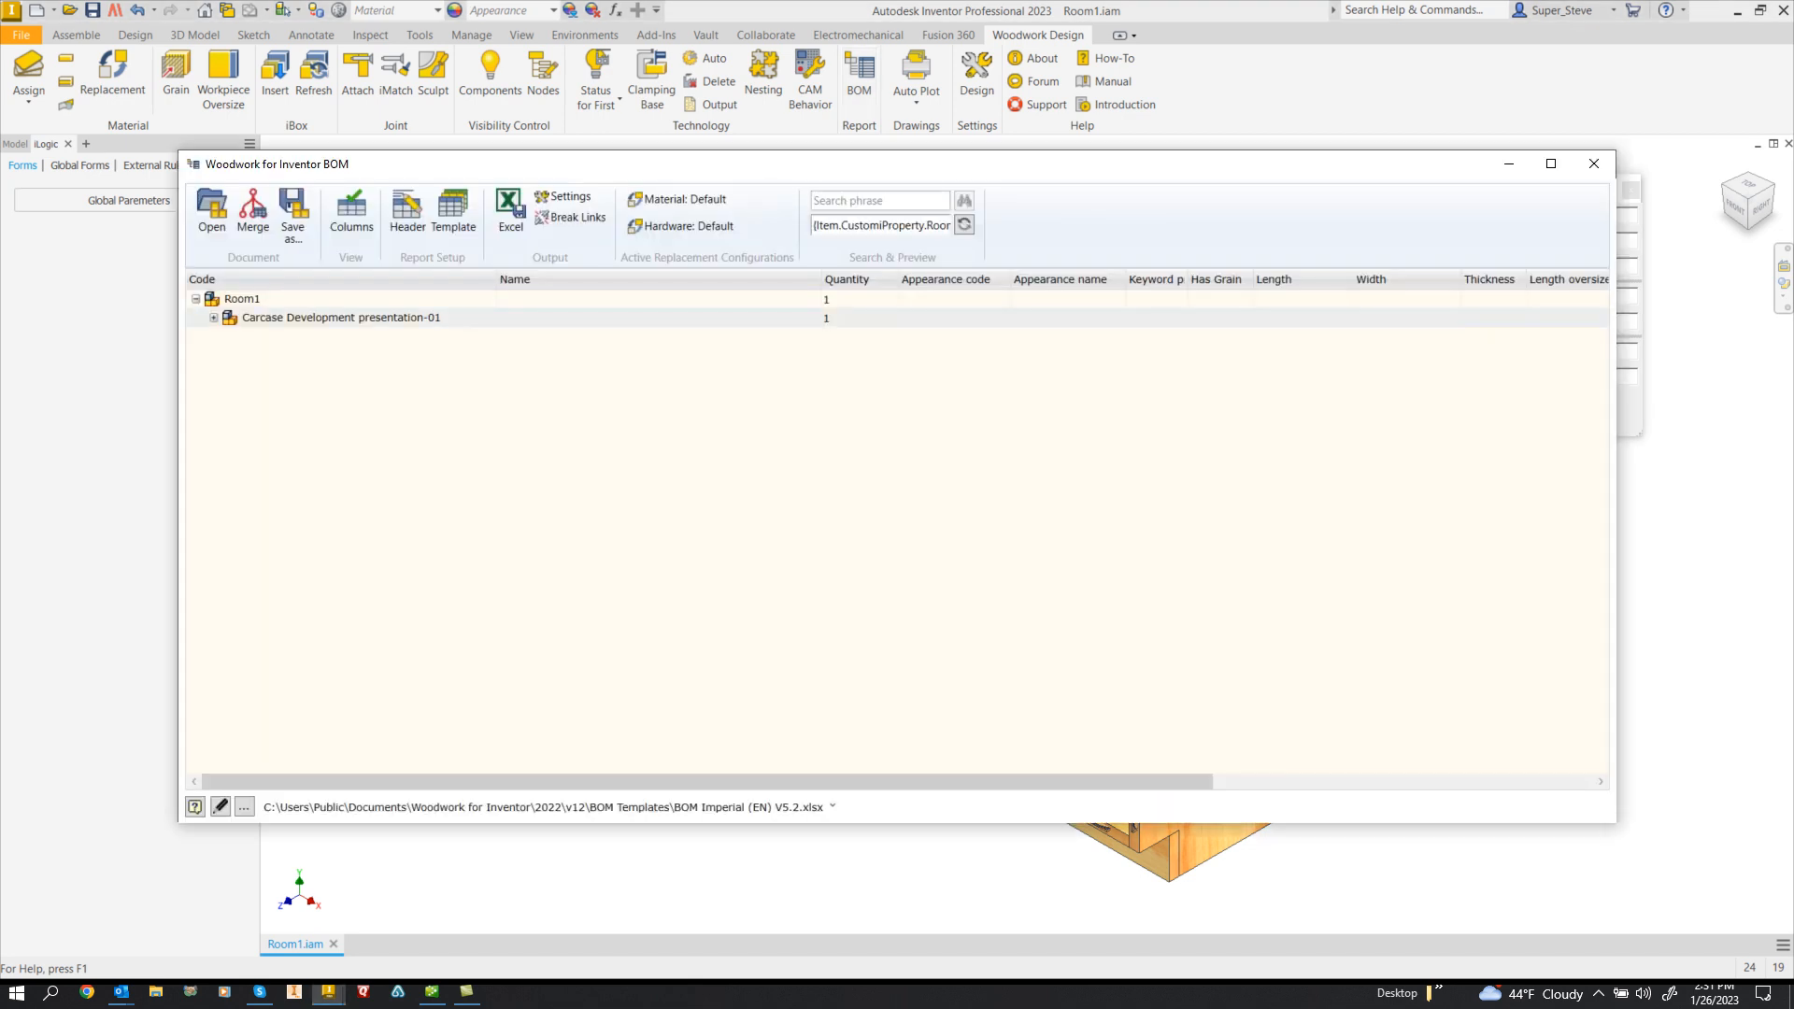
- Check the Back Panel's thickness among the carcase parts in the Woodwork for Inventor BOM
click(214, 319)
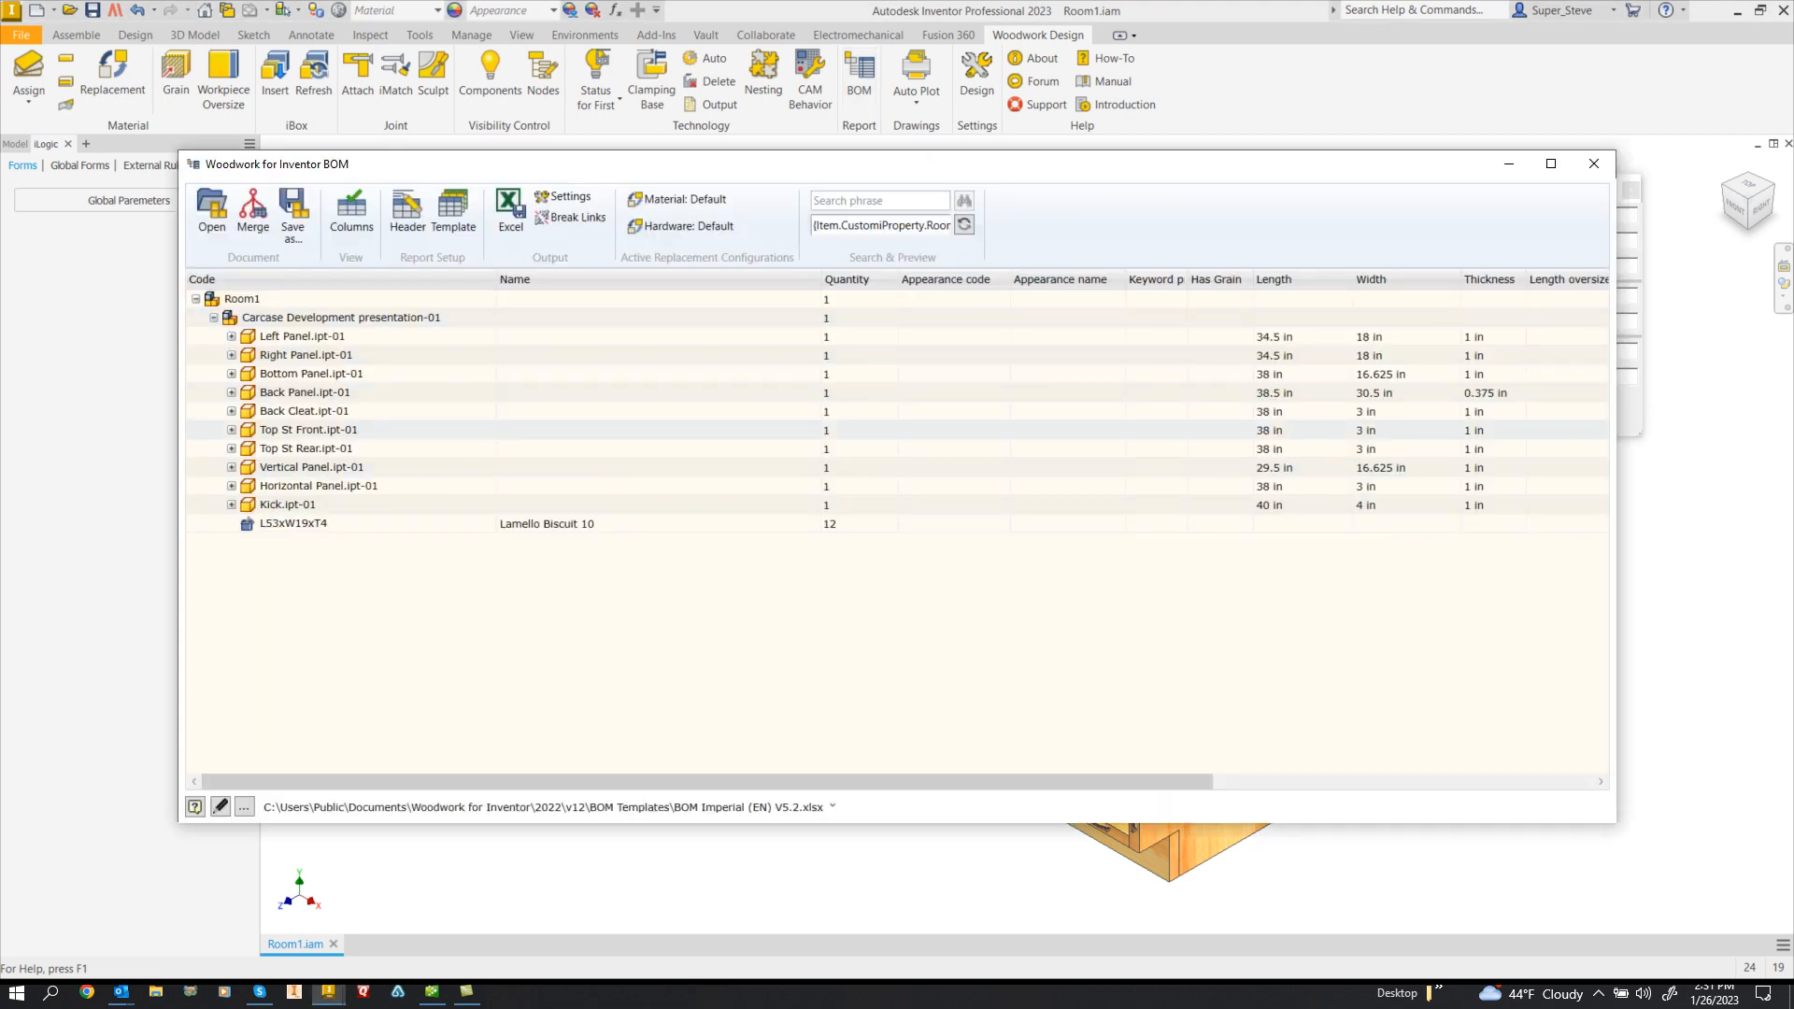
click(1494, 393)
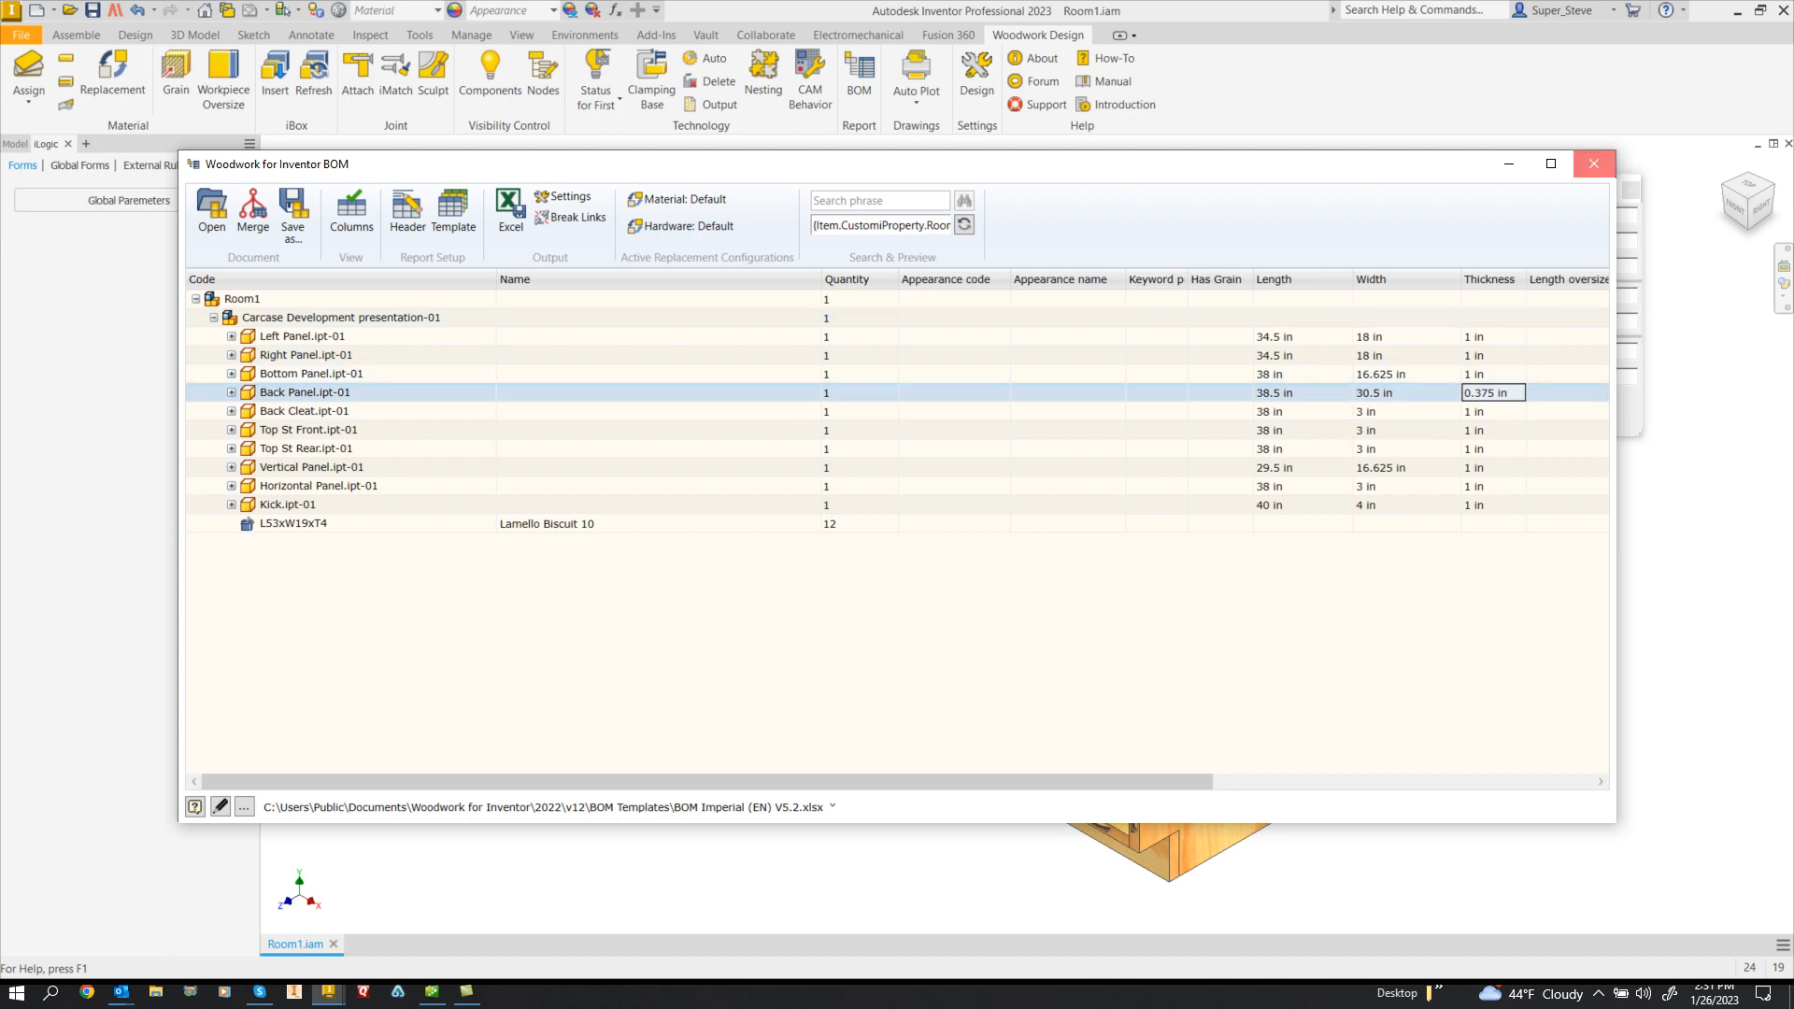
click(1594, 164)
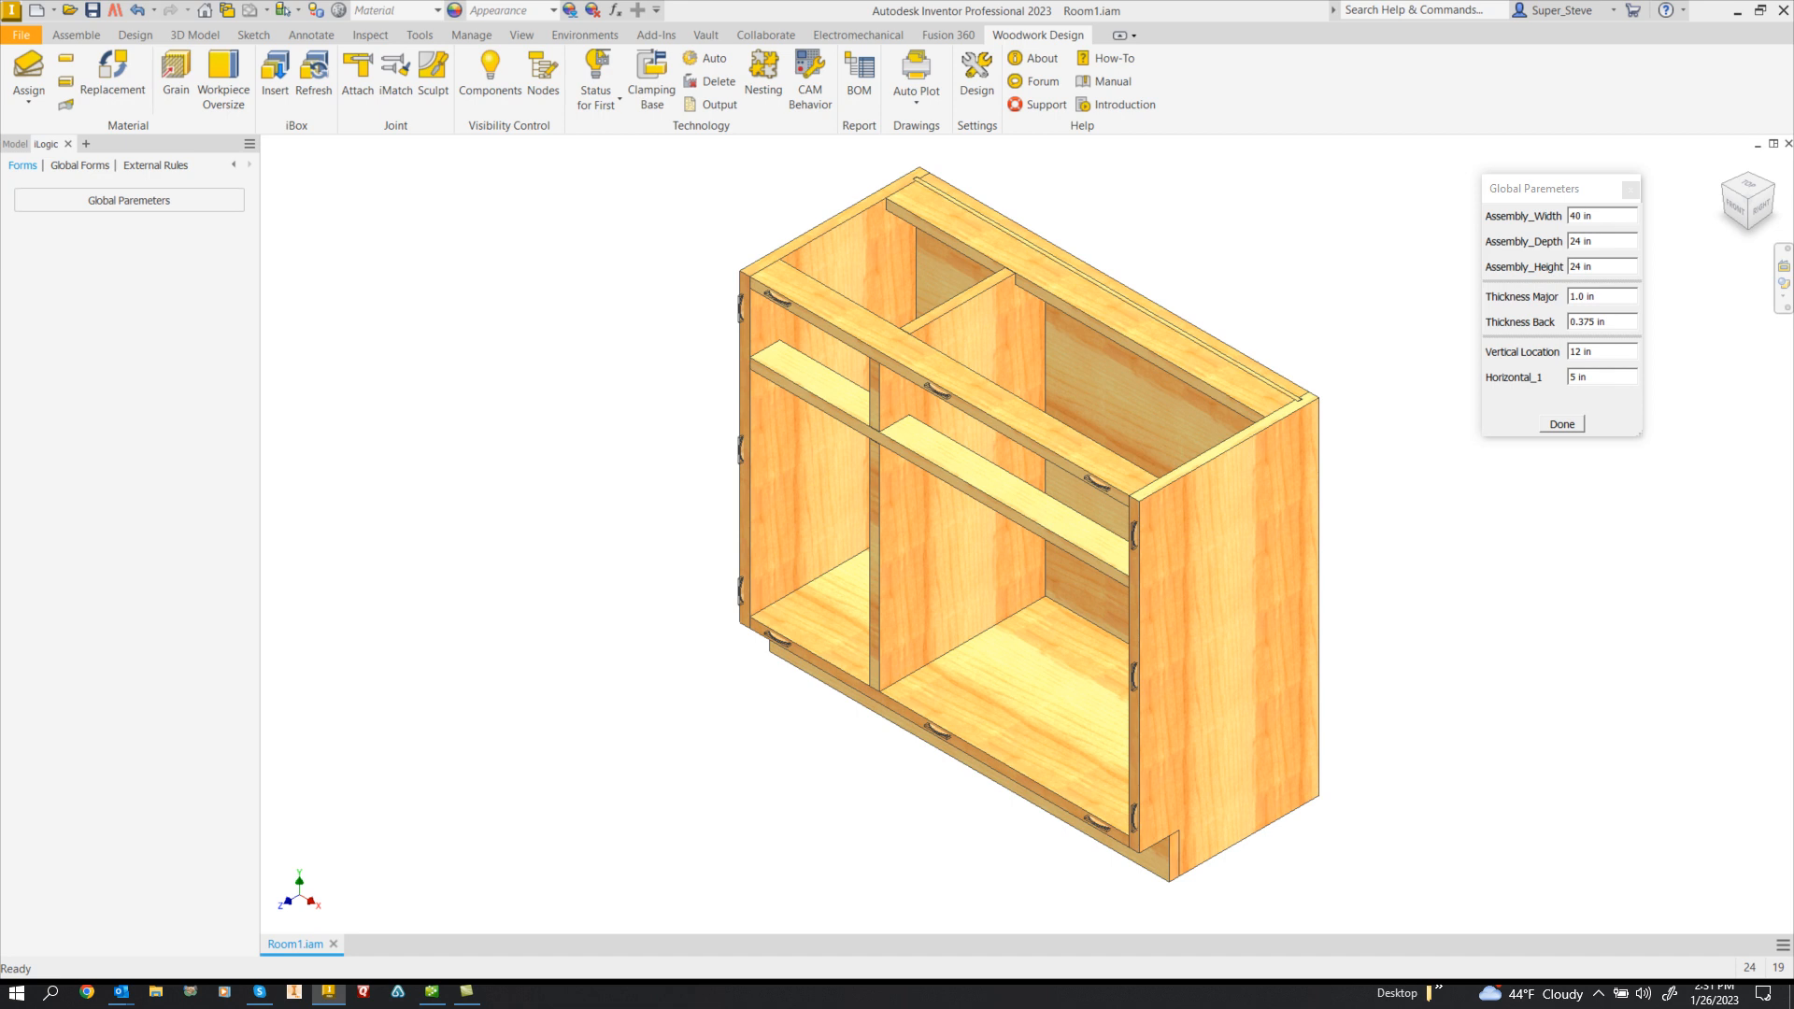
- Save the Room1 assembly and all its updated dependent files
middle_drag(1009, 524, 895, 522)
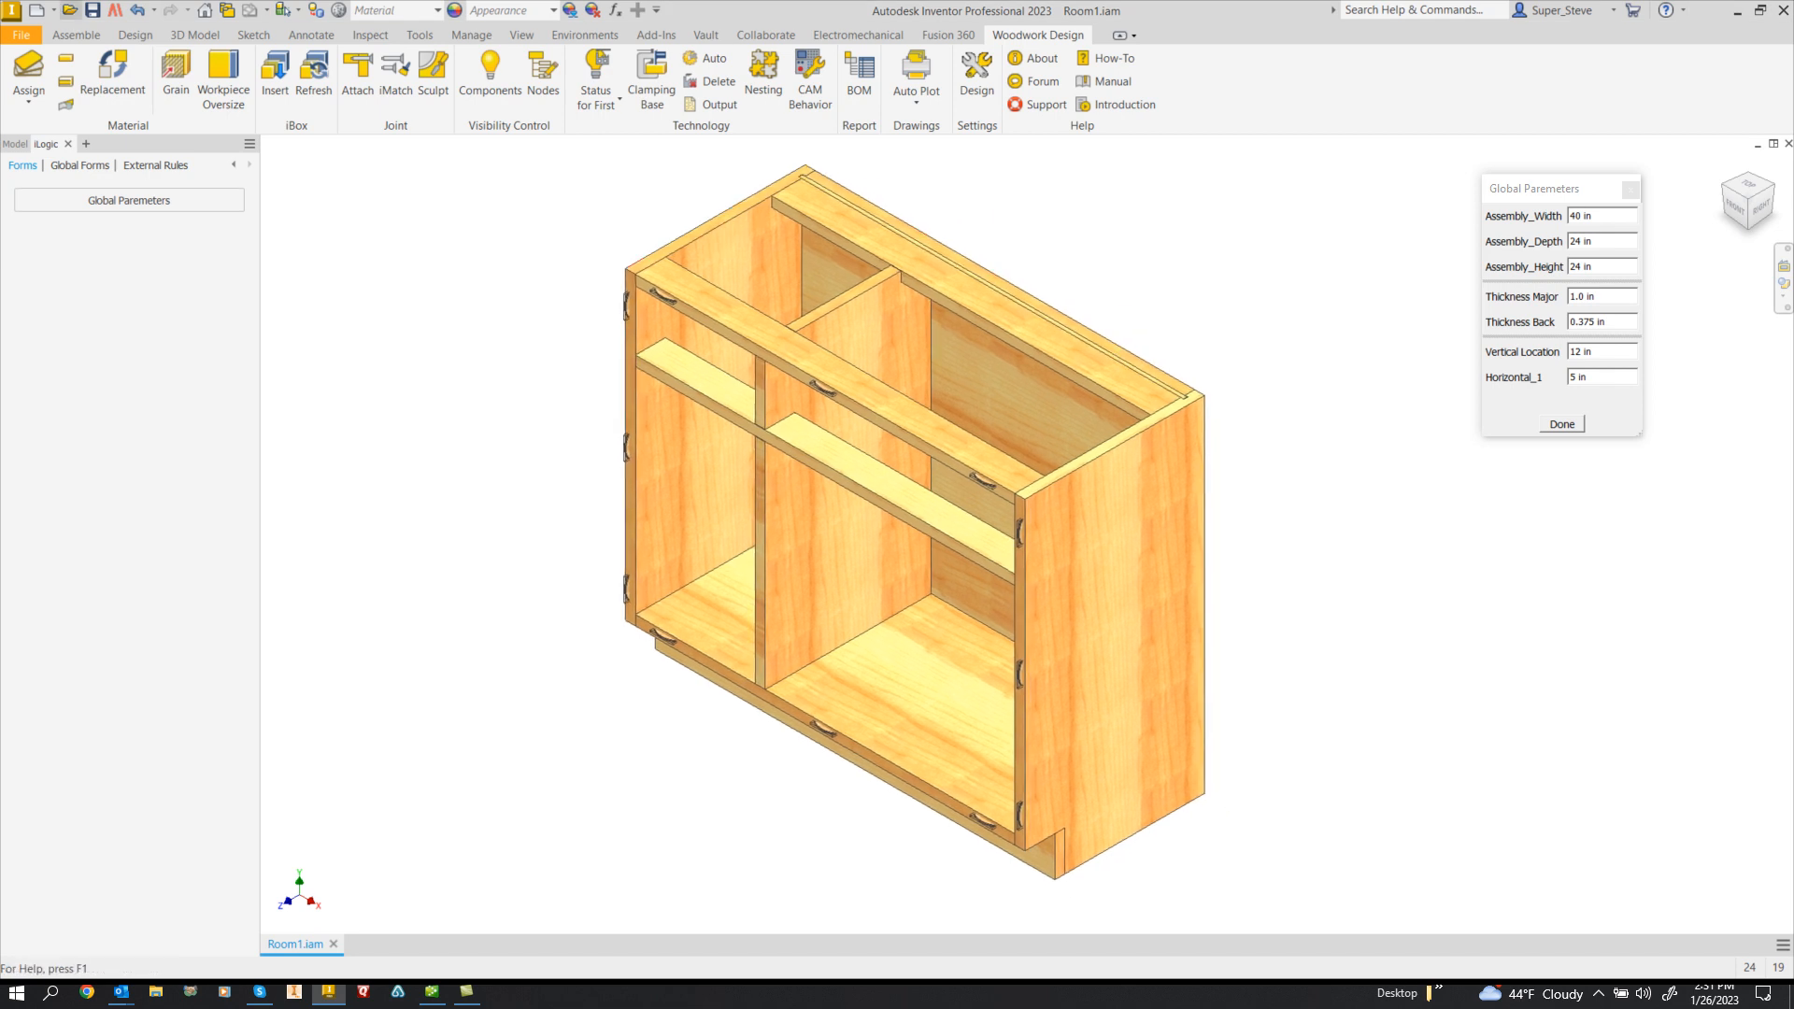
click(92, 10)
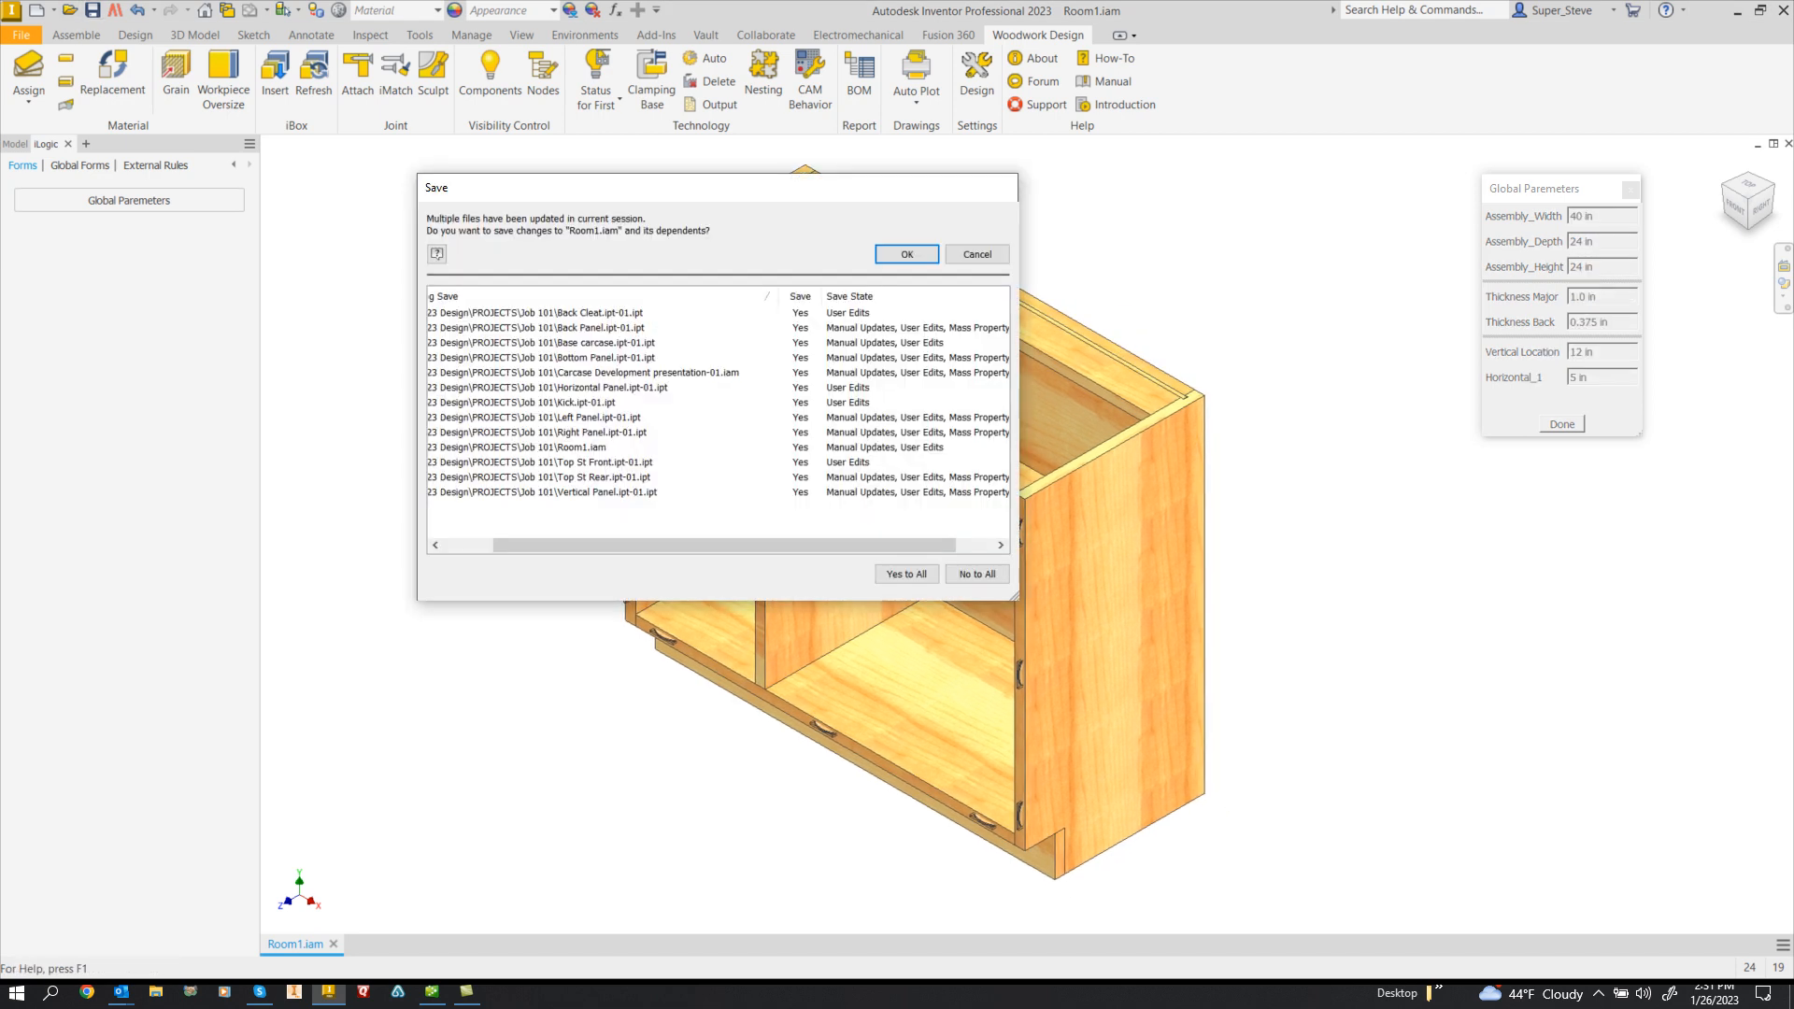
key(Return)
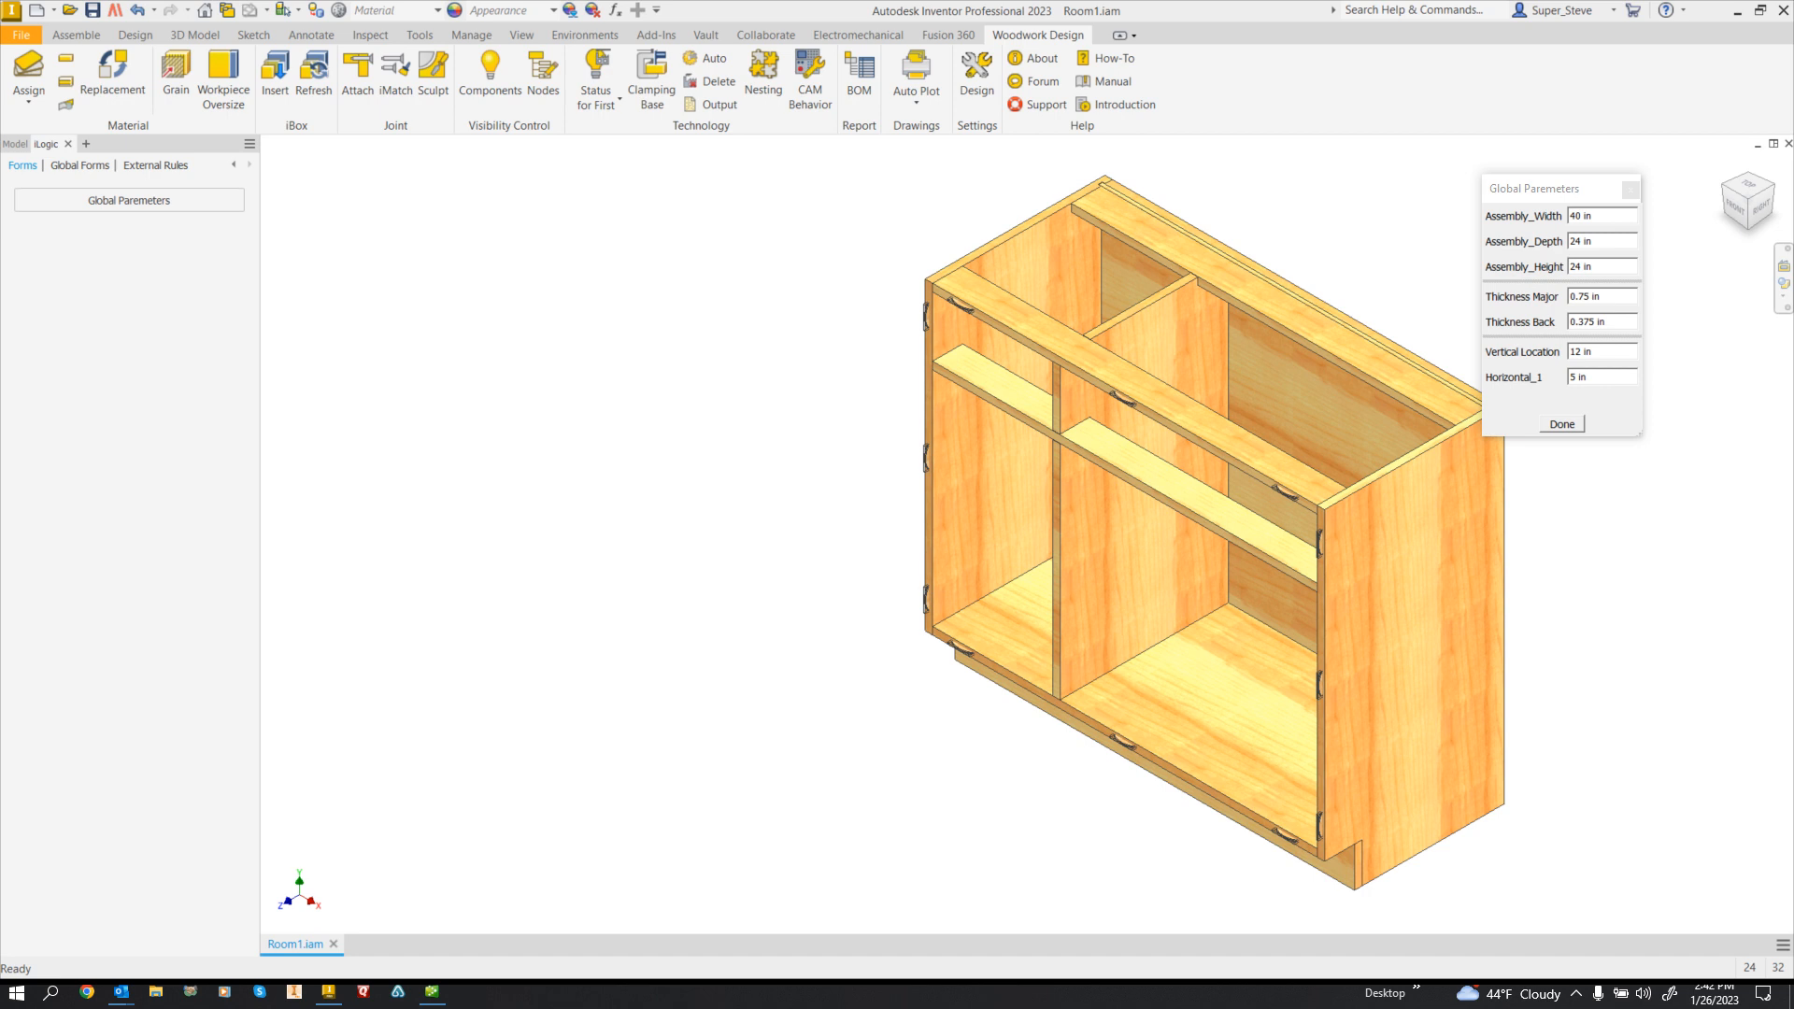
- Start placing a second iLogic component in Room1 from the file Carcase Development presentation.iam
click(75, 35)
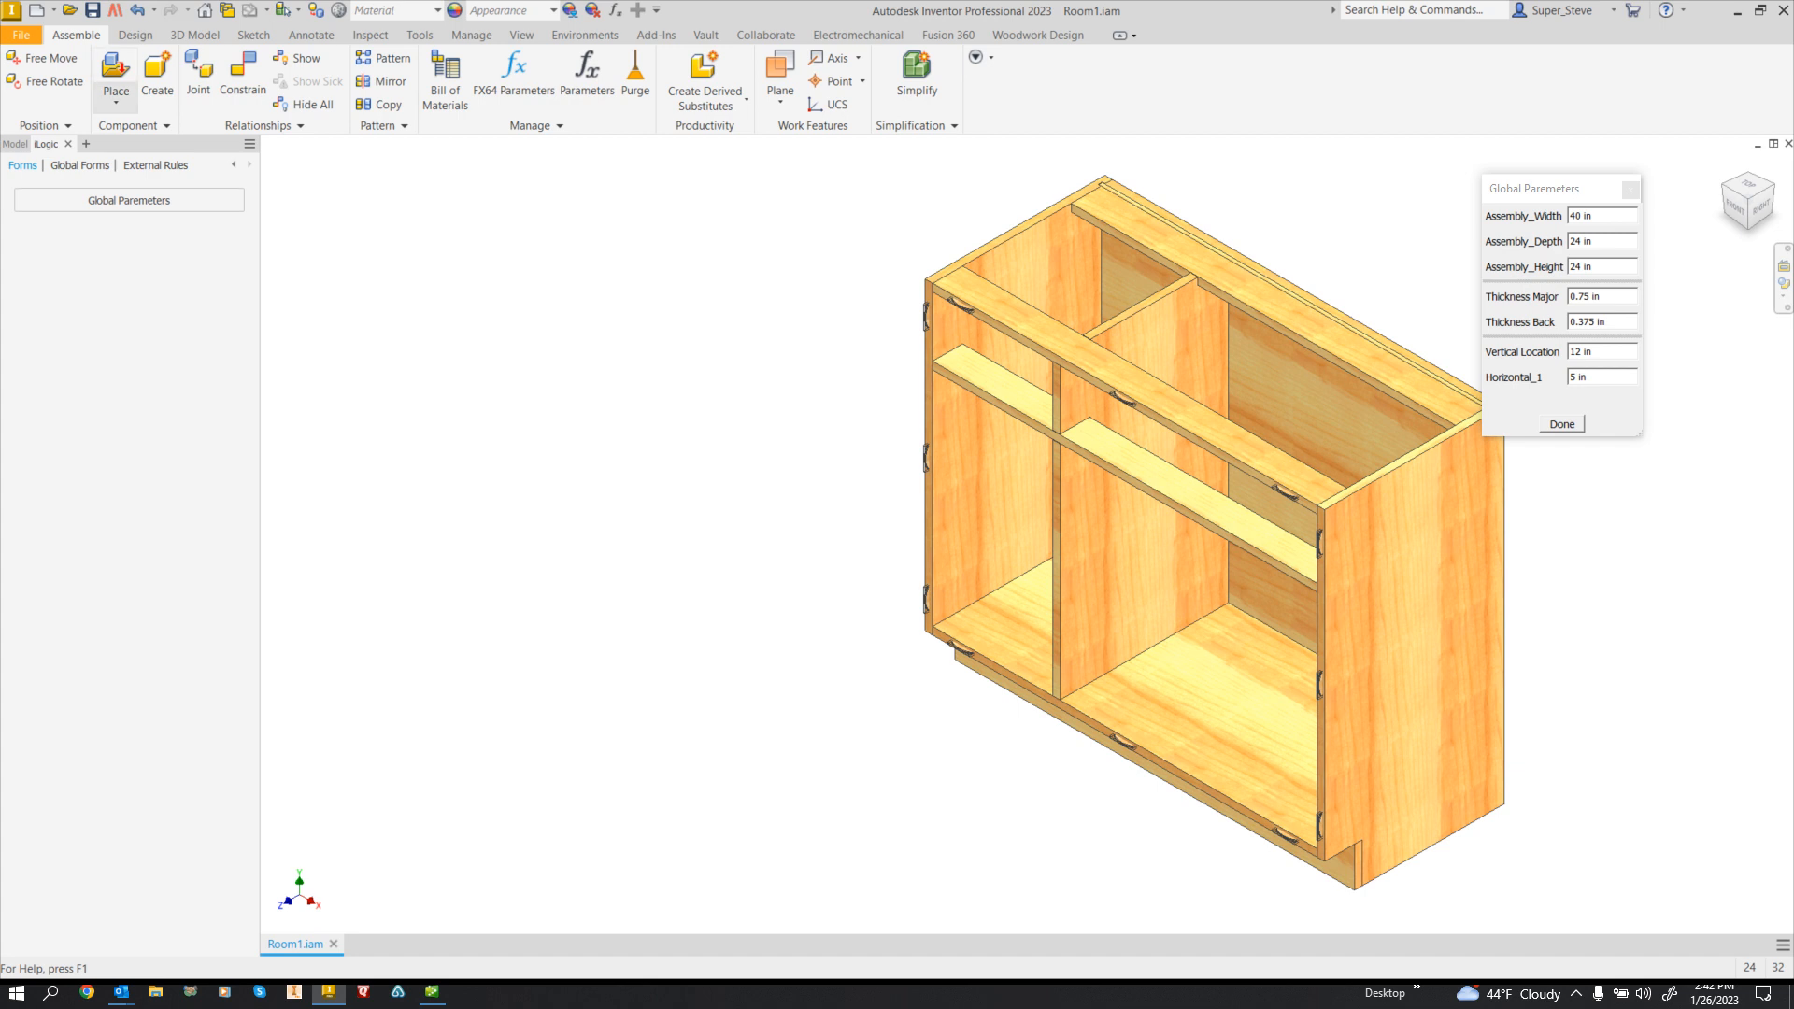
click(116, 98)
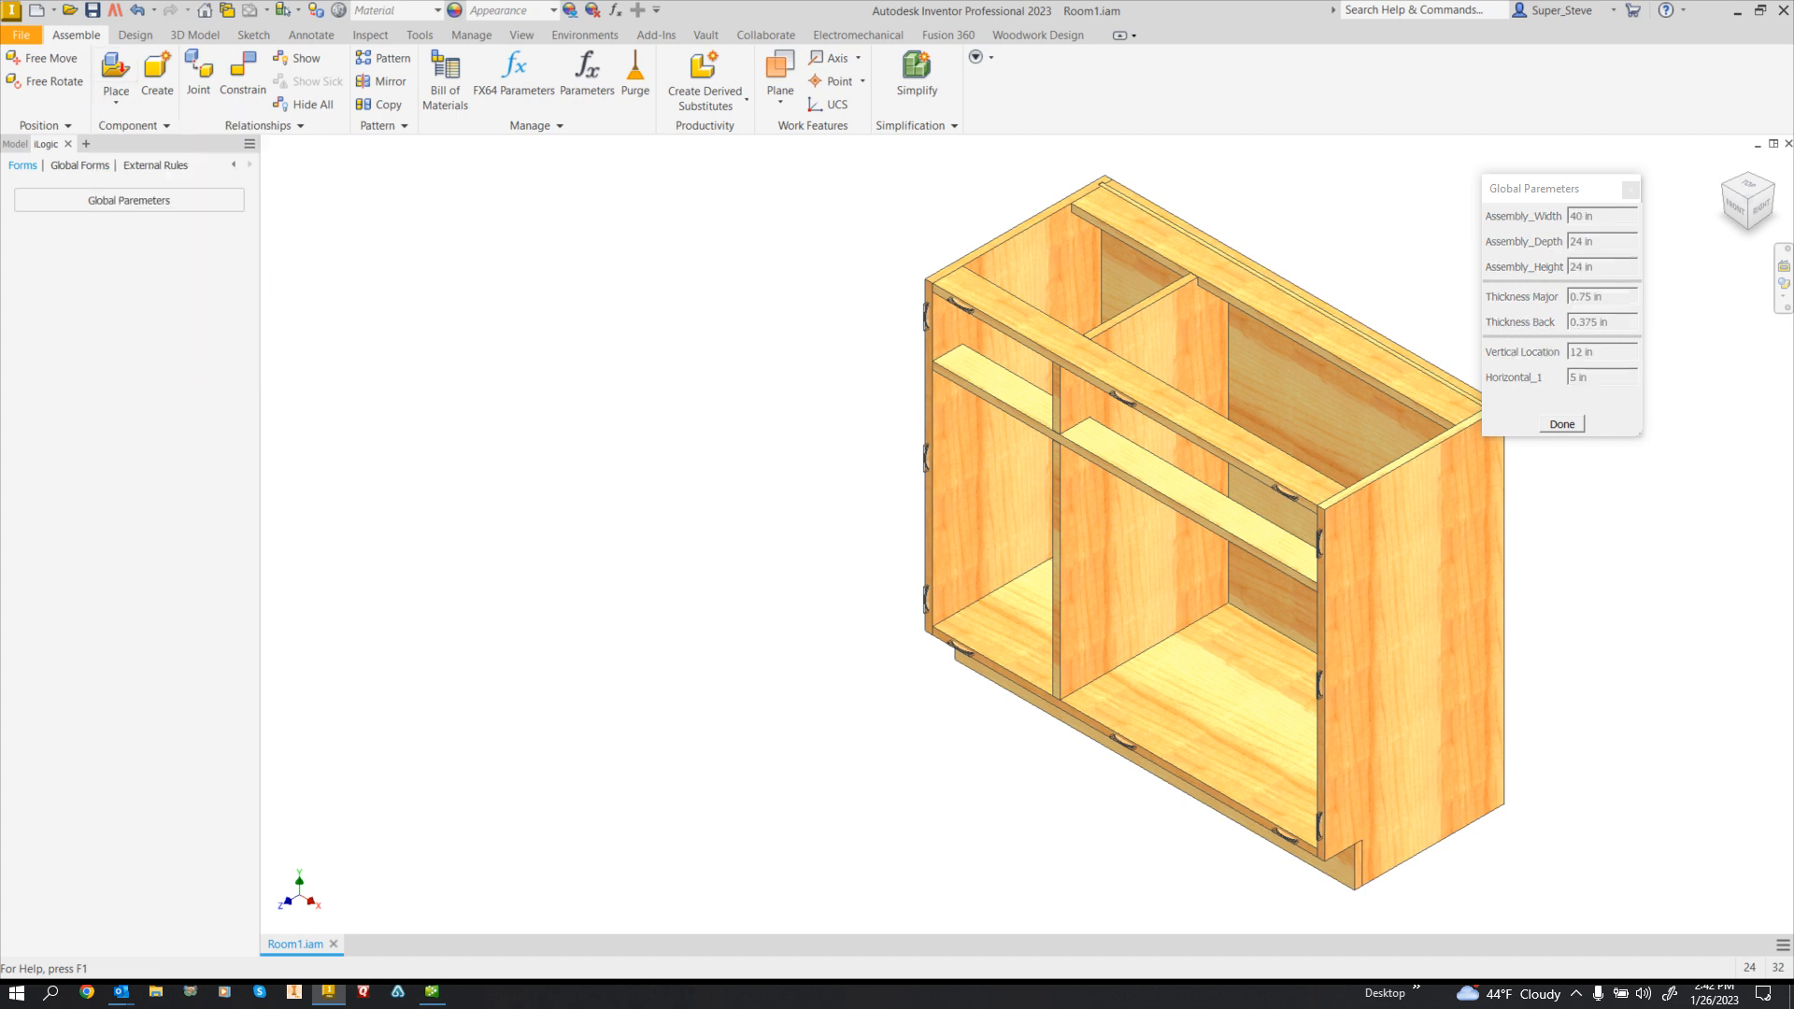
click(190, 284)
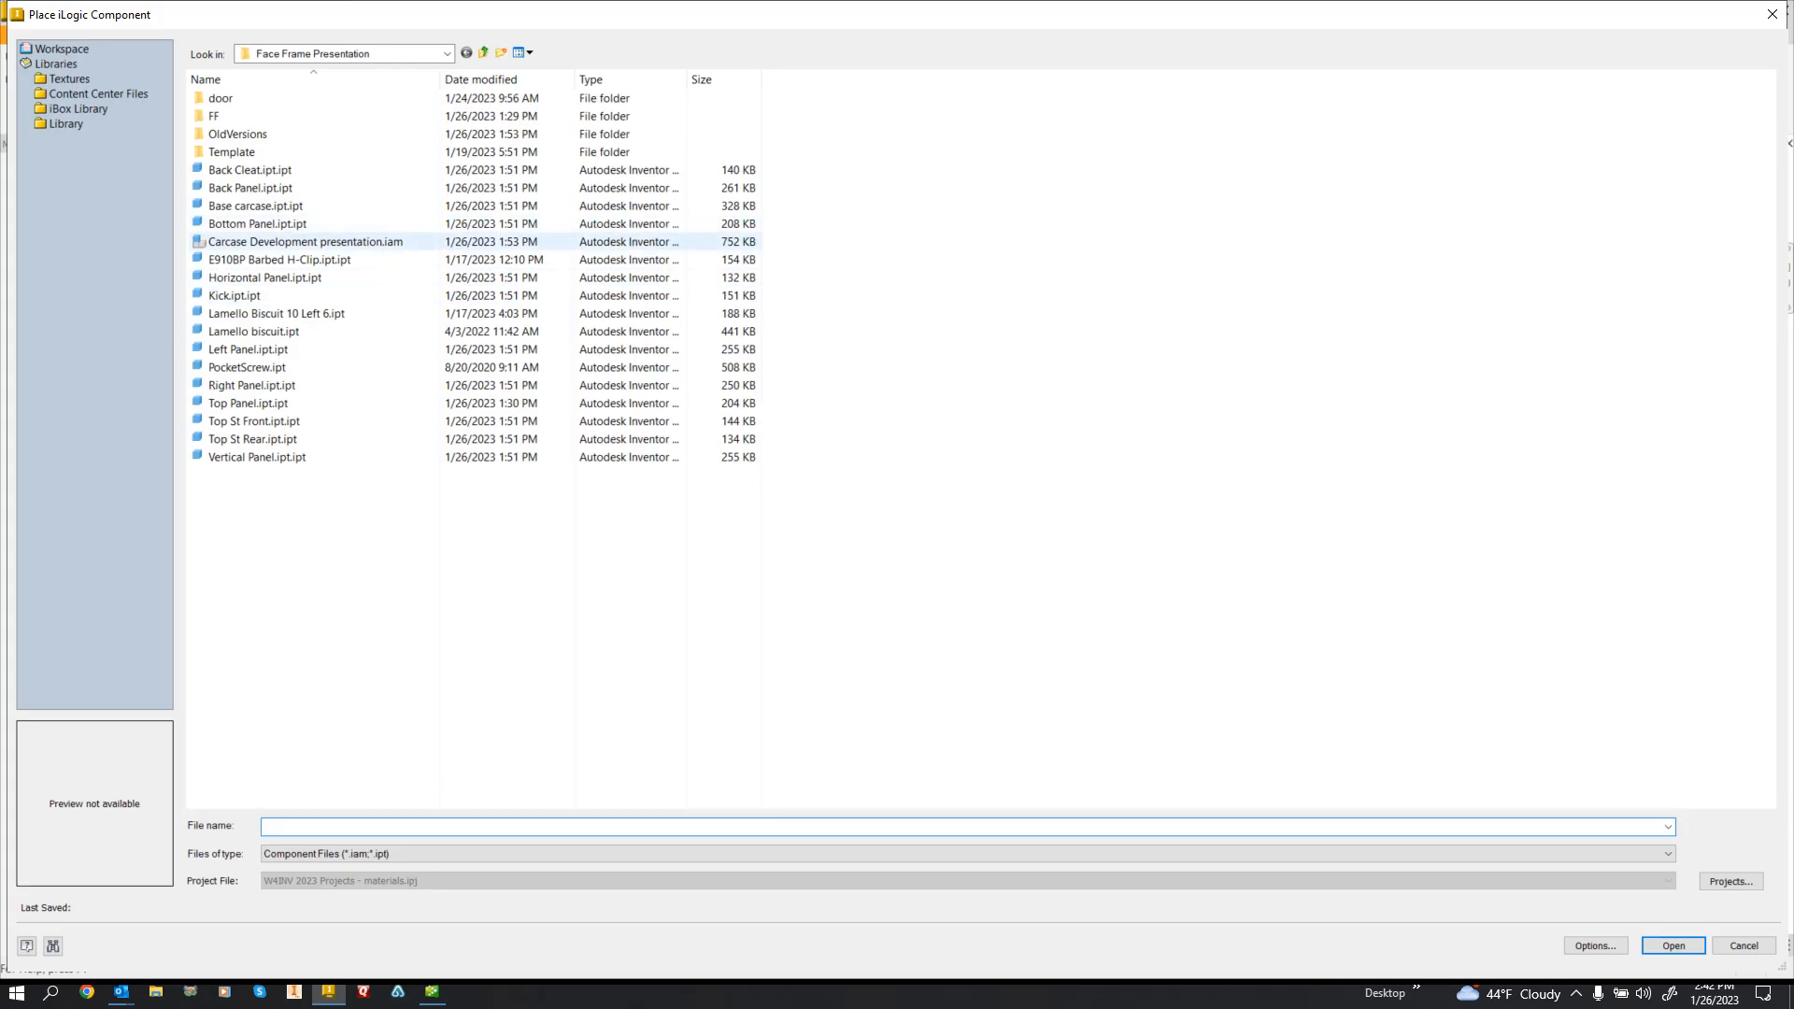
double_click(306, 242)
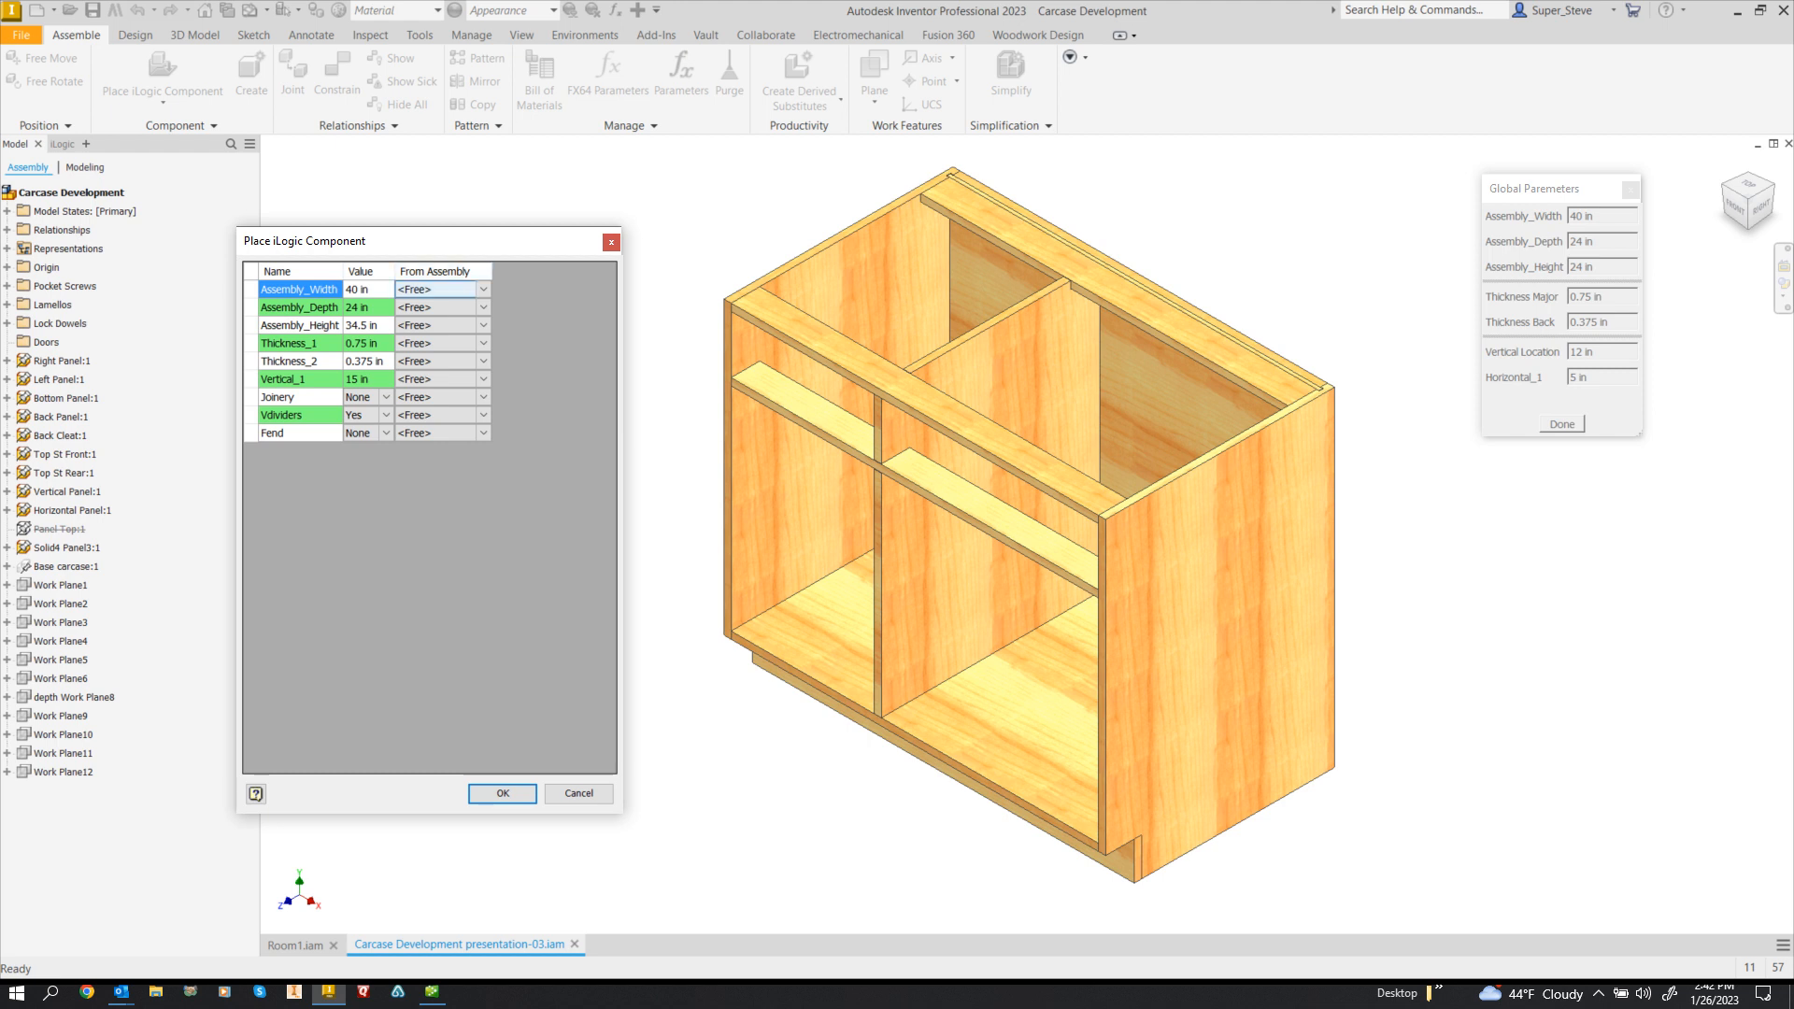
- Link the second carcase's Assembly_Width to the room assembly parameter of the same name
click(483, 290)
click(435, 317)
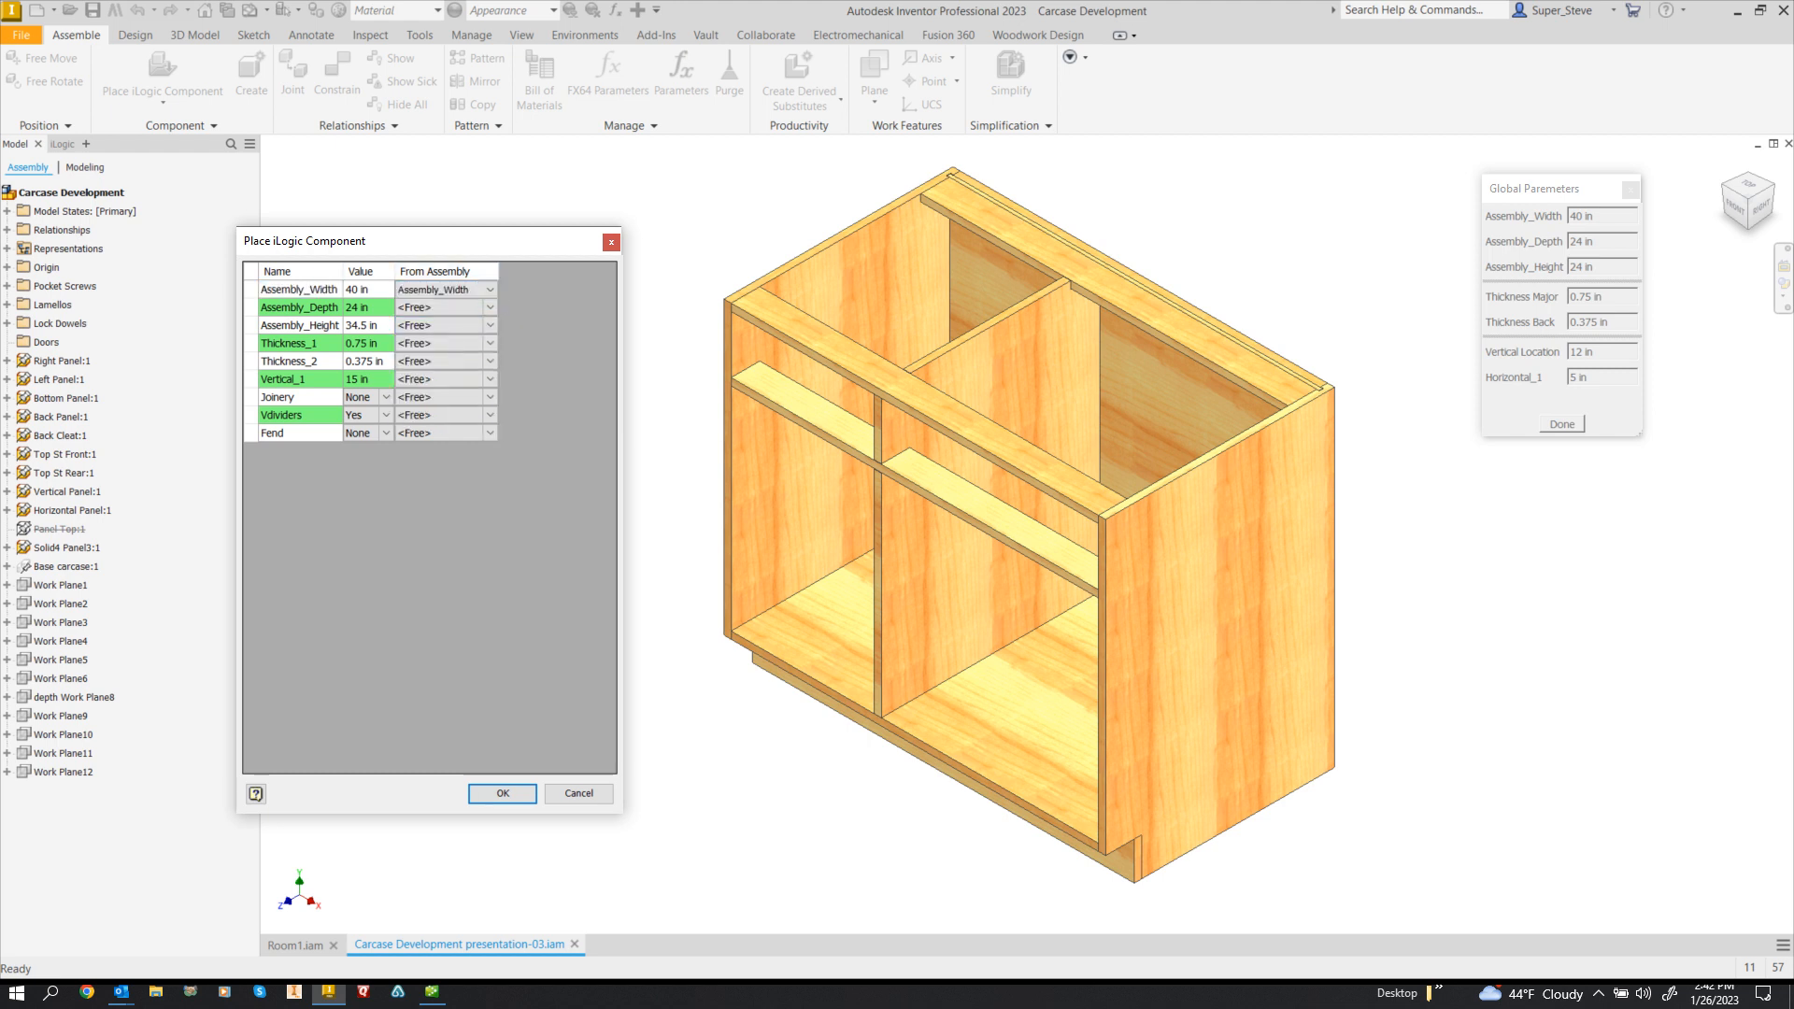
click(364, 307)
- Link the second carcase's Thickness_1 and Thickness_2 to the room's Thickness_1 and Thickness_2 parameters
click(490, 343)
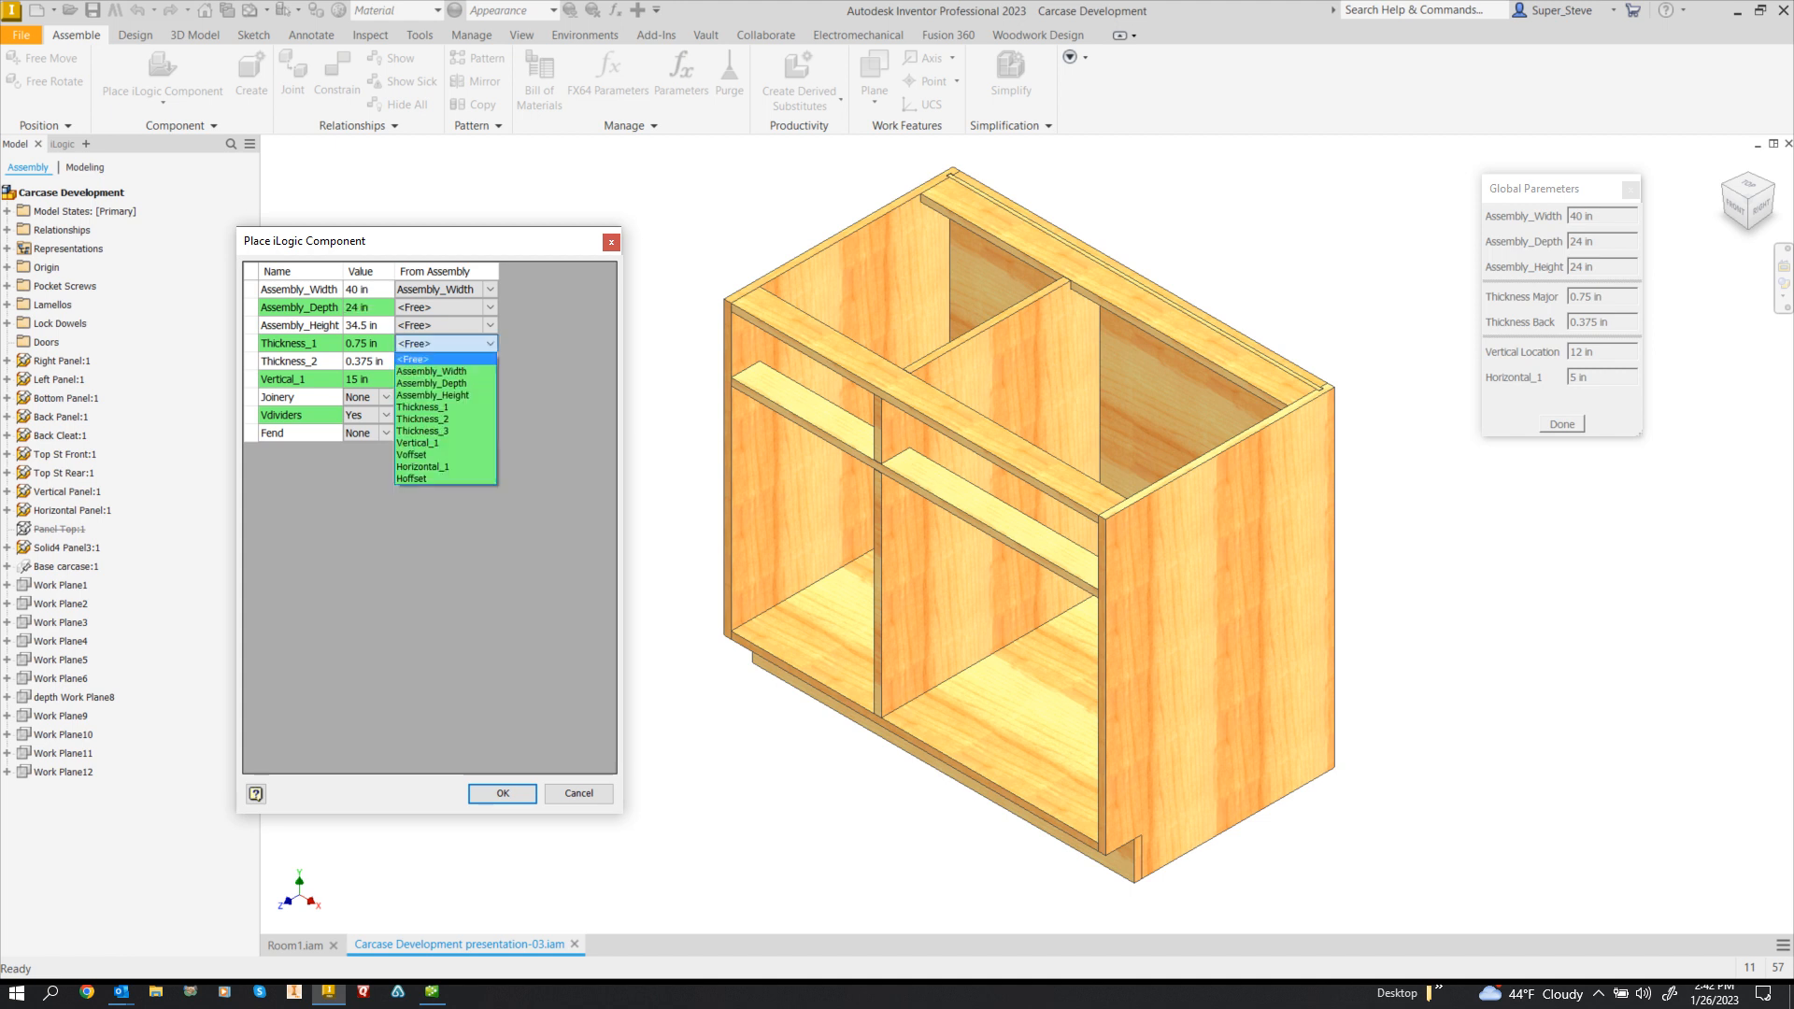
click(425, 408)
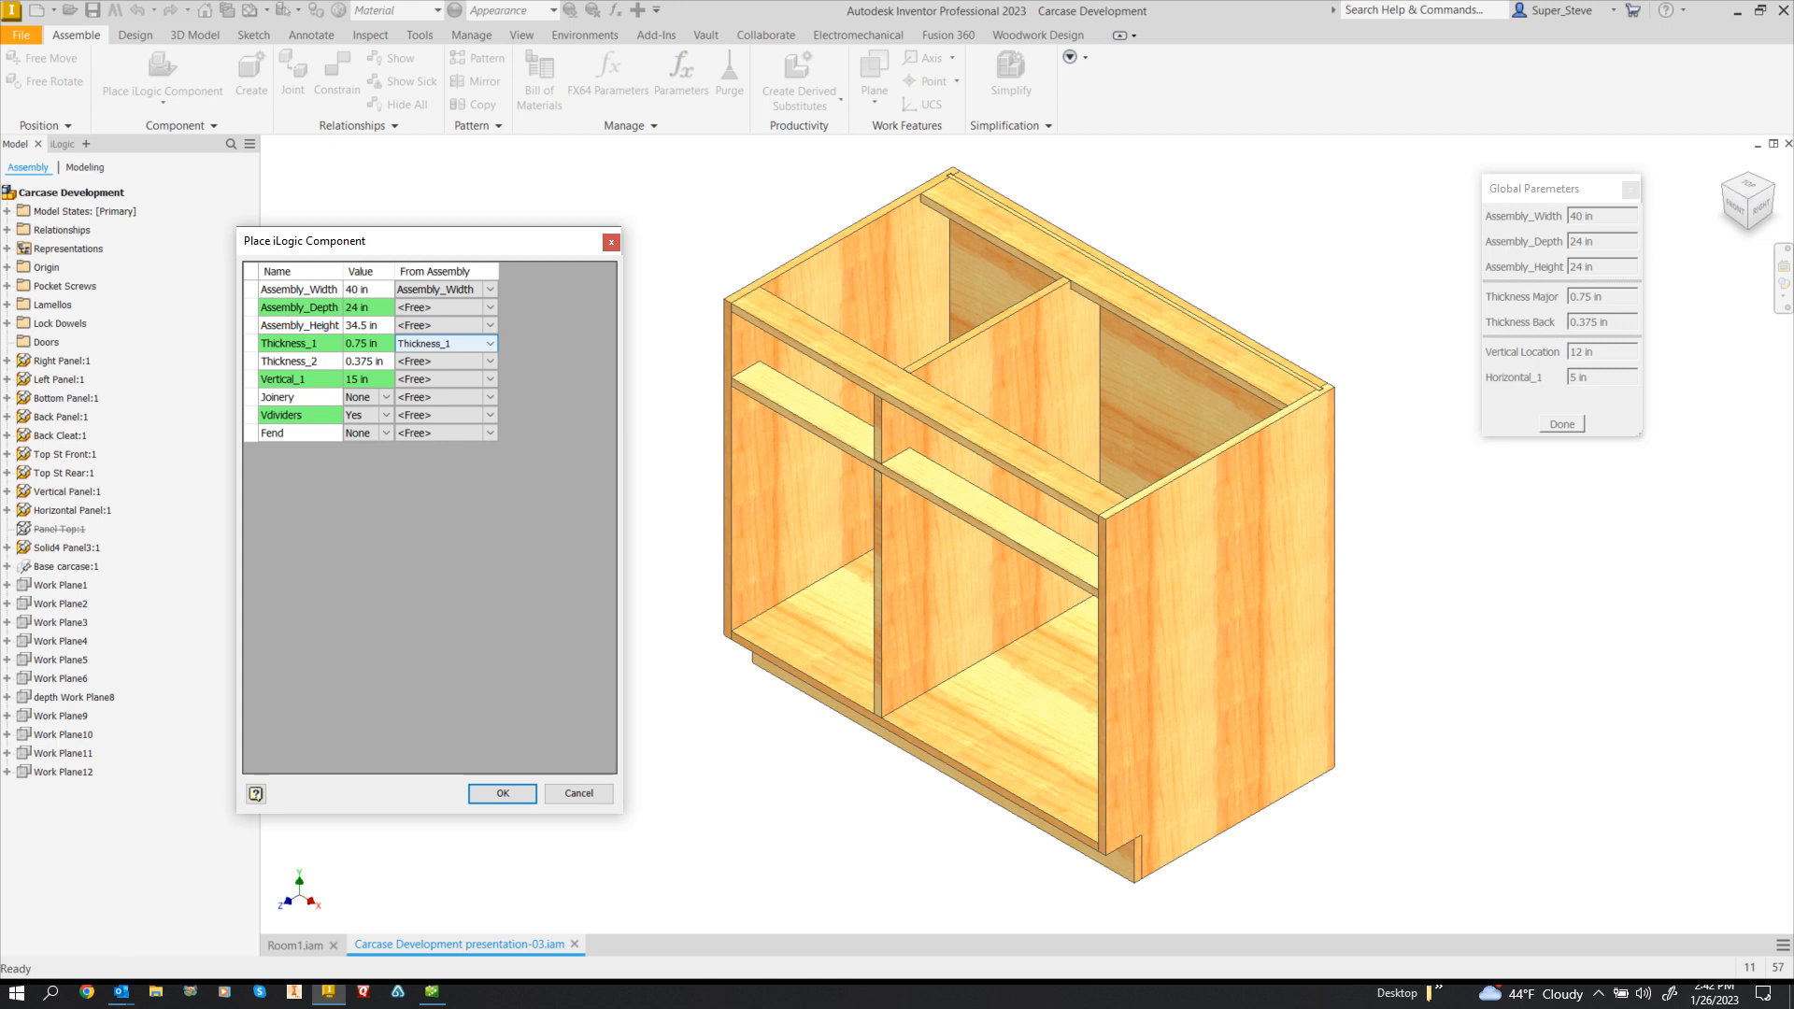
click(489, 362)
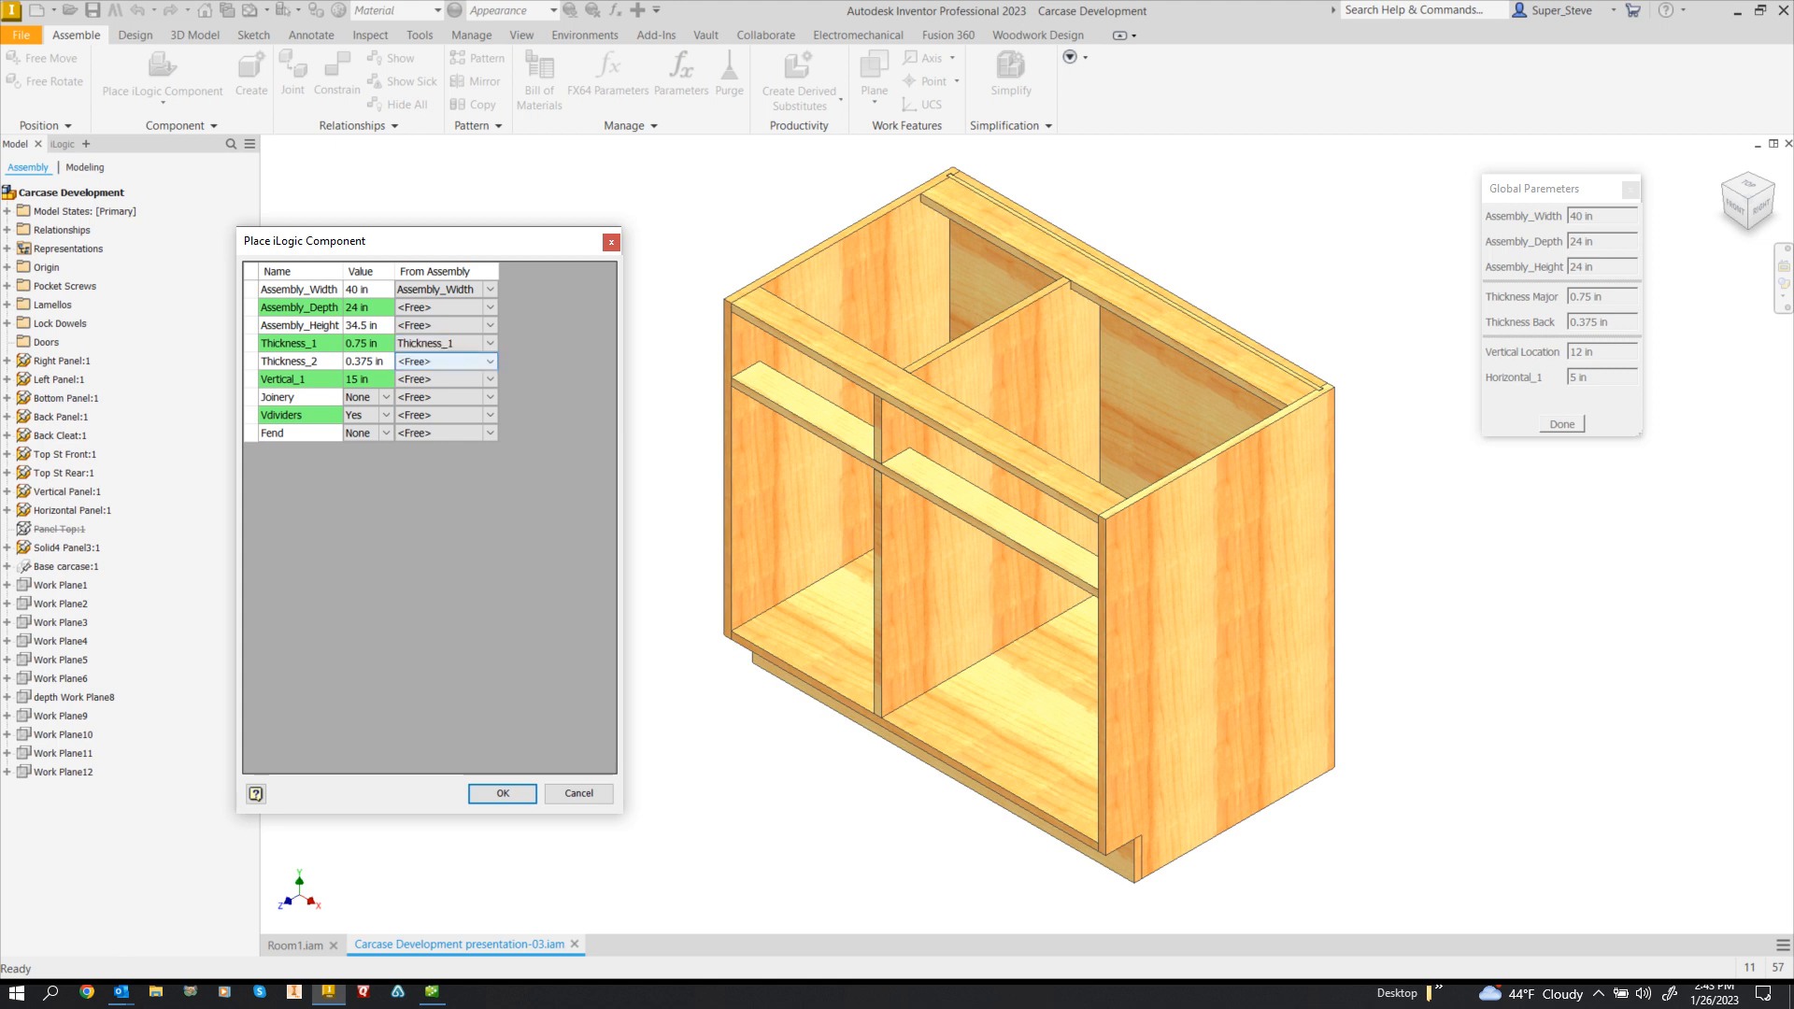
click(489, 361)
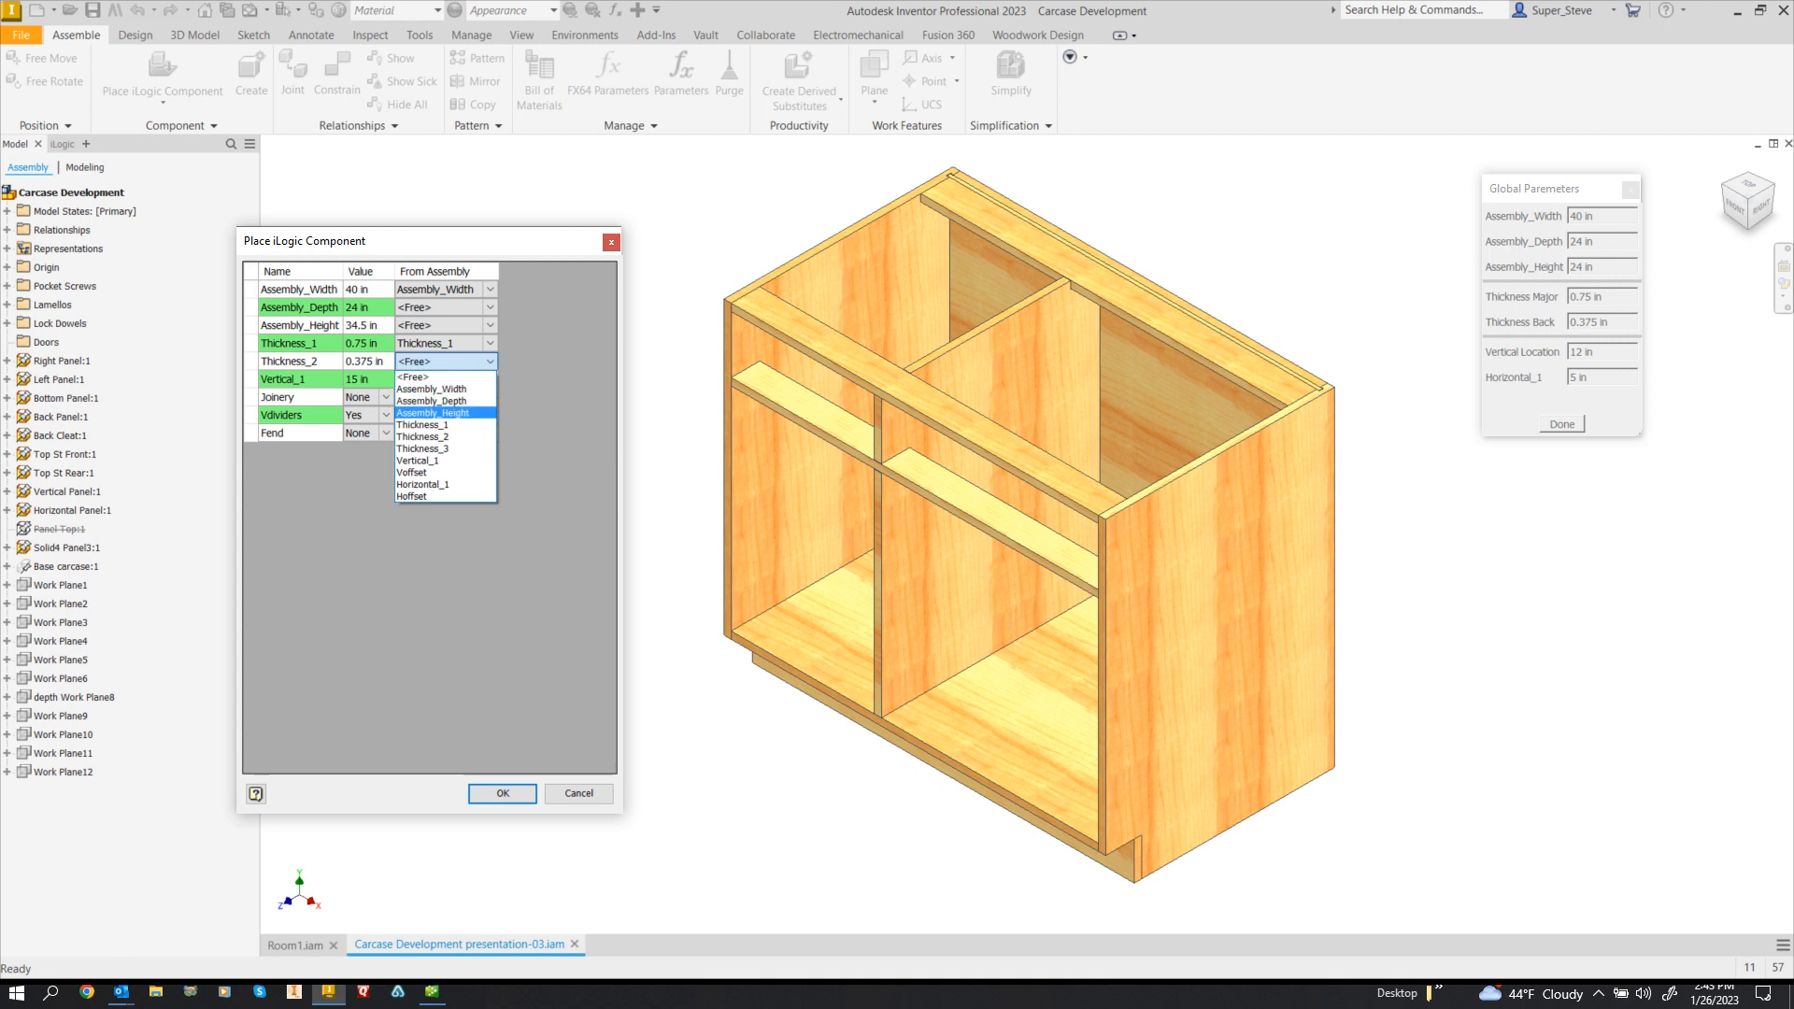
click(423, 436)
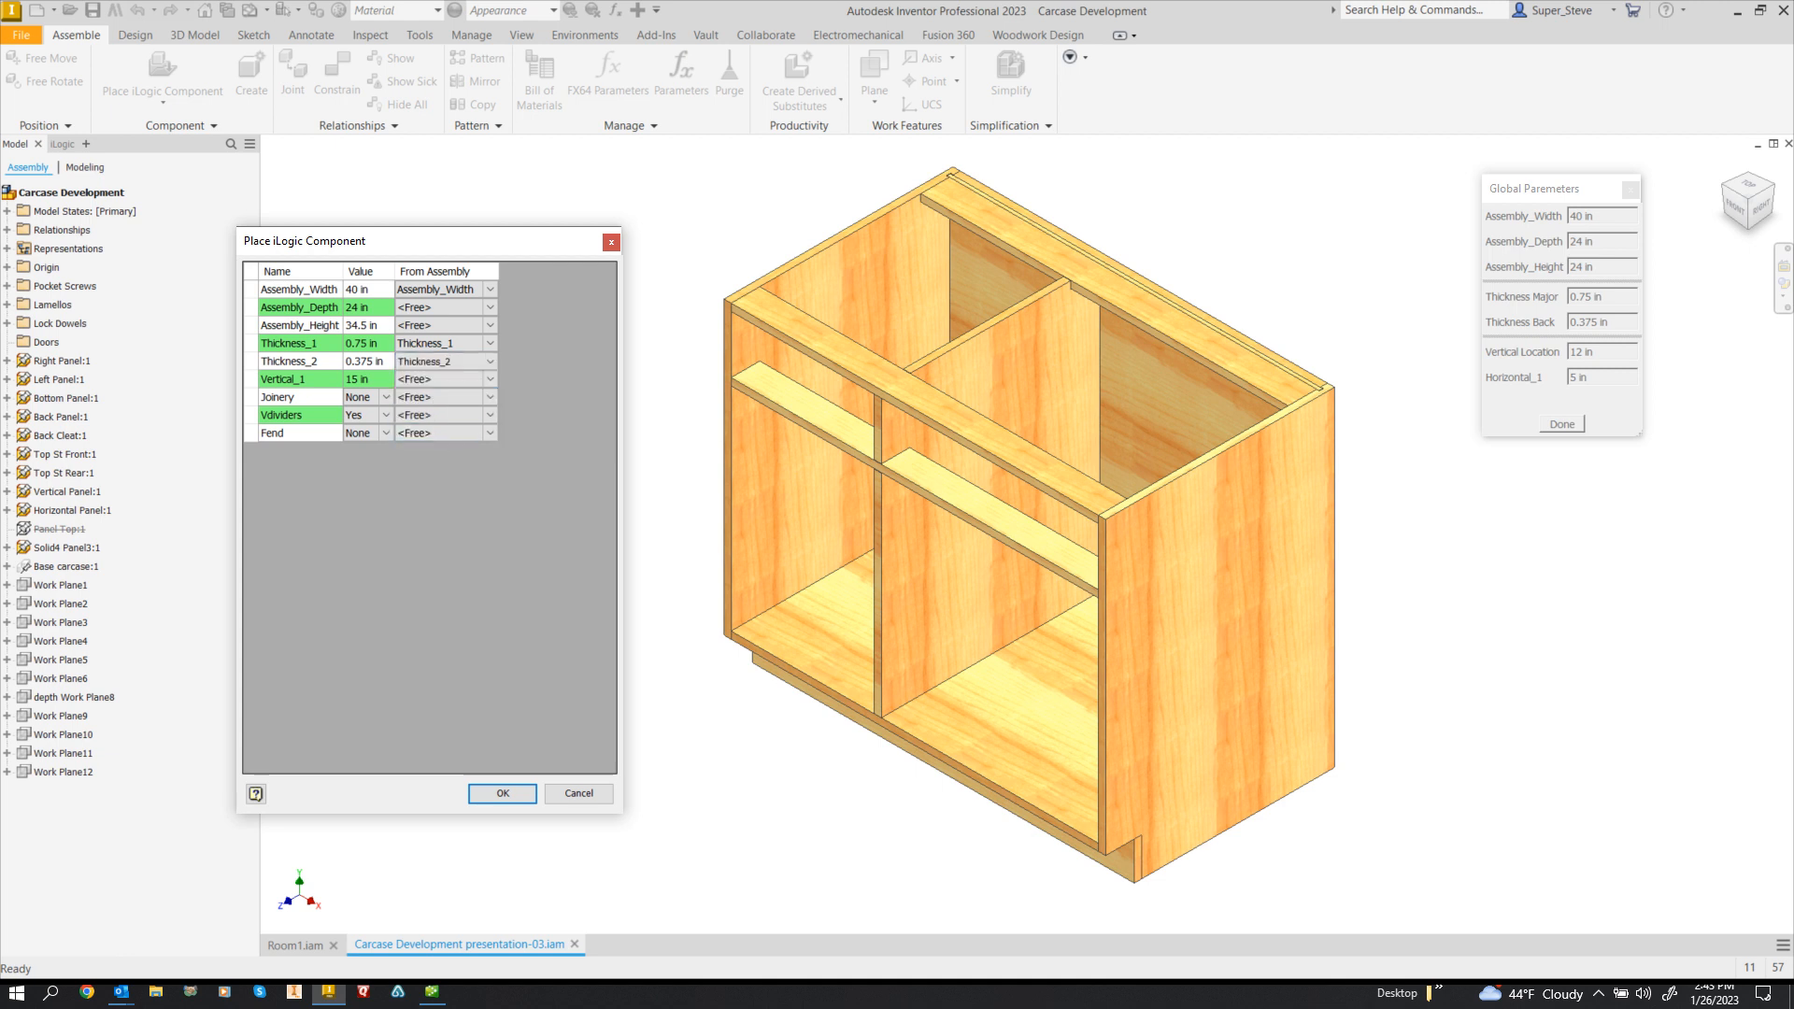
click(440, 343)
- Set the second carcase's Vertical_1 location to 10 in and look through the Joinery options
click(368, 379)
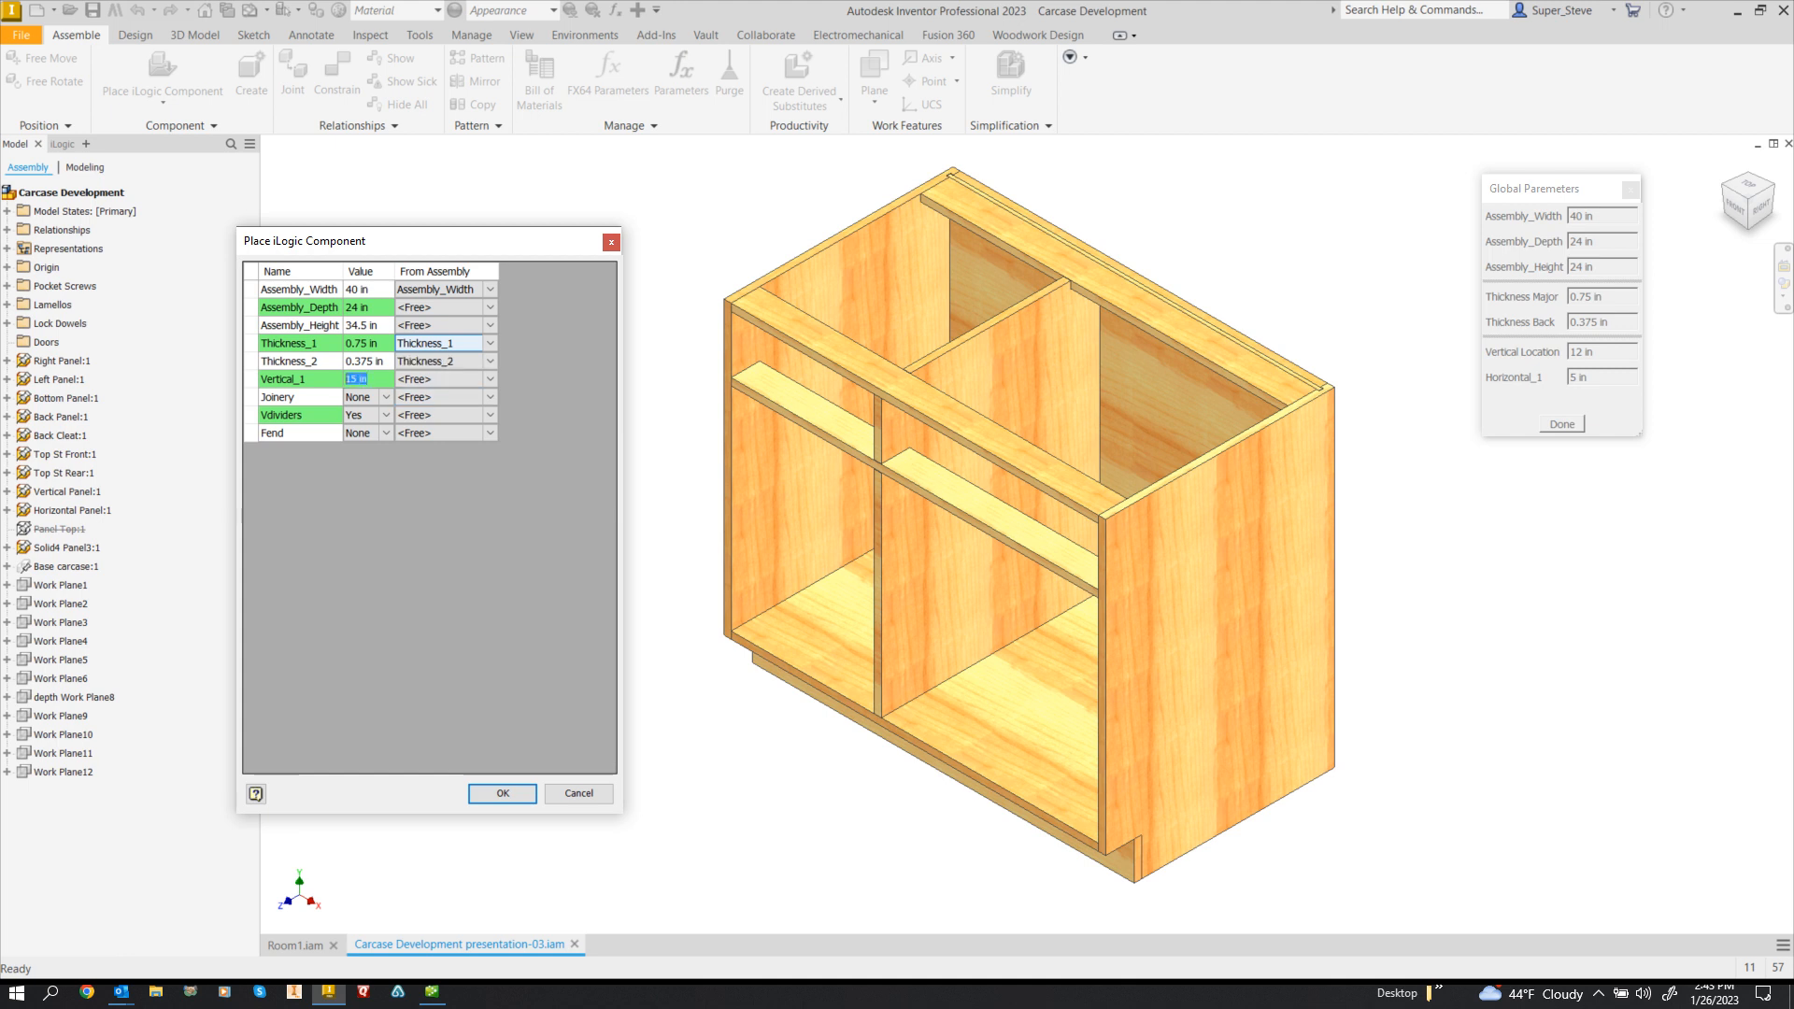
text(10)
key(Return)
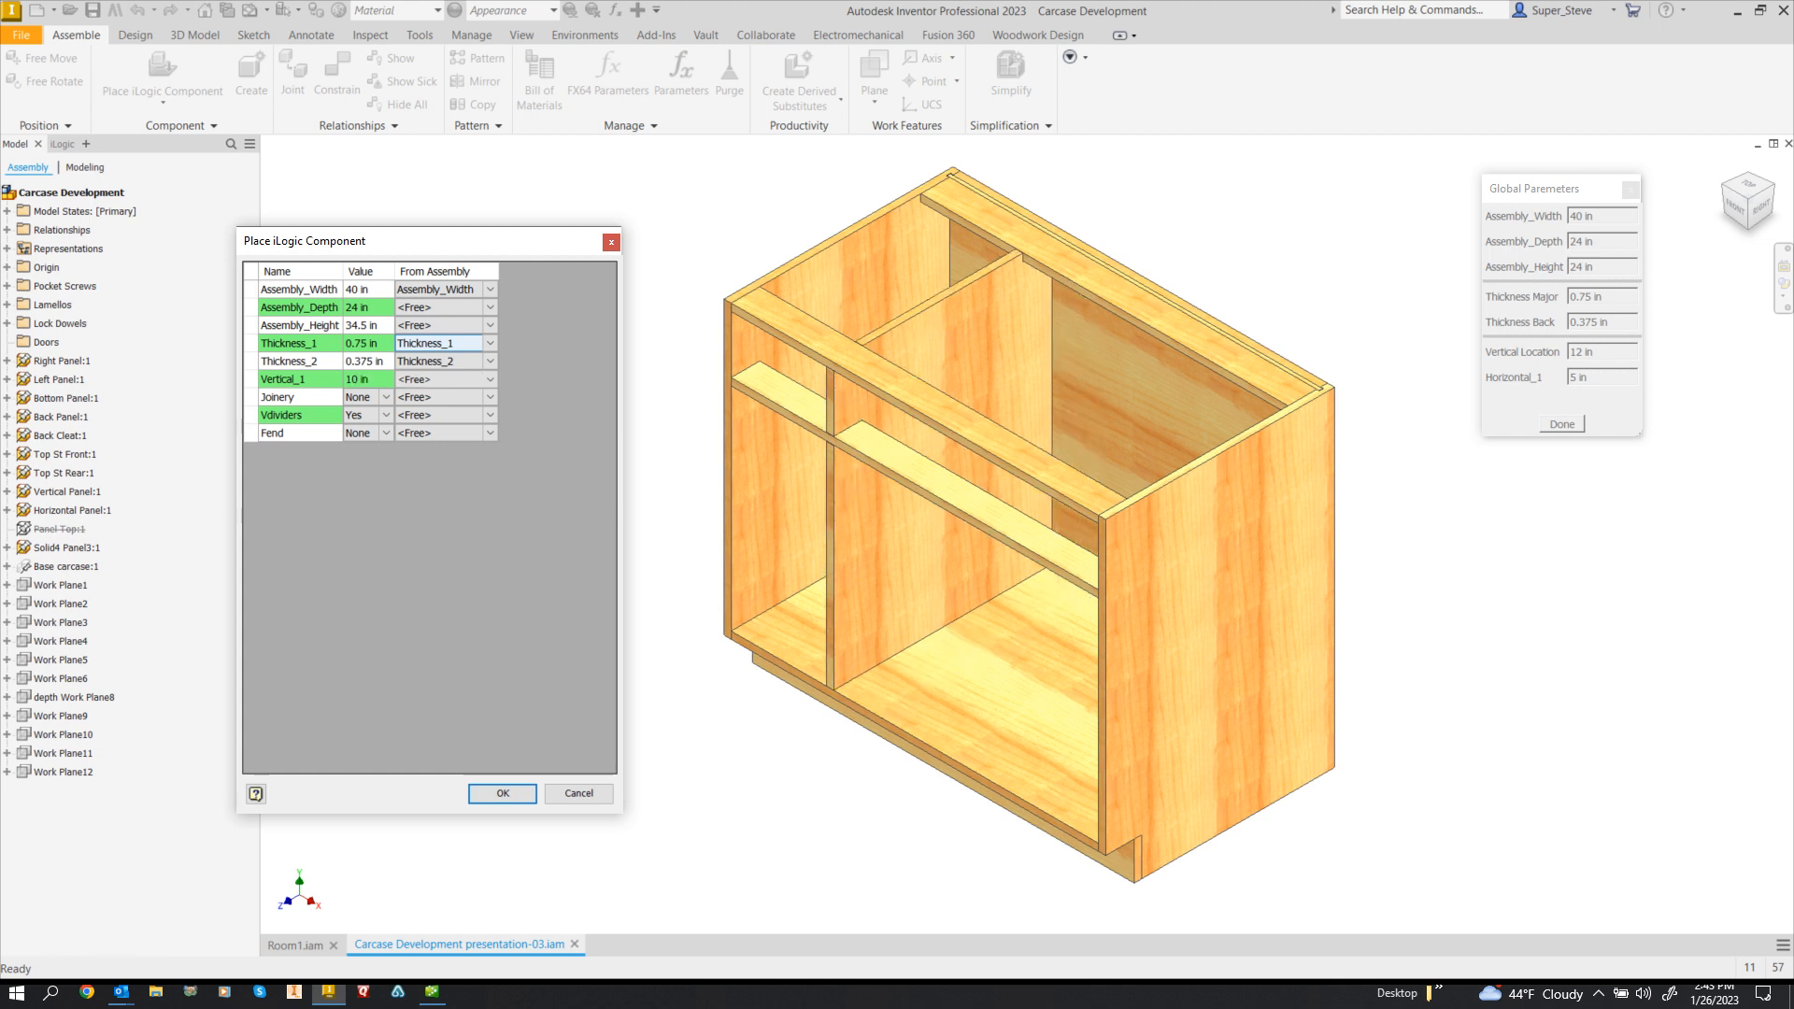
click(385, 397)
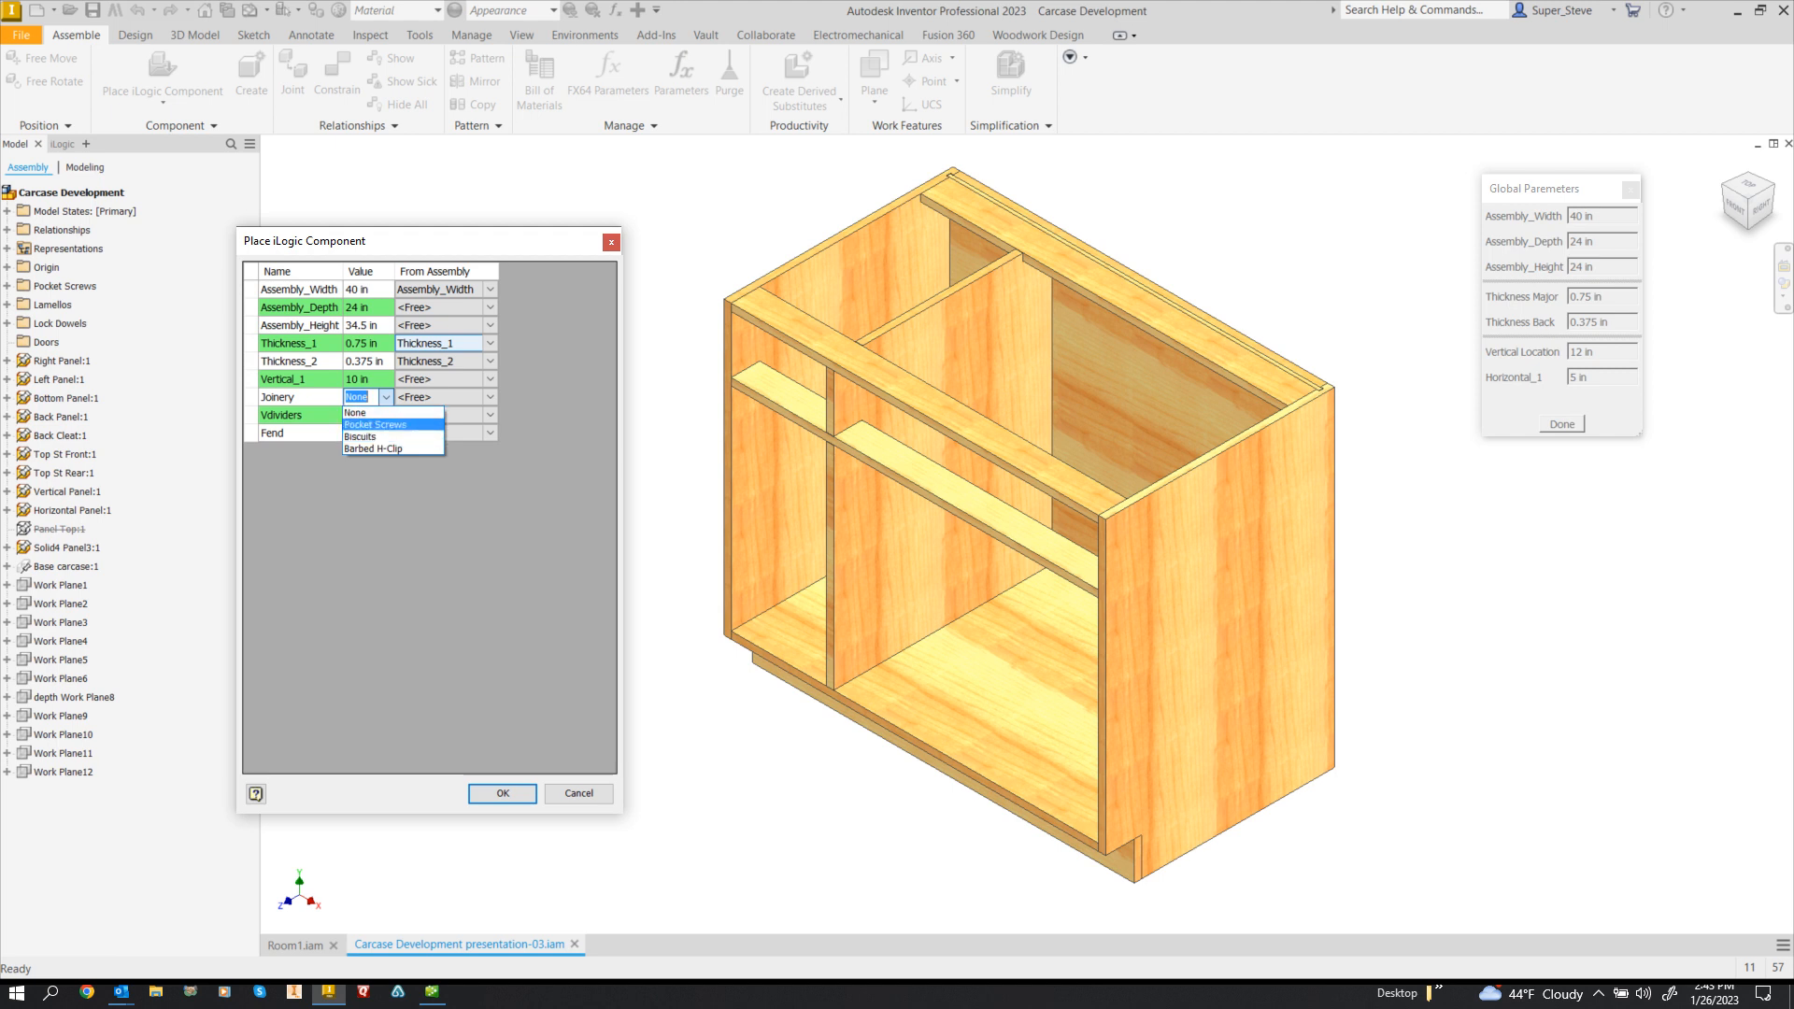
key(Escape)
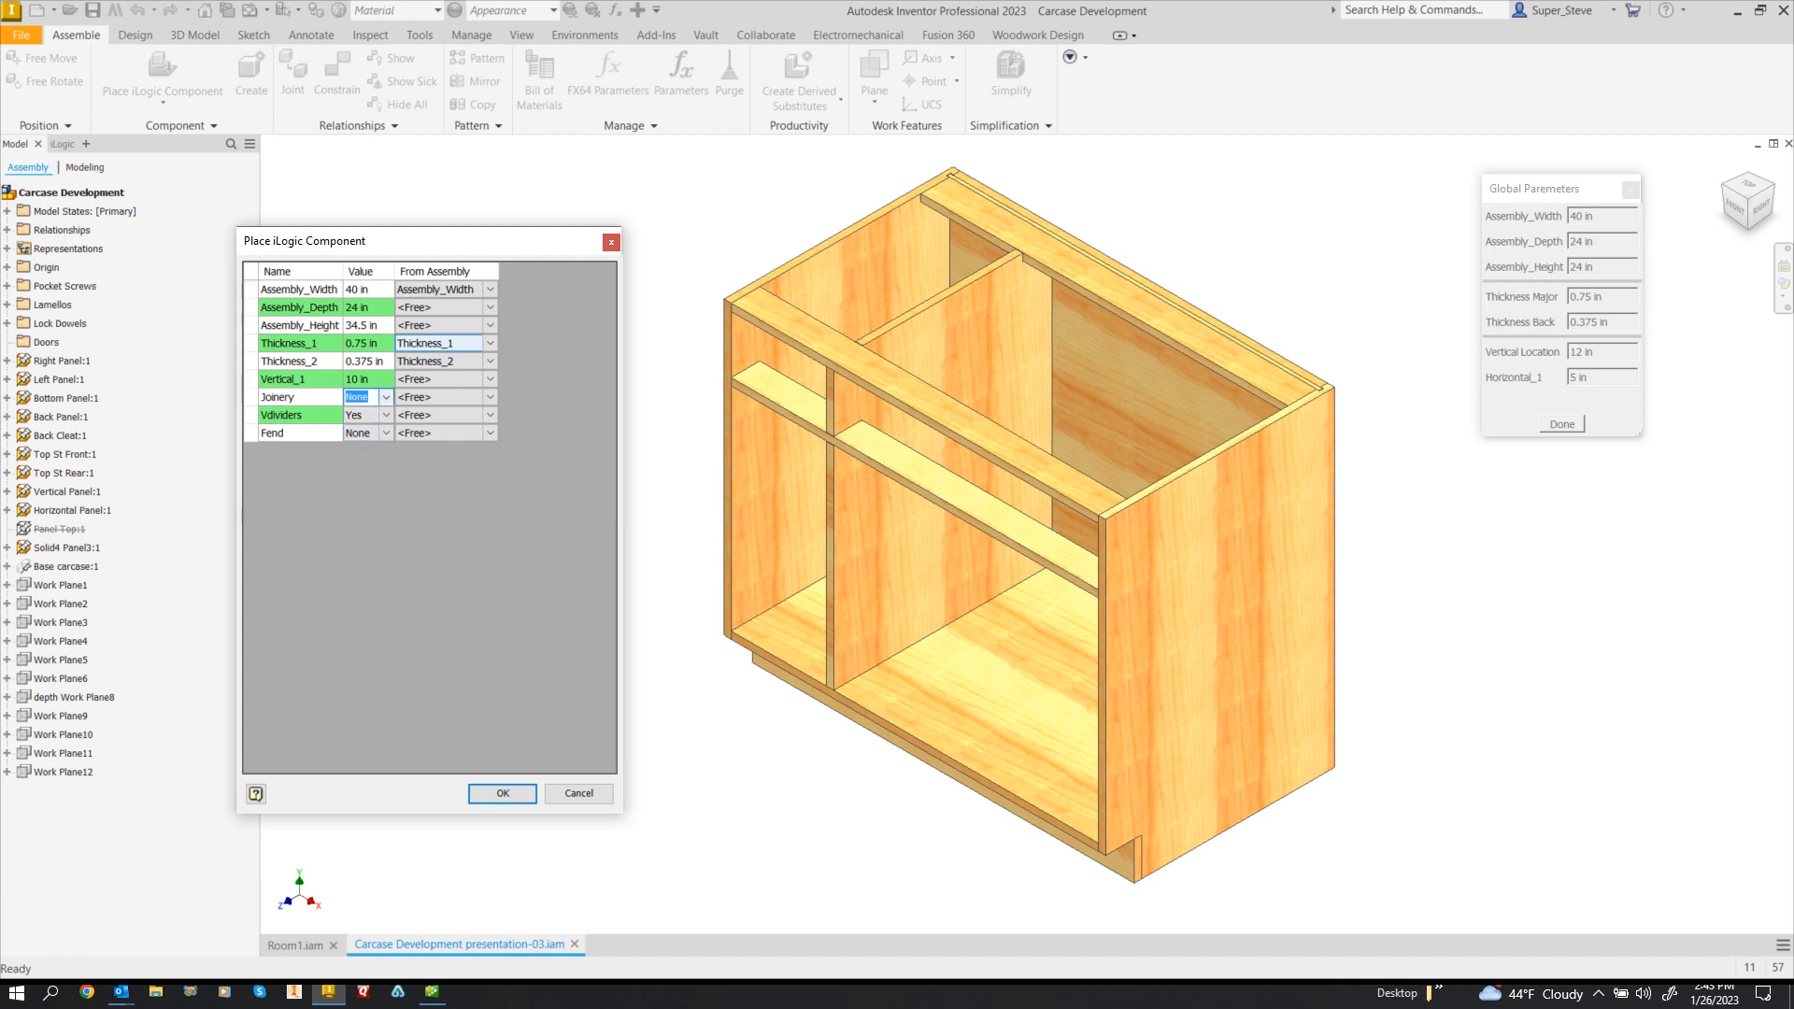
- Set the second carcase's Vdividers option to No and place one instance beside the first carcase in Room1
click(385, 415)
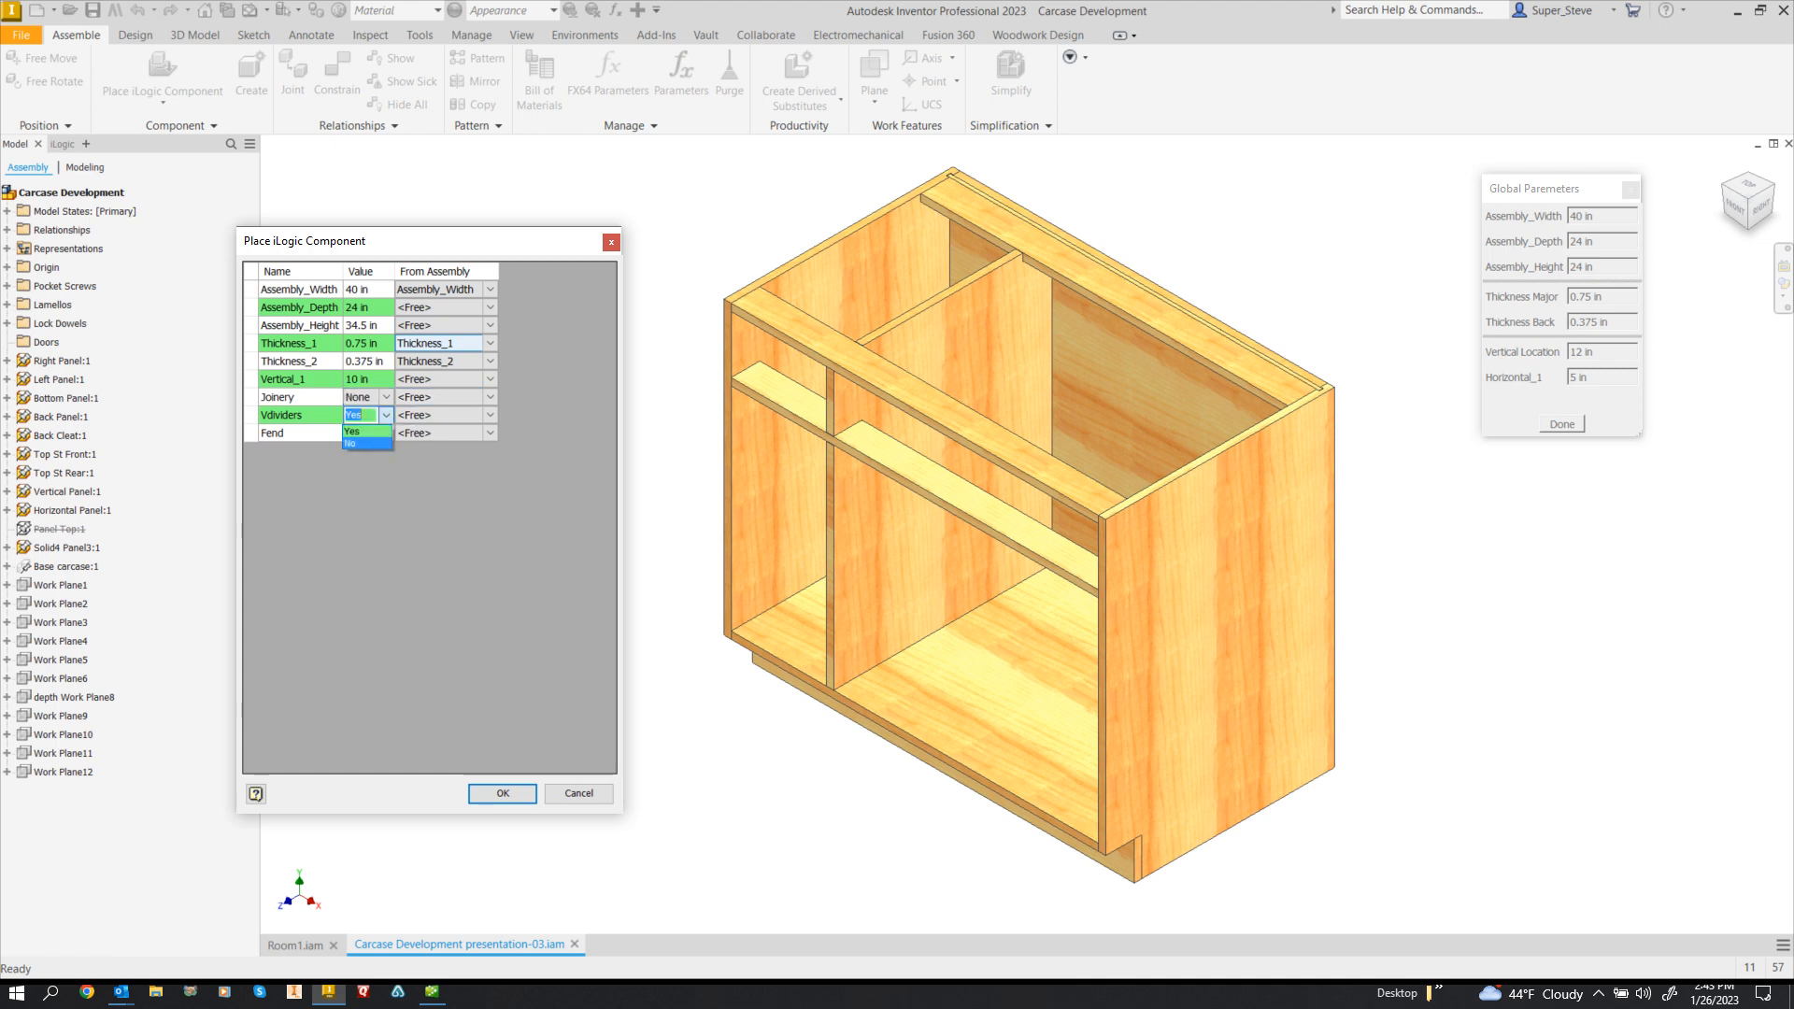
click(368, 443)
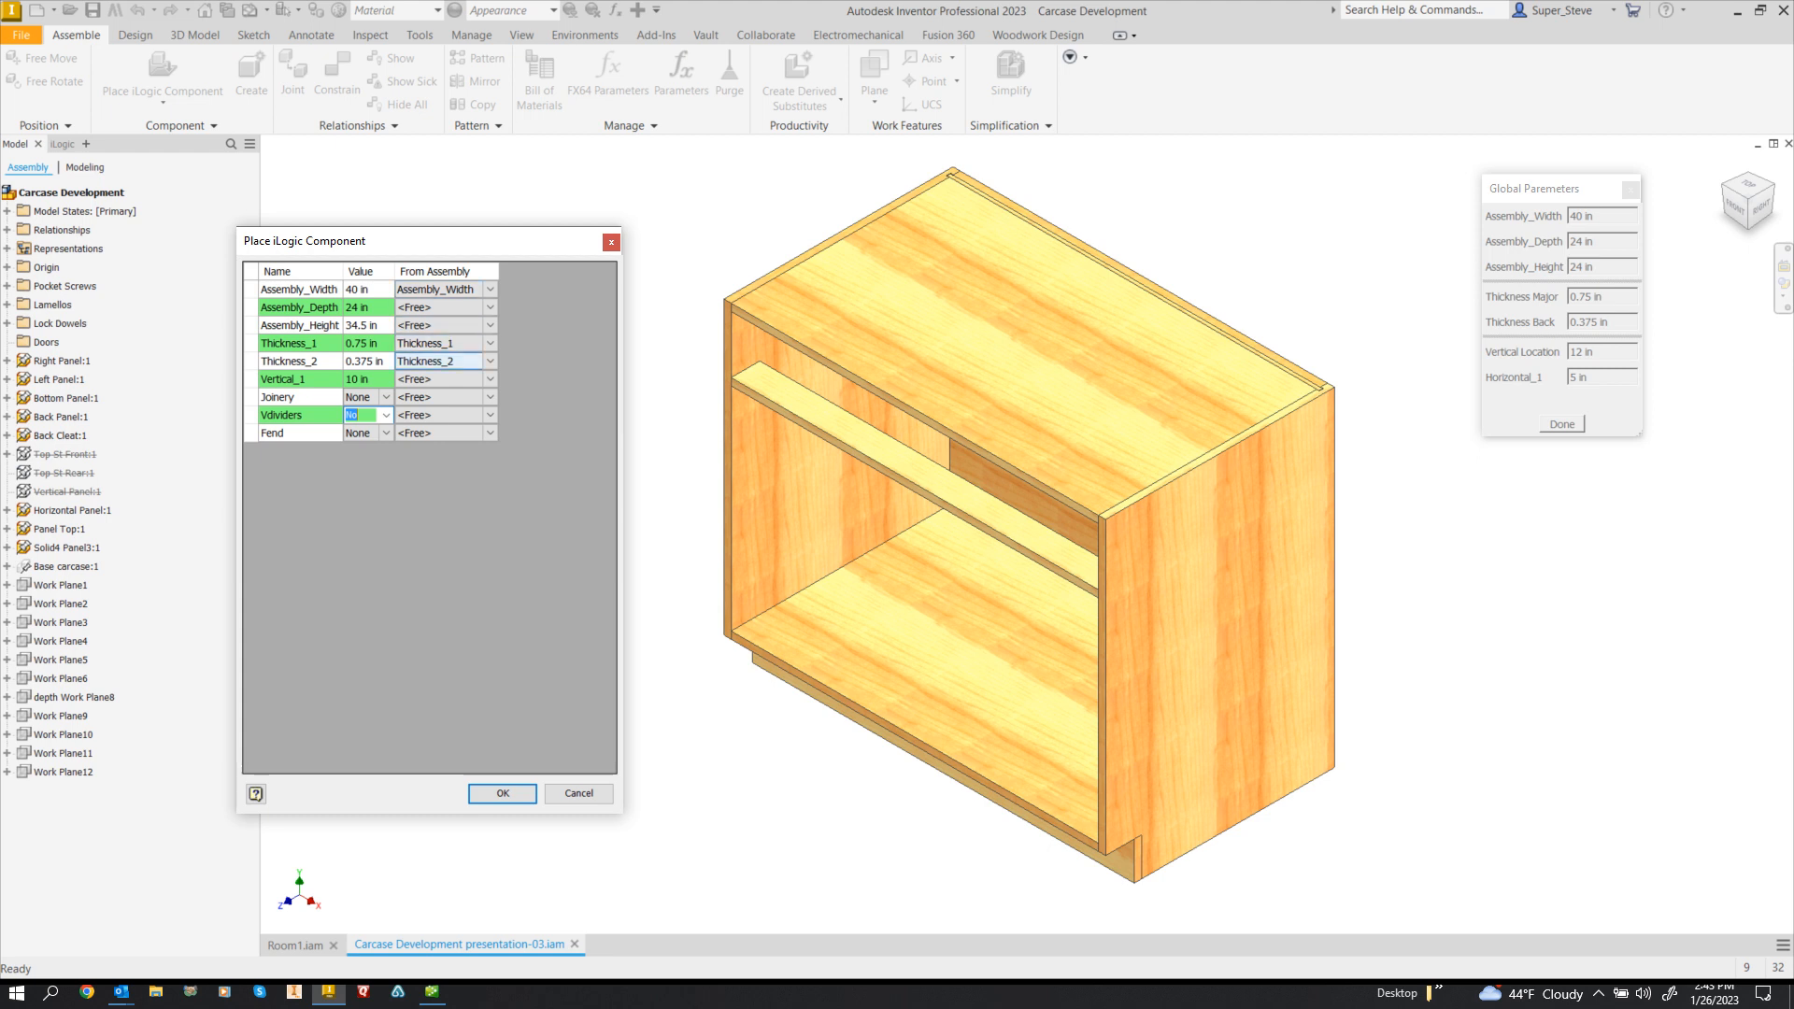
click(503, 794)
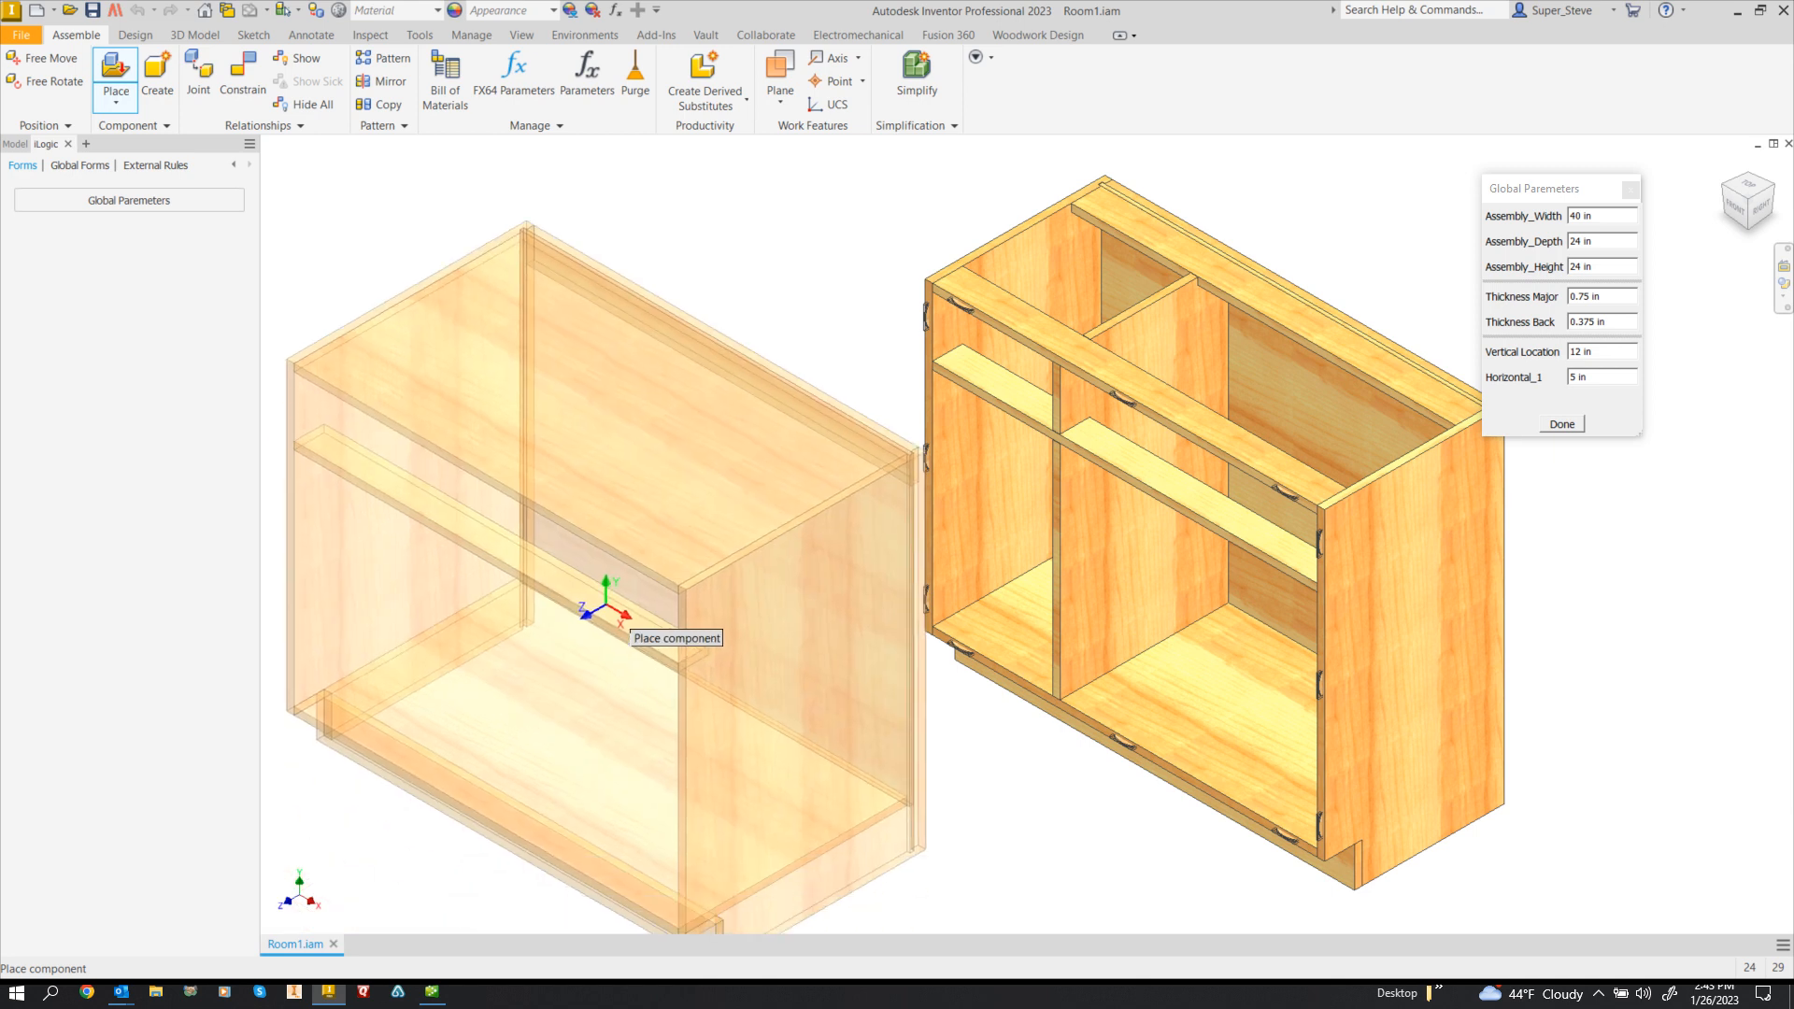
click(592, 535)
right_click(979, 797)
click(1014, 784)
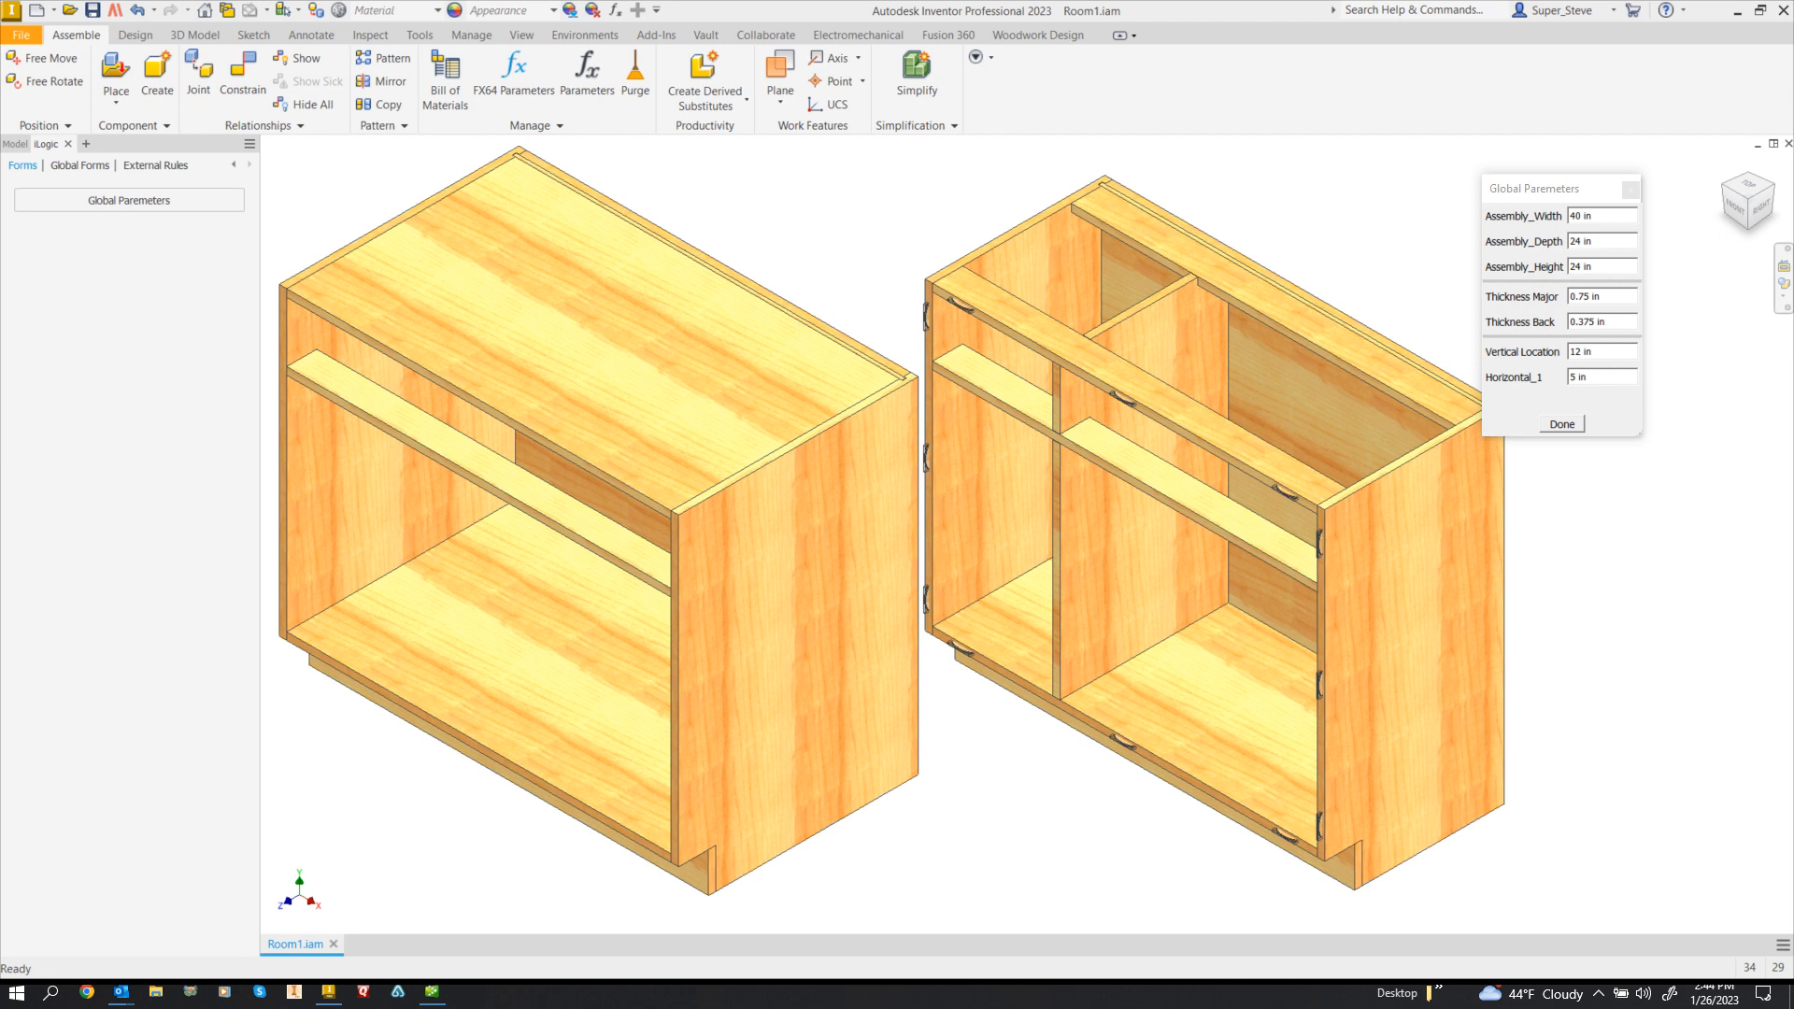
- Edit the second carcase's Left Panel in place and sketch an inward offset of the outline on its outer face
double_click(799, 626)
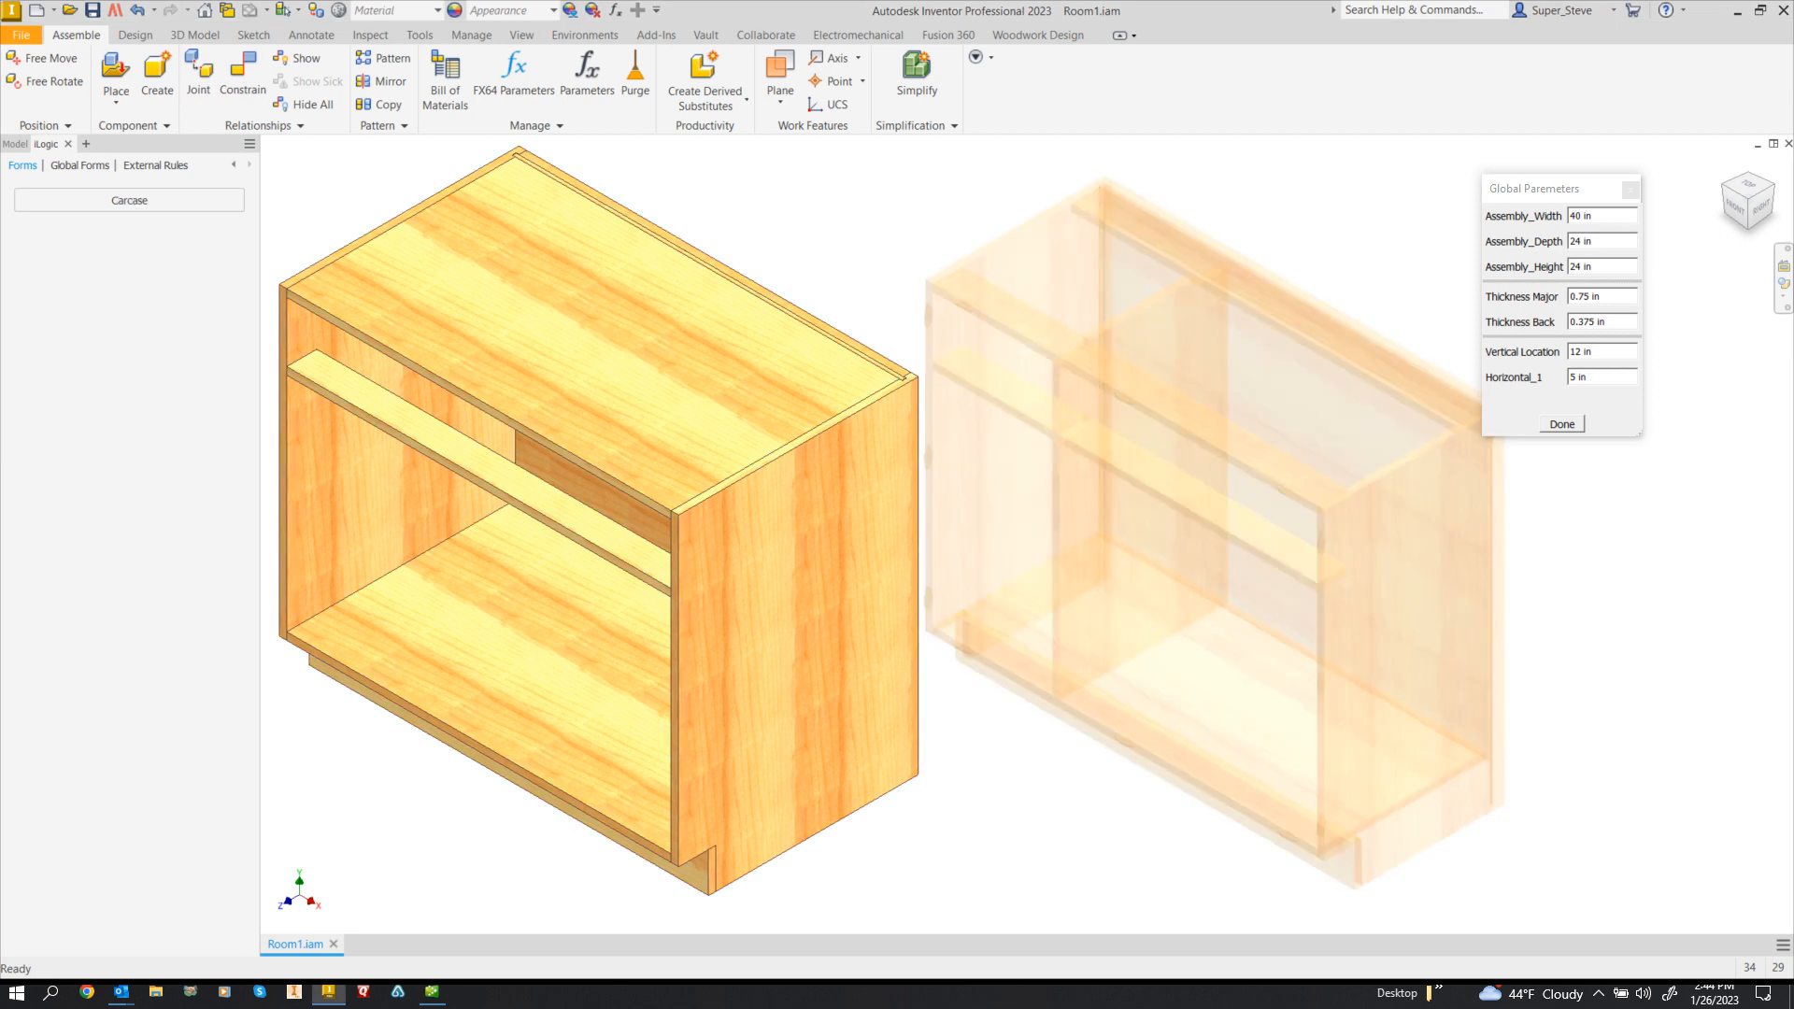
double_click(799, 626)
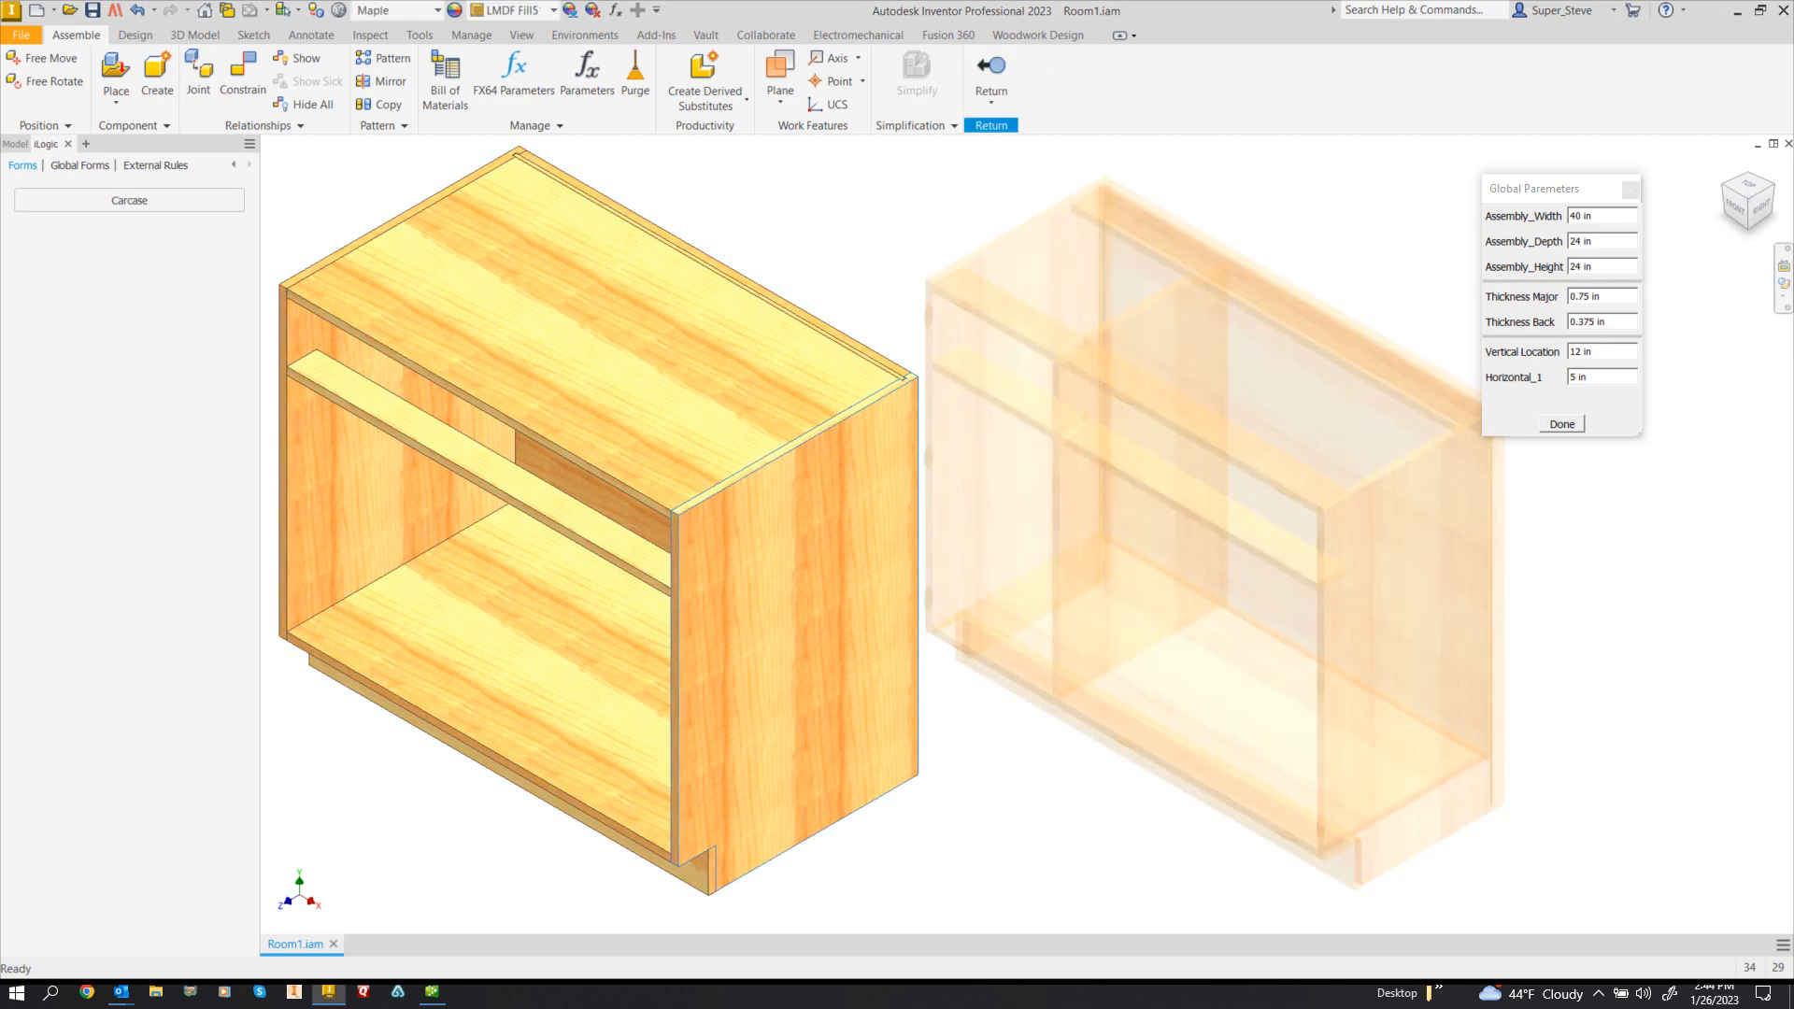
click(801, 626)
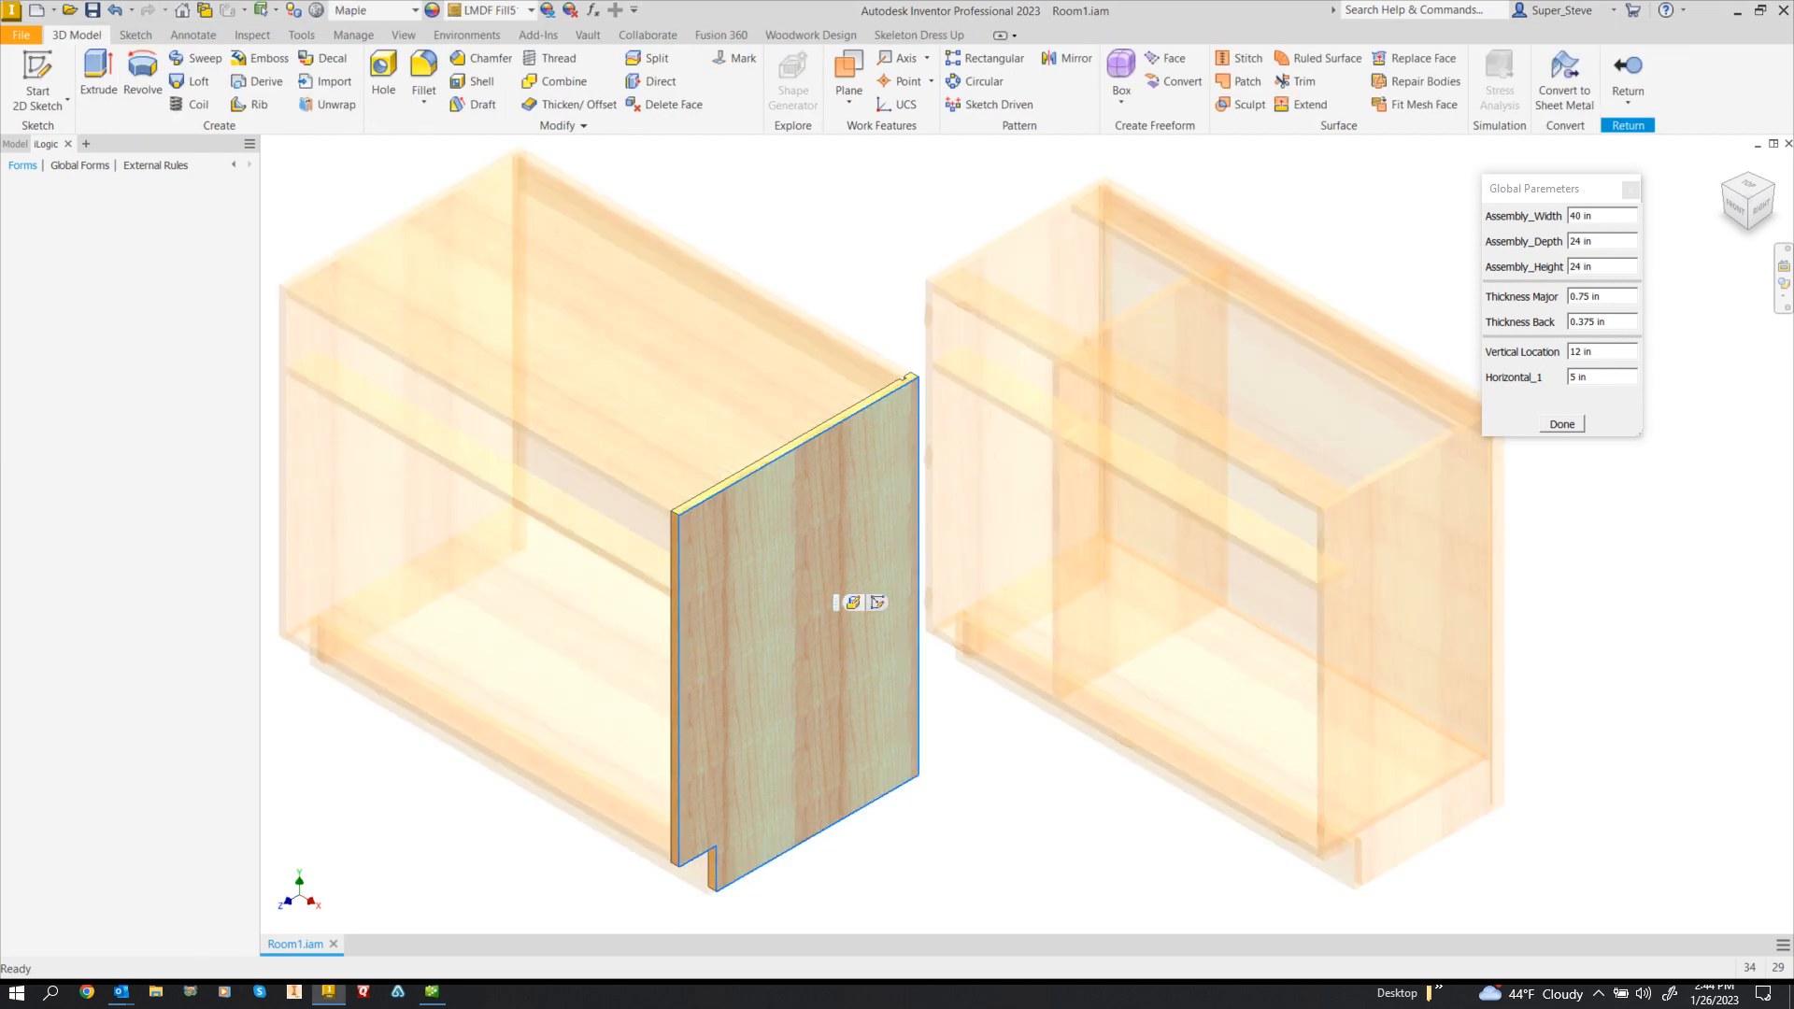
click(876, 604)
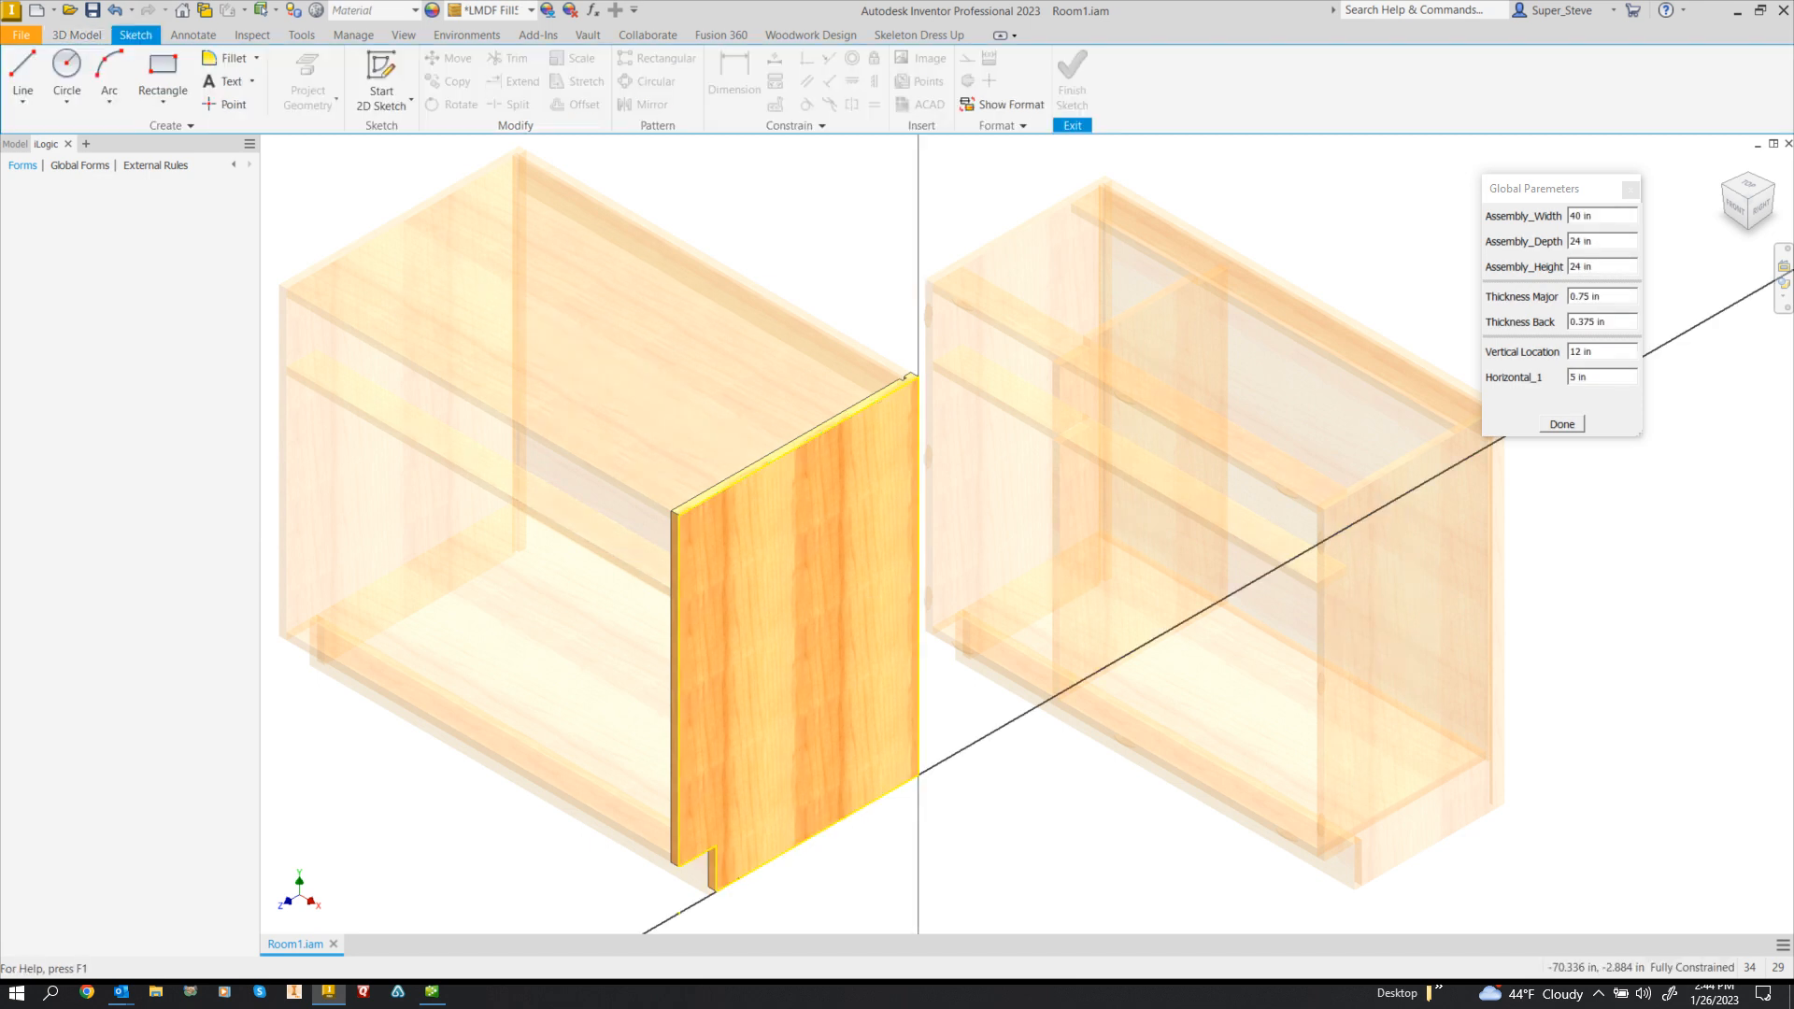
click(576, 104)
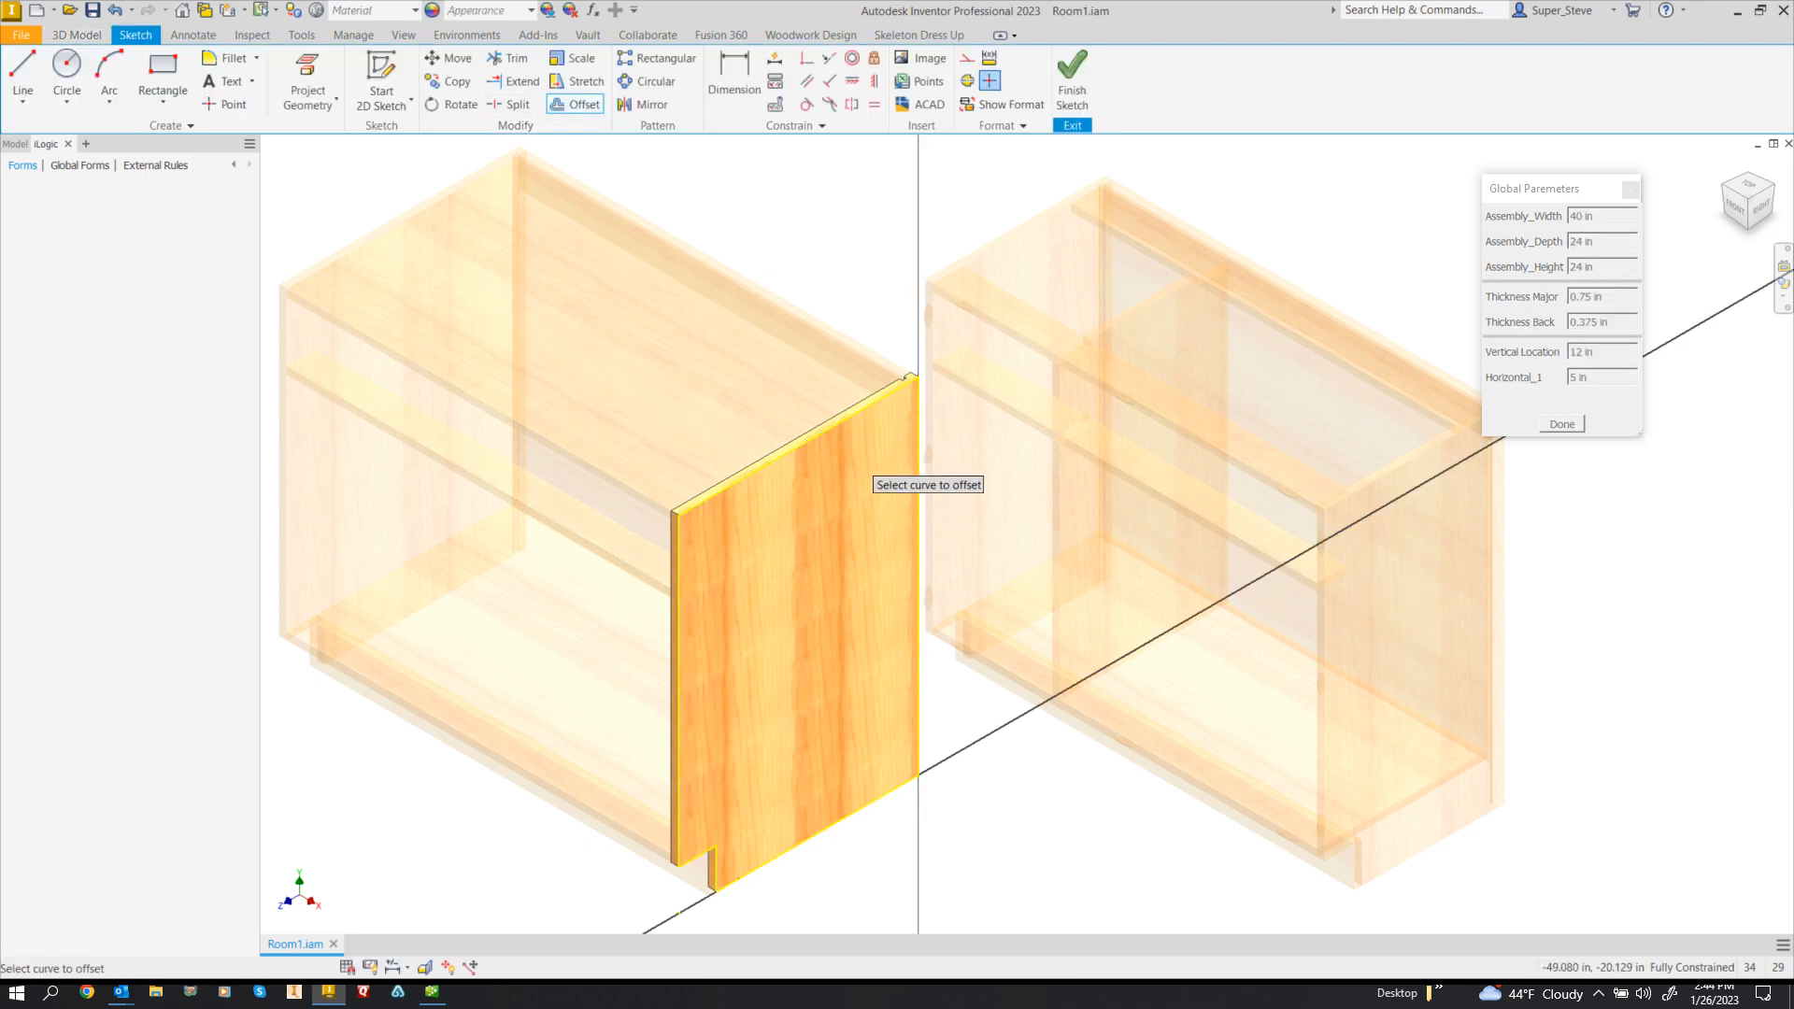
click(846, 419)
click(864, 448)
- Extrude the offset profile 1 in as a cut through the Left Panel and return to the Room1 assembly
key(e)
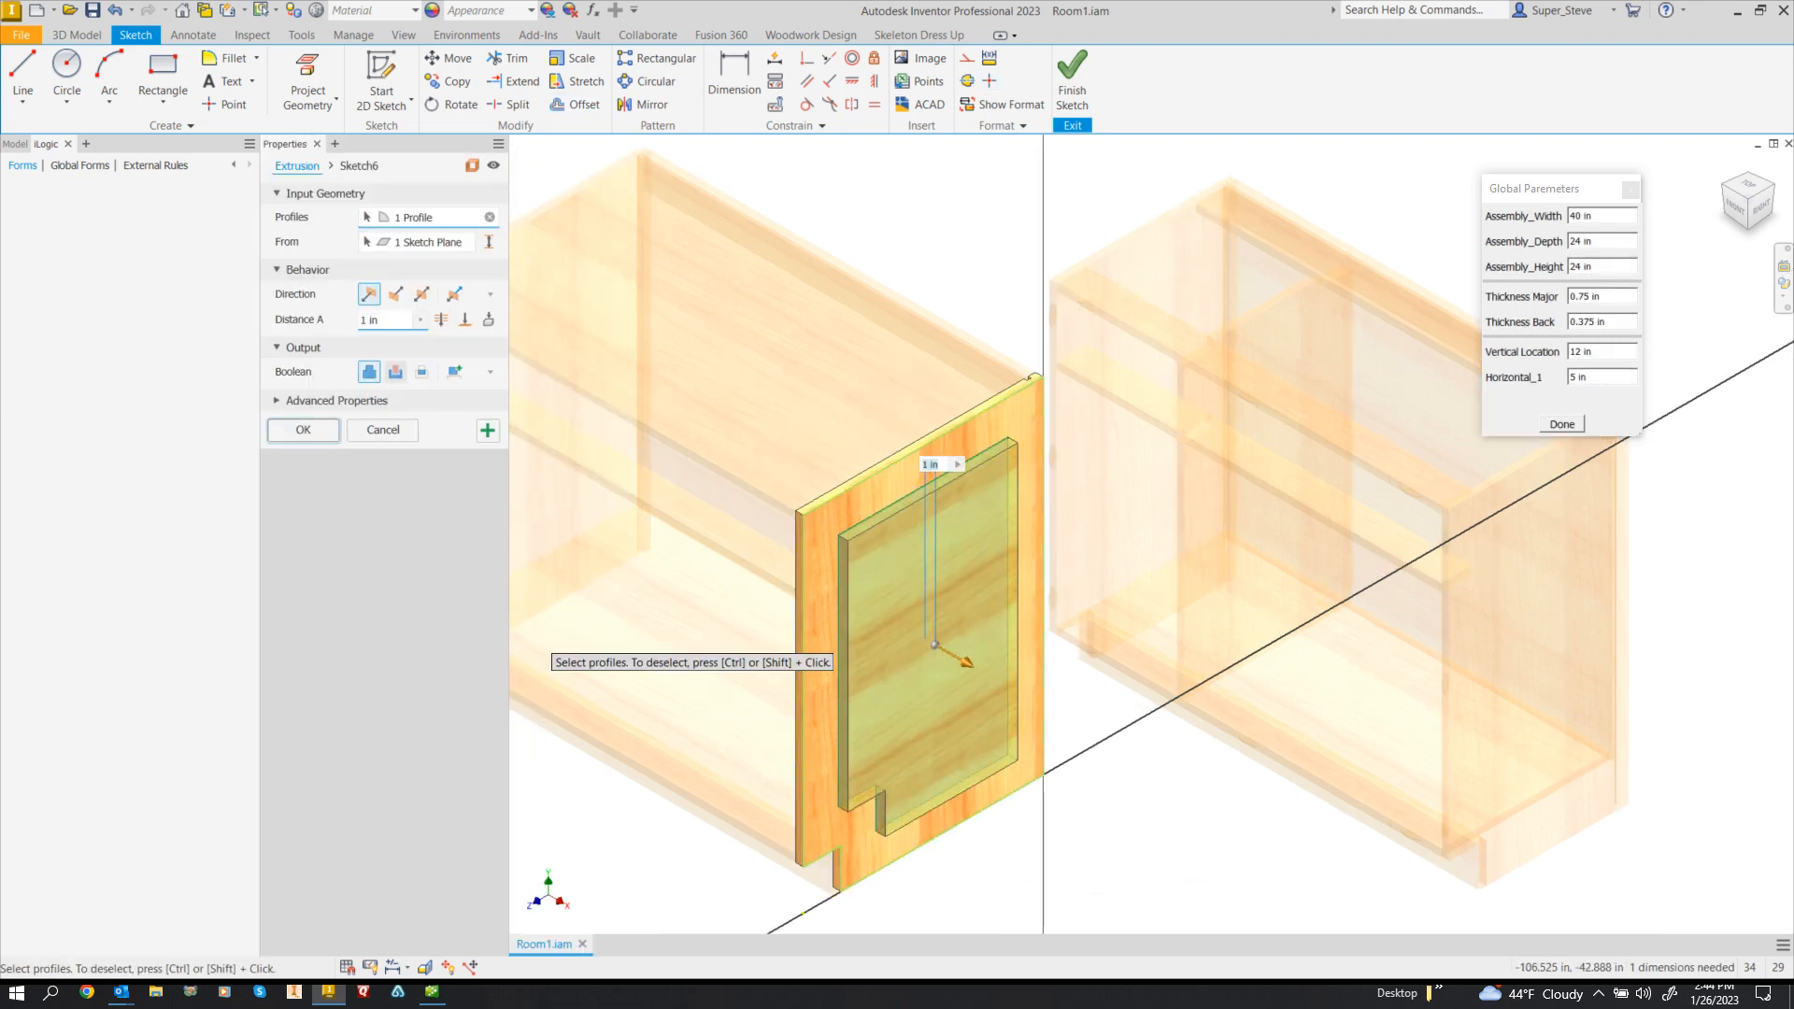
click(396, 372)
click(302, 430)
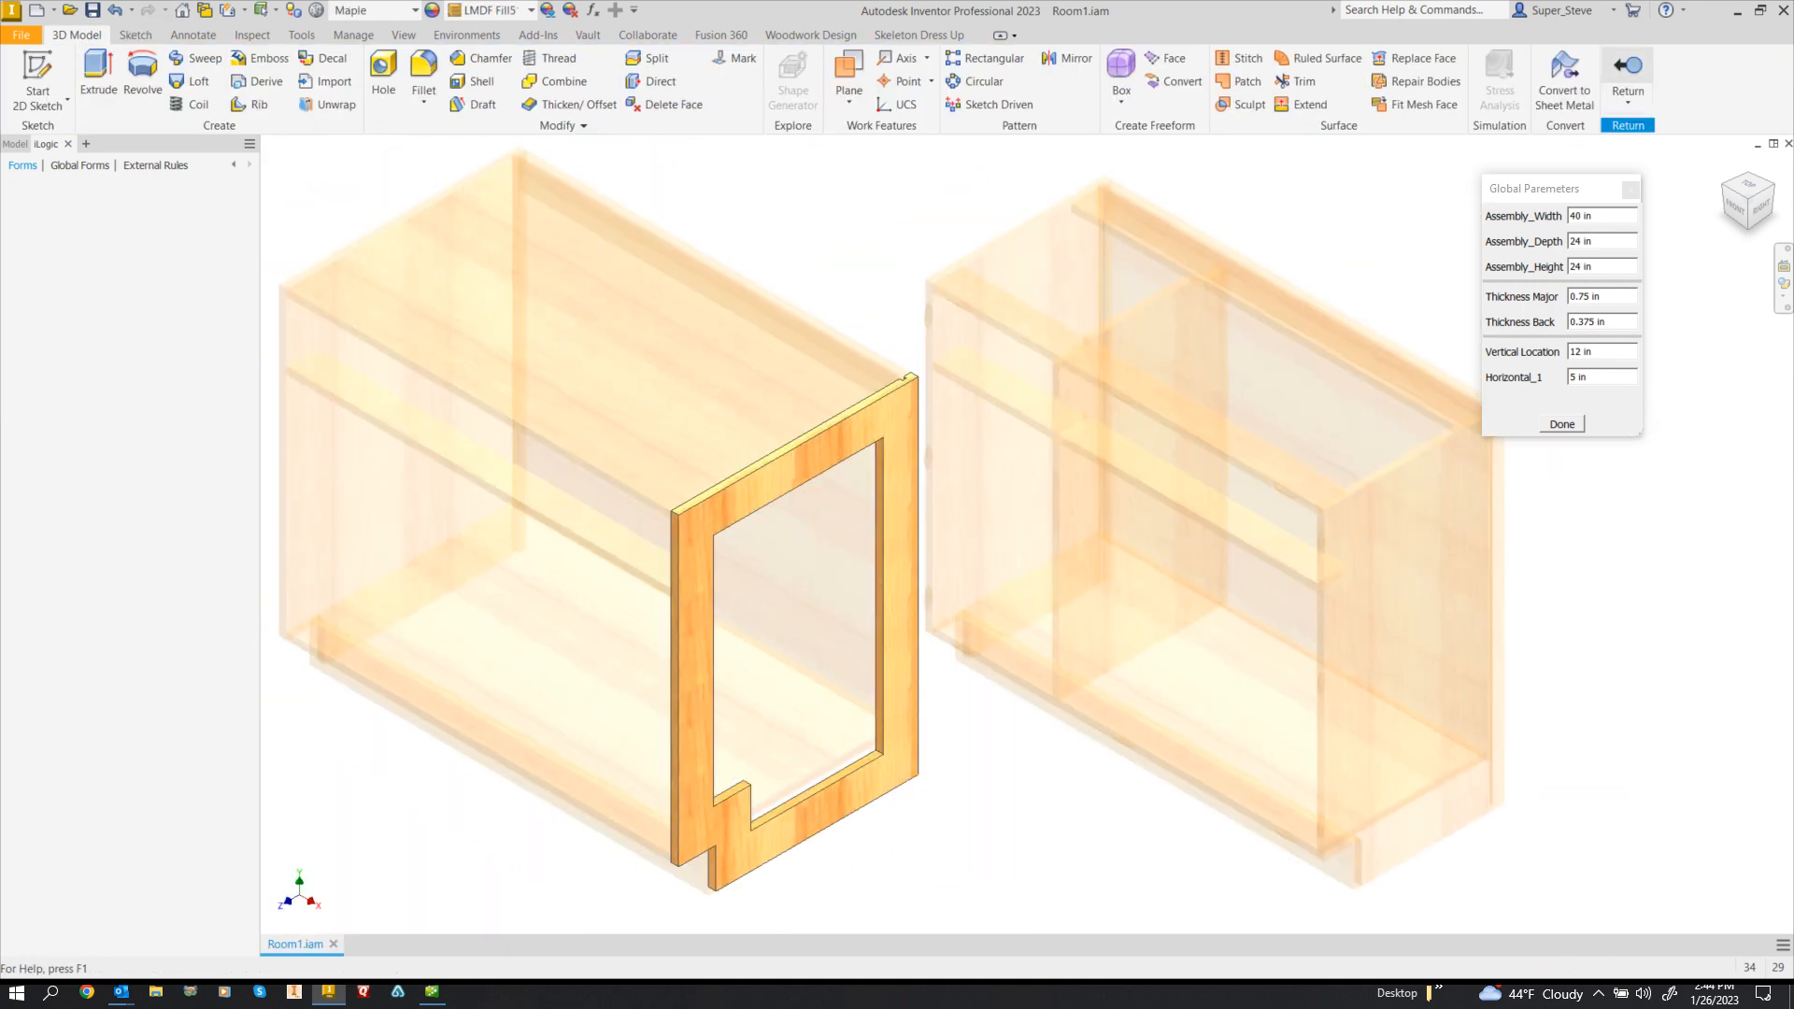
click(1628, 67)
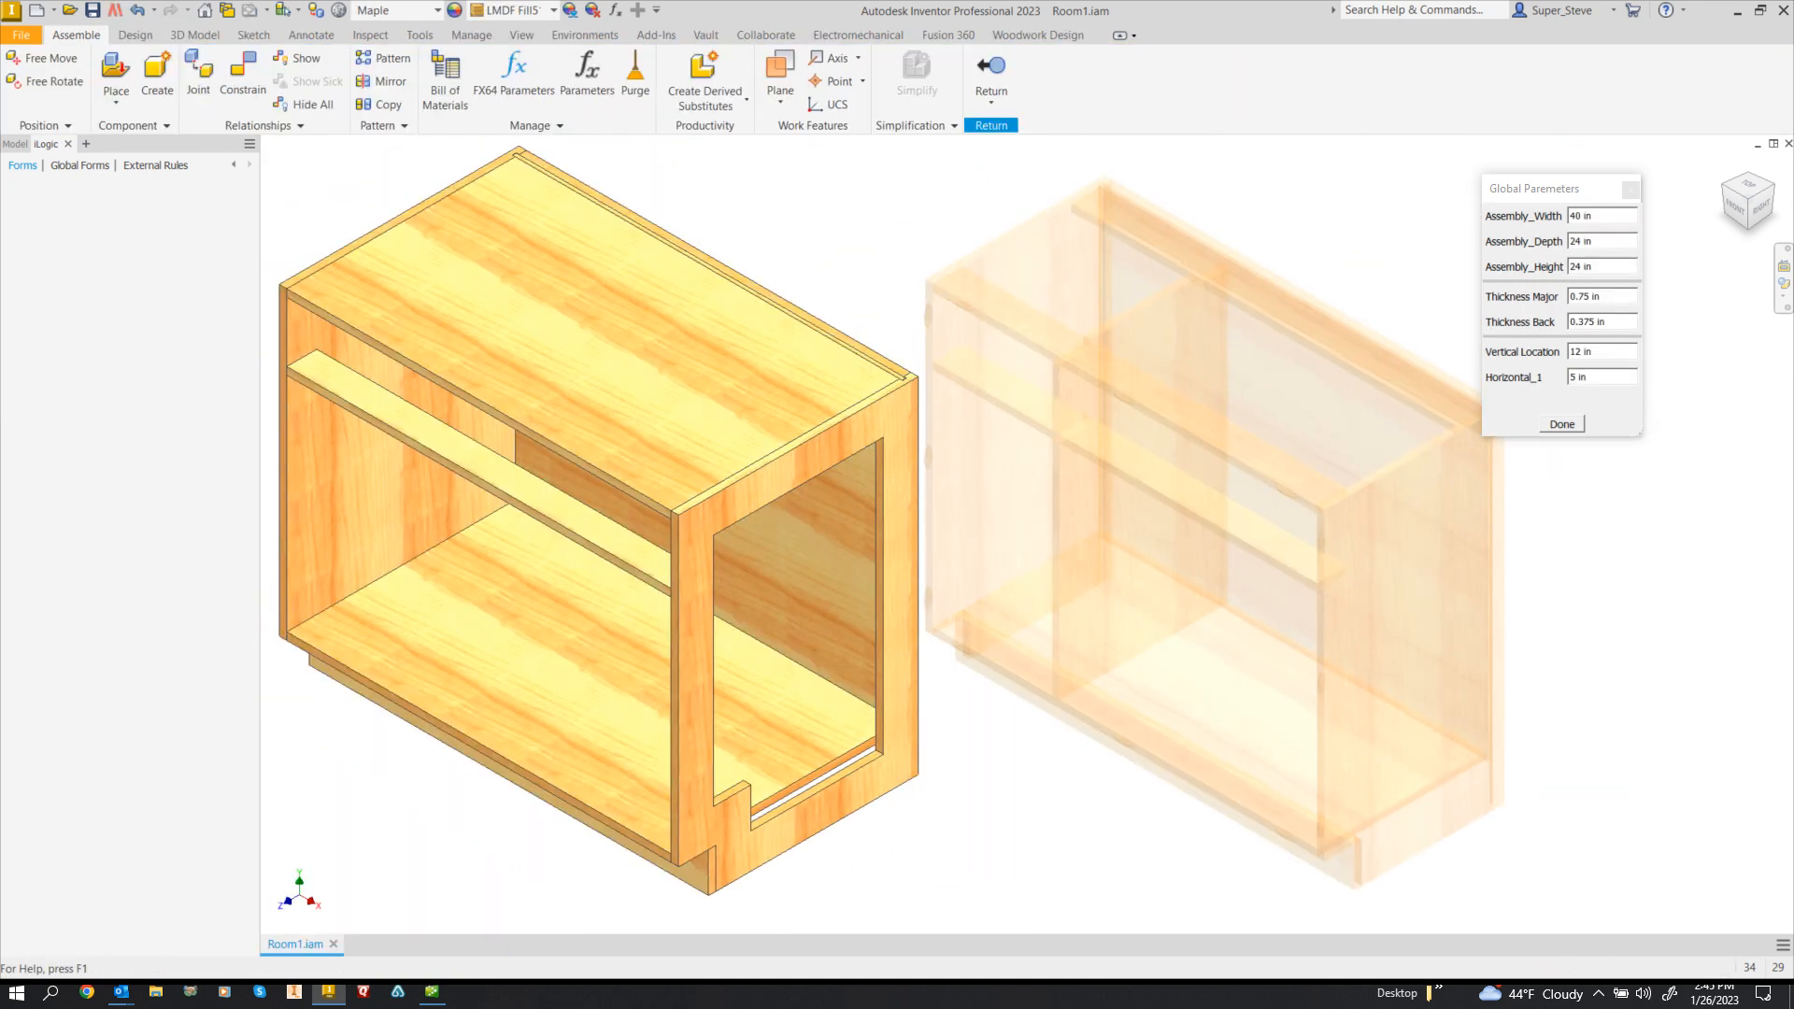
click(990, 67)
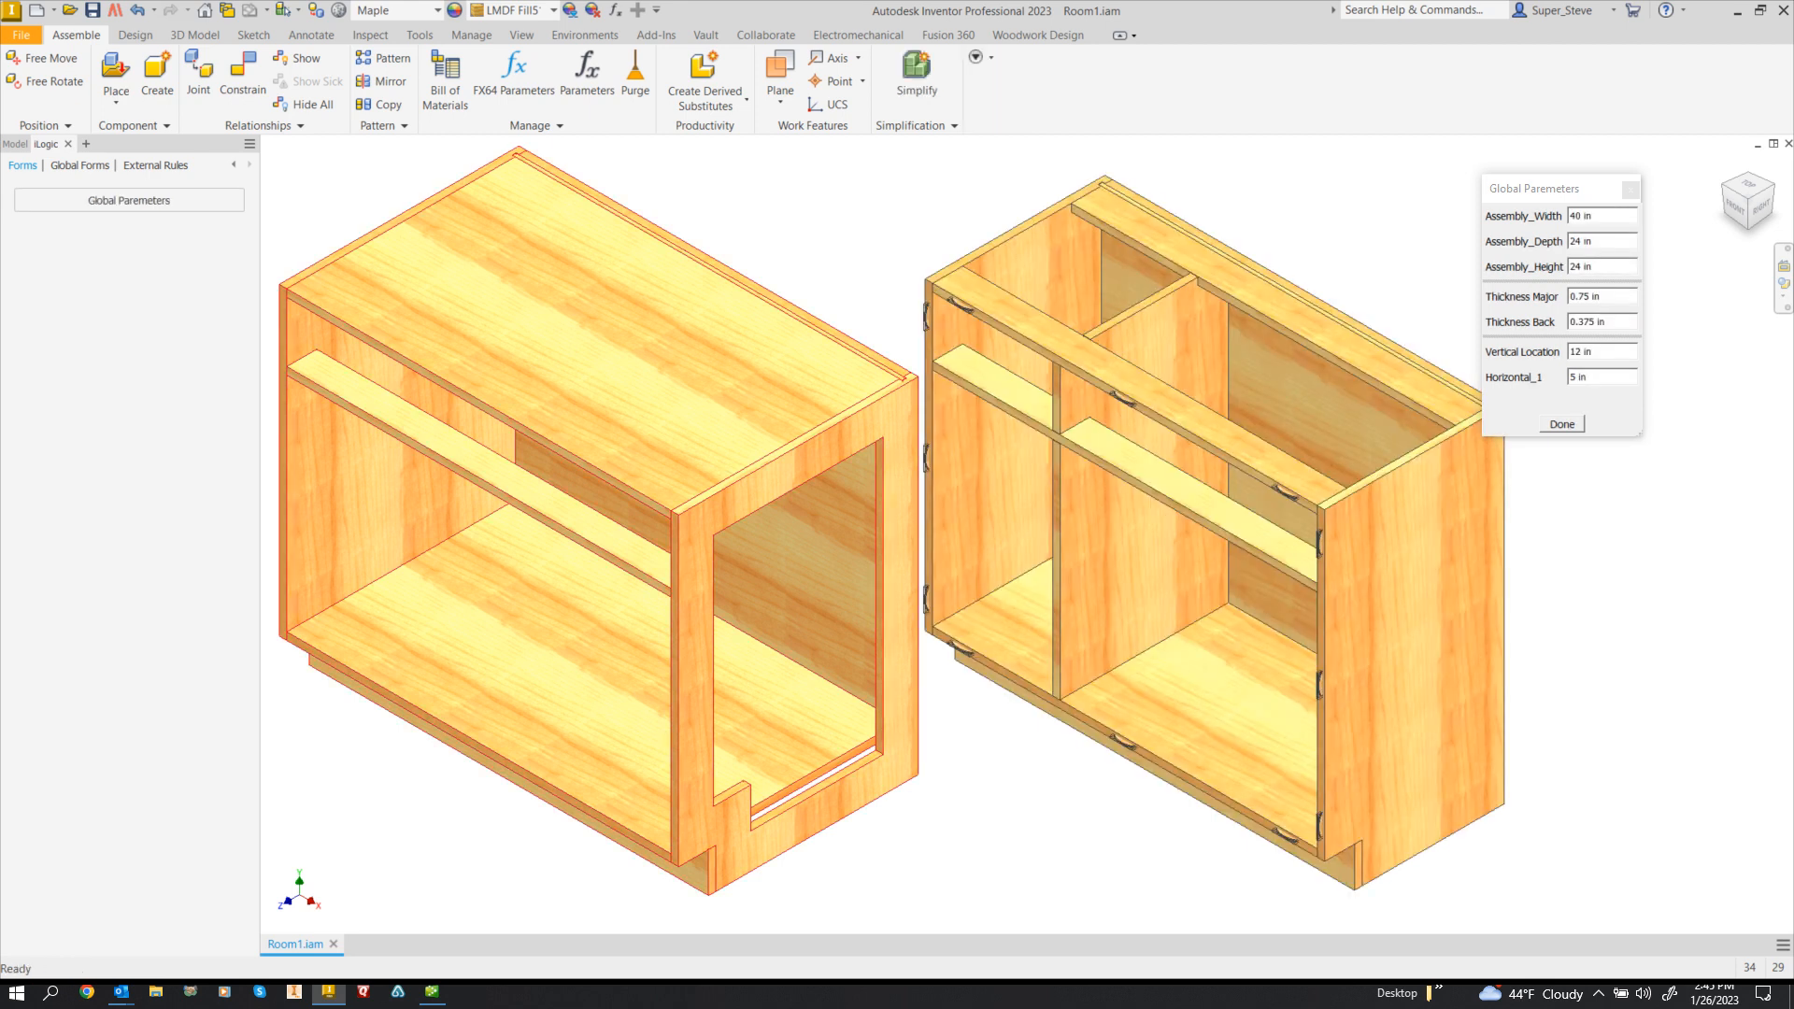
- Save Room1.iam together with the edited Left Panel.ipt-03 file
middle_drag(991, 467, 1044, 498)
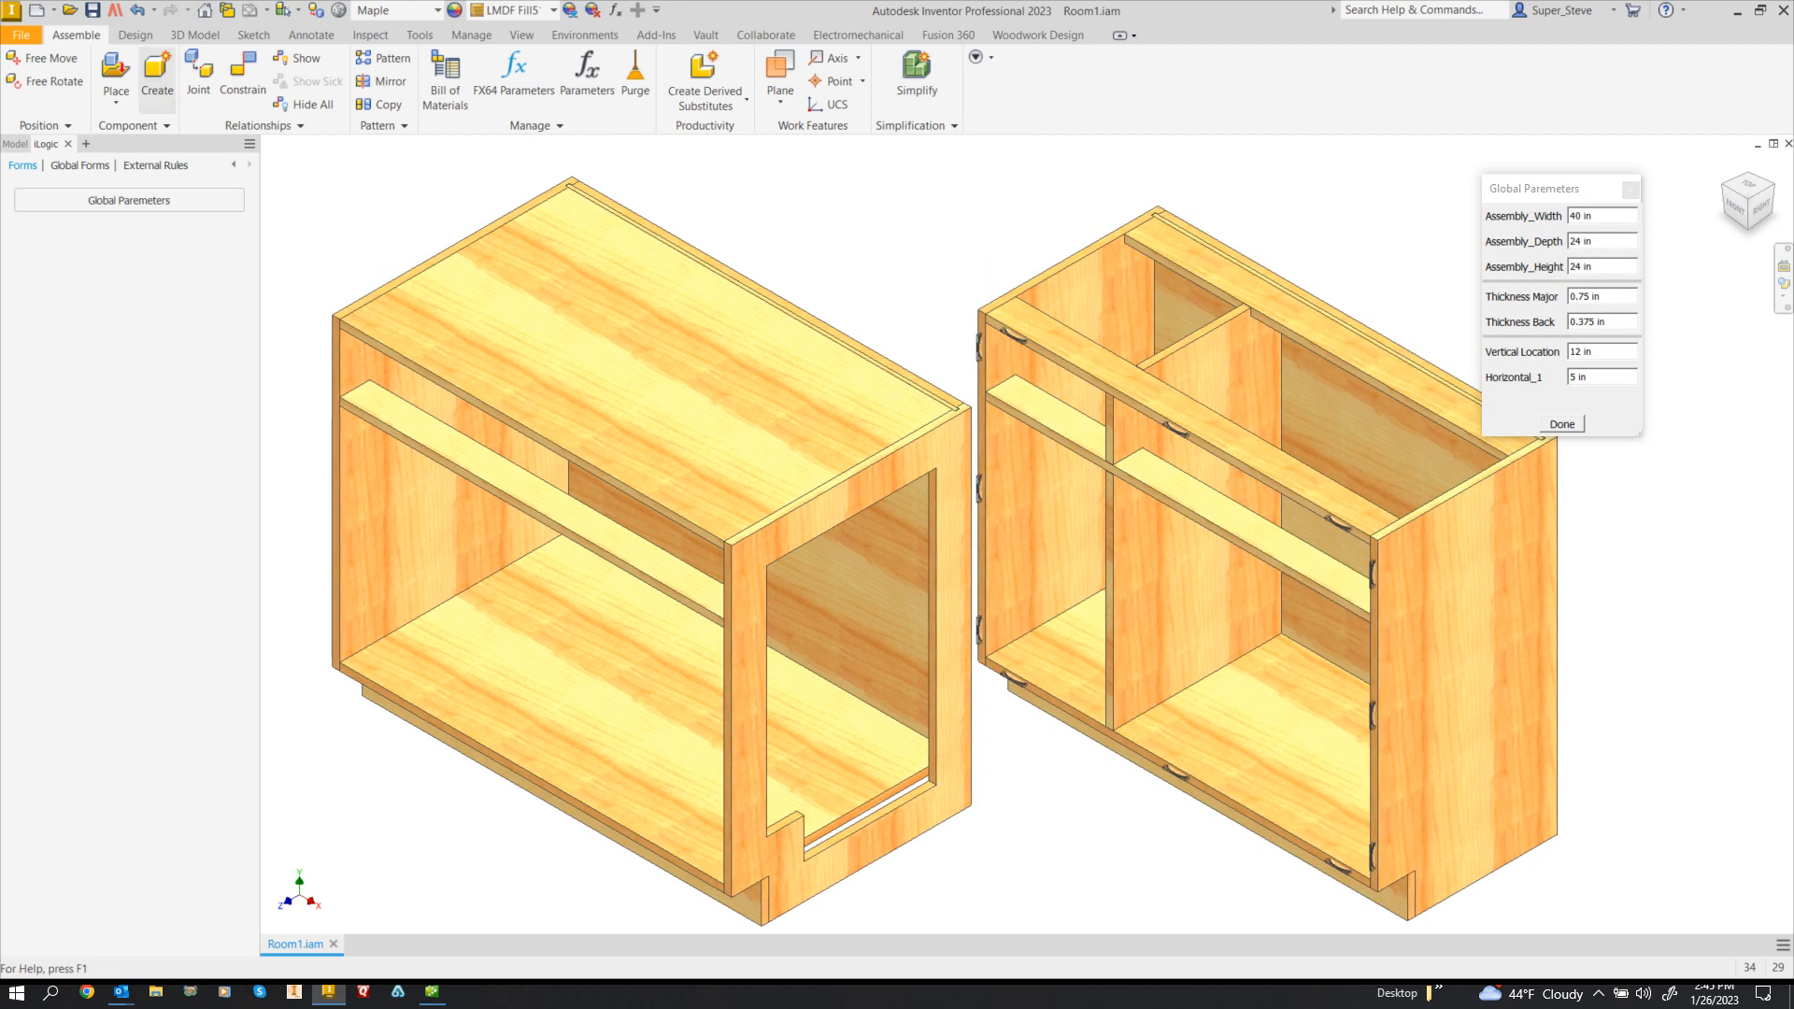
key(ctrl+s)
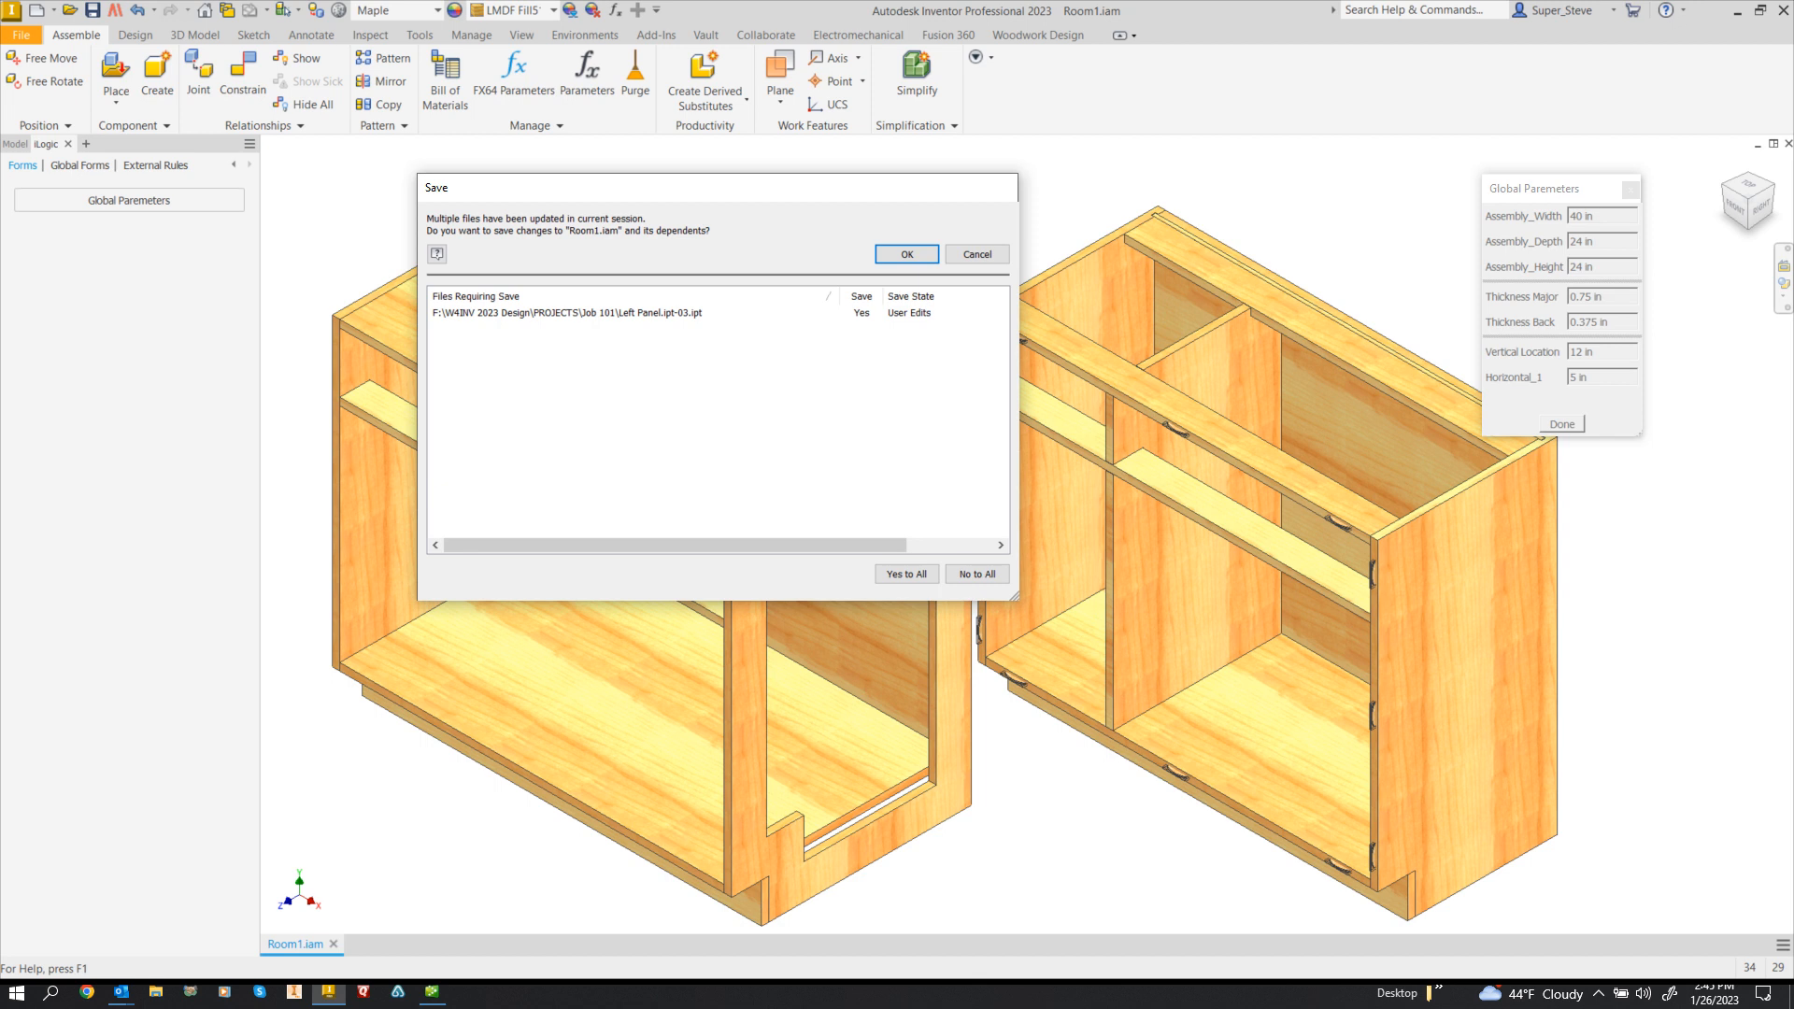
key(Return)
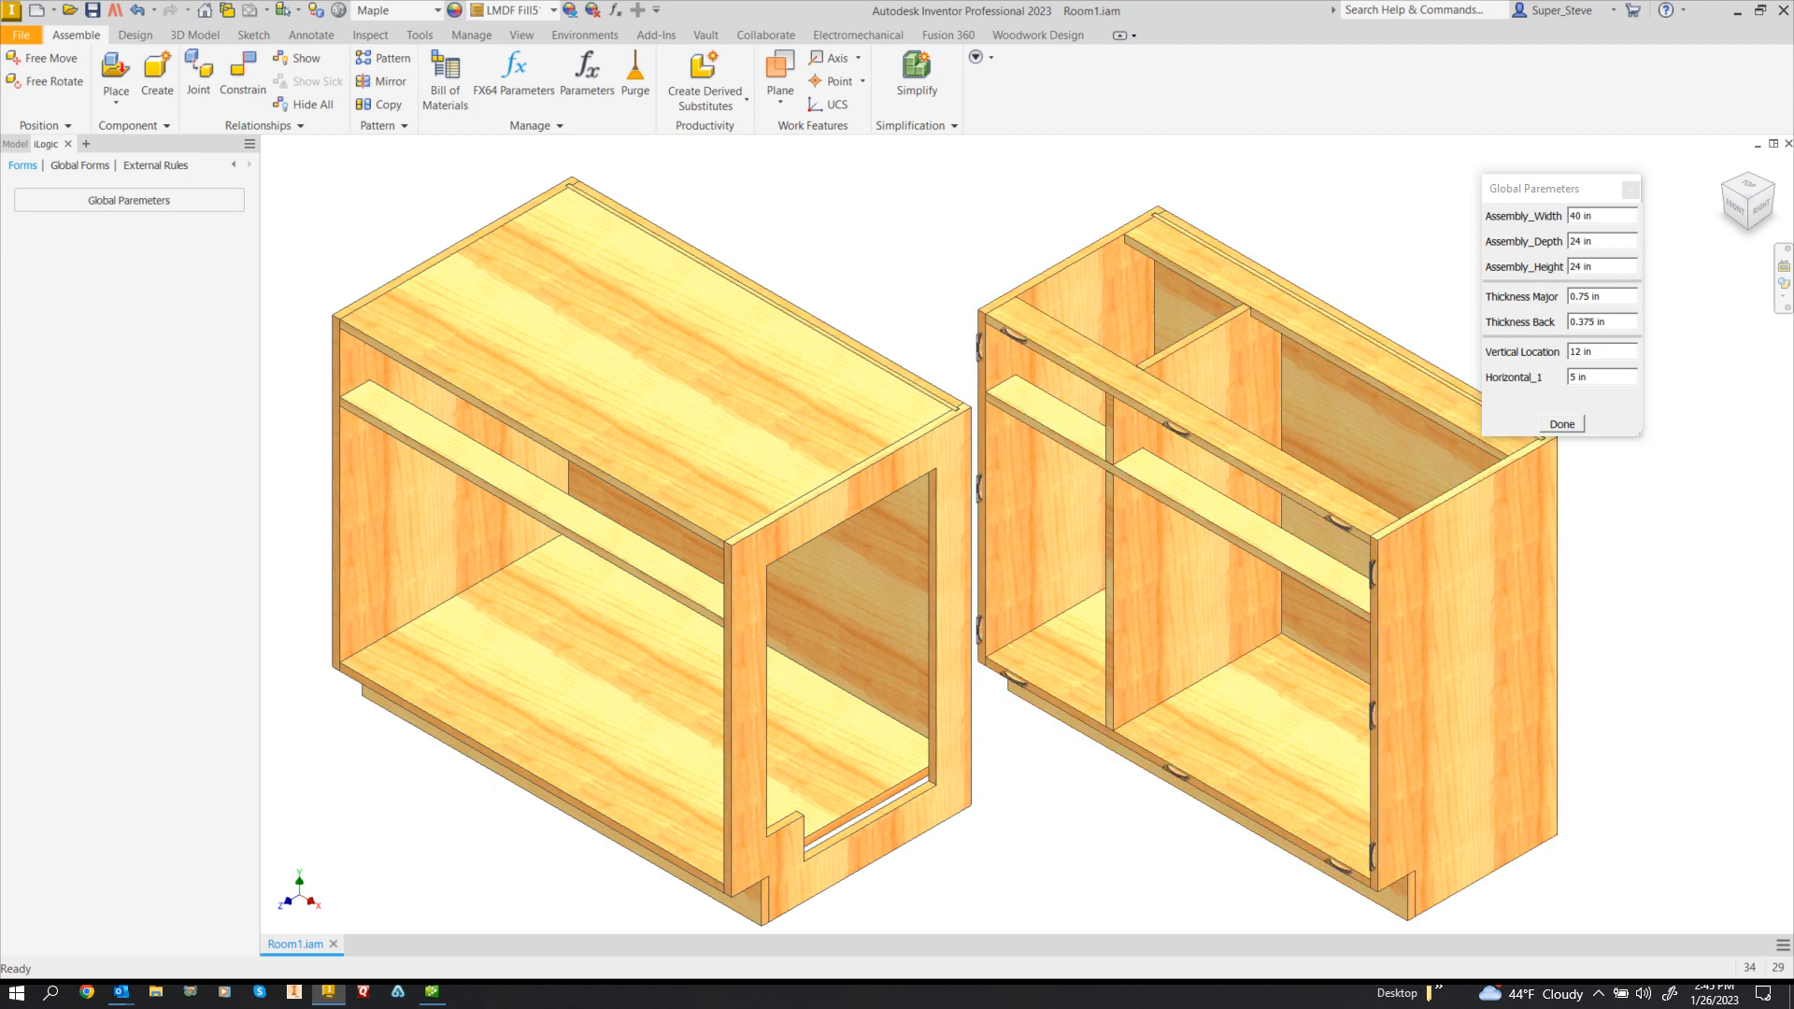
- Review the parts of both carcases in the Woodwork for Inventor BOM of Room1, expanding each carcase, and close it
click(1037, 34)
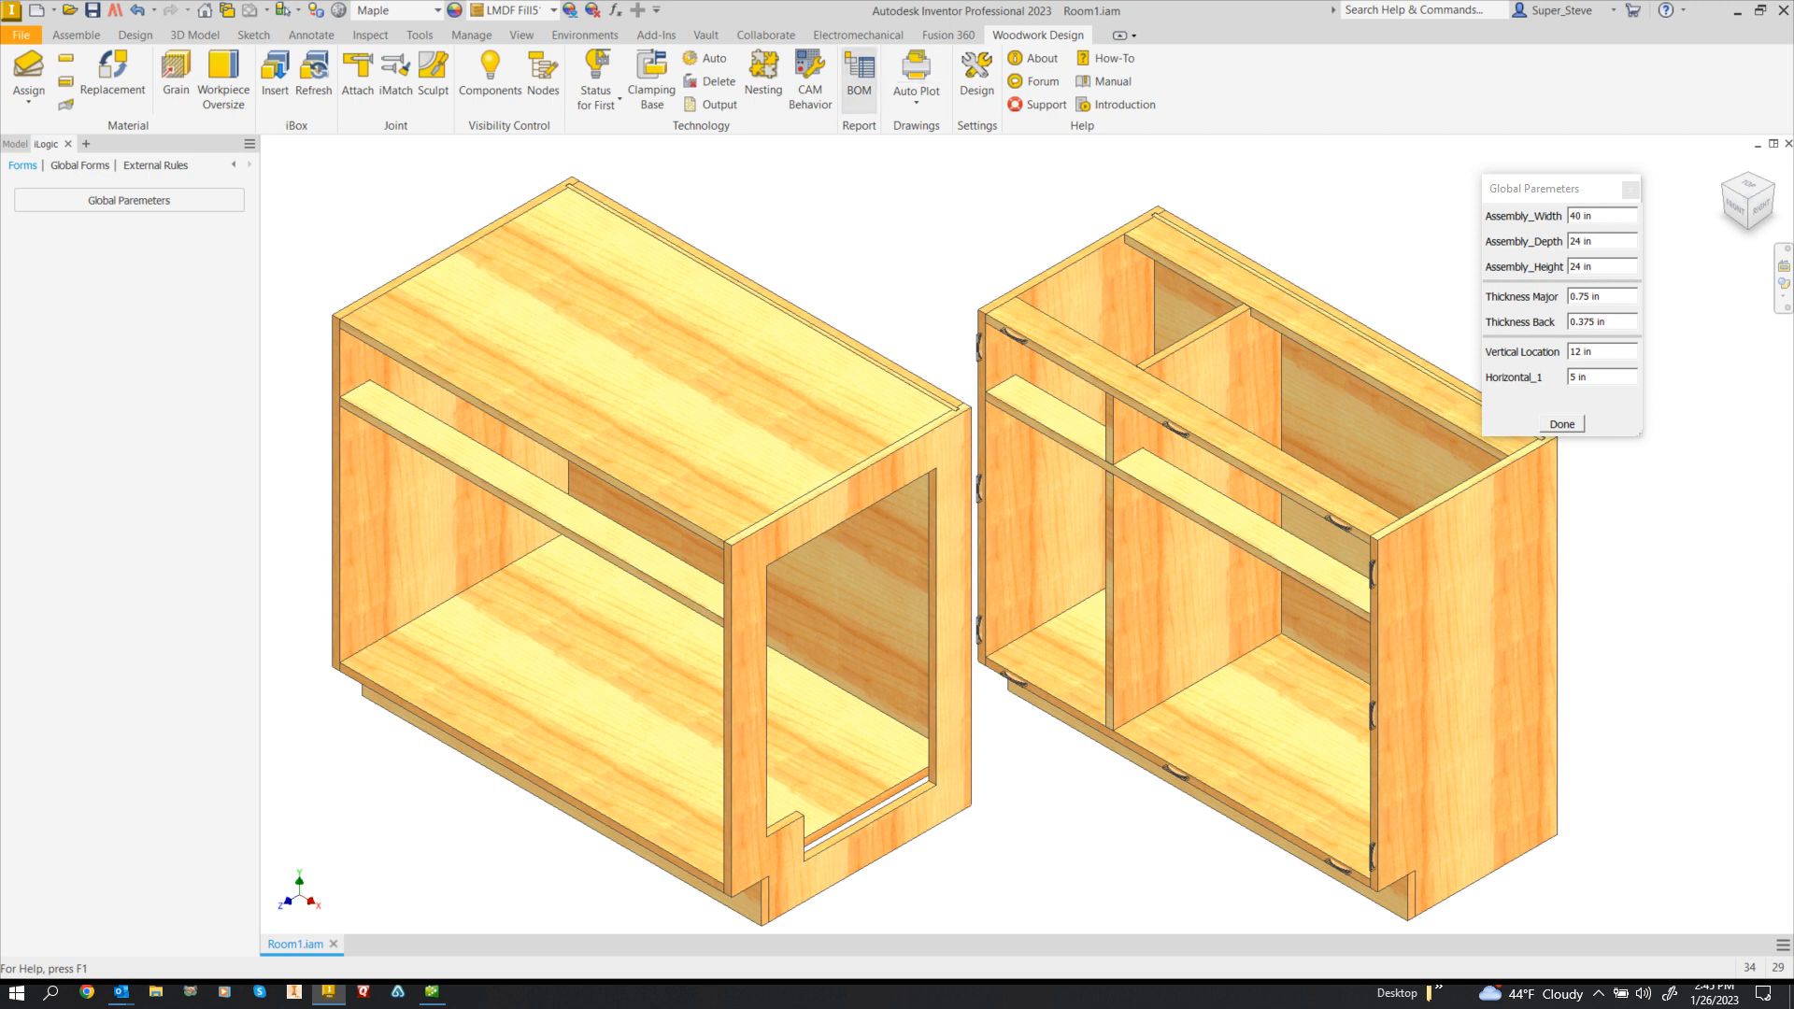
click(859, 79)
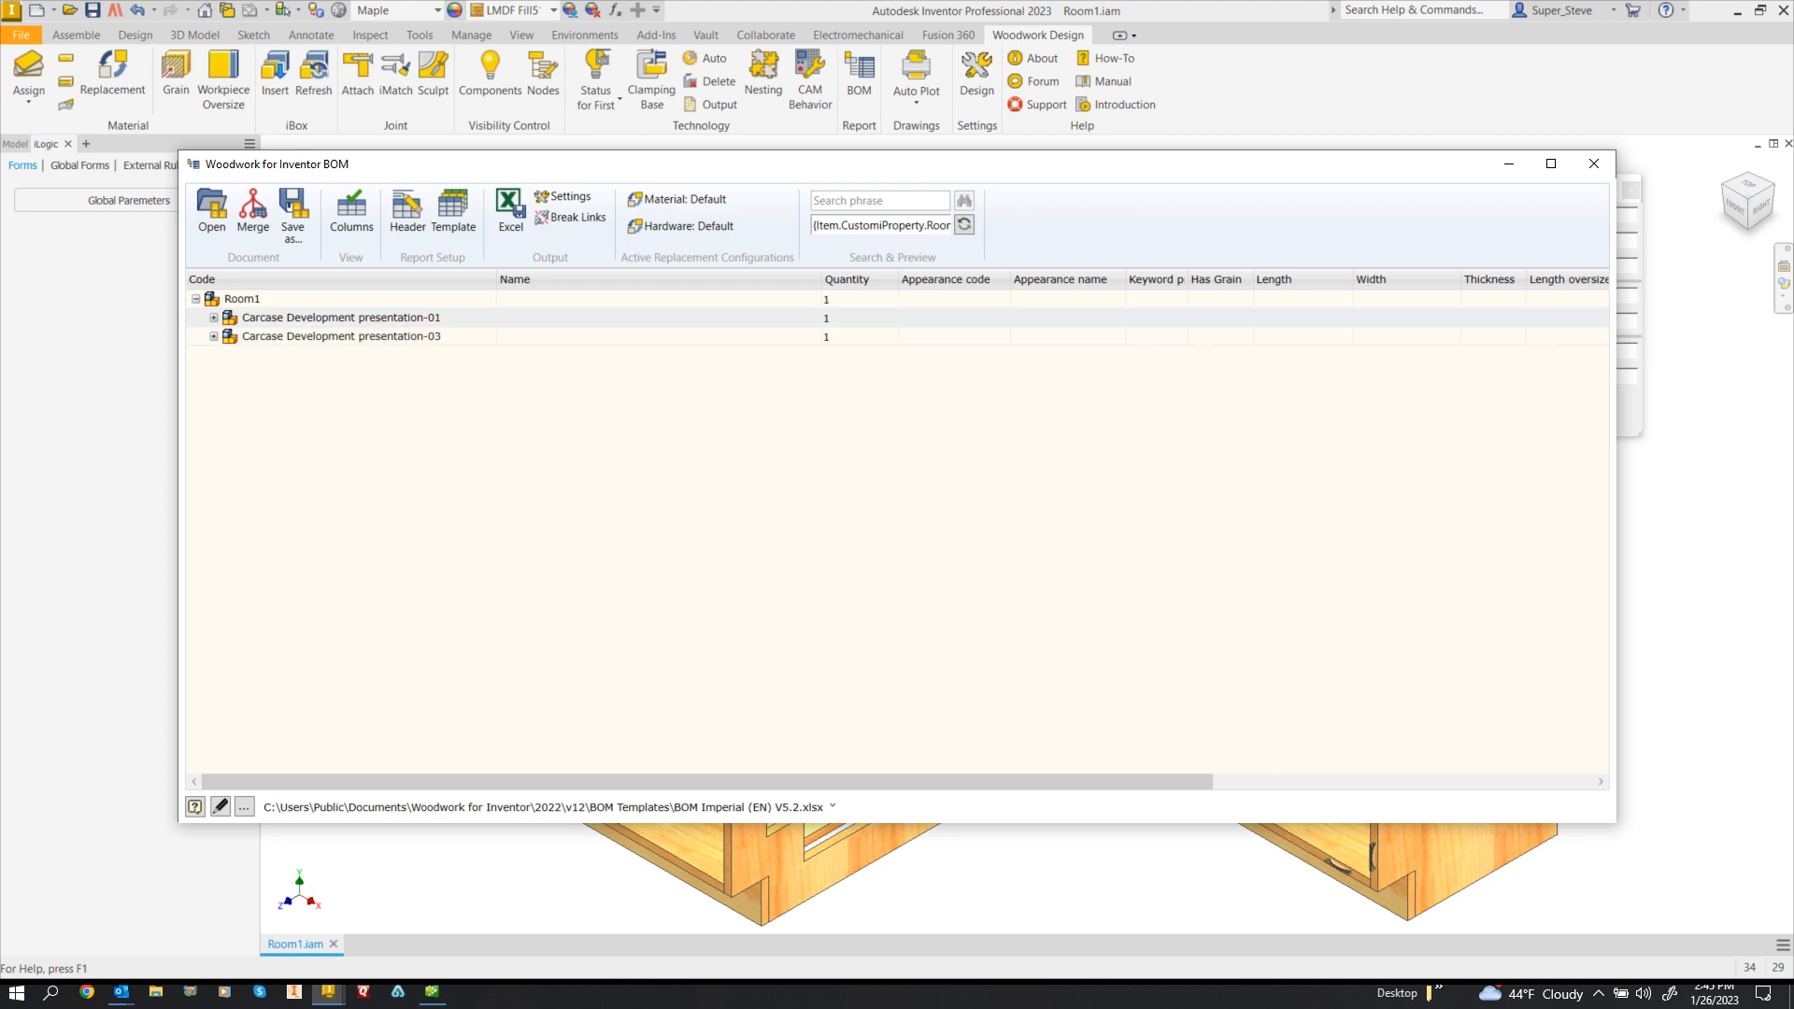
click(214, 318)
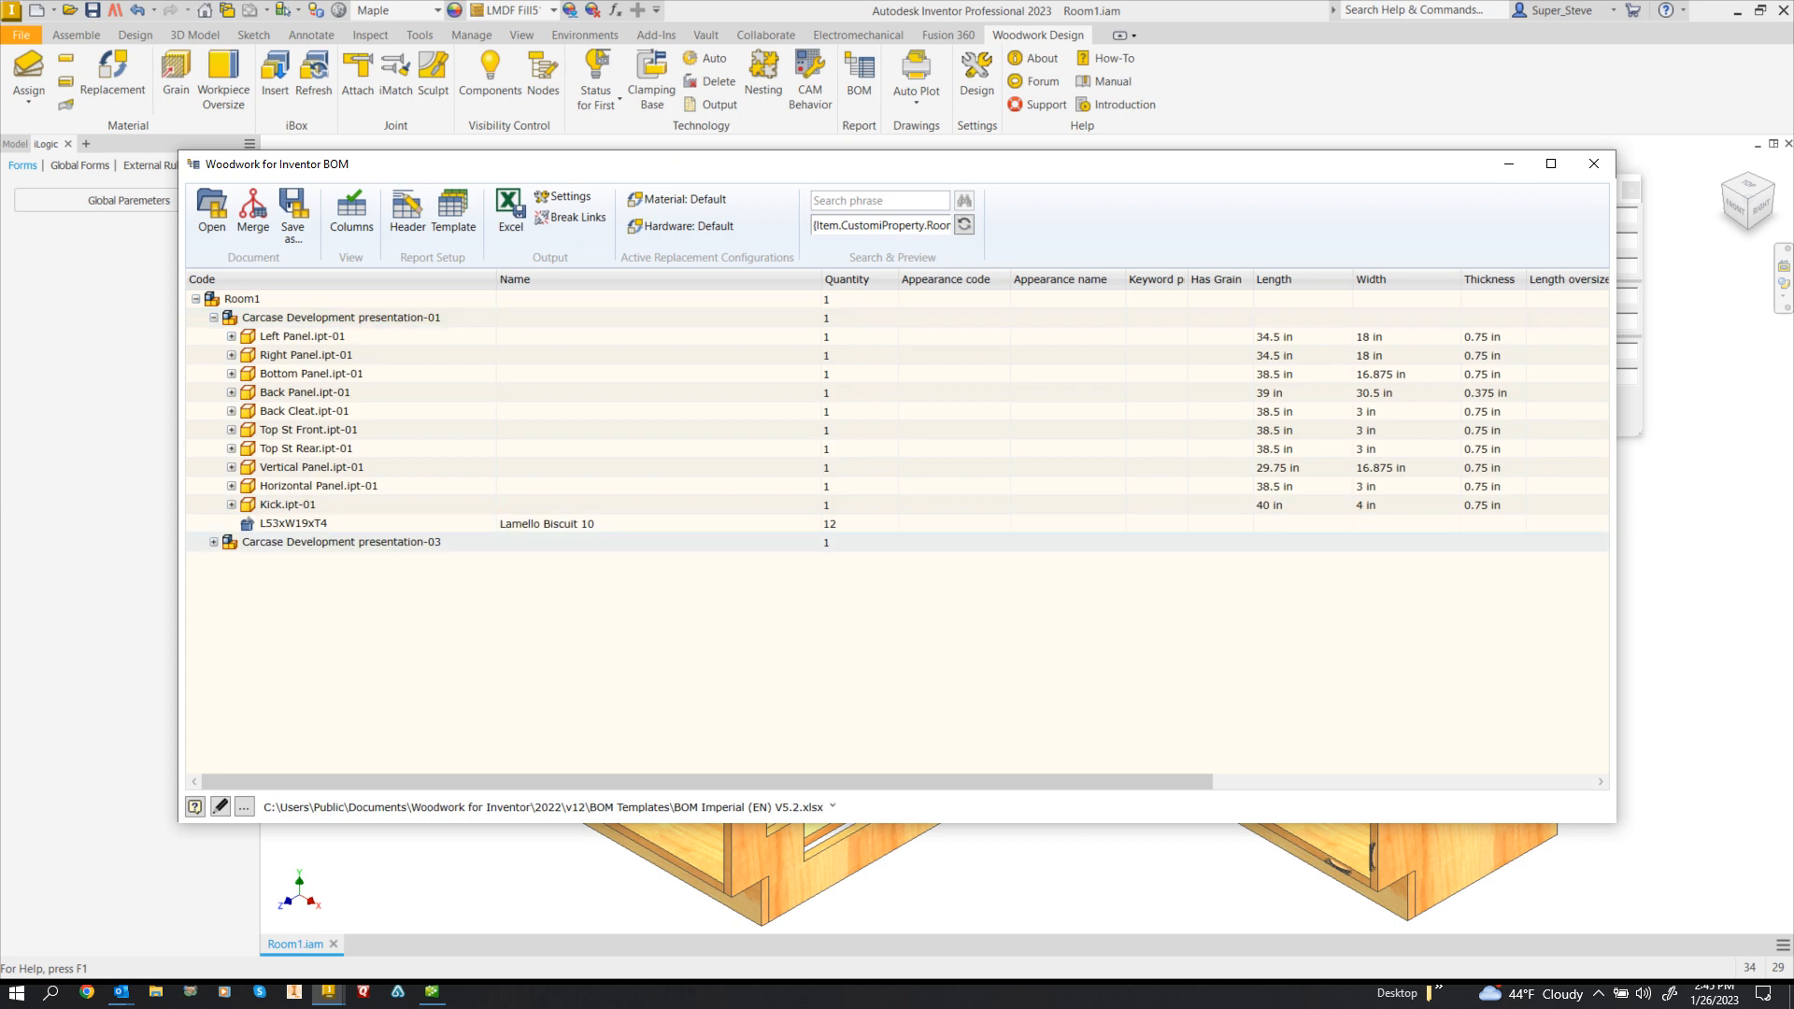
click(214, 542)
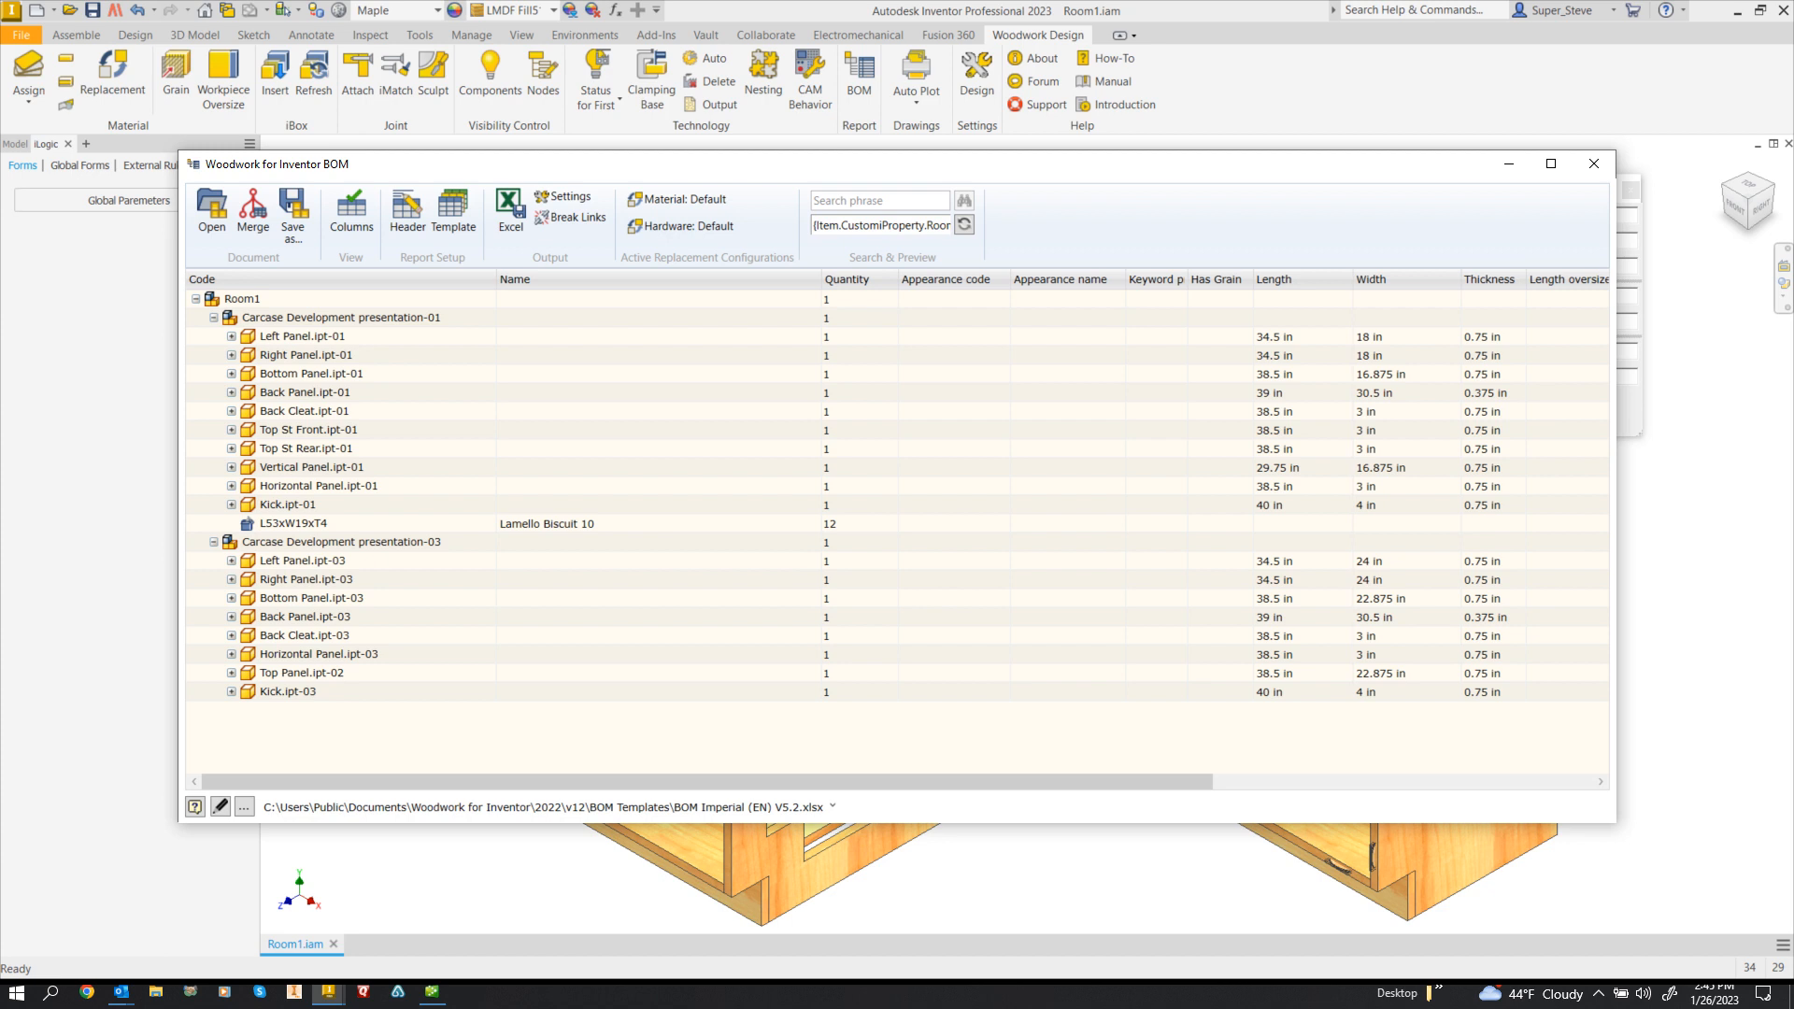
click(1594, 163)
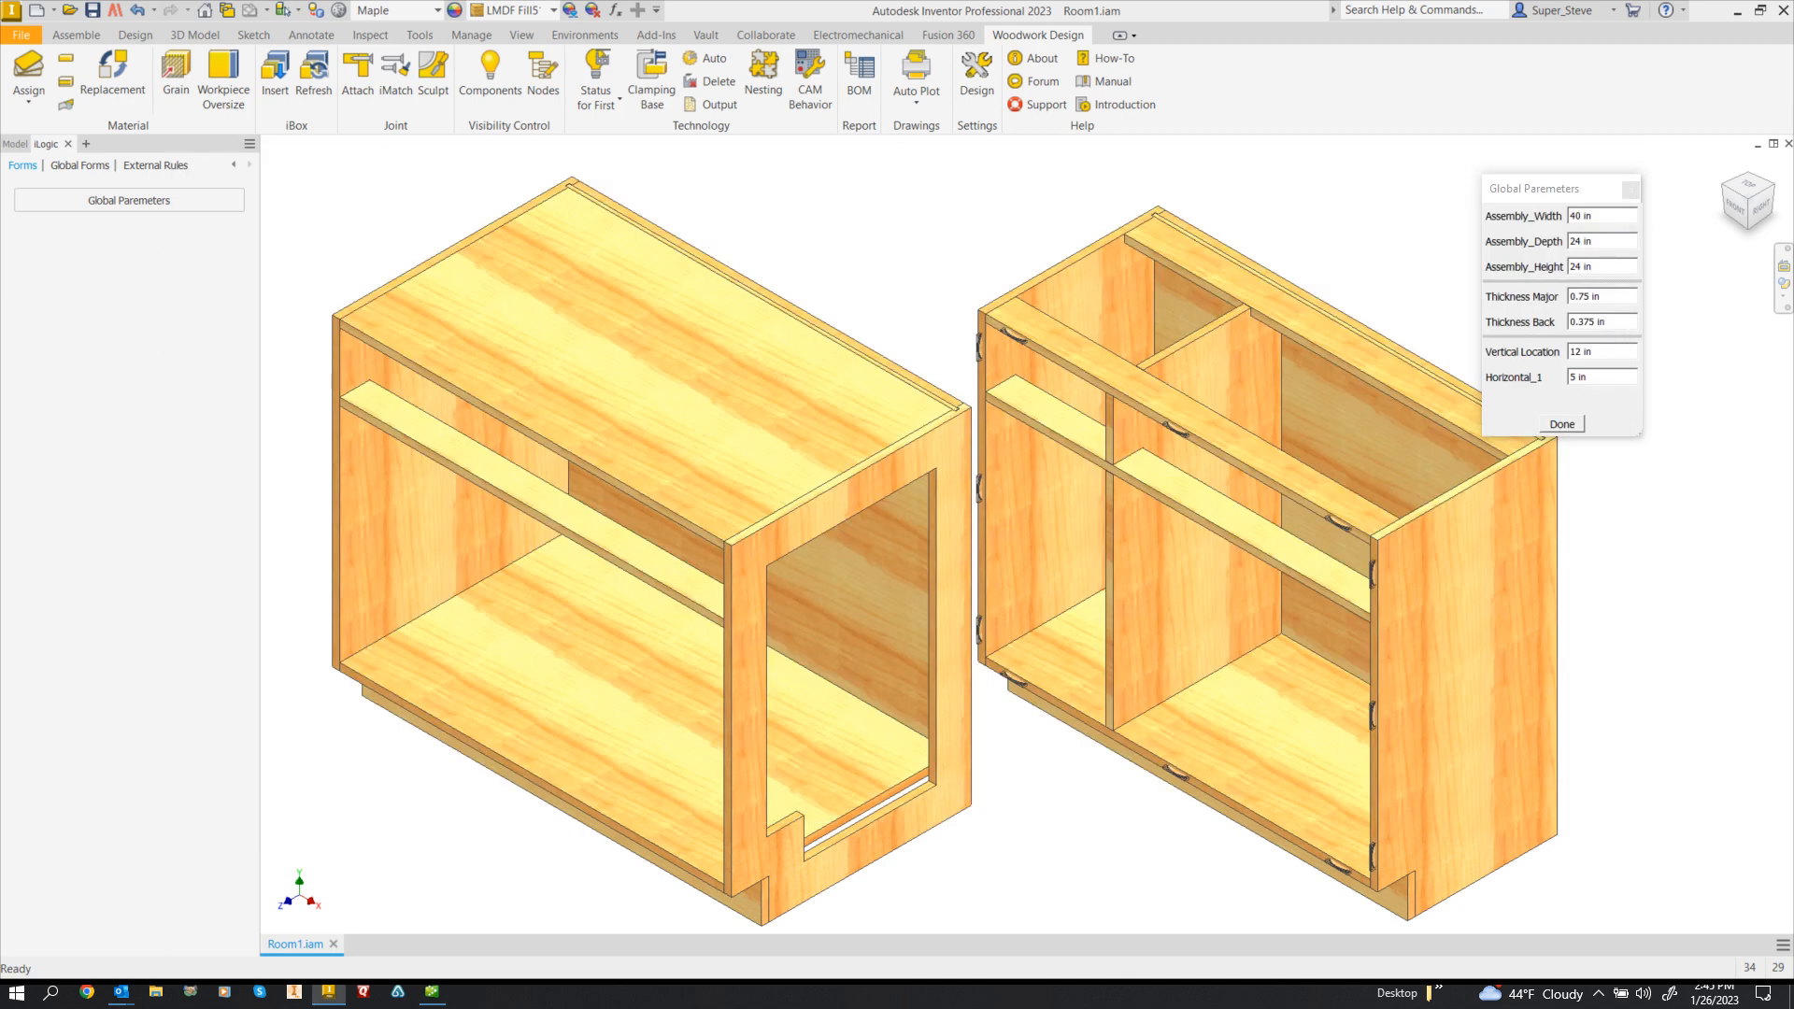
- Set Finished End Panels to Both in the second carcase's Carcase form and return to the Room1 assembly
middle_drag(1028, 524, 993, 488)
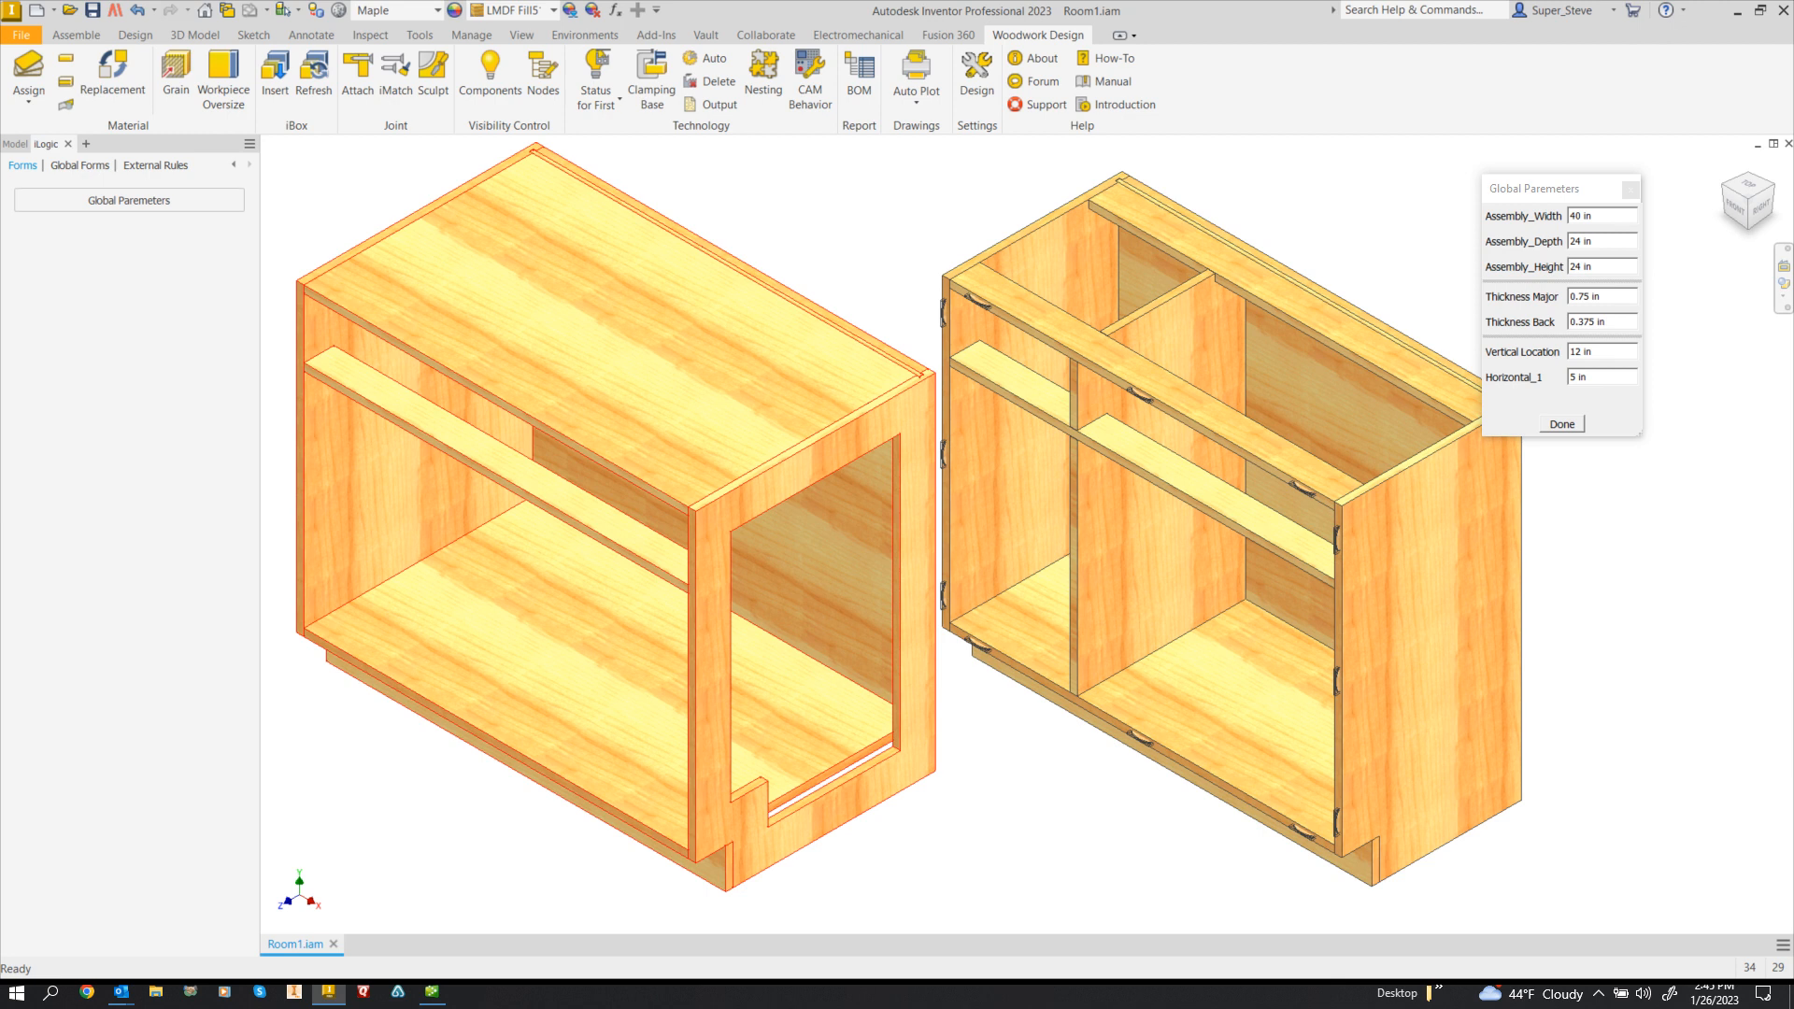
double_click(617, 329)
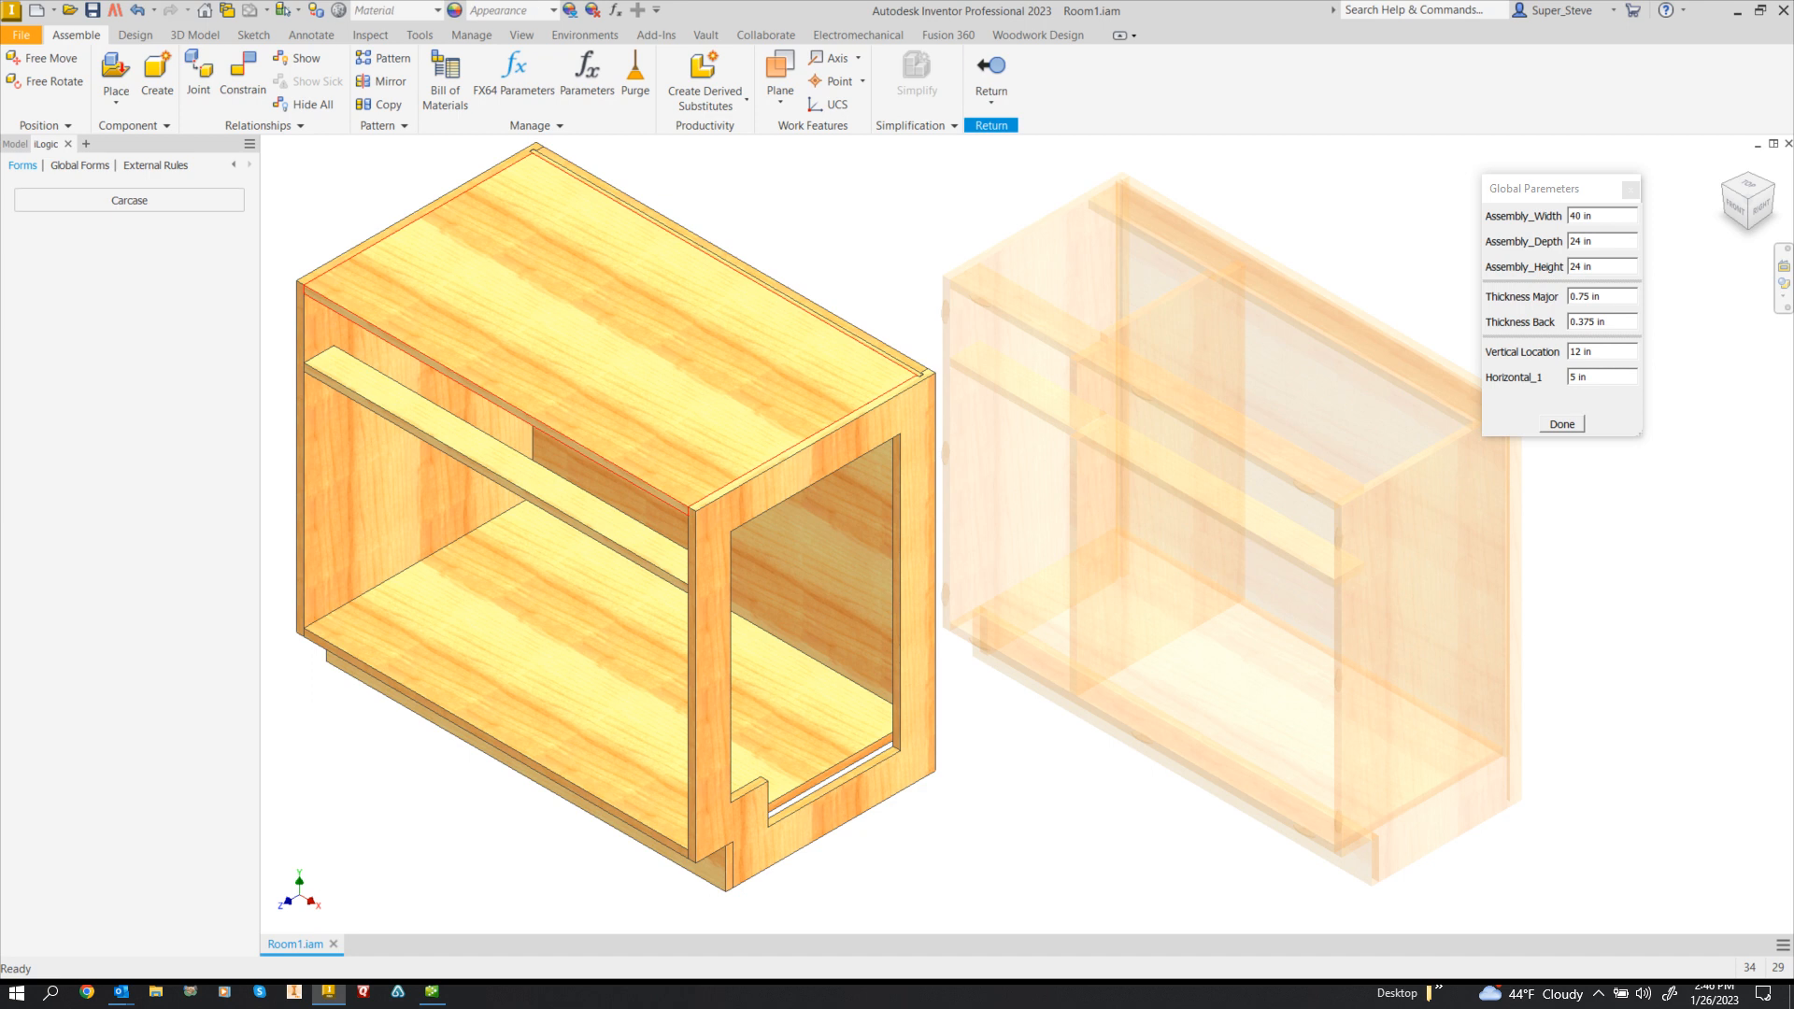
click(129, 200)
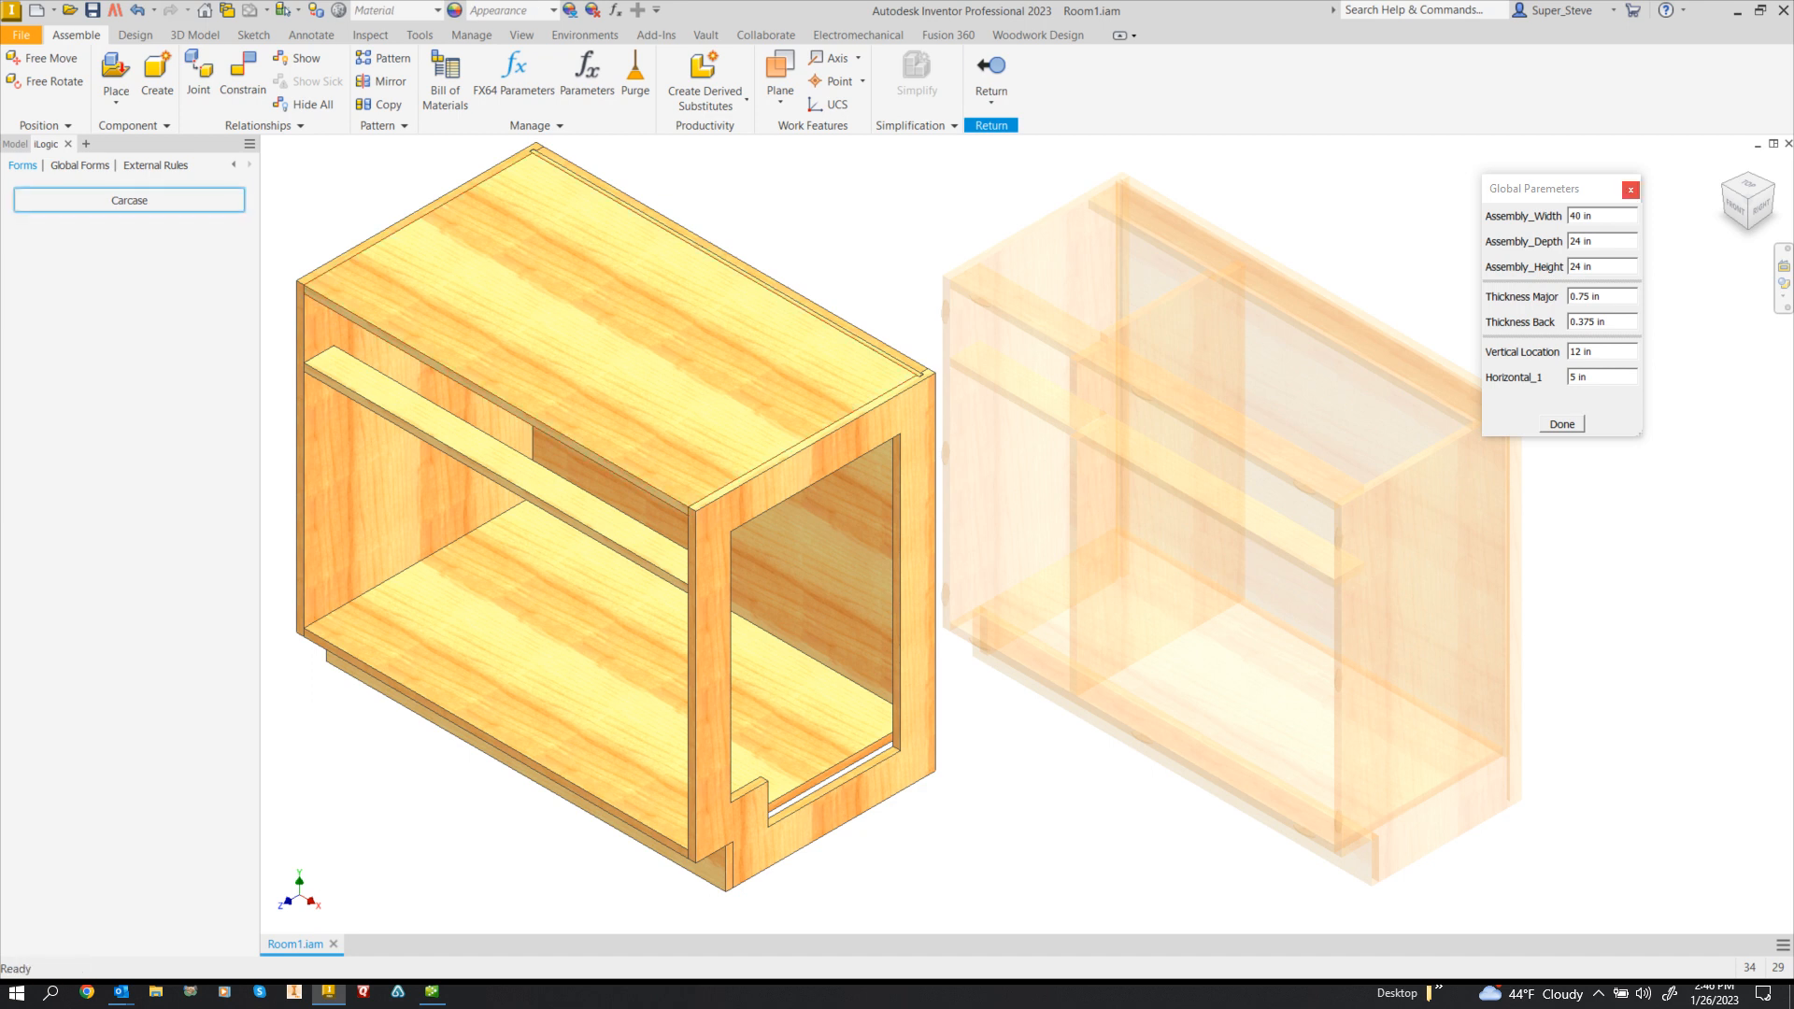
click(1631, 190)
click(129, 200)
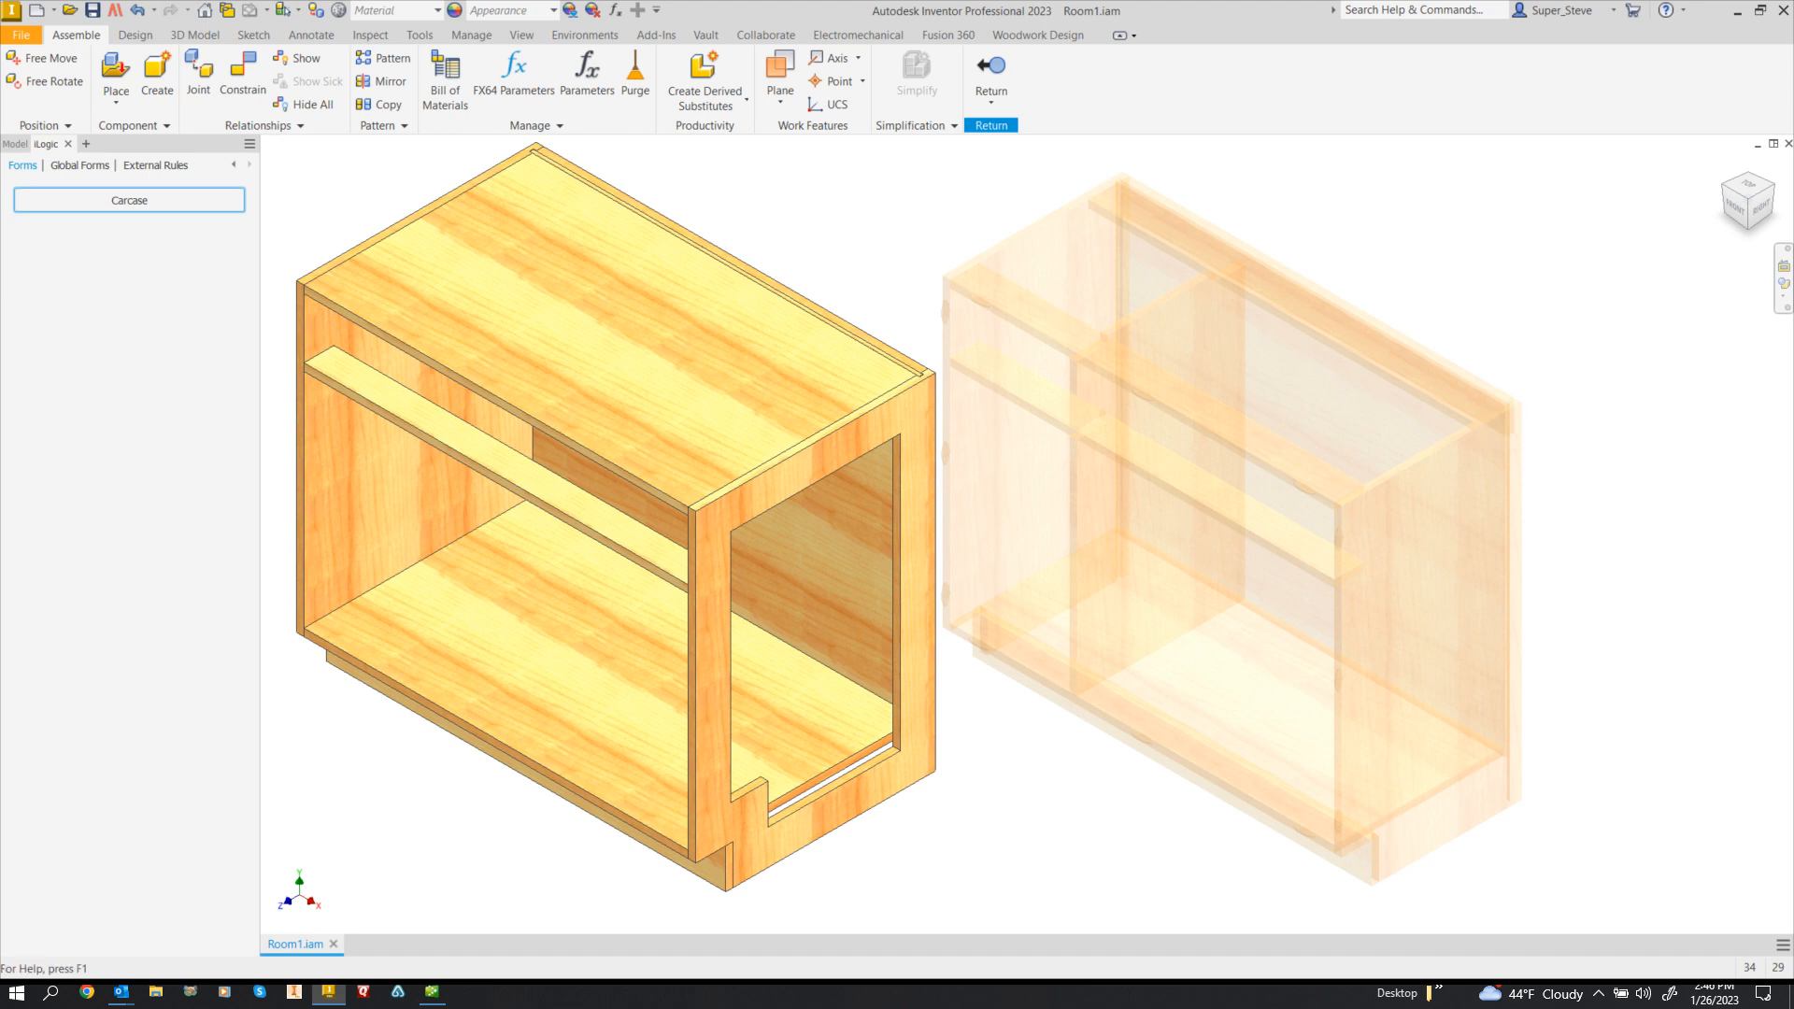
click(1362, 408)
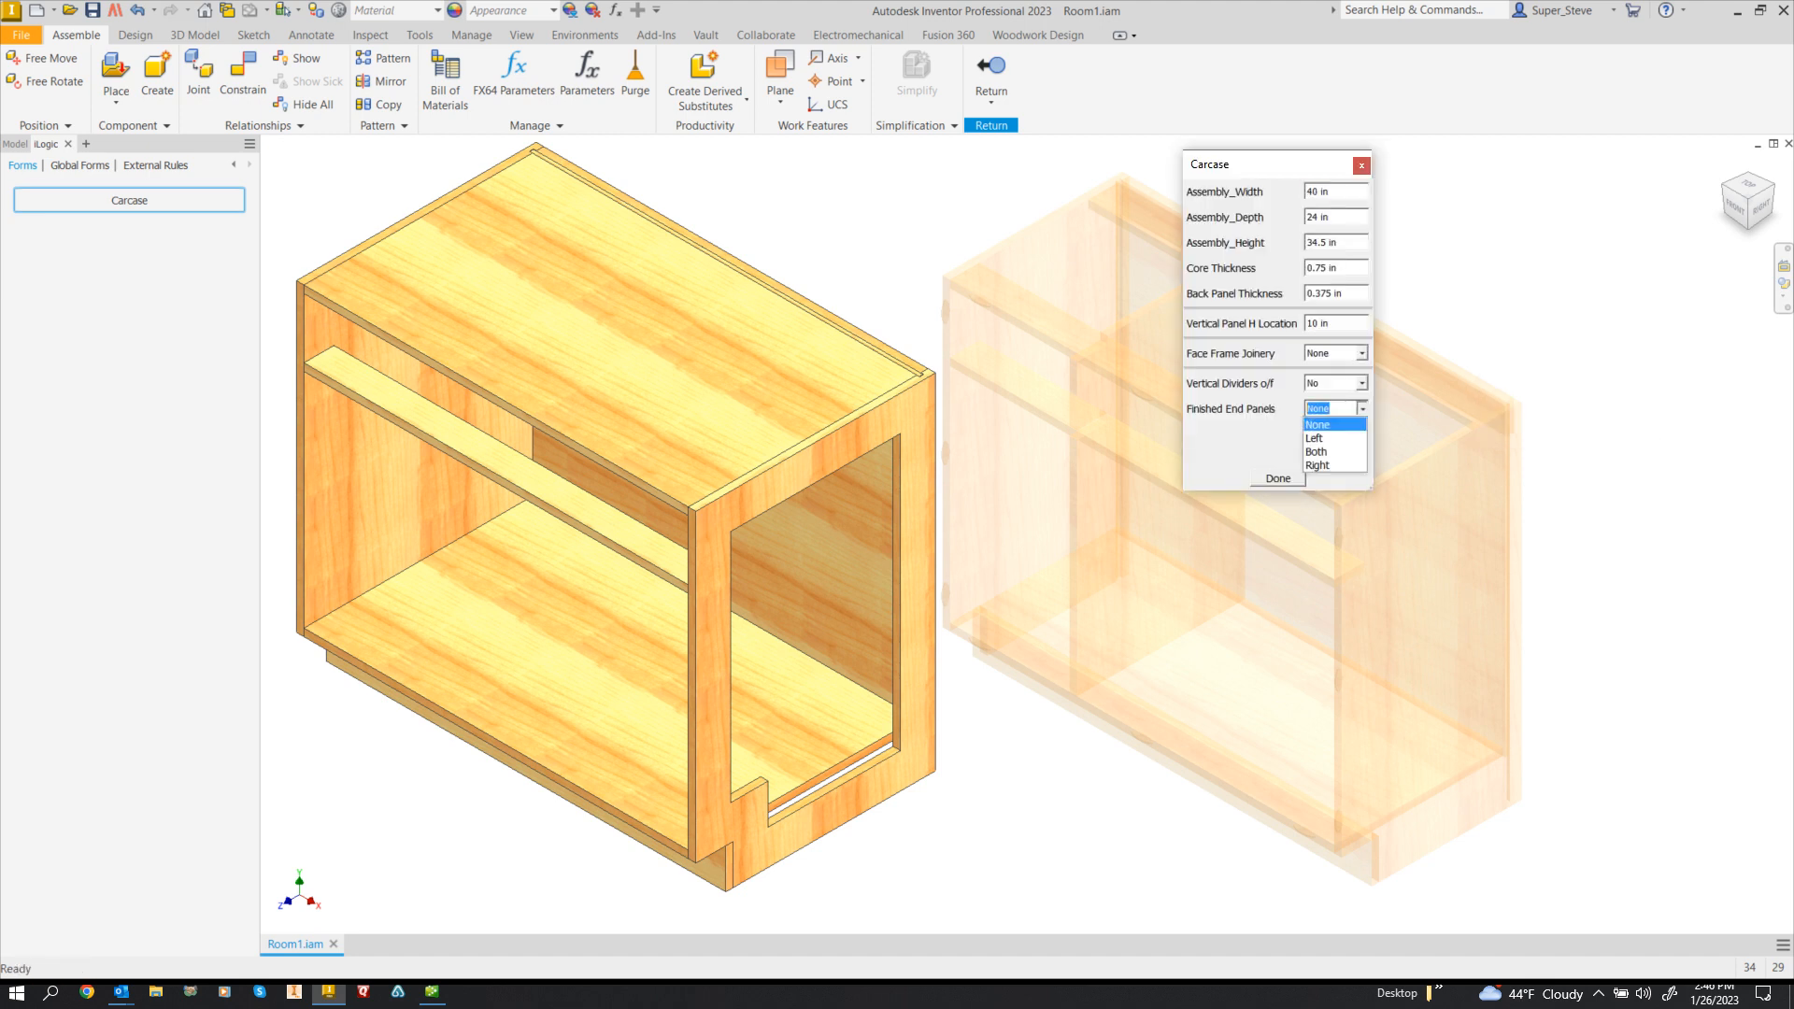
click(1335, 453)
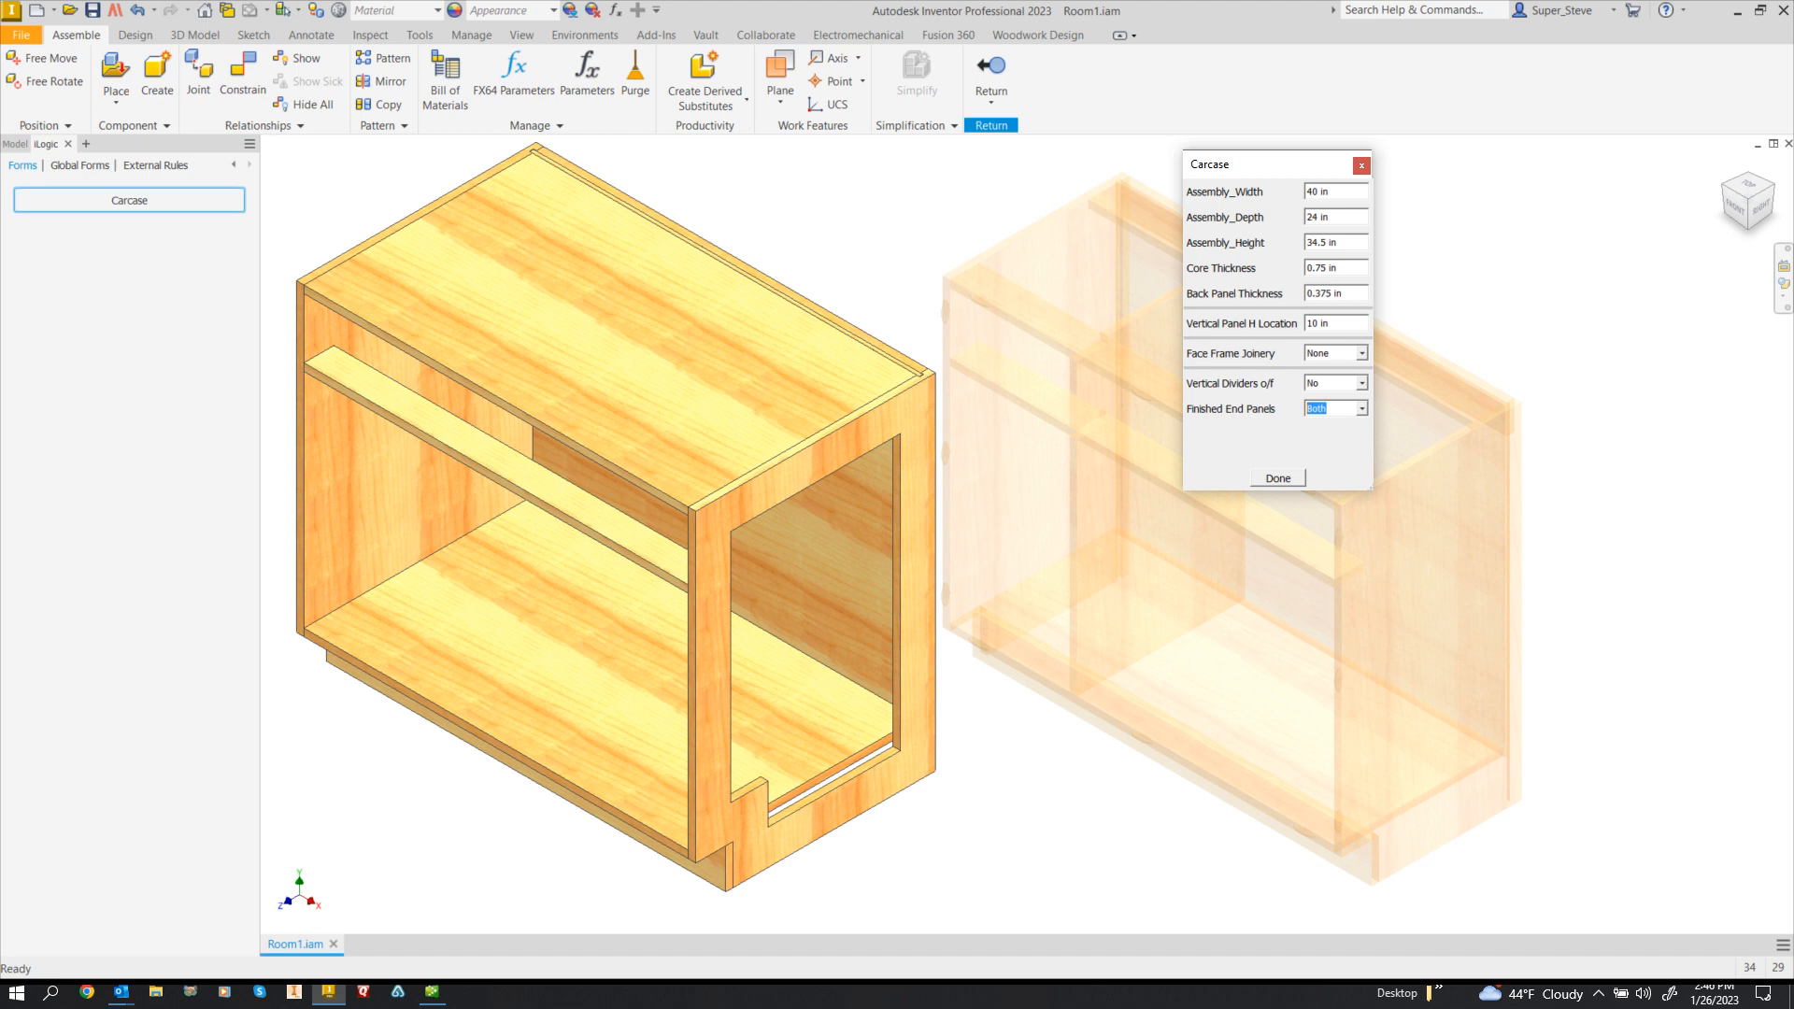
click(1278, 478)
scroll(929, 517, up, 4)
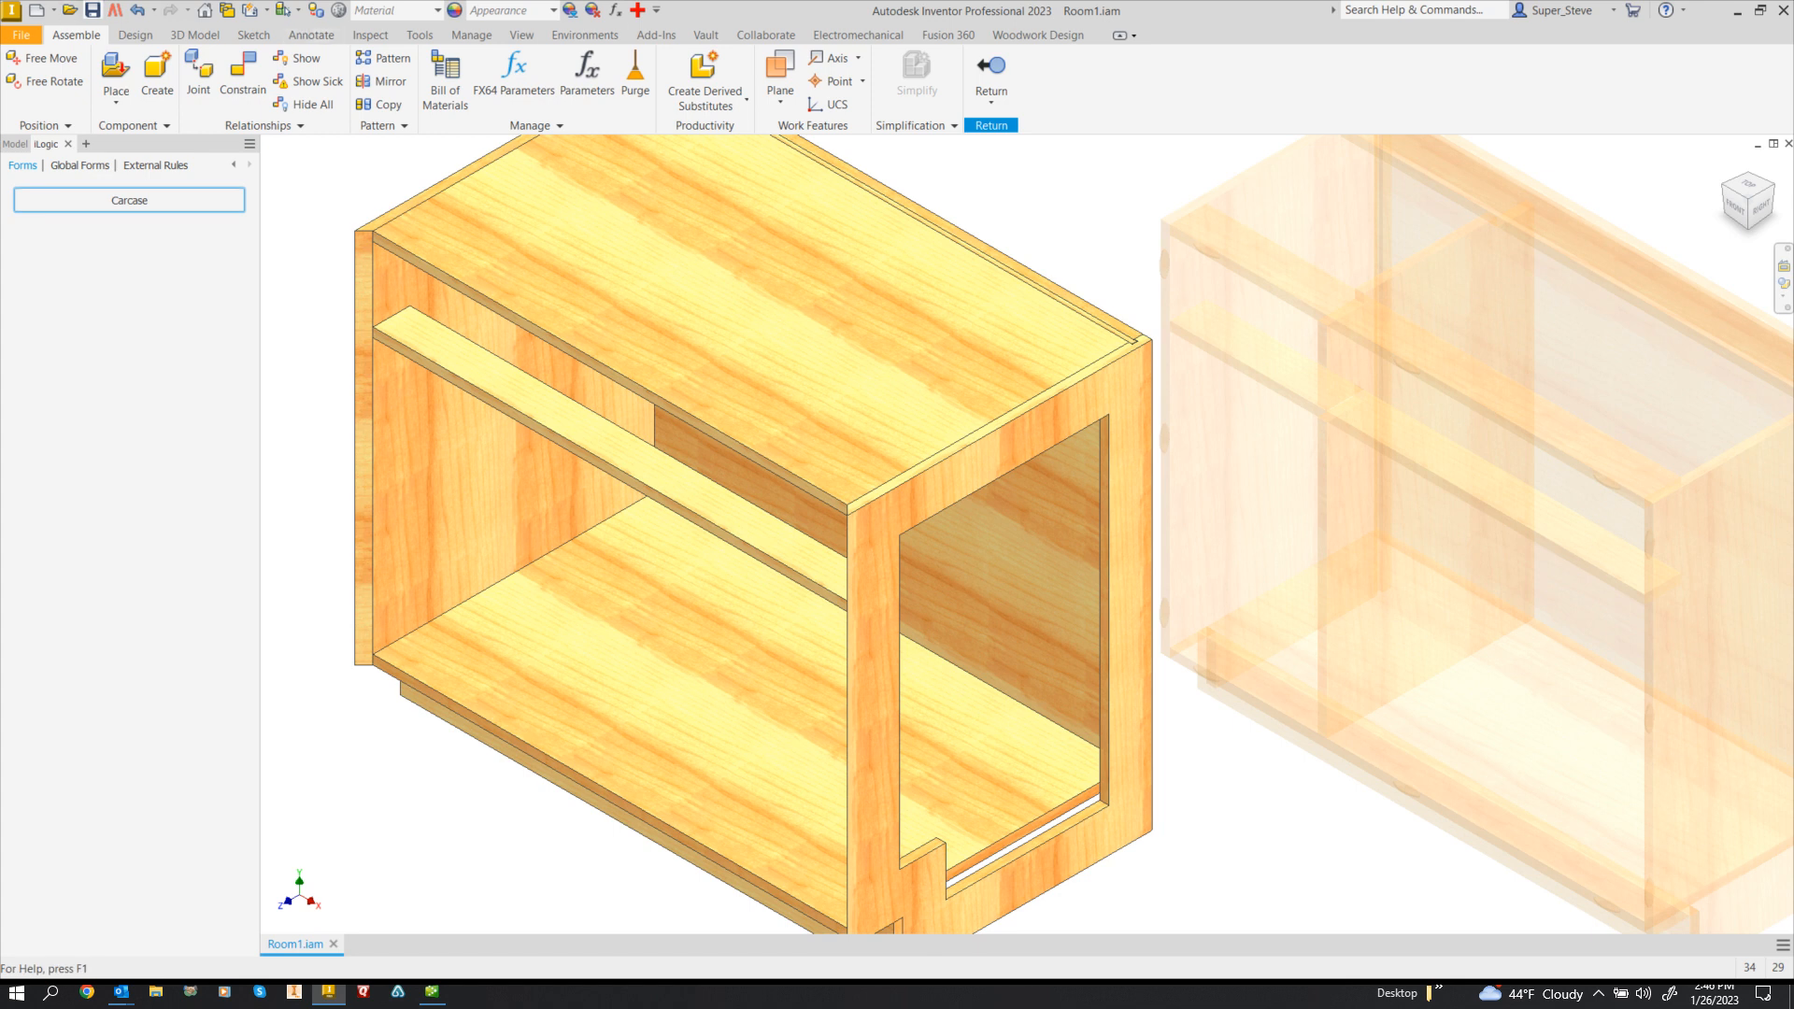
click(991, 70)
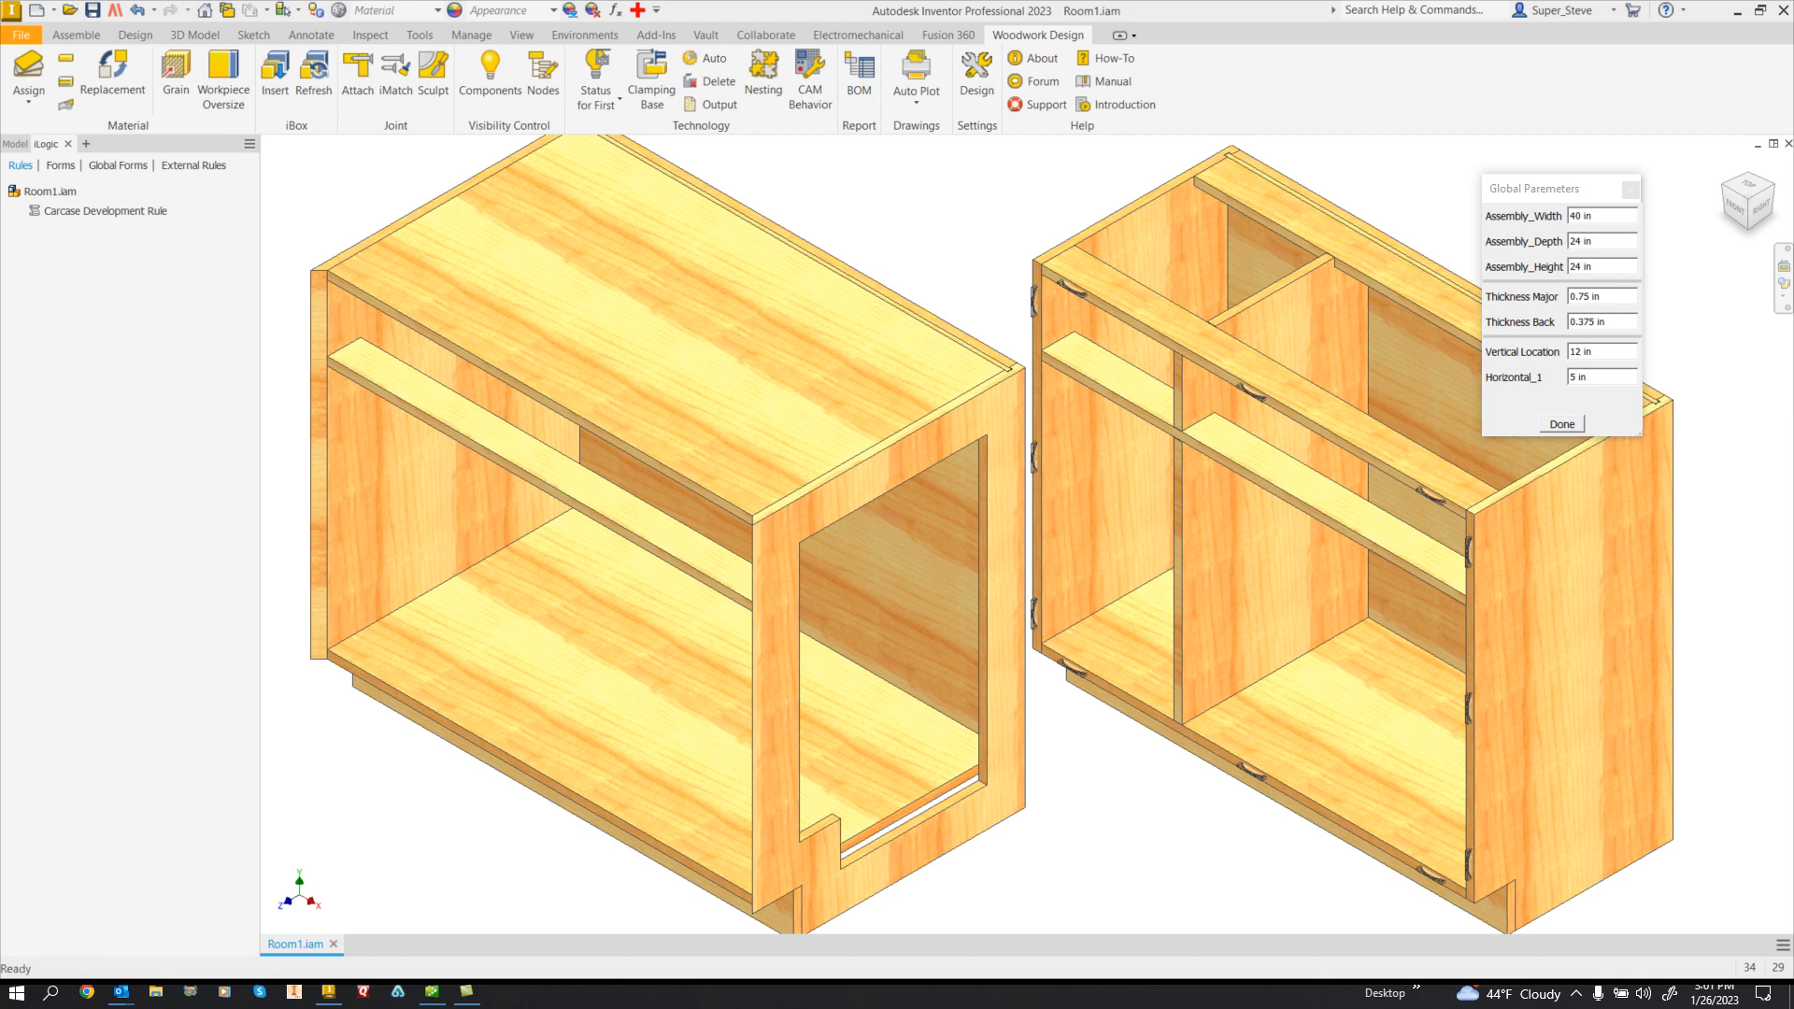
- Examine the component list of Room1 and the parameter links in its Carcase Development Rule, leaving the rule as it is
click(15, 144)
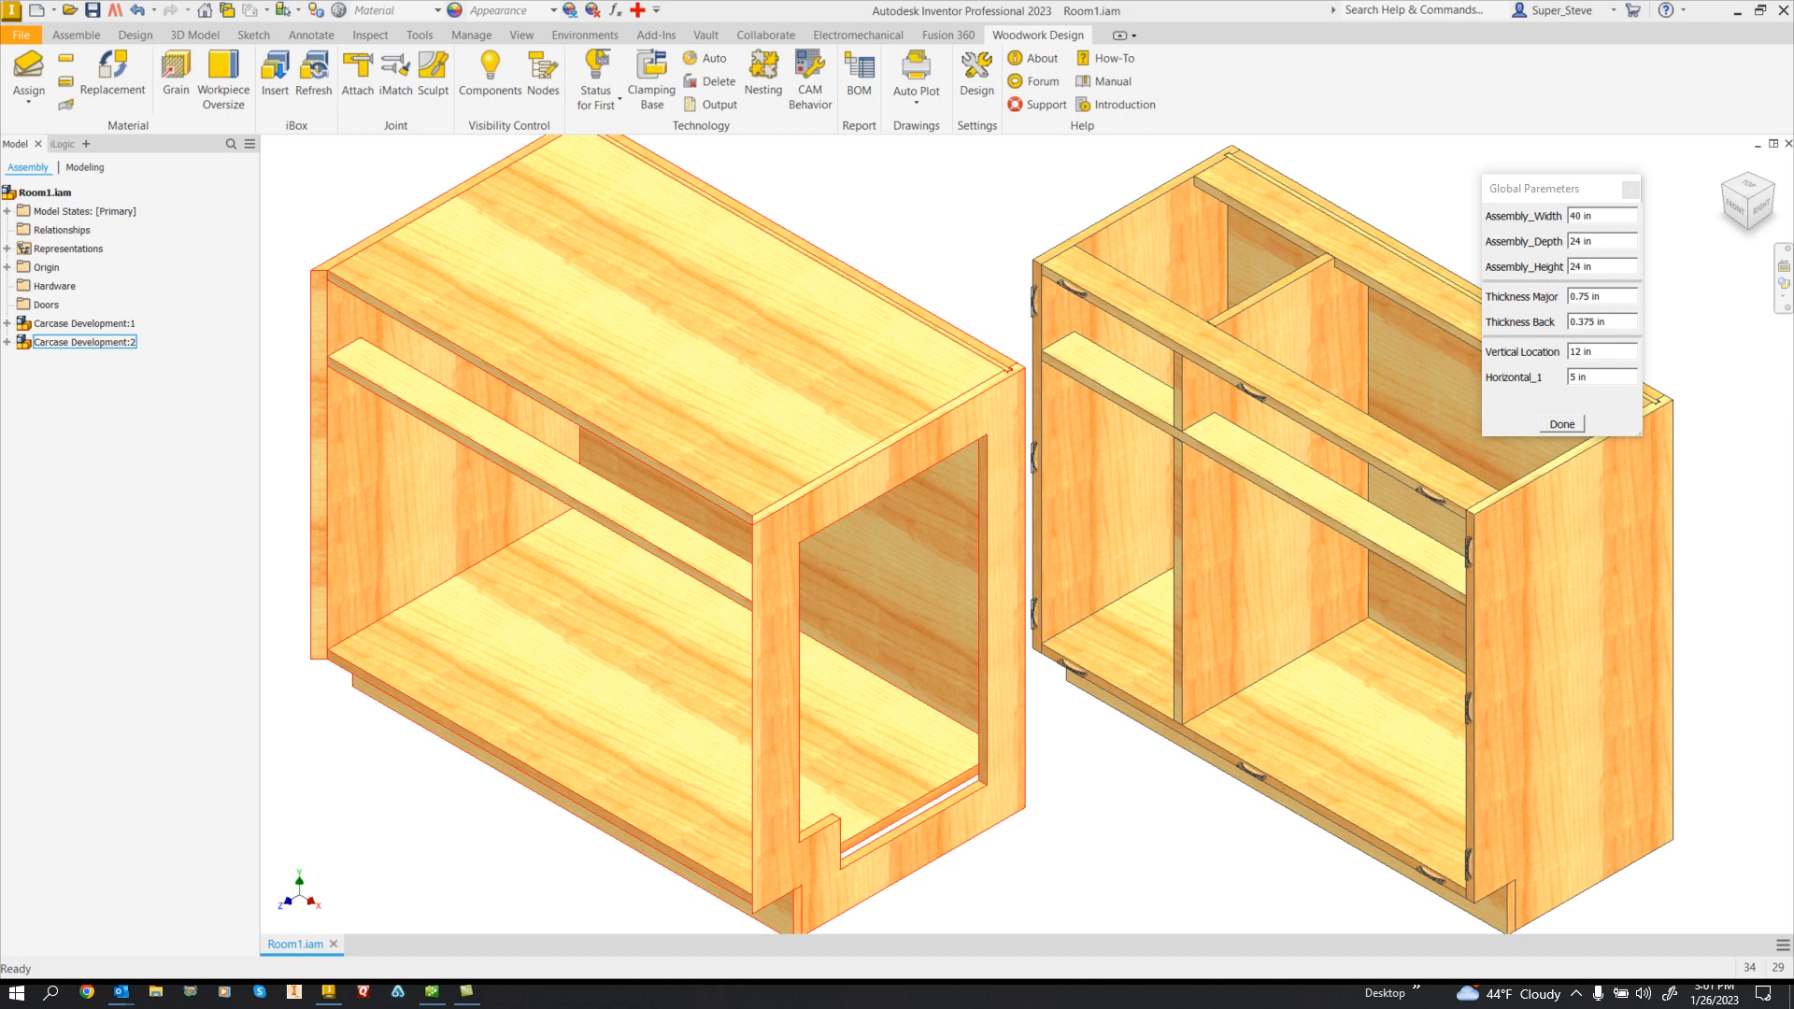
click(64, 144)
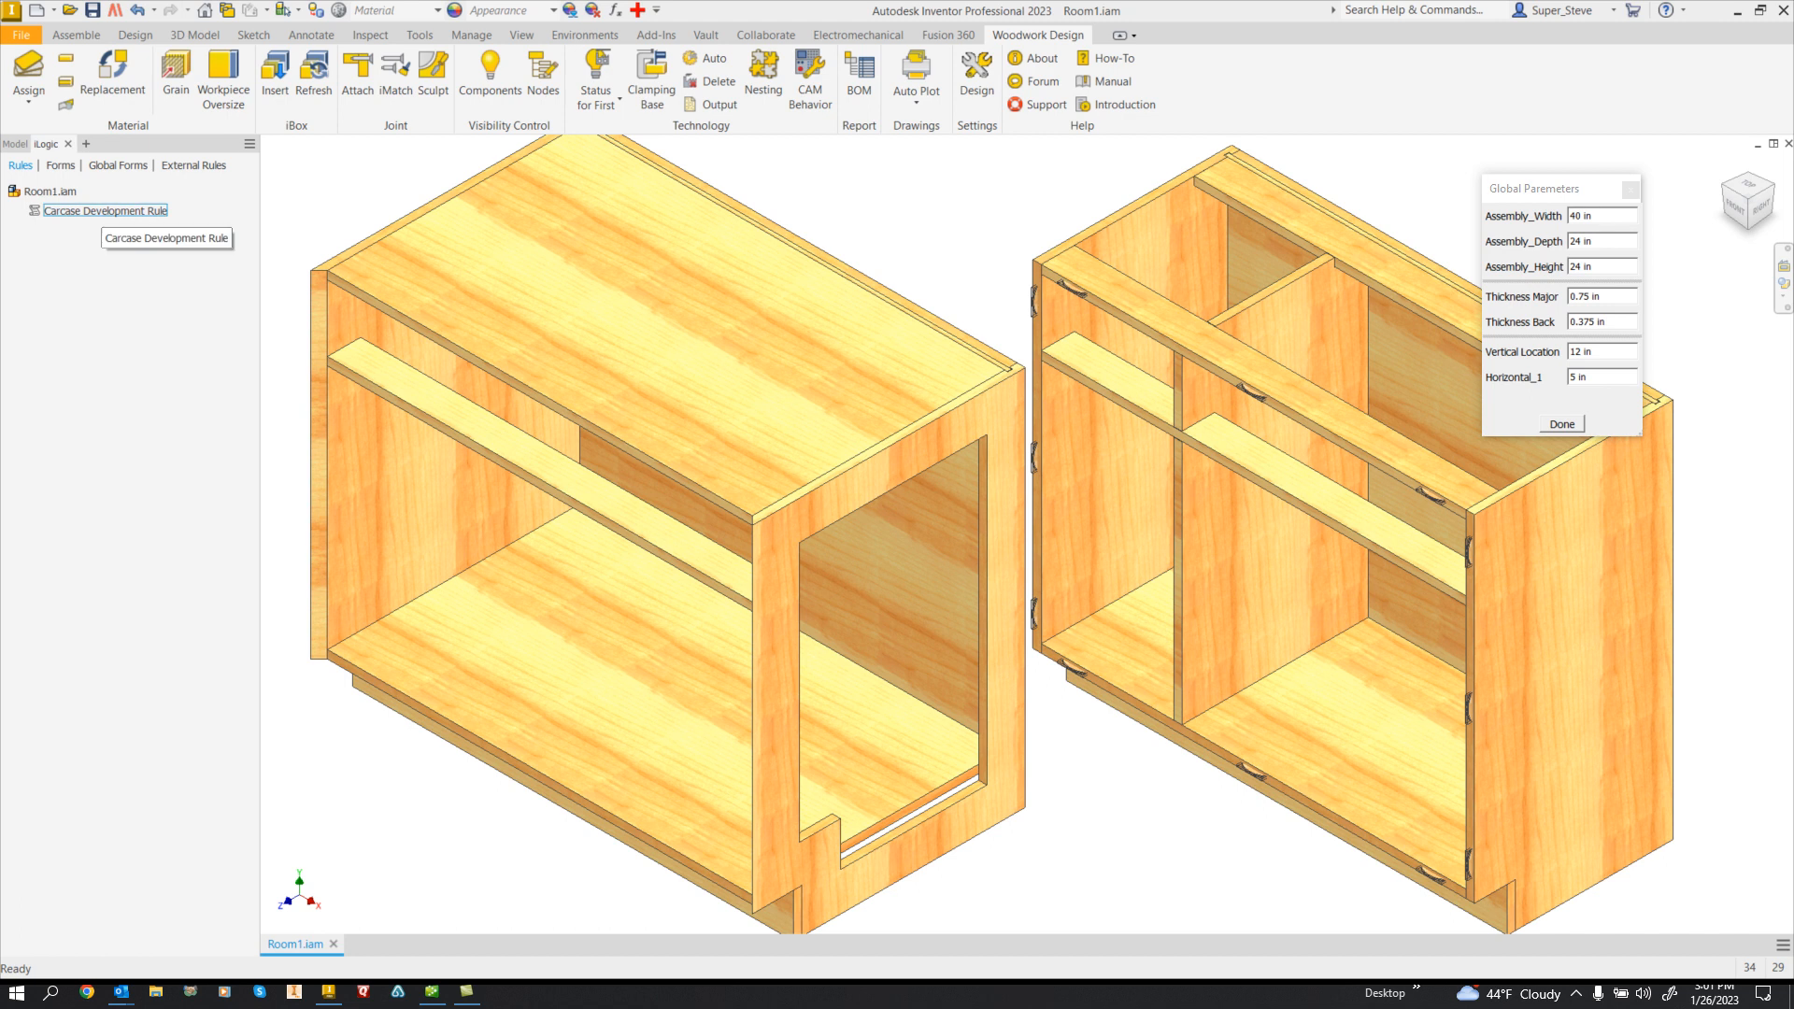
right_click(101, 210)
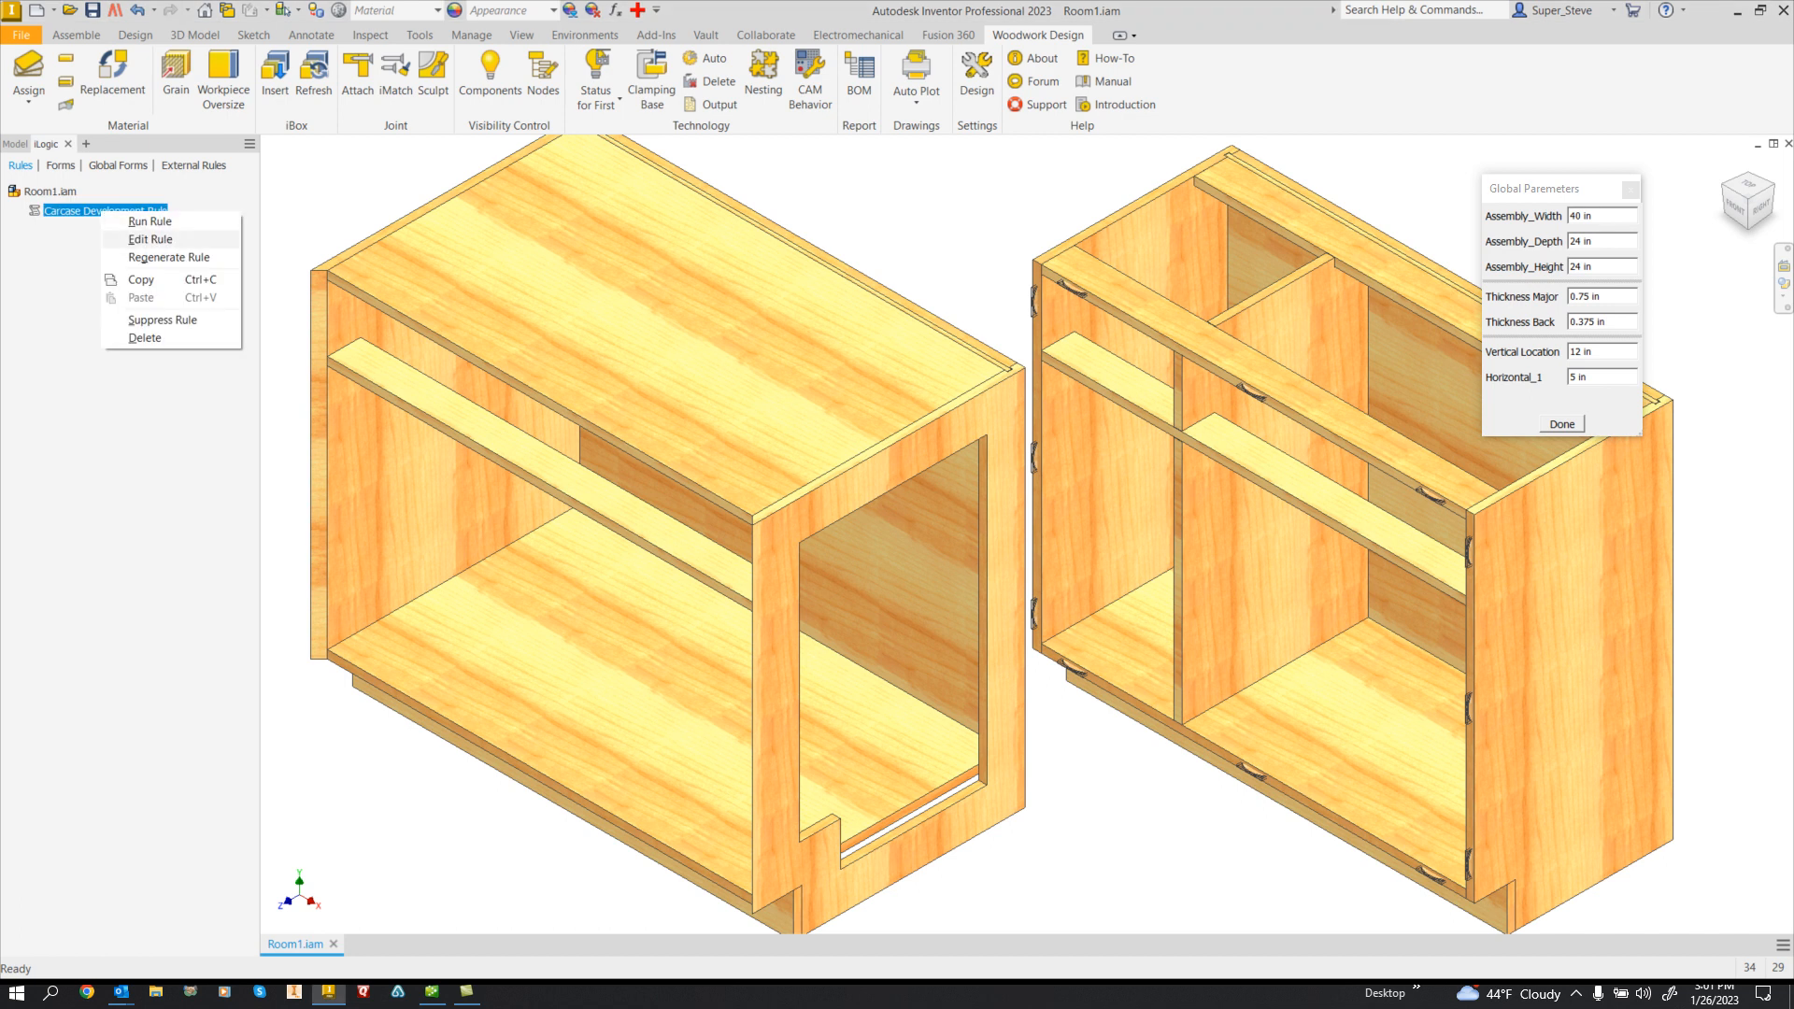
click(149, 240)
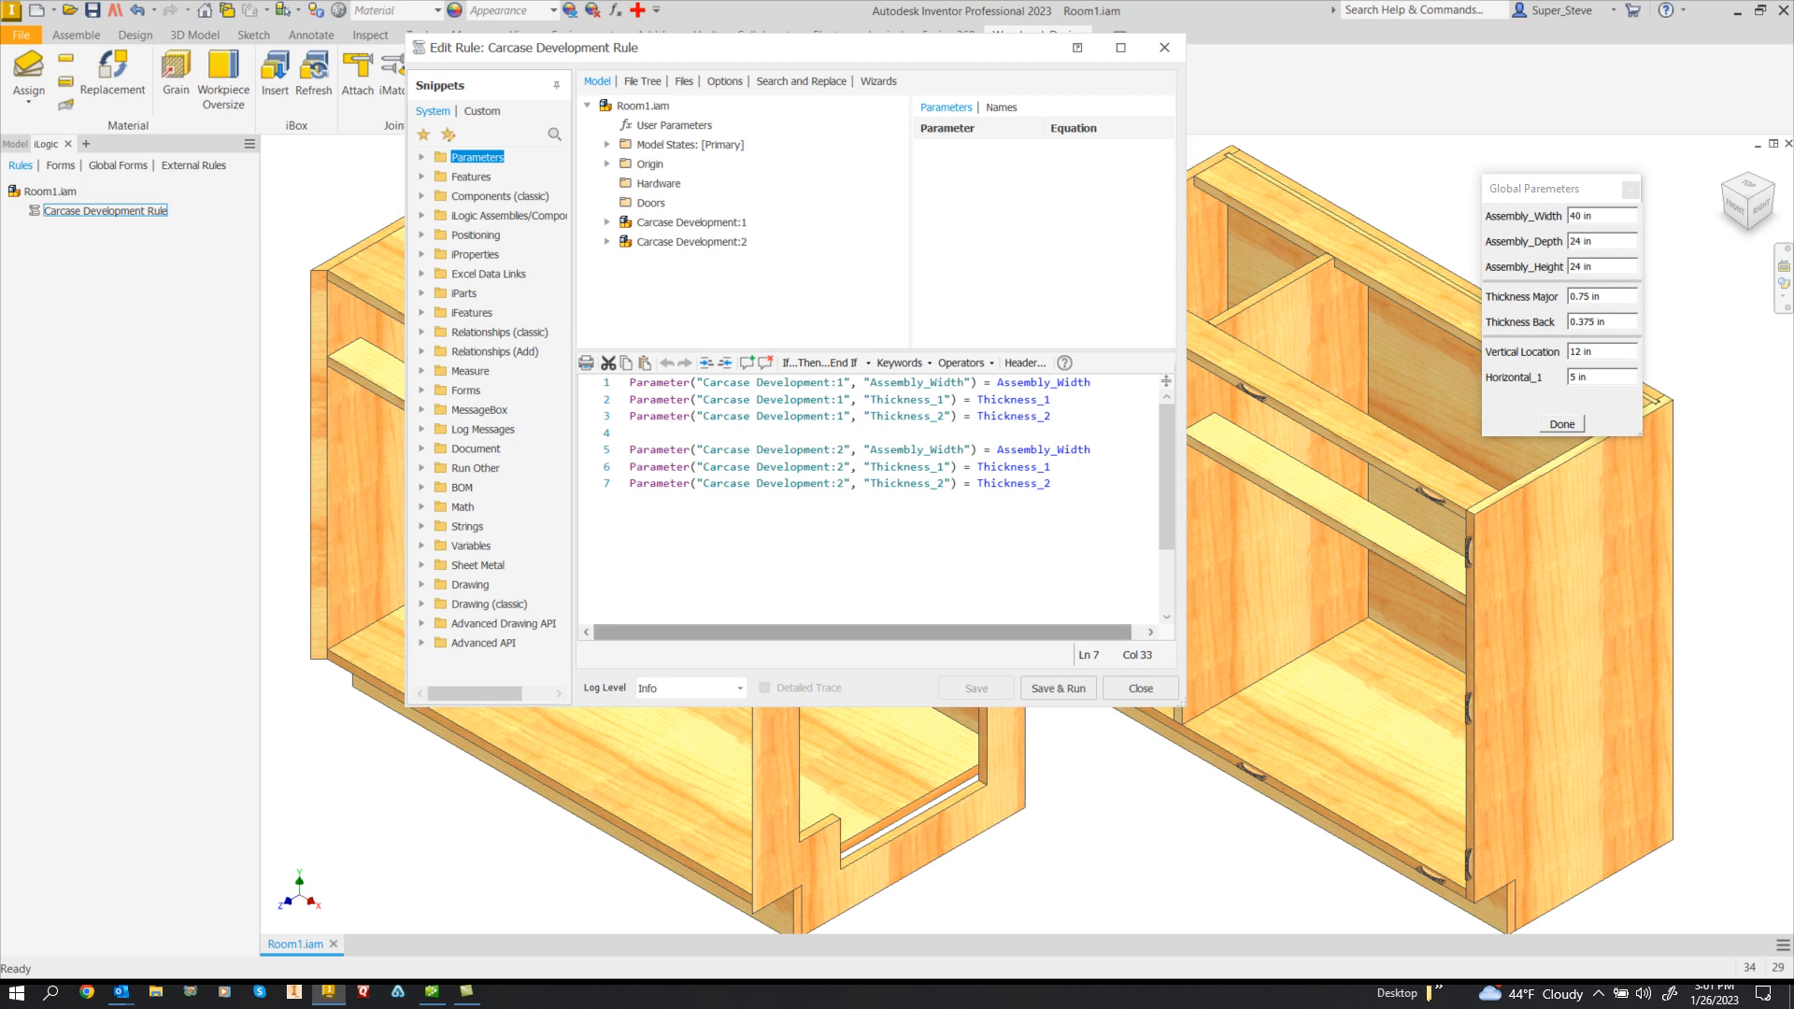
click(1141, 689)
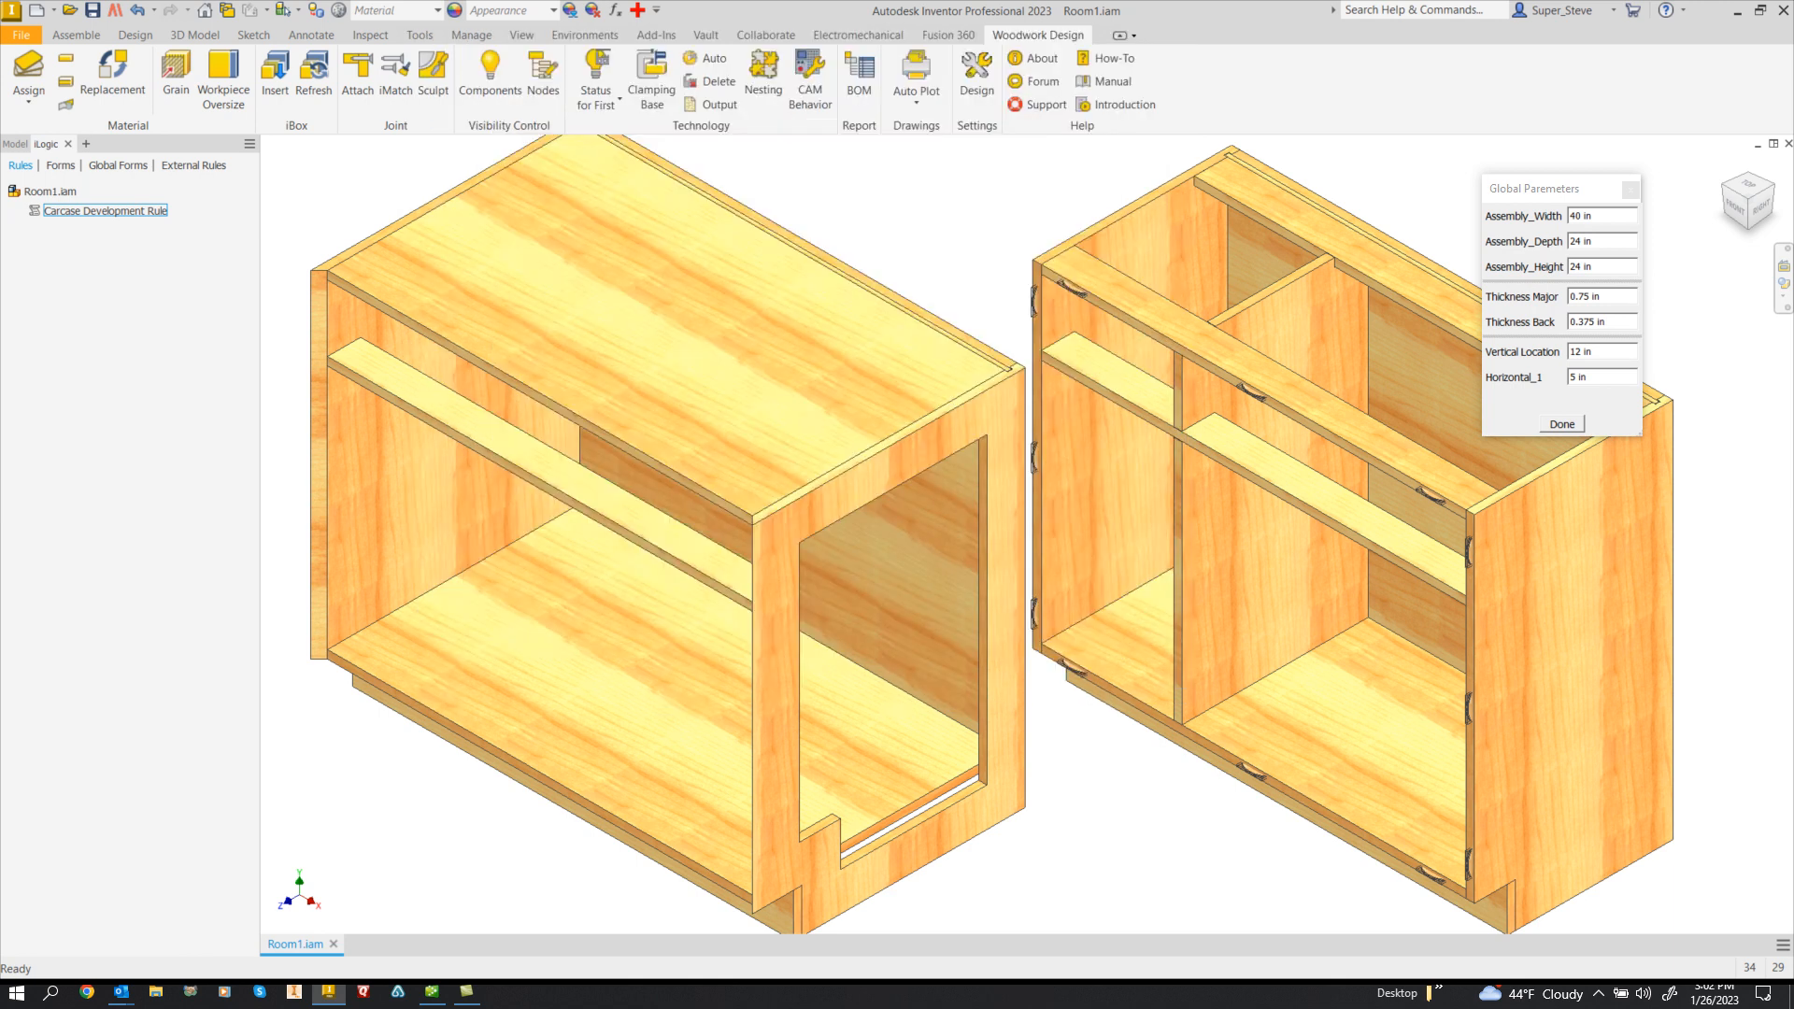
scroll(1261, 488, up, 3)
middle_drag(1262, 488, 1101, 533)
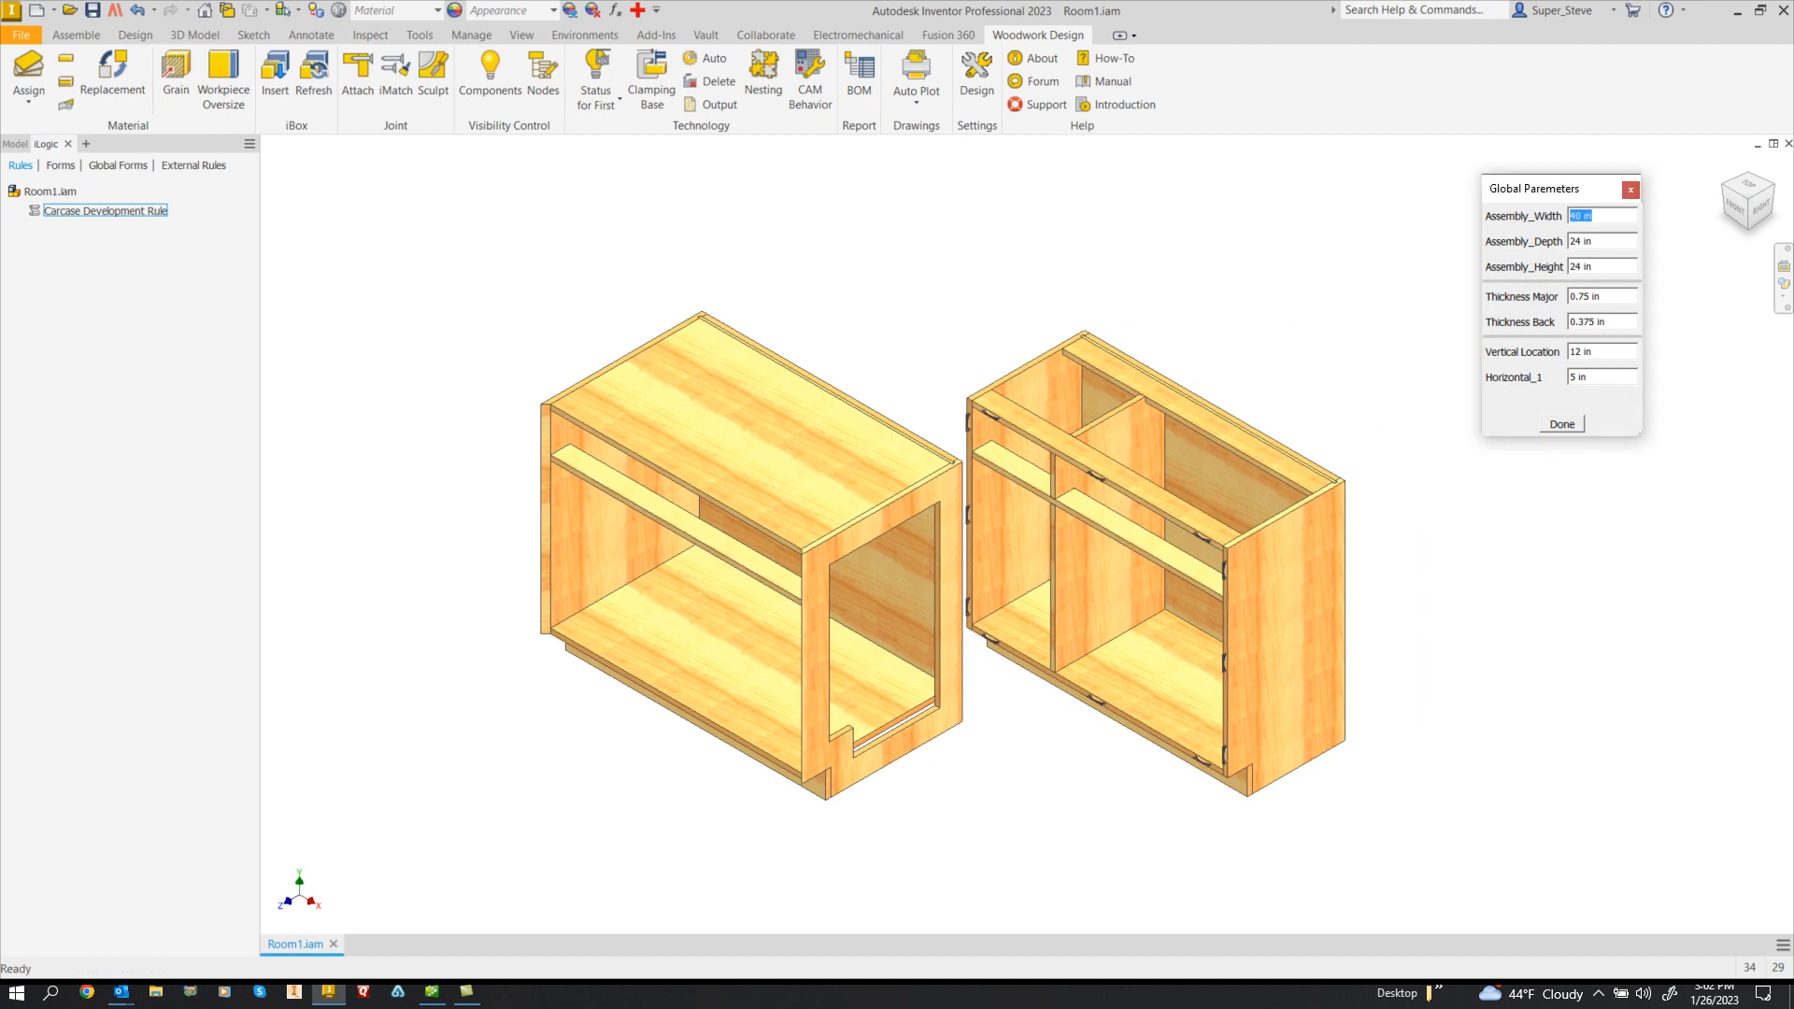
- Set Assembly_Width to 55 in in the Global Parameters form and inspect both carcases
text(55)
key(Return)
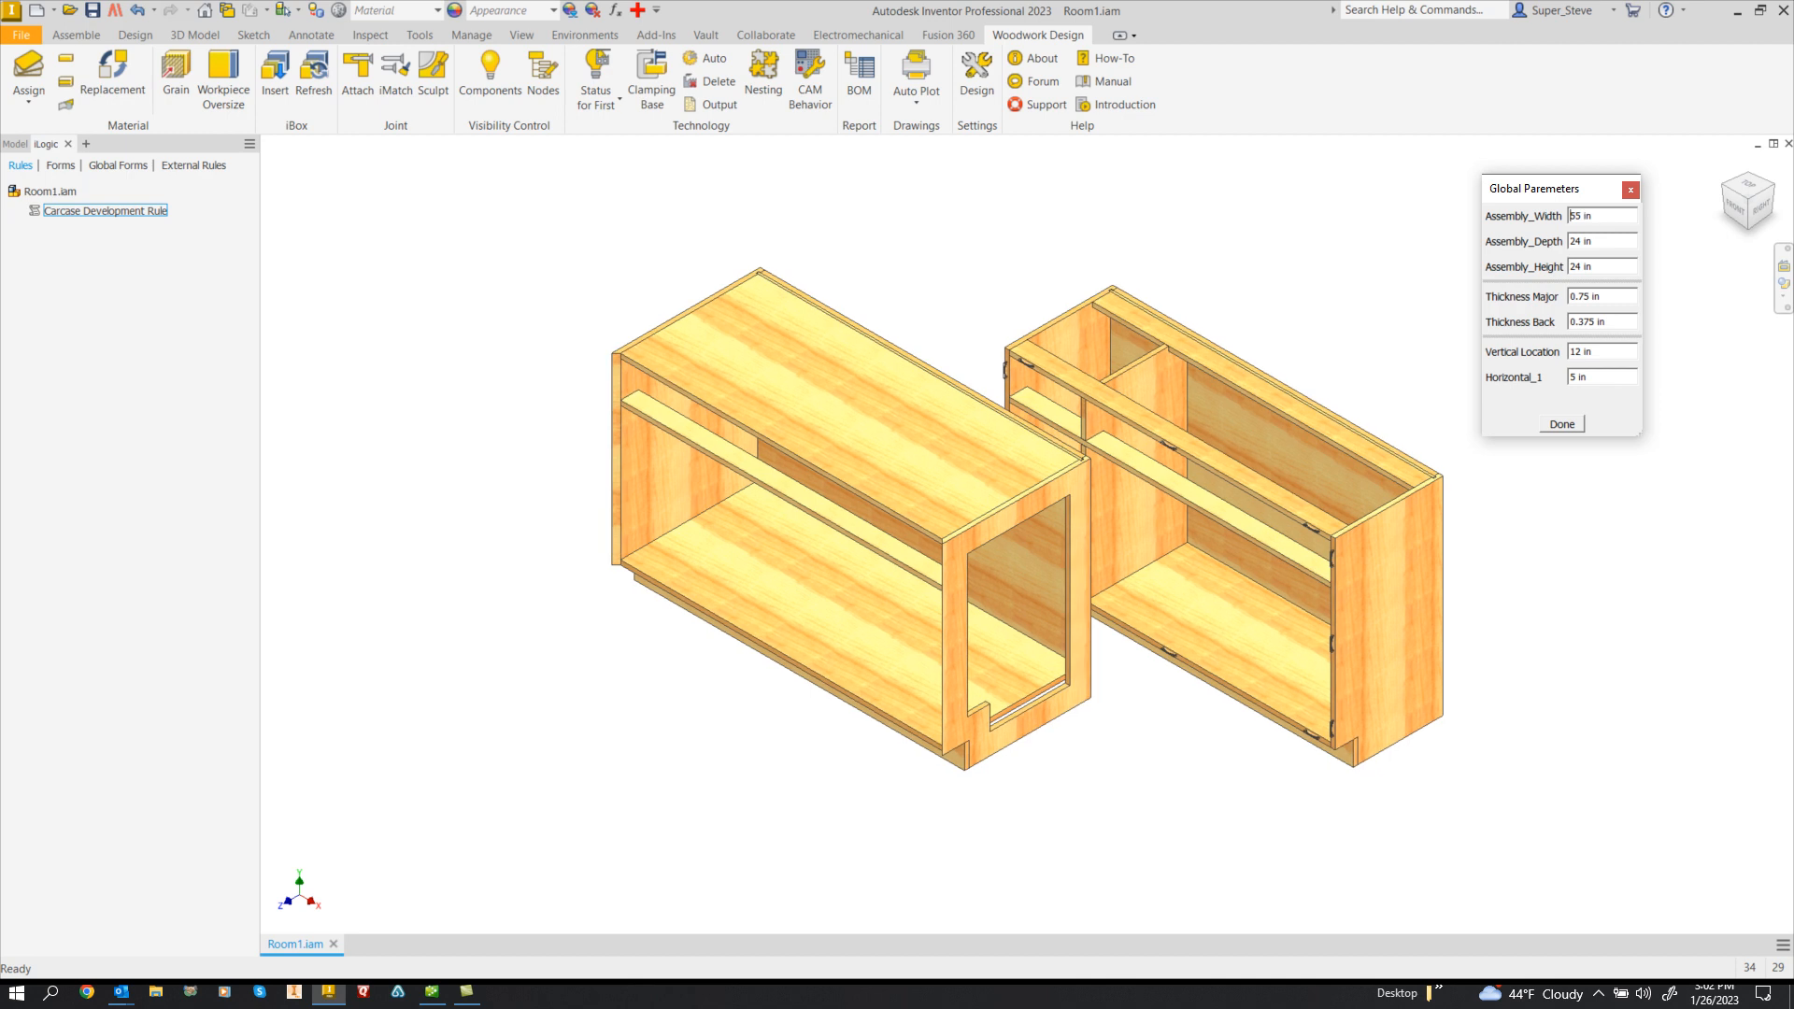
scroll(1492, 562, down, 3)
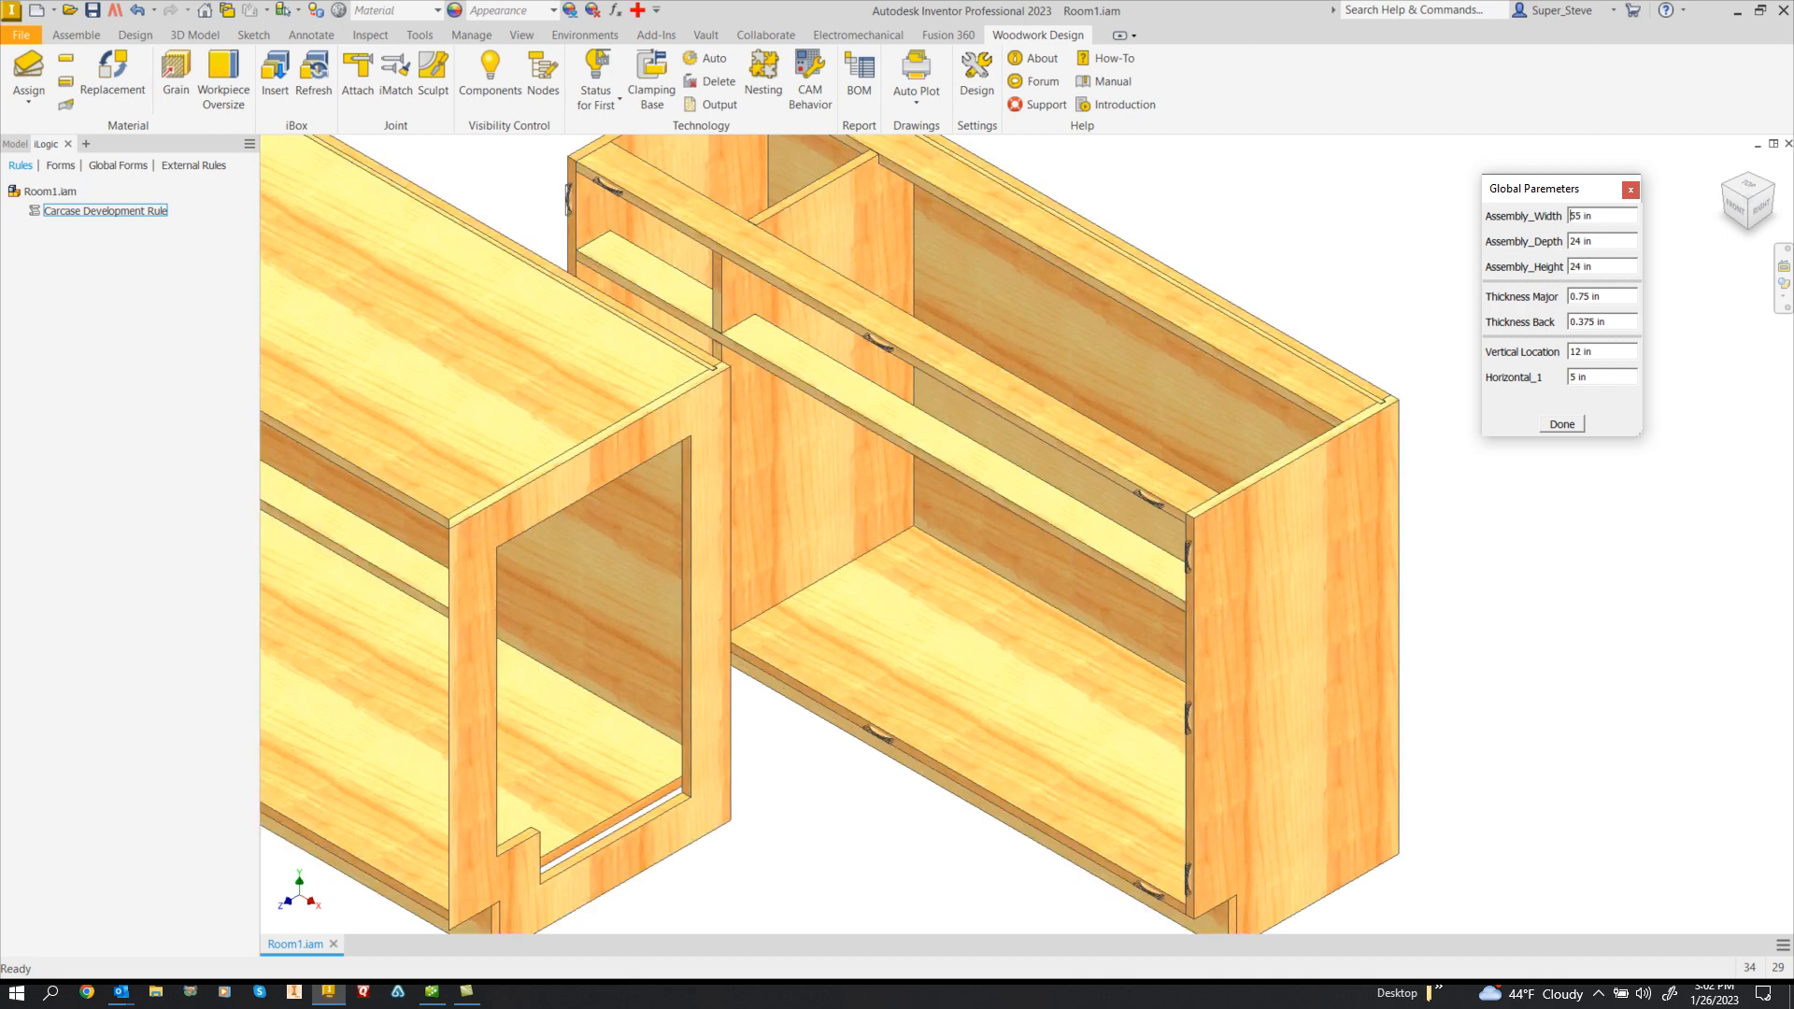
scroll(1495, 552, up, 3)
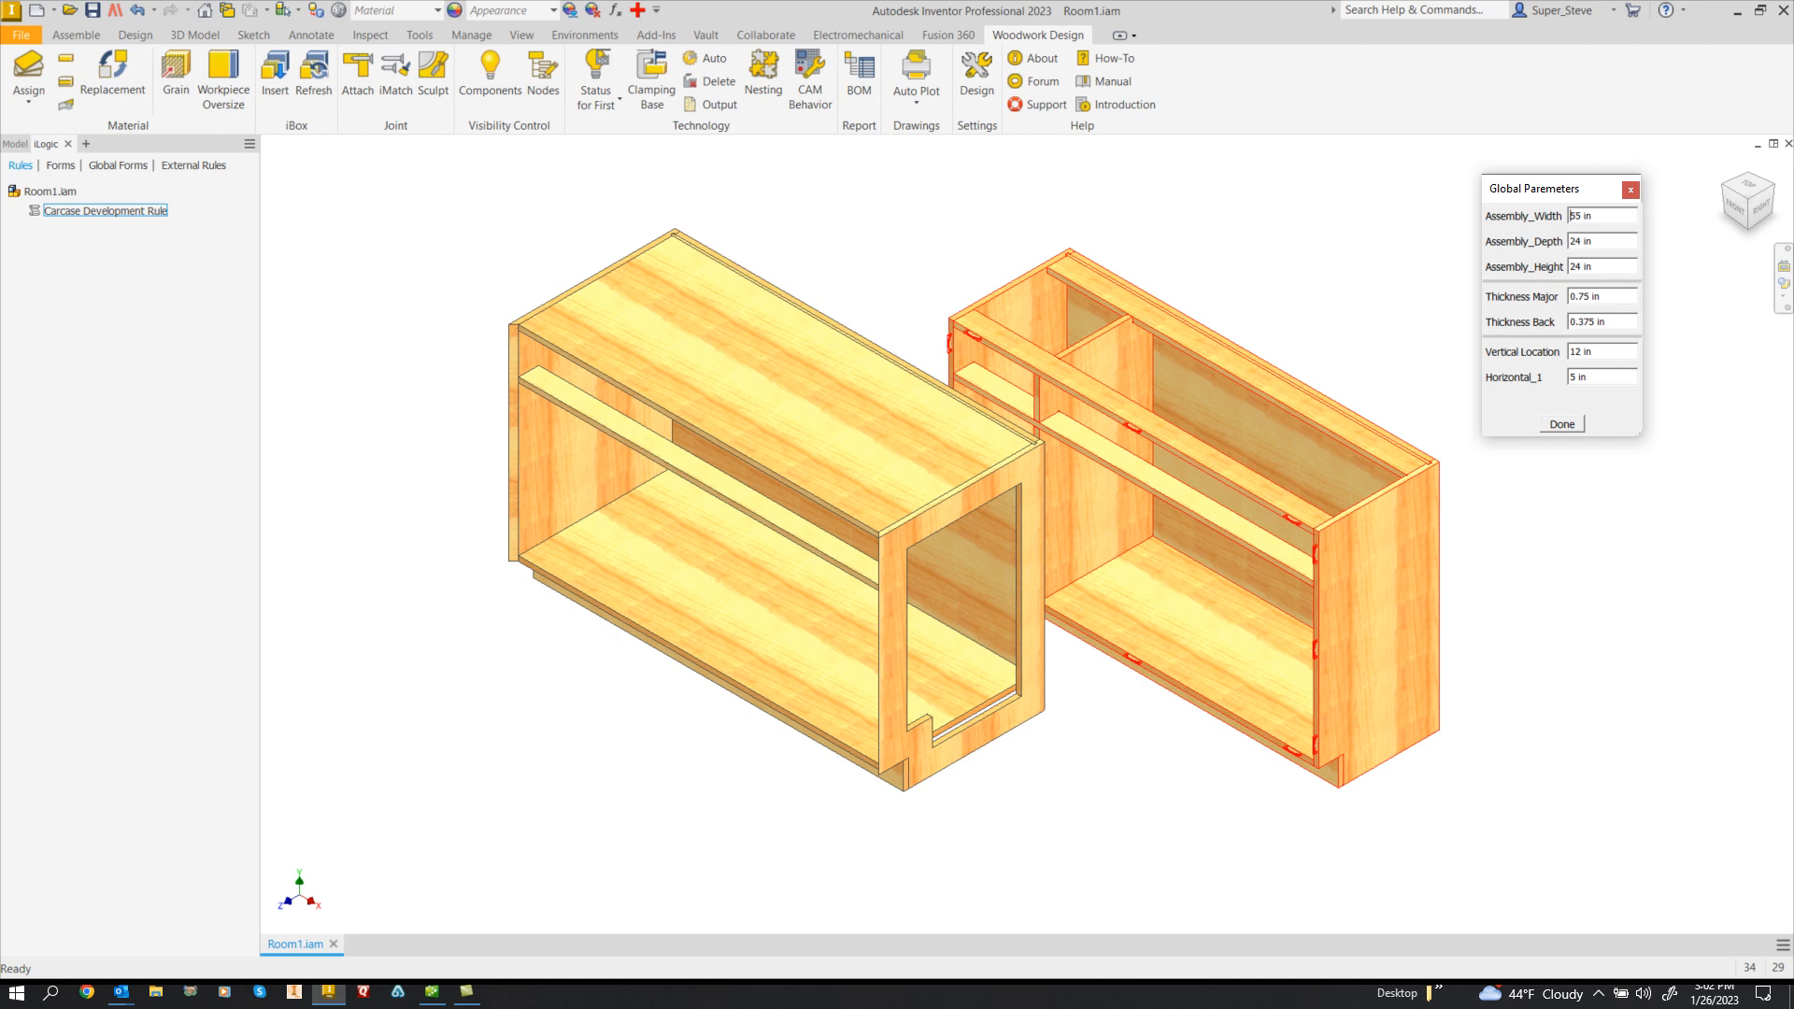
scroll(1302, 508, down, 3)
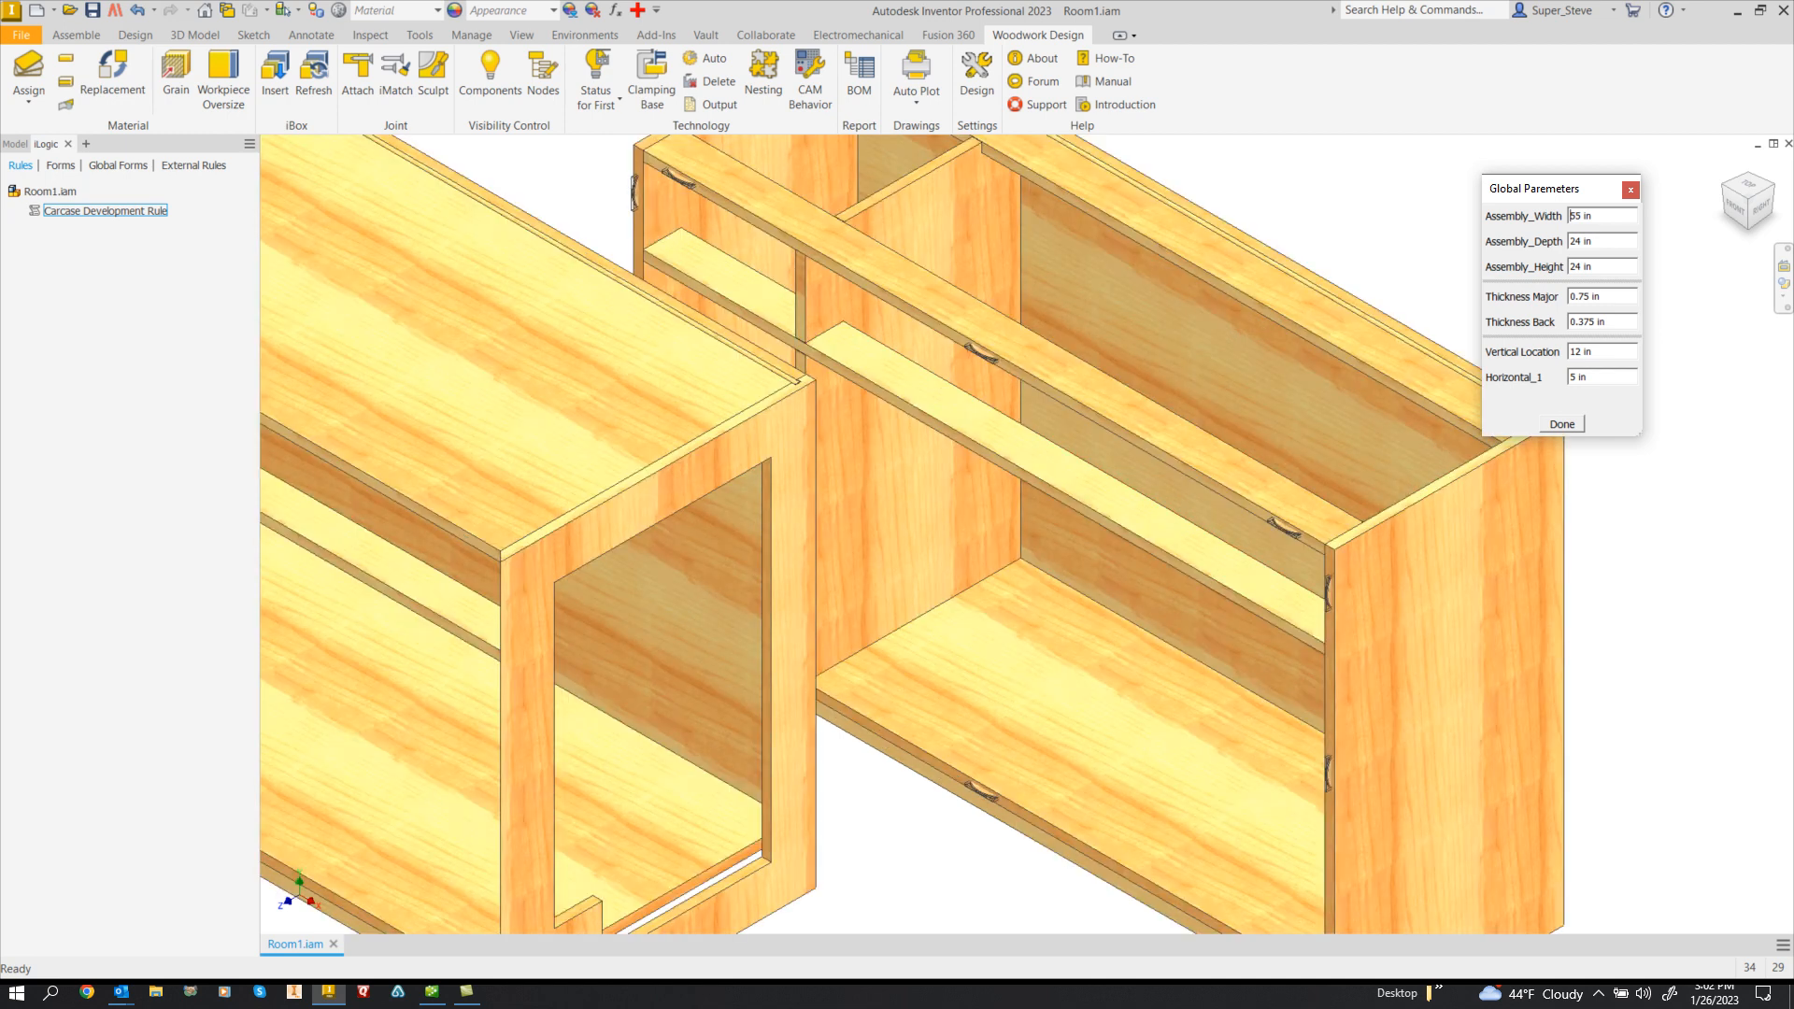
scroll(1272, 552, up, 3)
middle_drag(1271, 552, 1205, 571)
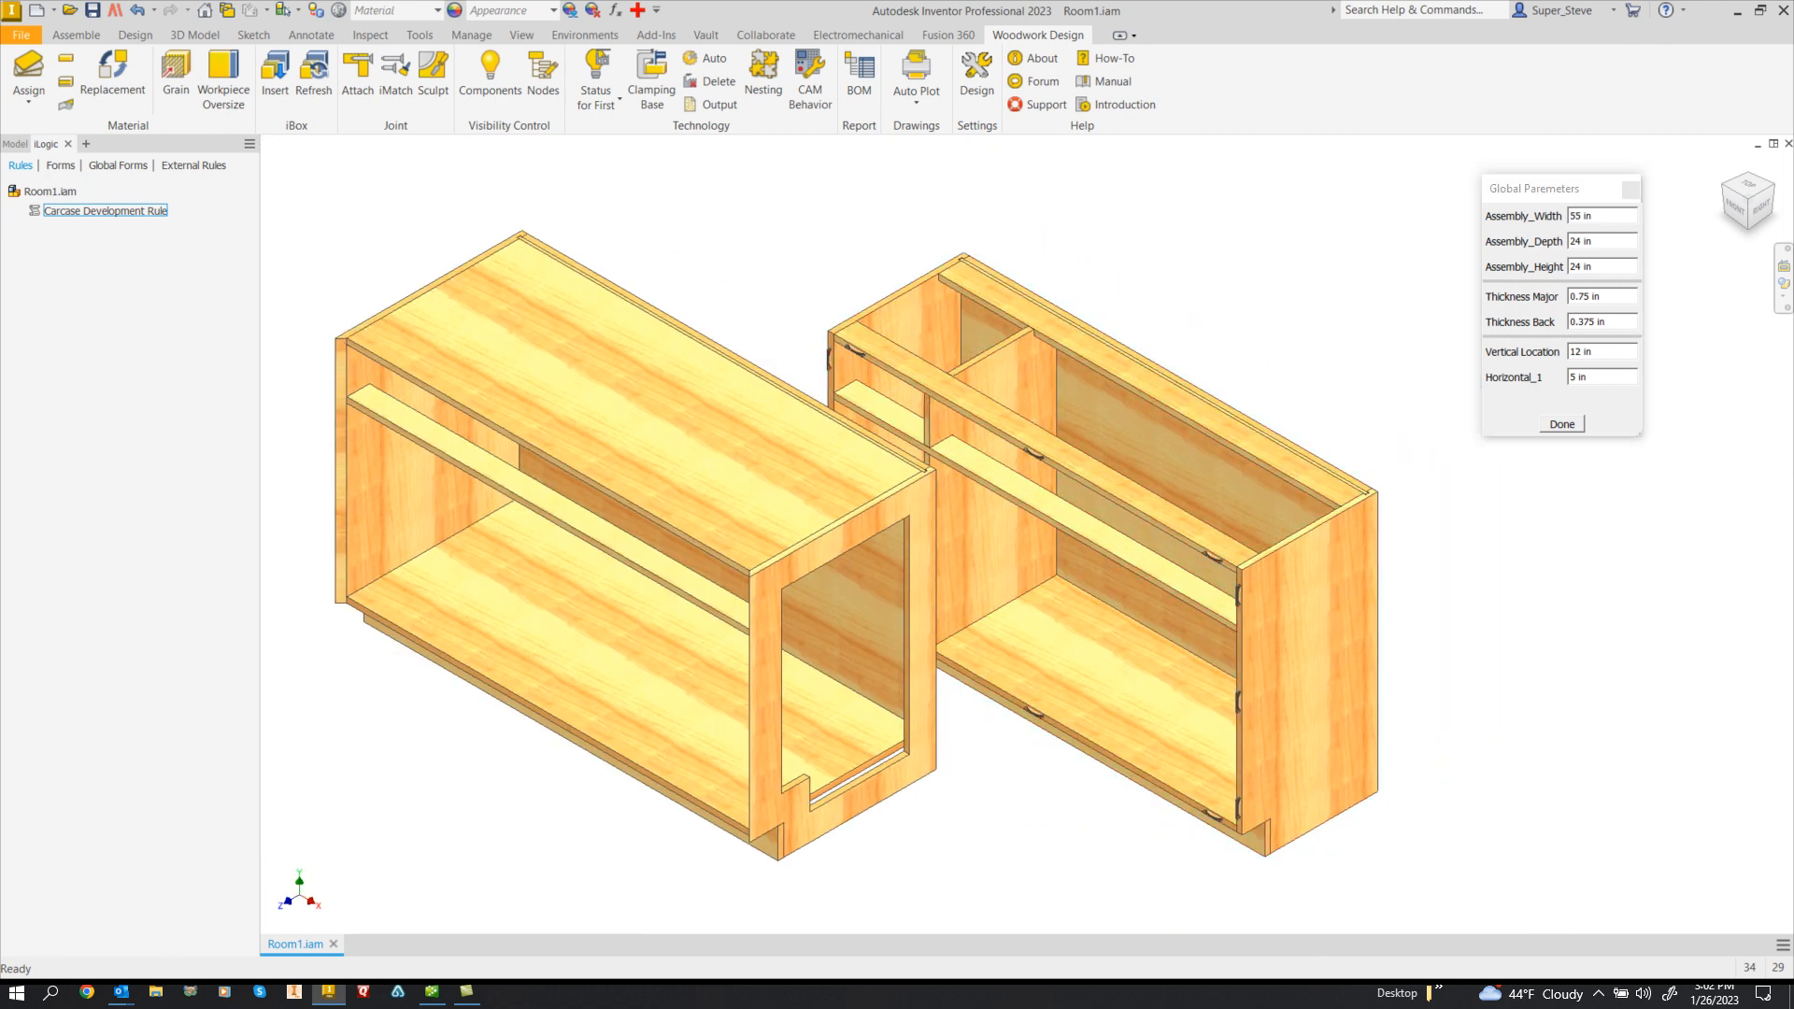
- Set Thickness Major to 1.25 in and inspect the panel joints of the carcases
click(1600, 296)
text(1.25)
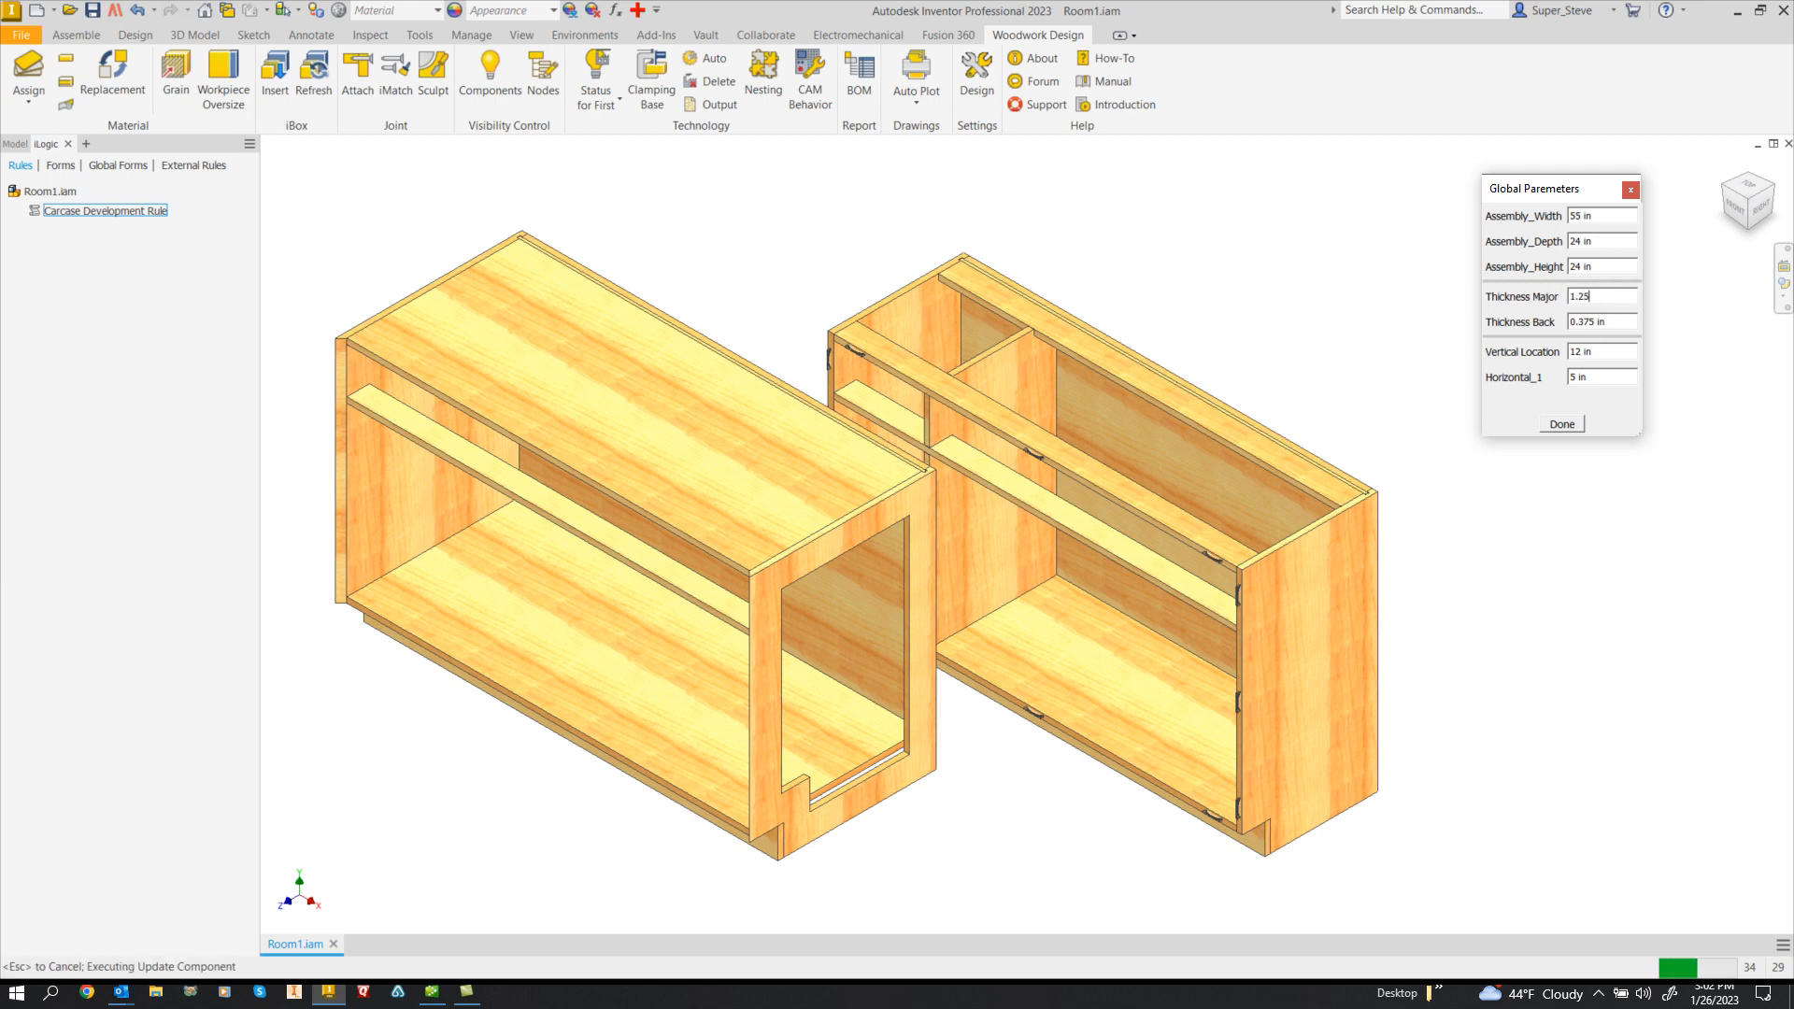
key(Return)
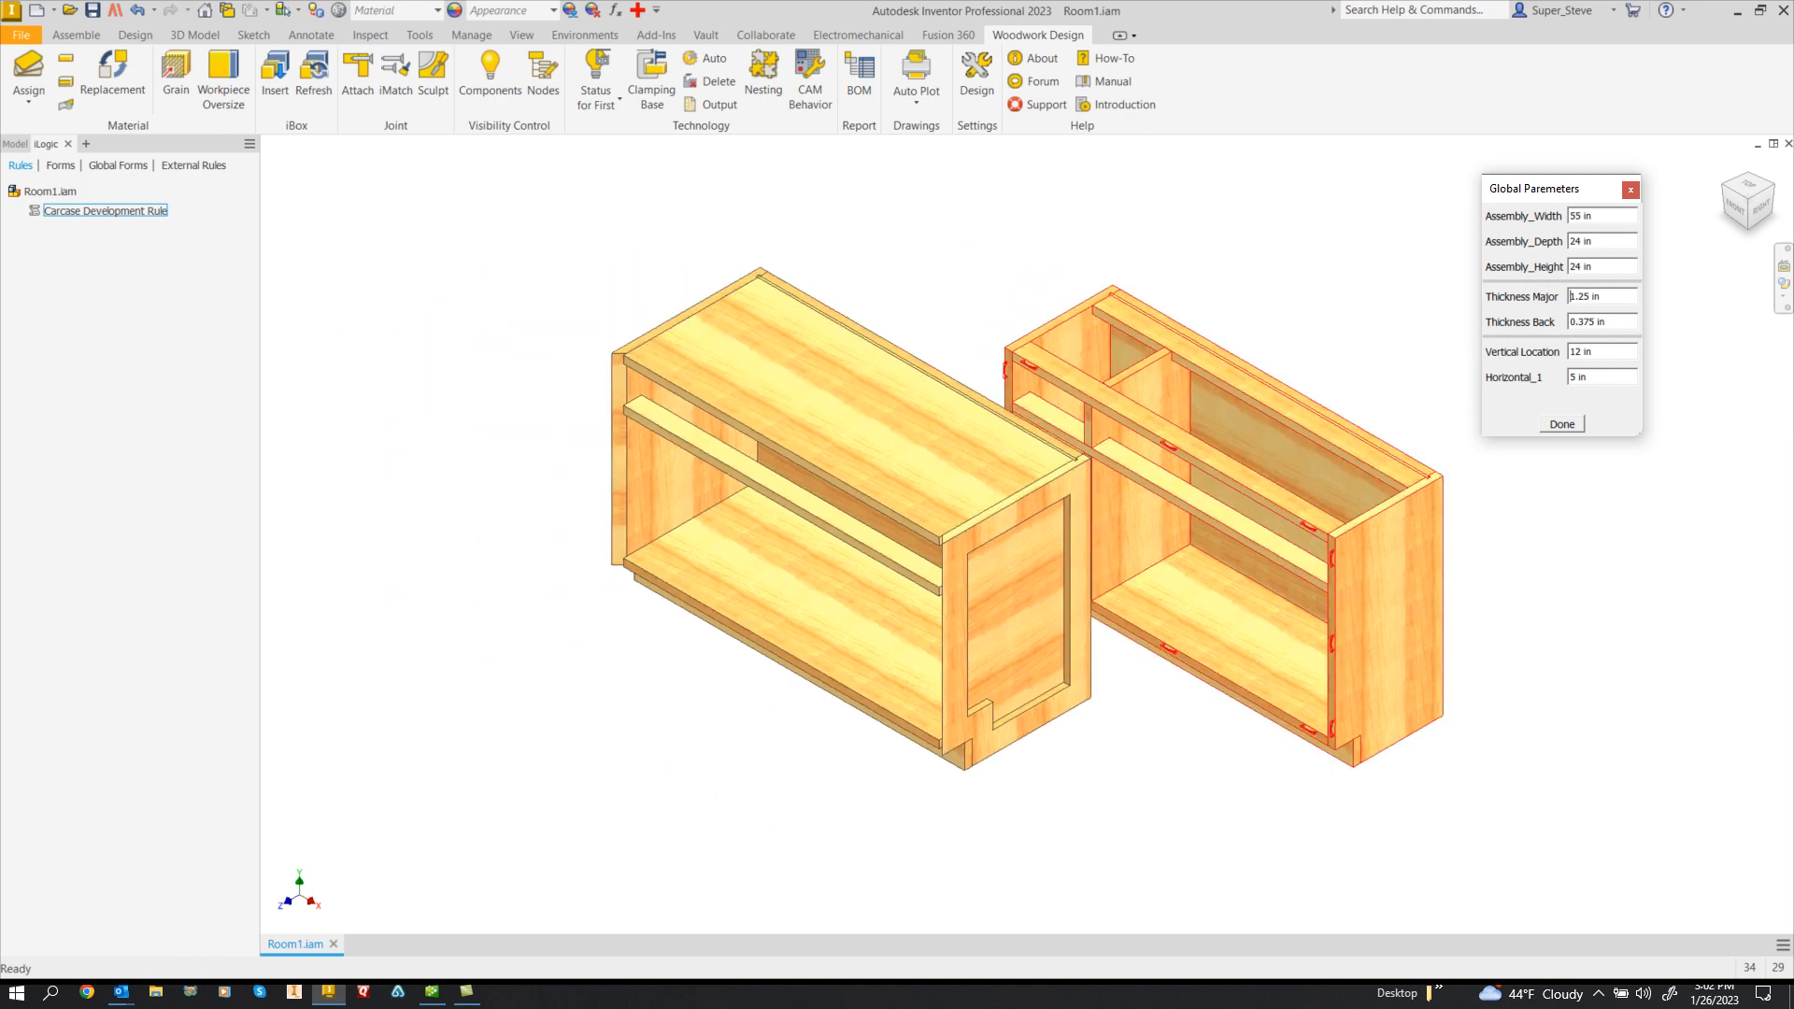
scroll(1434, 464, up, 10)
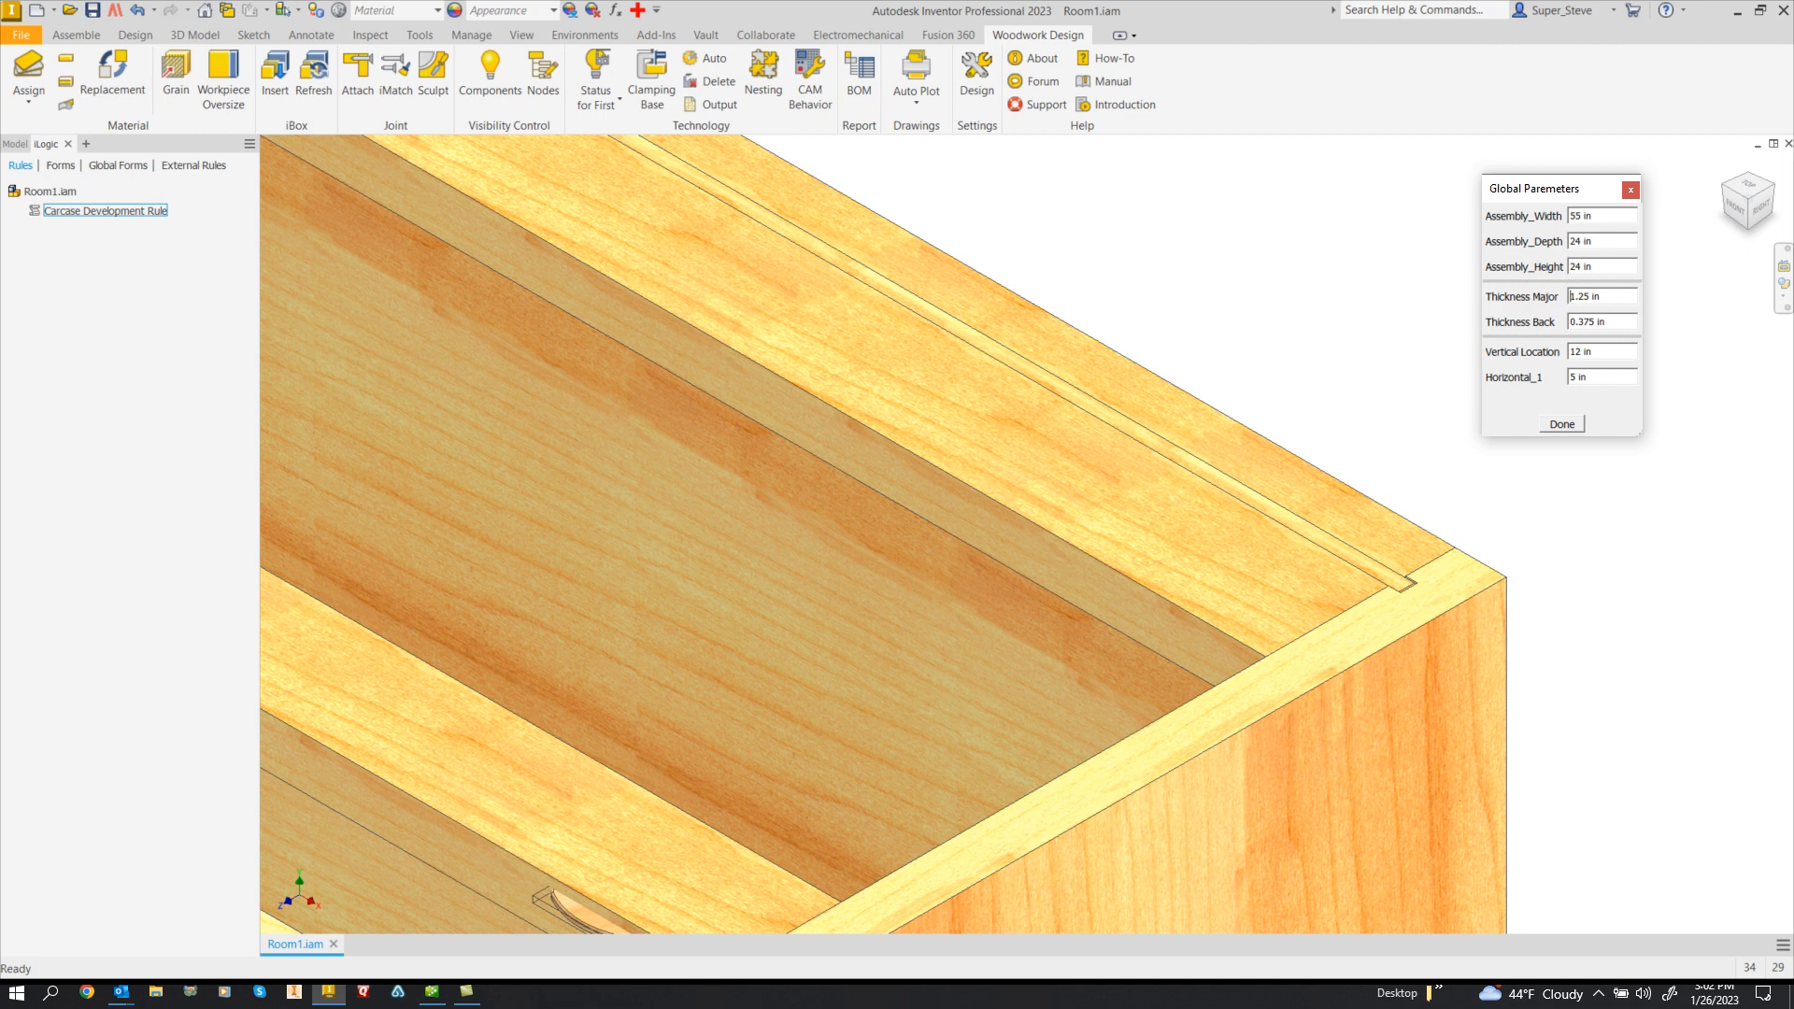
- Set Thickness Back to 0.125 in and Thickness Major to 0.75 in for the room
drag(1609, 322, 1567, 323)
text(.125)
key(Return)
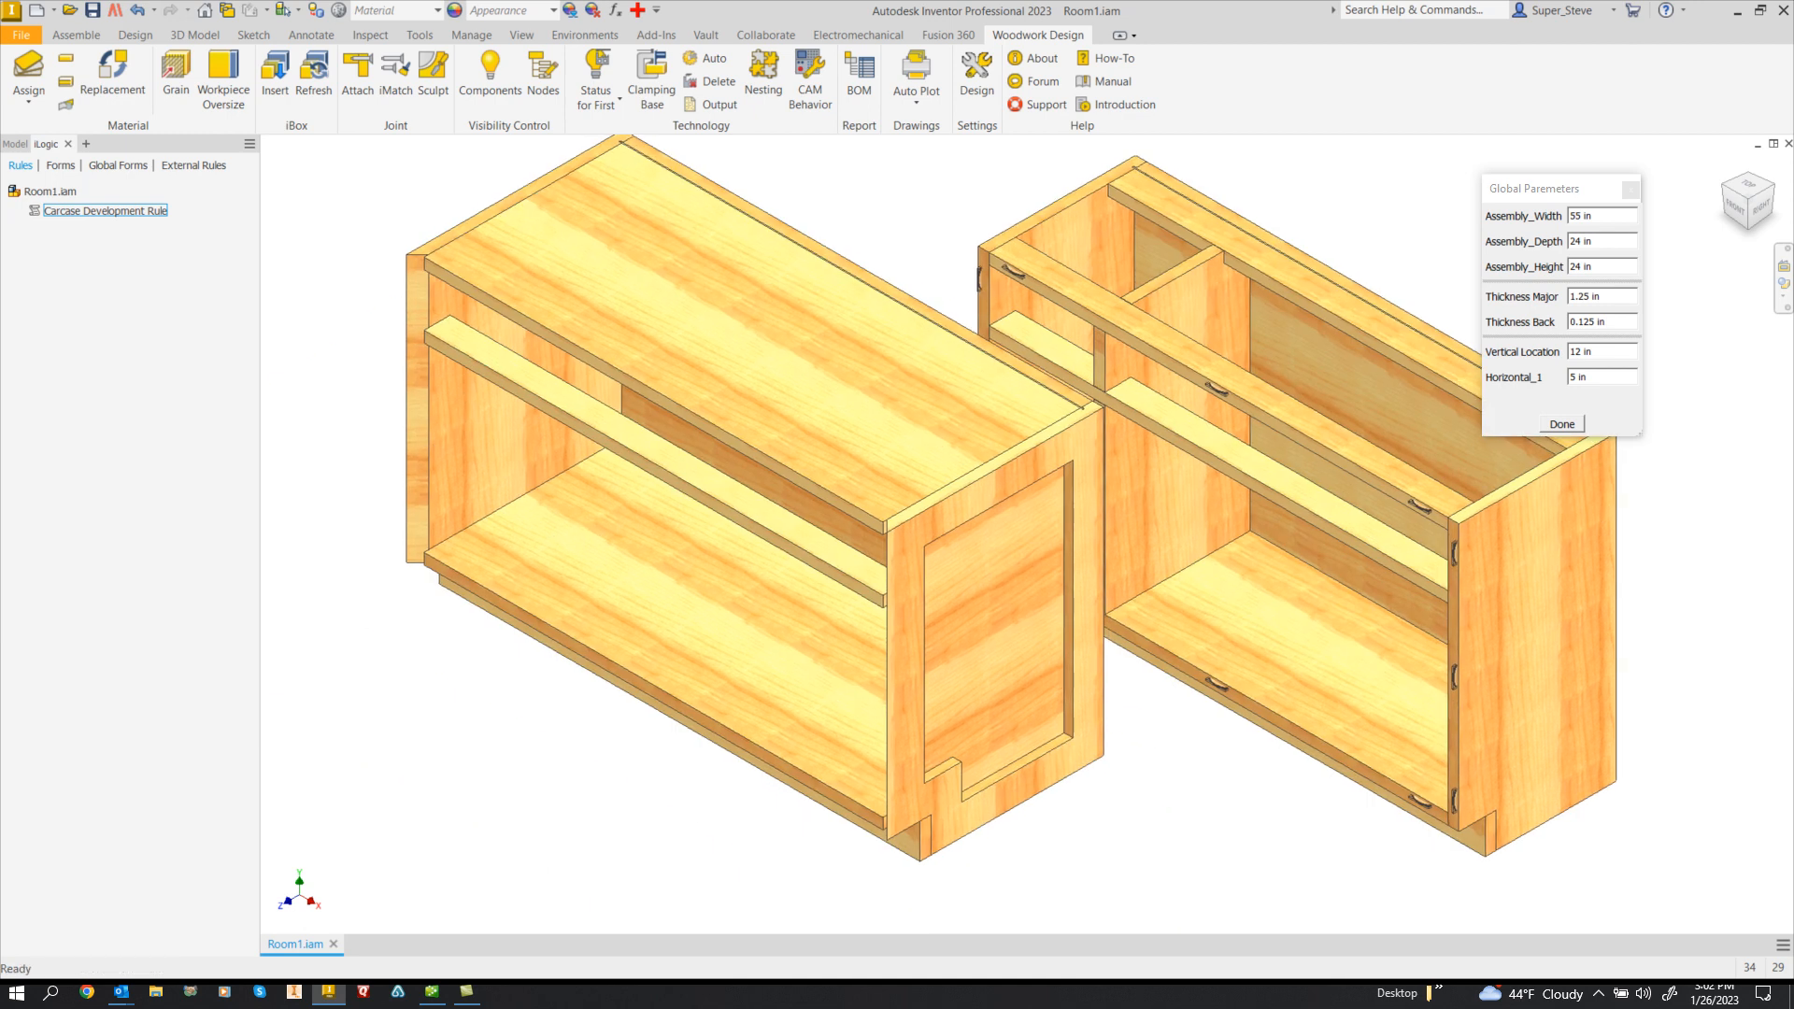
text(.75)
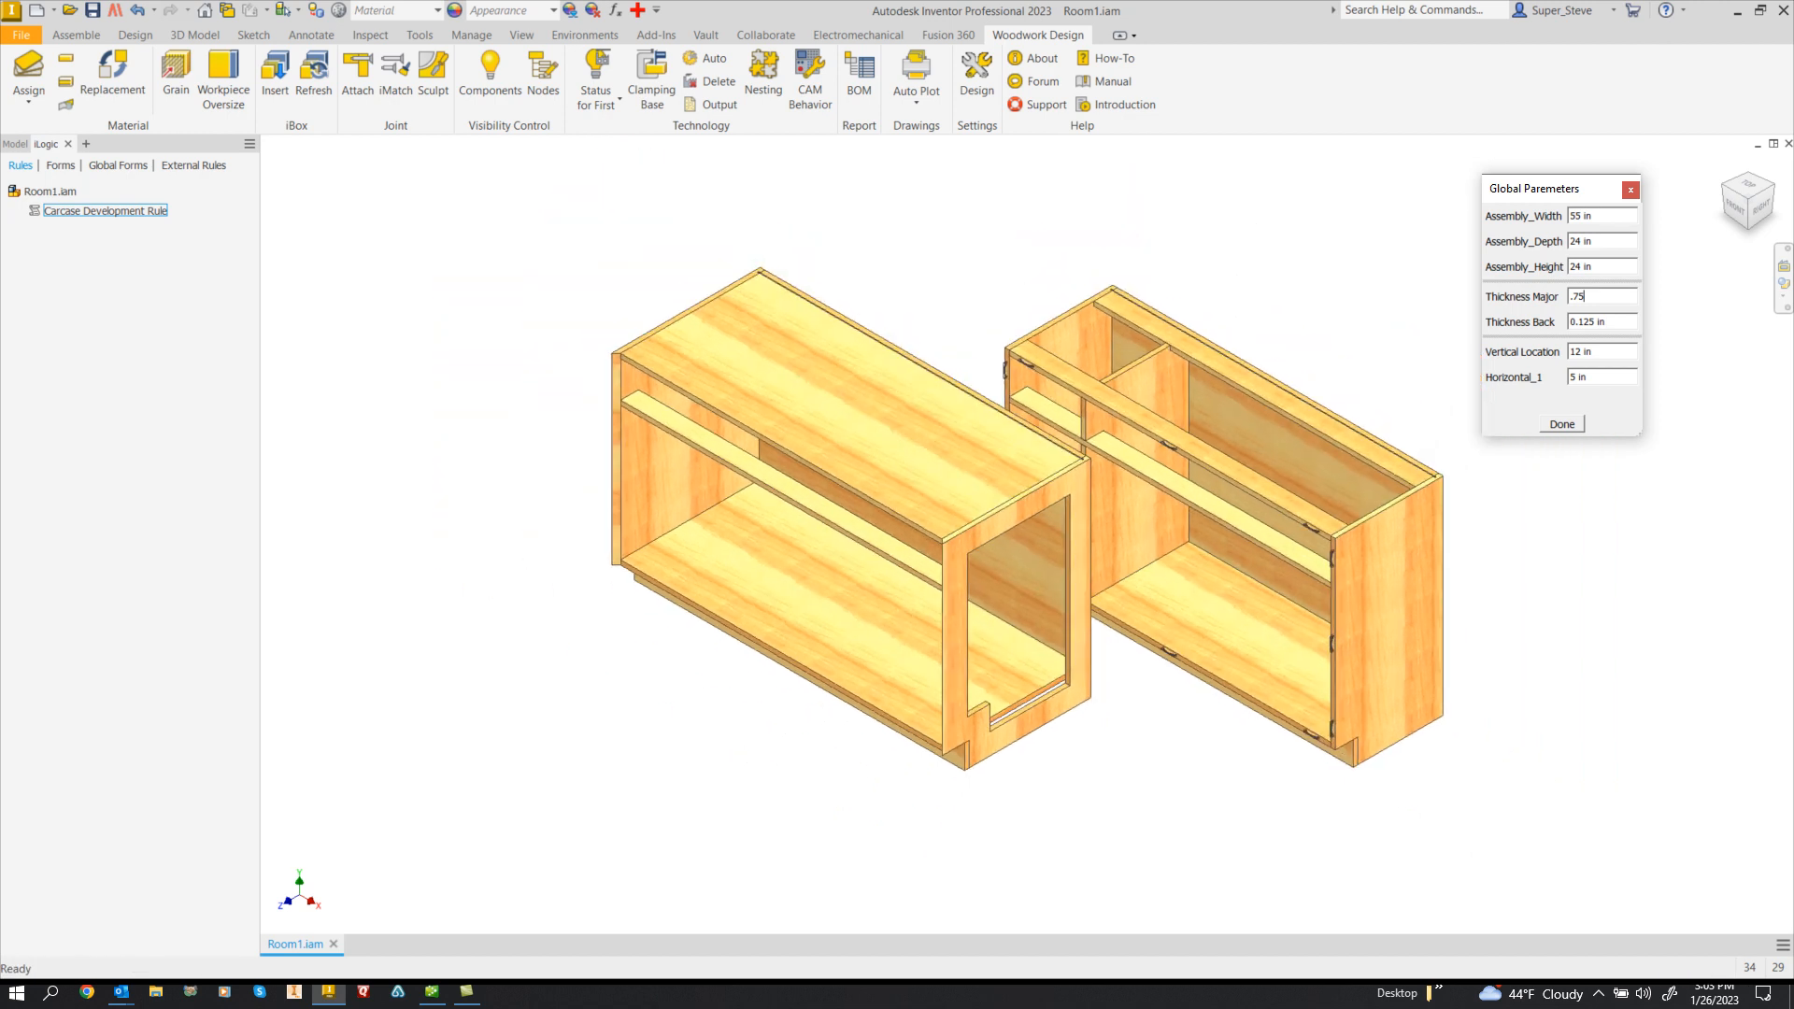
scroll(808, 592, down, 3)
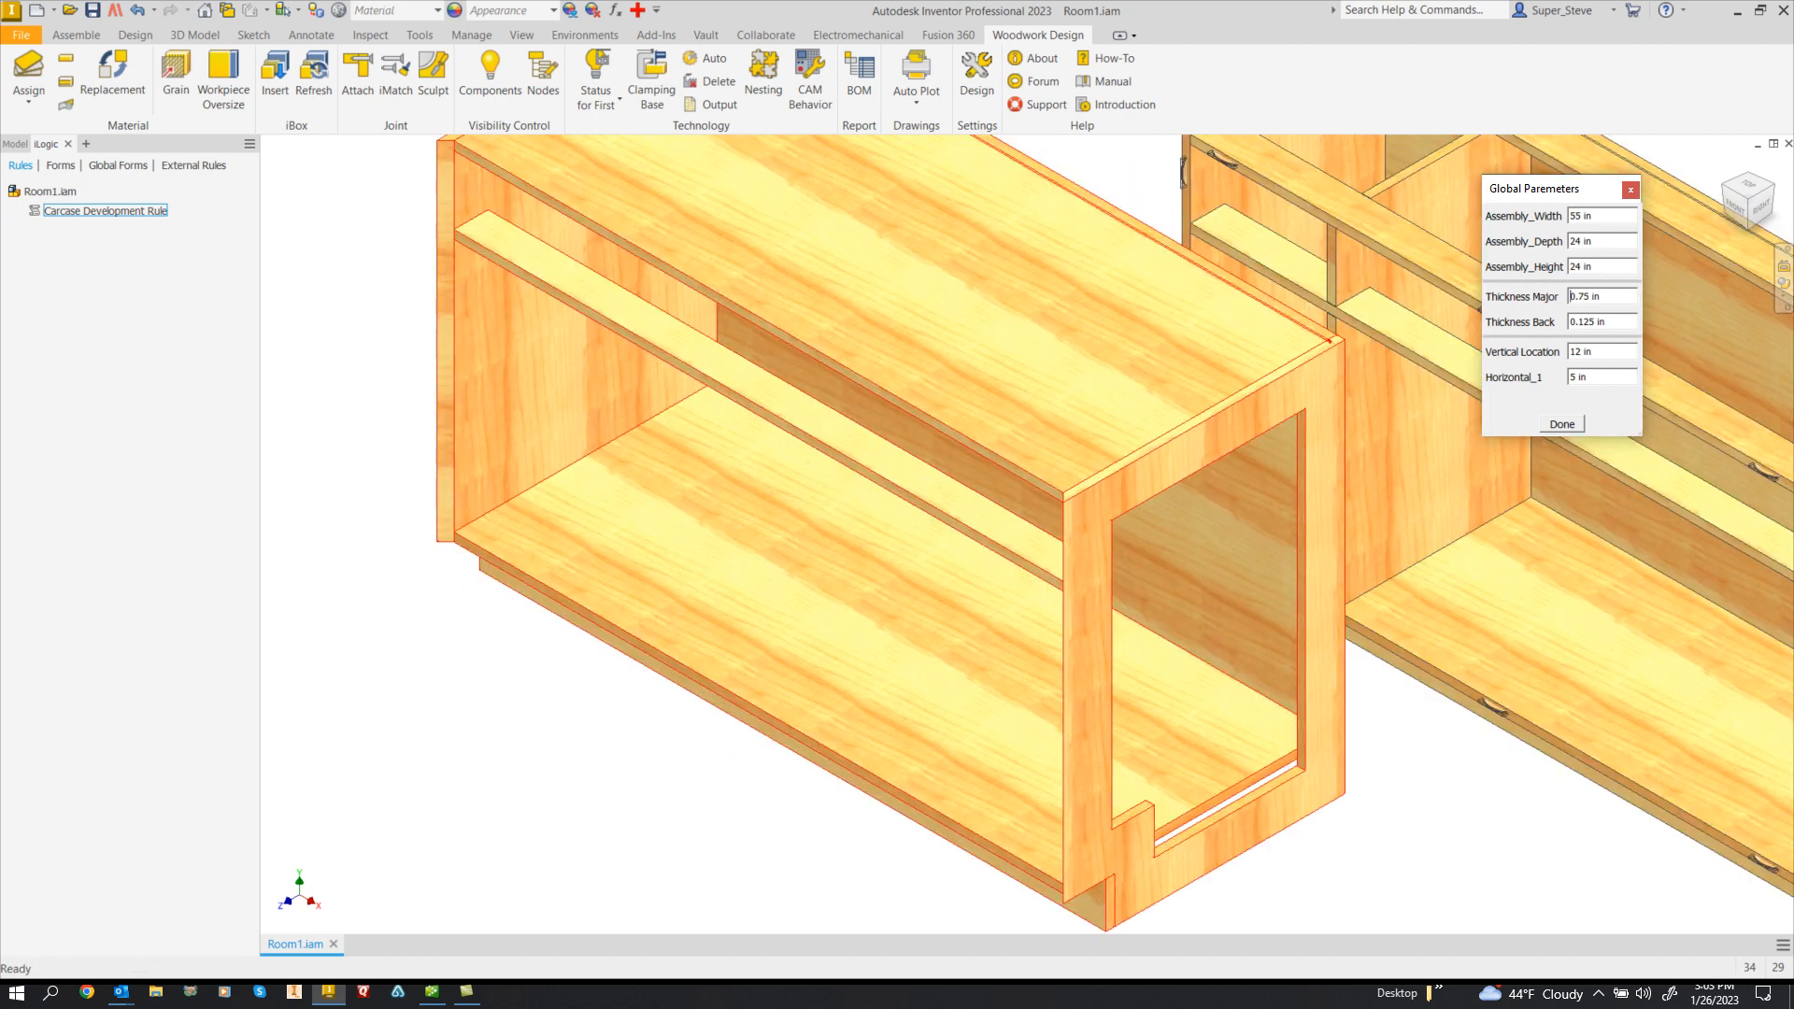
- Edit the front carcase in place, setting Finished End Panels to None and Face Frame Joinery to Pocket Screws in its Carcase form
double_click(879, 309)
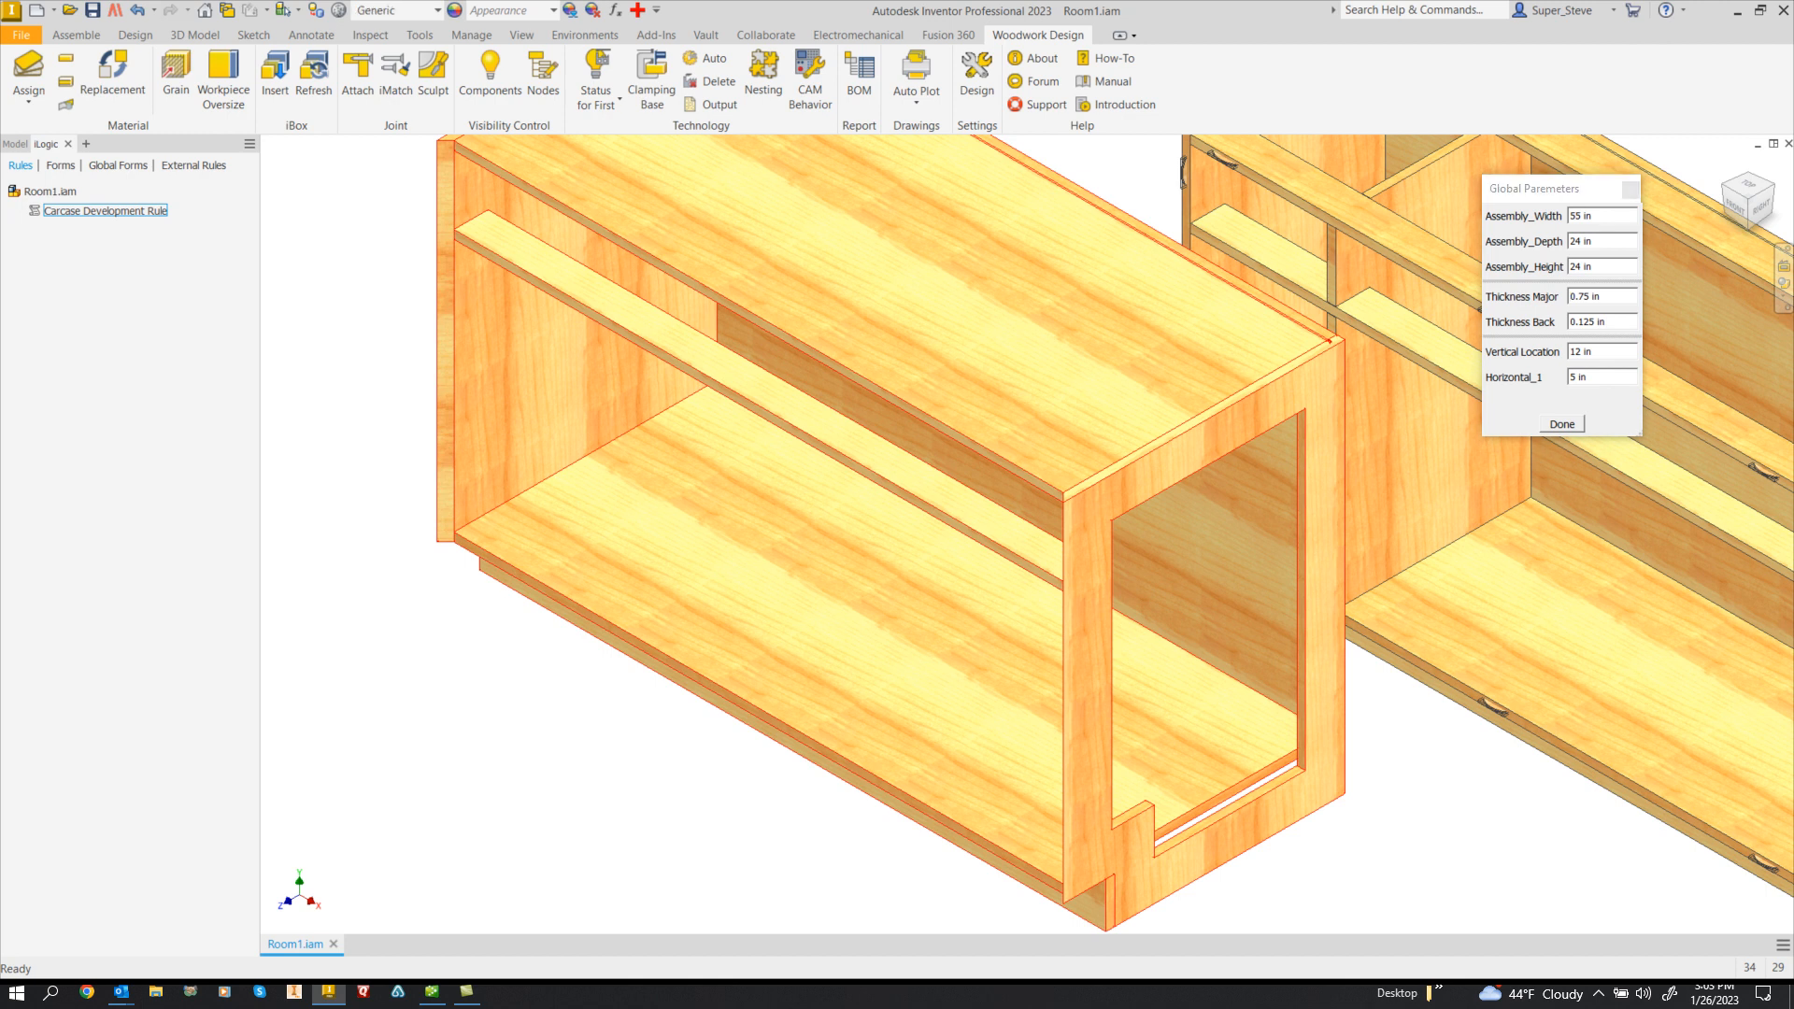
click(60, 165)
click(129, 200)
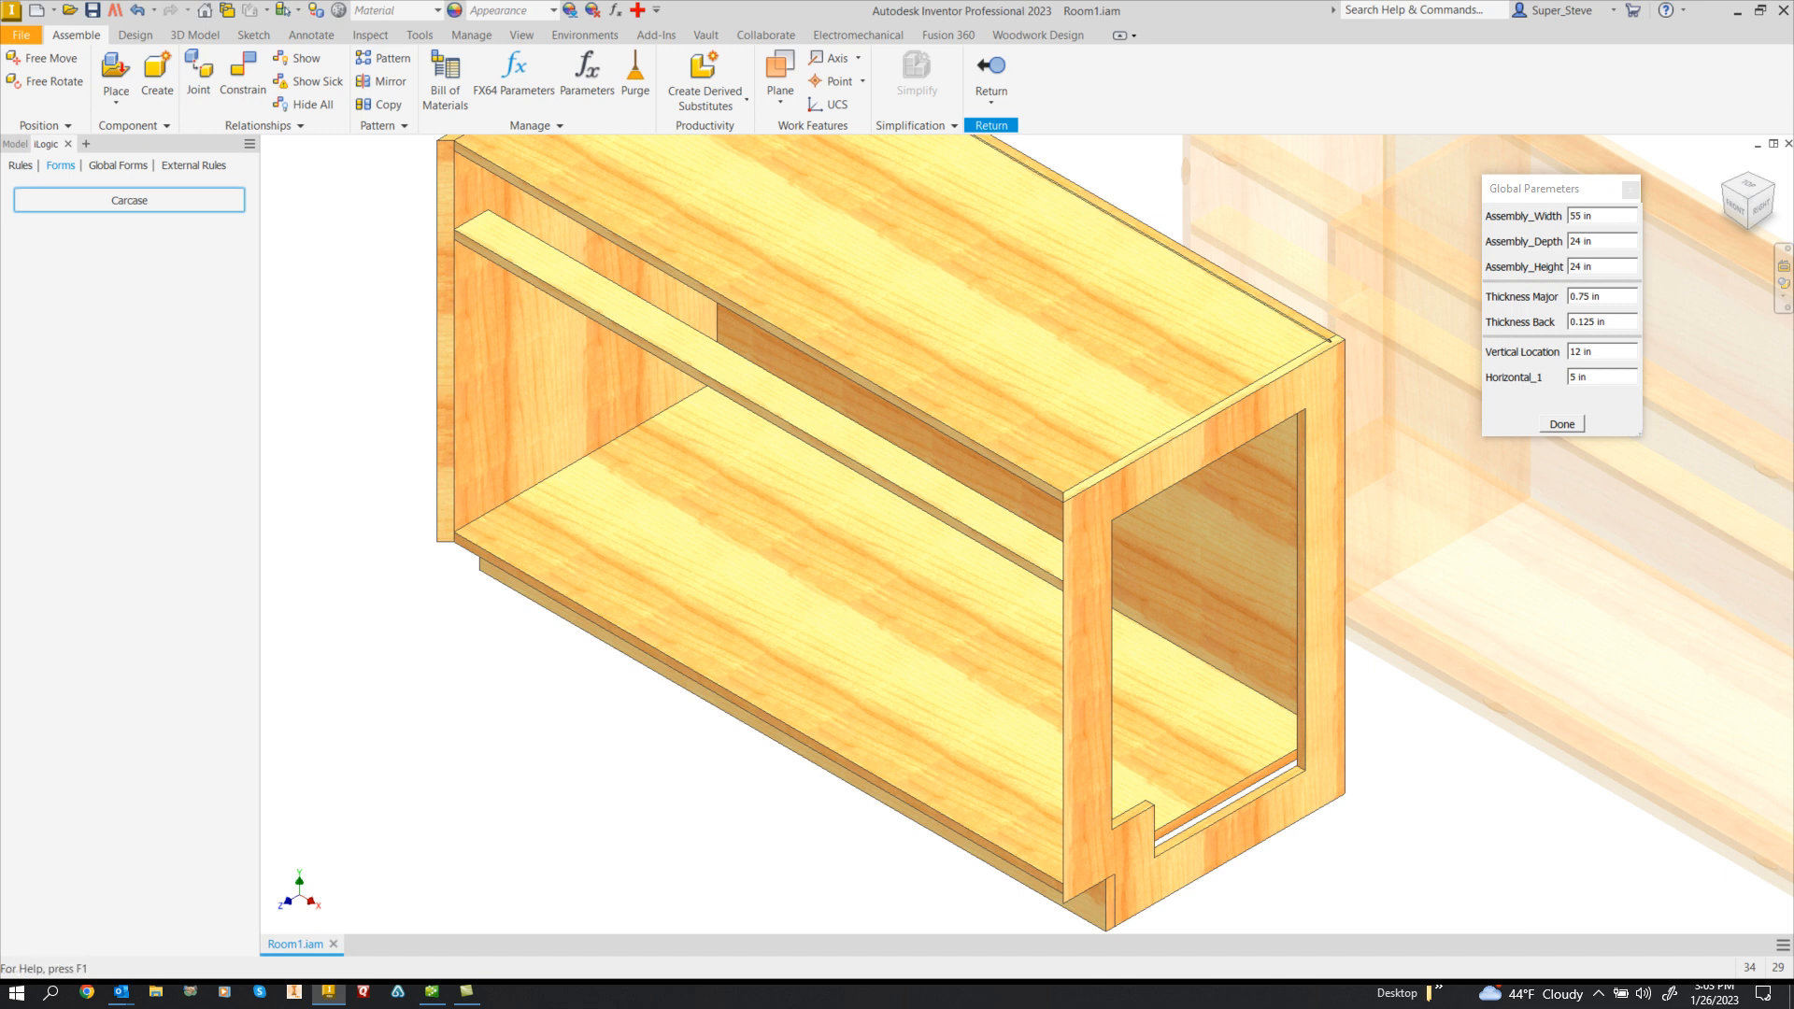
click(1630, 189)
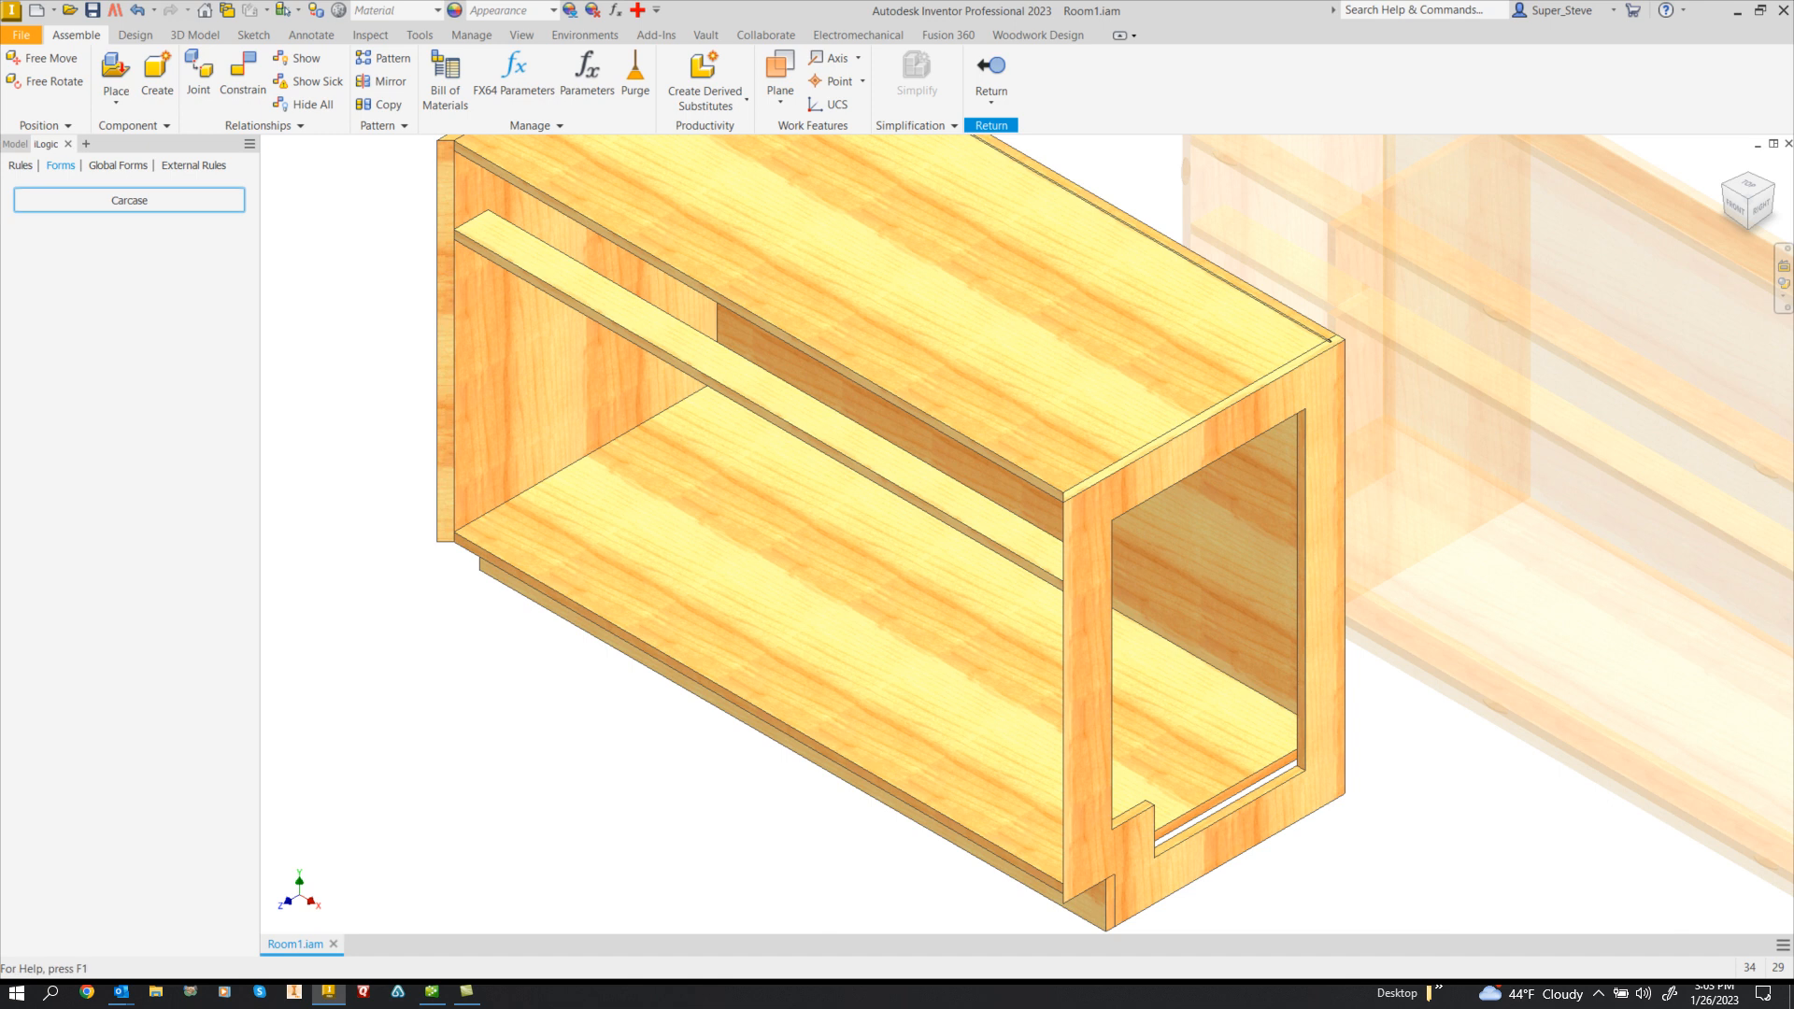
click(129, 200)
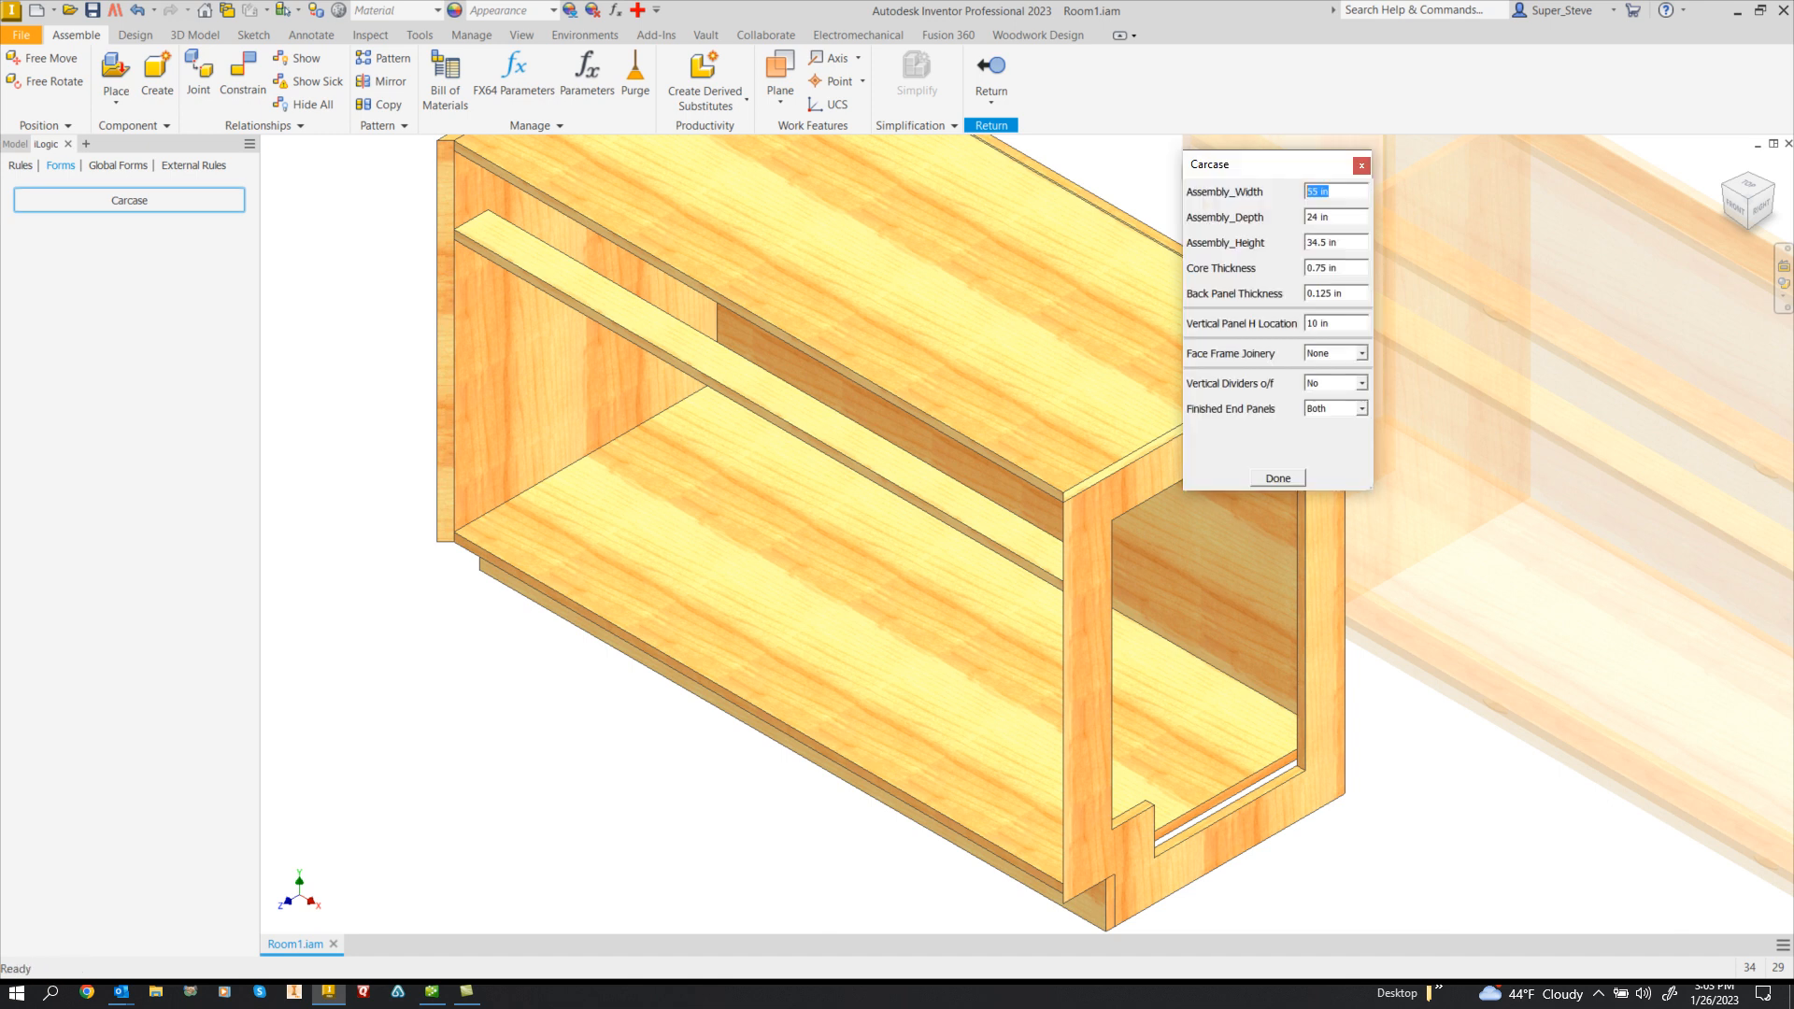
click(1363, 409)
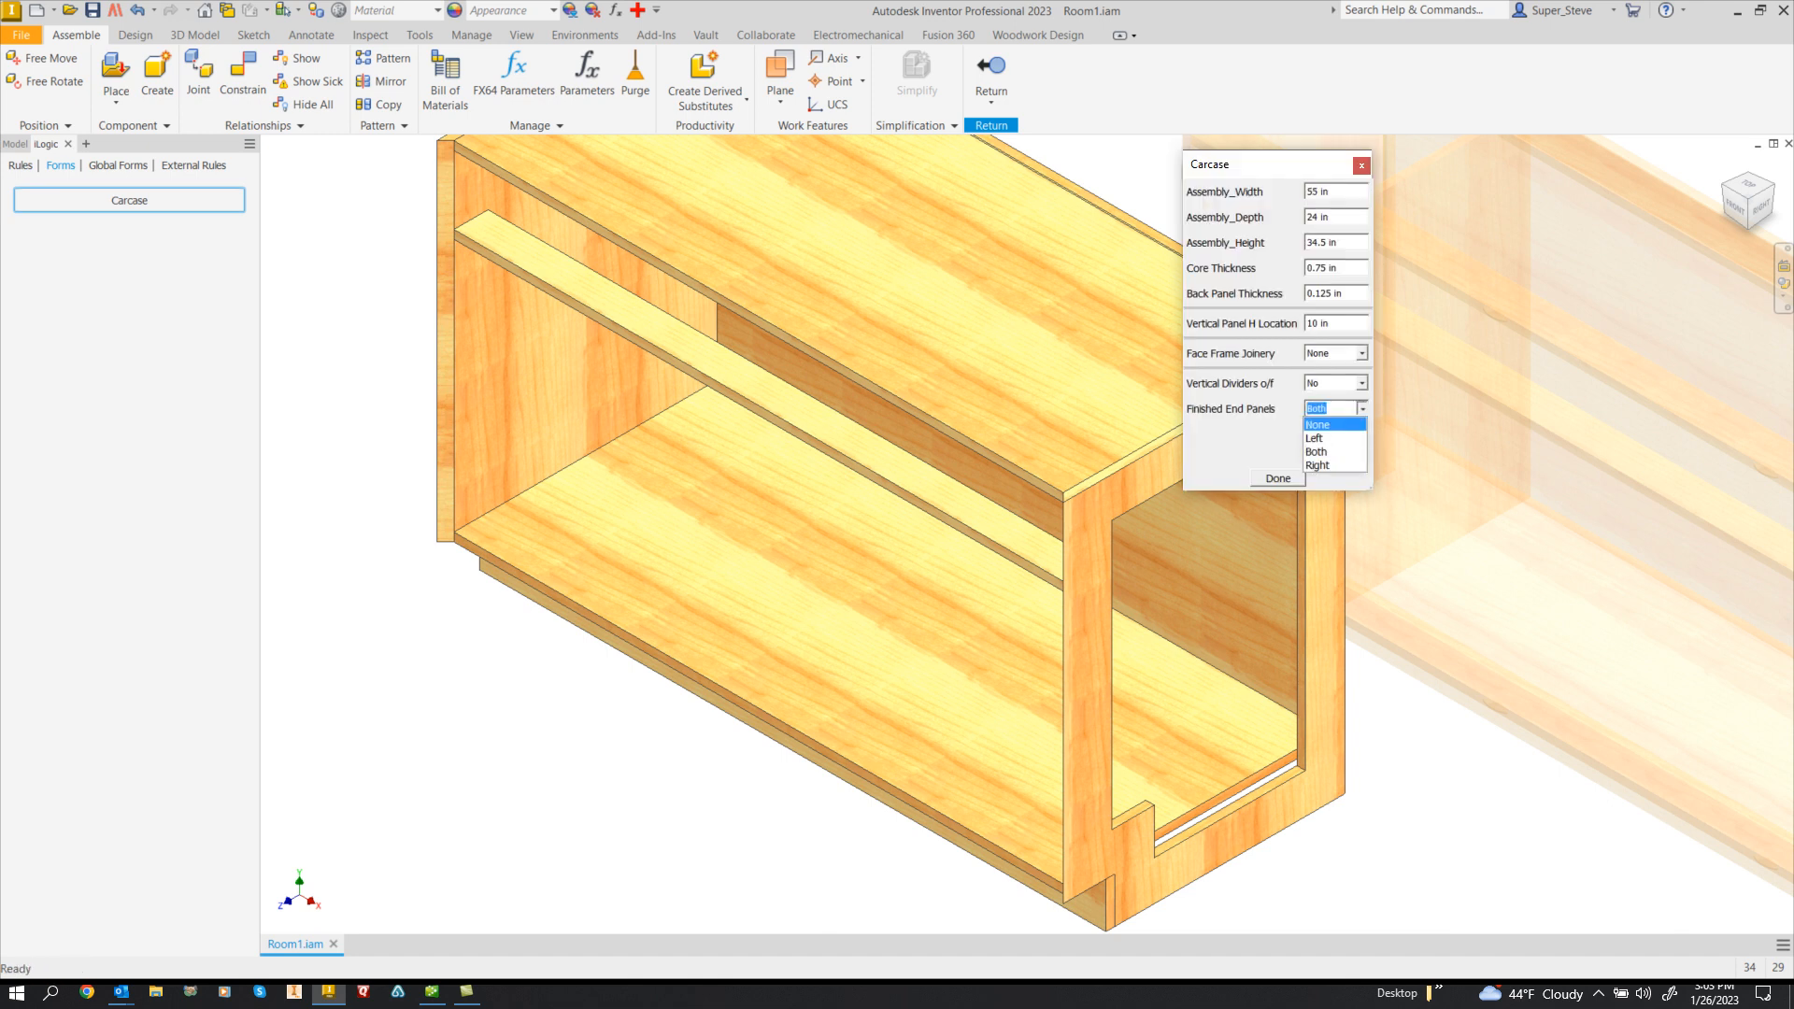
click(1318, 424)
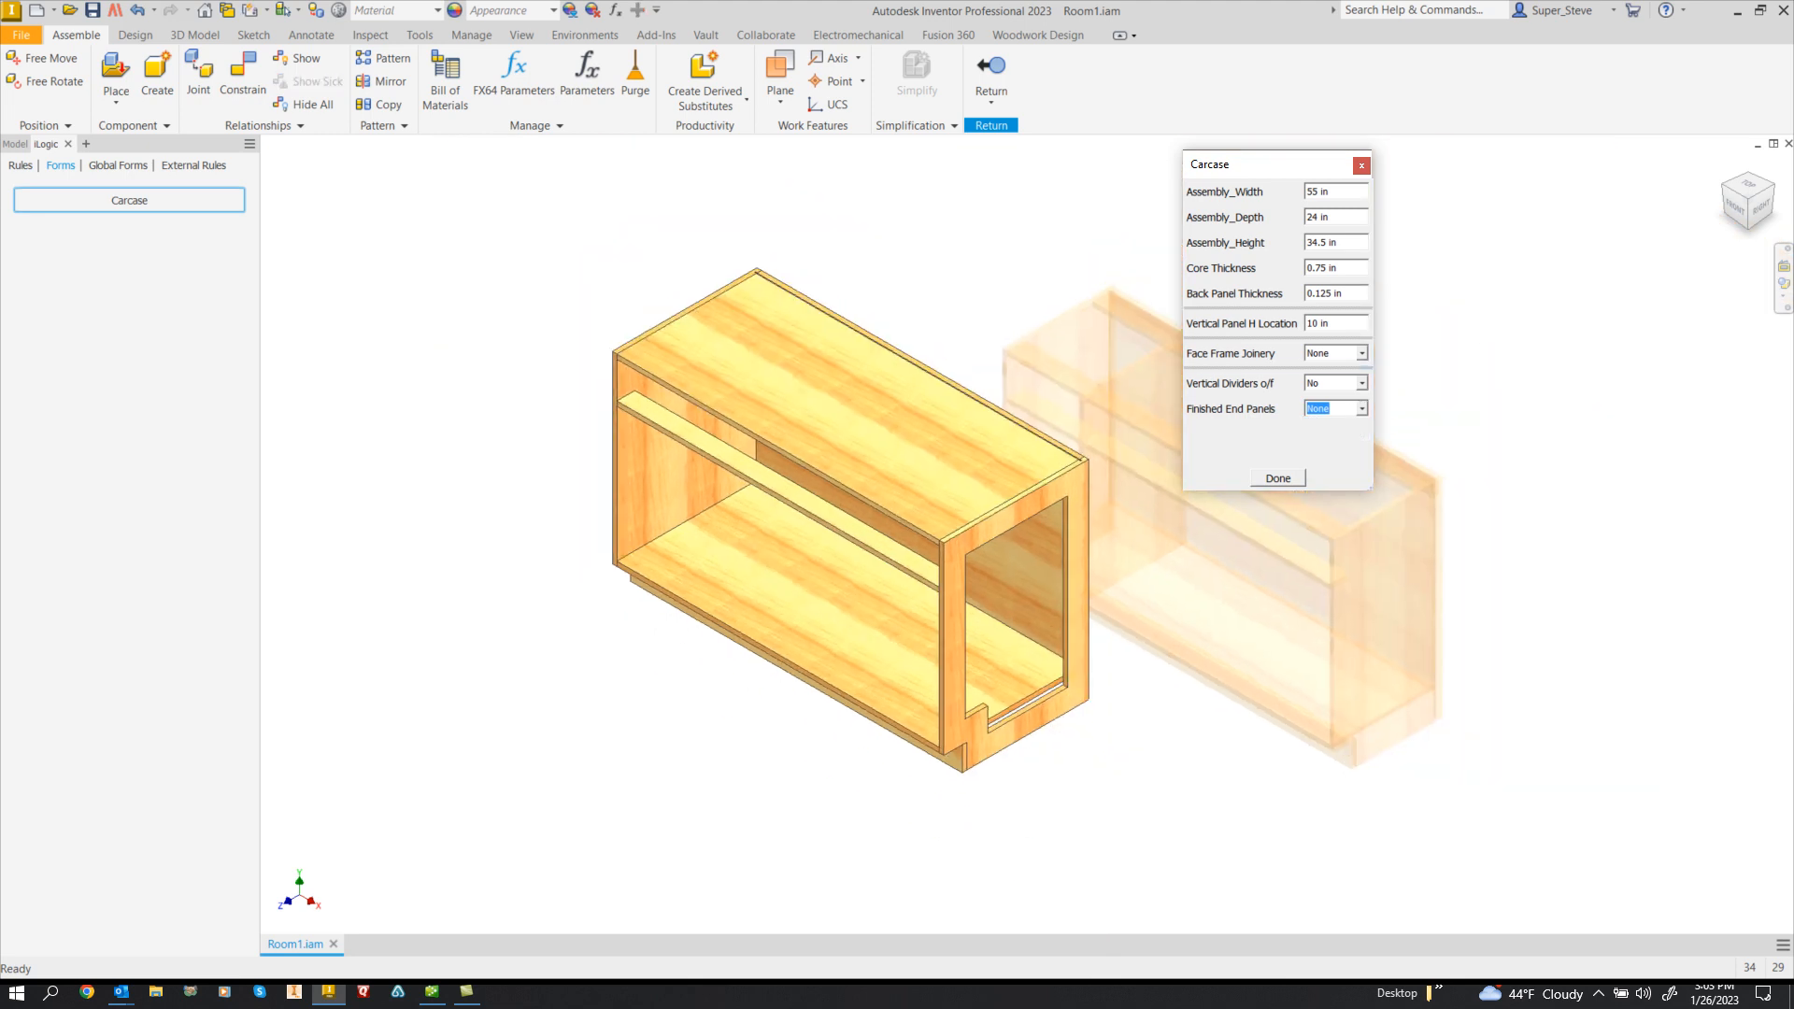
click(1363, 353)
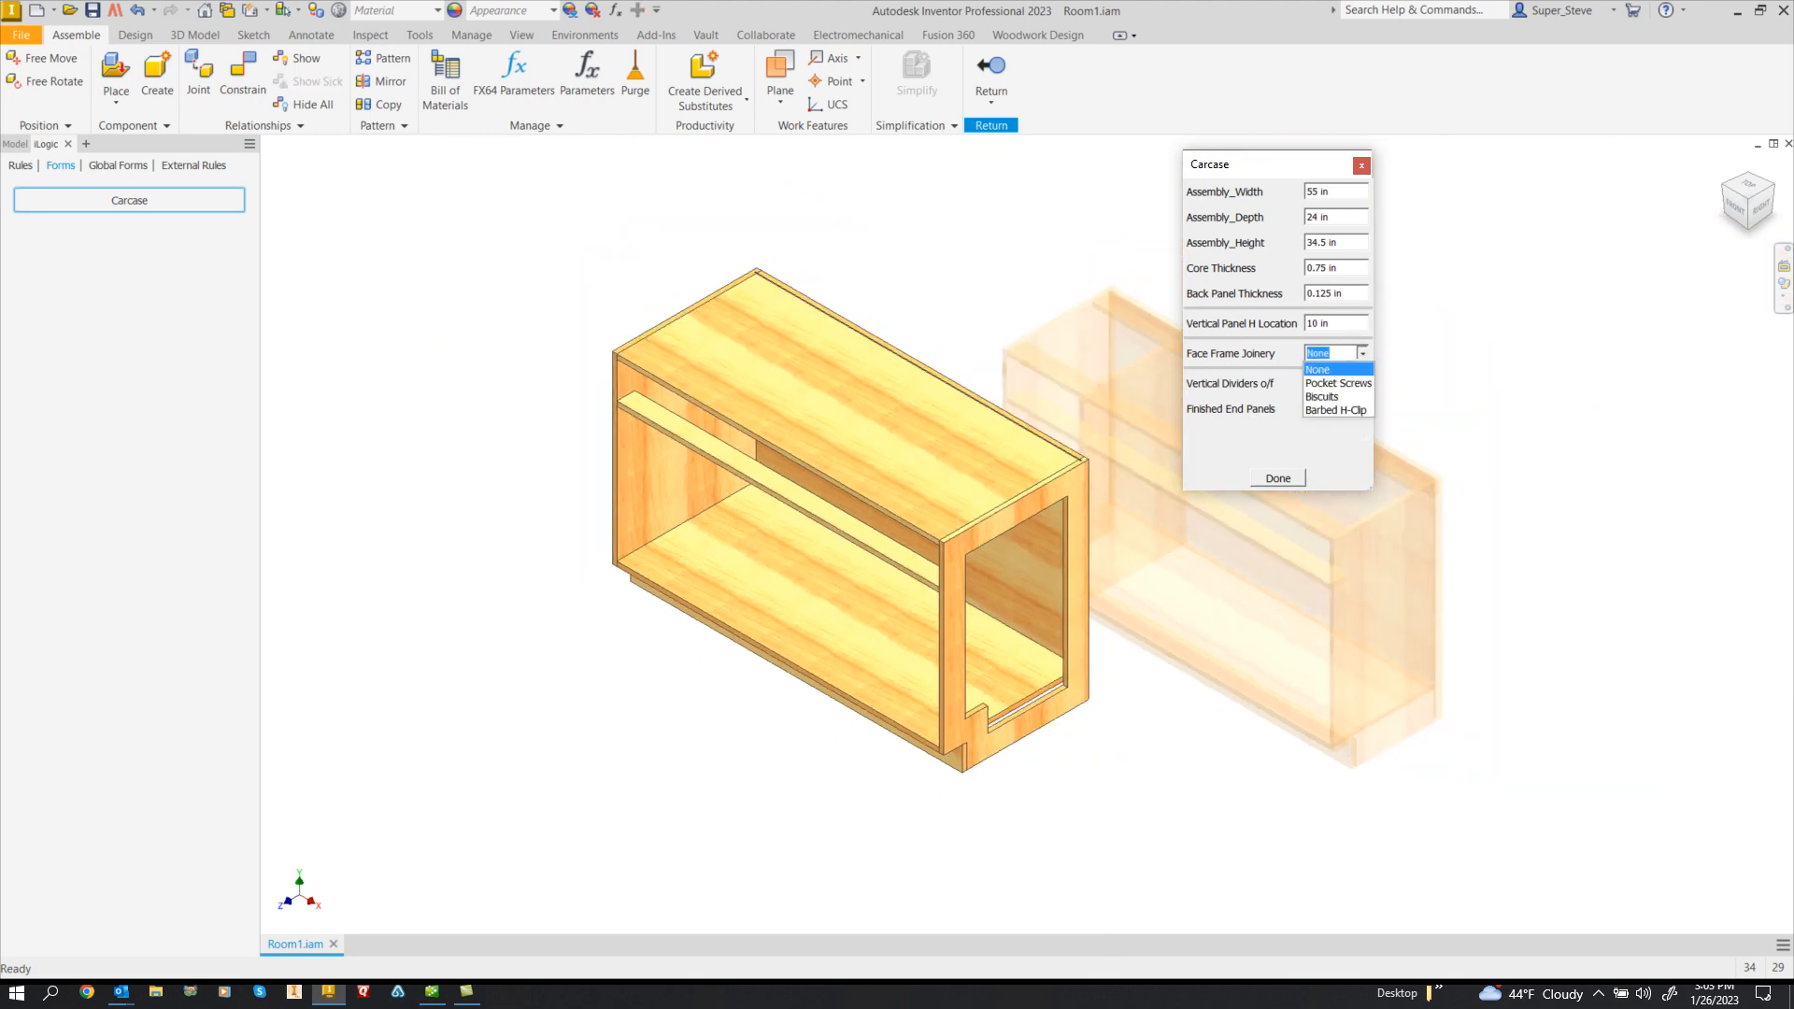
click(1338, 383)
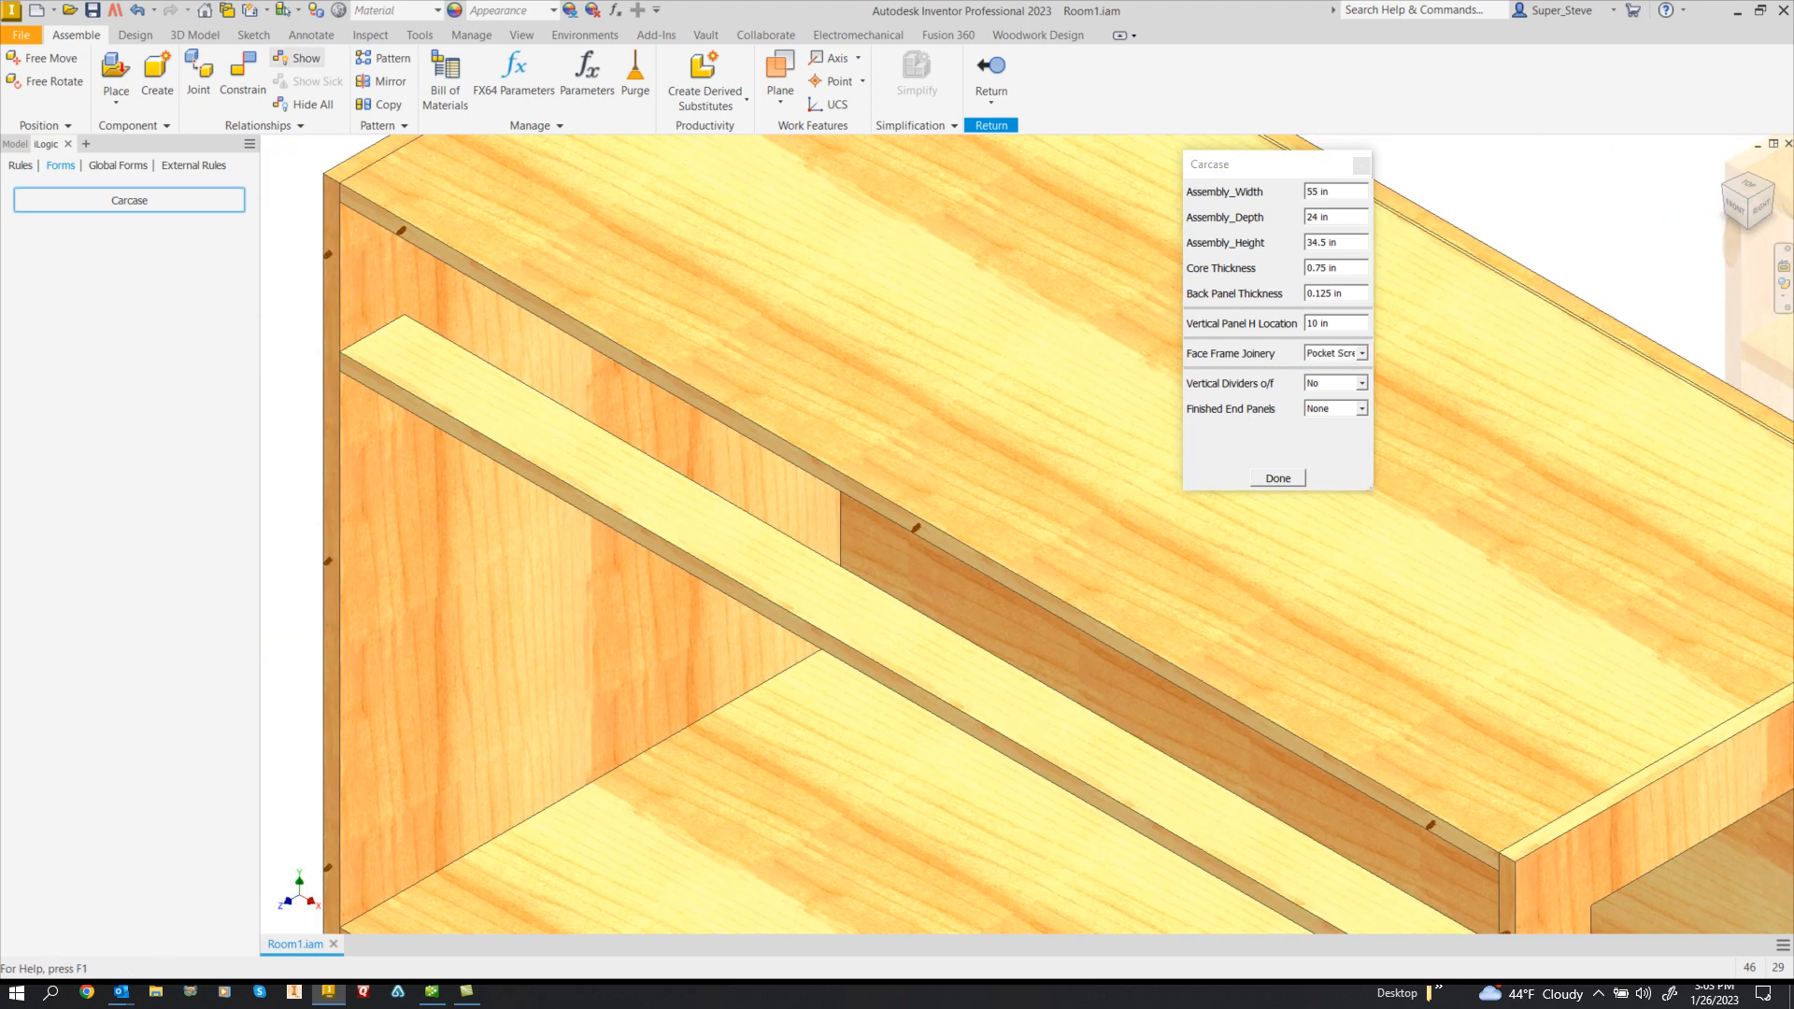
- Sculpt the pocket screws into the front carcase's woodwork parts and return to the Room1 assembly
click(1038, 35)
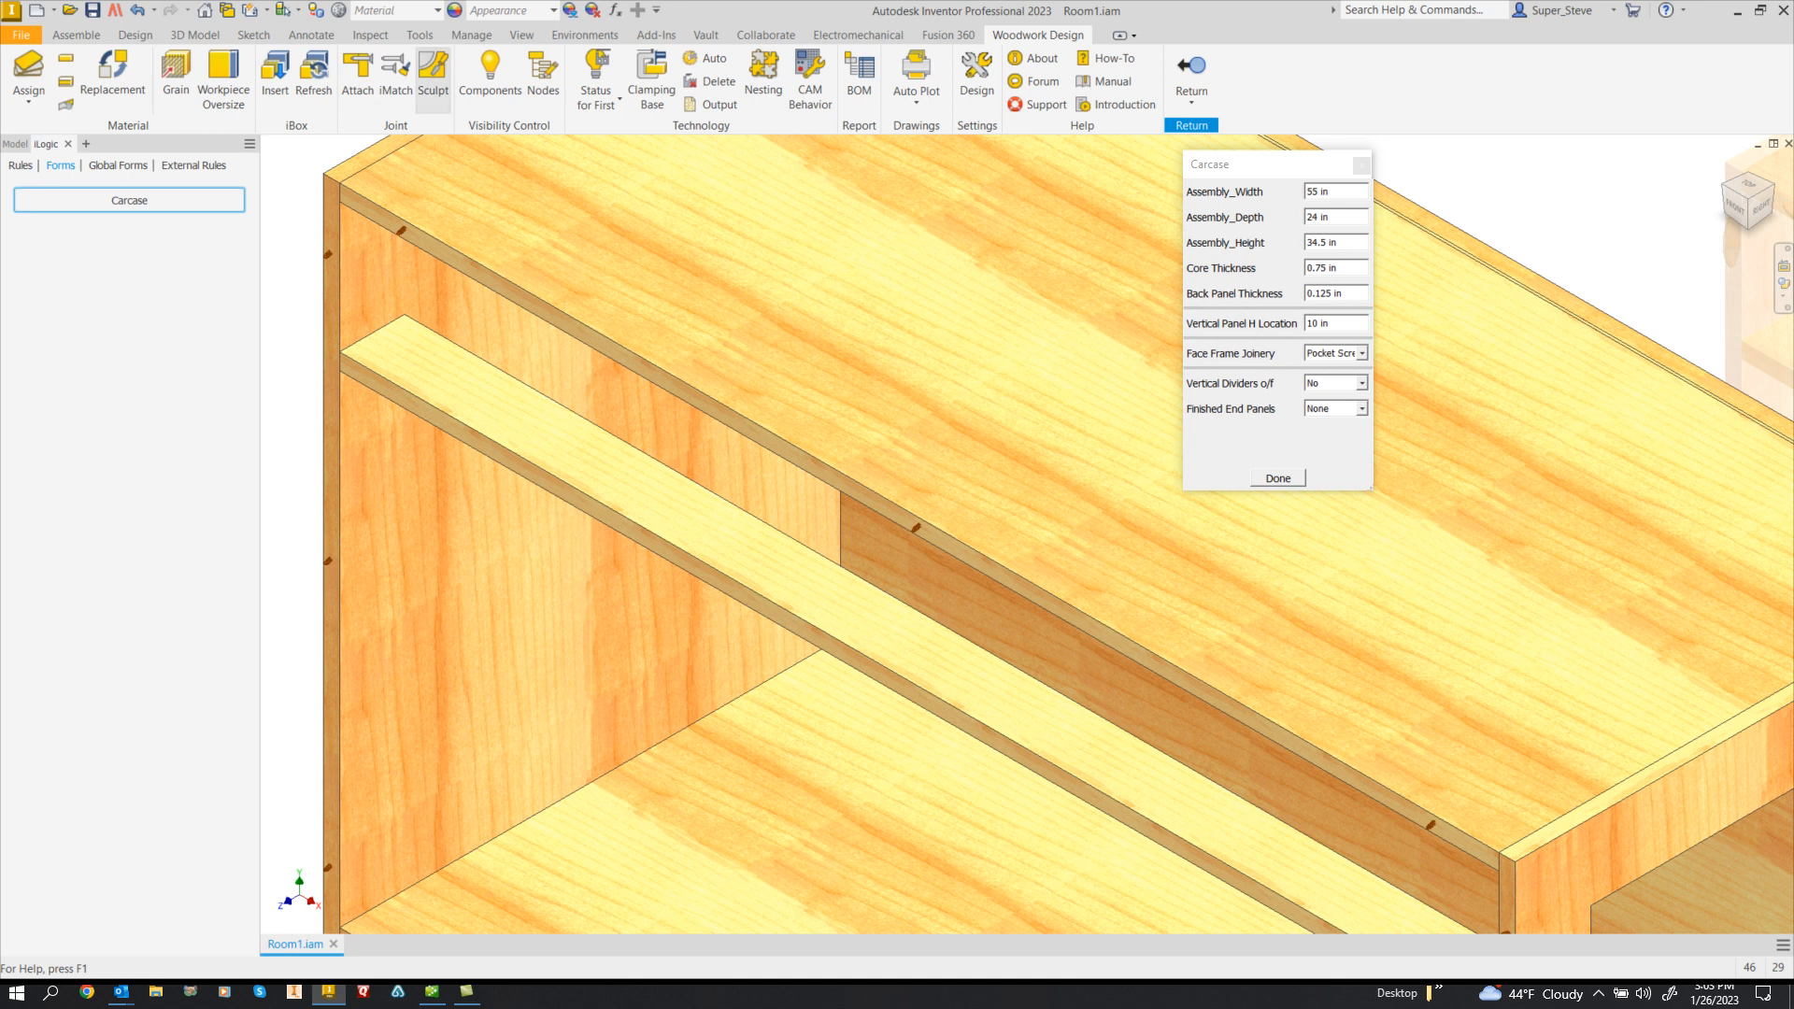
click(432, 72)
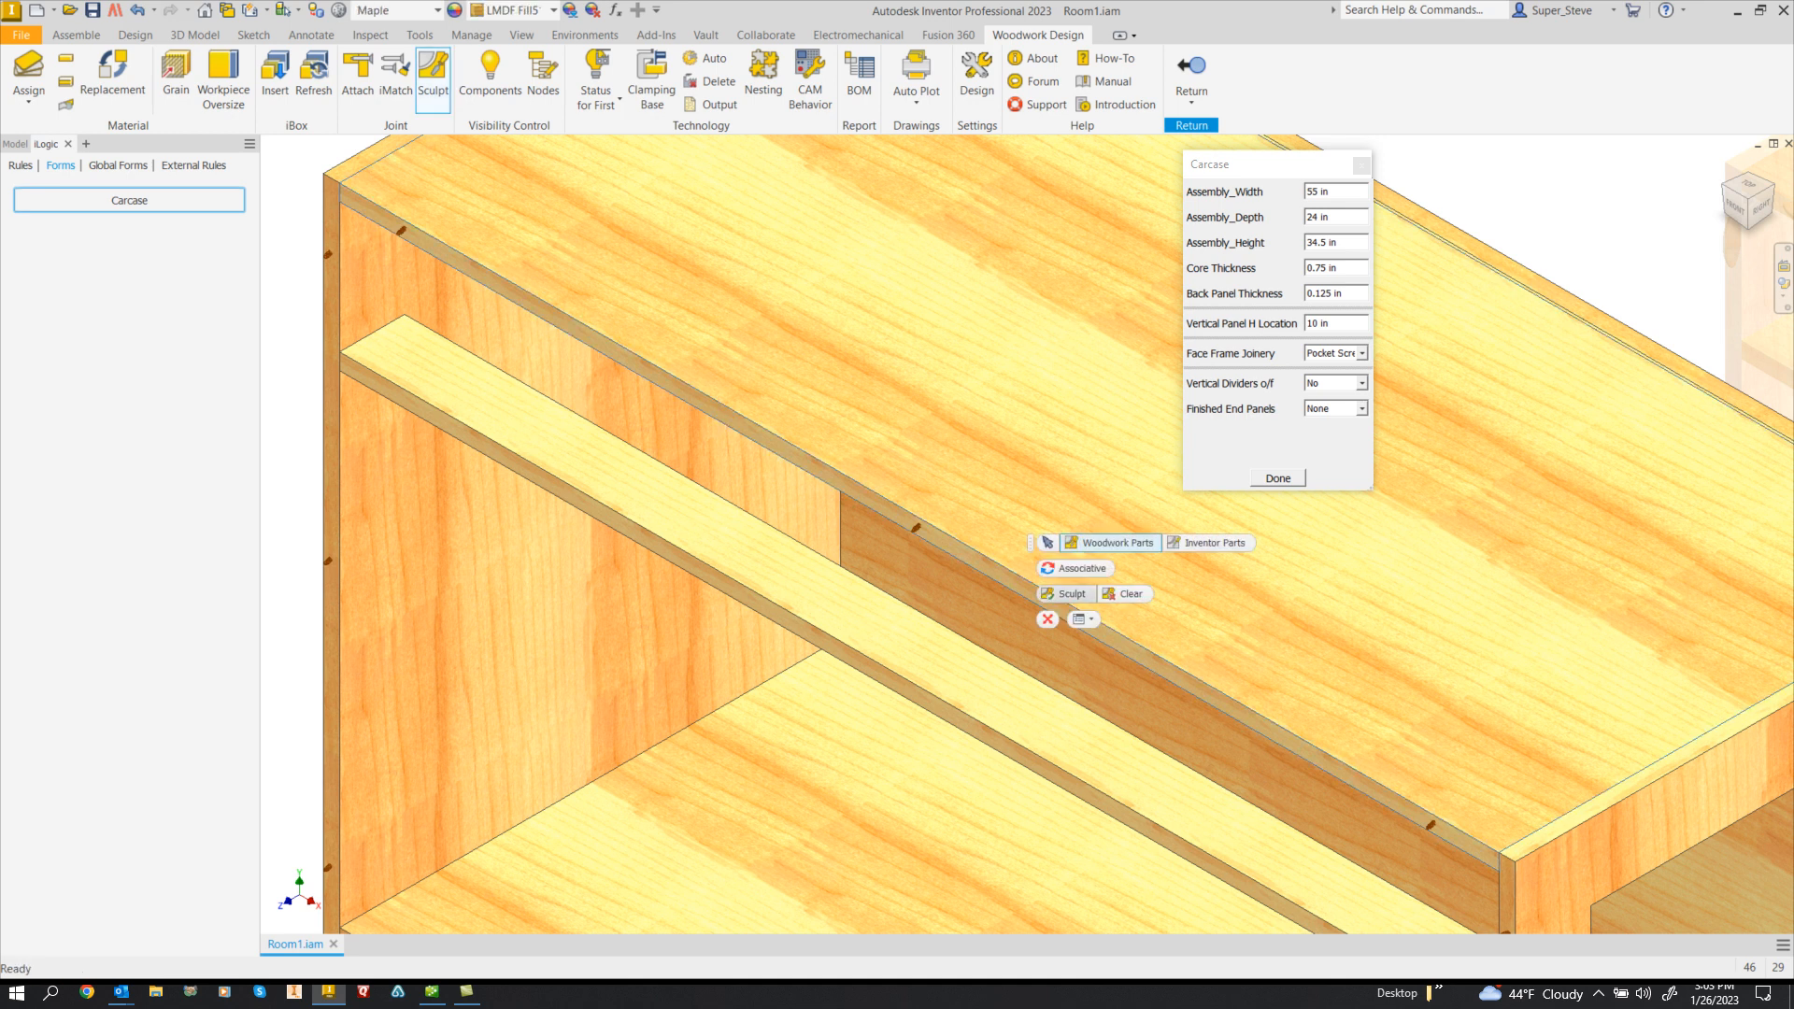
click(1083, 620)
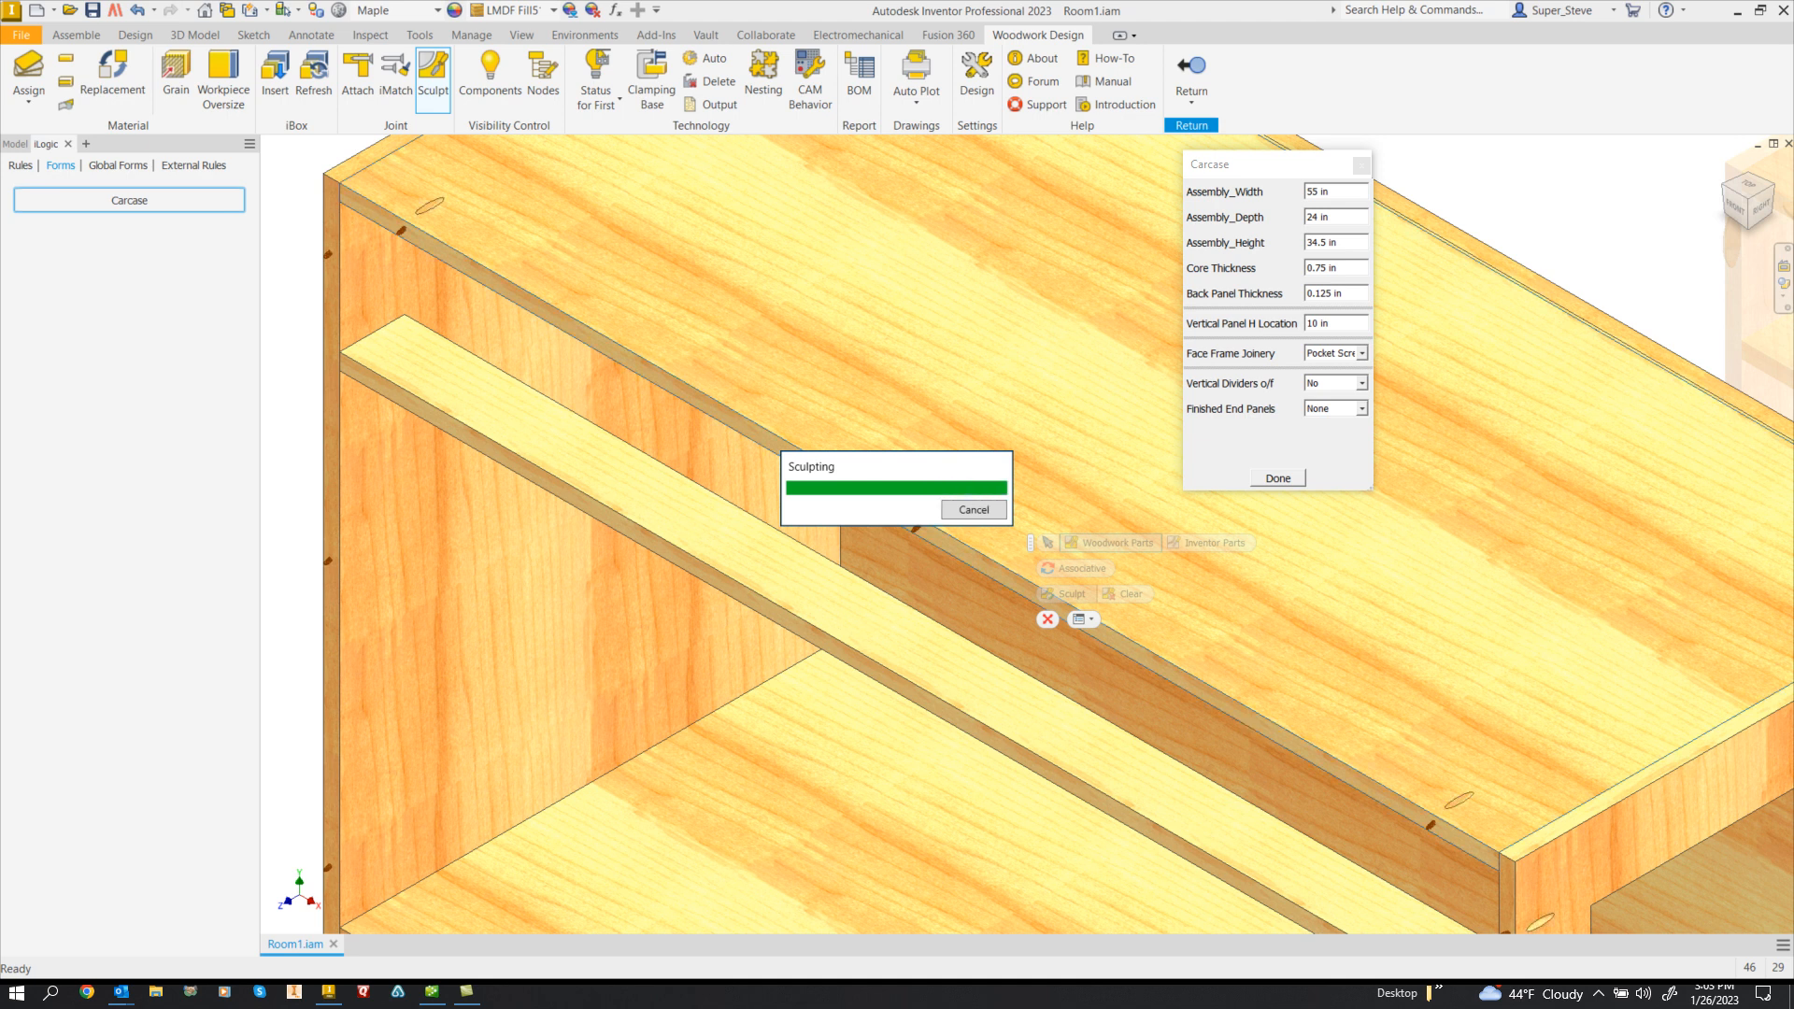
middle_drag(1215, 739, 841, 276)
scroll(697, 412, down, 3)
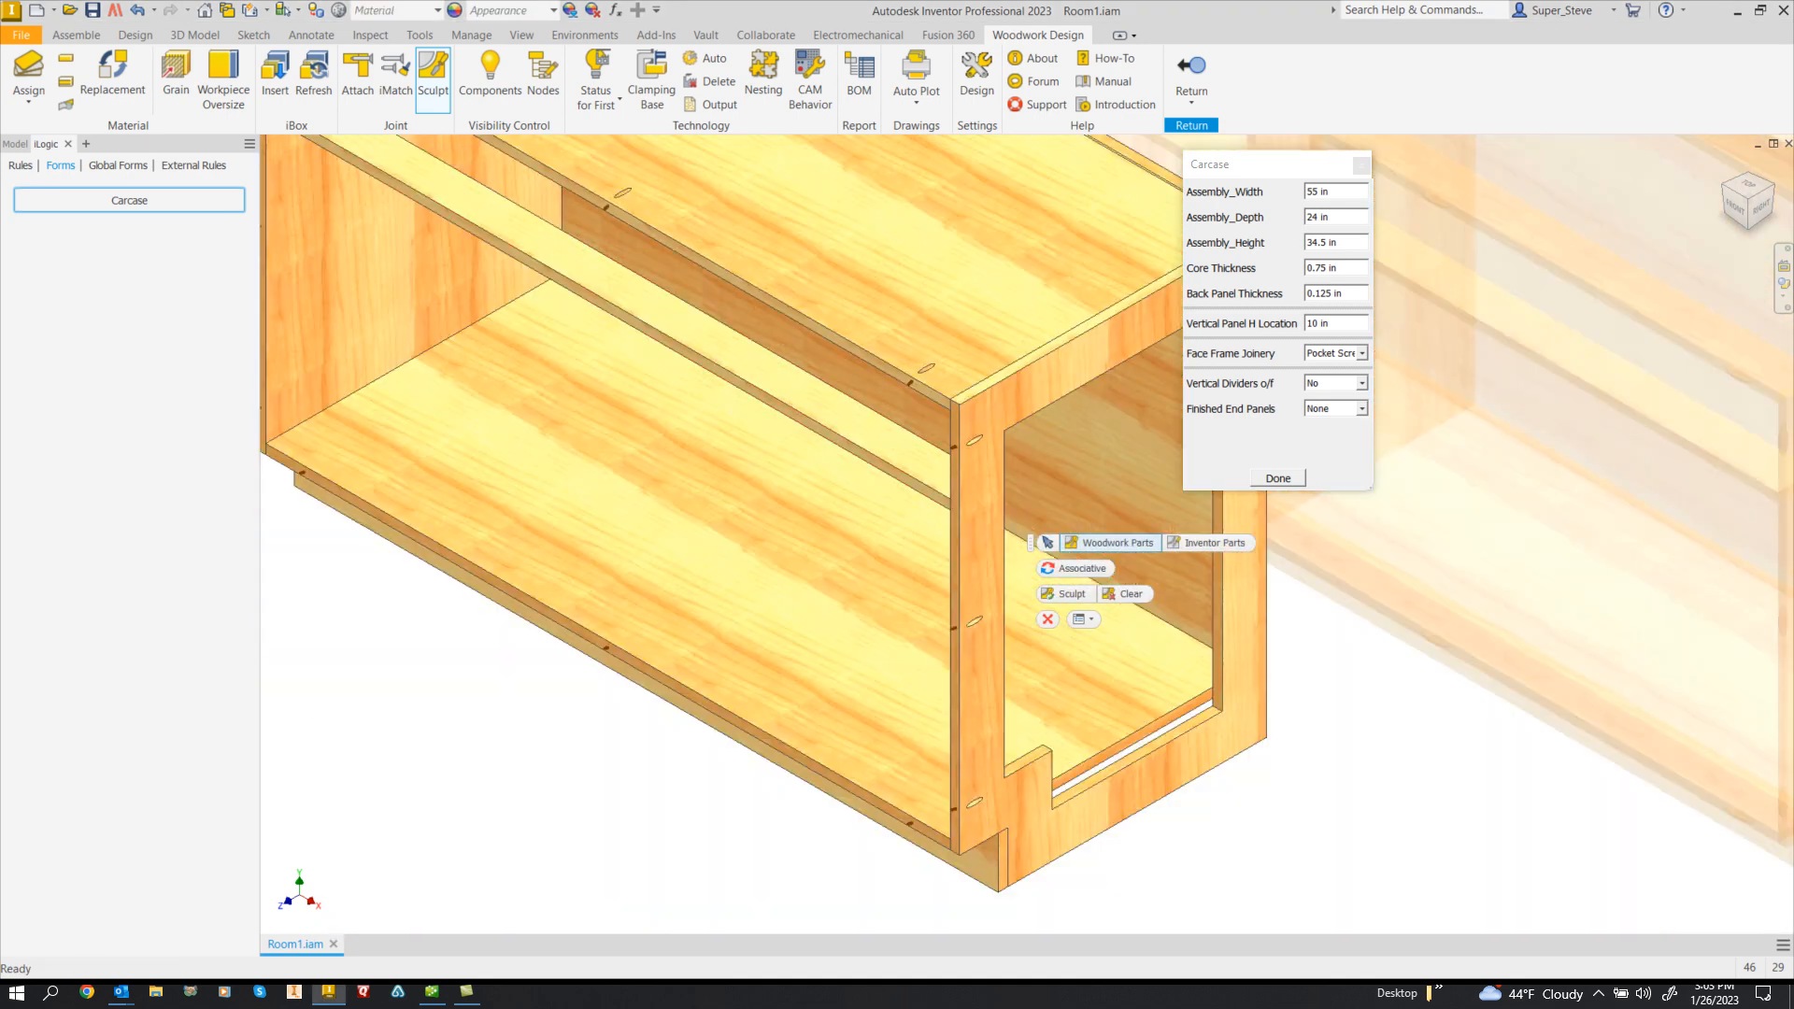
middle_drag(697, 412, 677, 440)
click(1191, 69)
middle_drag(897, 524, 500, 523)
scroll(911, 879, down, 3)
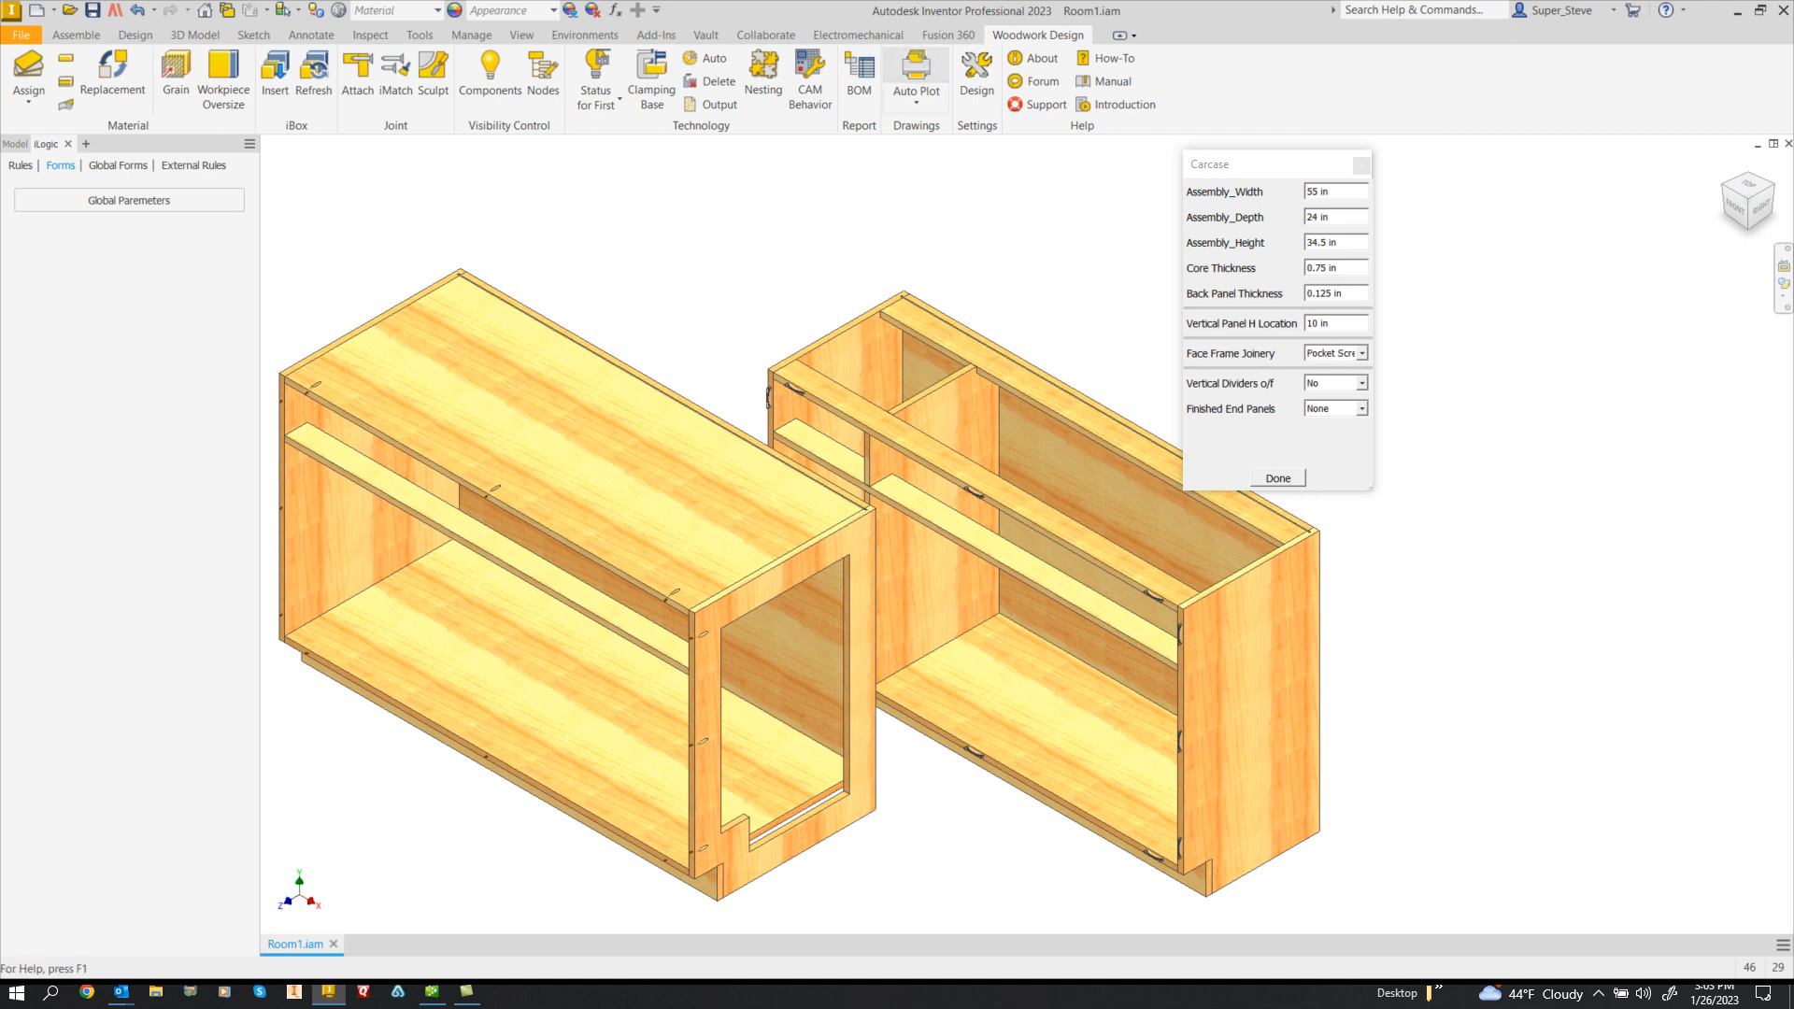
- Open the Woodwork for Inventor BOM of Room1 and examine the parts and joinery hardware of both carcases
click(858, 75)
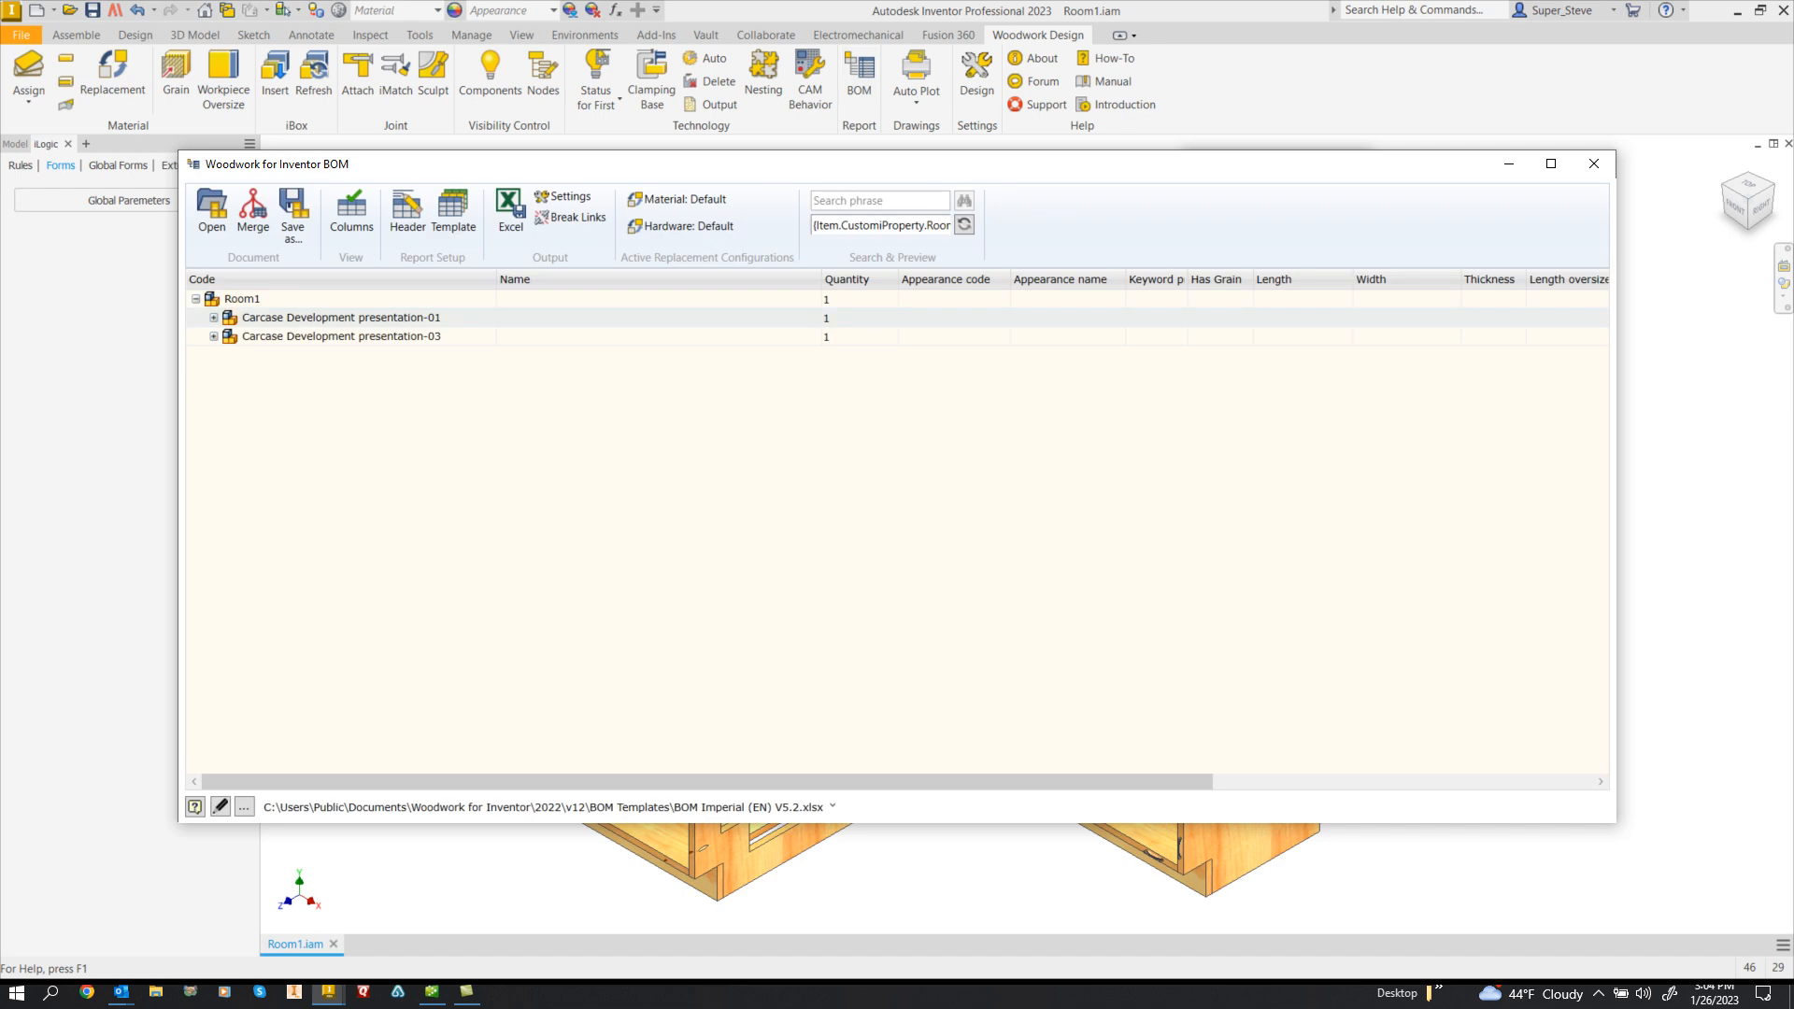
click(214, 318)
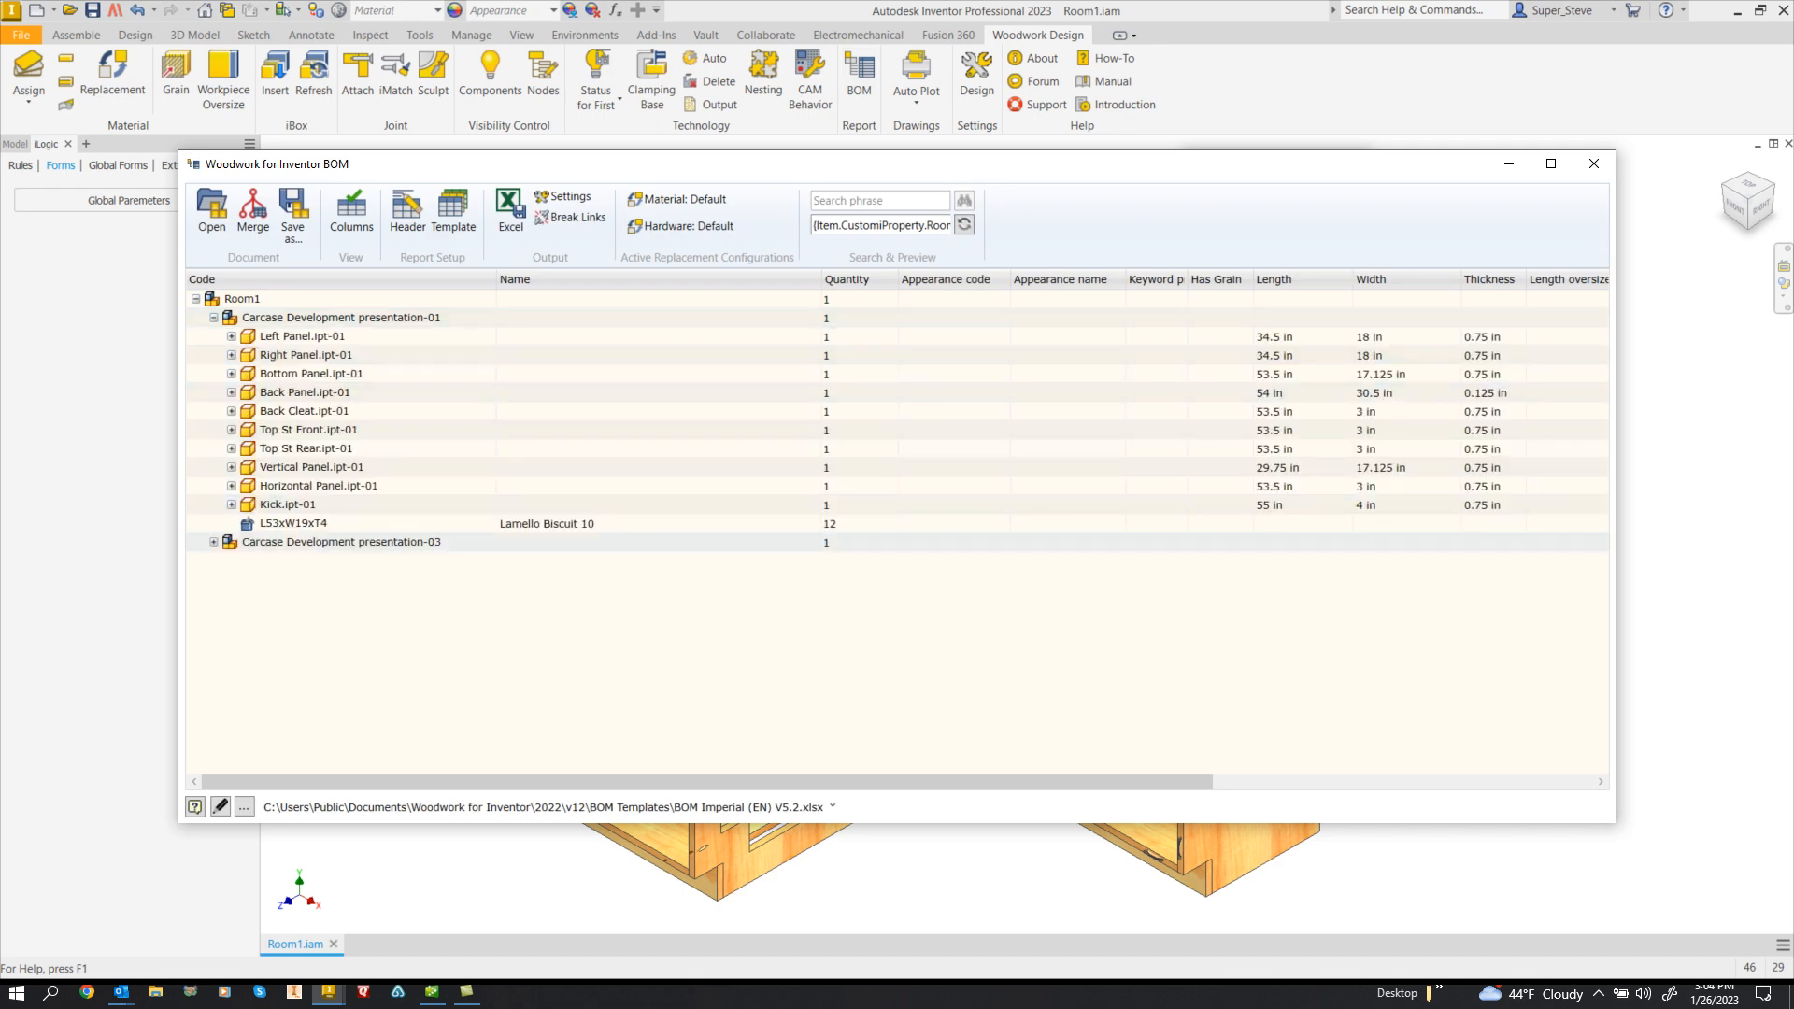
click(214, 542)
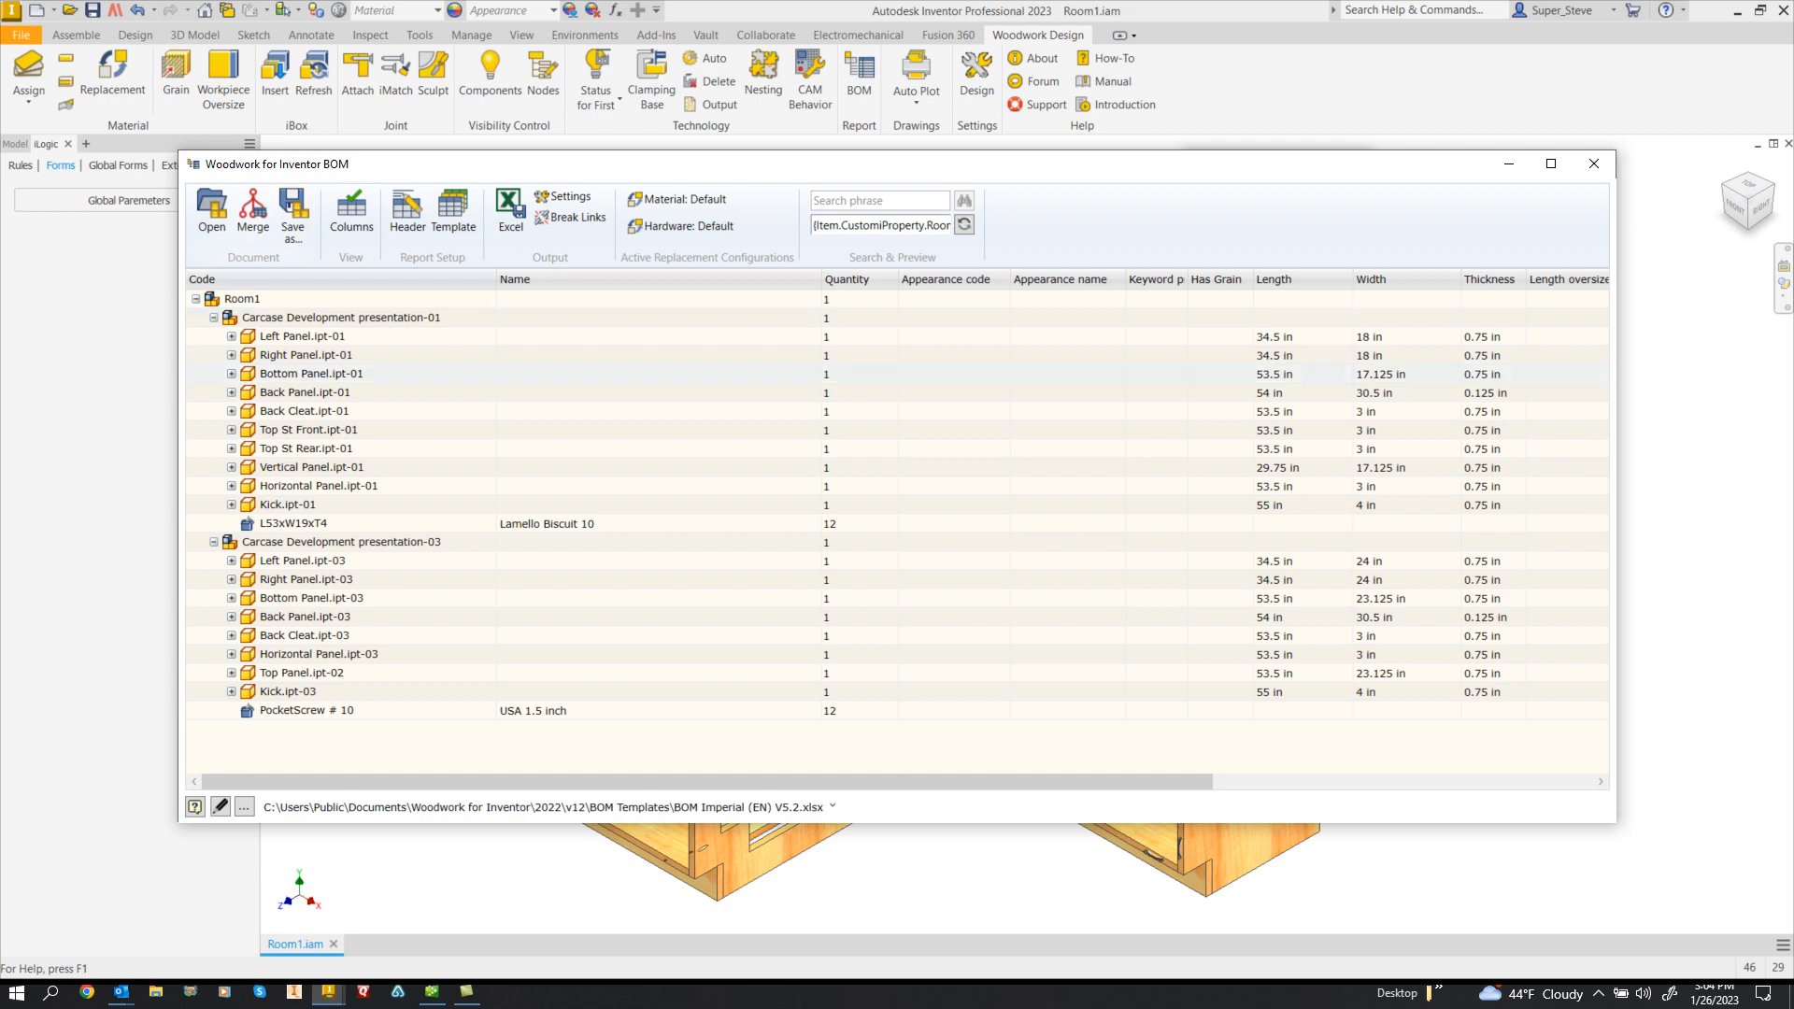
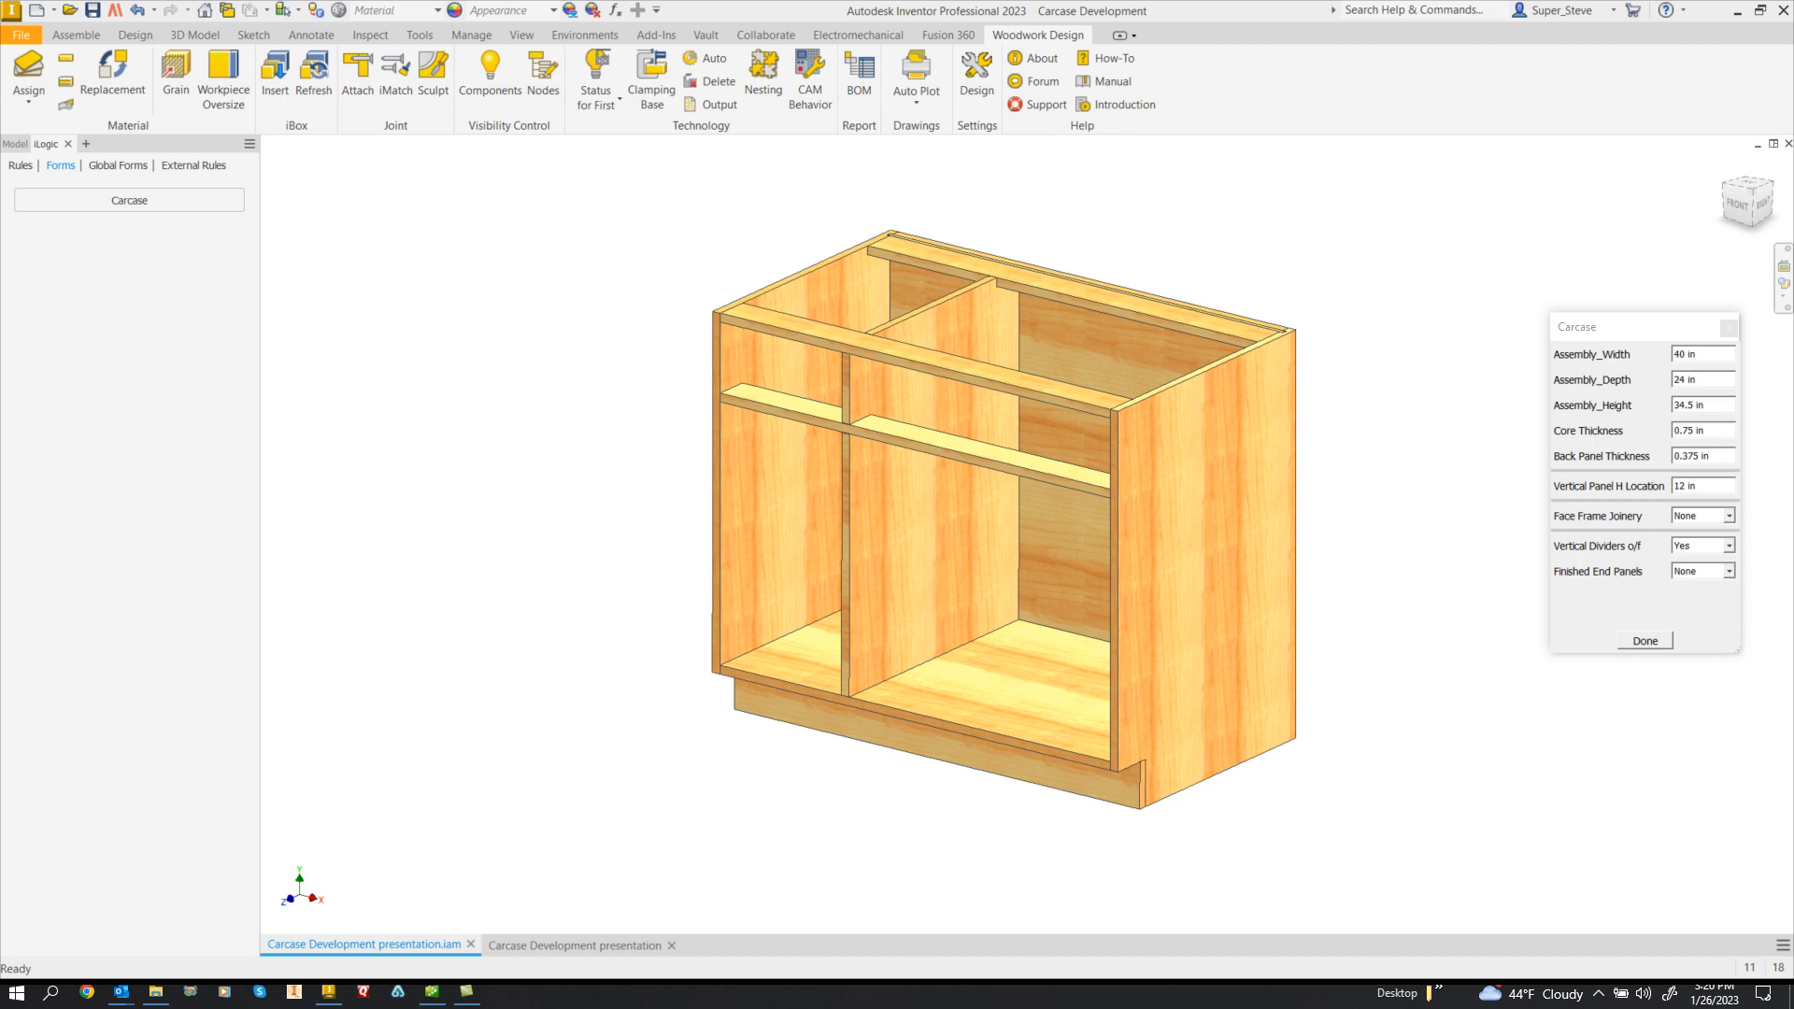
- Set Face Frame Joinery to Barbed H-Clip in the Carcase Development presentation assembly and inspect the clips along the front edges
click(1730, 516)
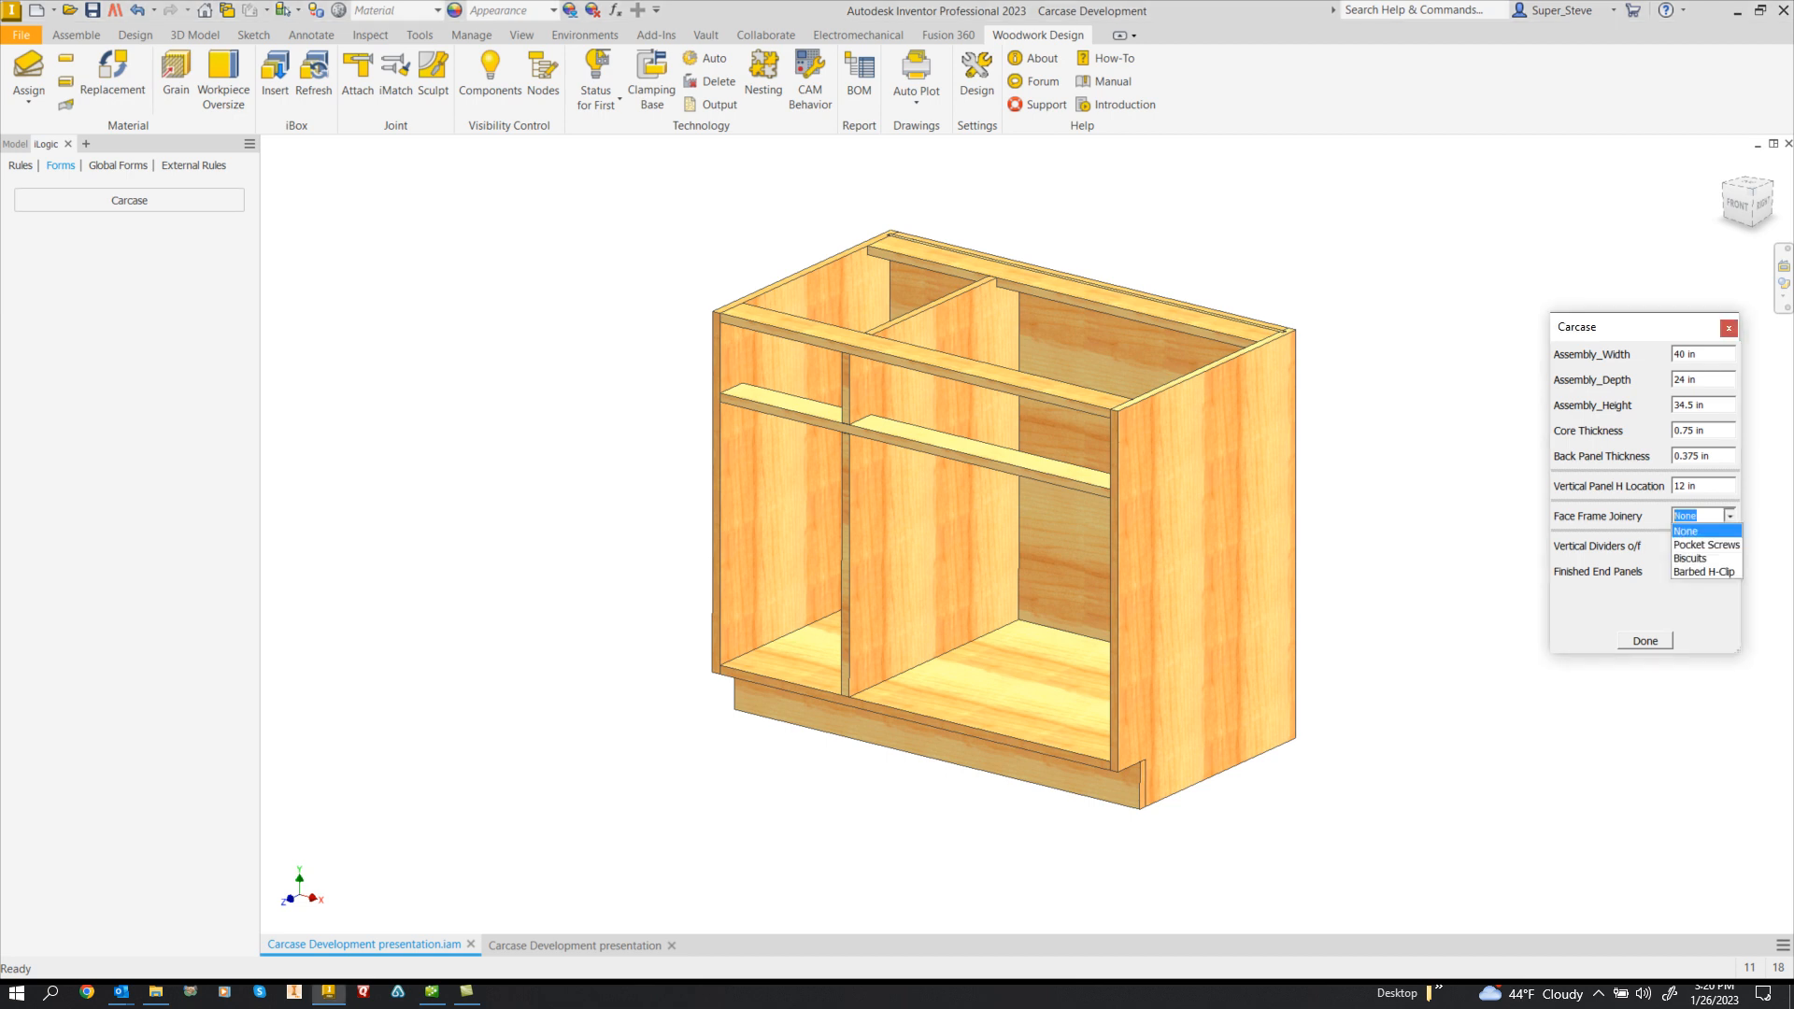
key(Down)
key(Return)
key(Tab)
key(Tab)
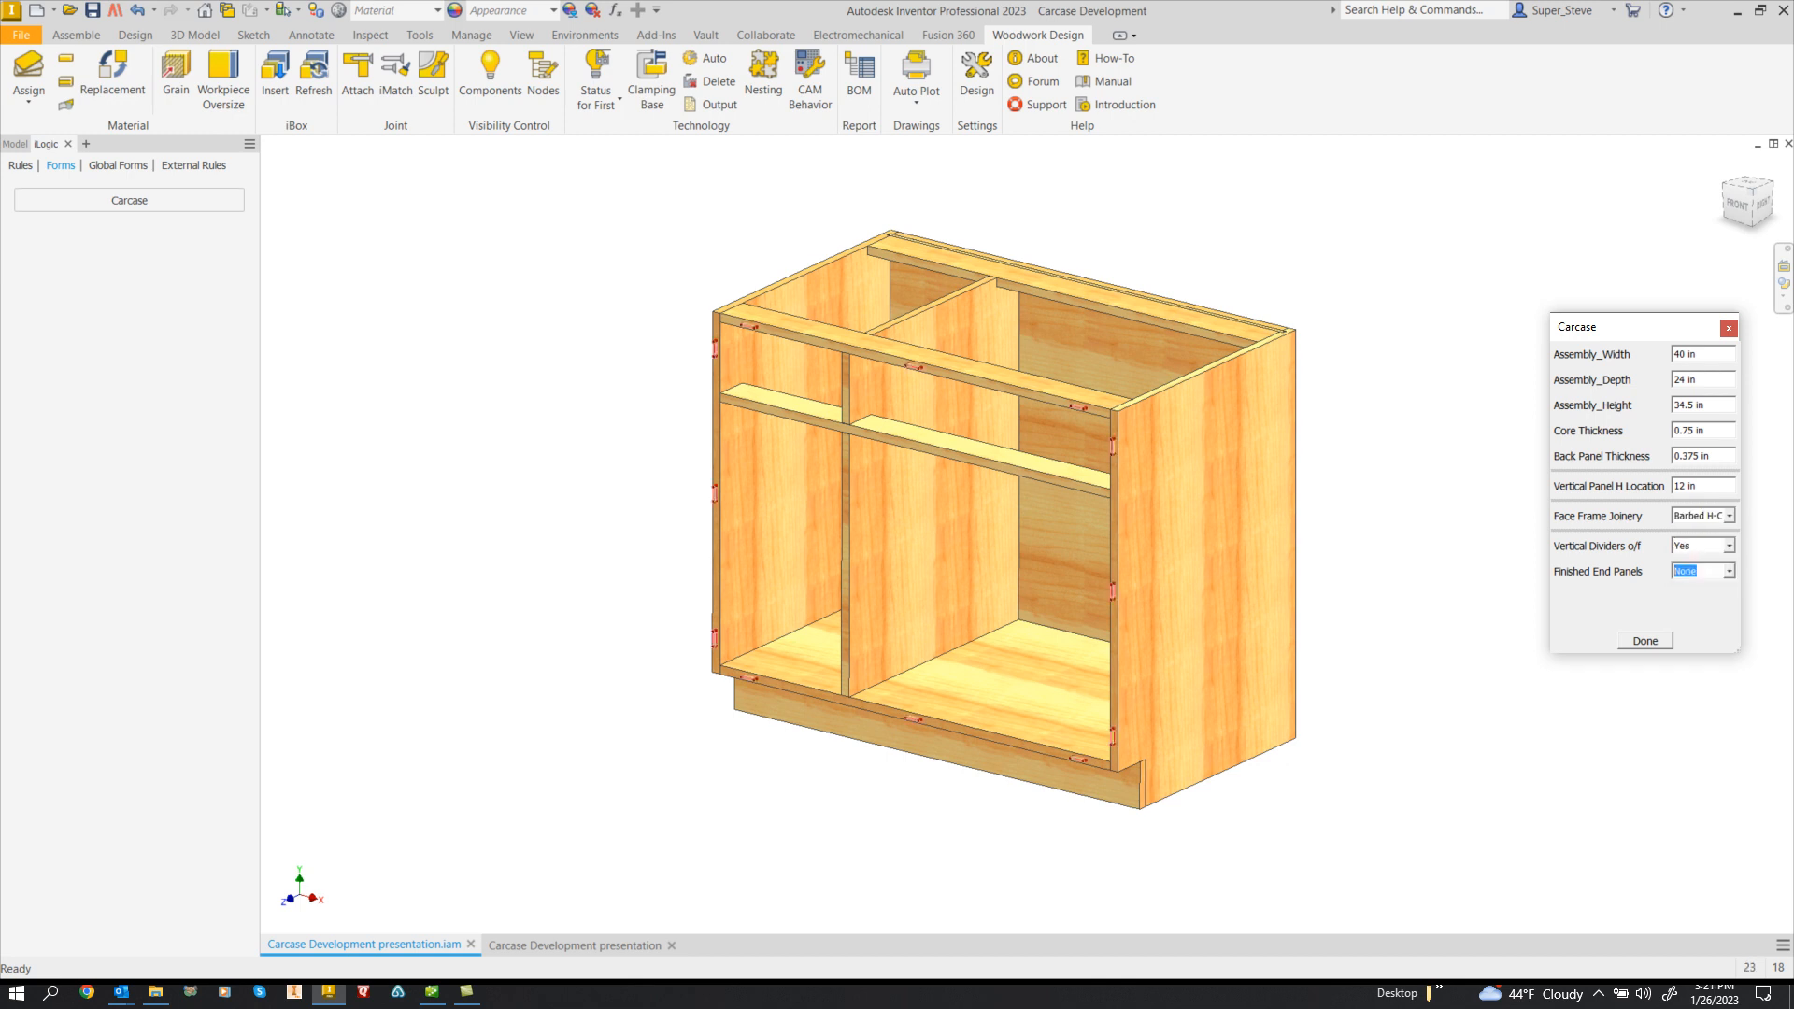
scroll(1088, 405, up, 10)
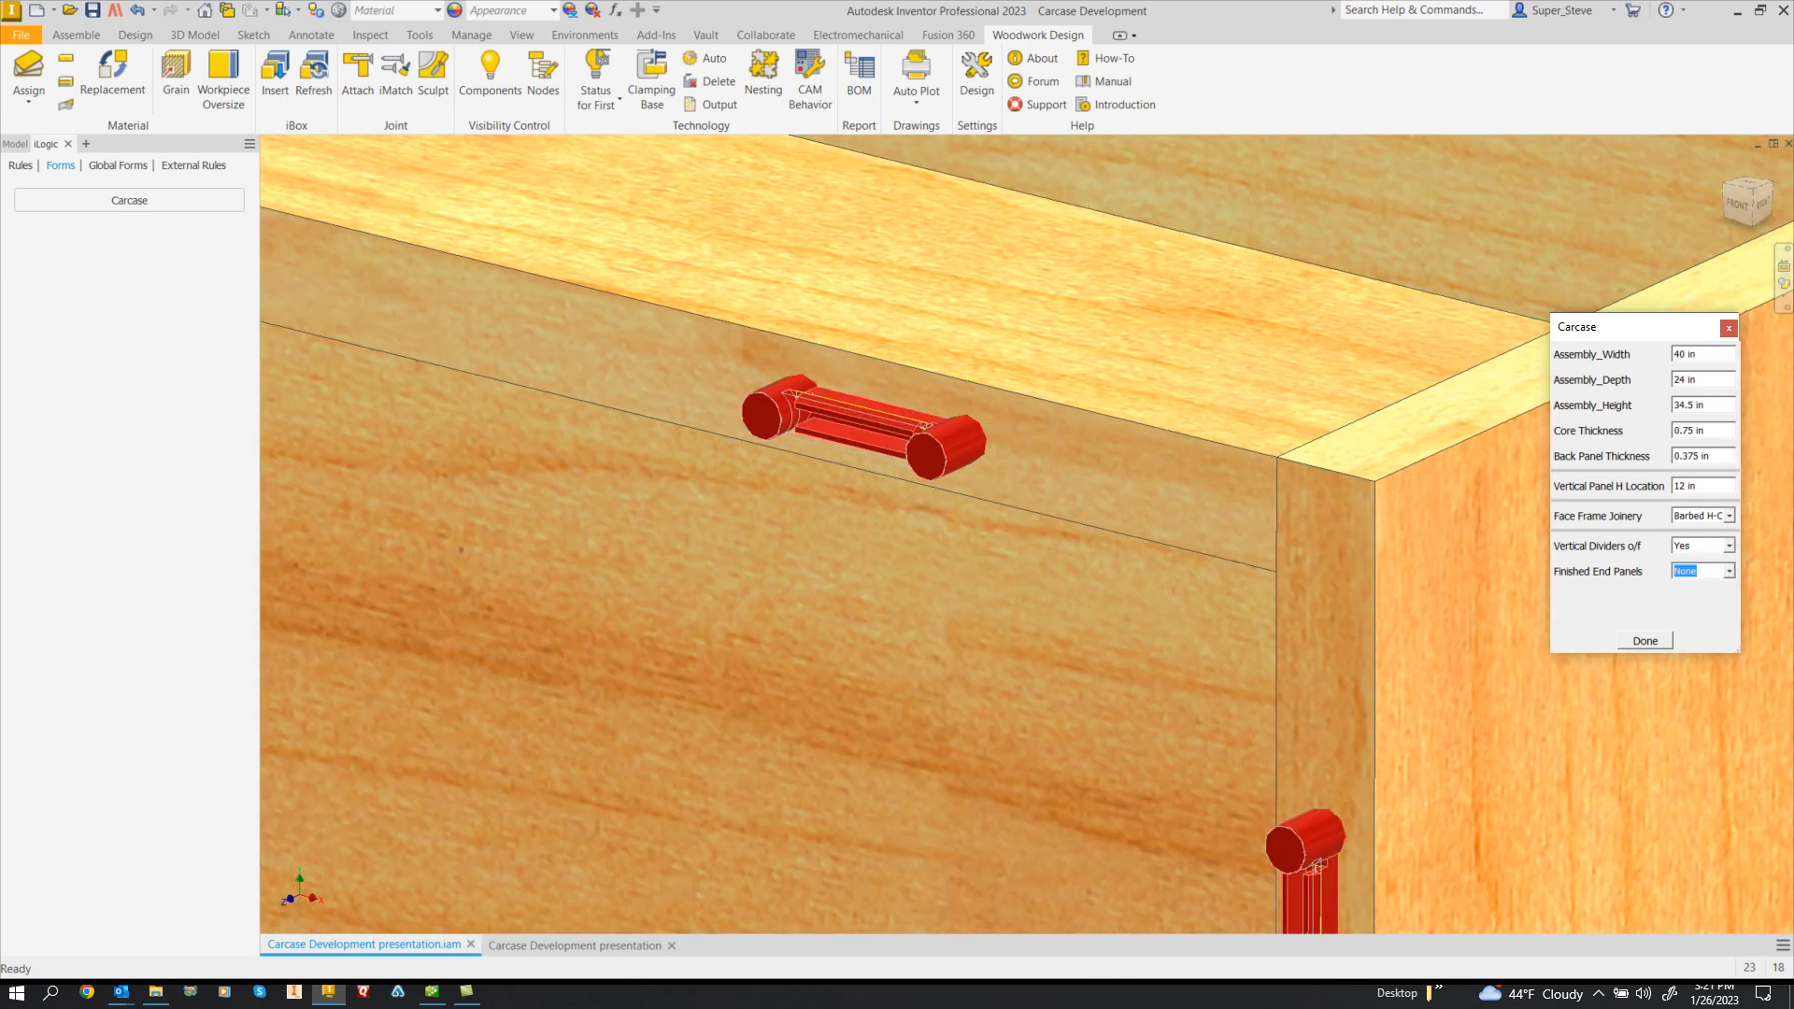
scroll(1096, 406, down, 10)
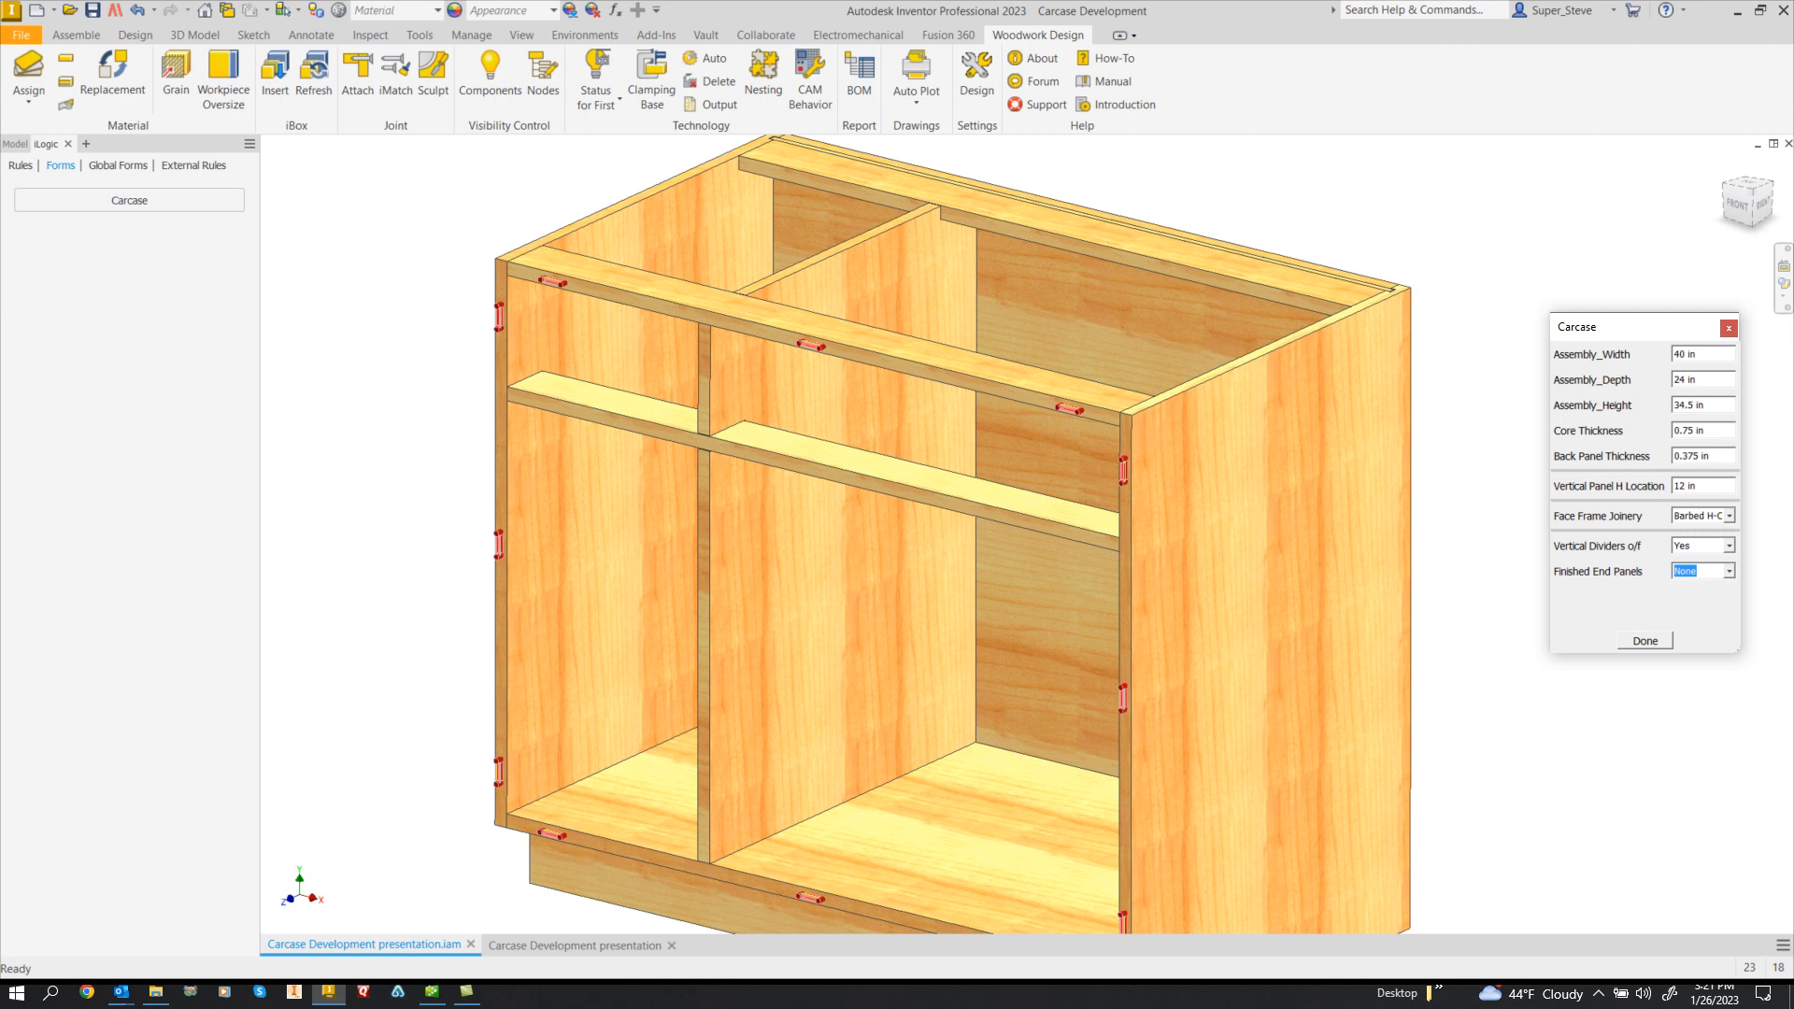
- Sculpt the barbed H-clips into the carcase's woodwork parts and end the Sculpt command
click(433, 78)
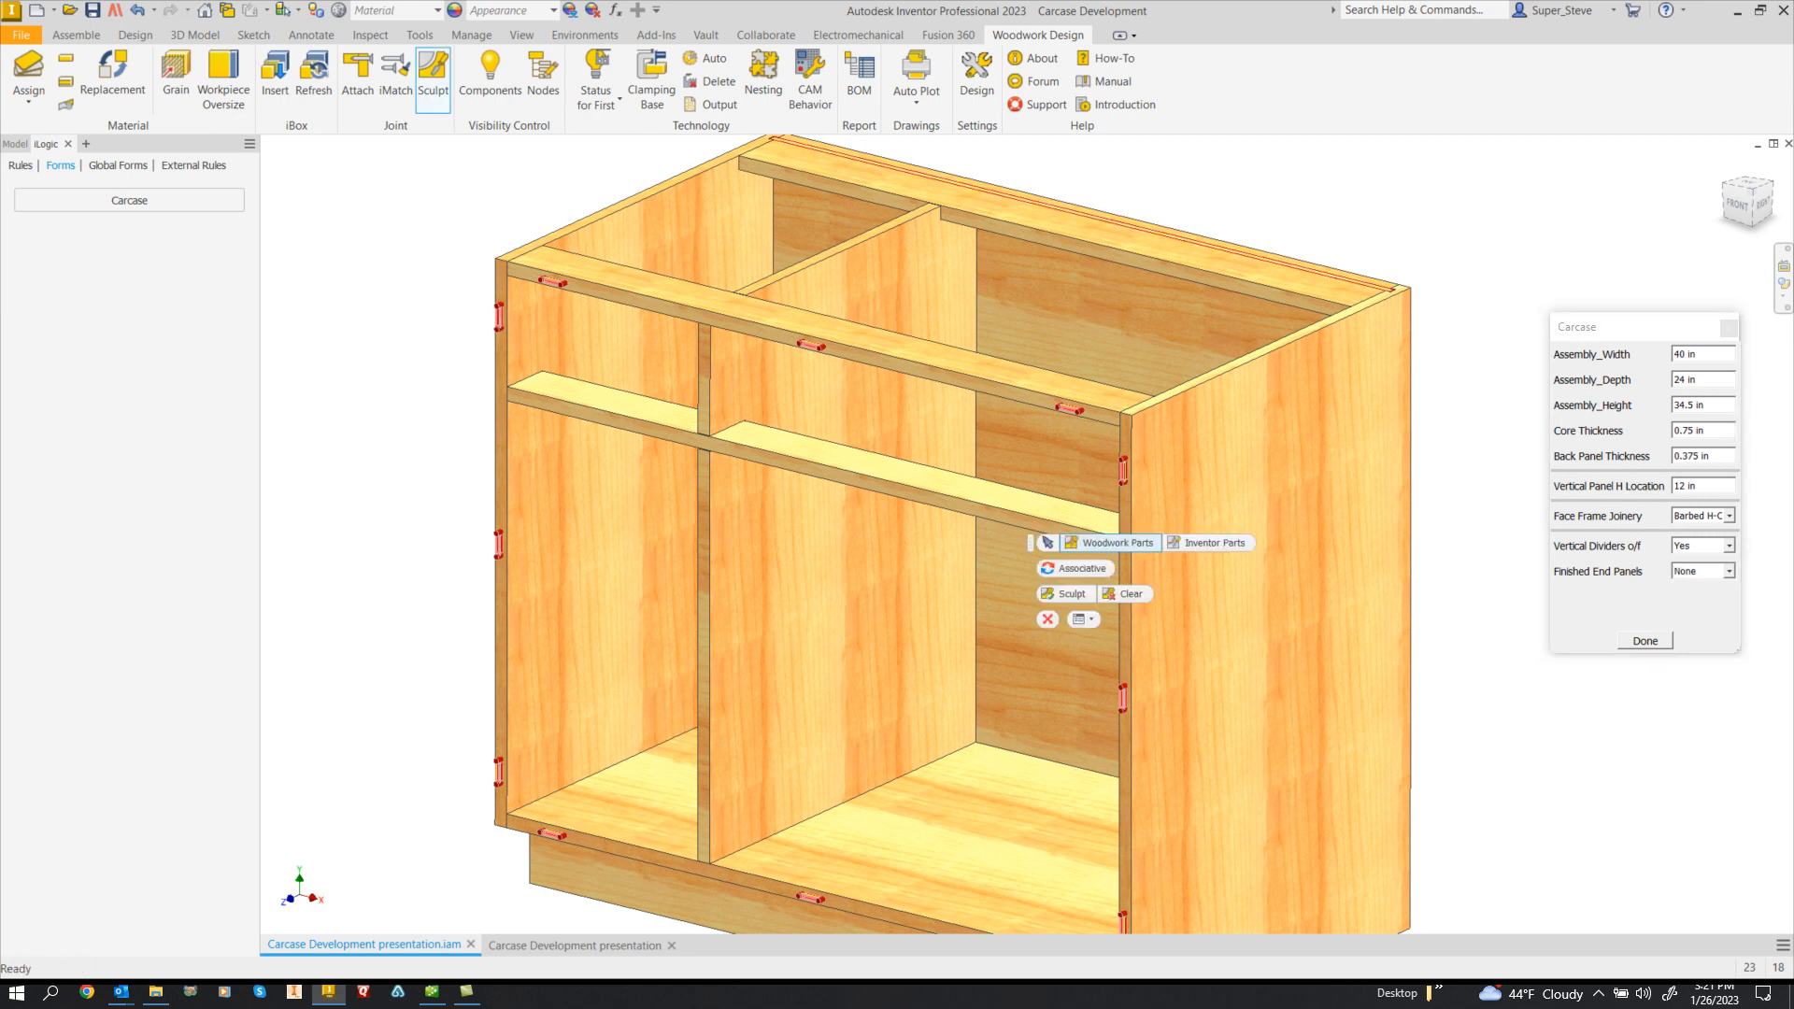
click(1067, 594)
click(1048, 618)
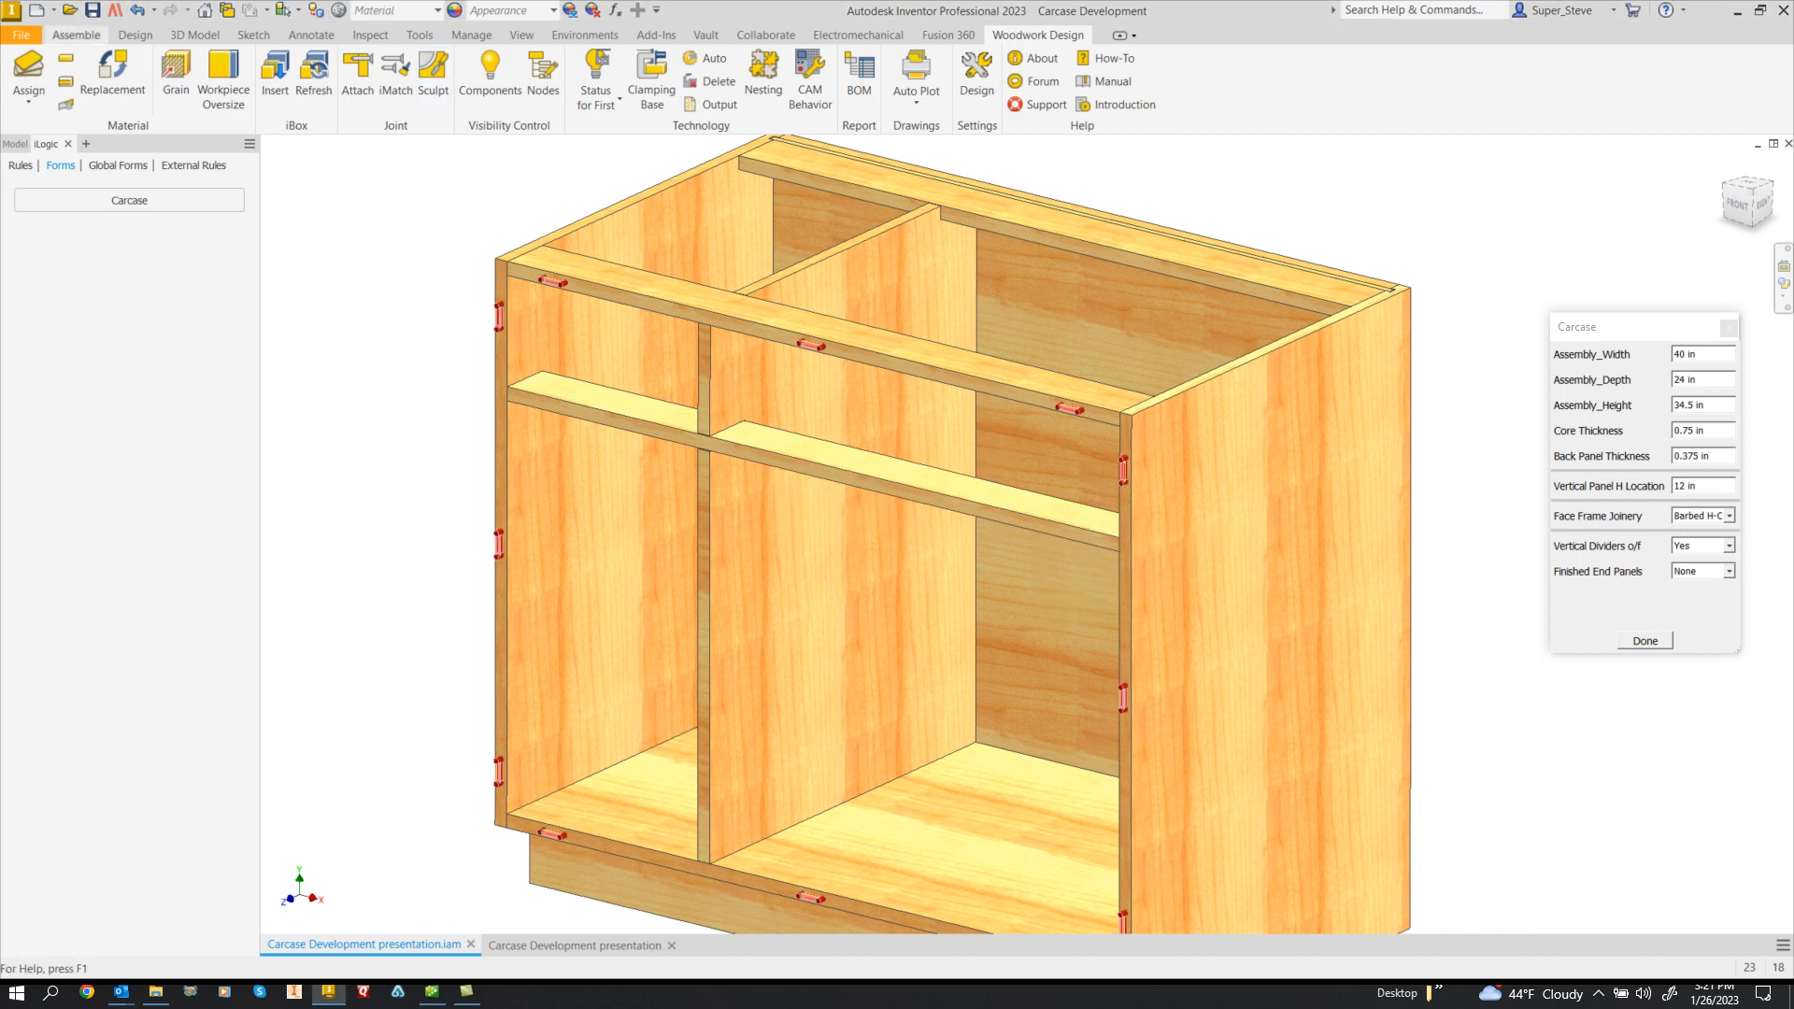
- Free-move the first H-clip out of the top front stretcher to examine its sculpted holes, and update the assembly to restore it
click(75, 35)
click(43, 58)
scroll(550, 295, up, 6)
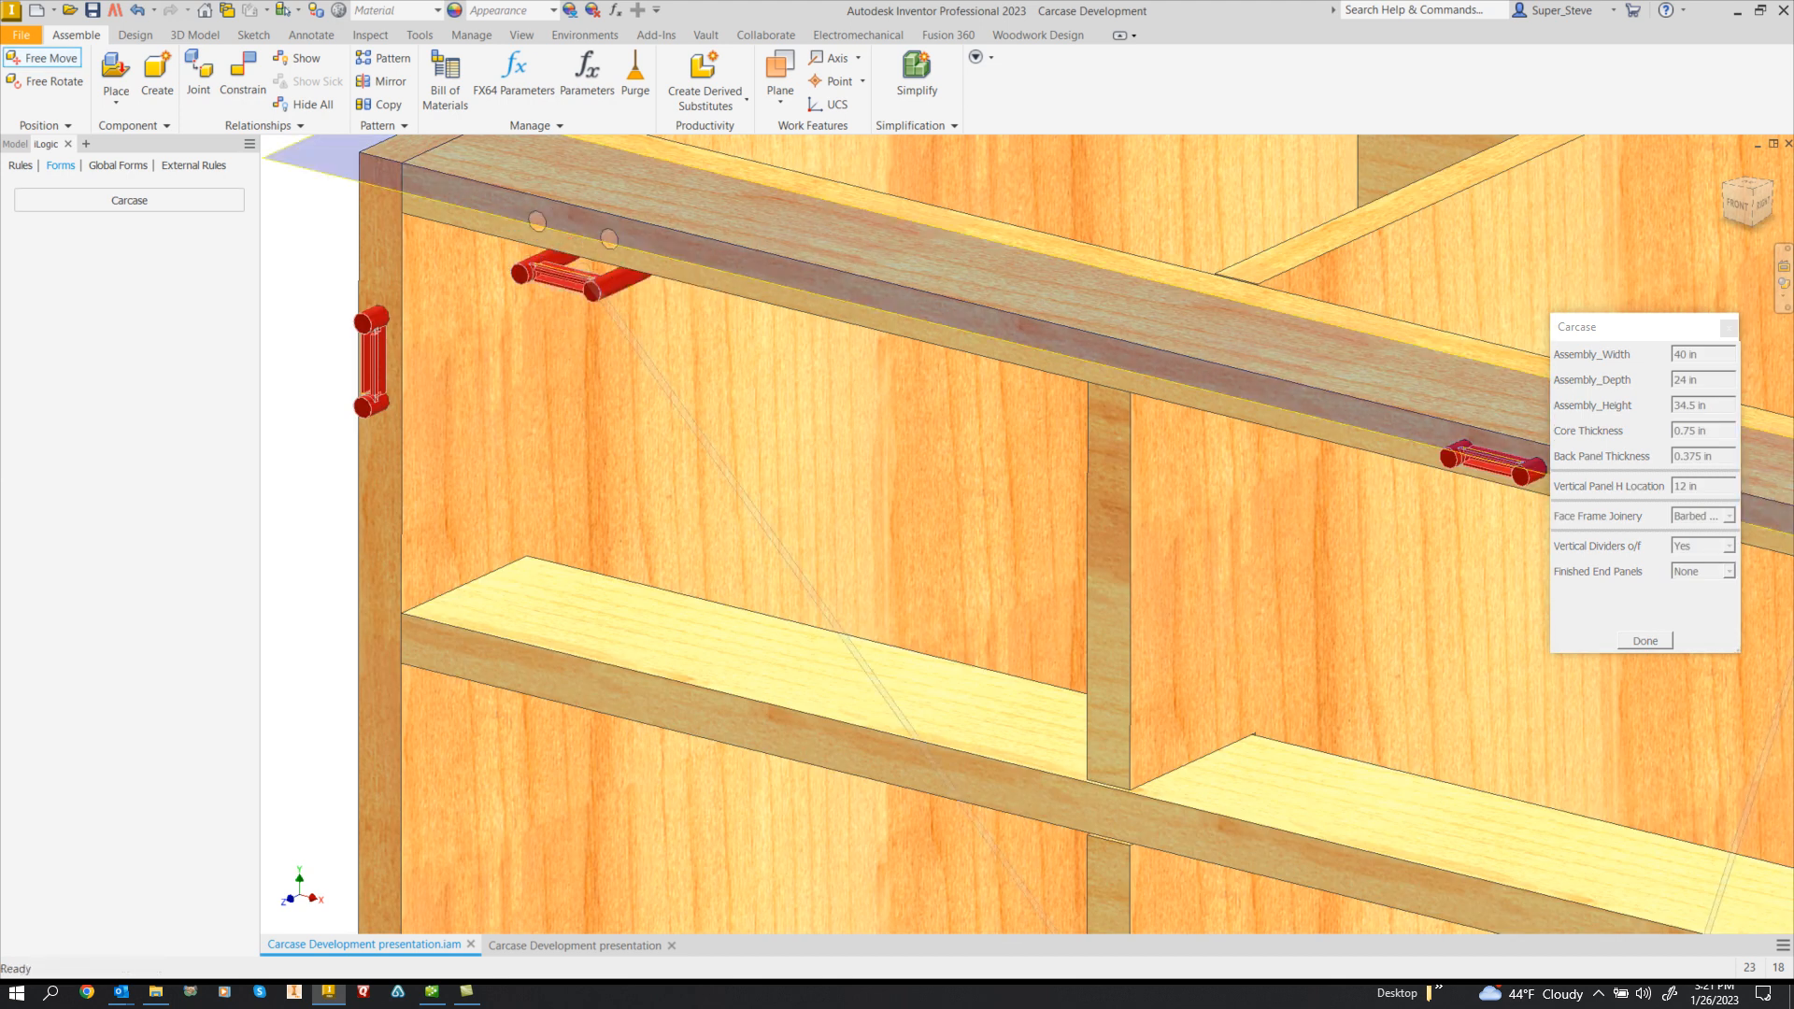
drag(574, 250, 573, 339)
scroll(583, 429, down, 3)
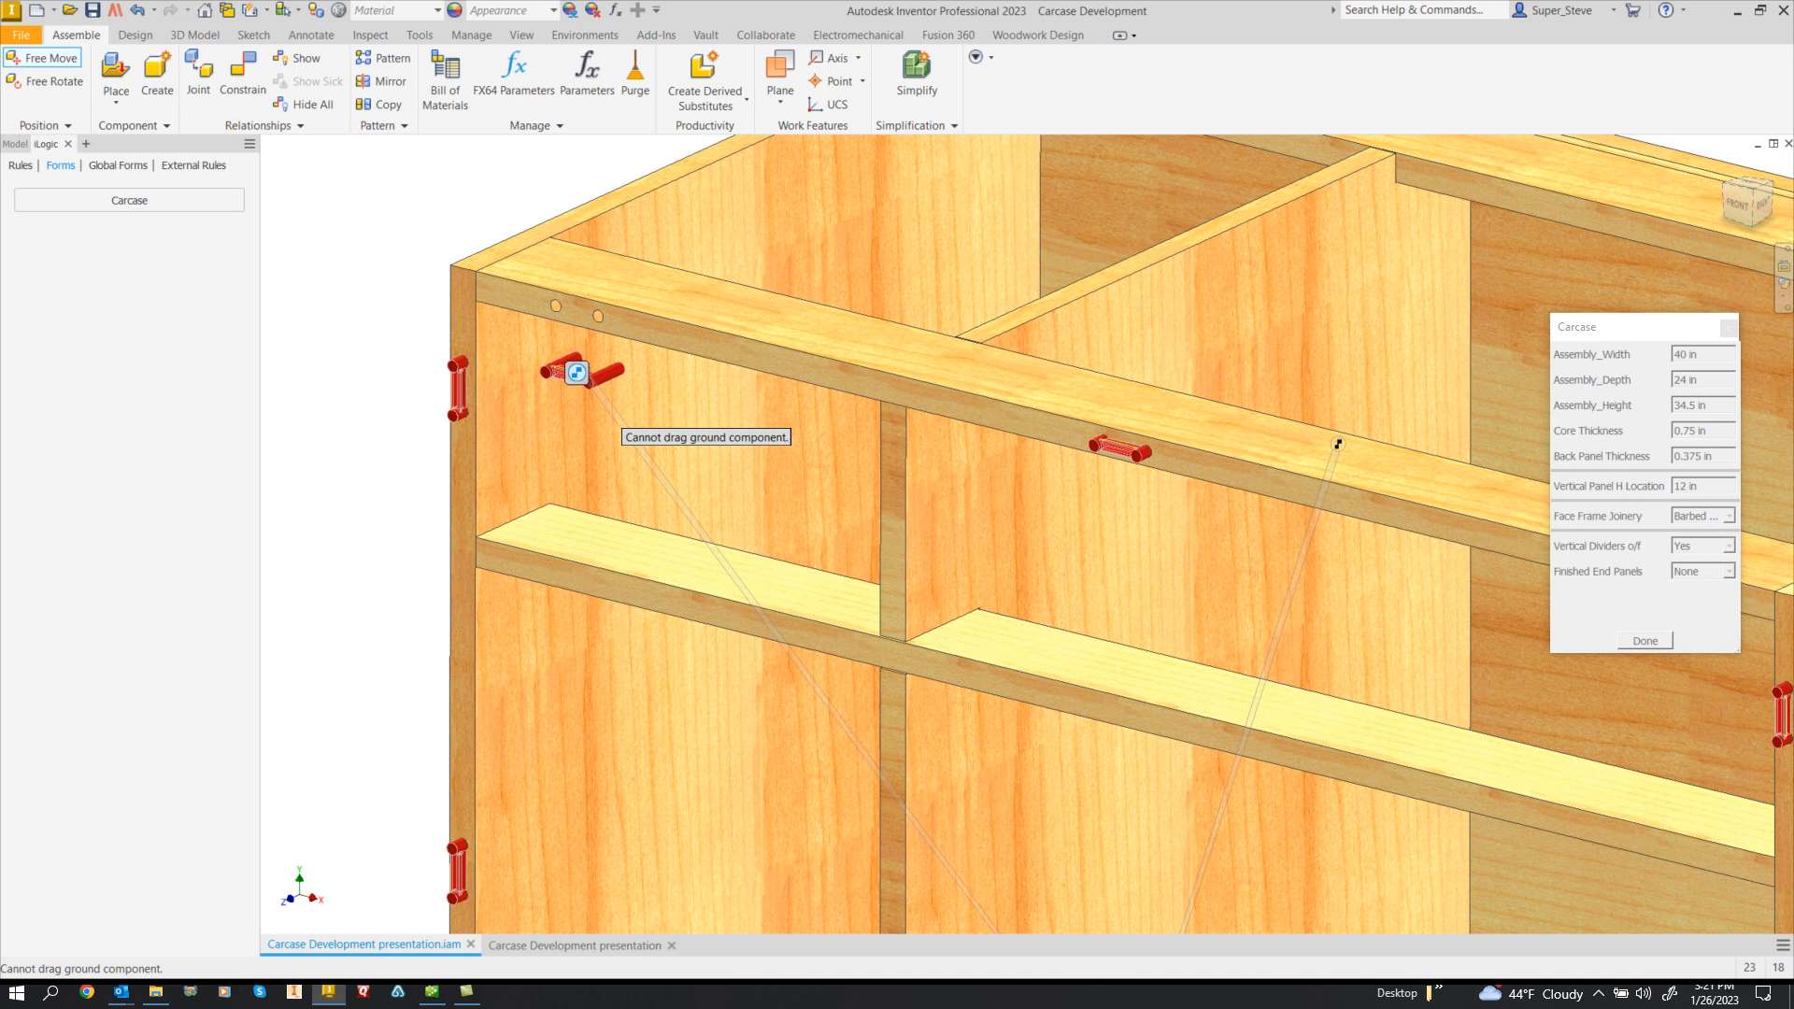
click(250, 10)
scroll(295, 307, down, 3)
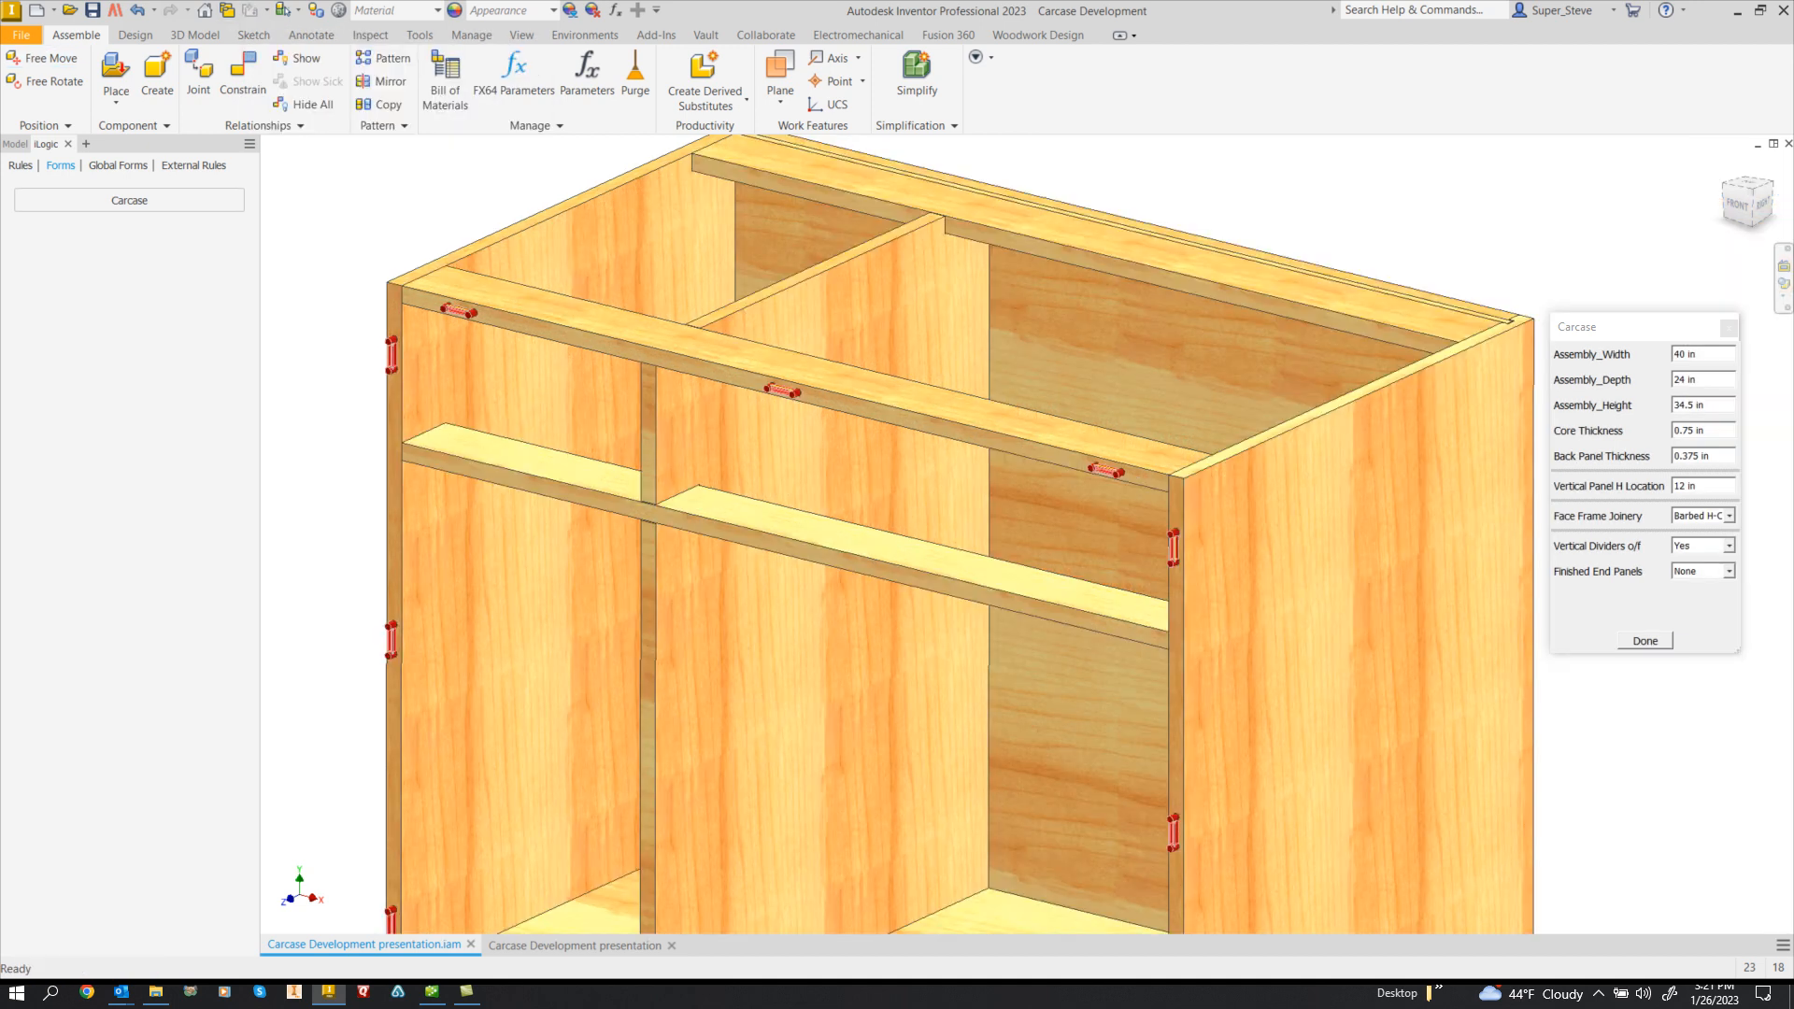
- Start placing test.iam from the FF folder as an iLogic component, with the files shown as extra large icons
scroll(332, 331, down, 3)
middle_drag(332, 331, 671, 289)
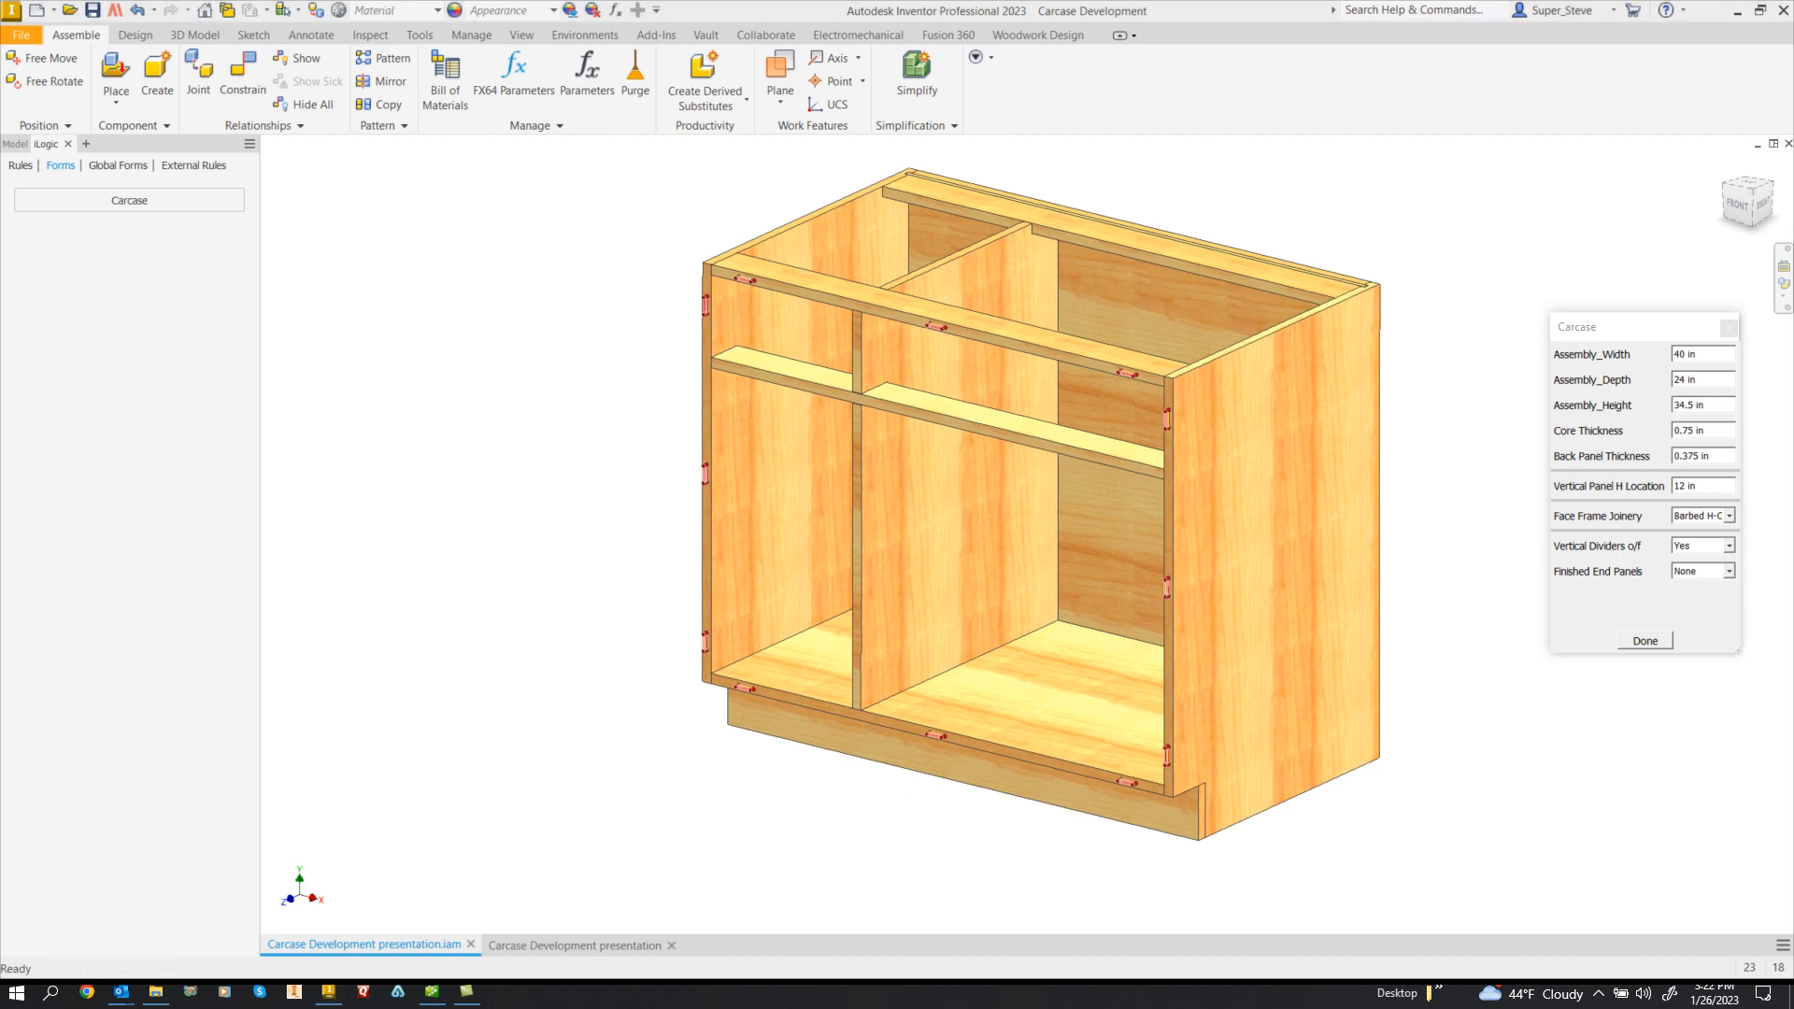
middle_drag(935, 505, 1099, 532)
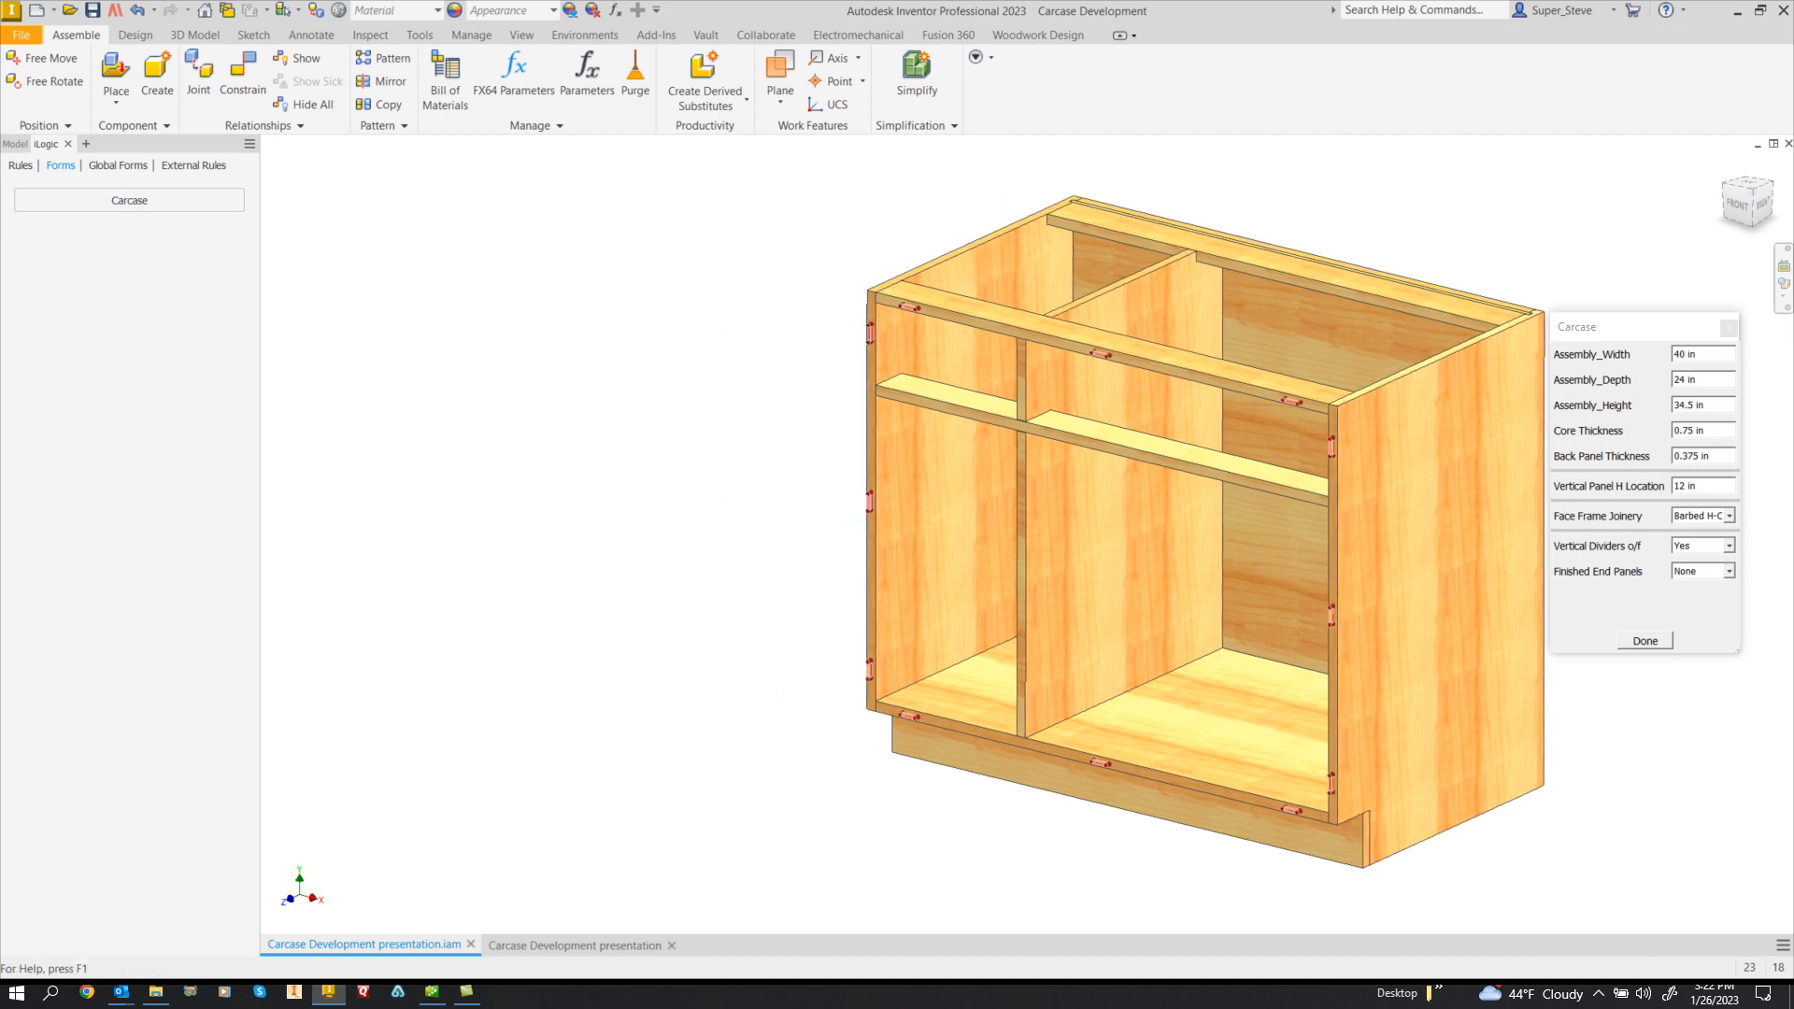
click(115, 101)
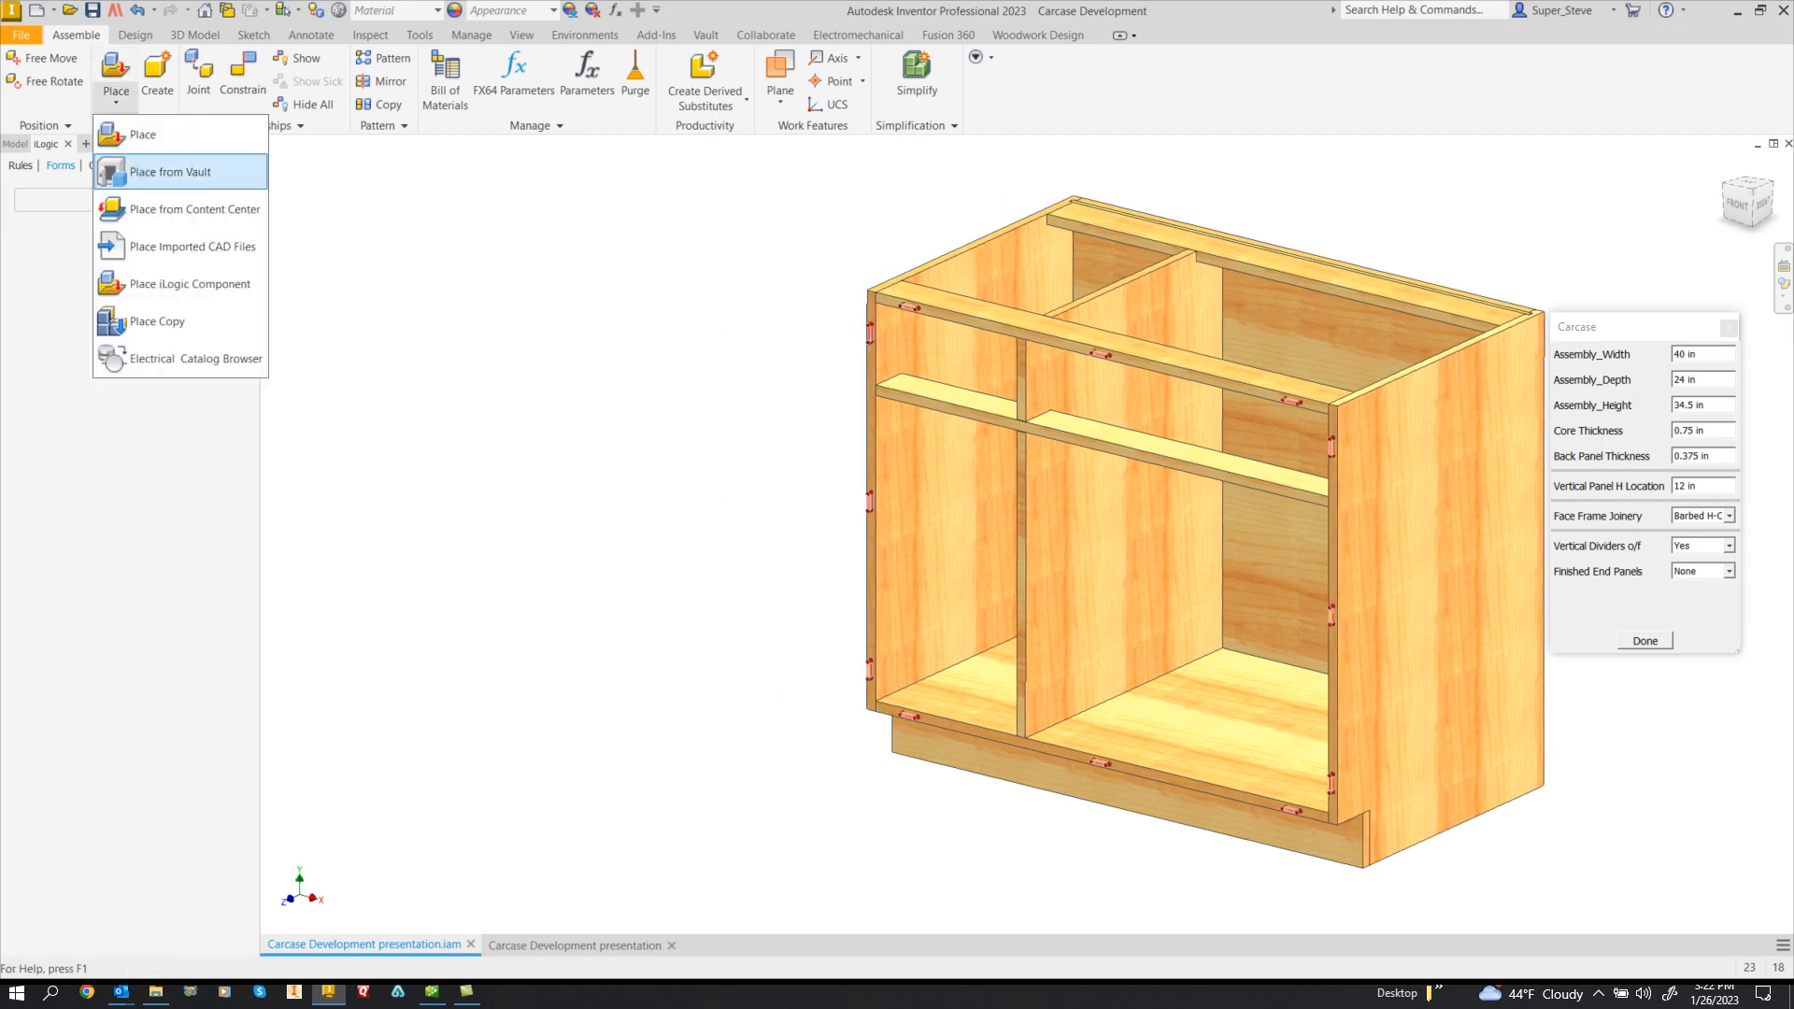
click(190, 284)
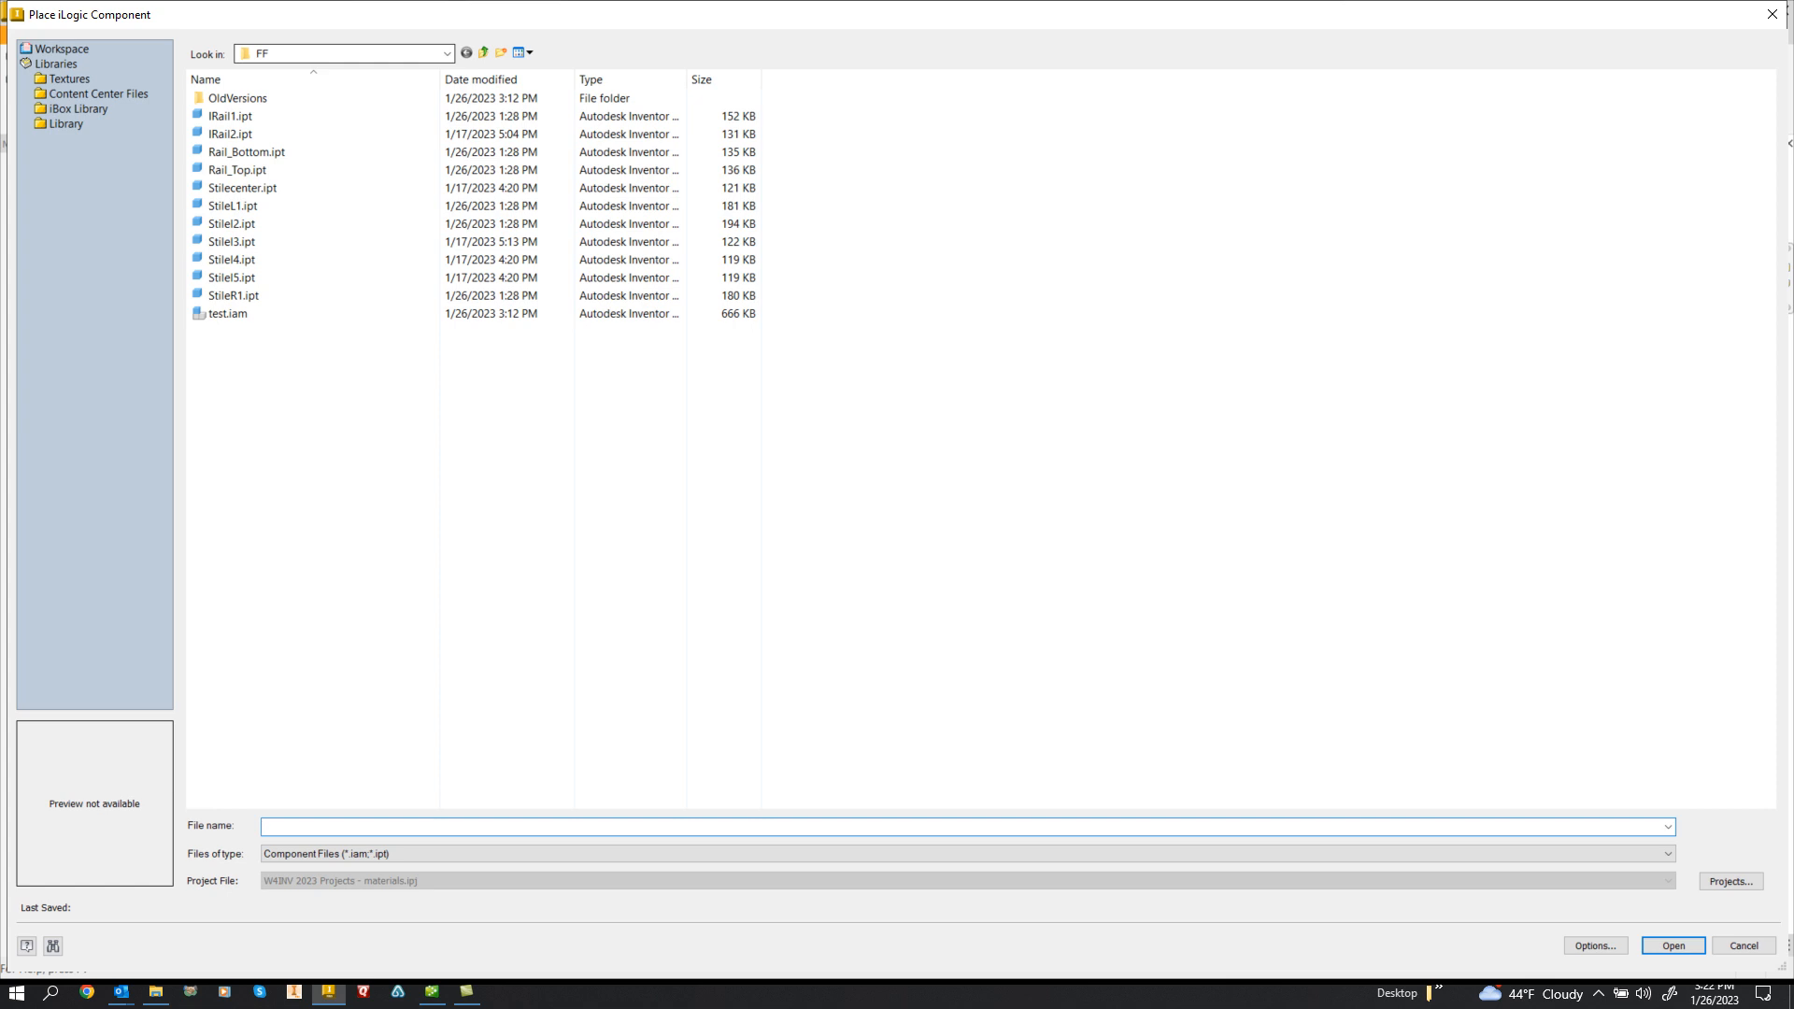
click(525, 52)
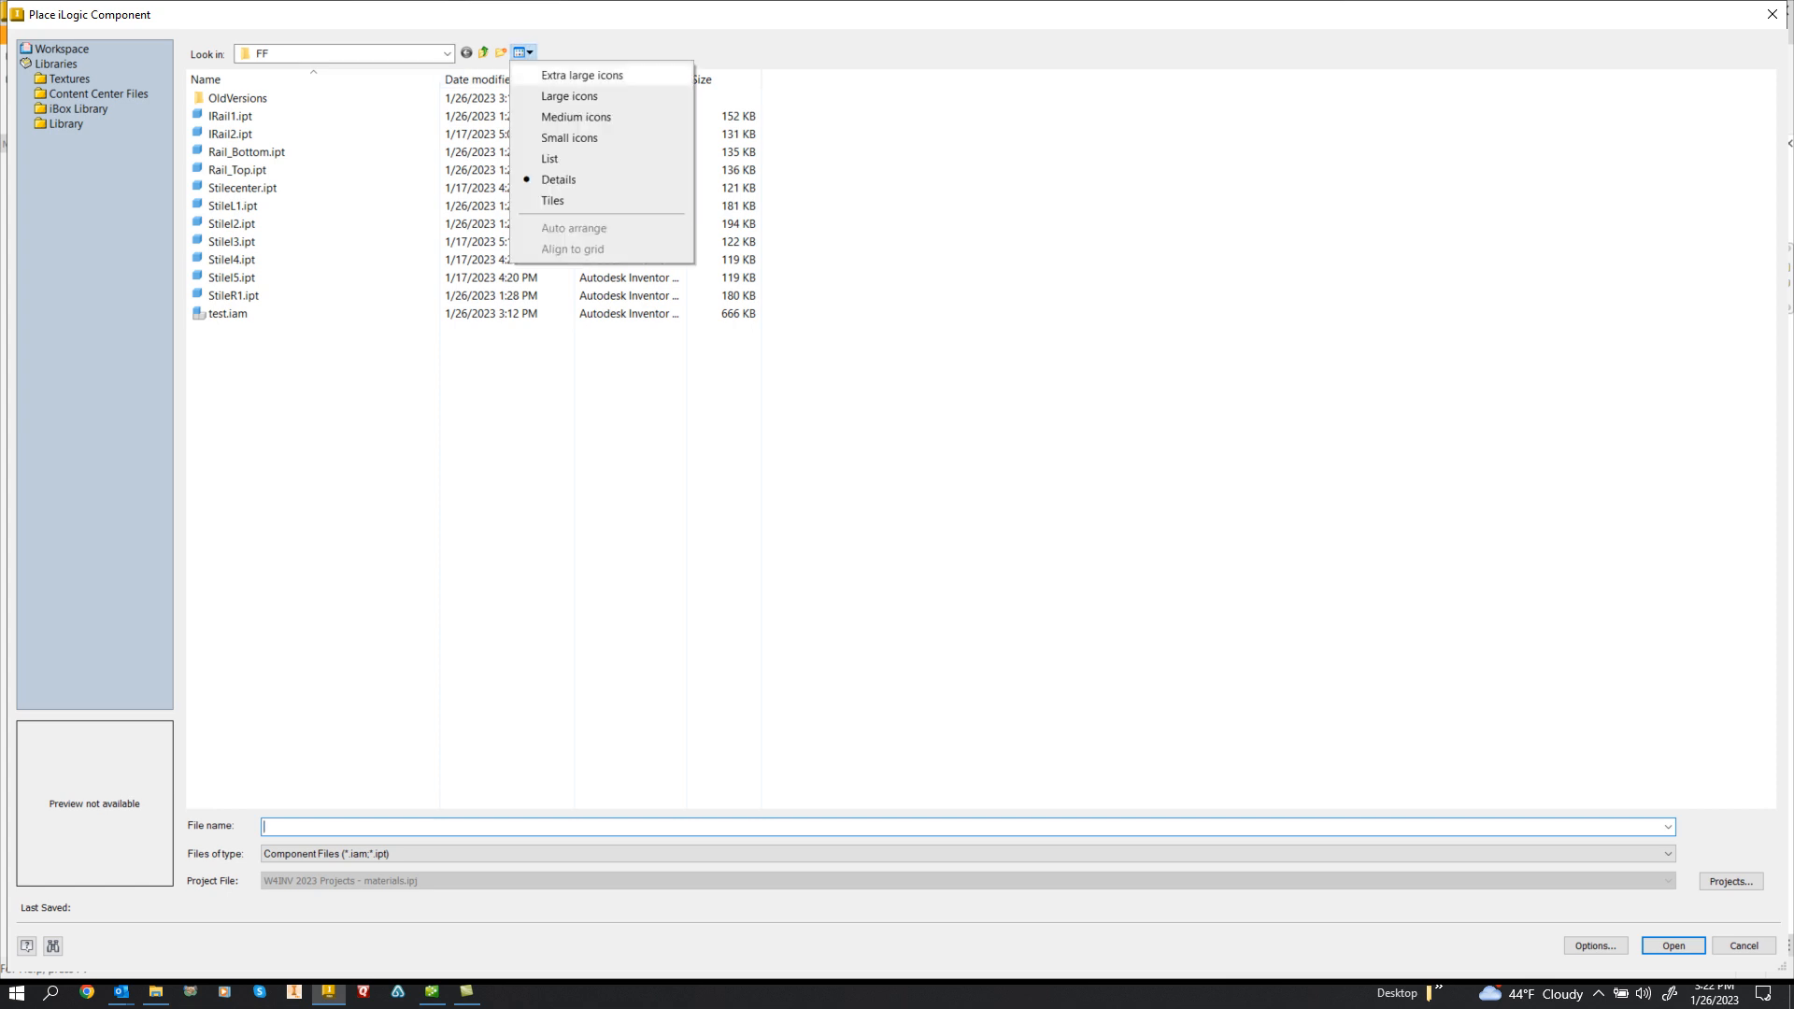
click(583, 75)
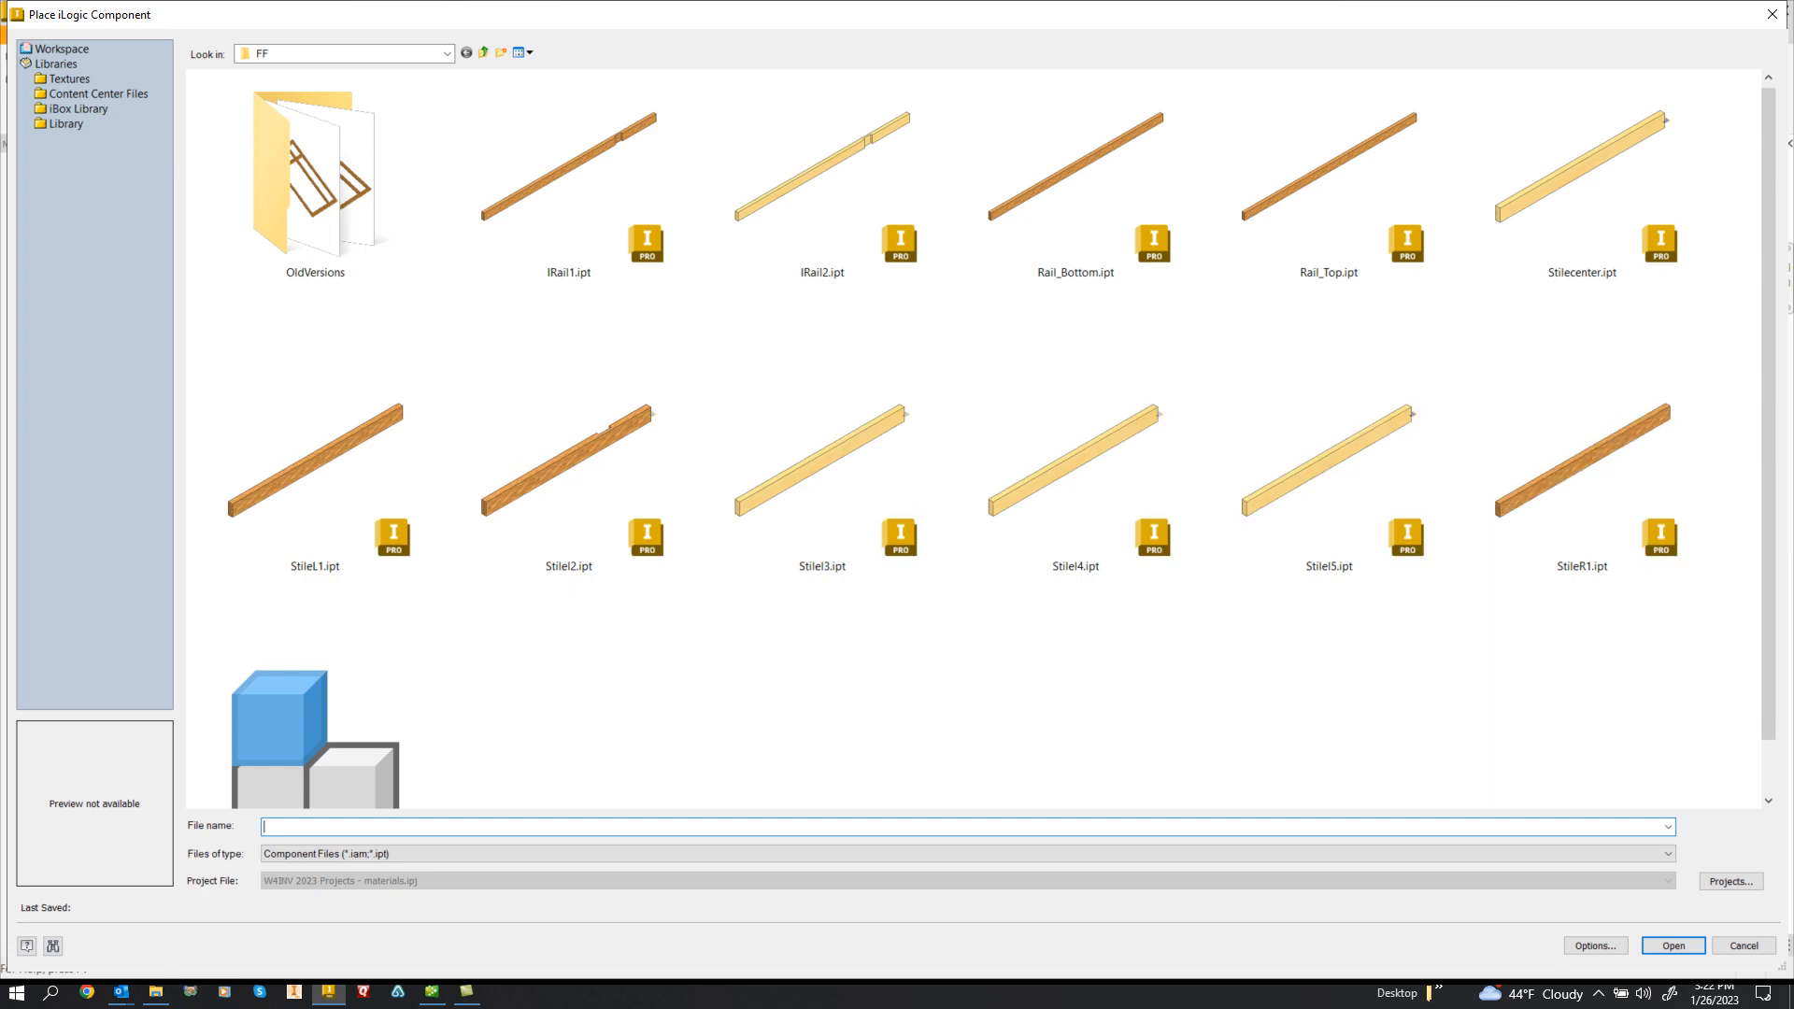
scroll(318, 697, down, 1)
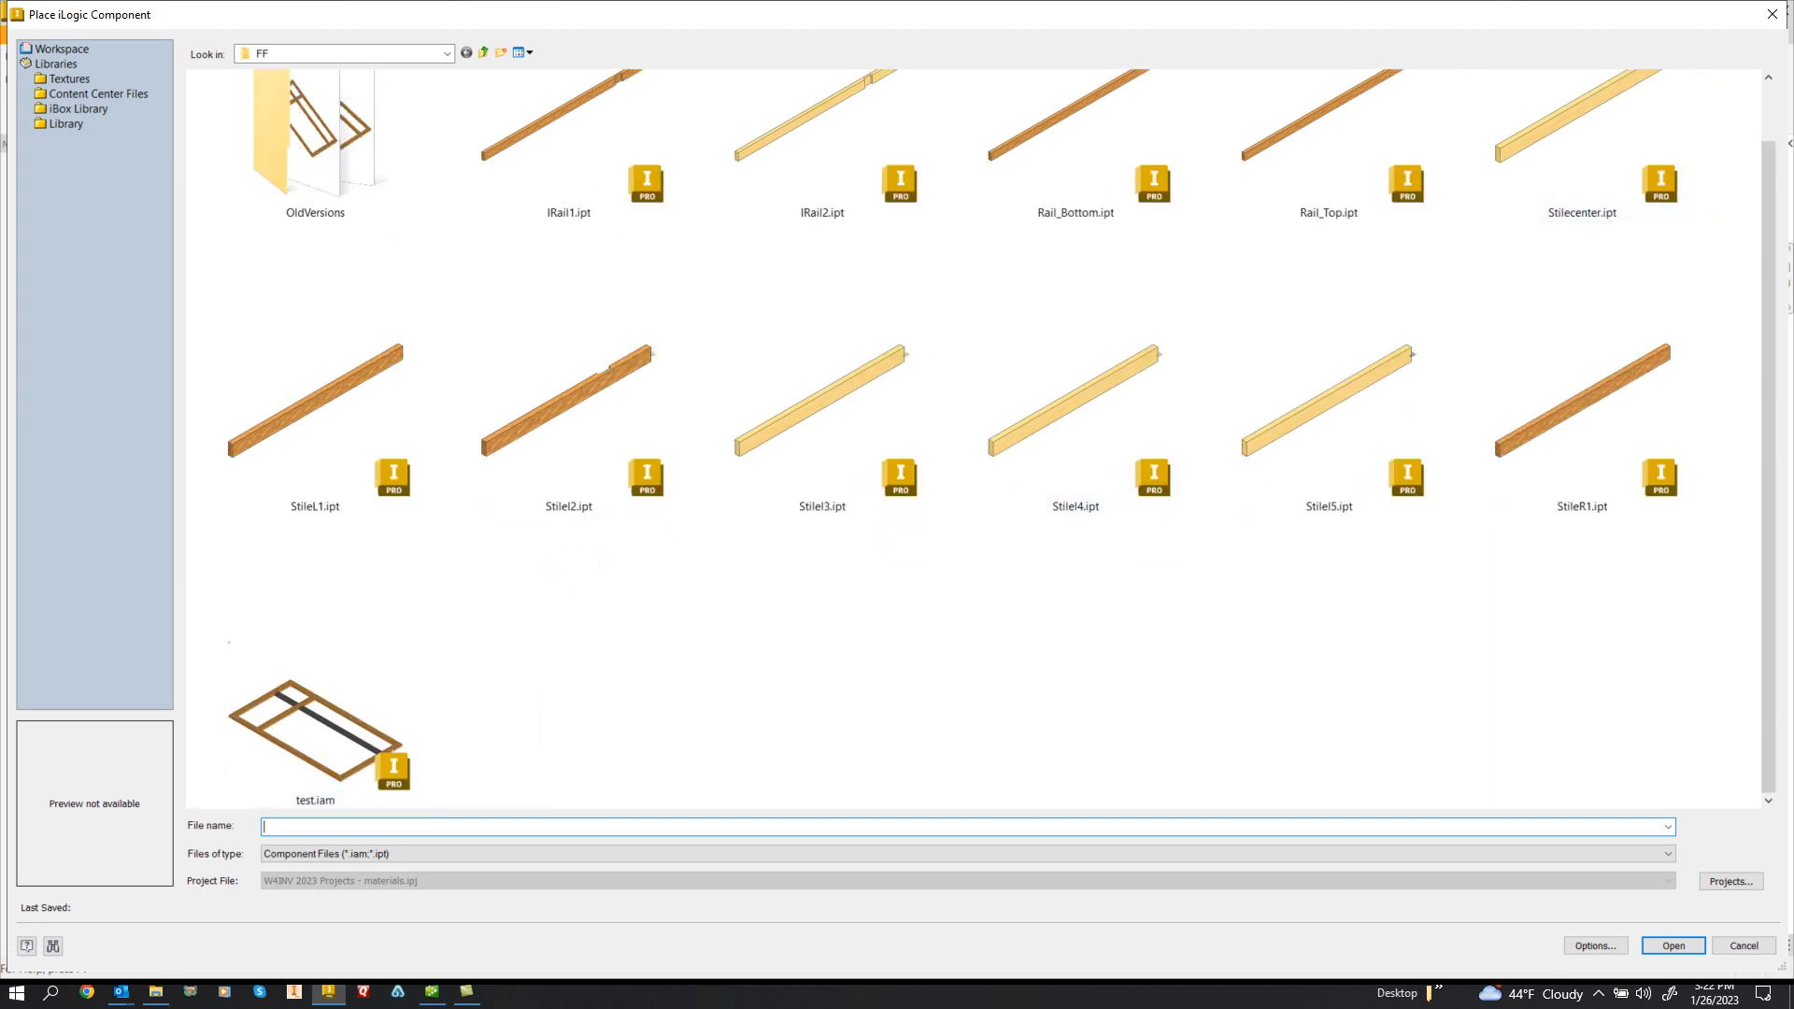
double_click(318, 696)
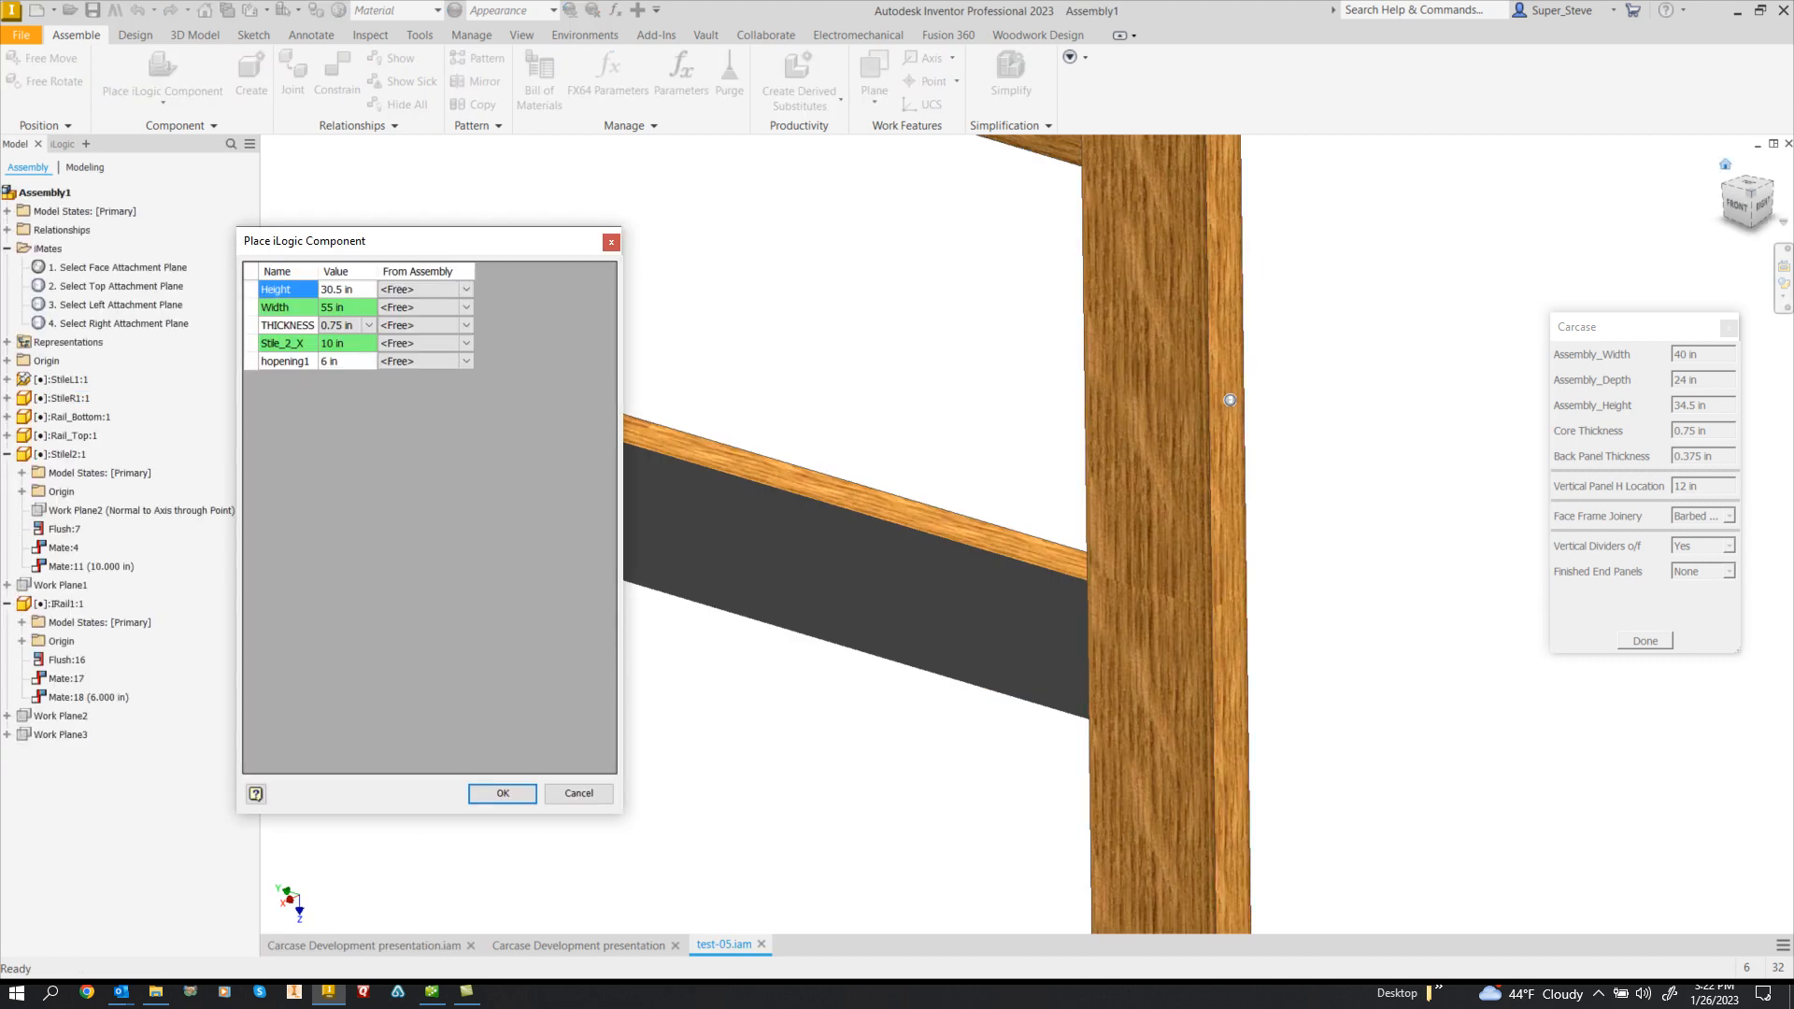
- Link the face frame's Width to Assembly_Width and Stile_2_X to offset, and set hopening1 to 4 in
click(1725, 164)
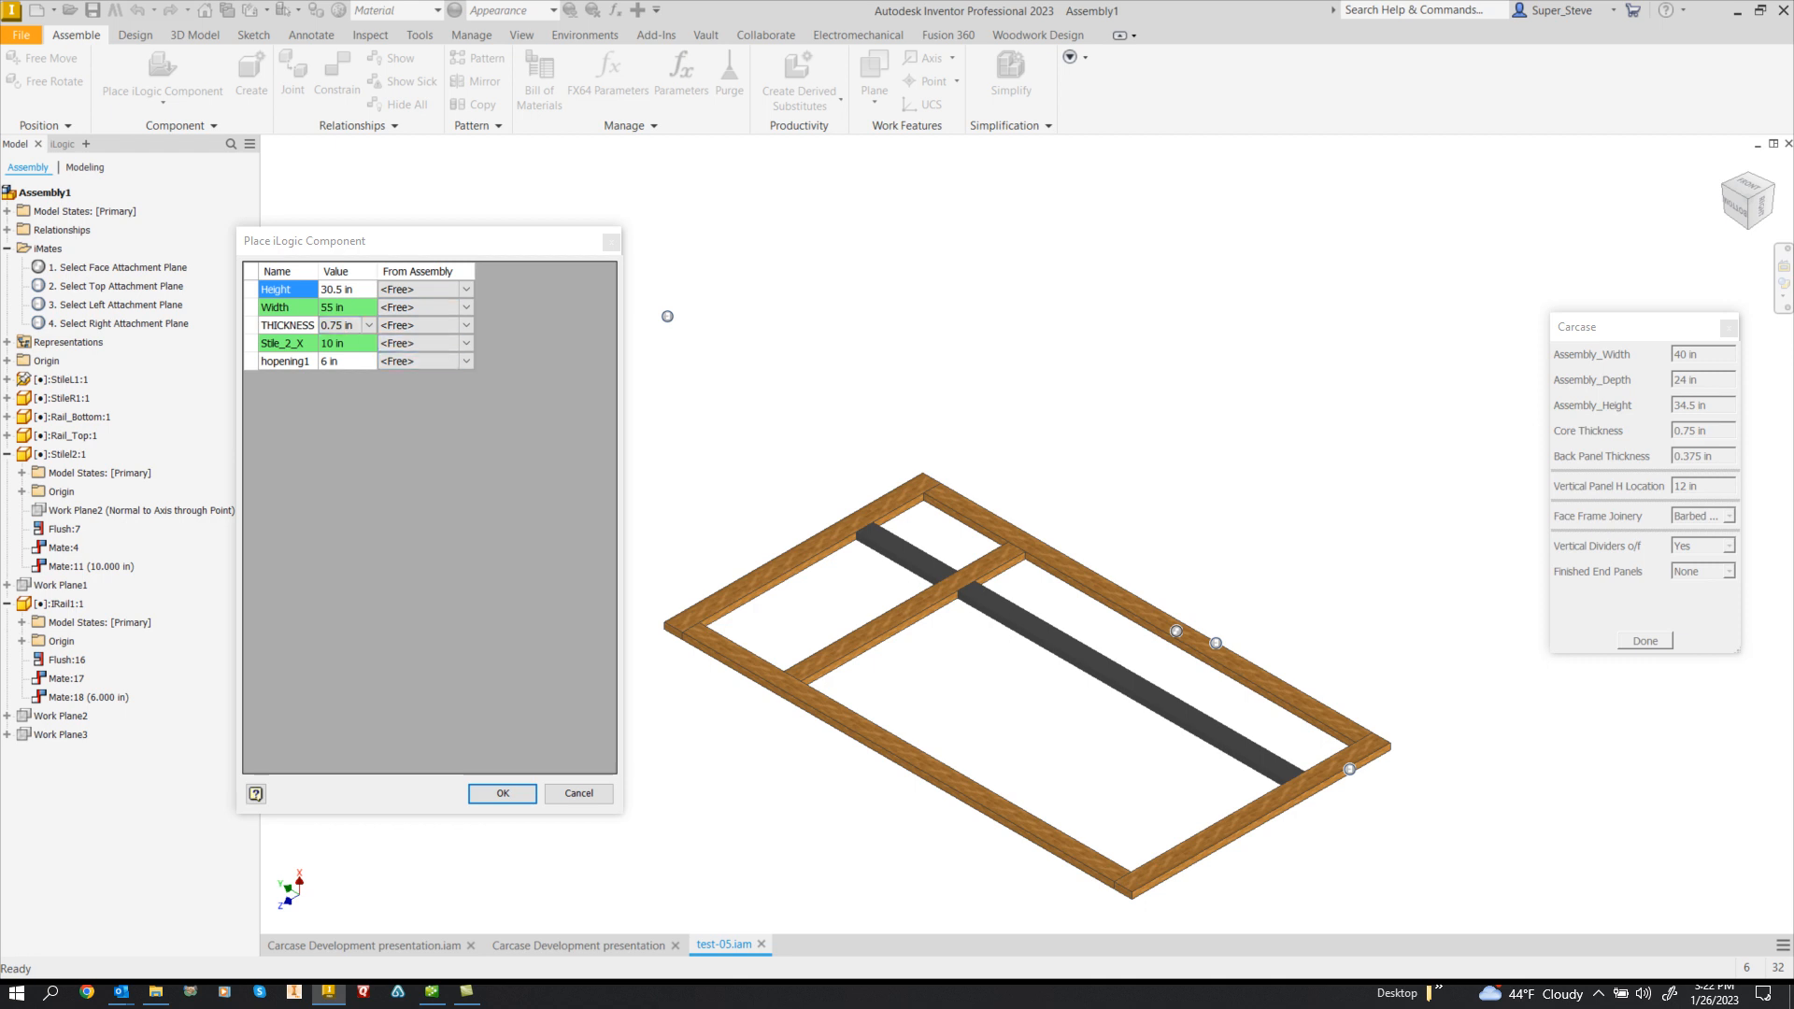
click(466, 307)
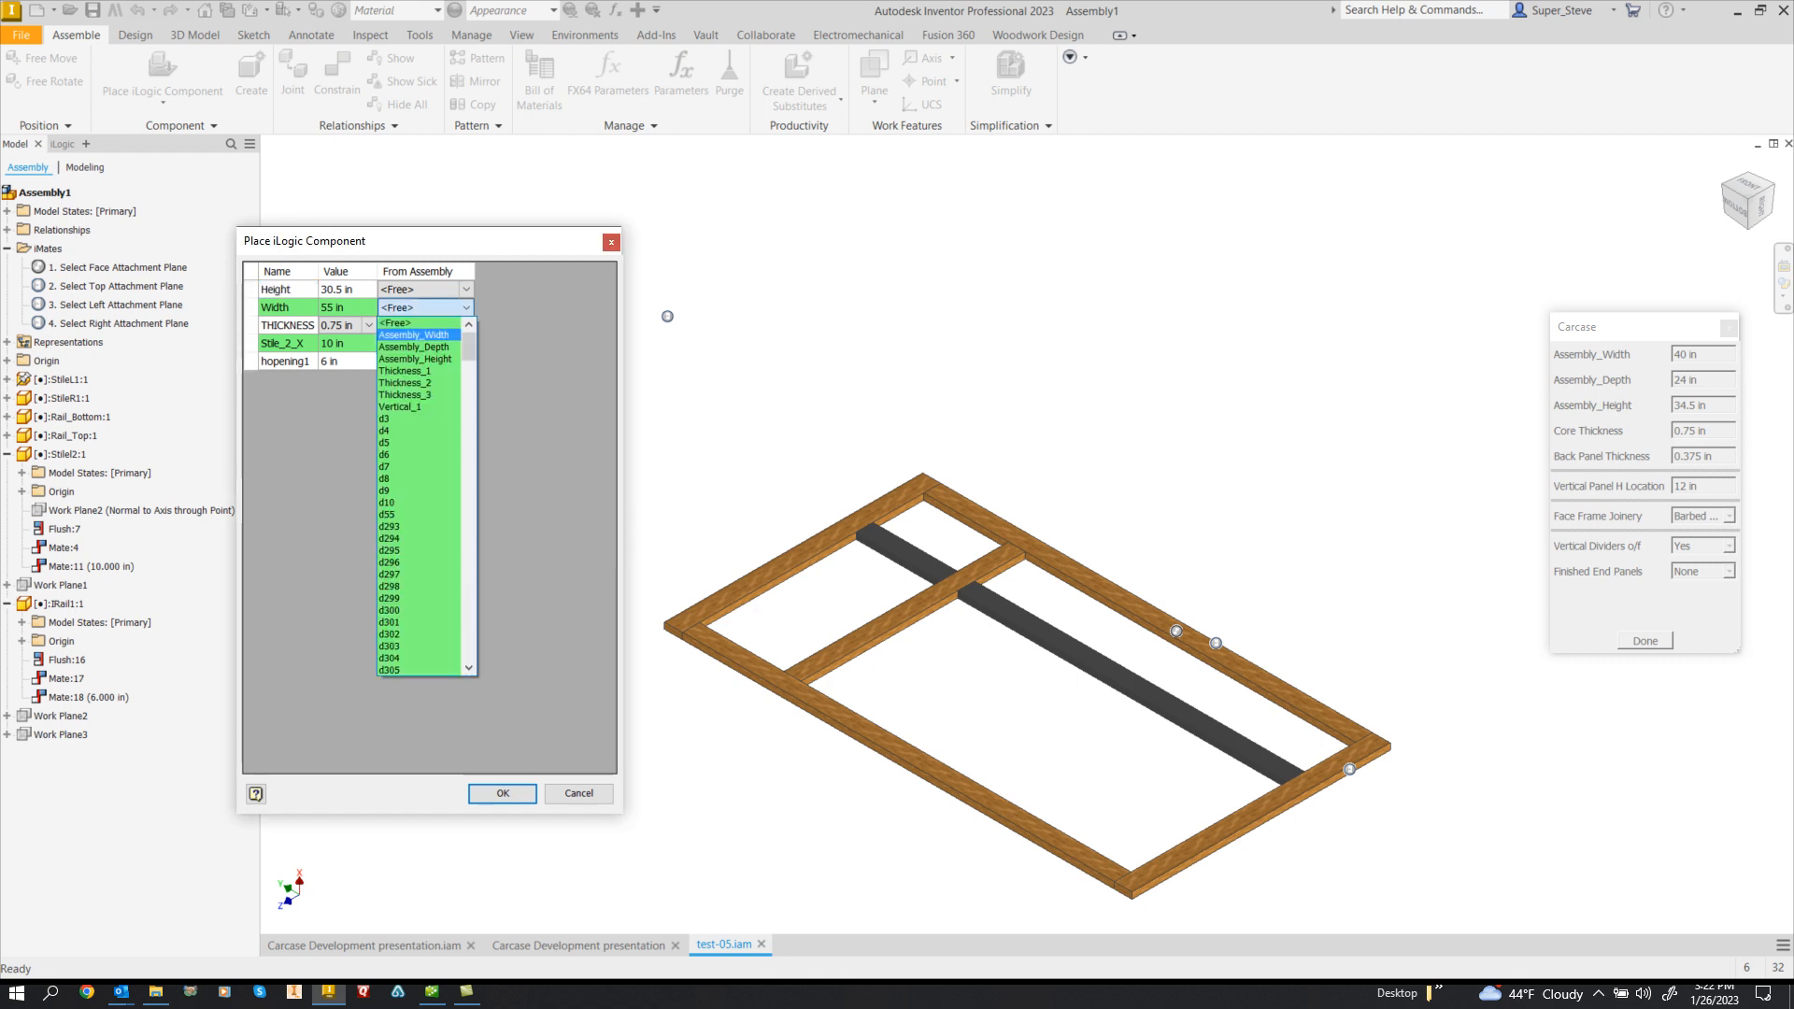
click(411, 334)
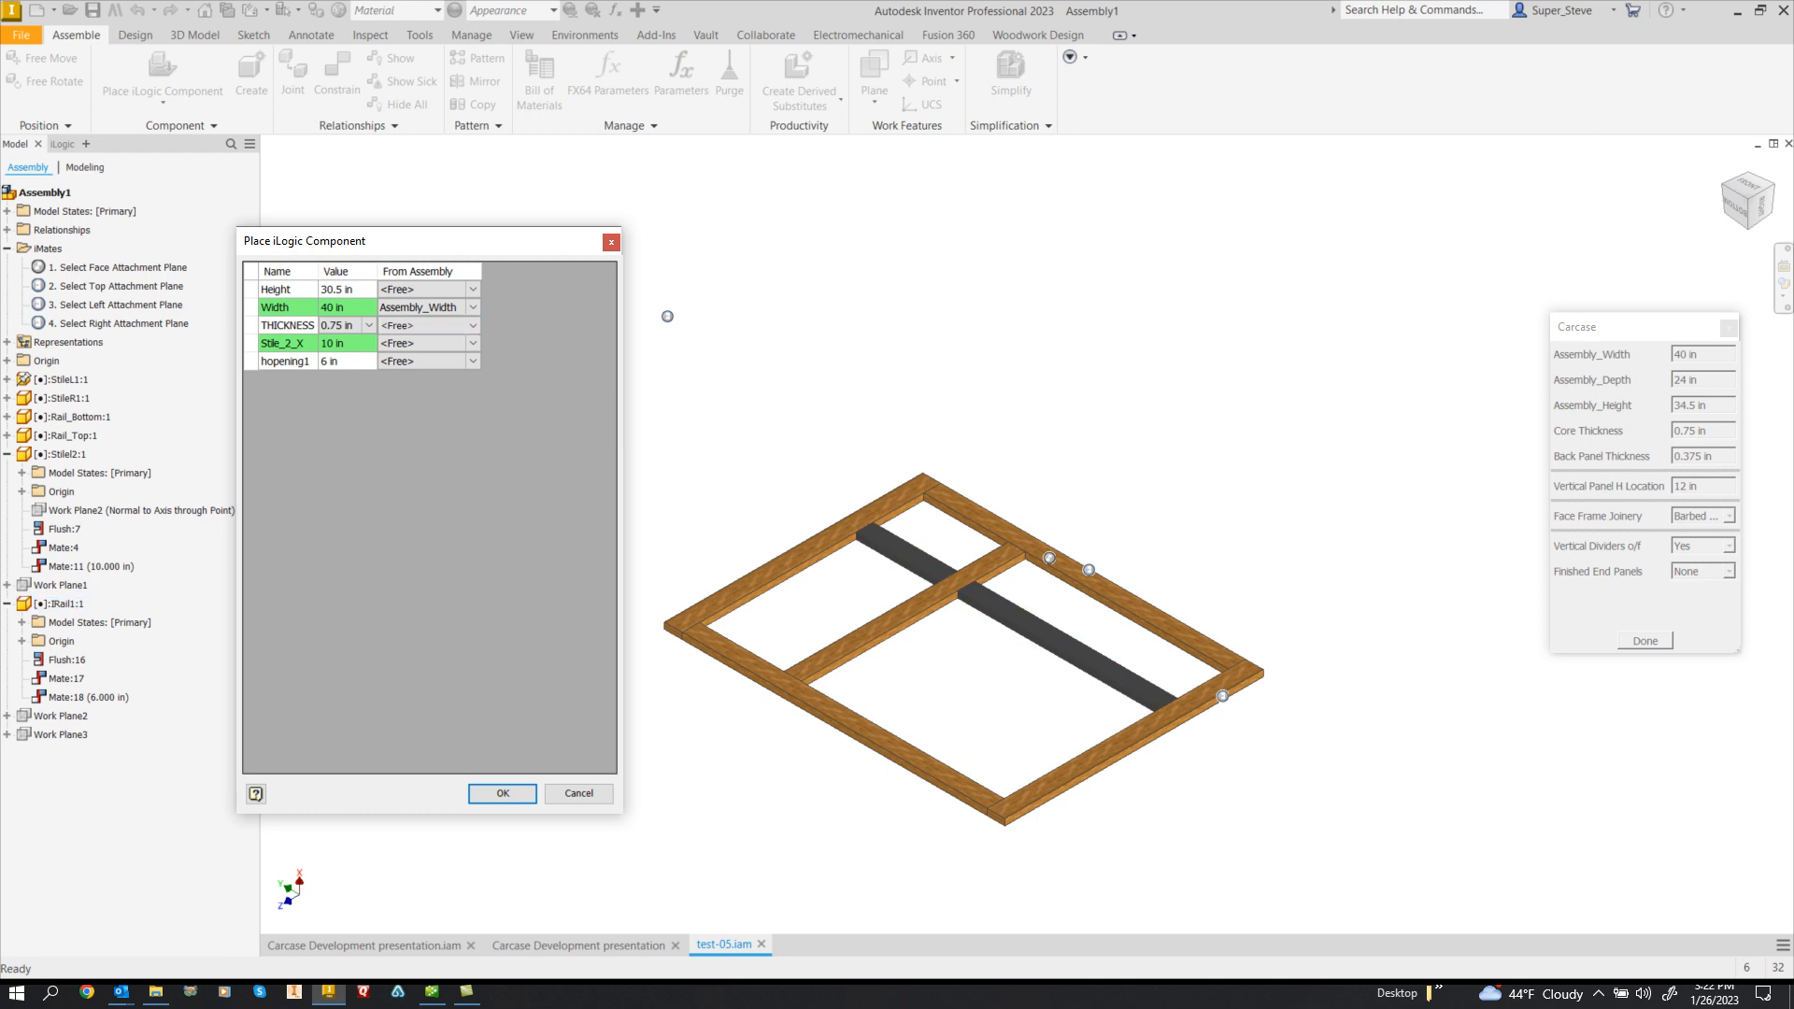
click(348, 361)
text(4)
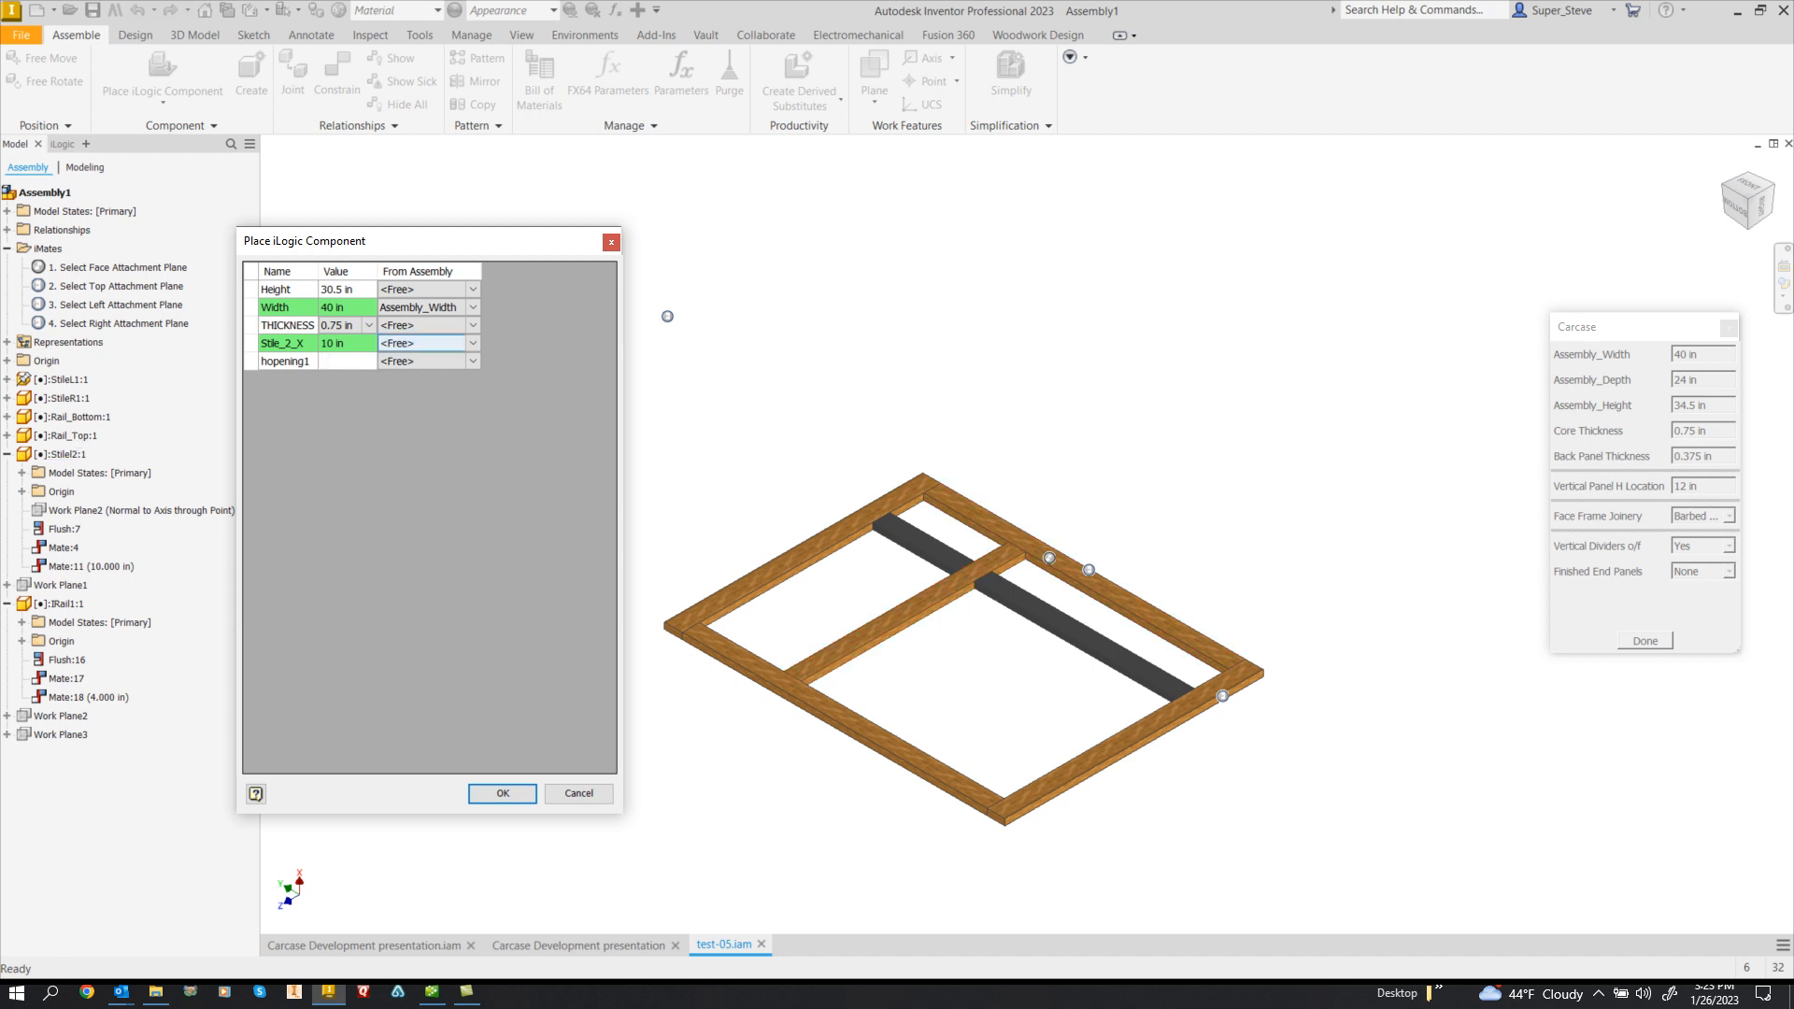
click(472, 344)
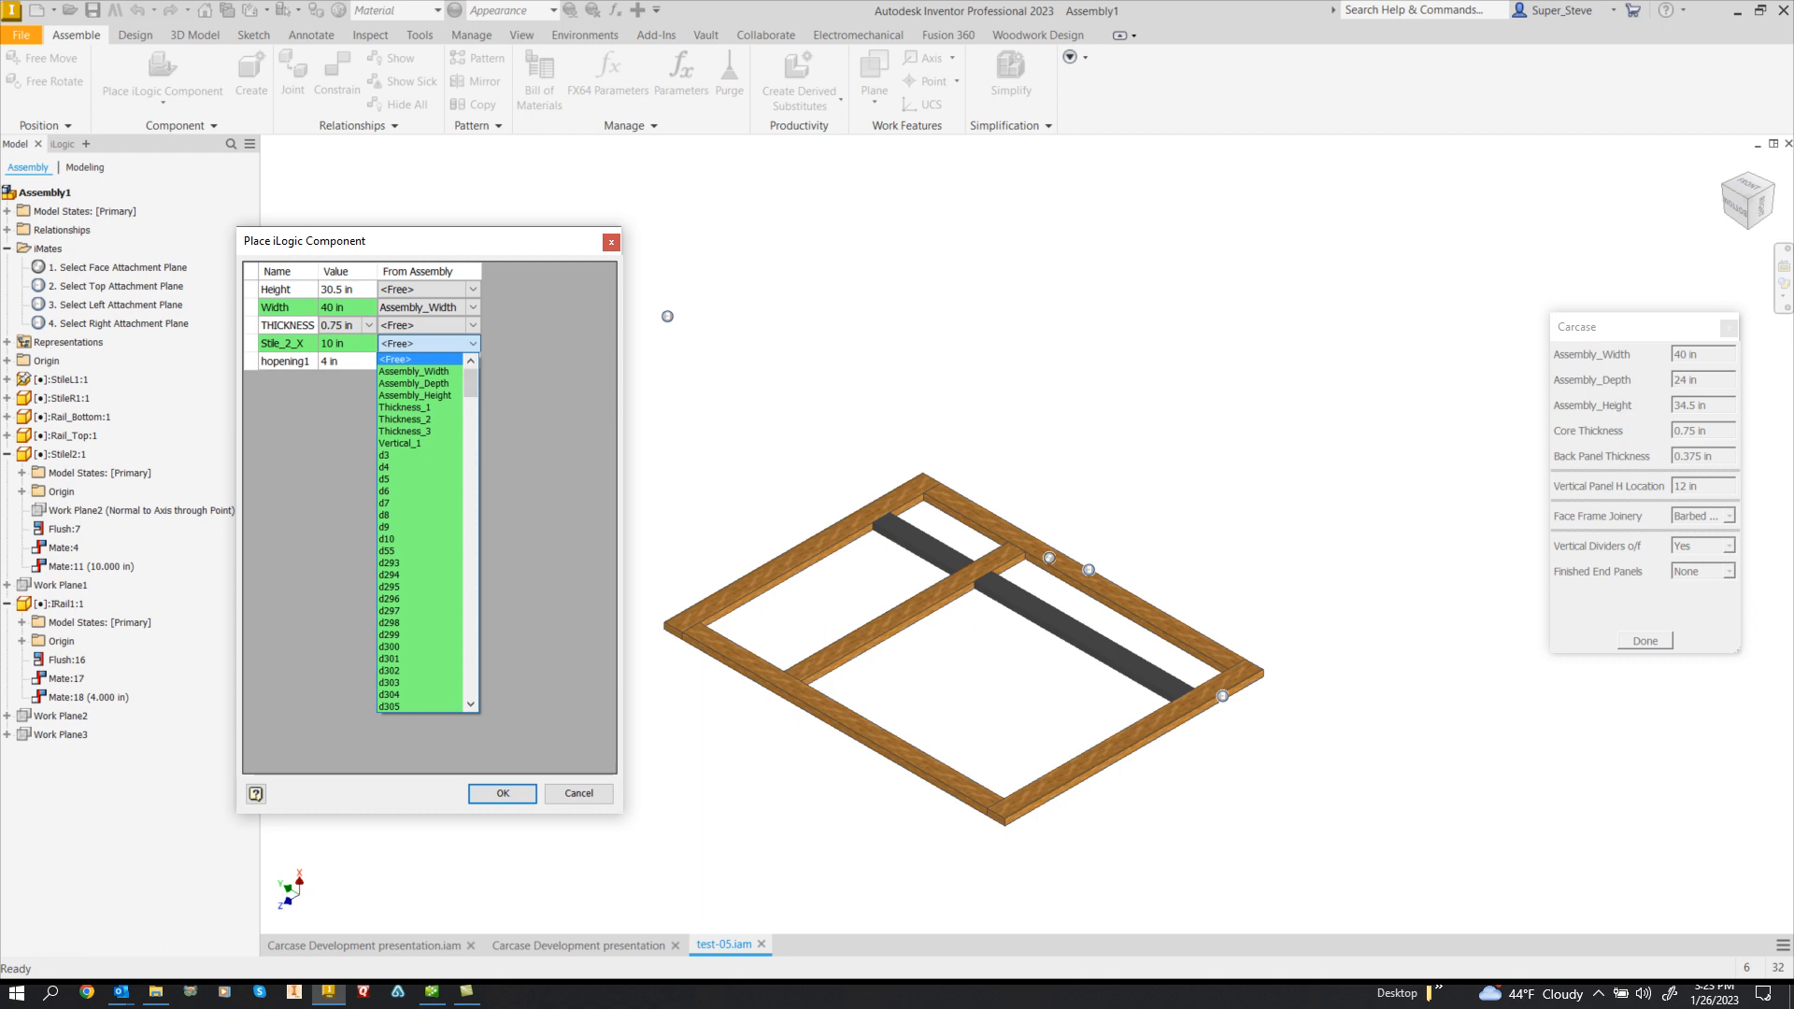
drag(471, 384, 471, 698)
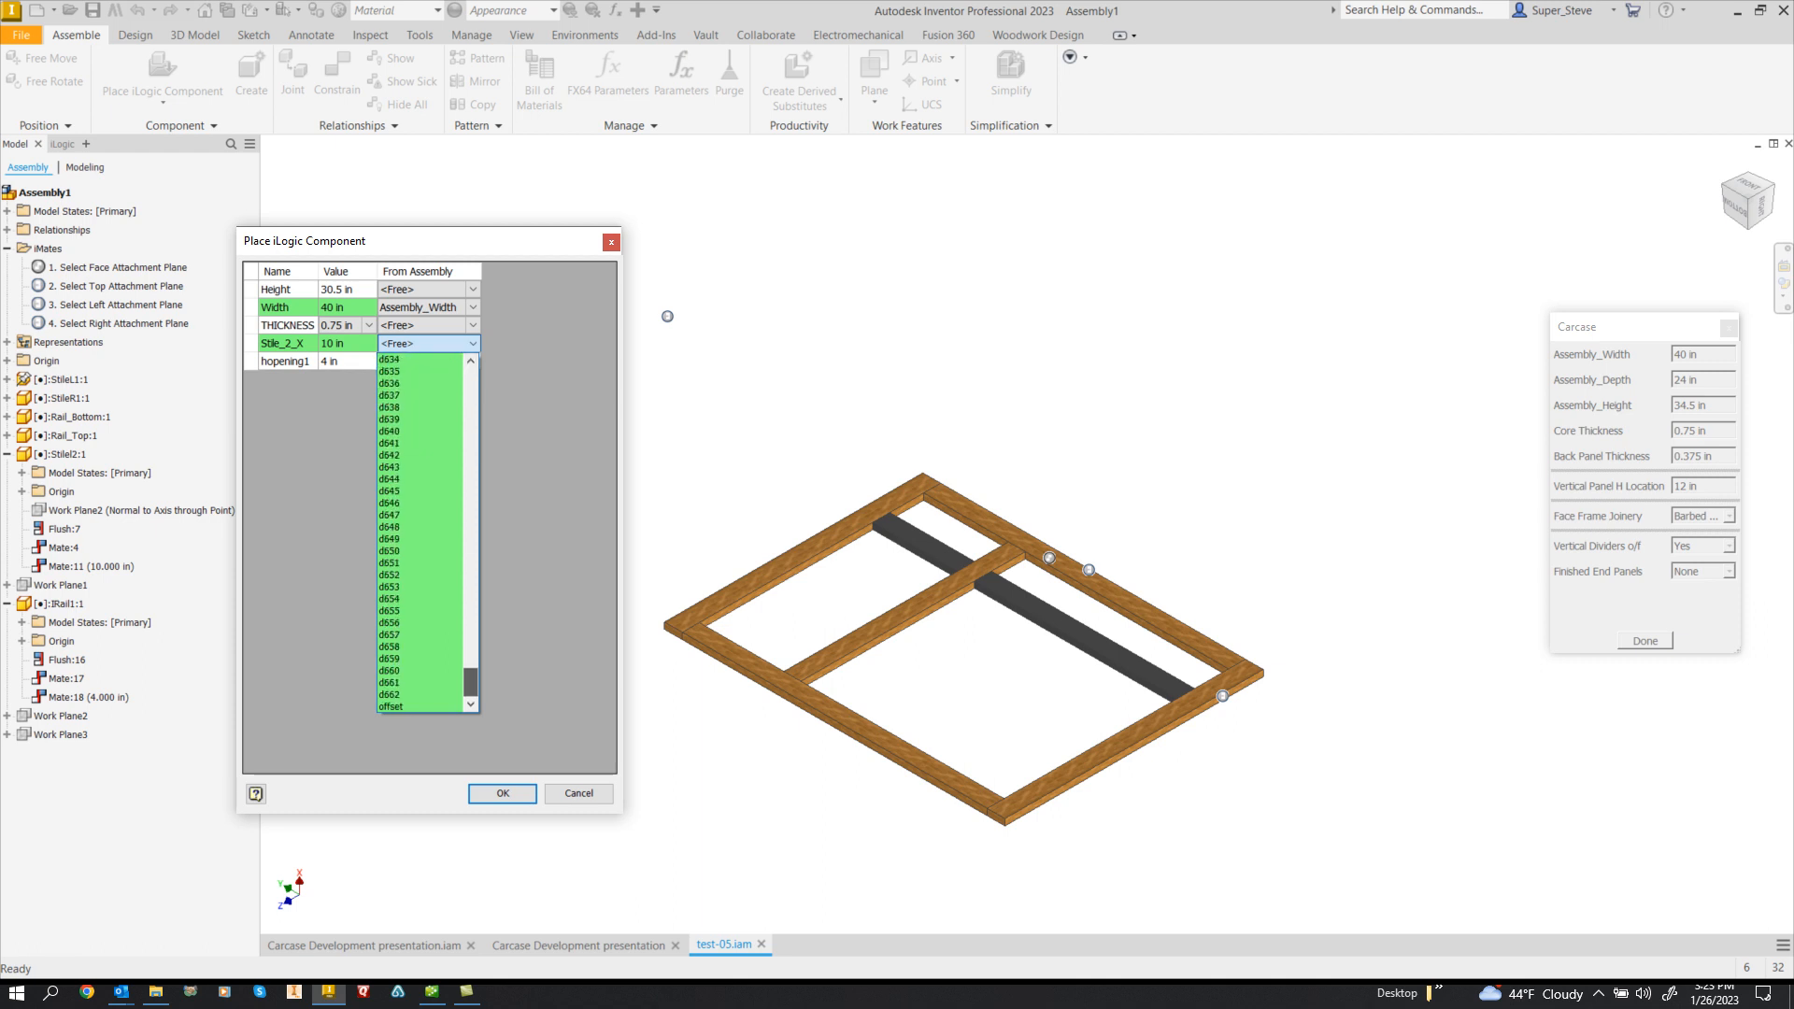
click(411, 706)
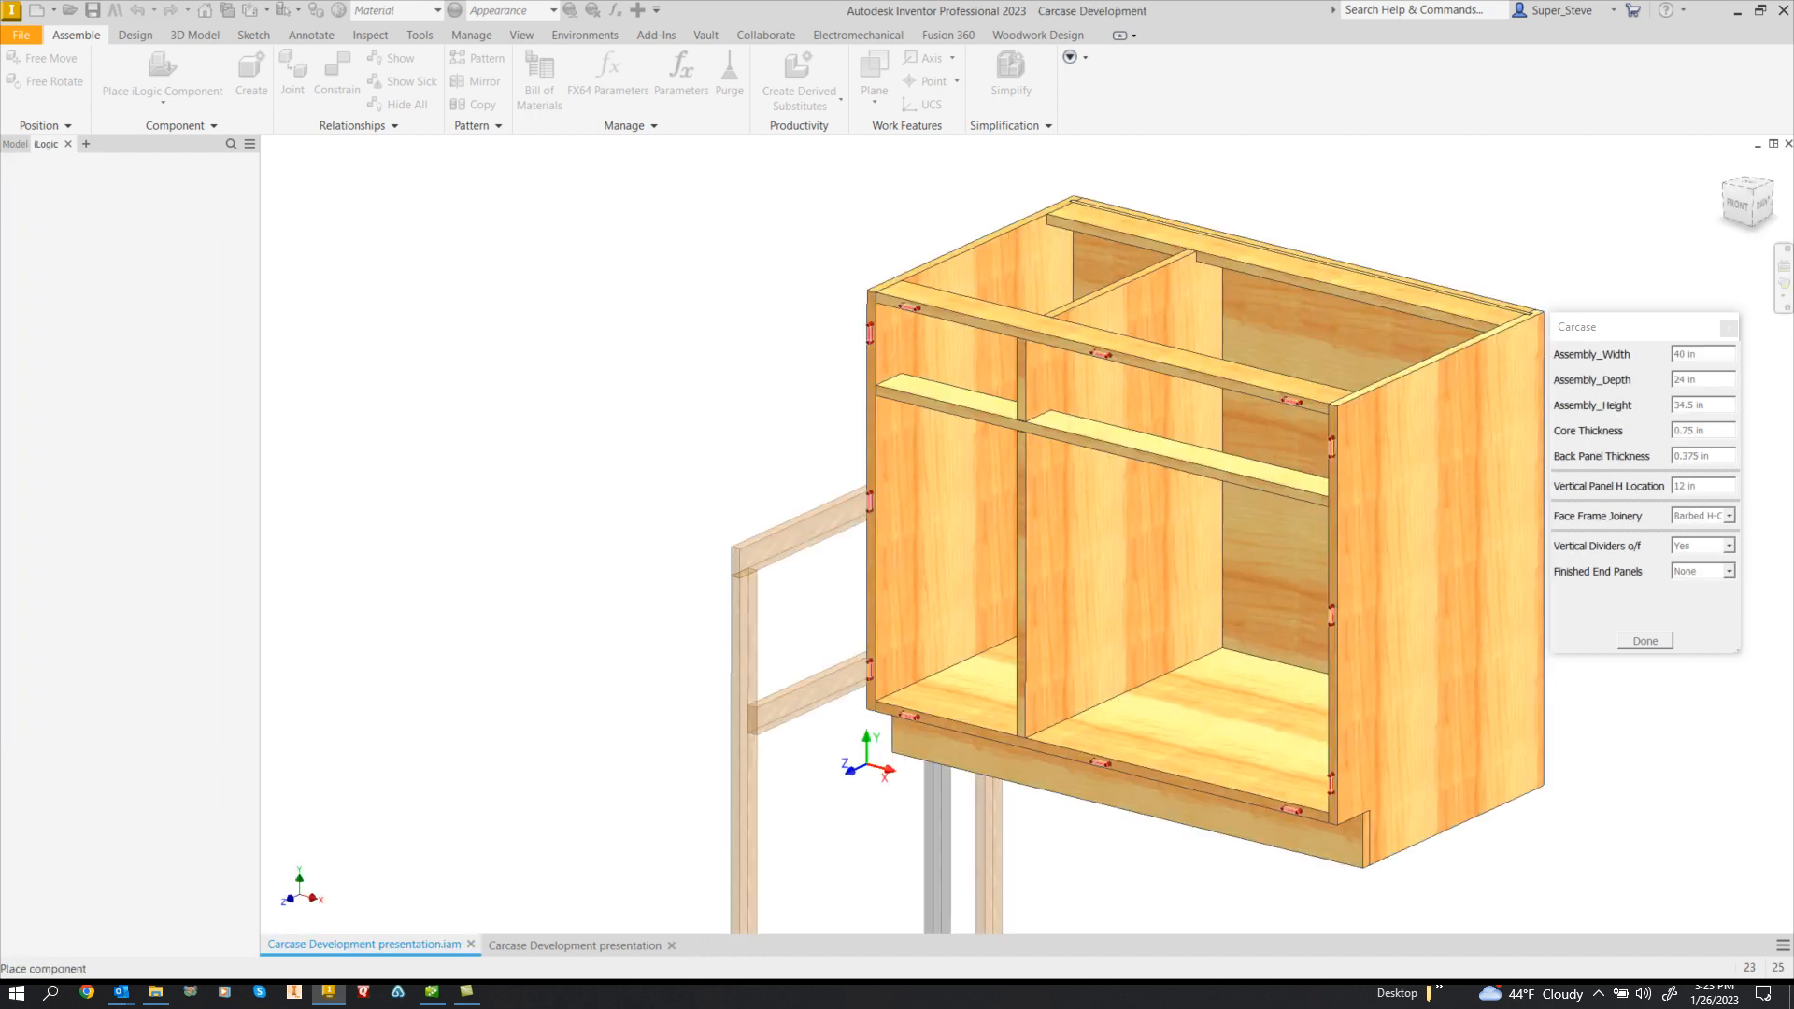
- Place one instance of the face frame beside the carcase and save the assembly with its modified parts
click(599, 535)
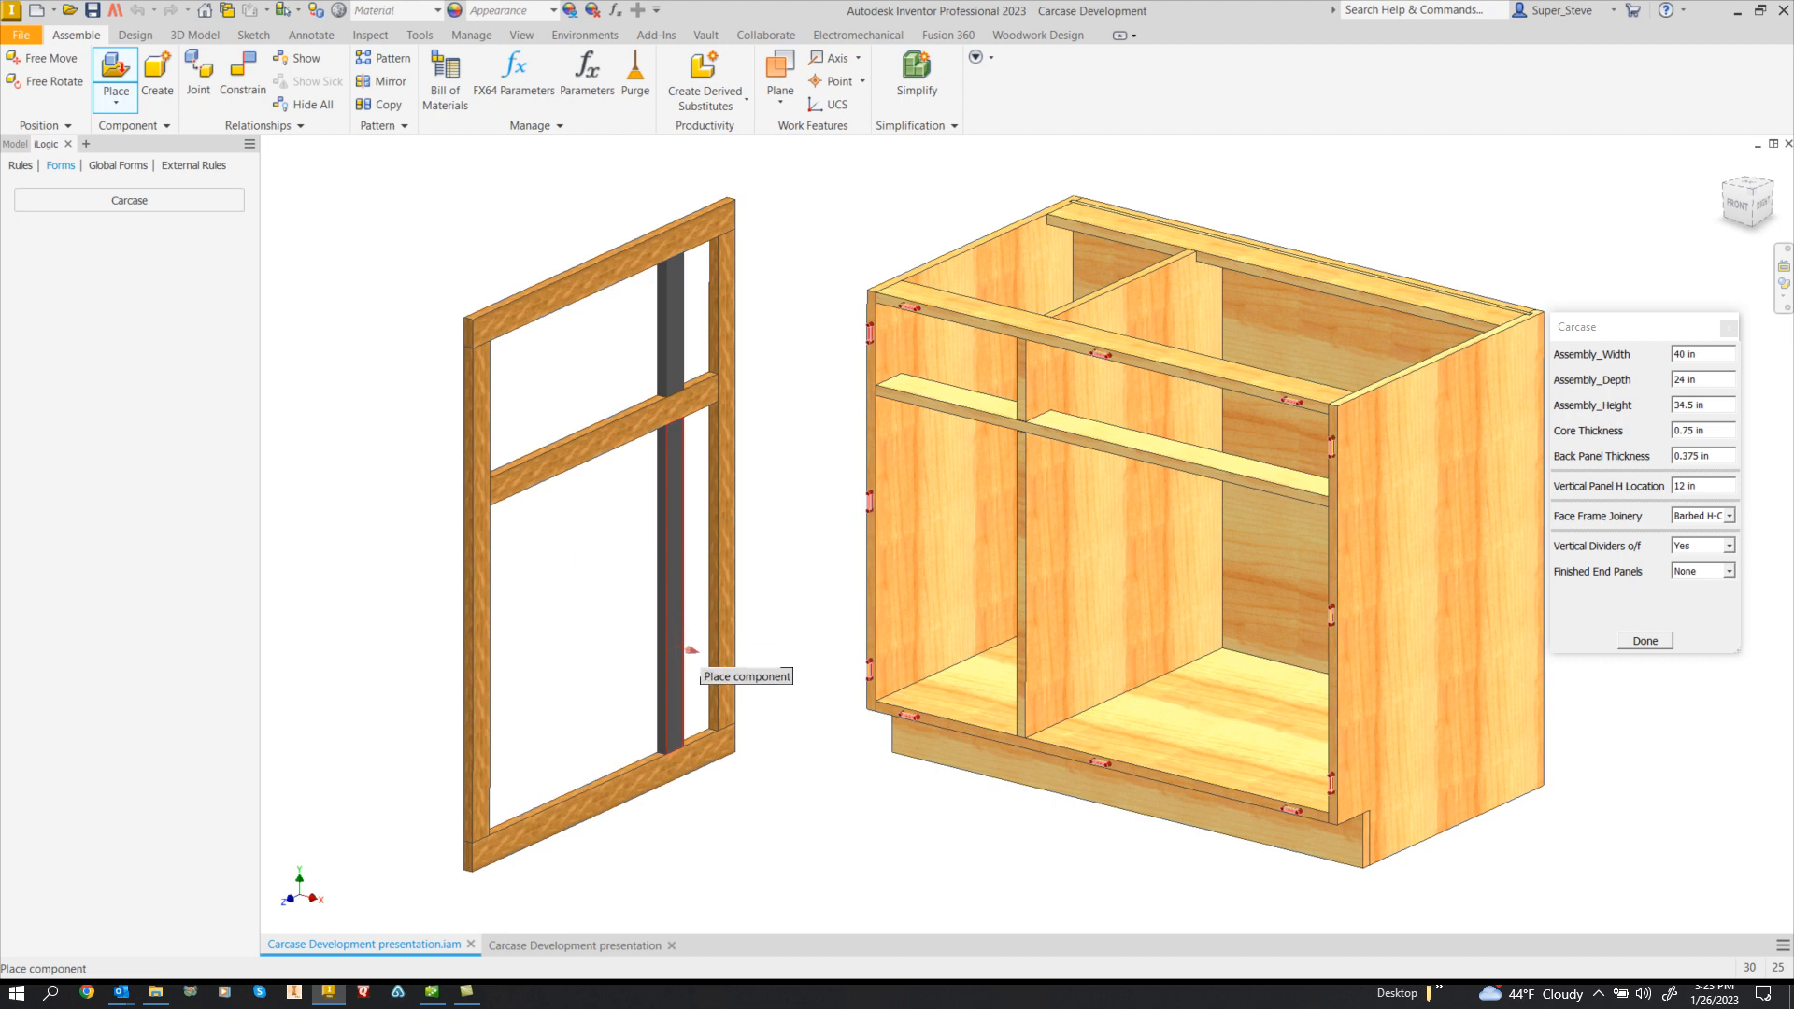
right_click(806, 607)
click(855, 603)
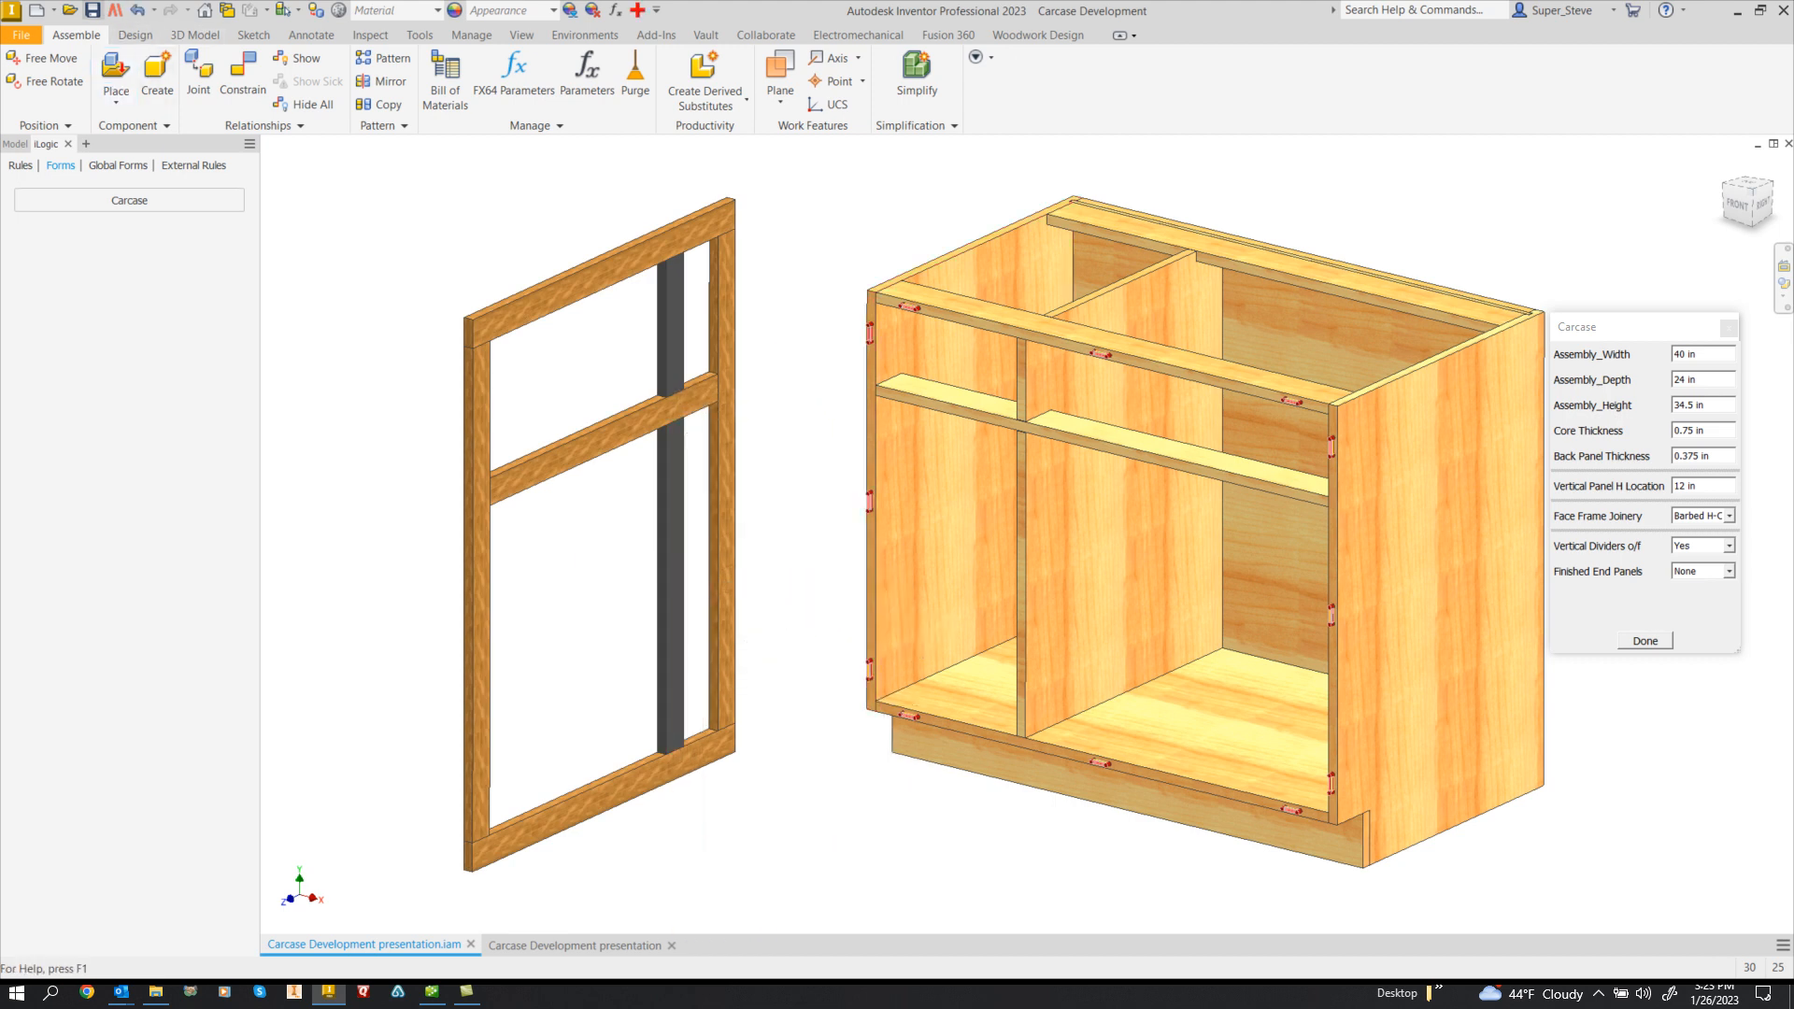
key(ctrl+s)
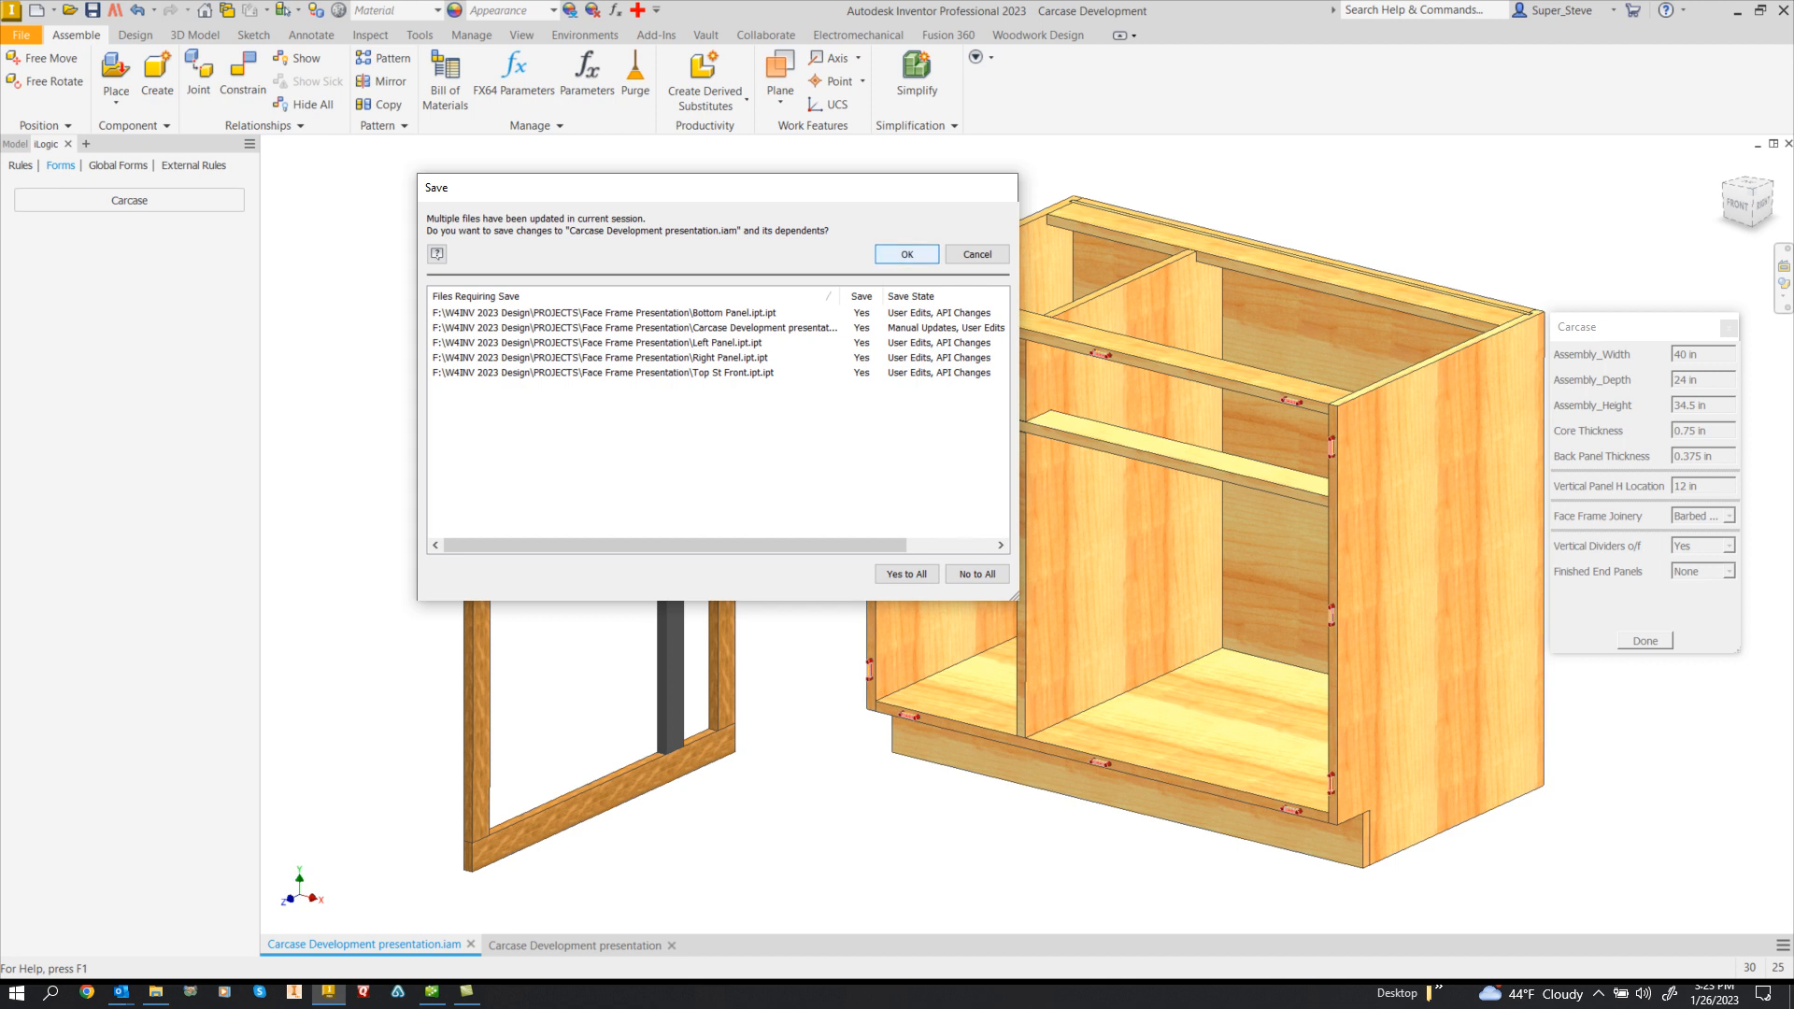
key(Return)
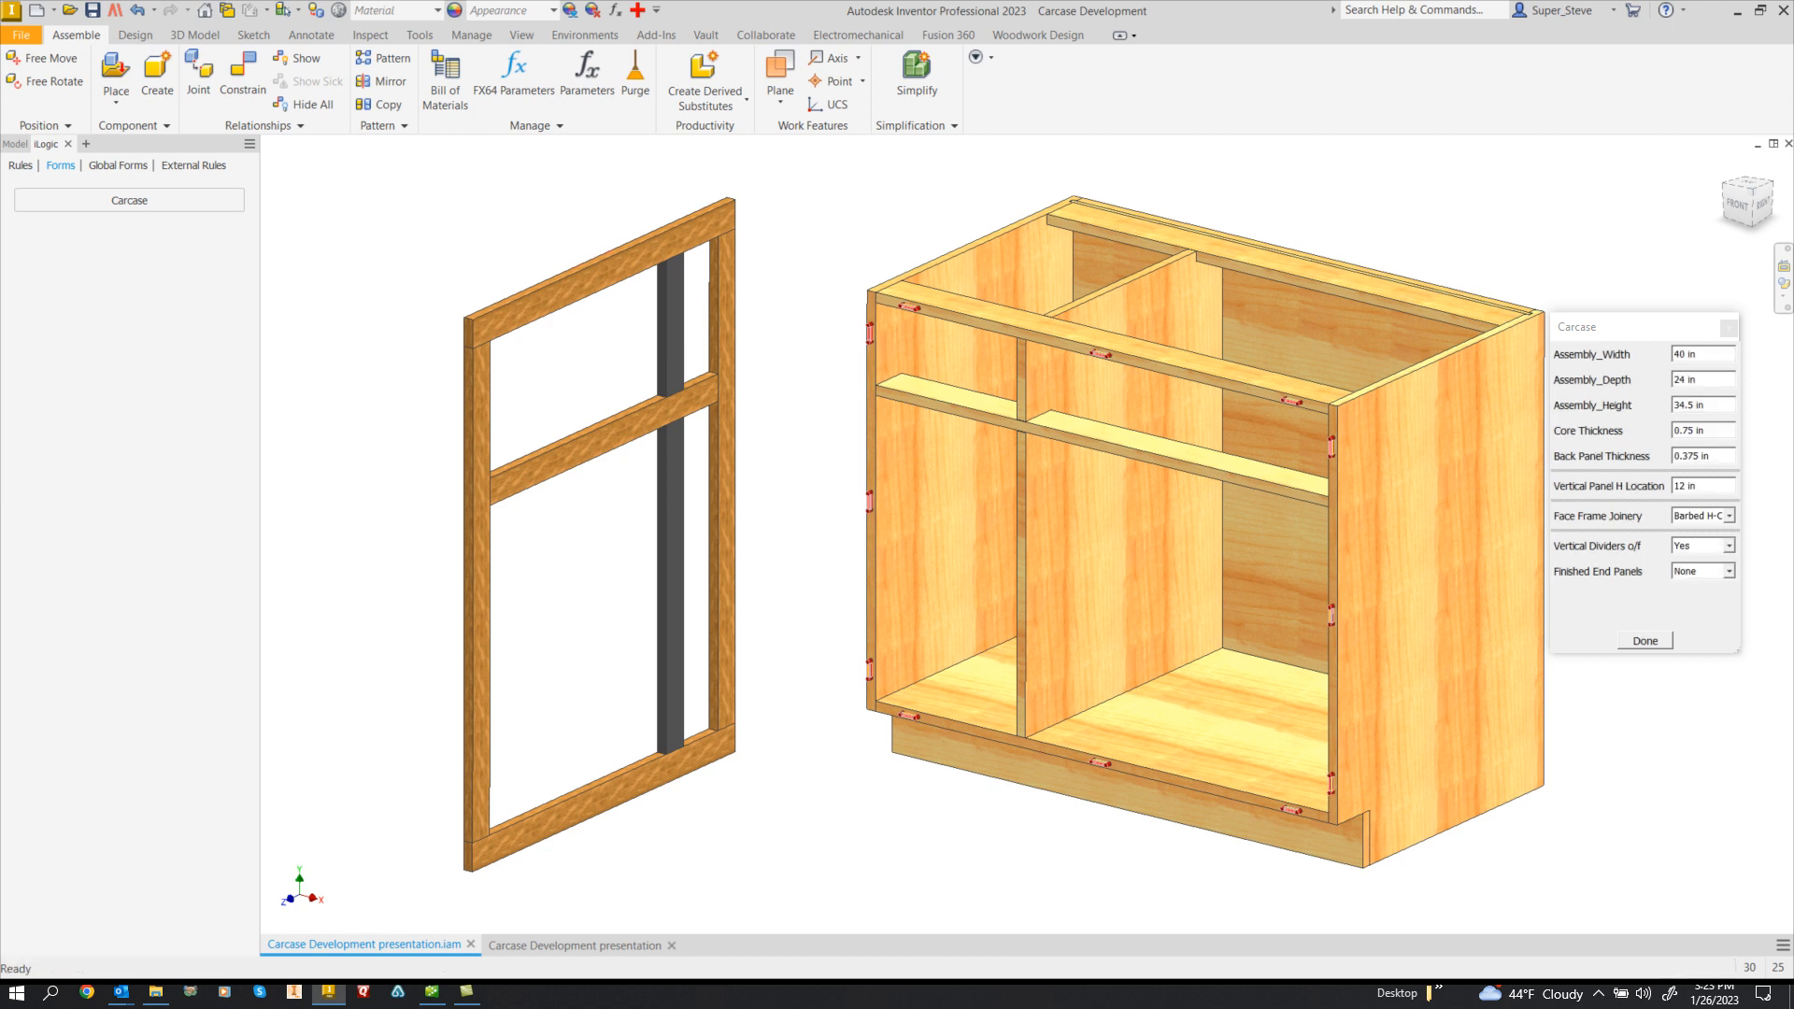
- Open the Woodwork for Inventor BOM and examine the stiles and rails of the test-05 face frame
click(1039, 35)
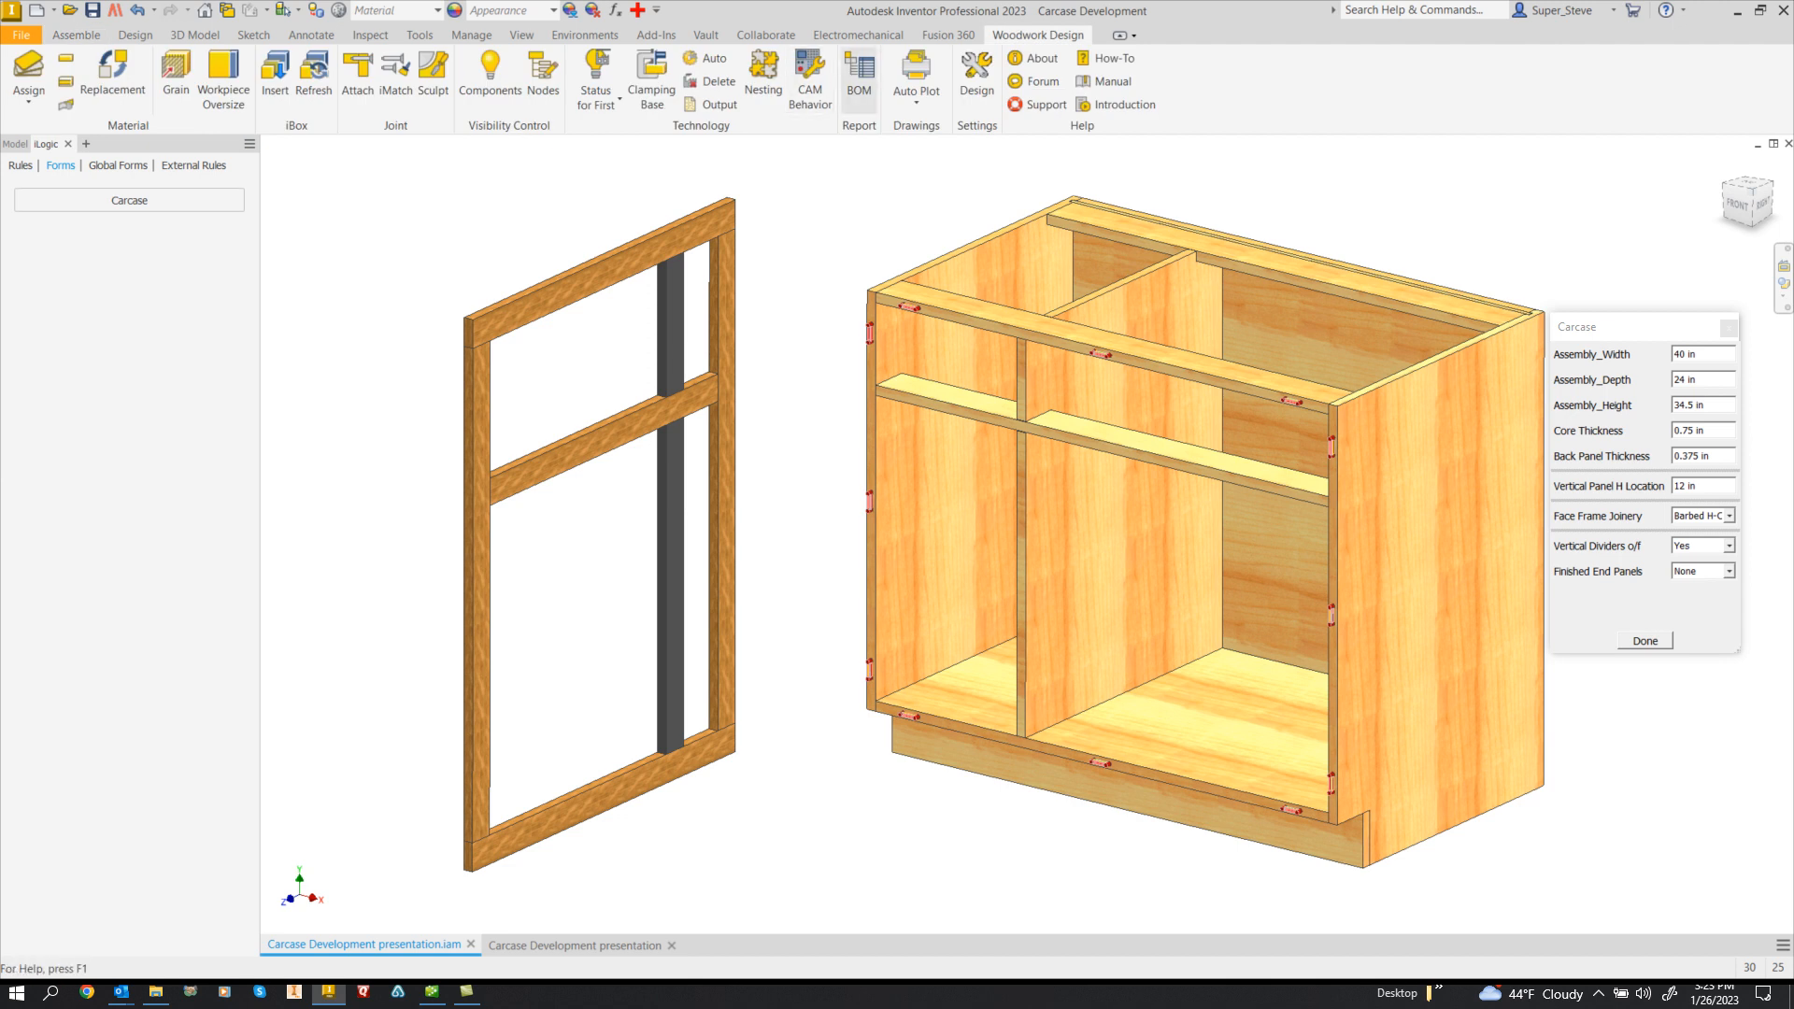
click(859, 75)
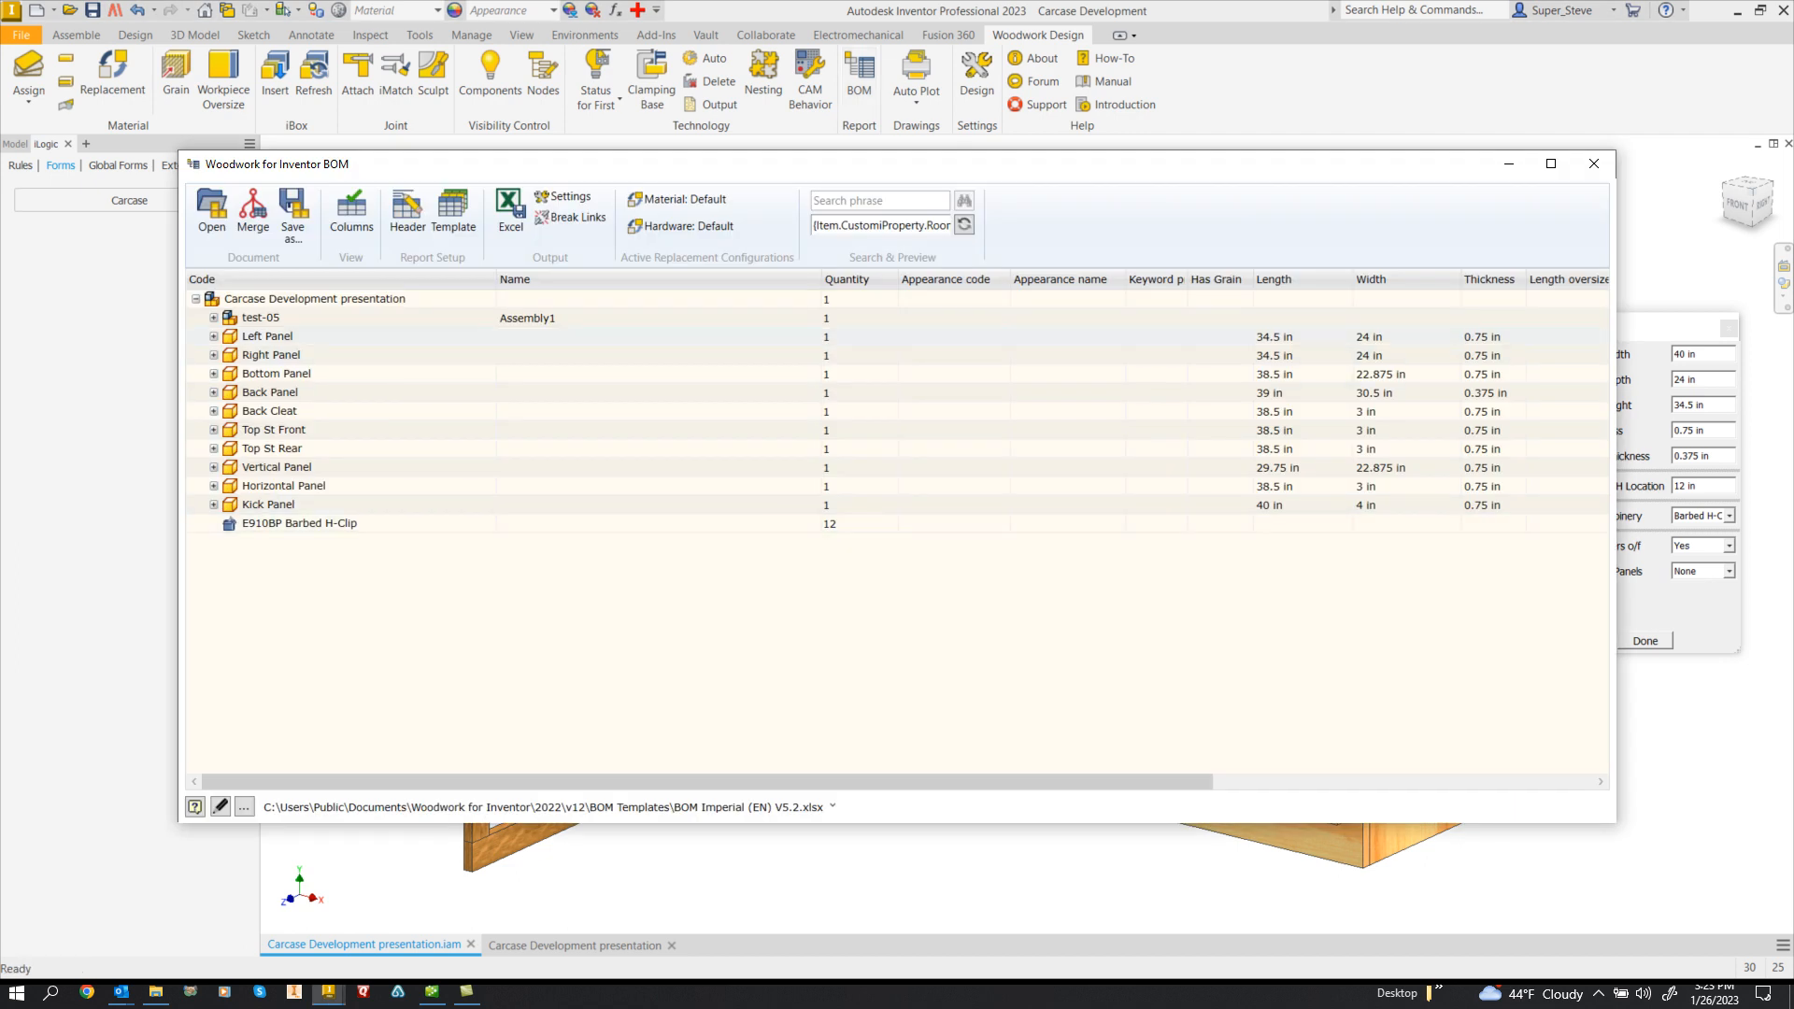
click(214, 318)
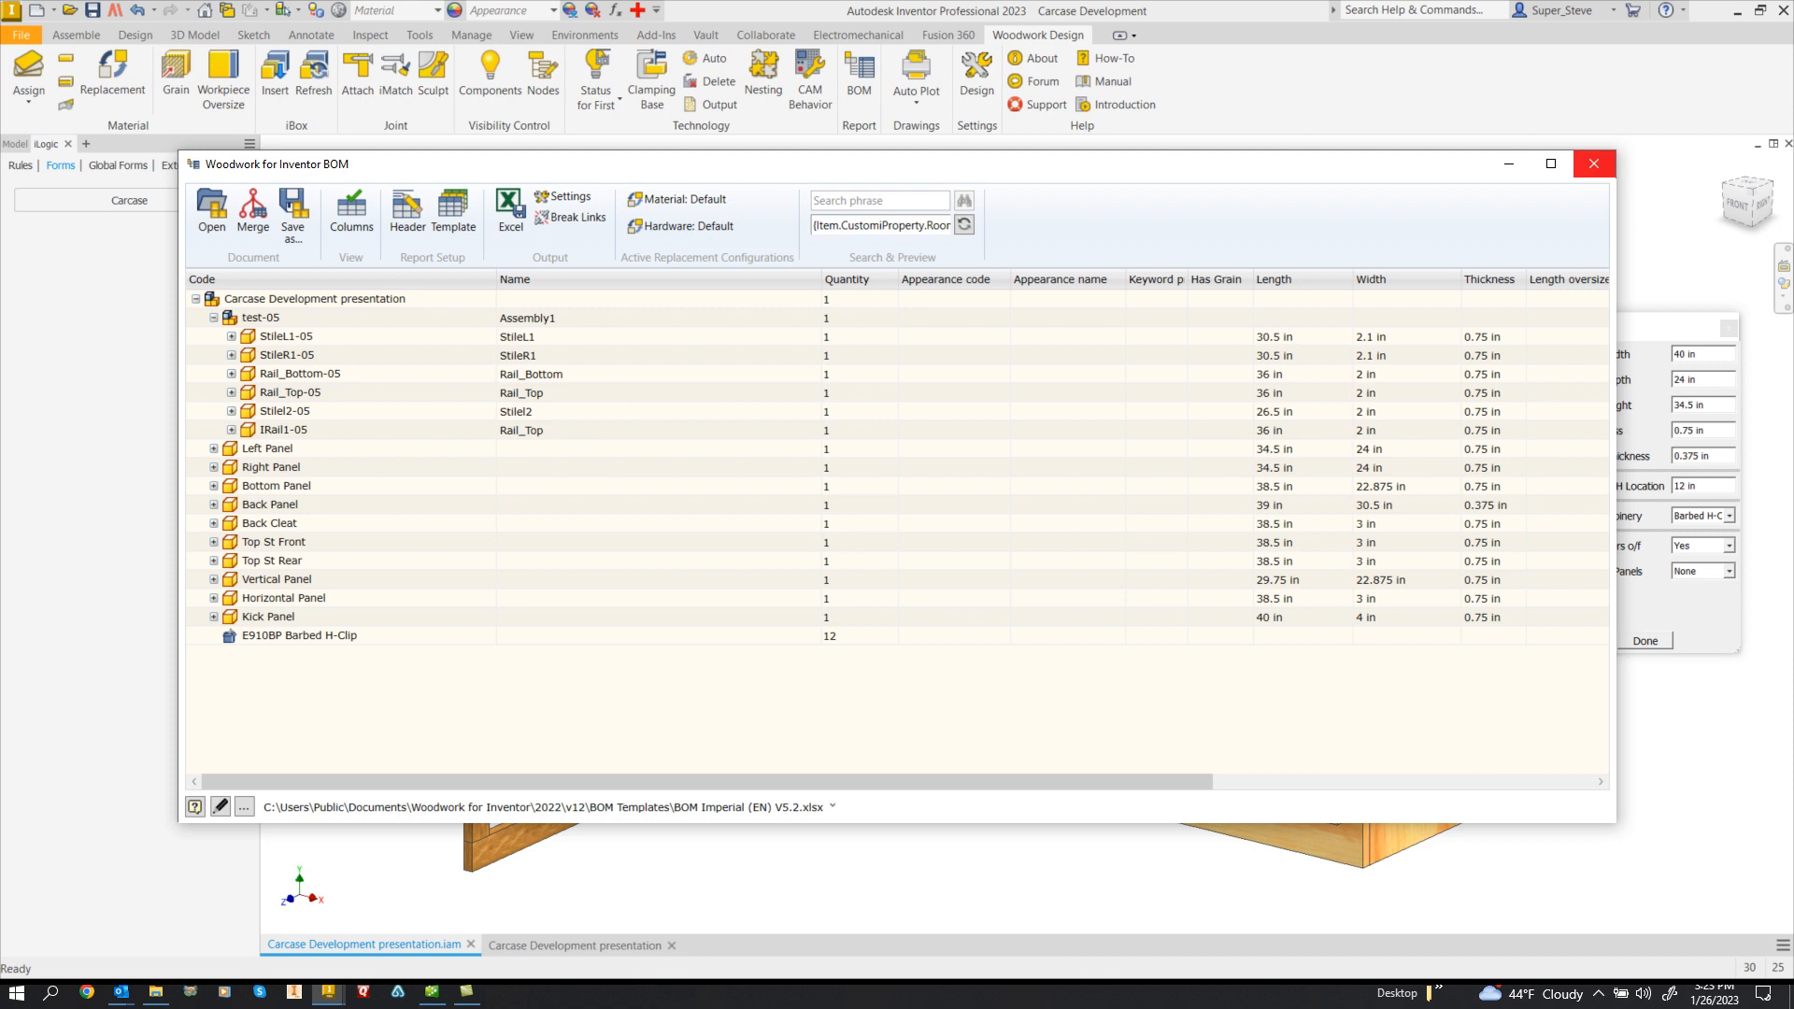
click(1594, 164)
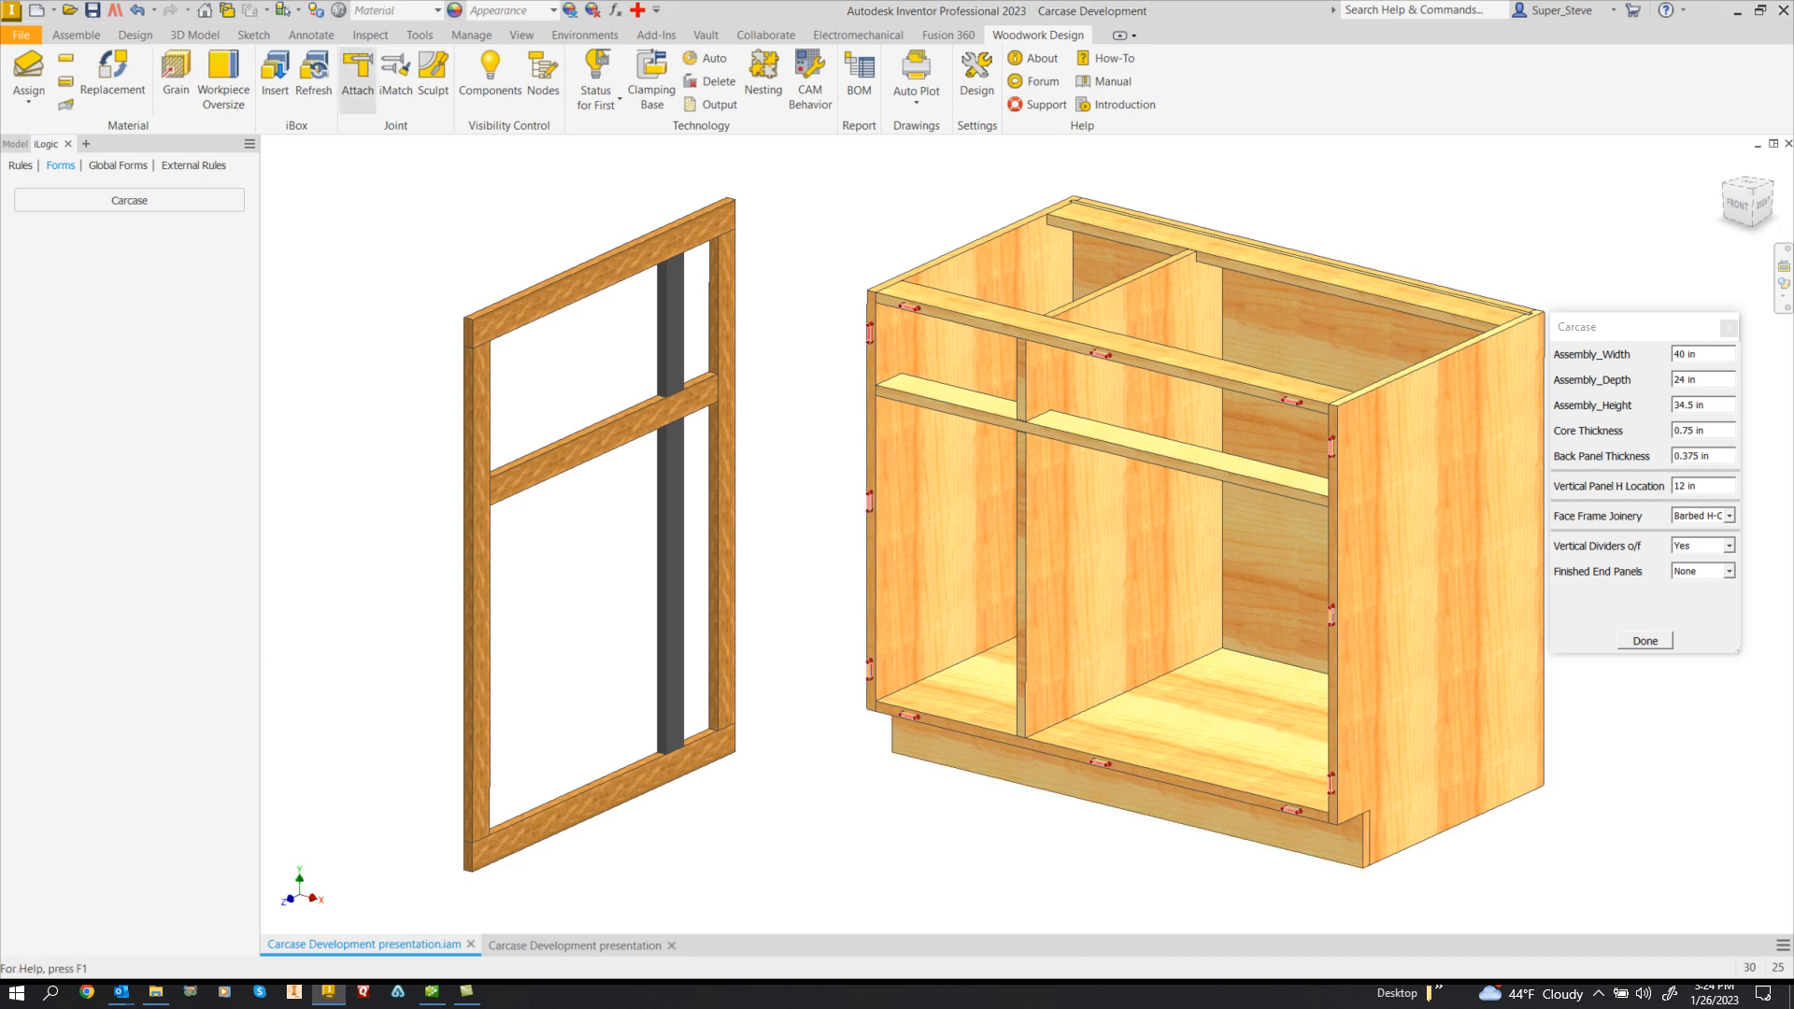
- Attach the face frame's face attachment plane to the front edge of the carcase's top front stretcher
click(357, 82)
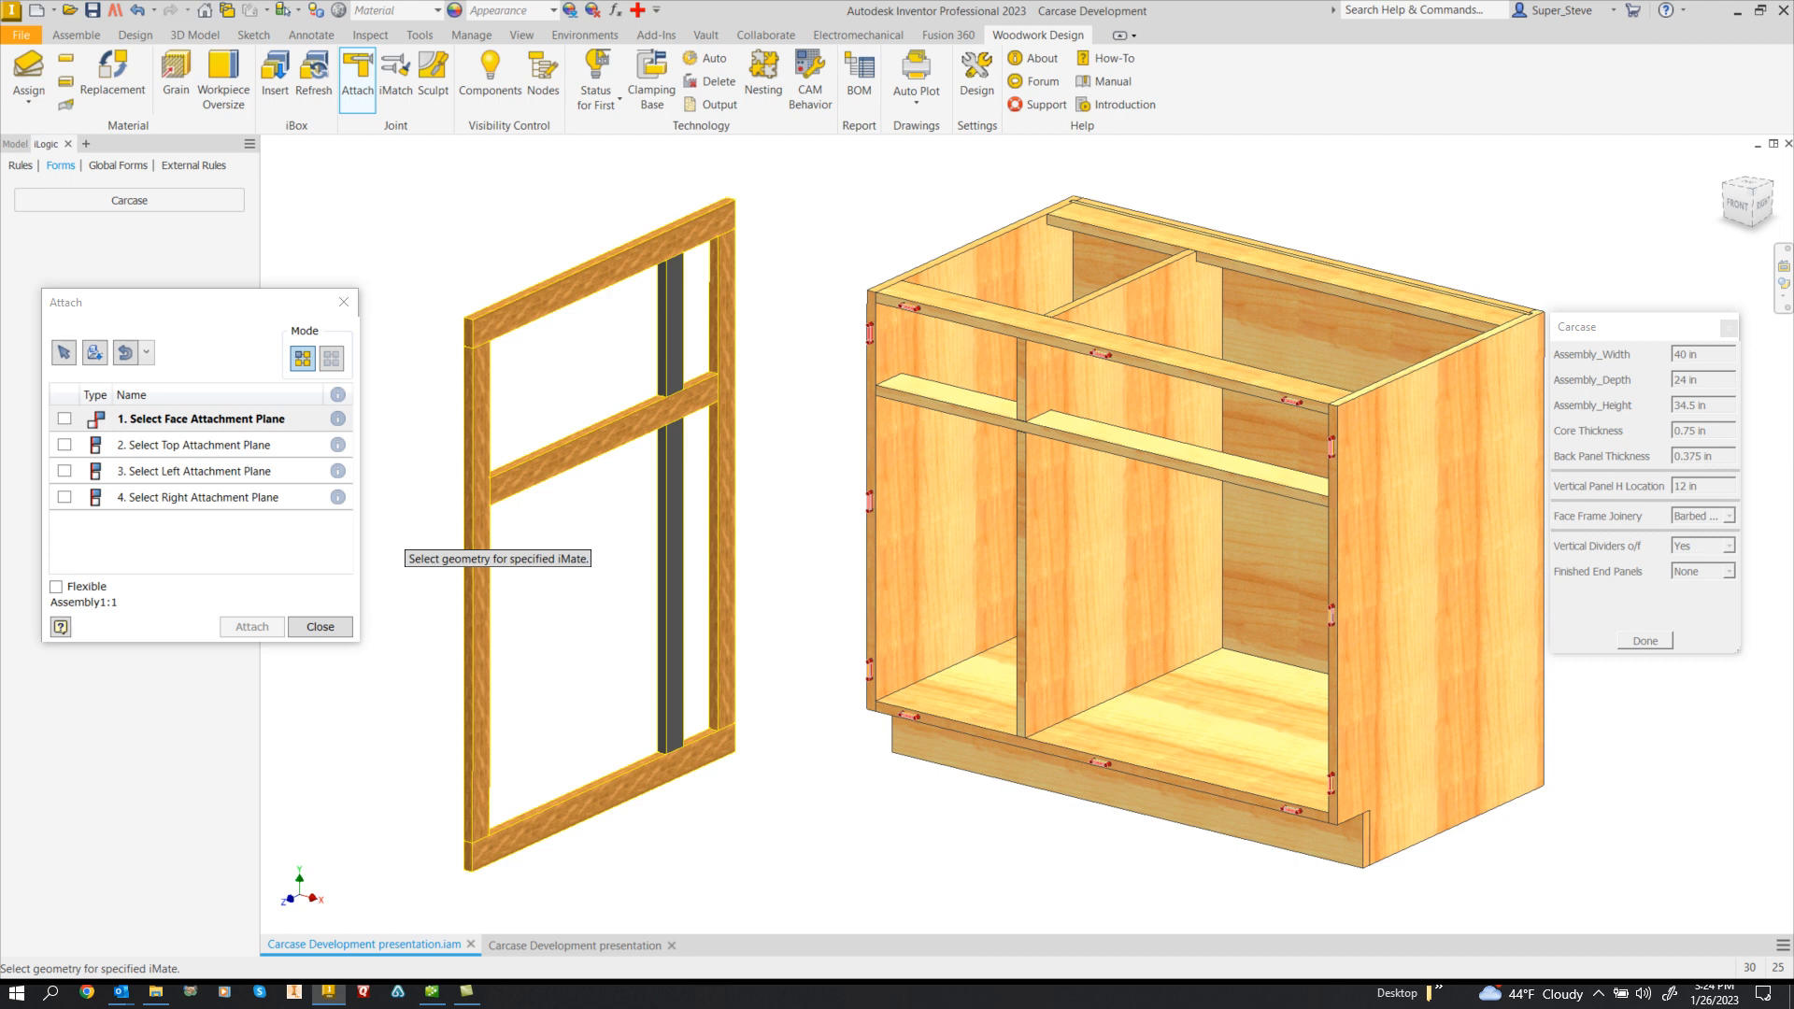
click(217, 419)
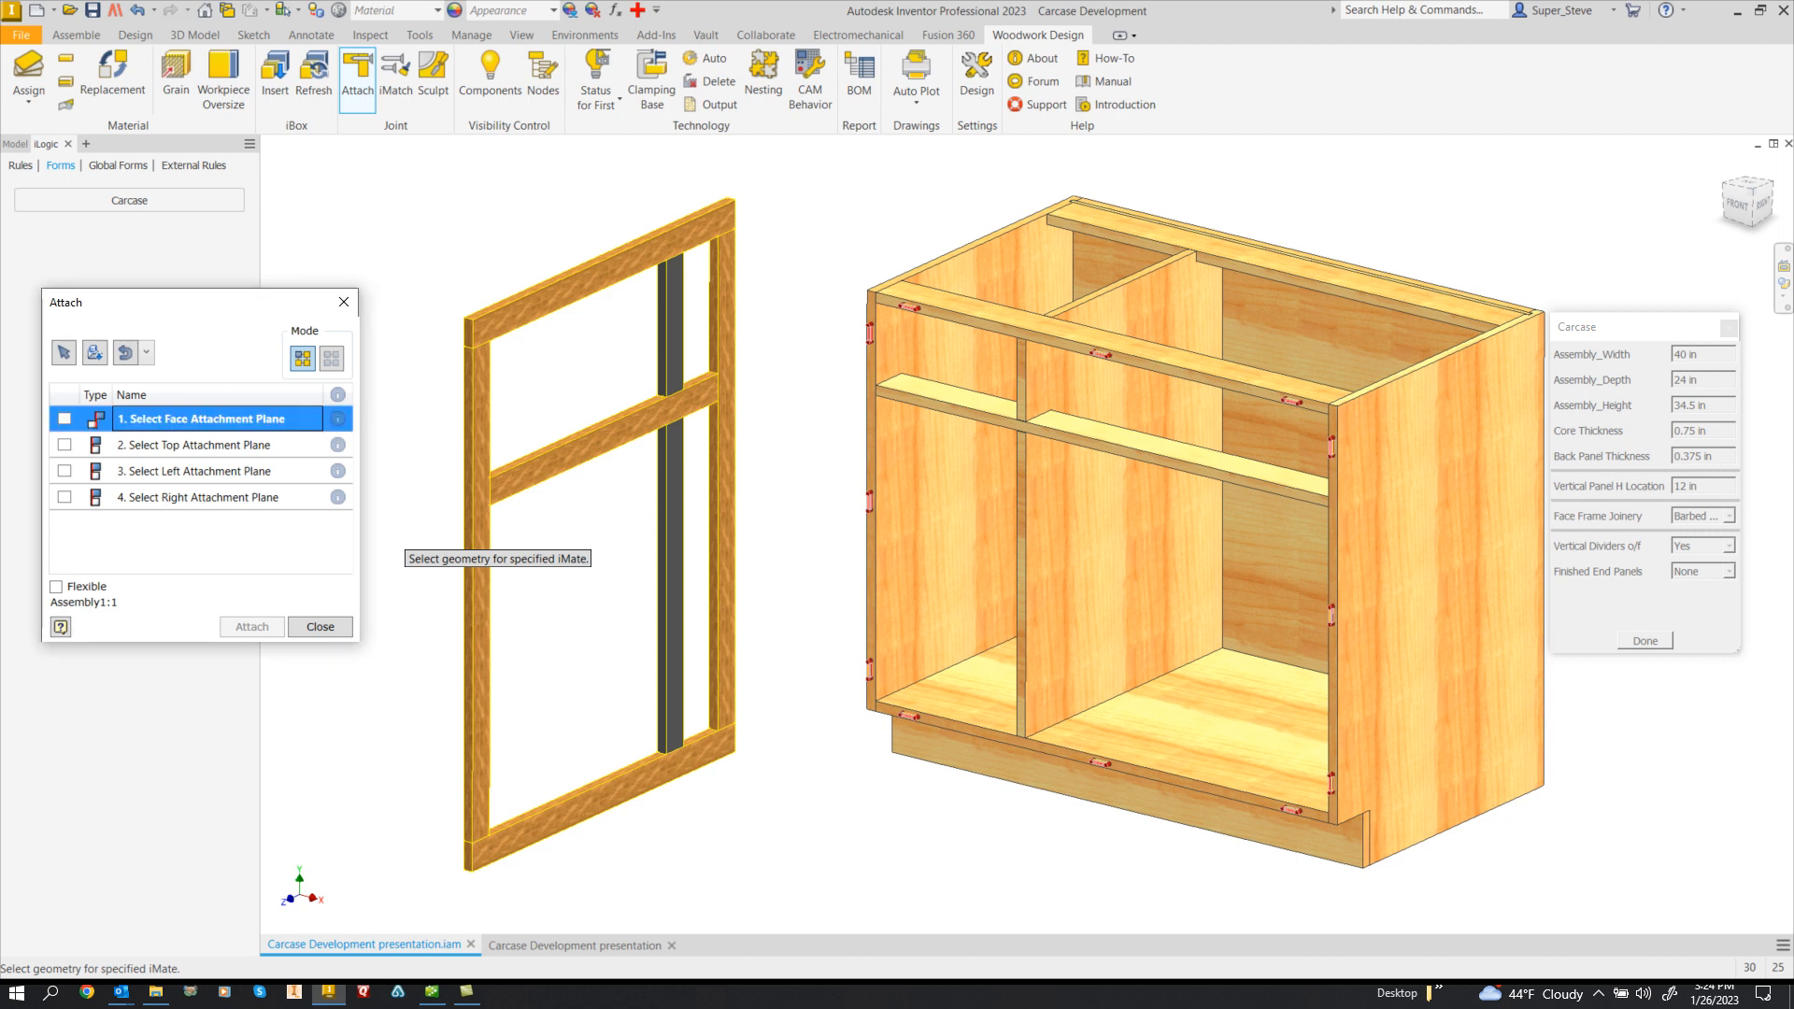
scroll(979, 284, up, 5)
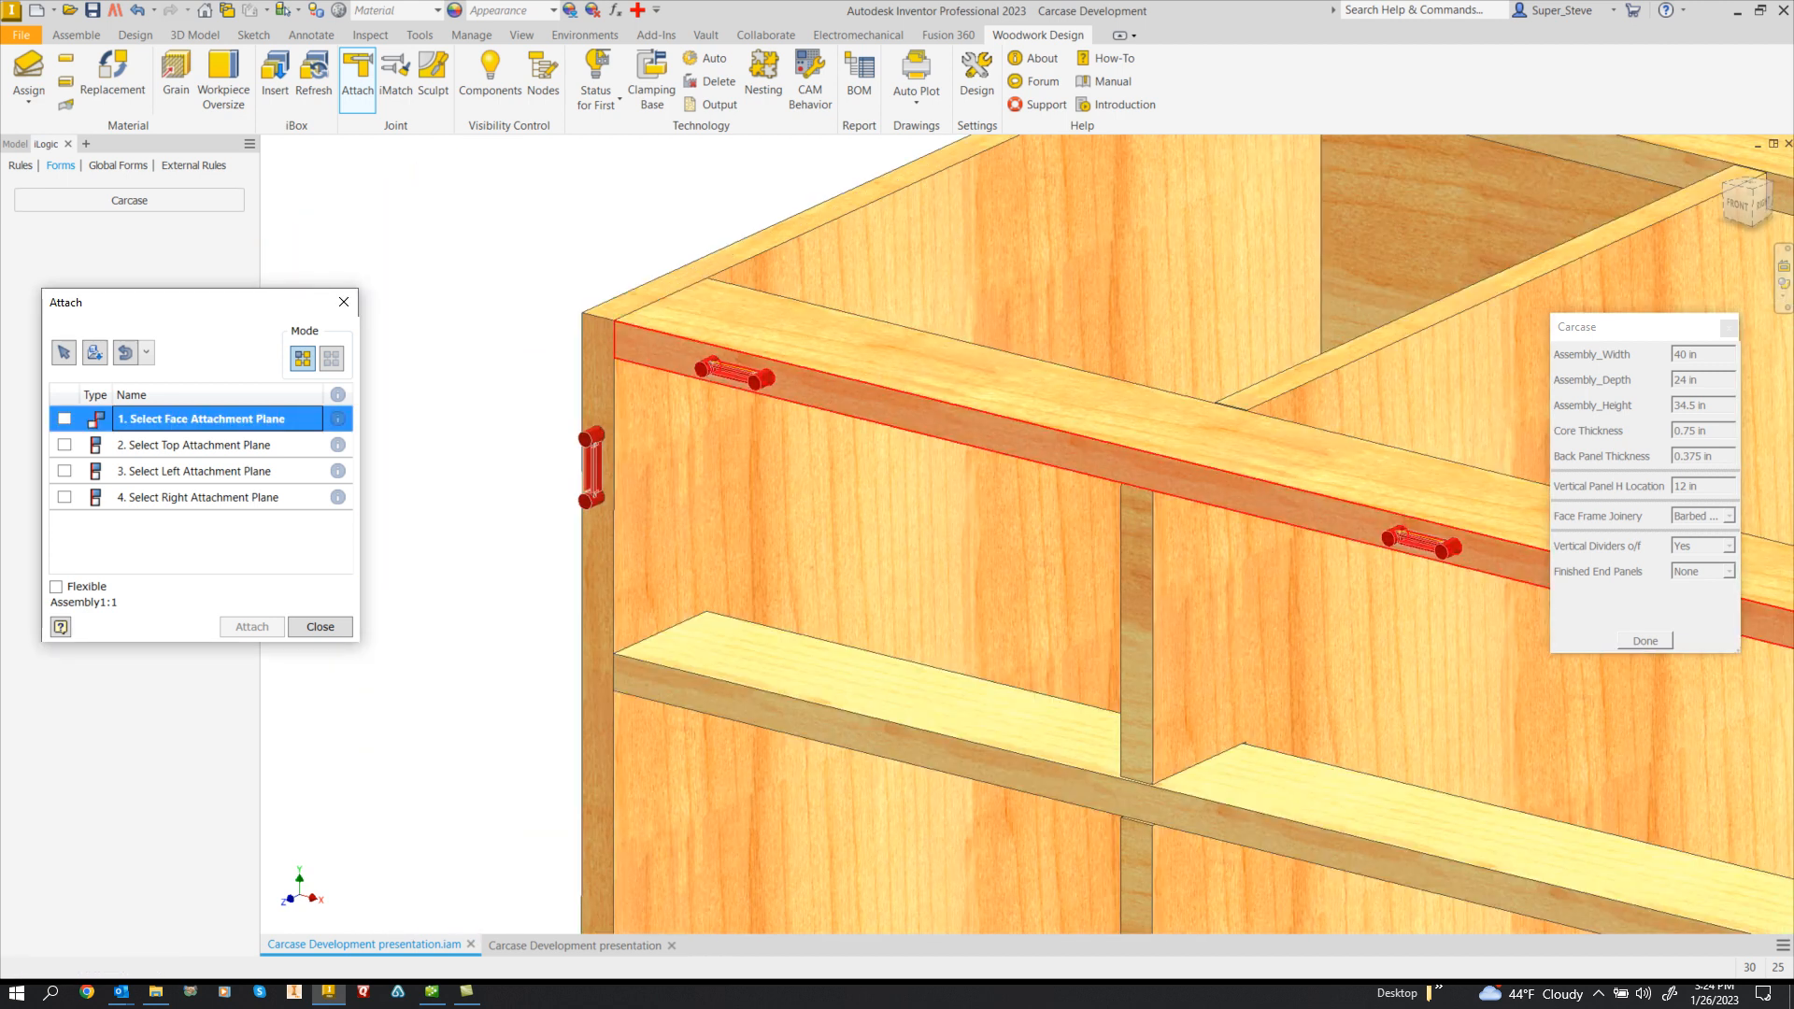
click(920, 422)
scroll(920, 446, down, 5)
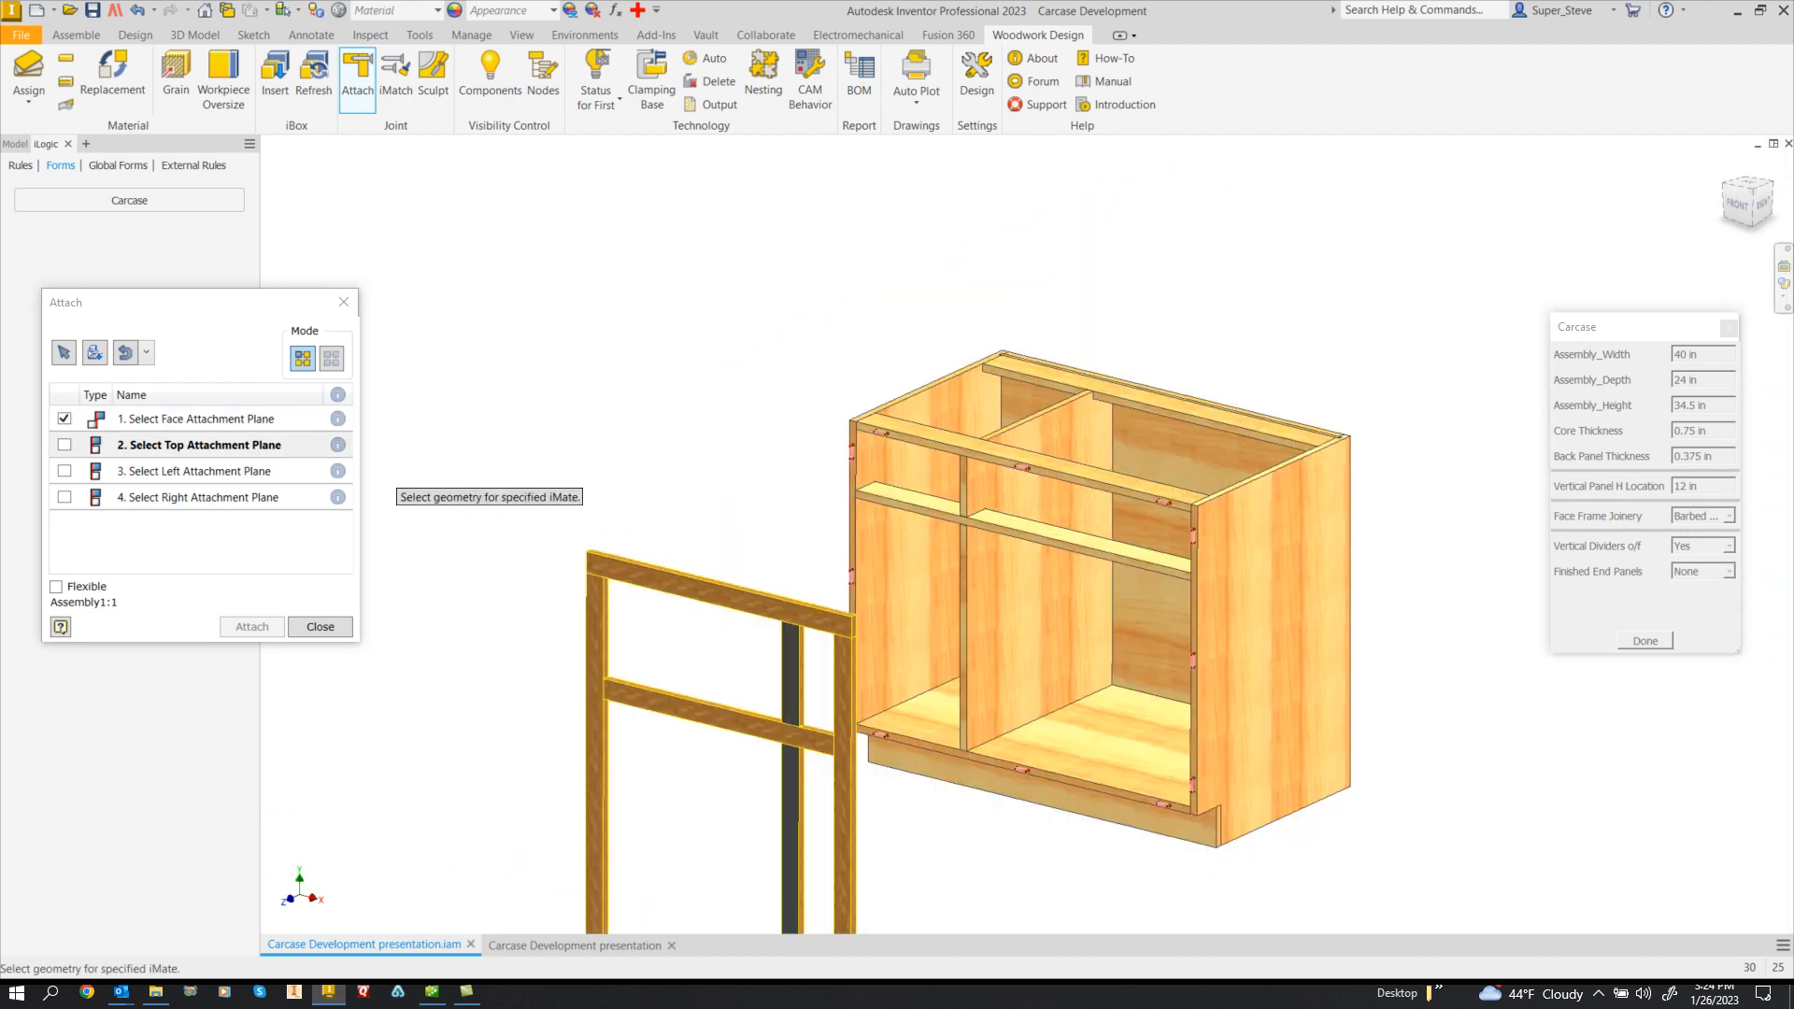
- Attach the frame's top plane to the carcase's top face and its right plane to the right panel's outer face
scroll(931, 414, up, 5)
click(760, 416)
scroll(760, 414, down, 5)
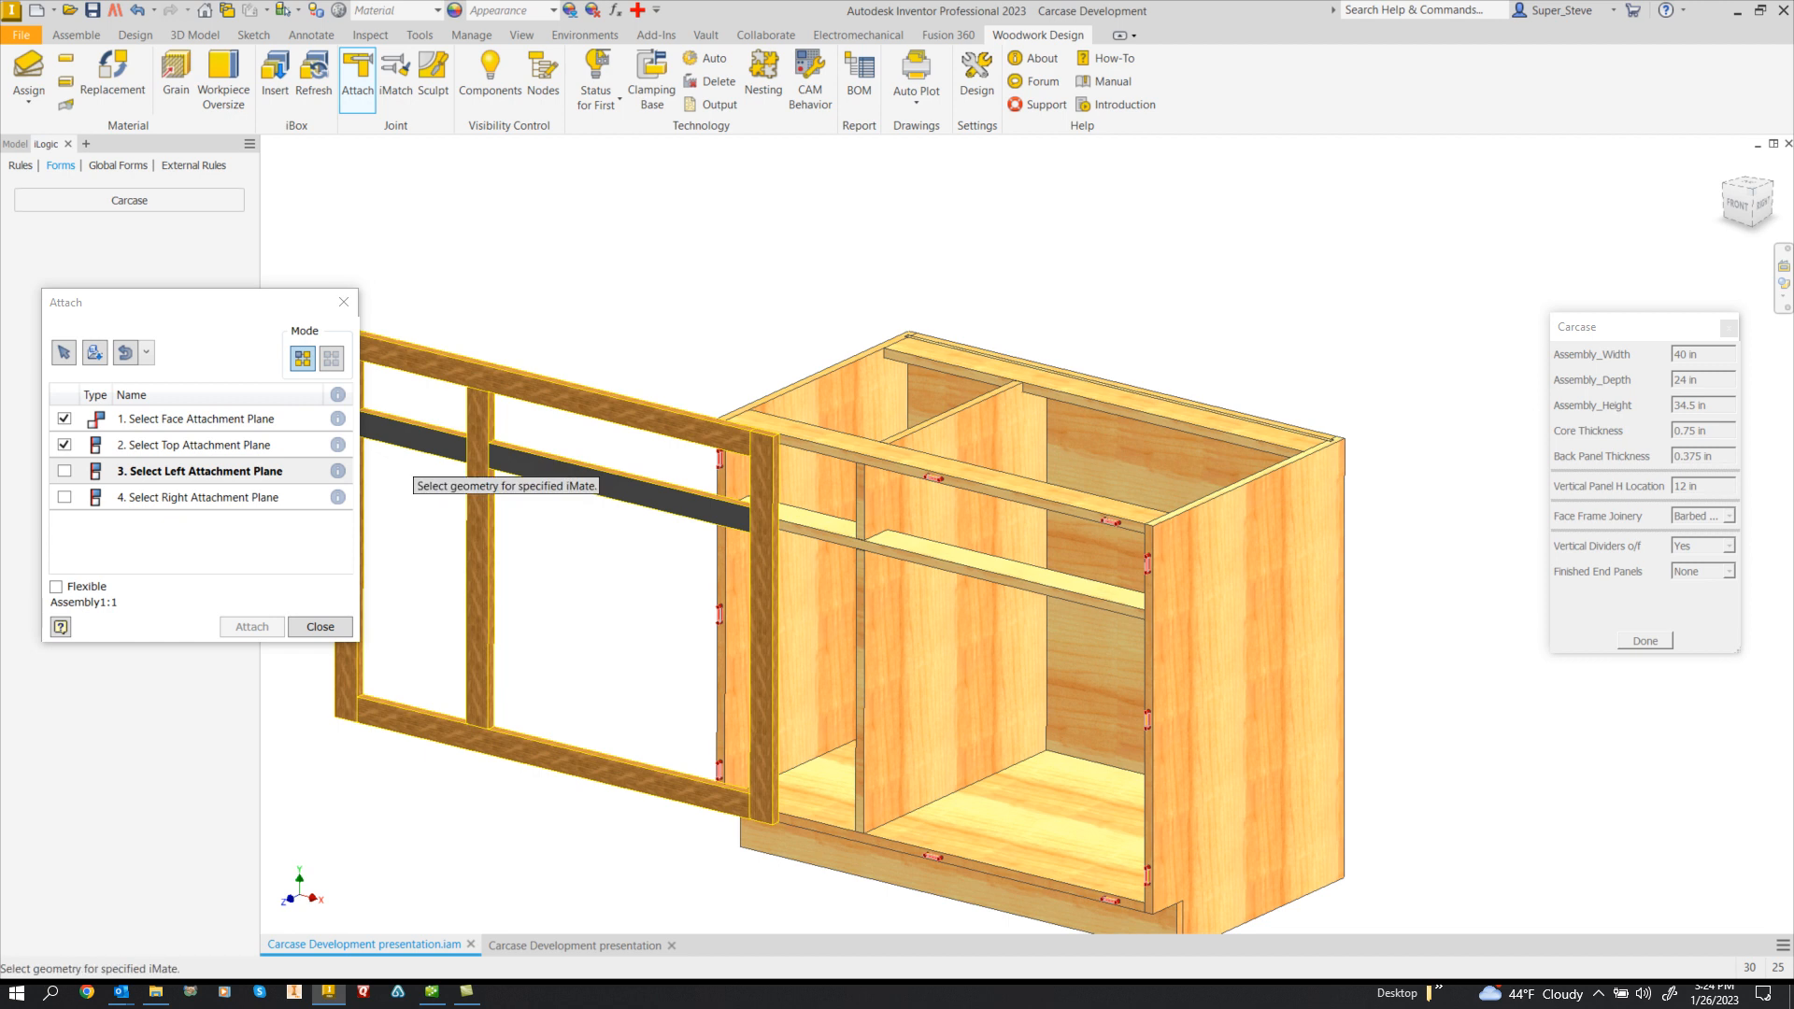
click(203, 497)
click(1228, 636)
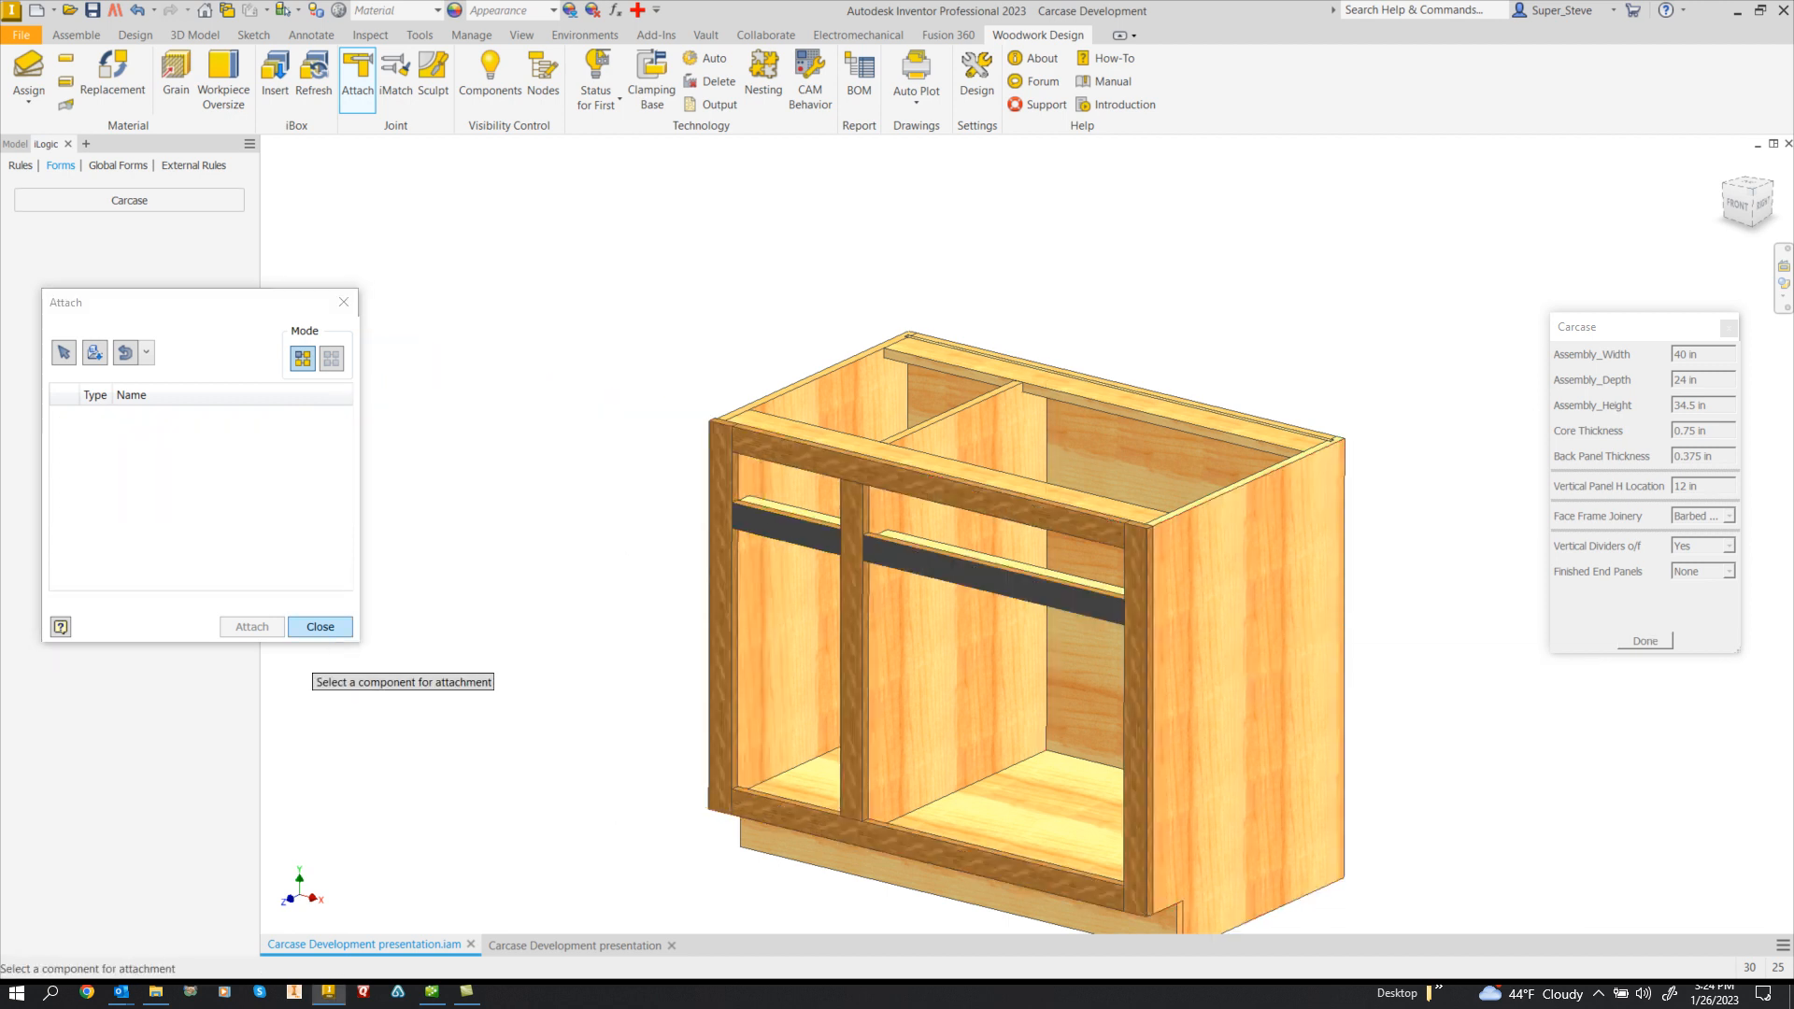
click(320, 627)
- Save the Carcase Development presentation assembly with the attached face frame and all dependent files
middle_drag(524, 467, 444, 404)
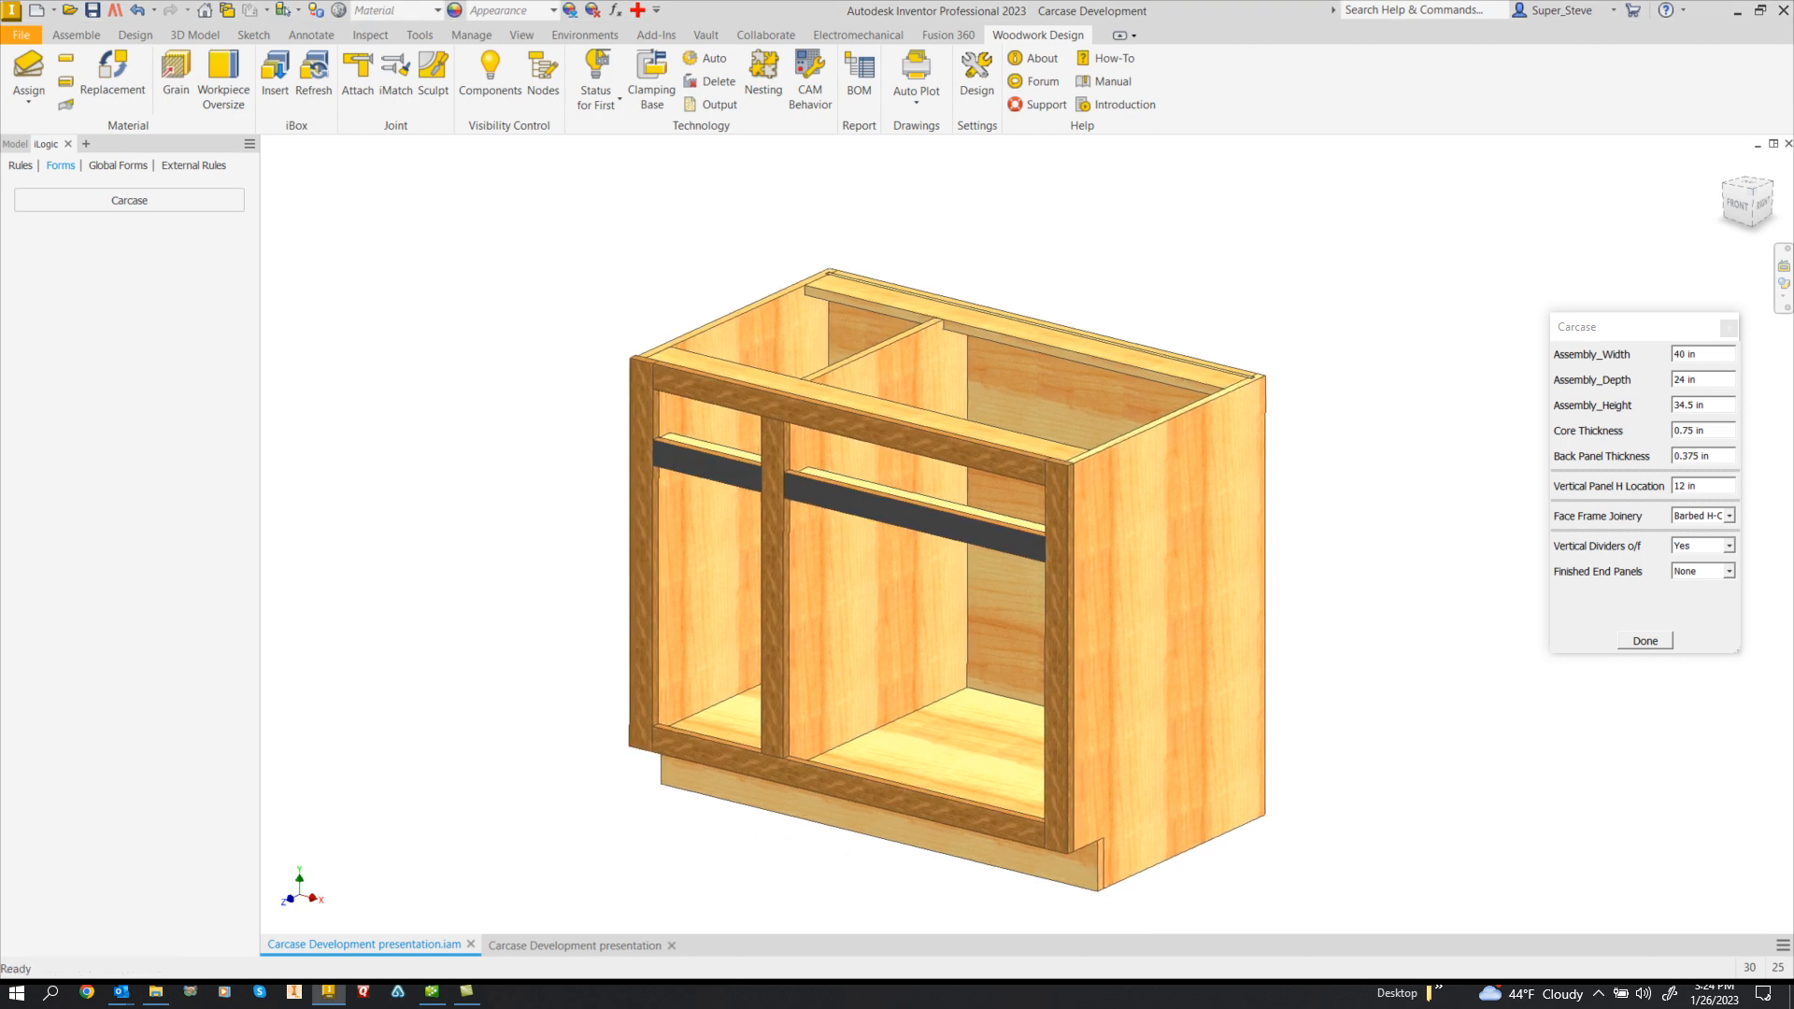
click(93, 11)
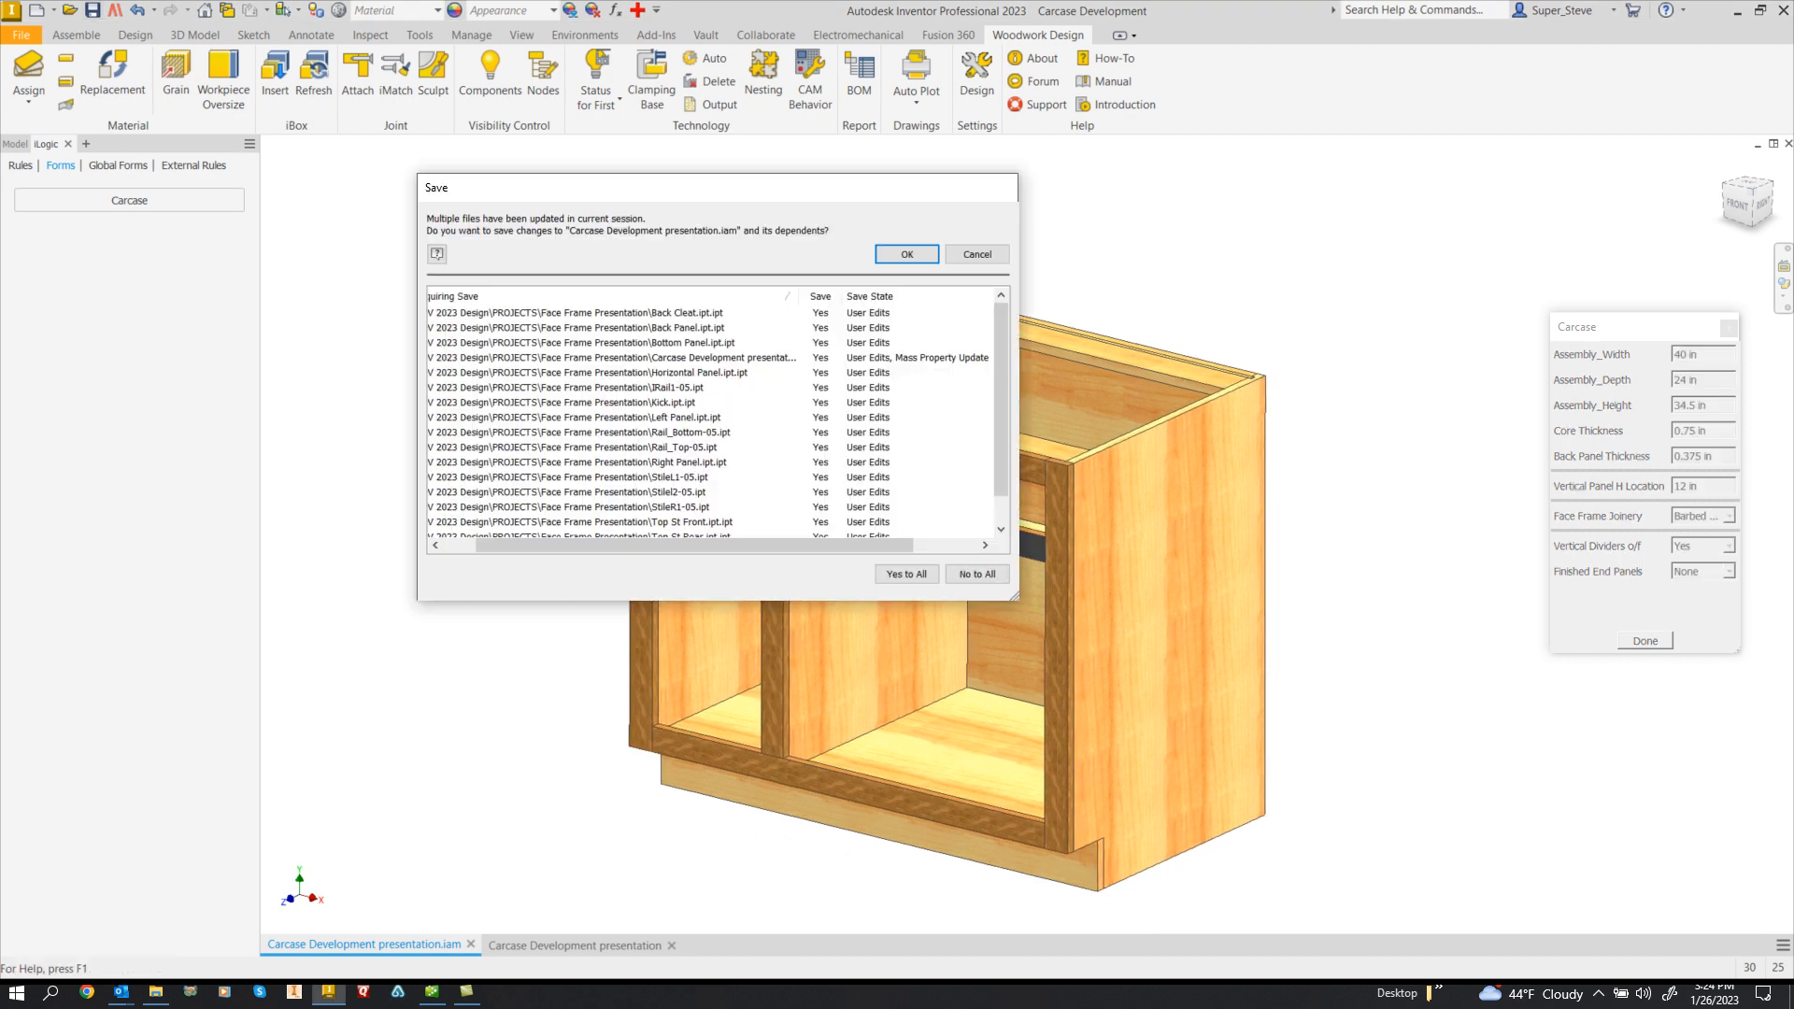
click(906, 254)
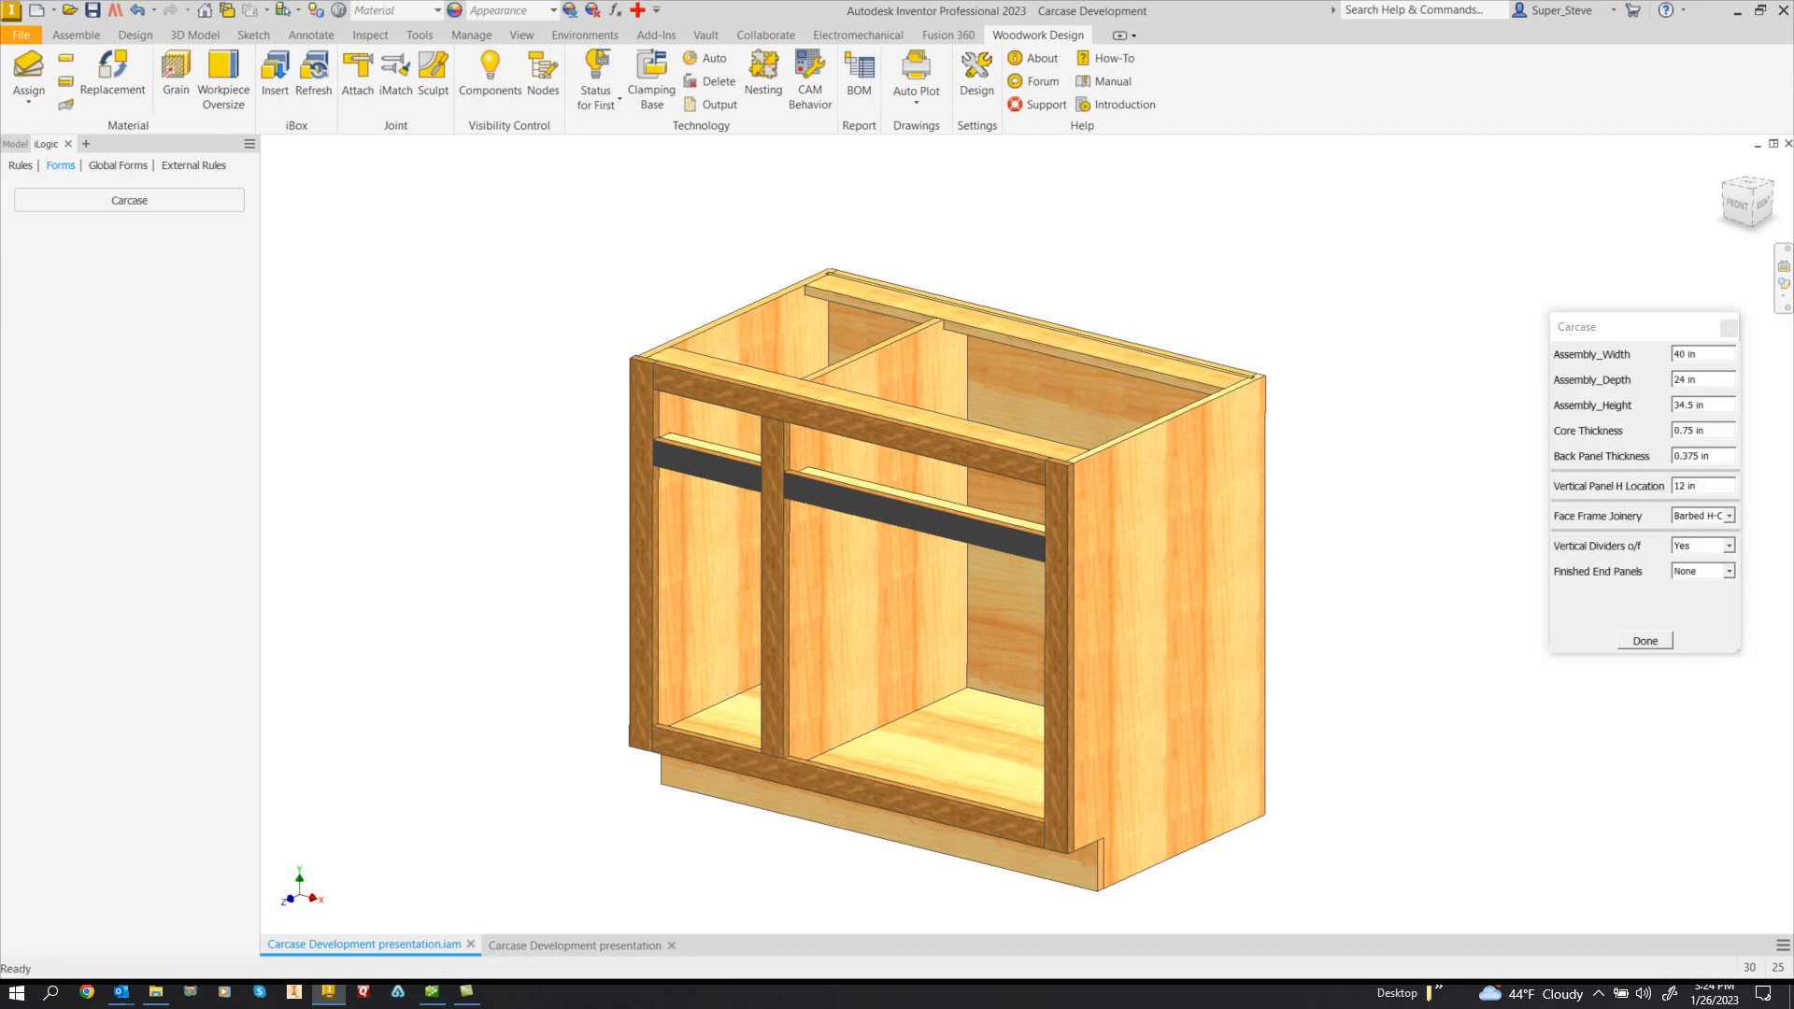
- Examine from above how both ends of the face frame overhang the carcase's side panels
click(1748, 183)
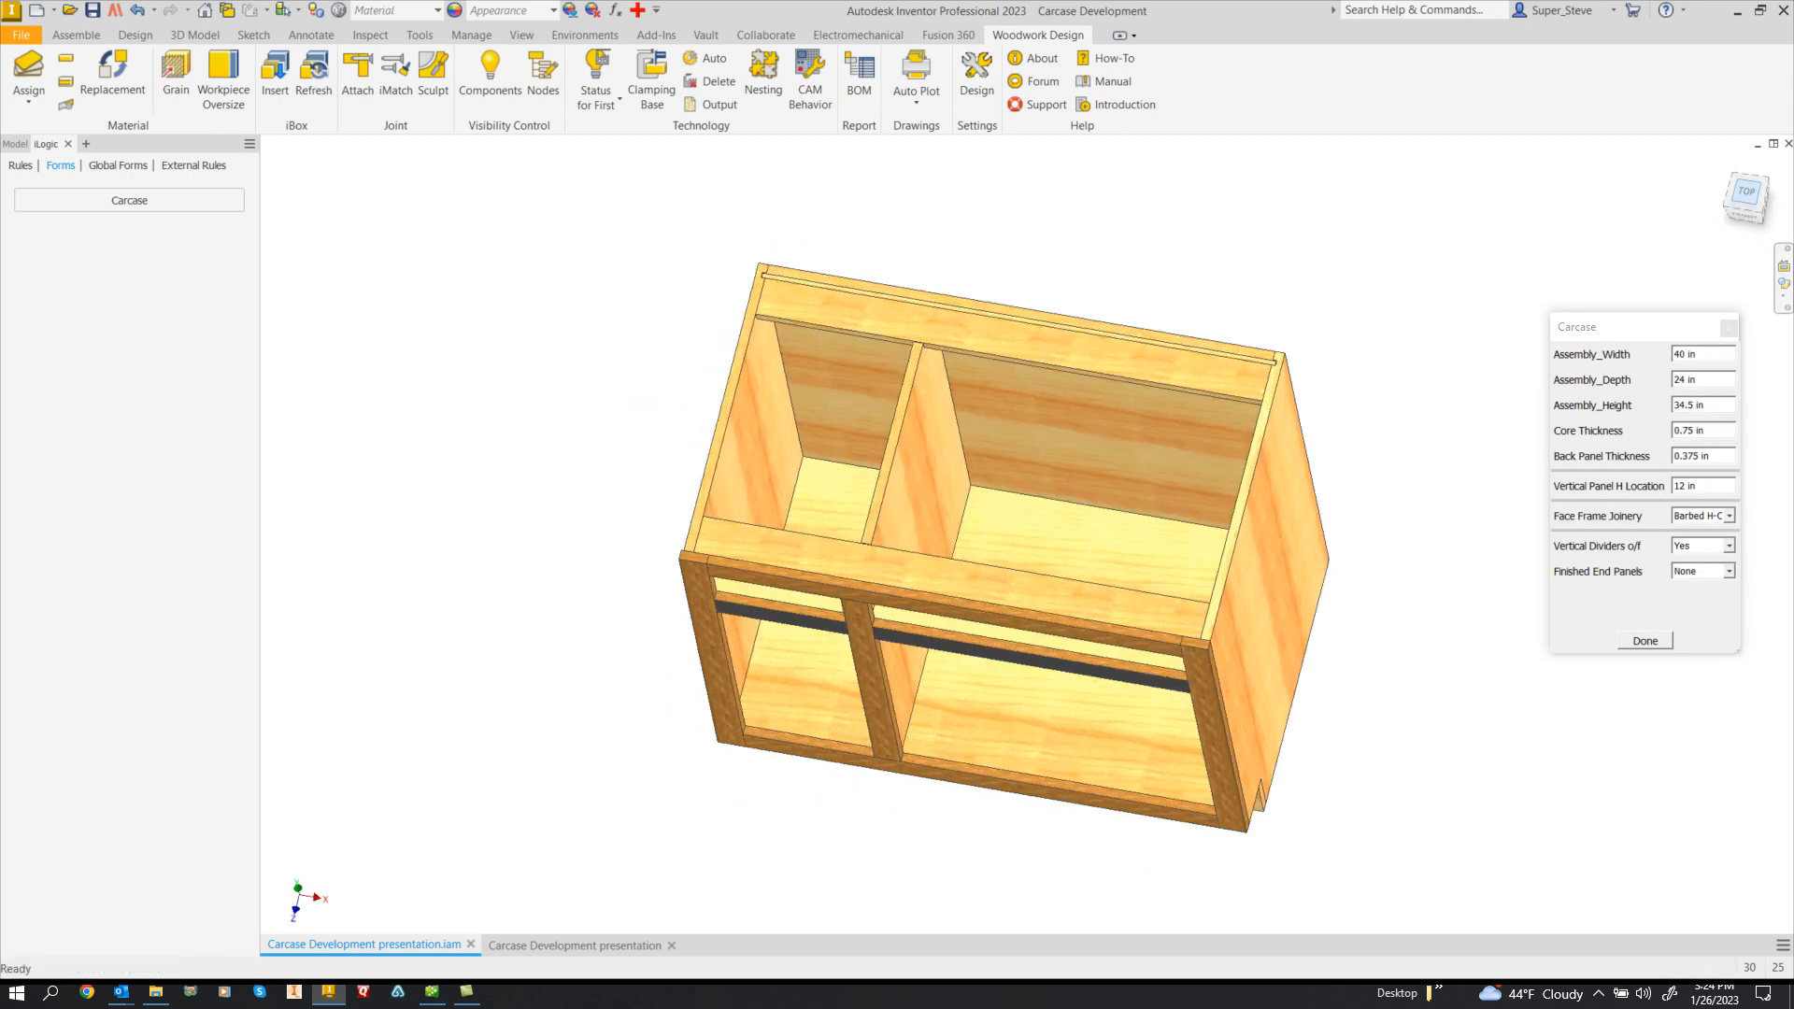
scroll(1317, 715, down, 5)
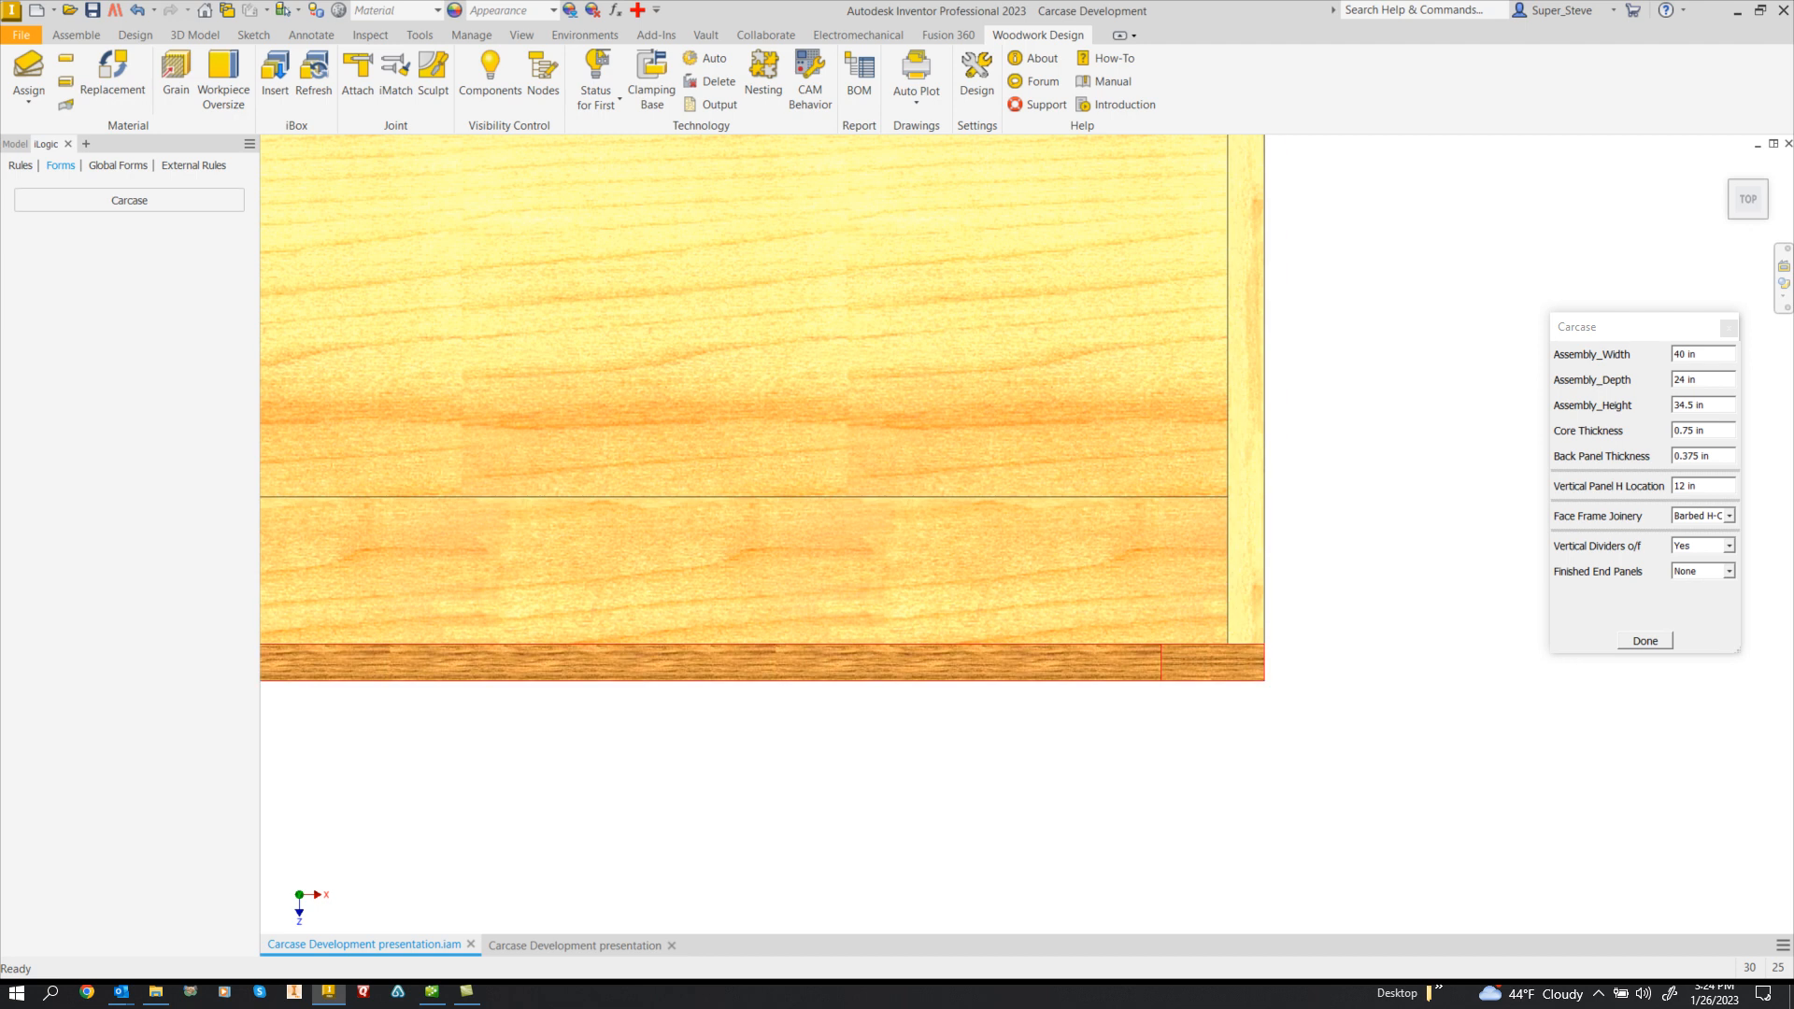
scroll(1272, 670, up, 5)
scroll(589, 674, down, 5)
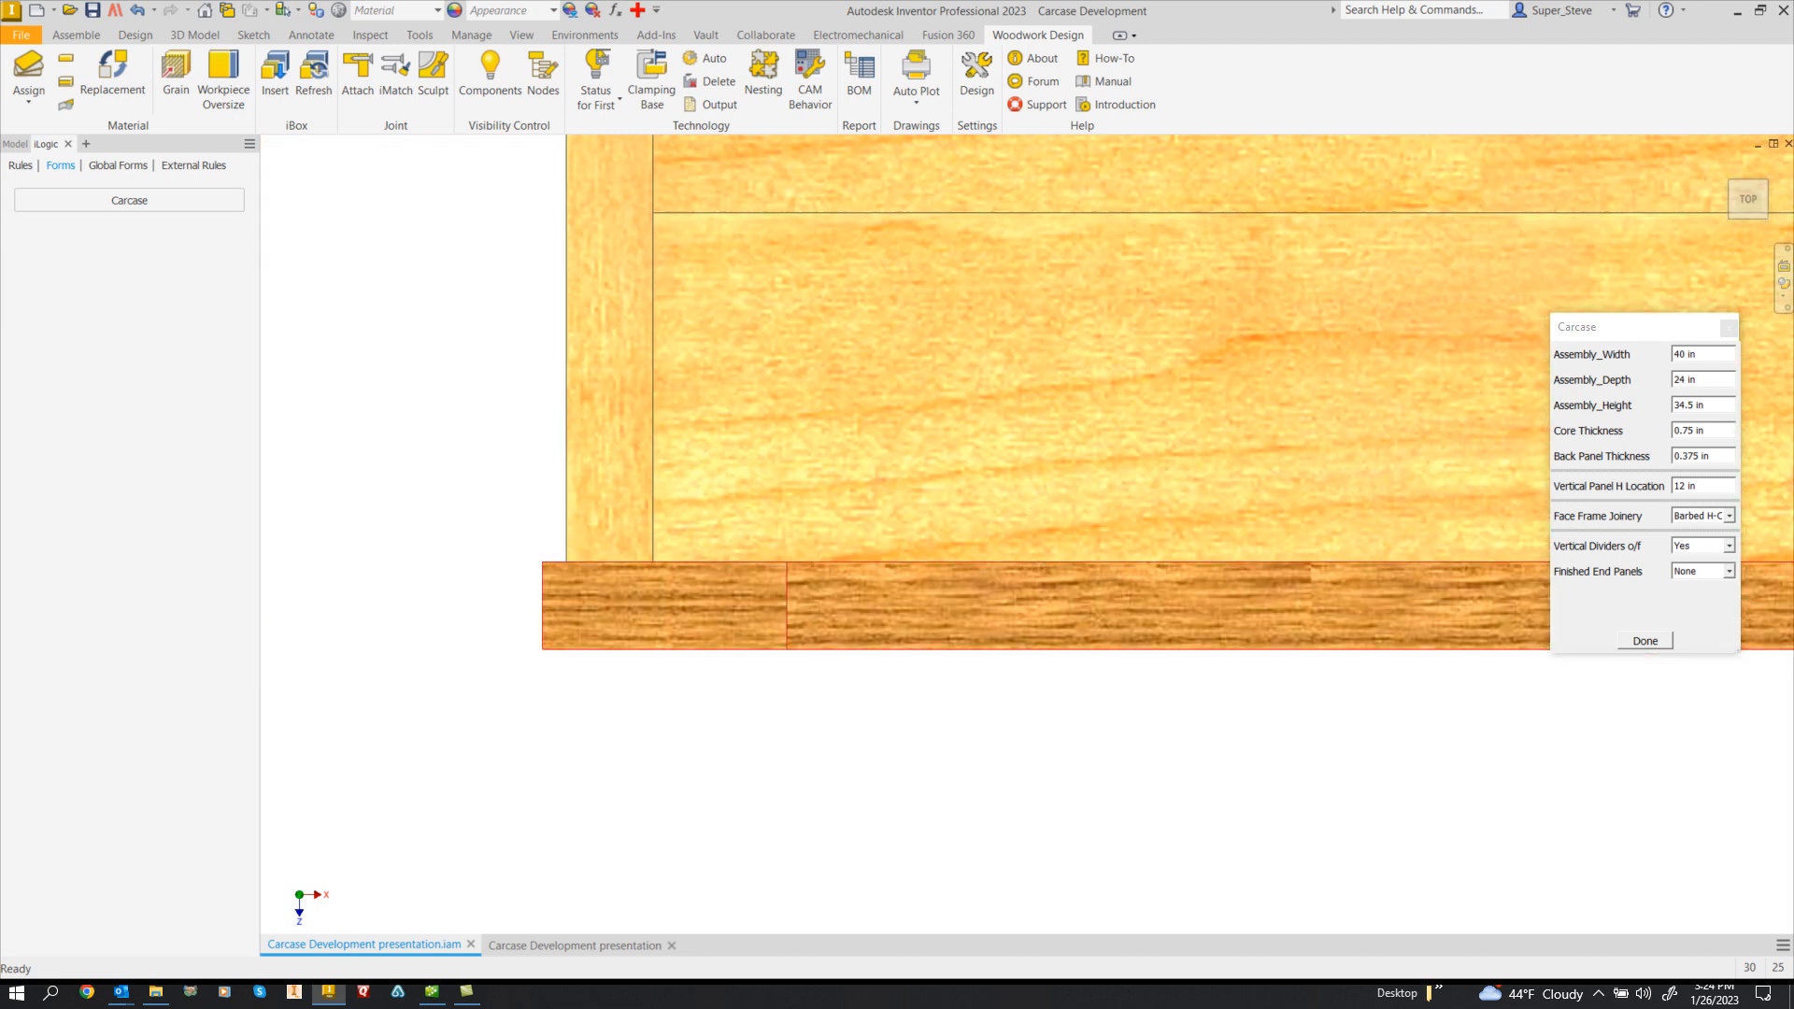
scroll(656, 624, up, 5)
middle_drag(656, 624, 409, 805)
key(F4)
drag(934, 682, 874, 476)
scroll(887, 491, down, 5)
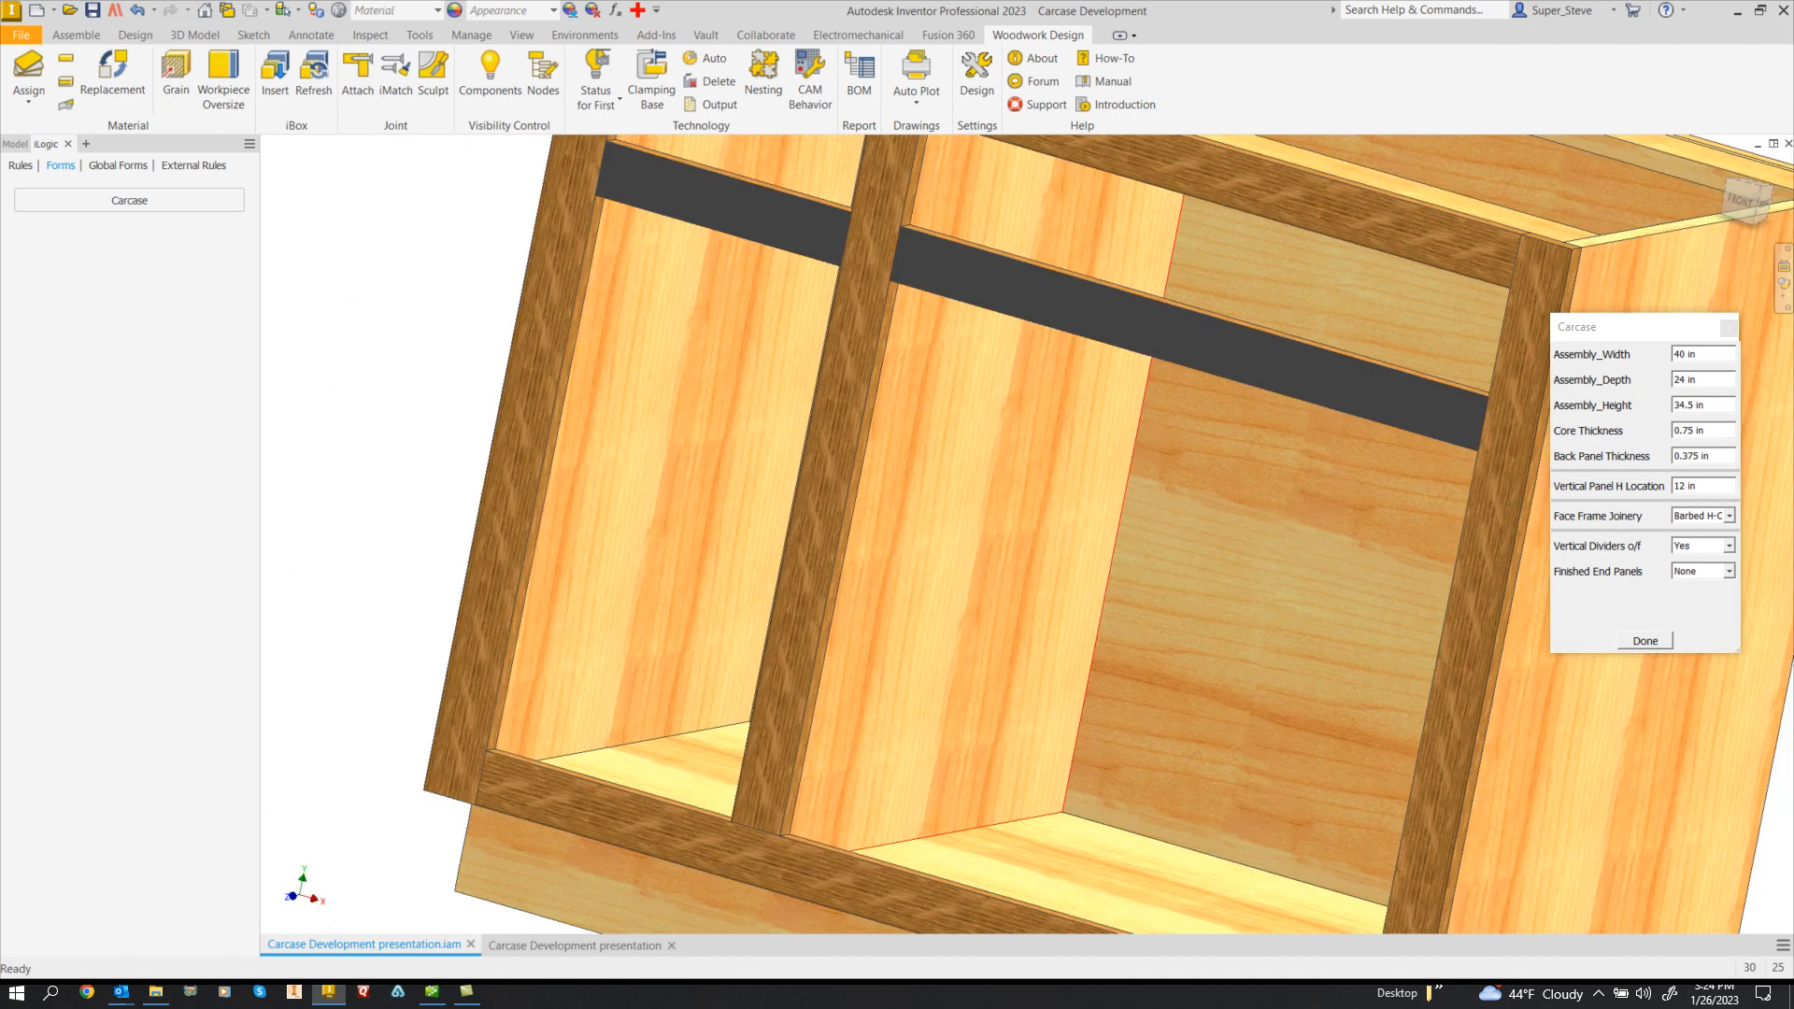
shift+middle_drag(888, 490, 827, 523)
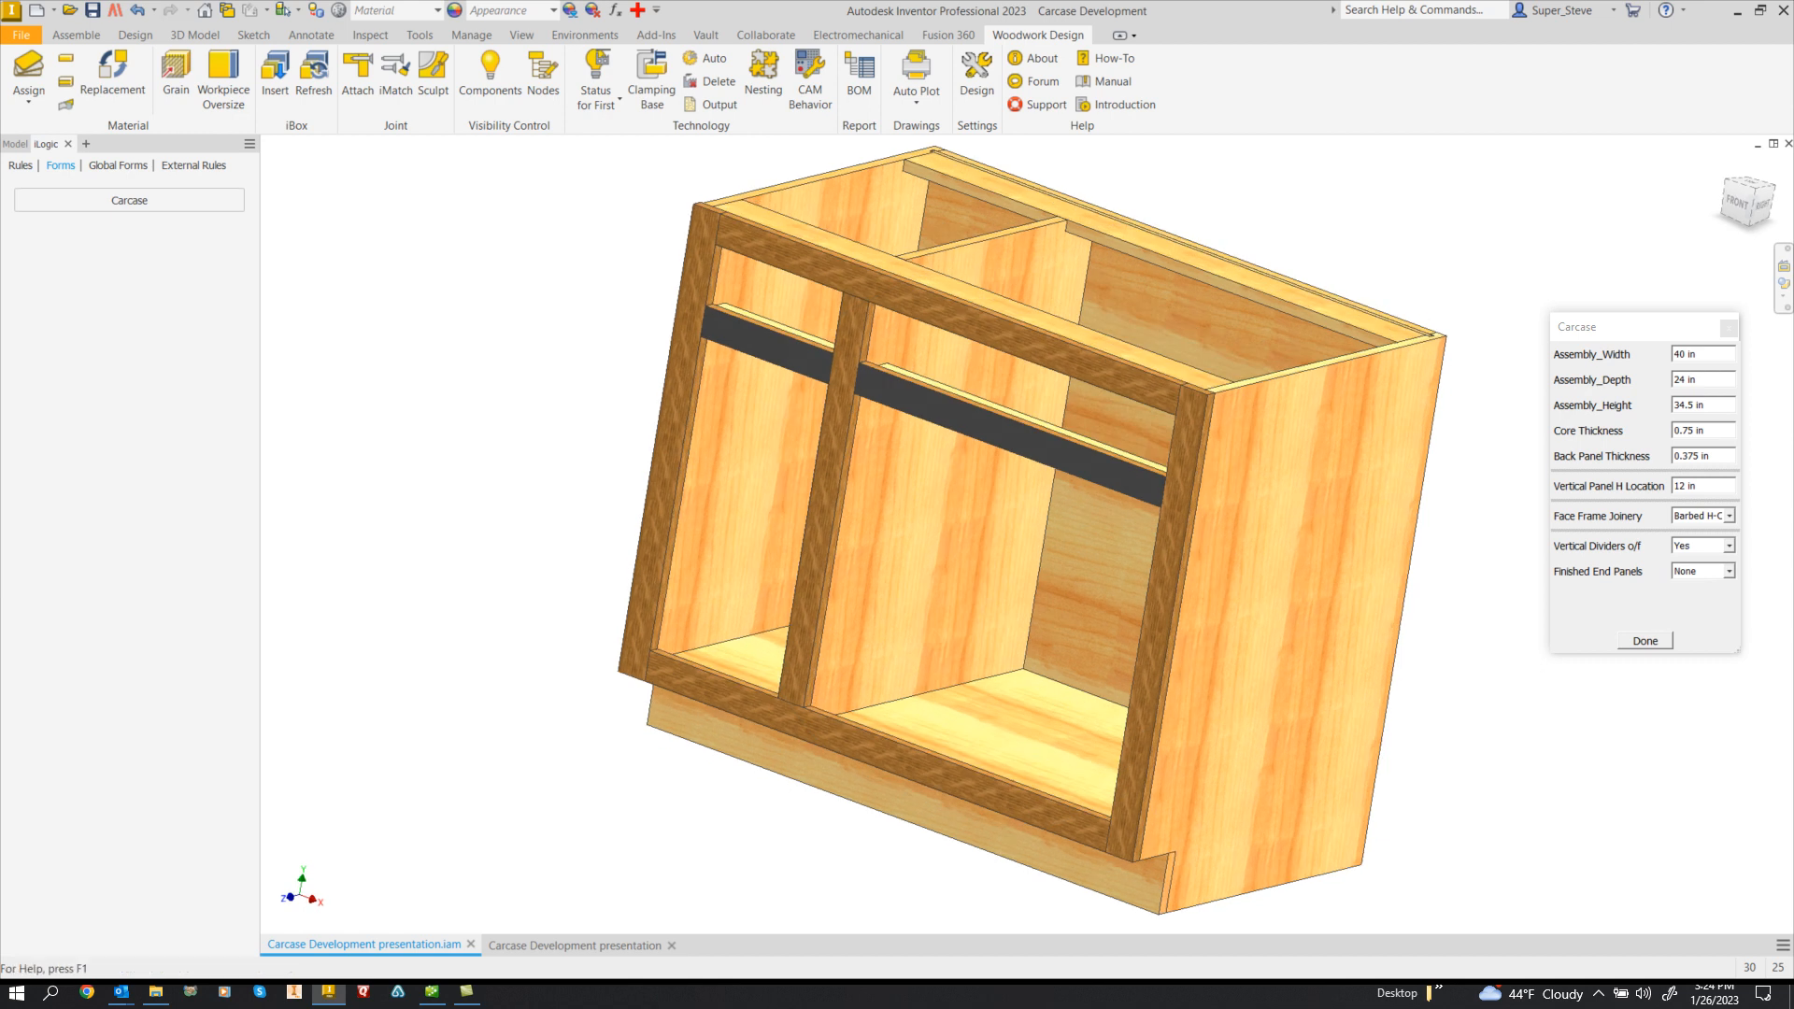
- Edit the face frame in place within the carcase assembly and open its iLogic form, Form 1
double_click(644, 603)
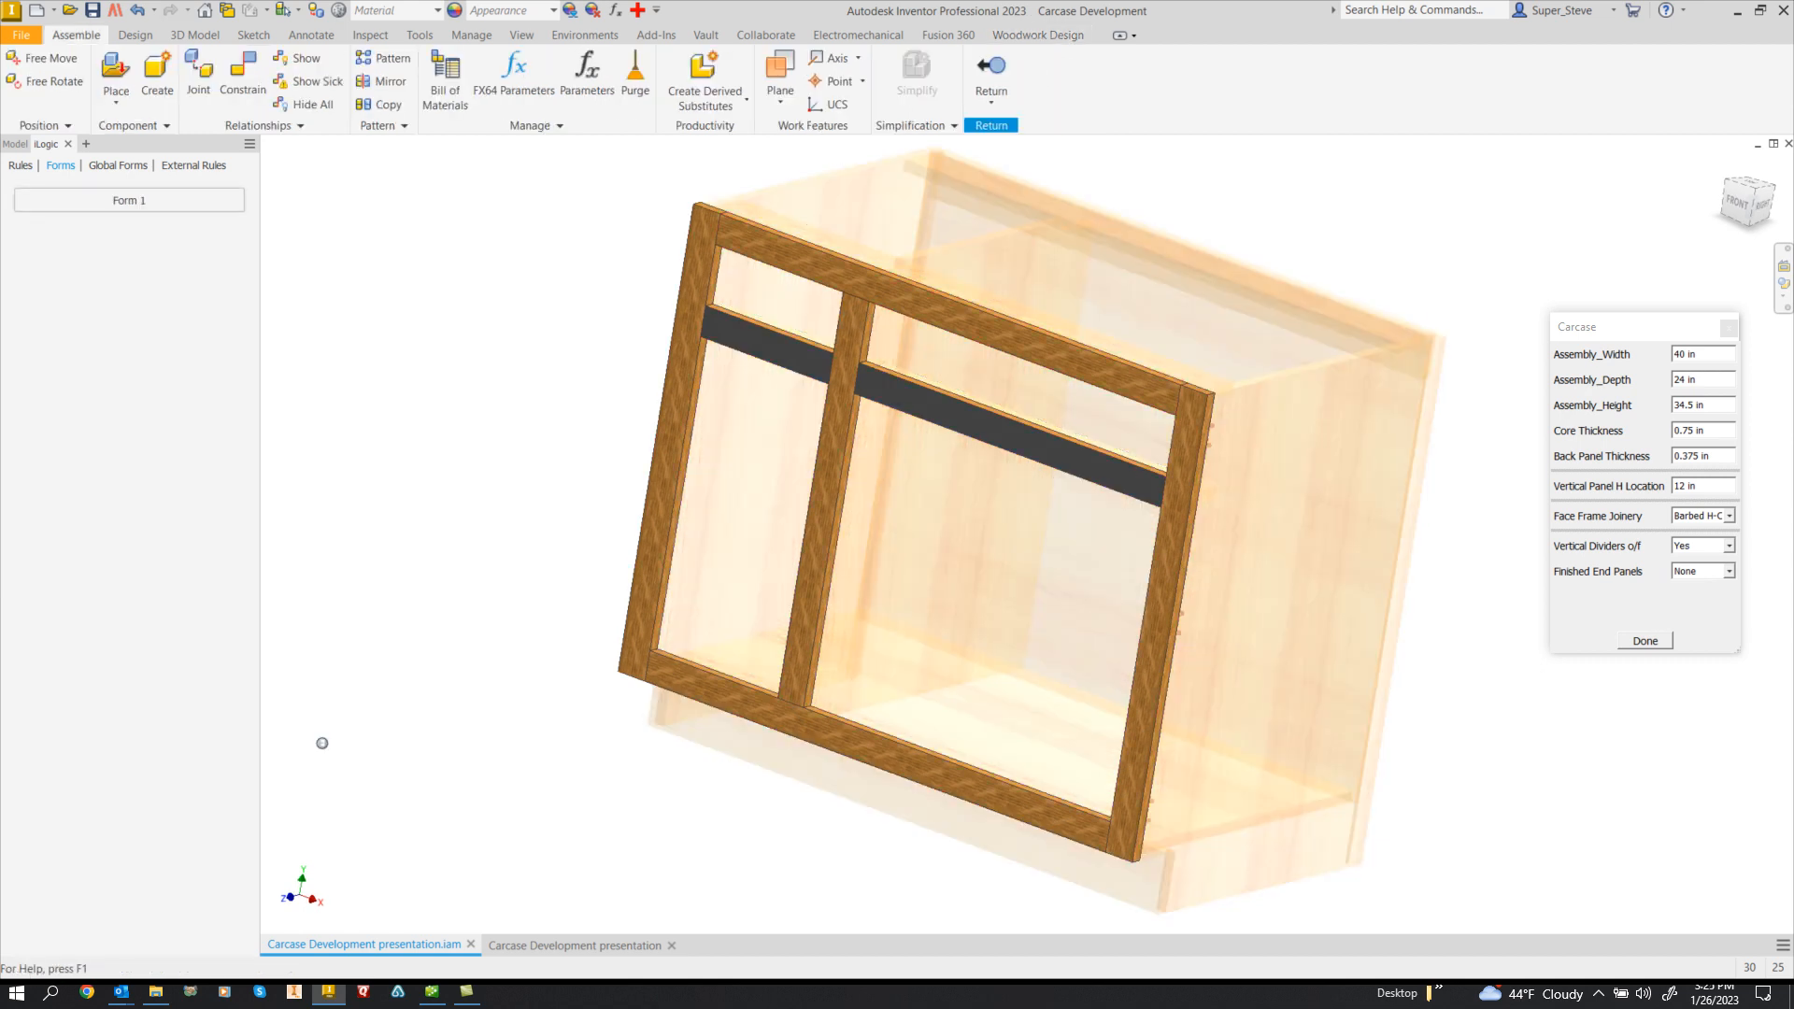
click(129, 200)
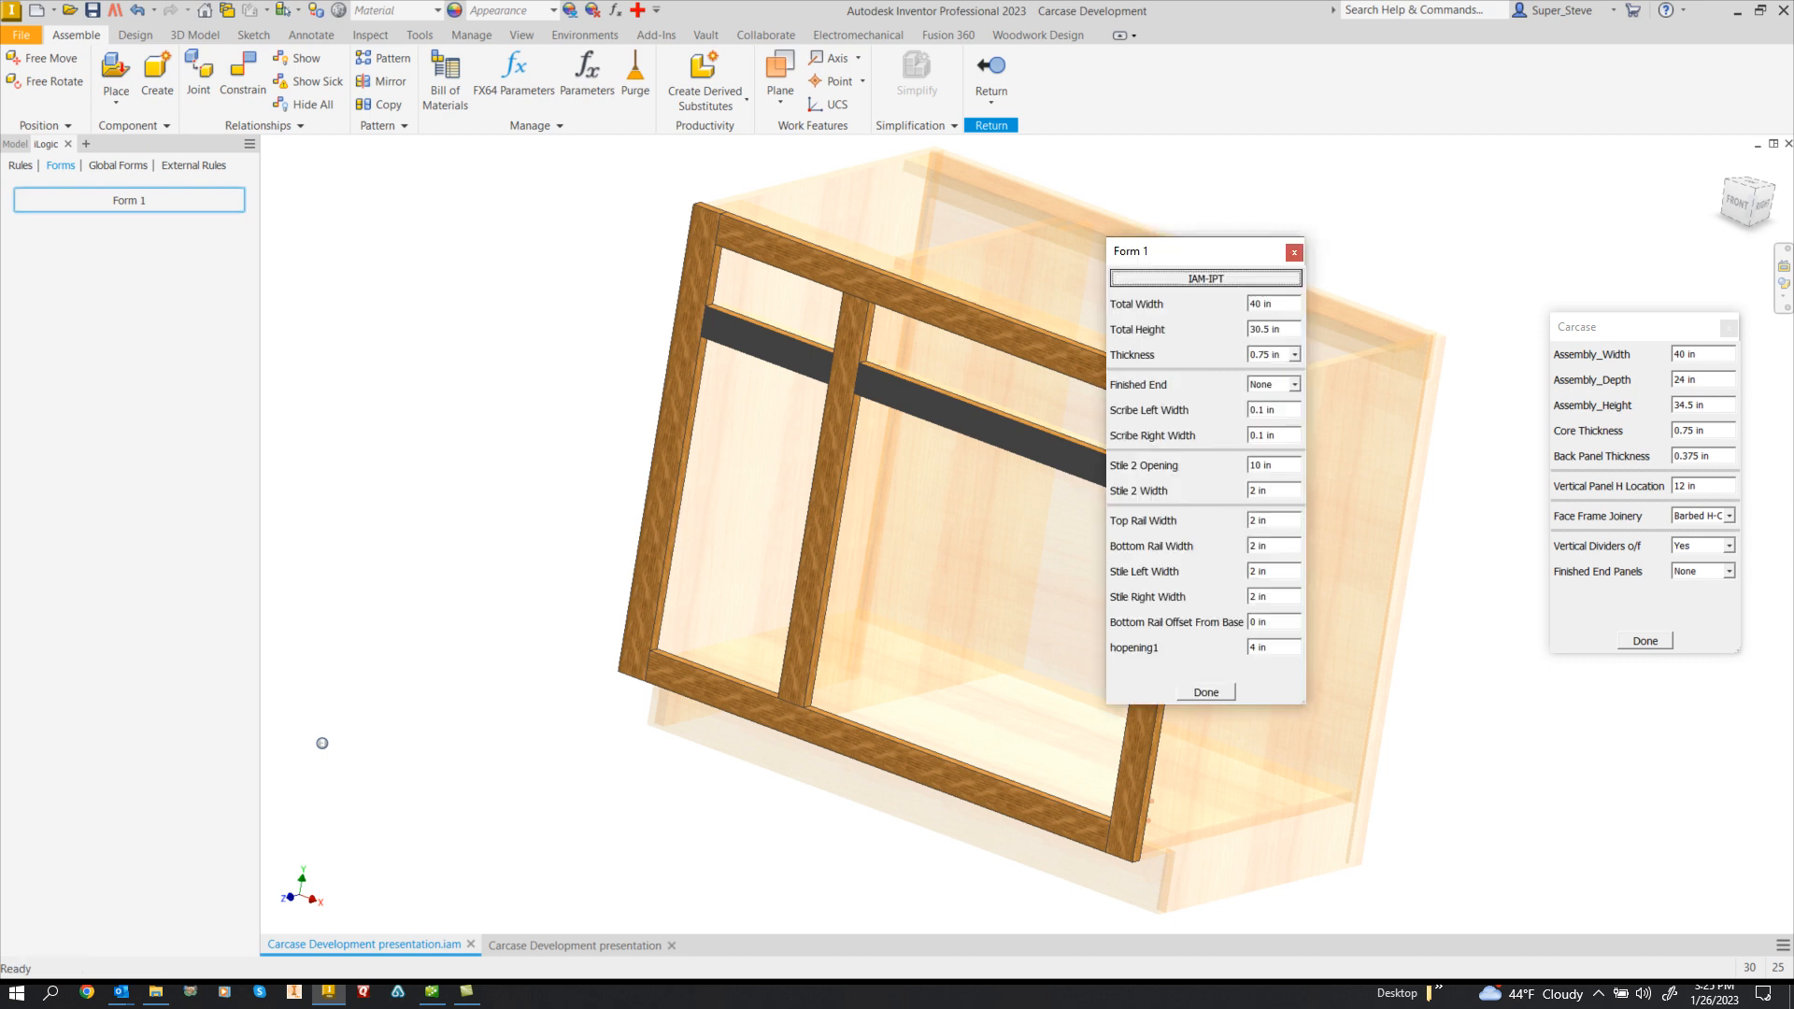
drag(1168, 251, 421, 214)
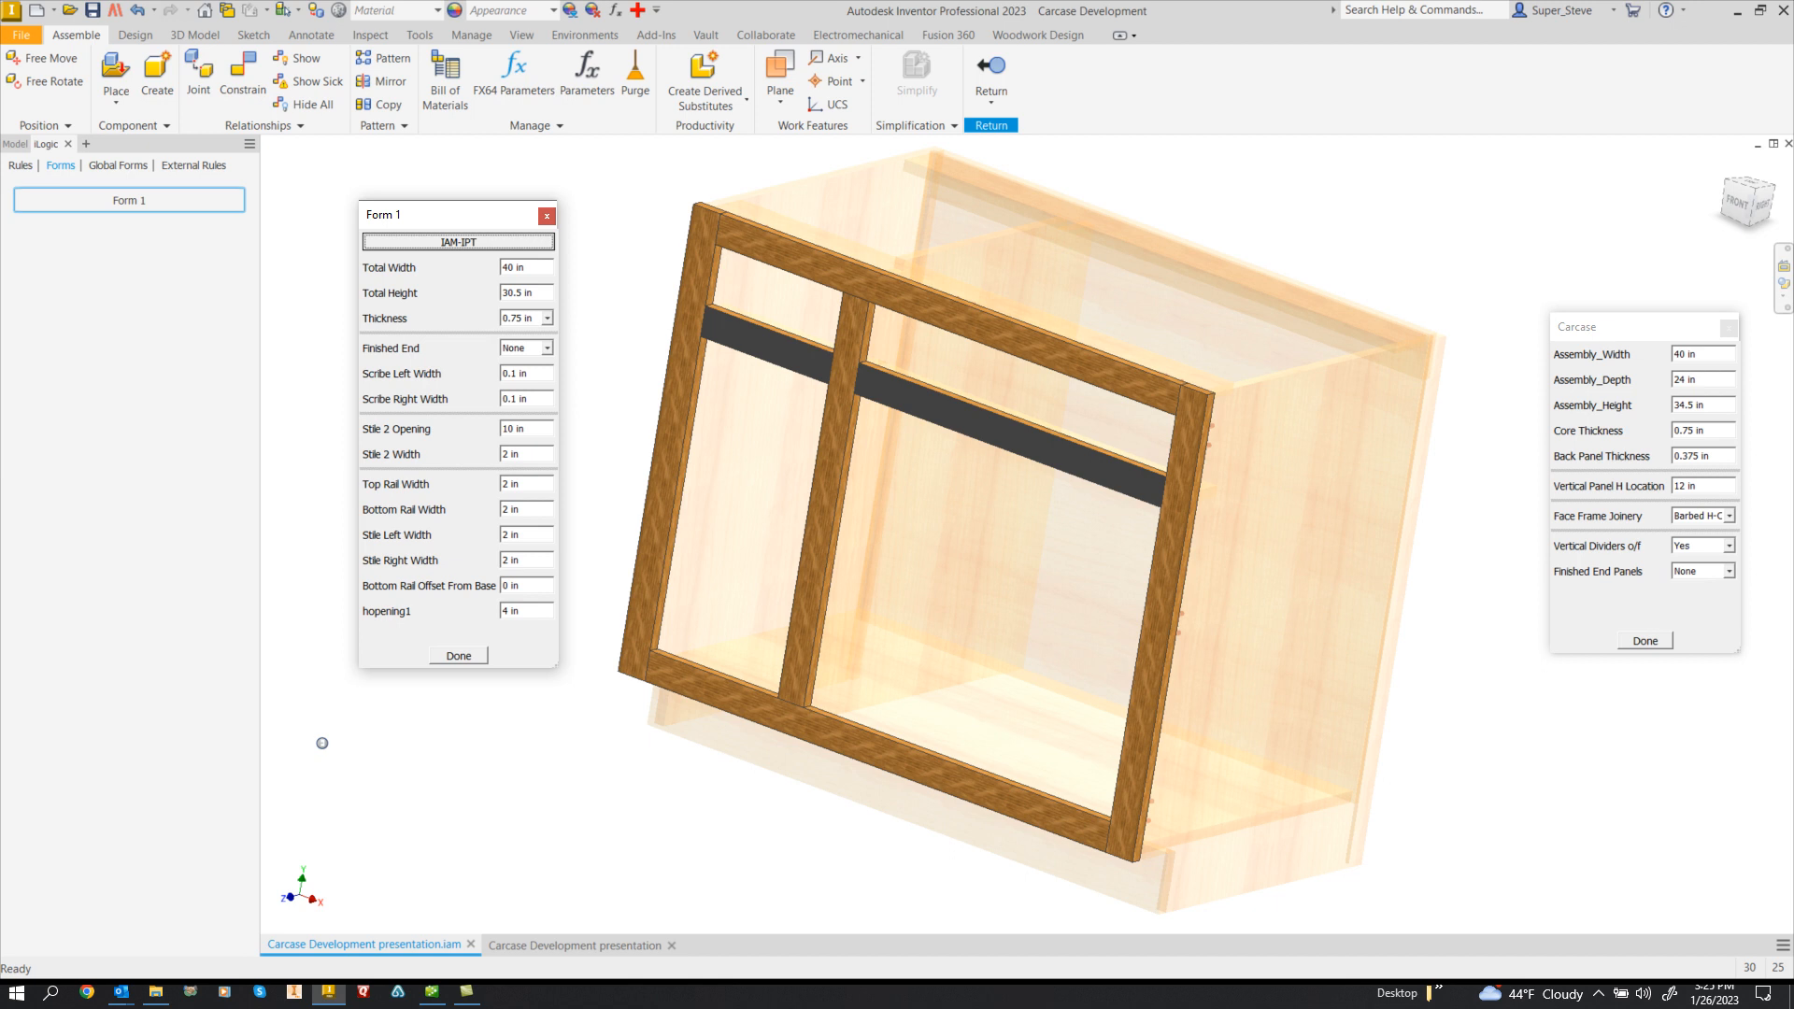
- Set the face frame's Scribe Left Width to 3 in
drag(531, 374, 499, 374)
text(3)
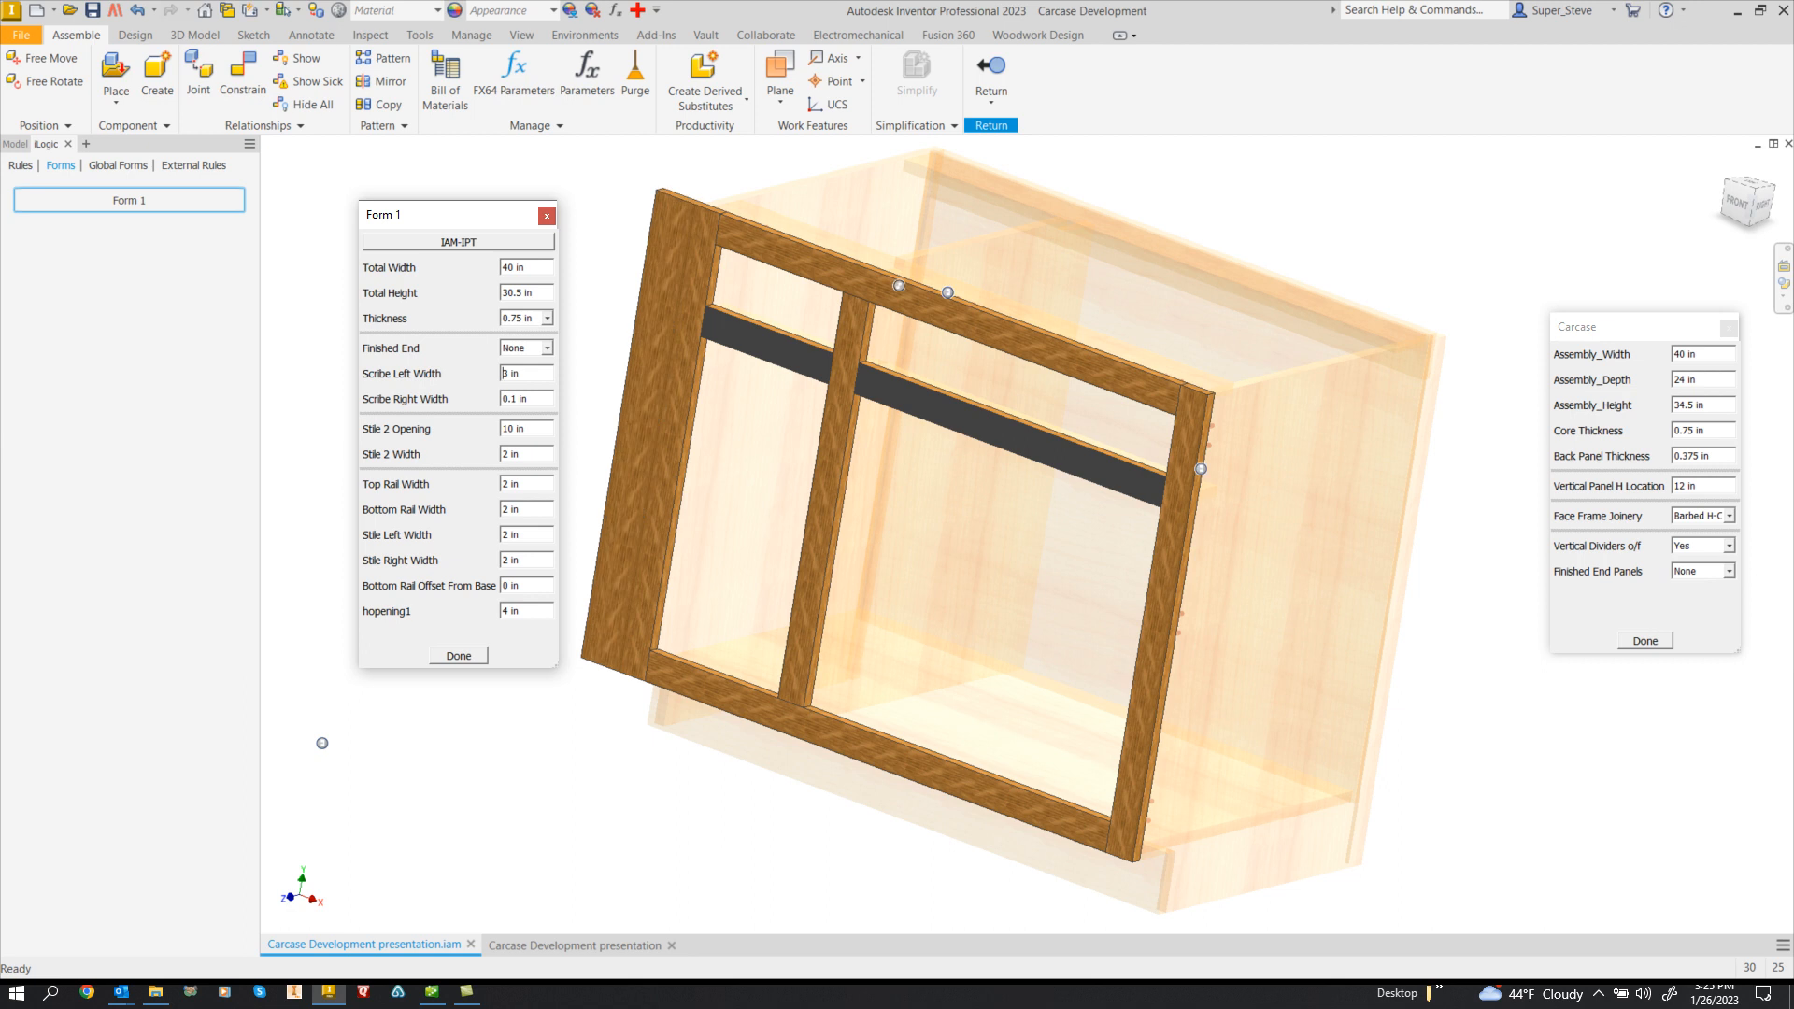
- Set the face frame's Scribe Left Width and Scribe Right Width to 0 in and return to the carcase assembly
drag(524, 374, 501, 374)
text(0)
click(529, 399)
key(shift+Home)
text(0)
key(Return)
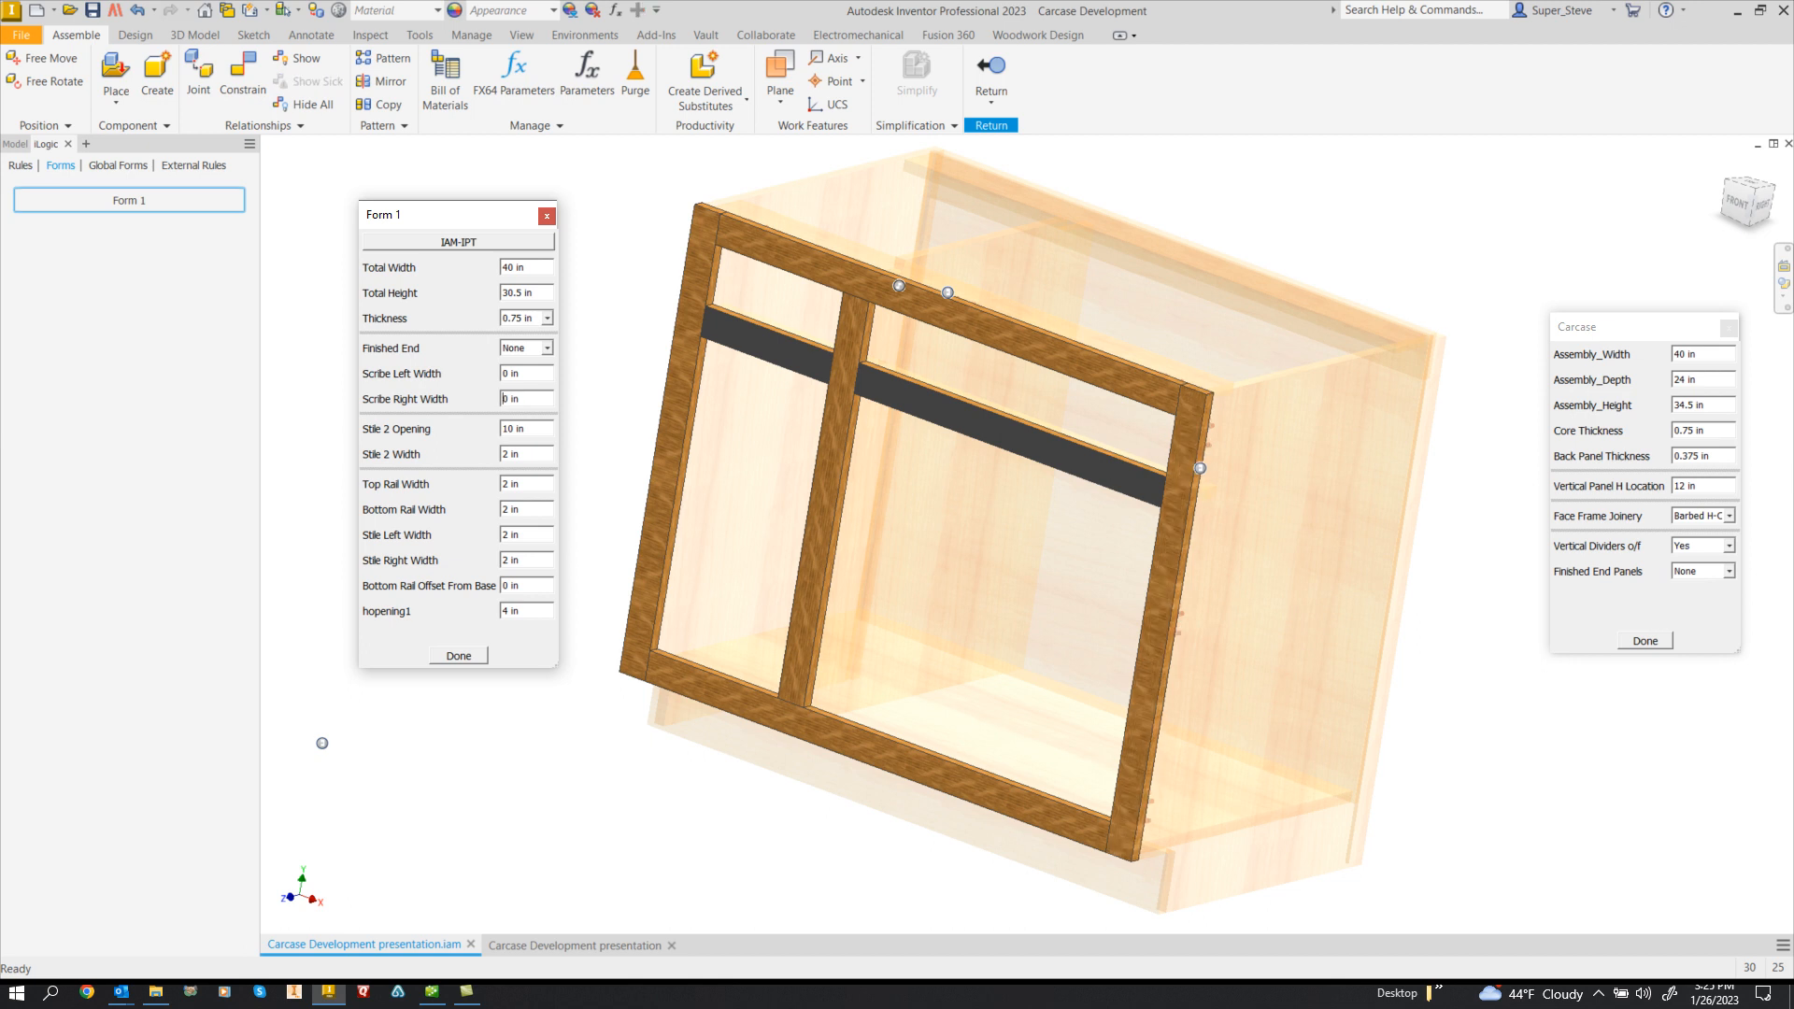
click(991, 67)
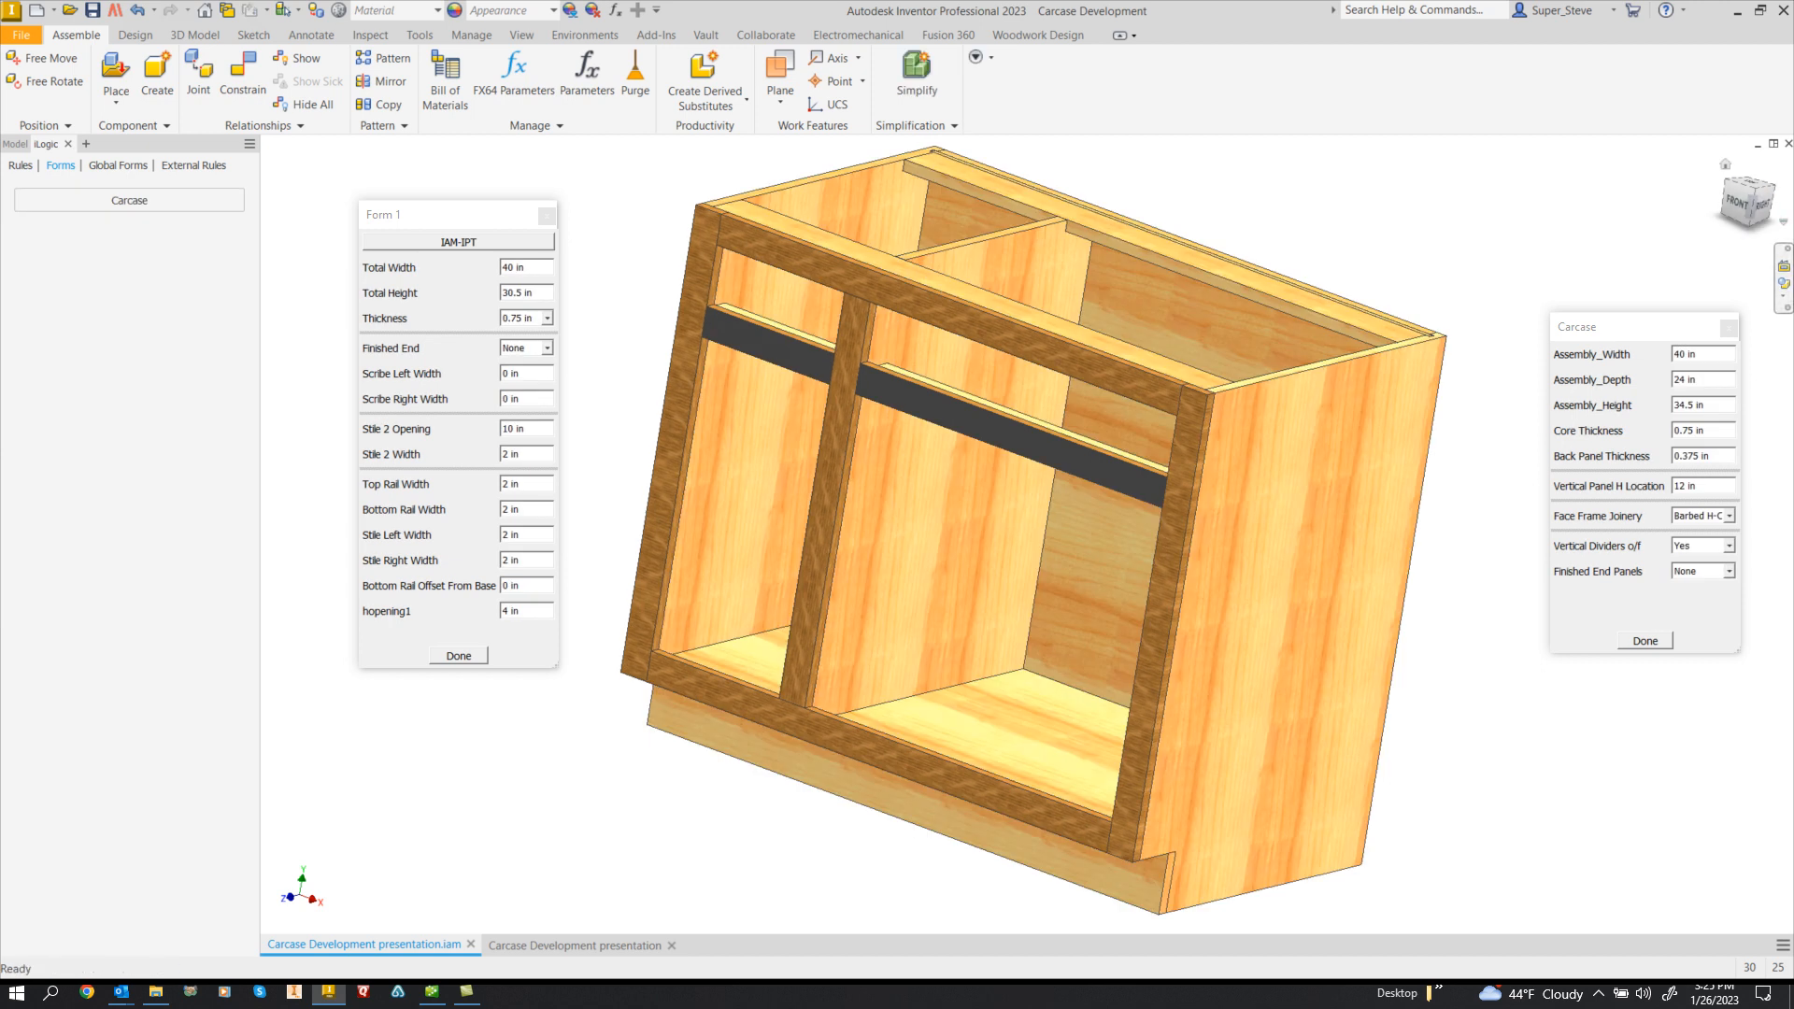
- Examine from above how the face frame's outer edges align with the carcase's side panels
click(1750, 184)
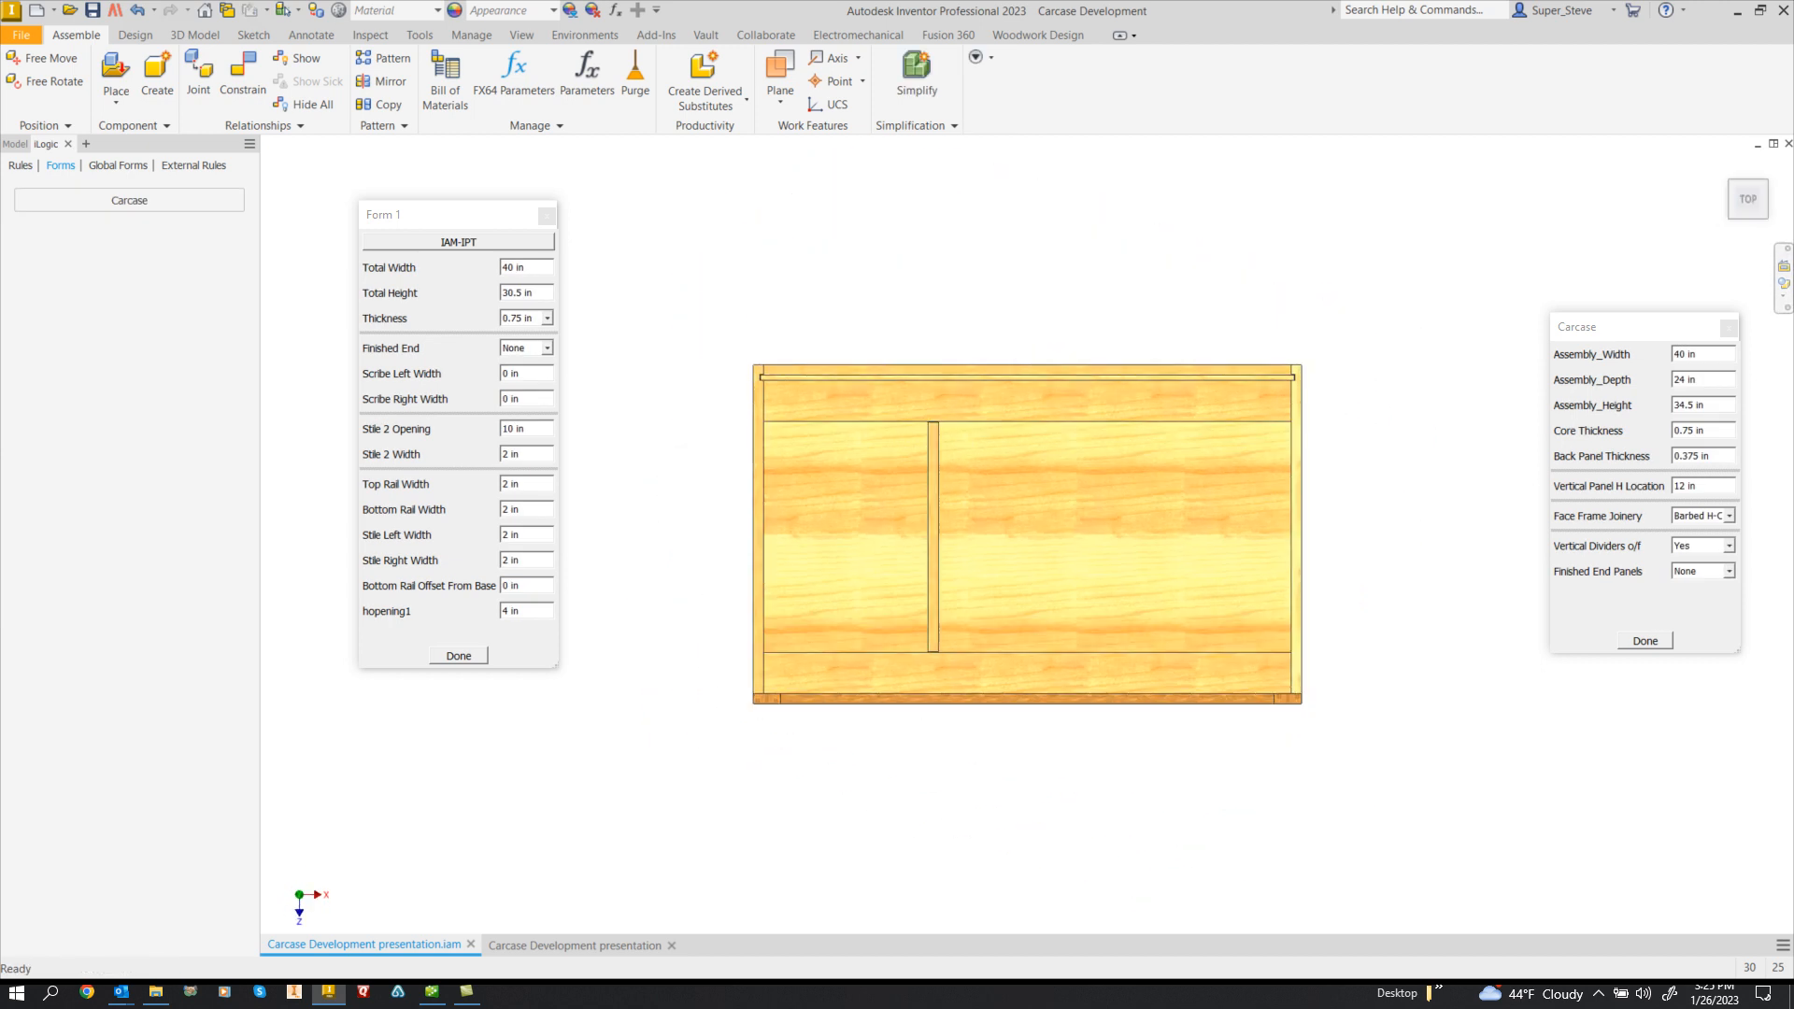
scroll(1286, 711, up, 6)
scroll(1379, 637, down, 5)
middle_drag(1158, 449, 1329, 463)
scroll(801, 660, up, 6)
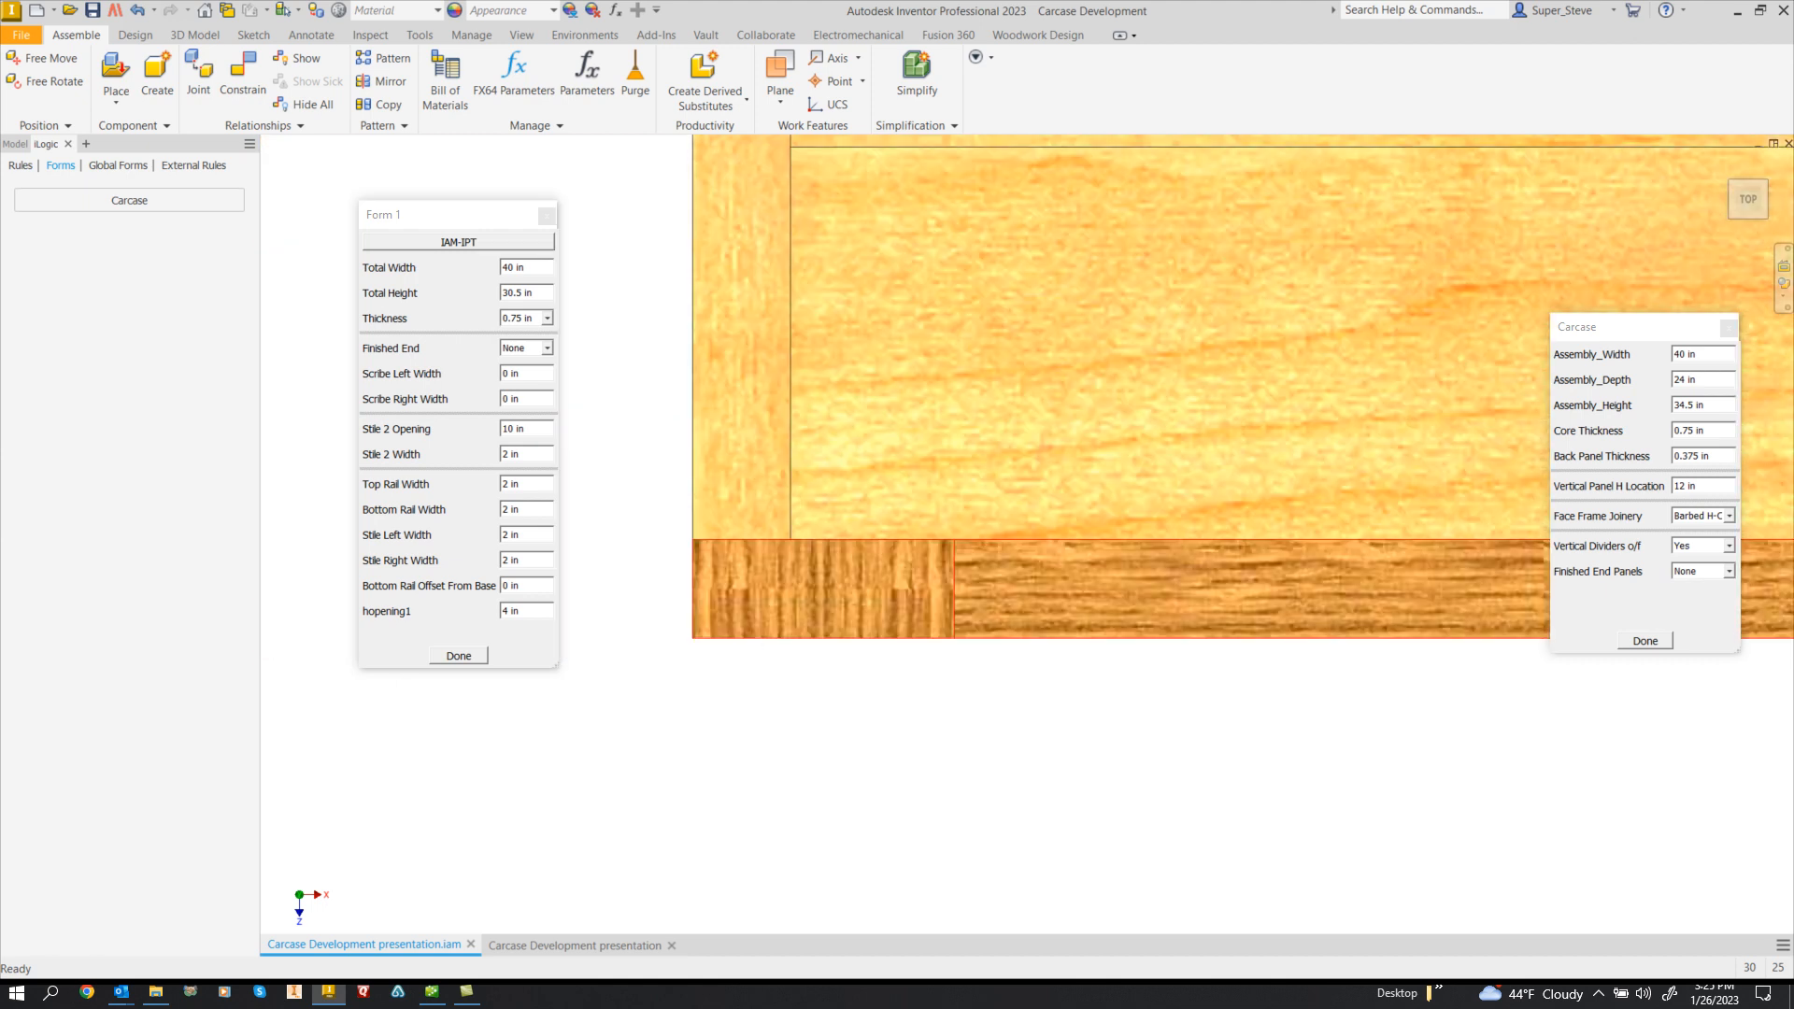
scroll(732, 590, down, 3)
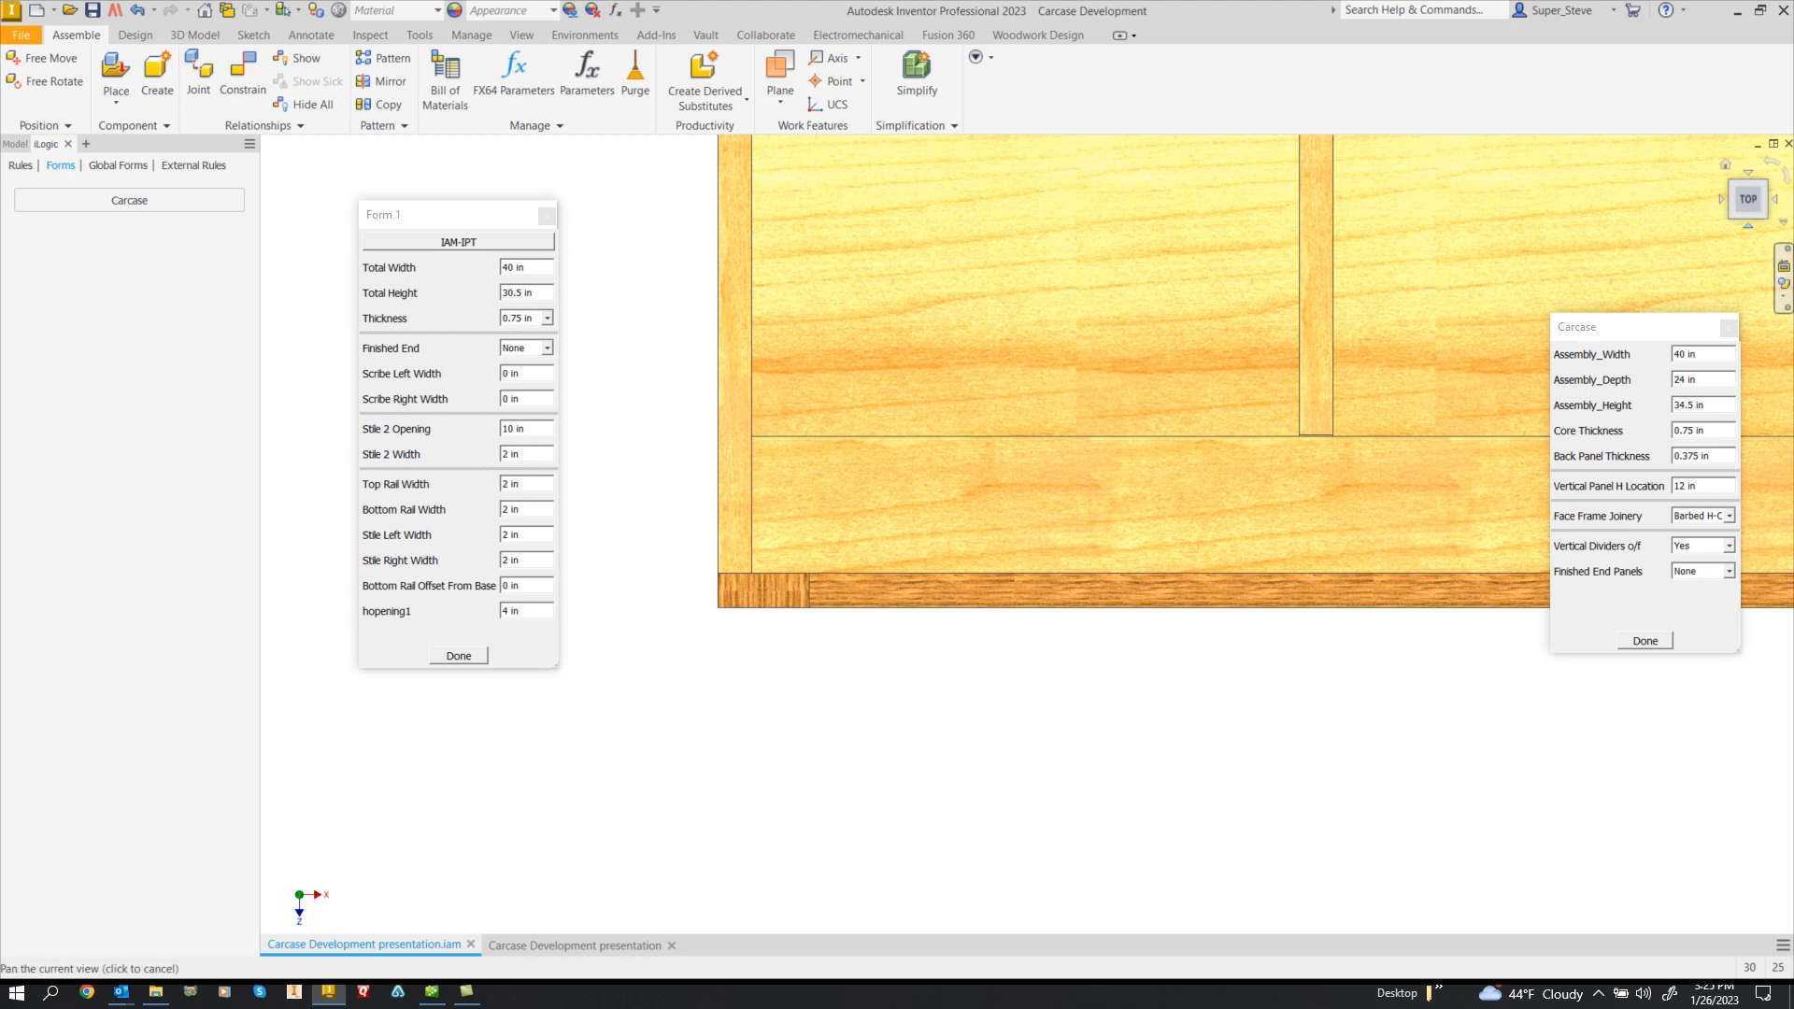
click(1749, 229)
key(F6)
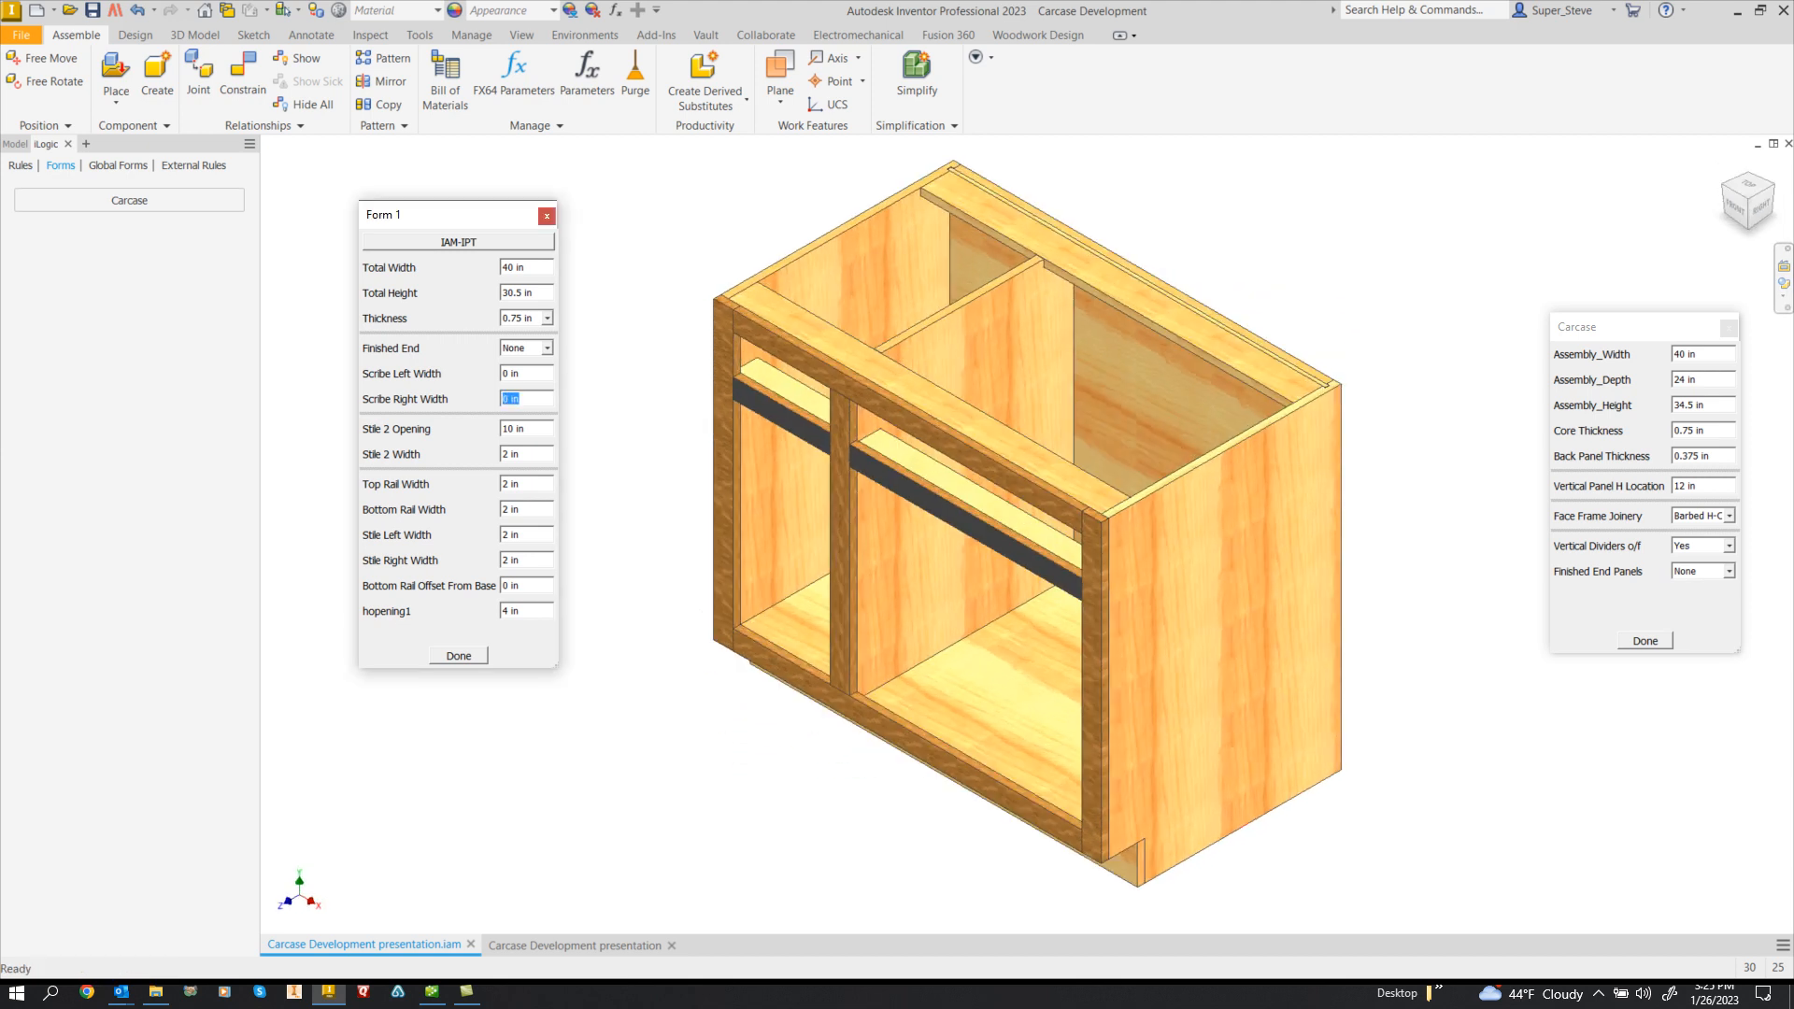
- Close the face frame's Form 1 and set the carcase's Assembly_Width to 50 in
click(459, 656)
middle_drag(1222, 639, 1075, 636)
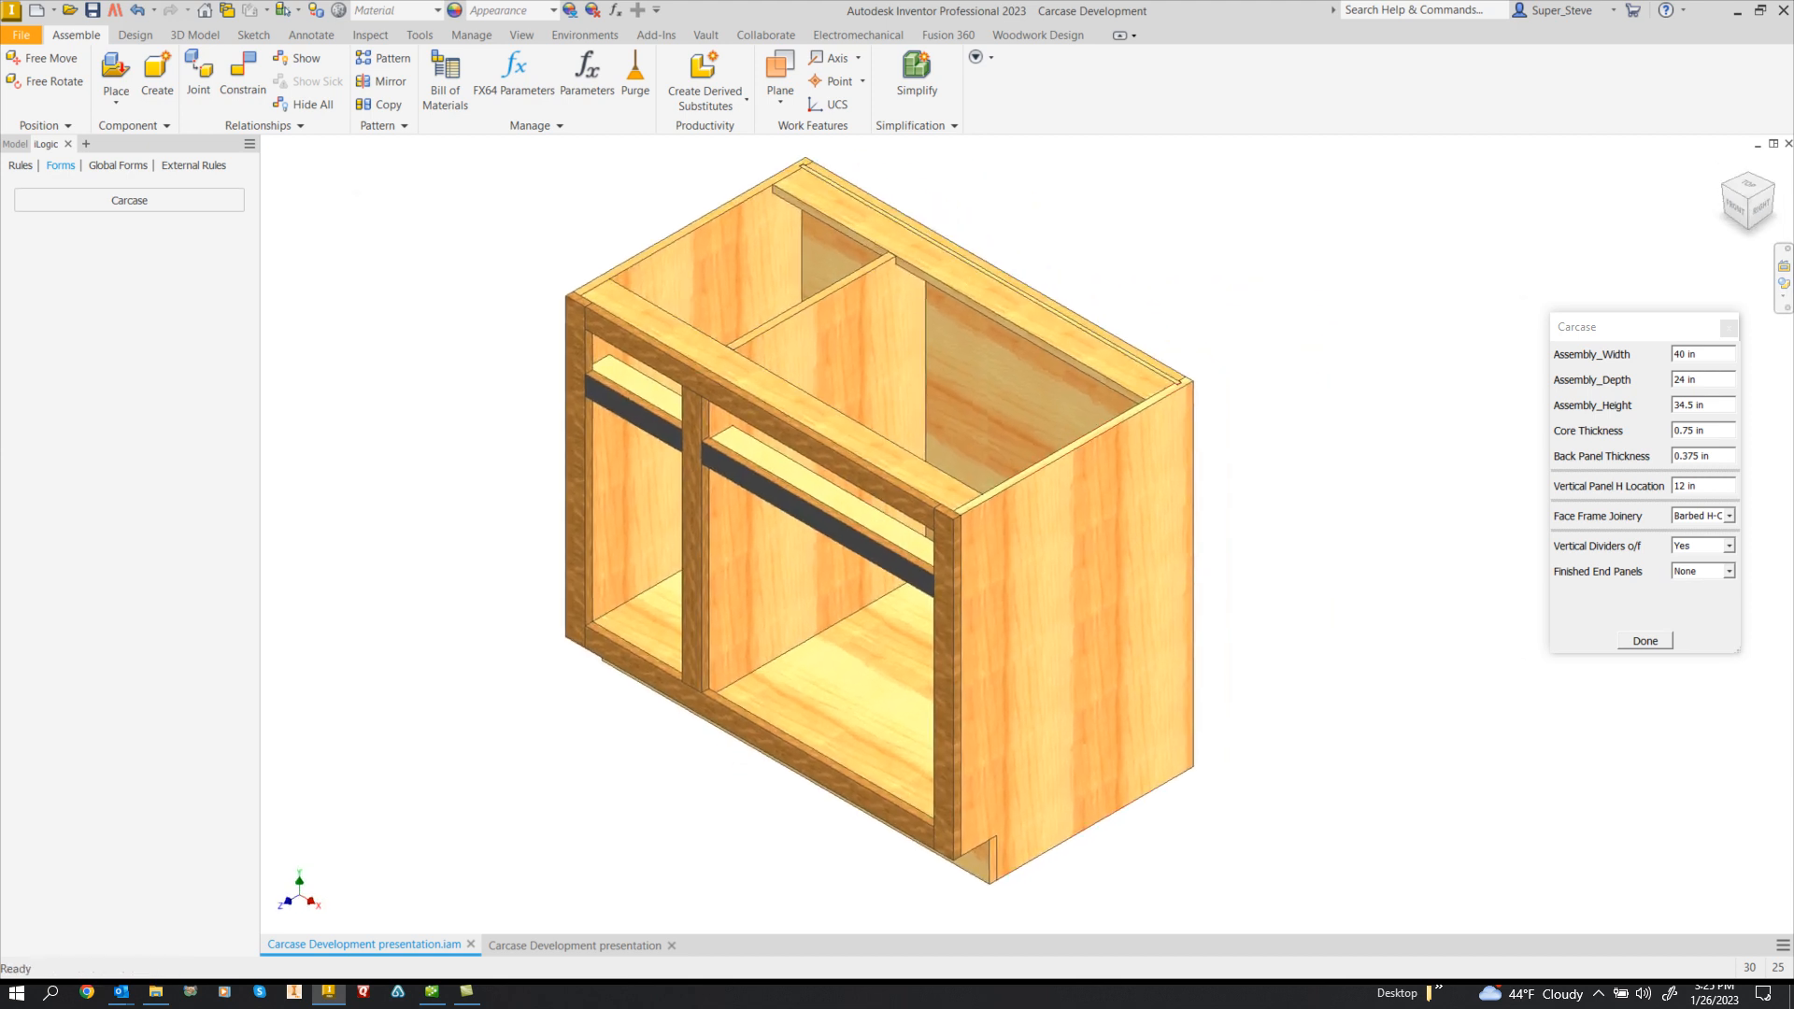
drag(1630, 327, 1529, 205)
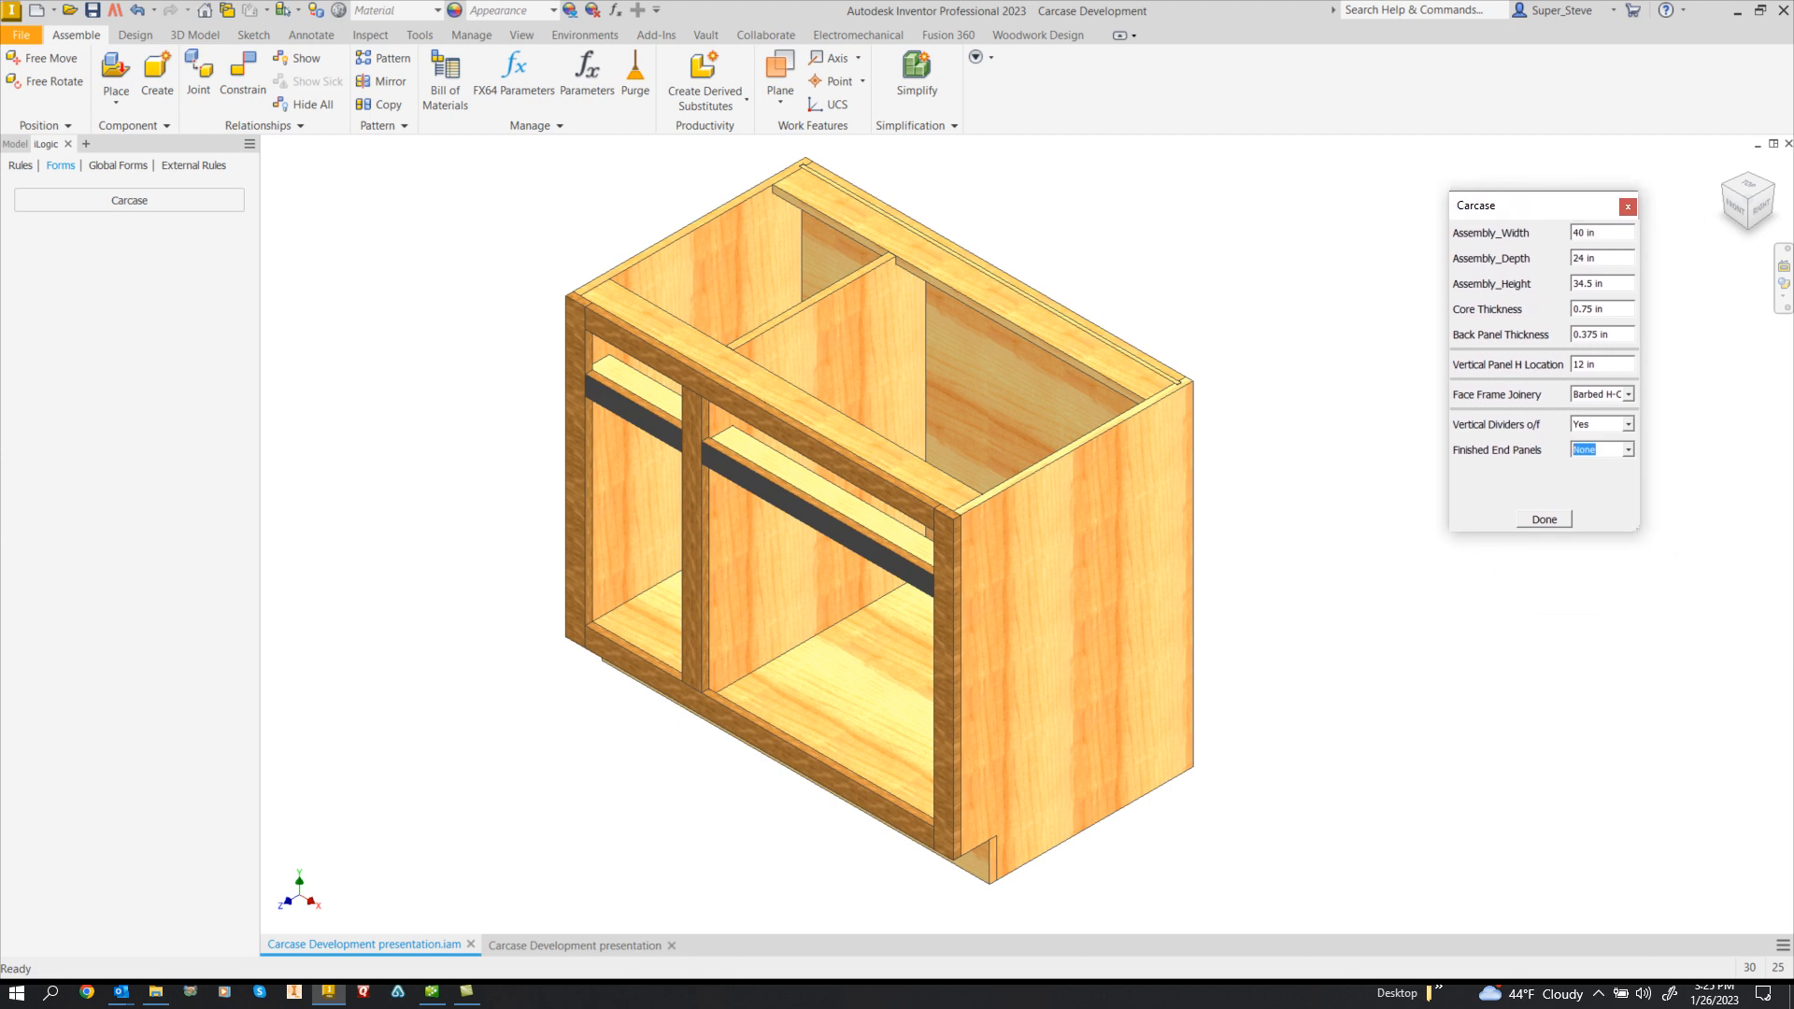
drag(1599, 233, 1573, 233)
text(50)
key(Return)
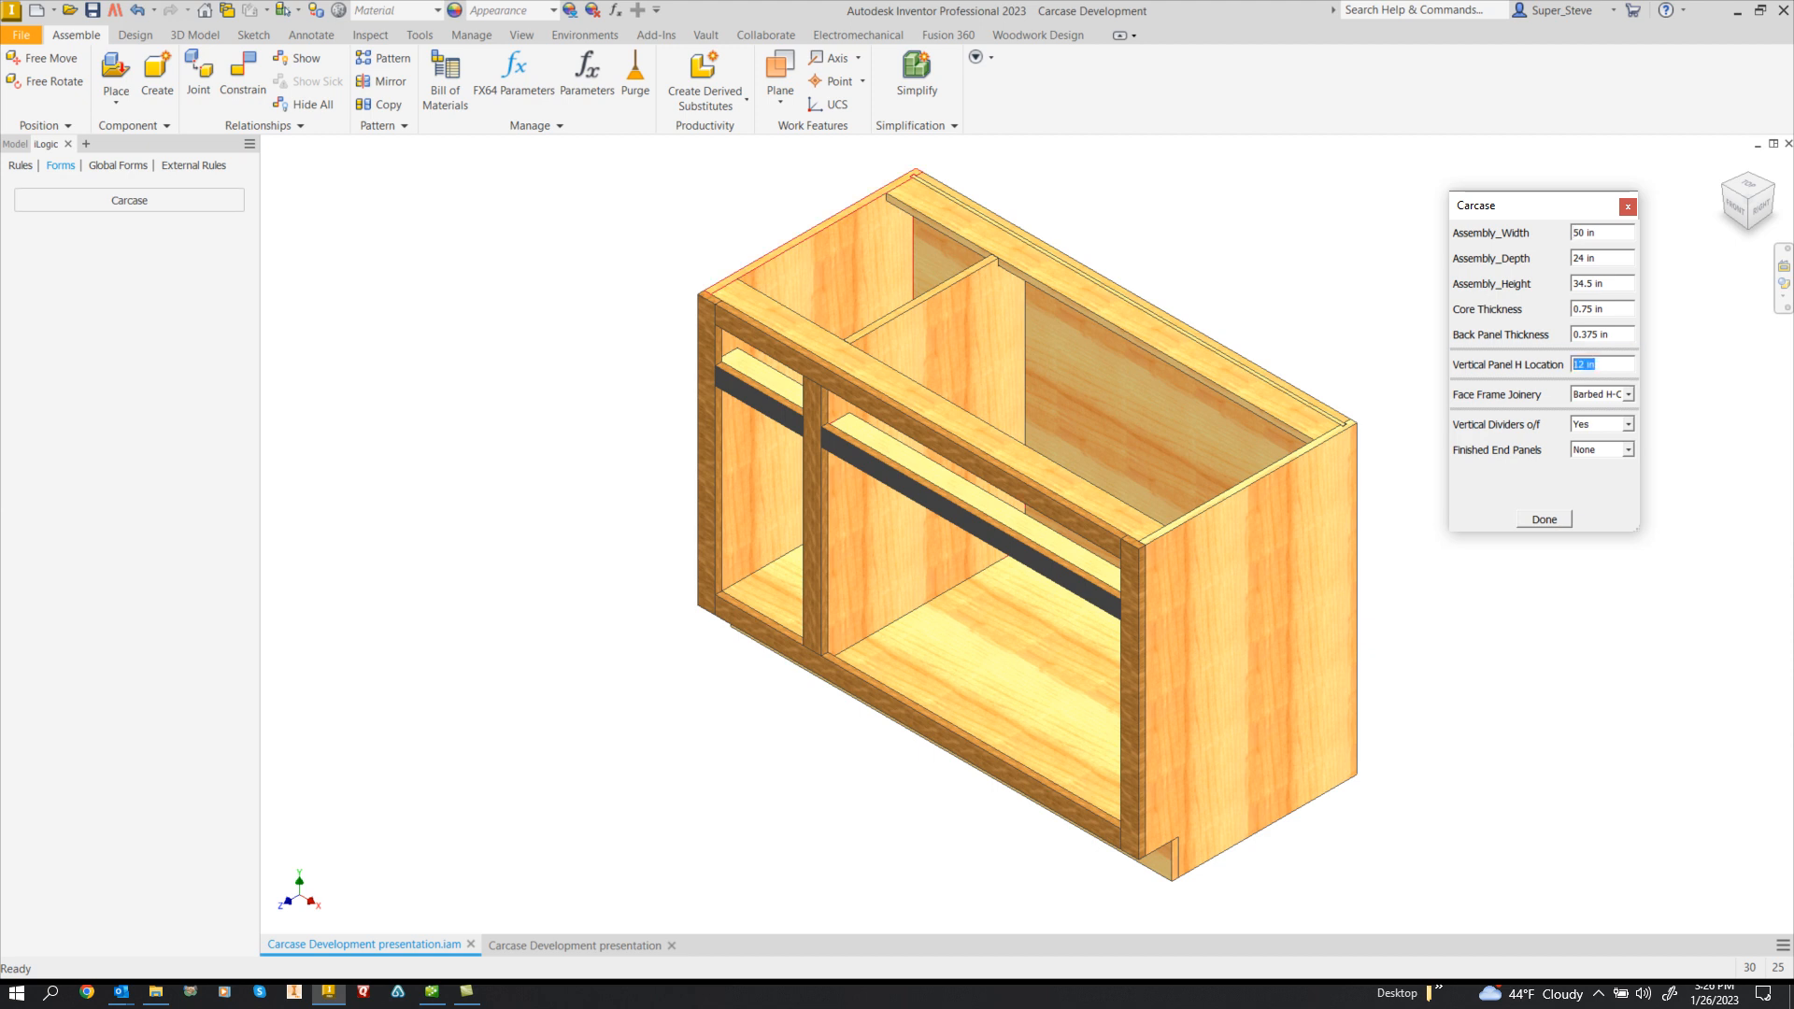
- Set the carcase's Vertical Panel H Location to 18 in and save the assembly with its dependent files
text(18)
key(Return)
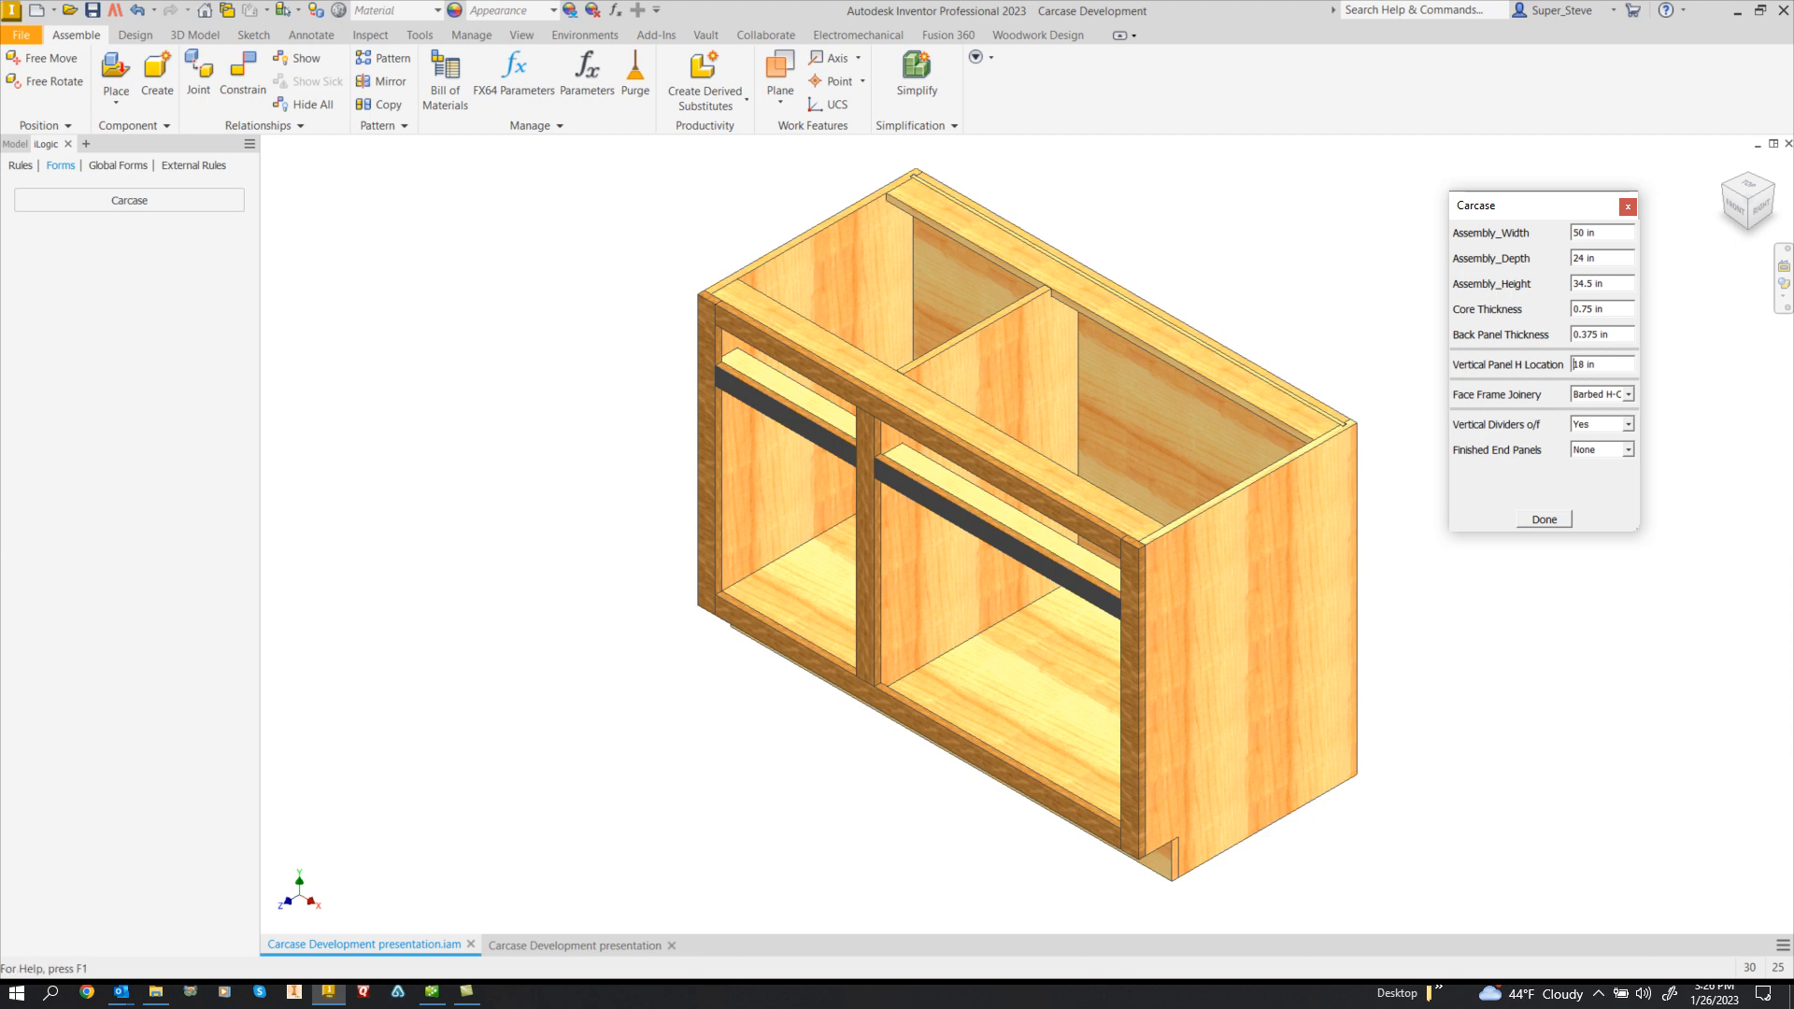
click(93, 10)
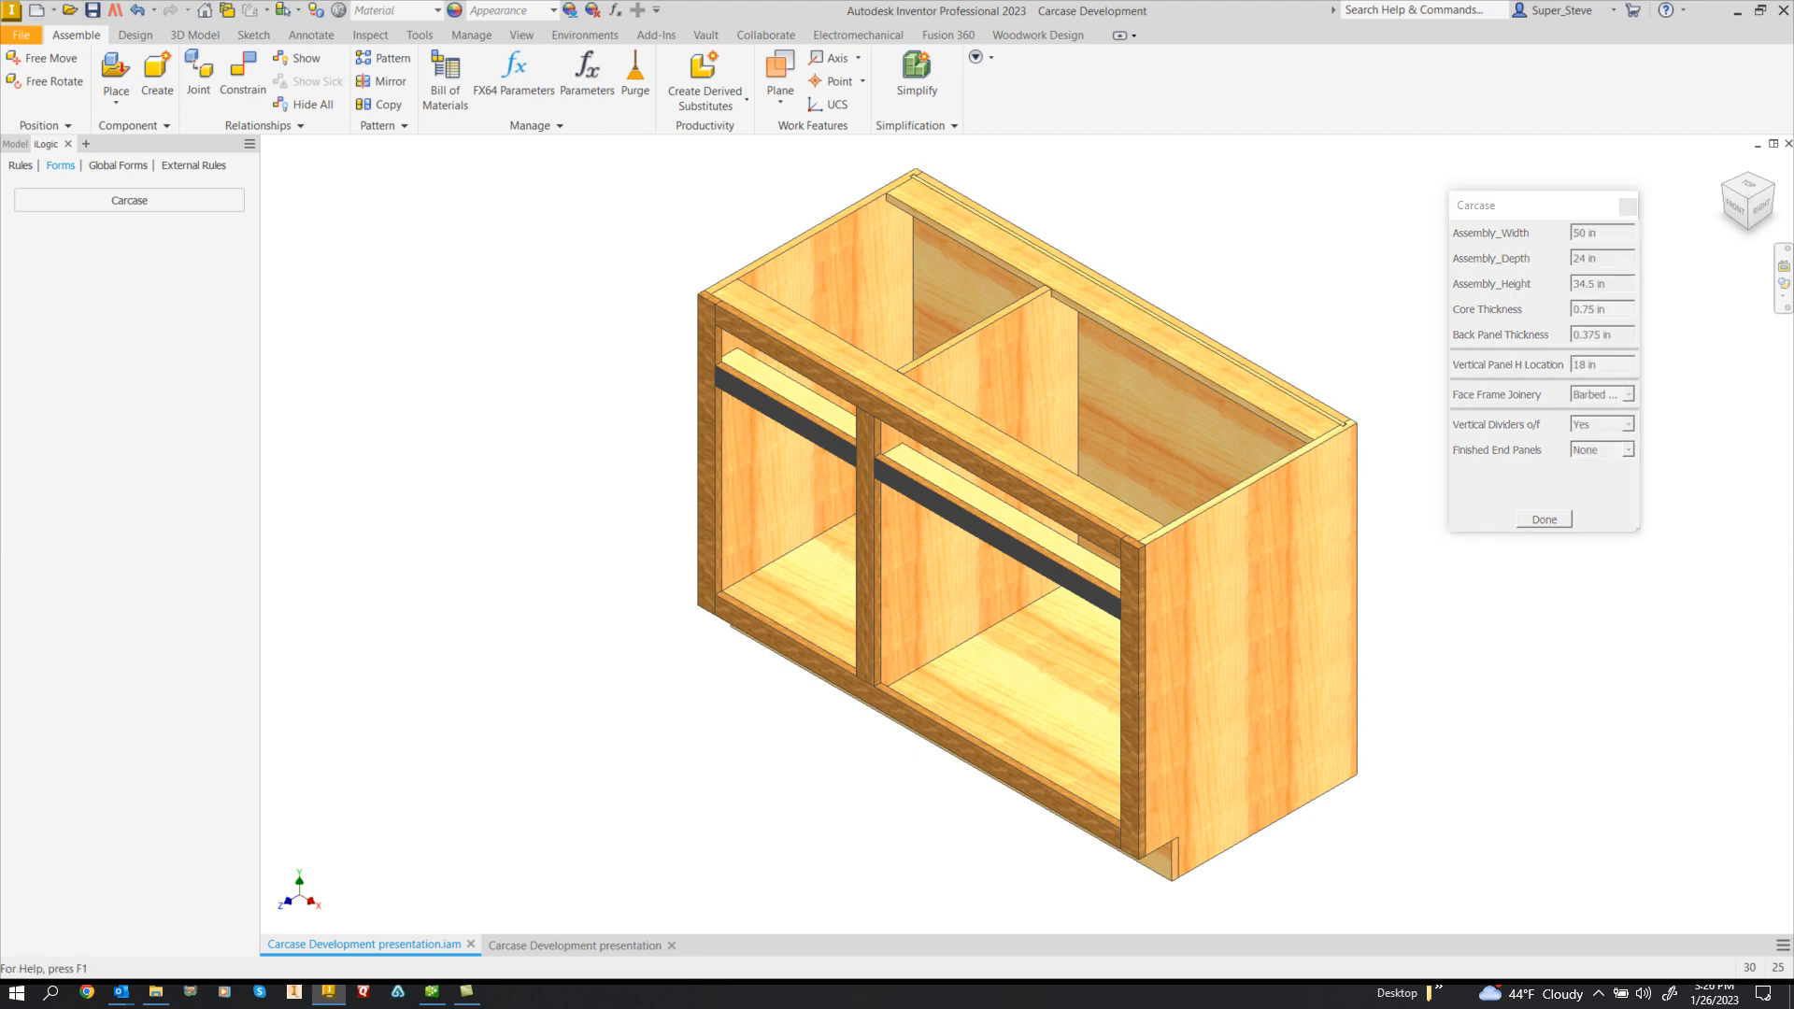
key(Return)
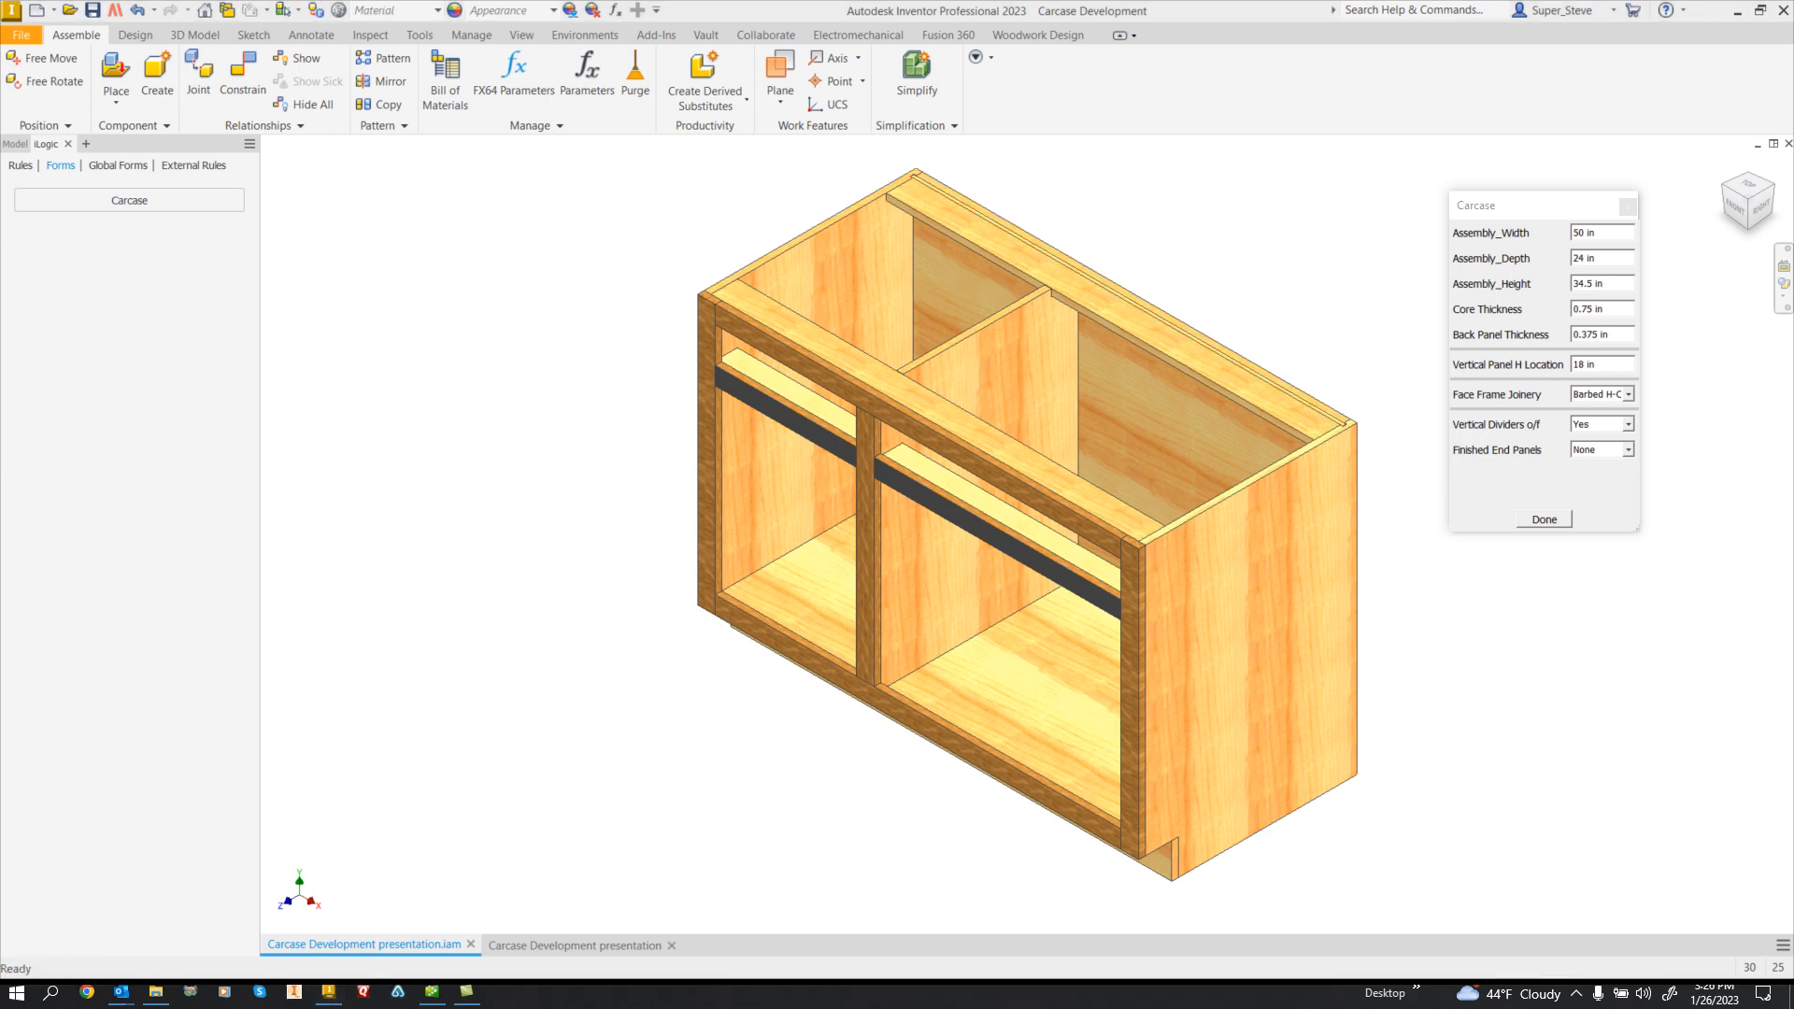
- Run Sculpt on the assembly's Woodwork Parts to cut the connector joinery, and close the command
click(1037, 35)
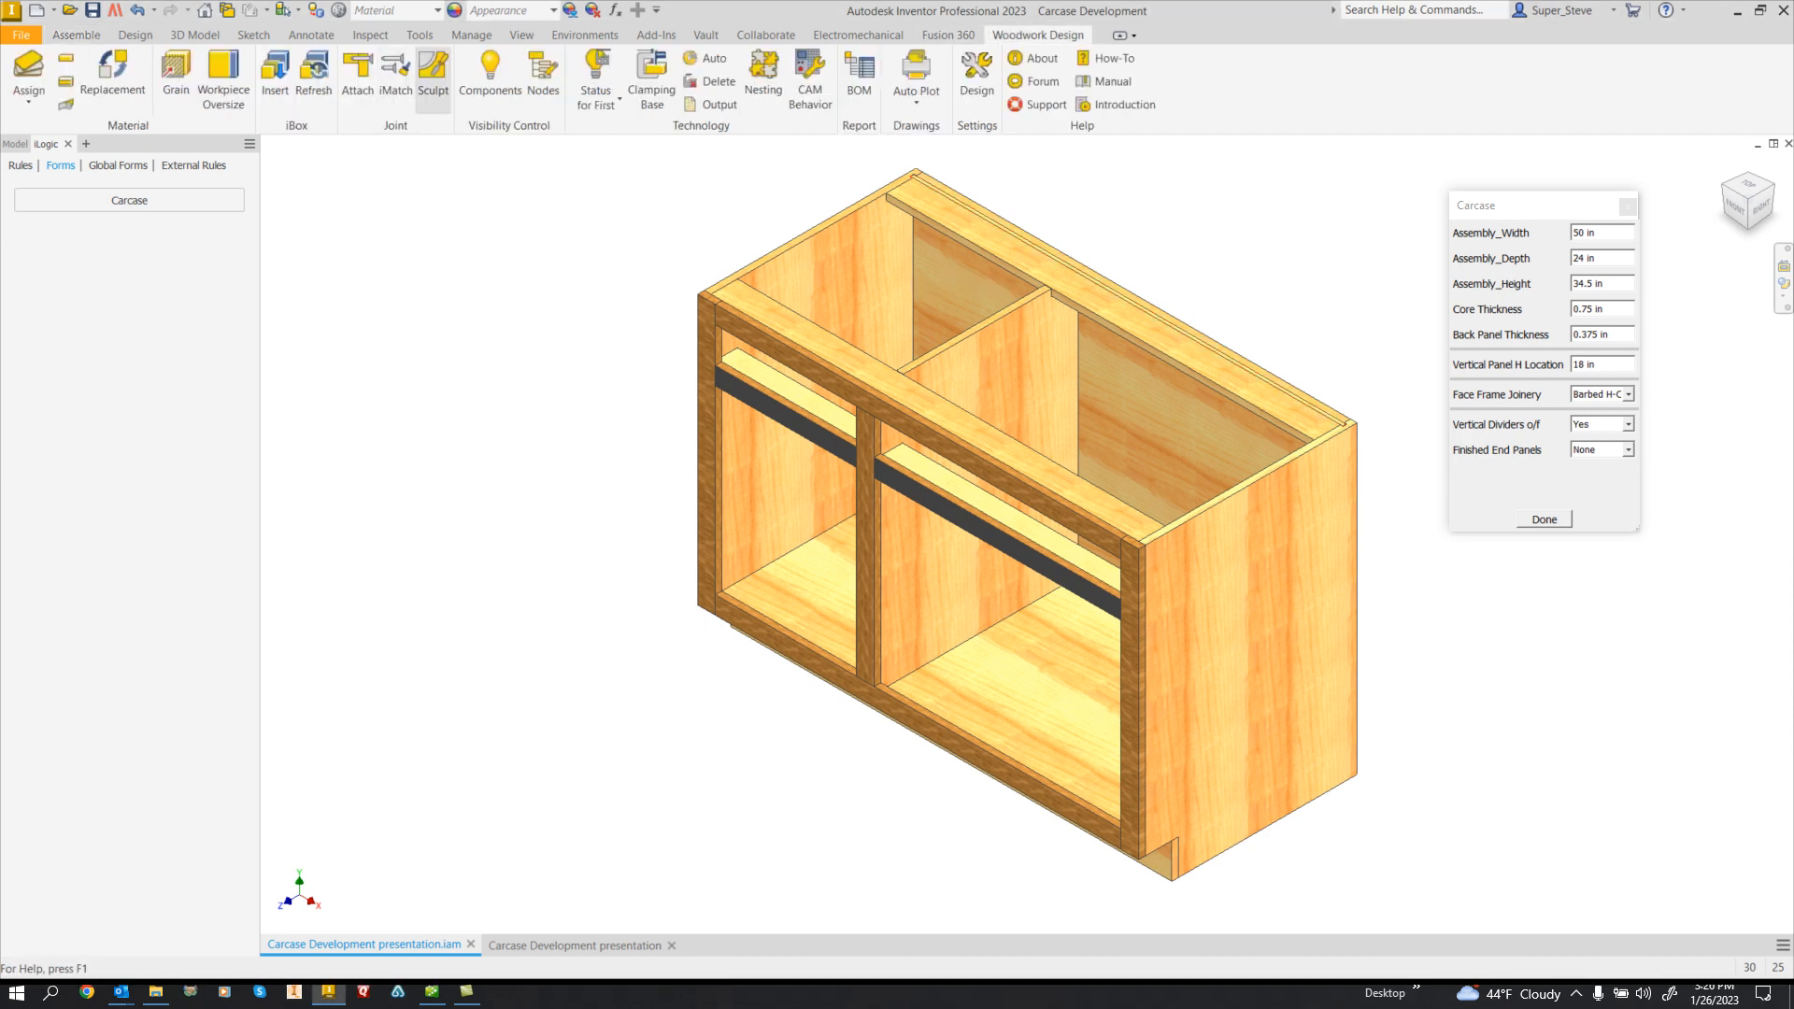
click(433, 75)
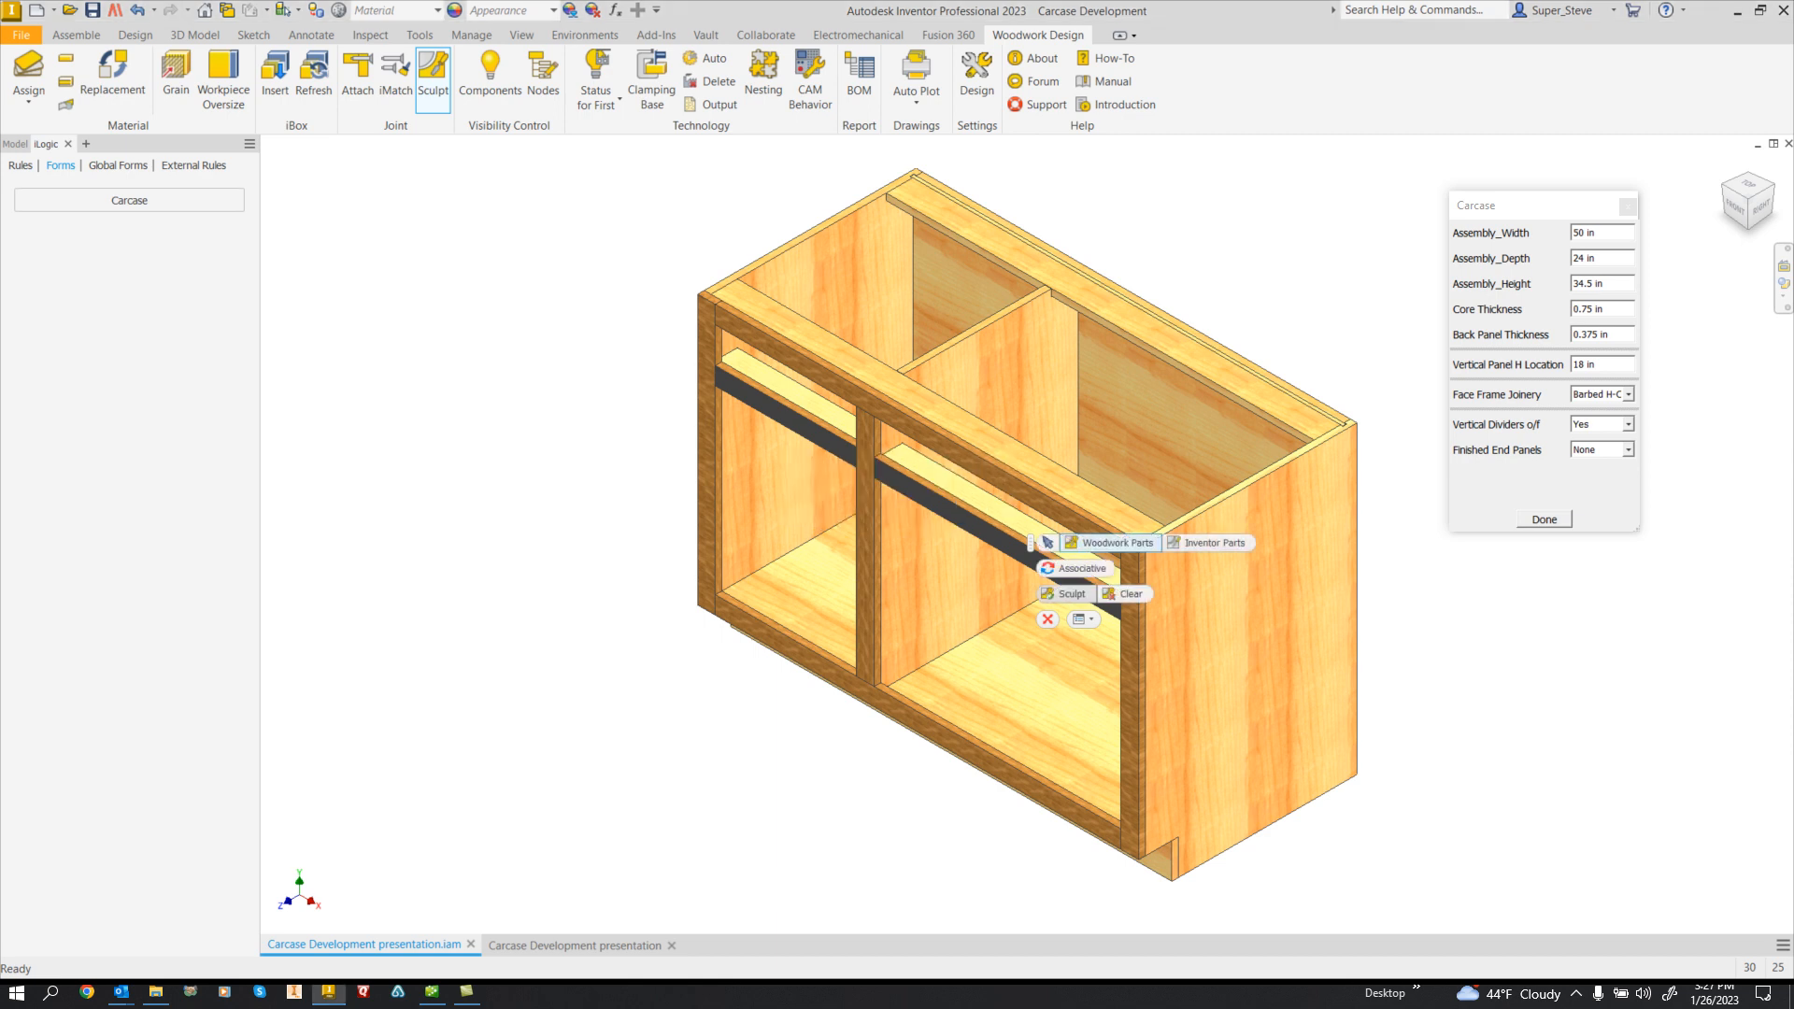
click(1047, 620)
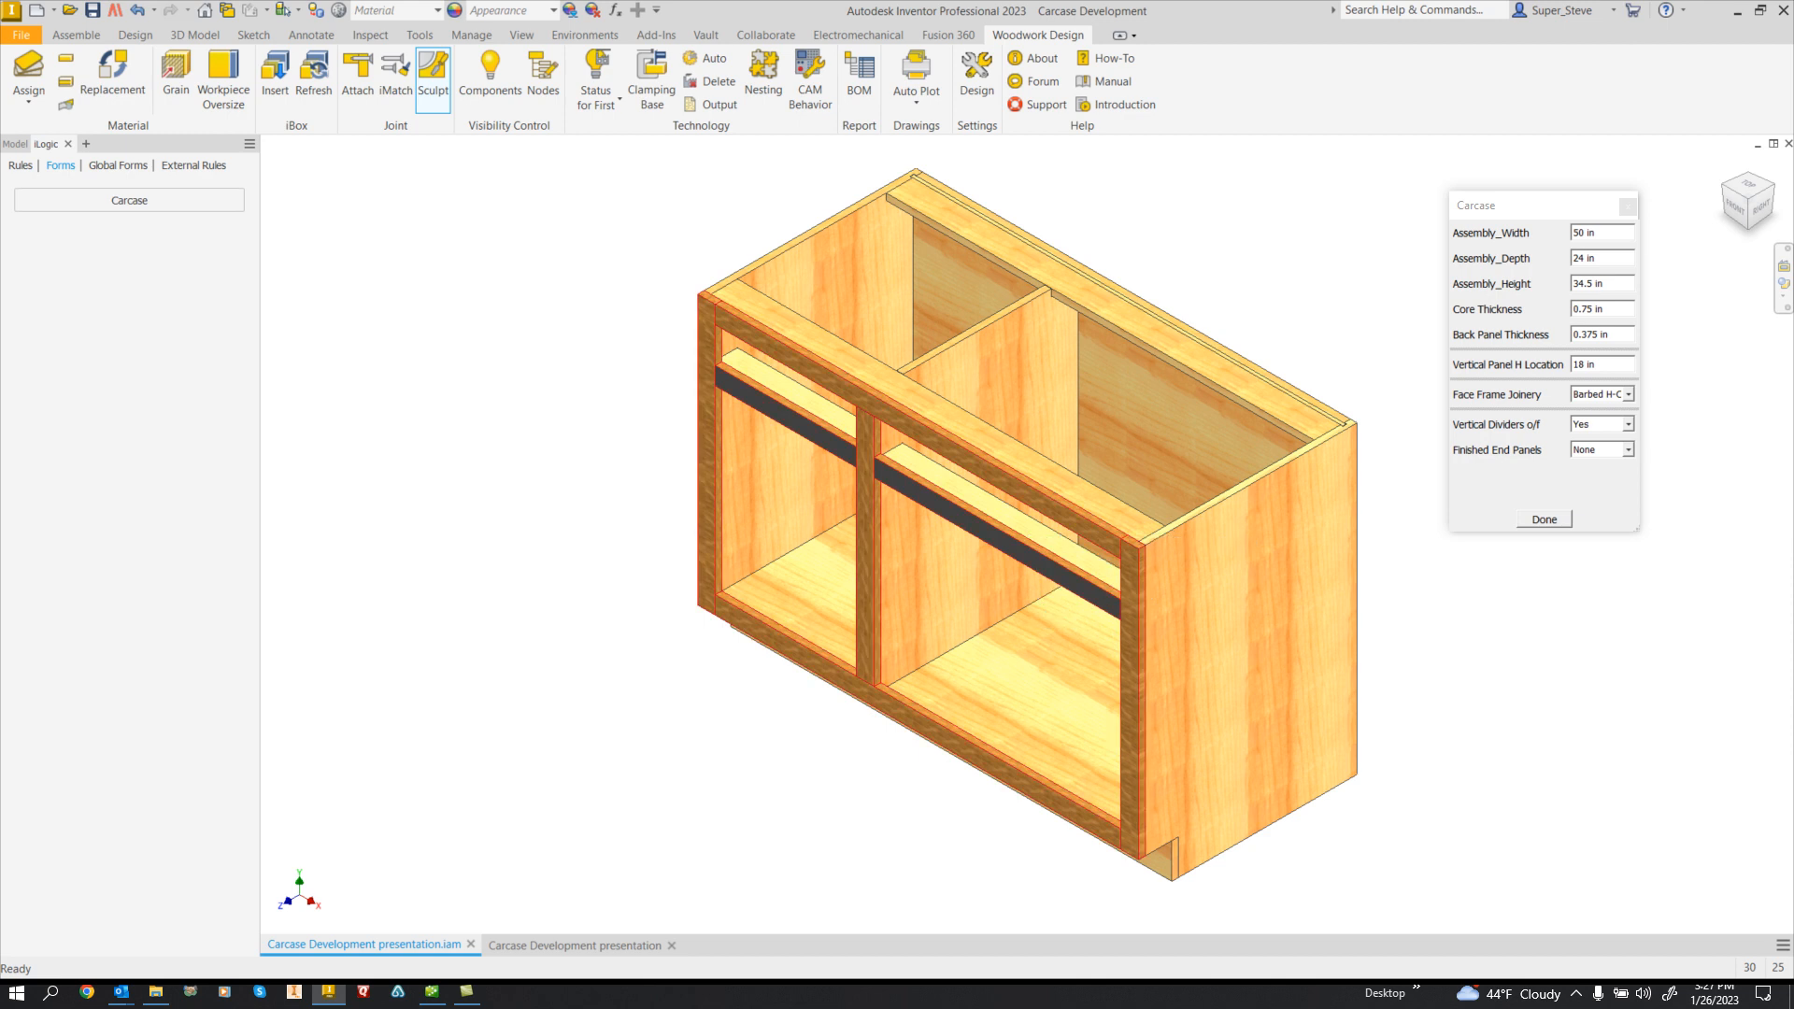
- Open the test-05 face frame in its own window and examine the connector slots on the back of its stiles and rails
right_click(954, 446)
click(956, 368)
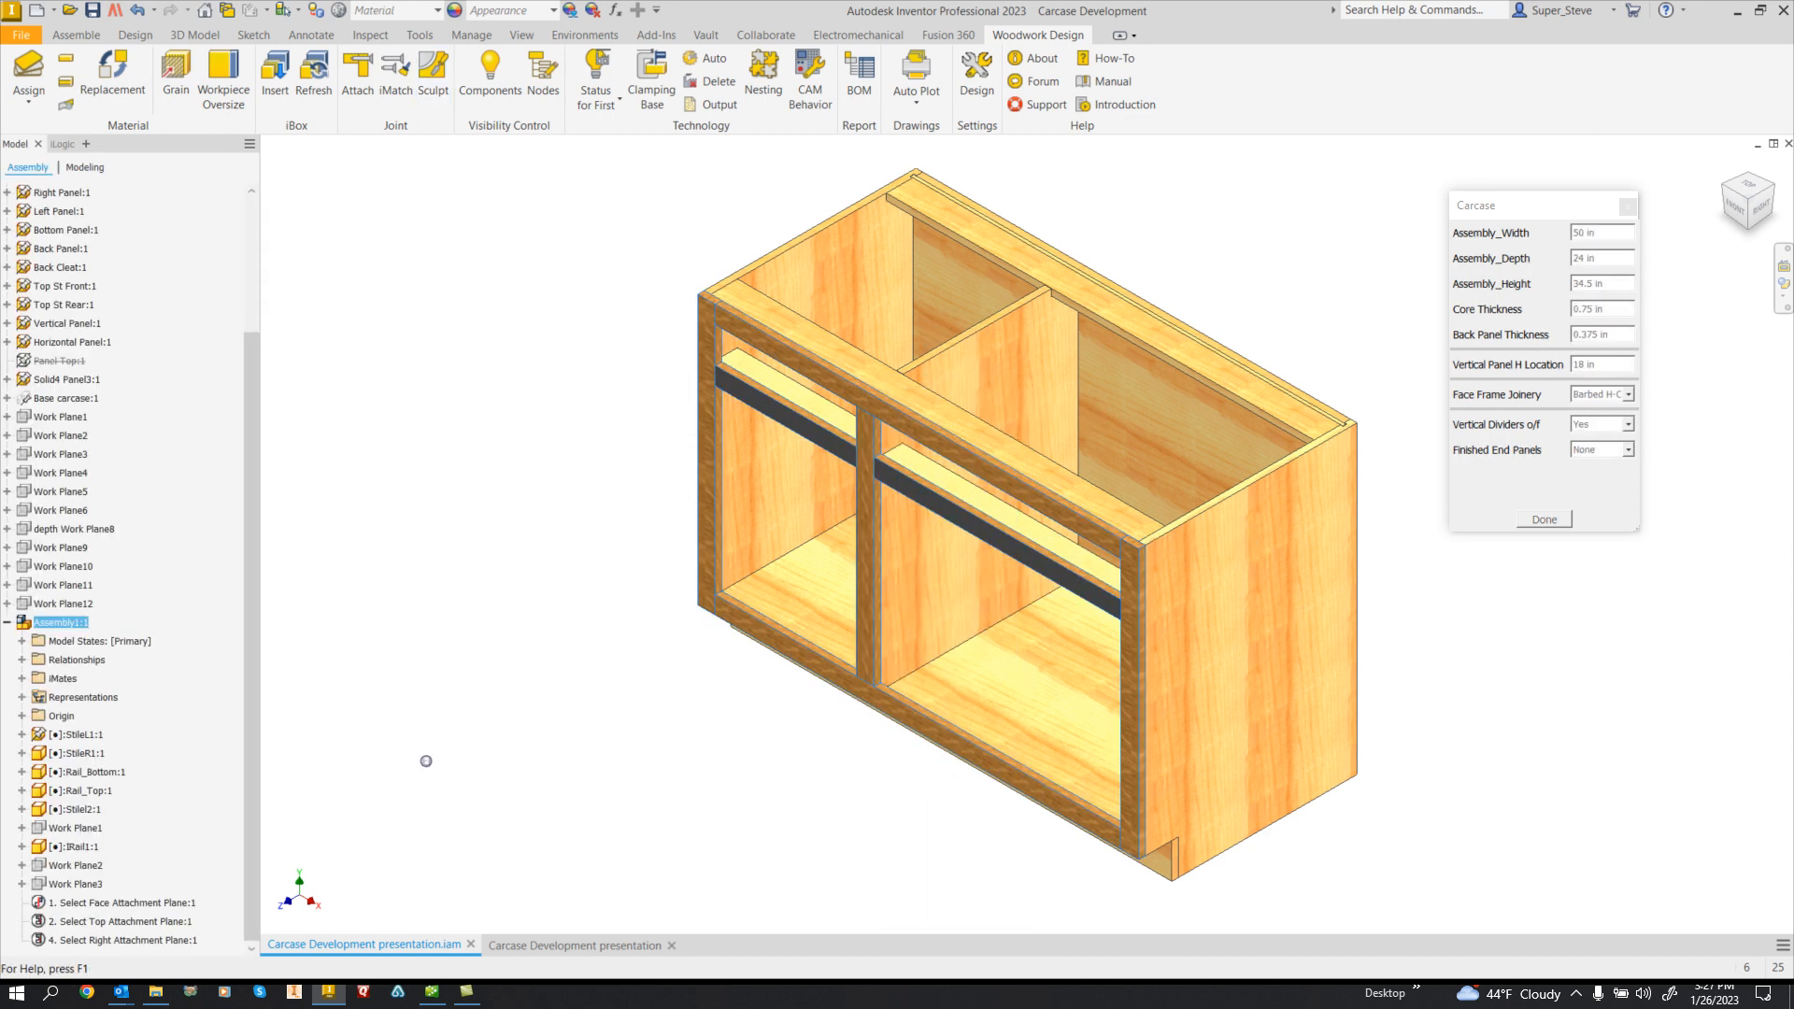
middle_drag(956, 368, 1067, 350)
shift+middle_drag(787, 302, 914, 798)
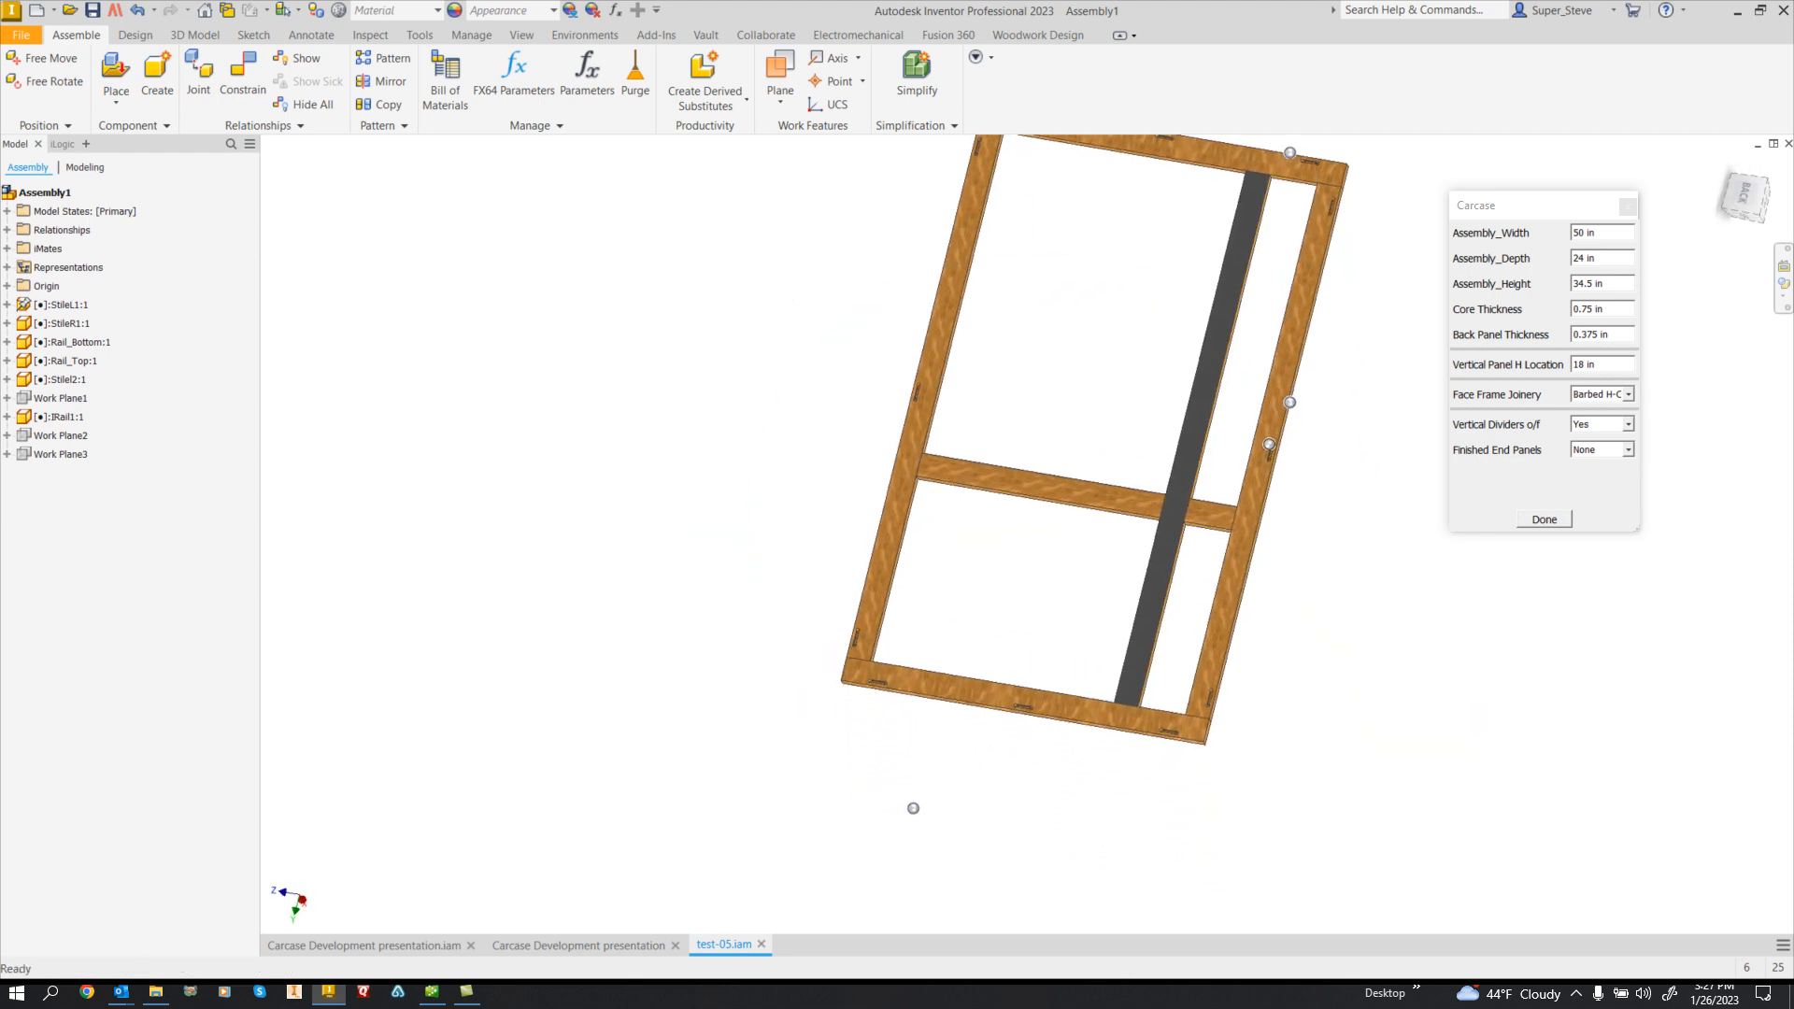
scroll(914, 798, up, 10)
middle_drag(854, 702, 817, 697)
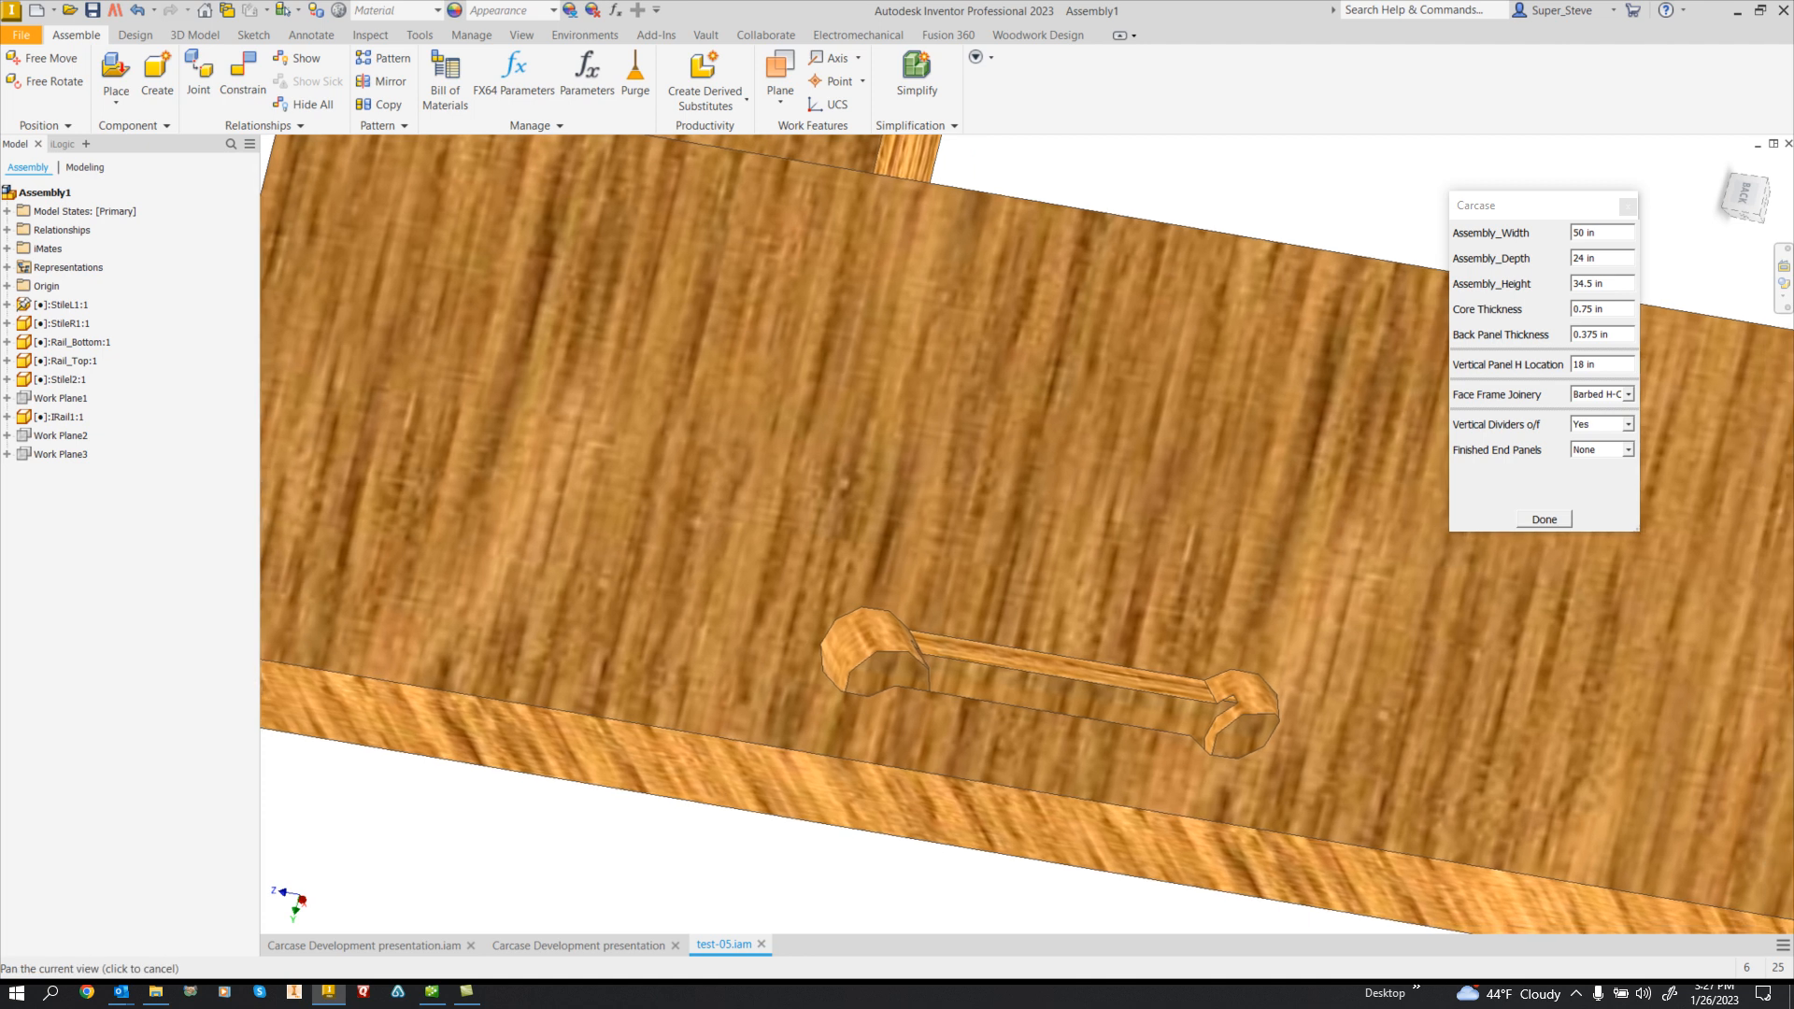
scroll(817, 697, down, 3)
middle_drag(808, 486, 880, 807)
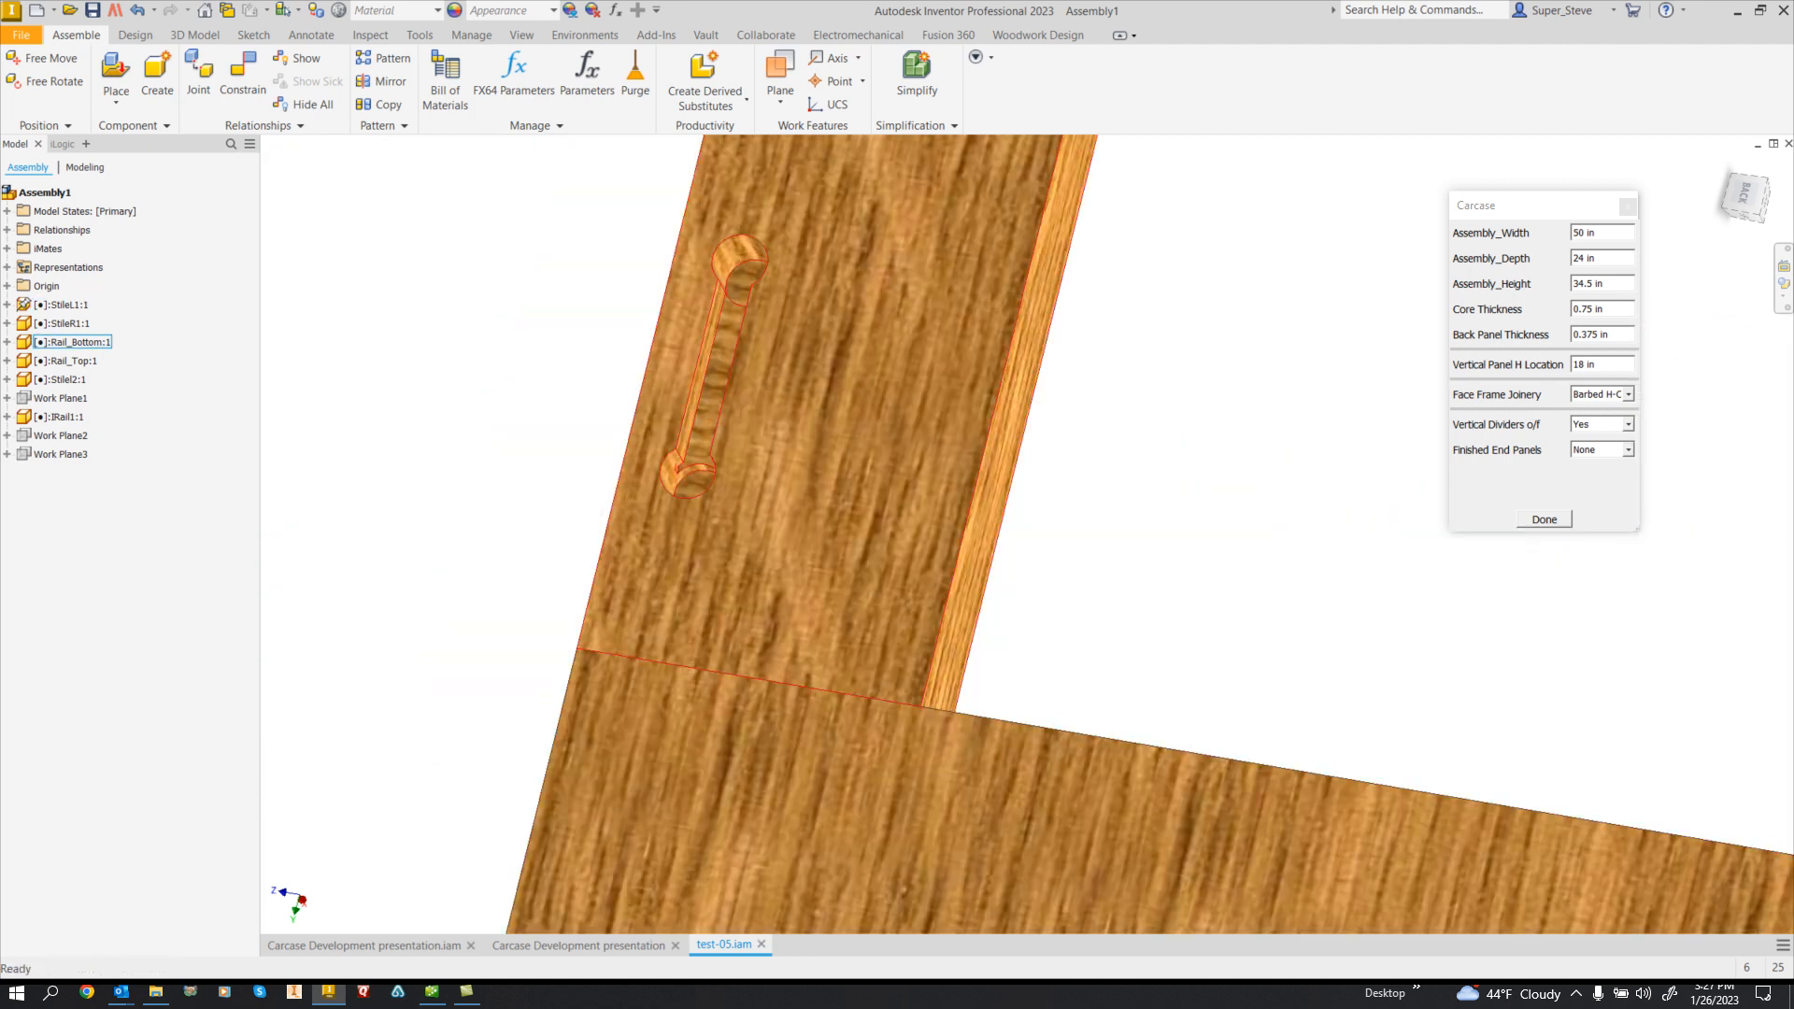
scroll(721, 310, up, 3)
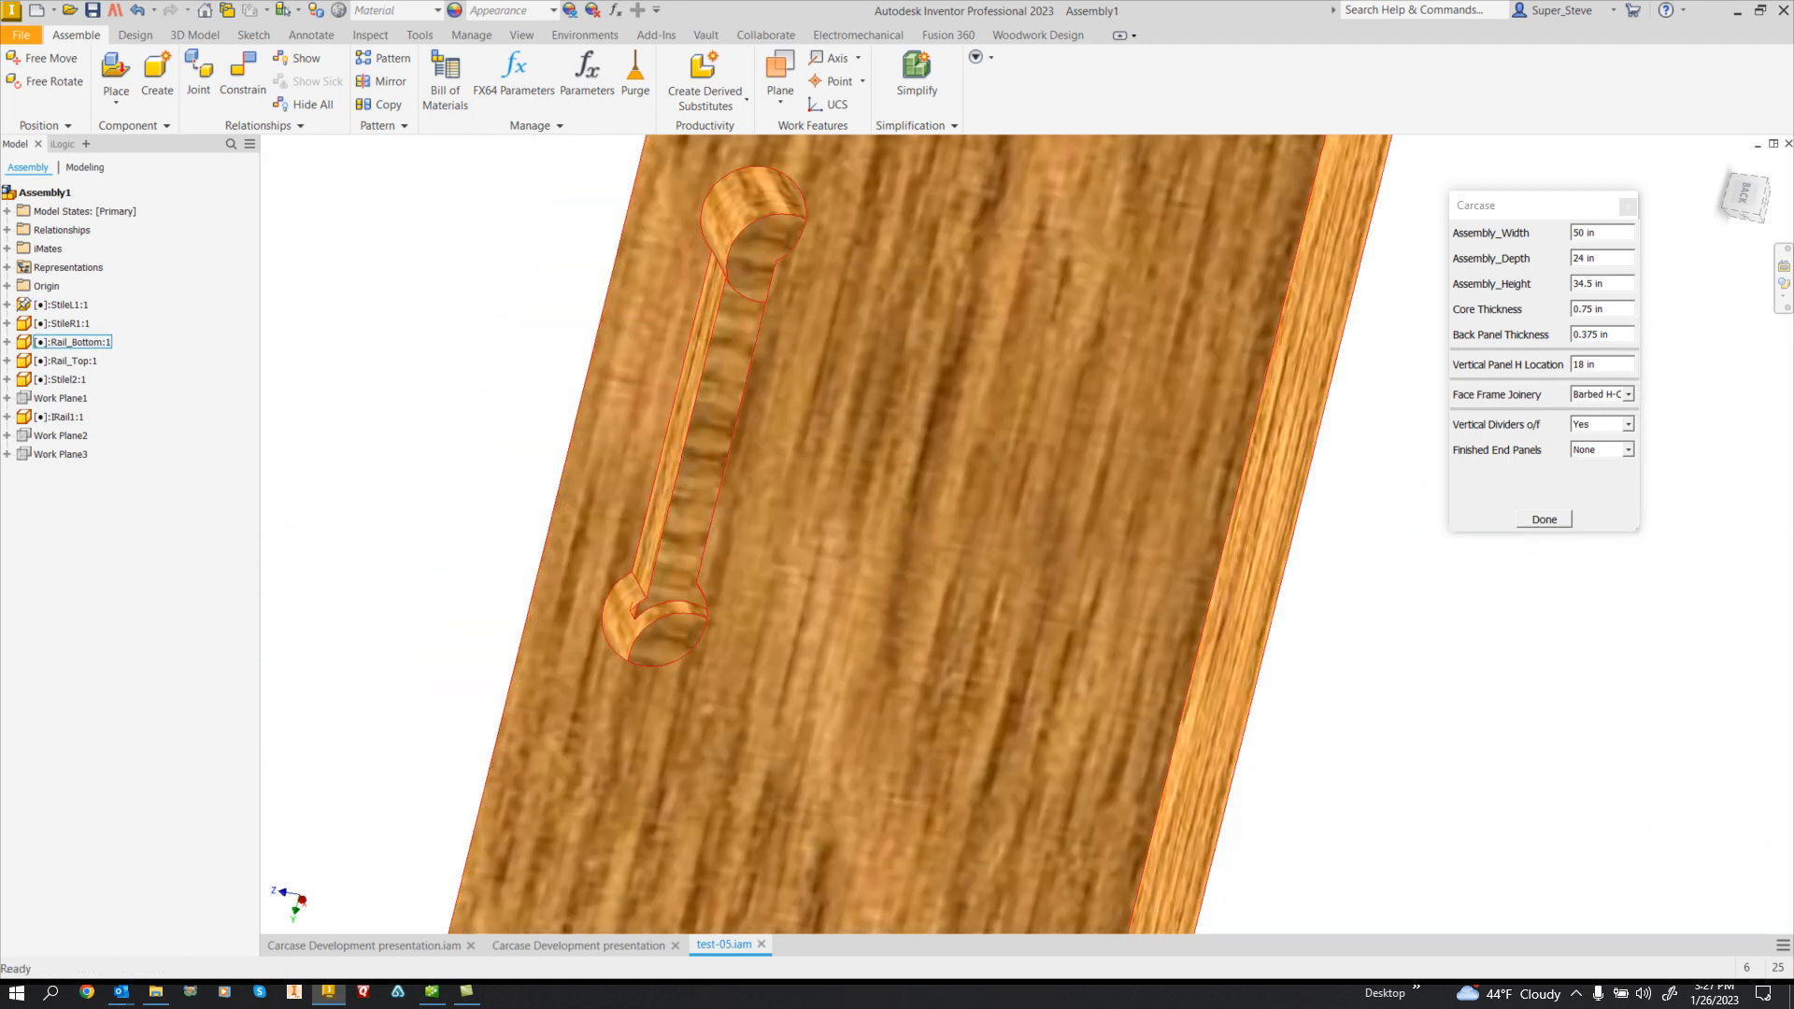
scroll(728, 341, down, 10)
middle_drag(728, 341, 356, 947)
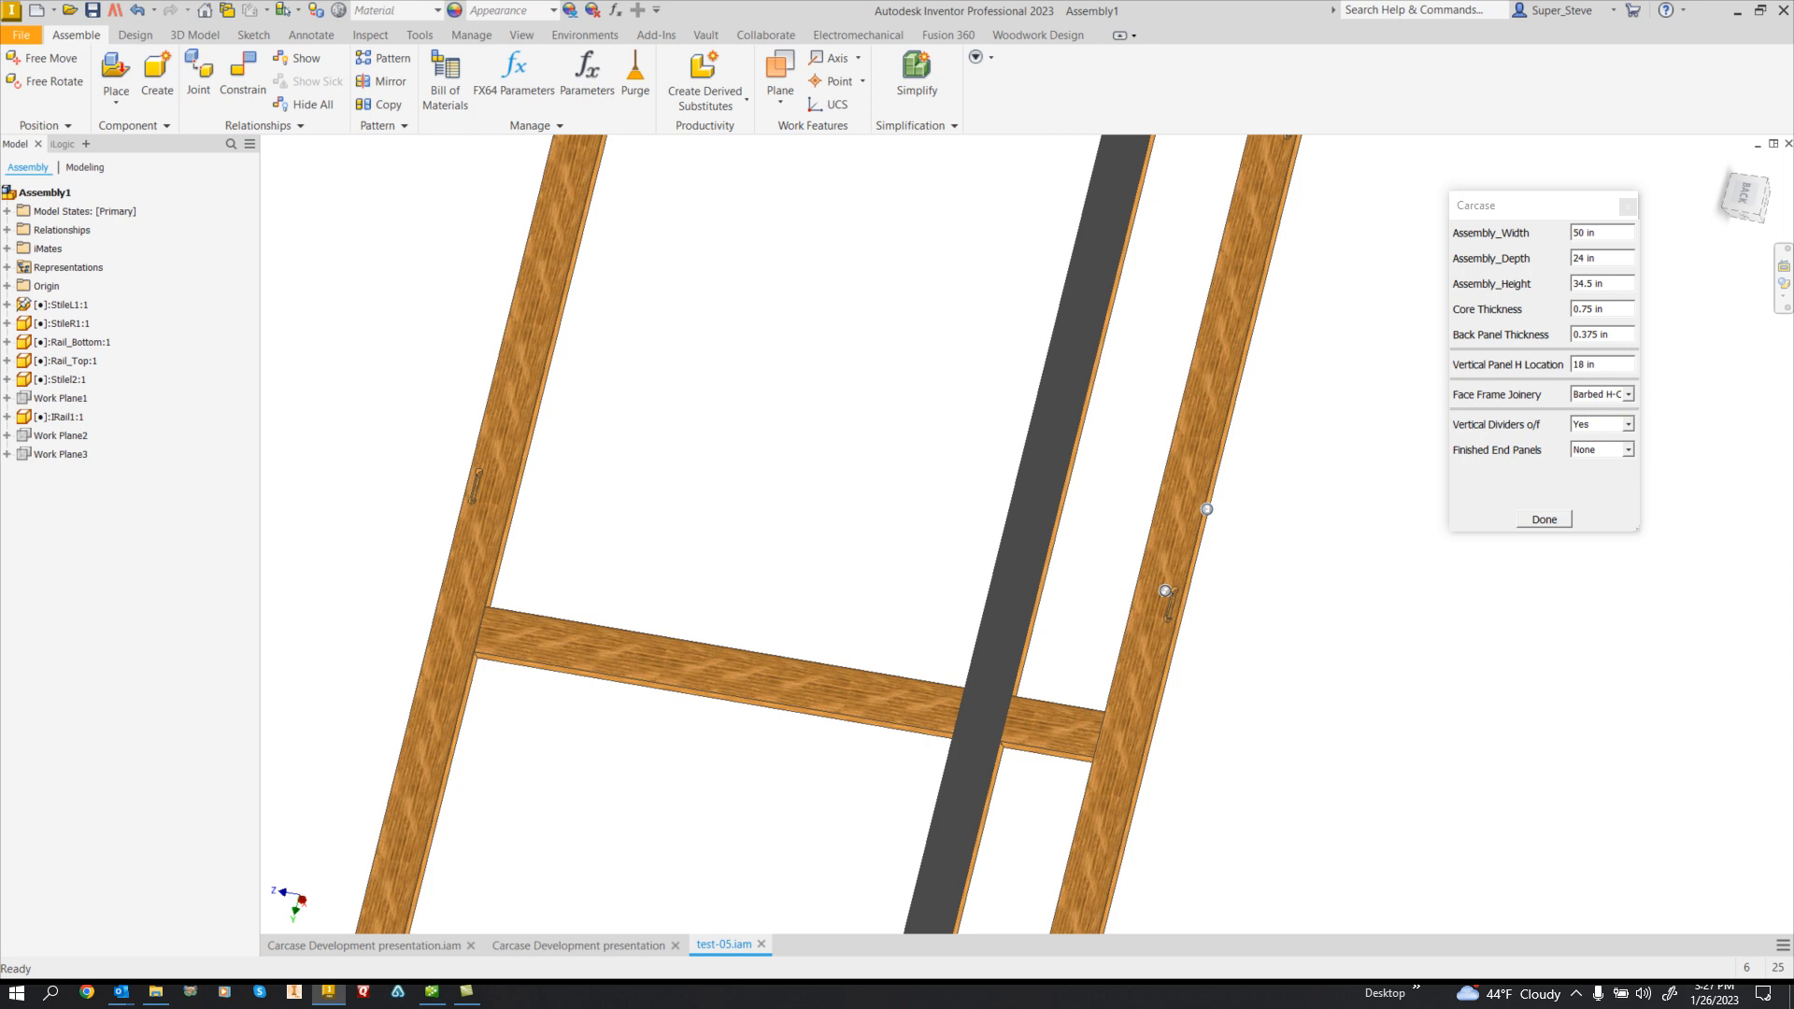
- Open the face frame's bottom rail as a separate part and examine the connector slots along its back face
click(70, 343)
right_click(513, 344)
click(514, 295)
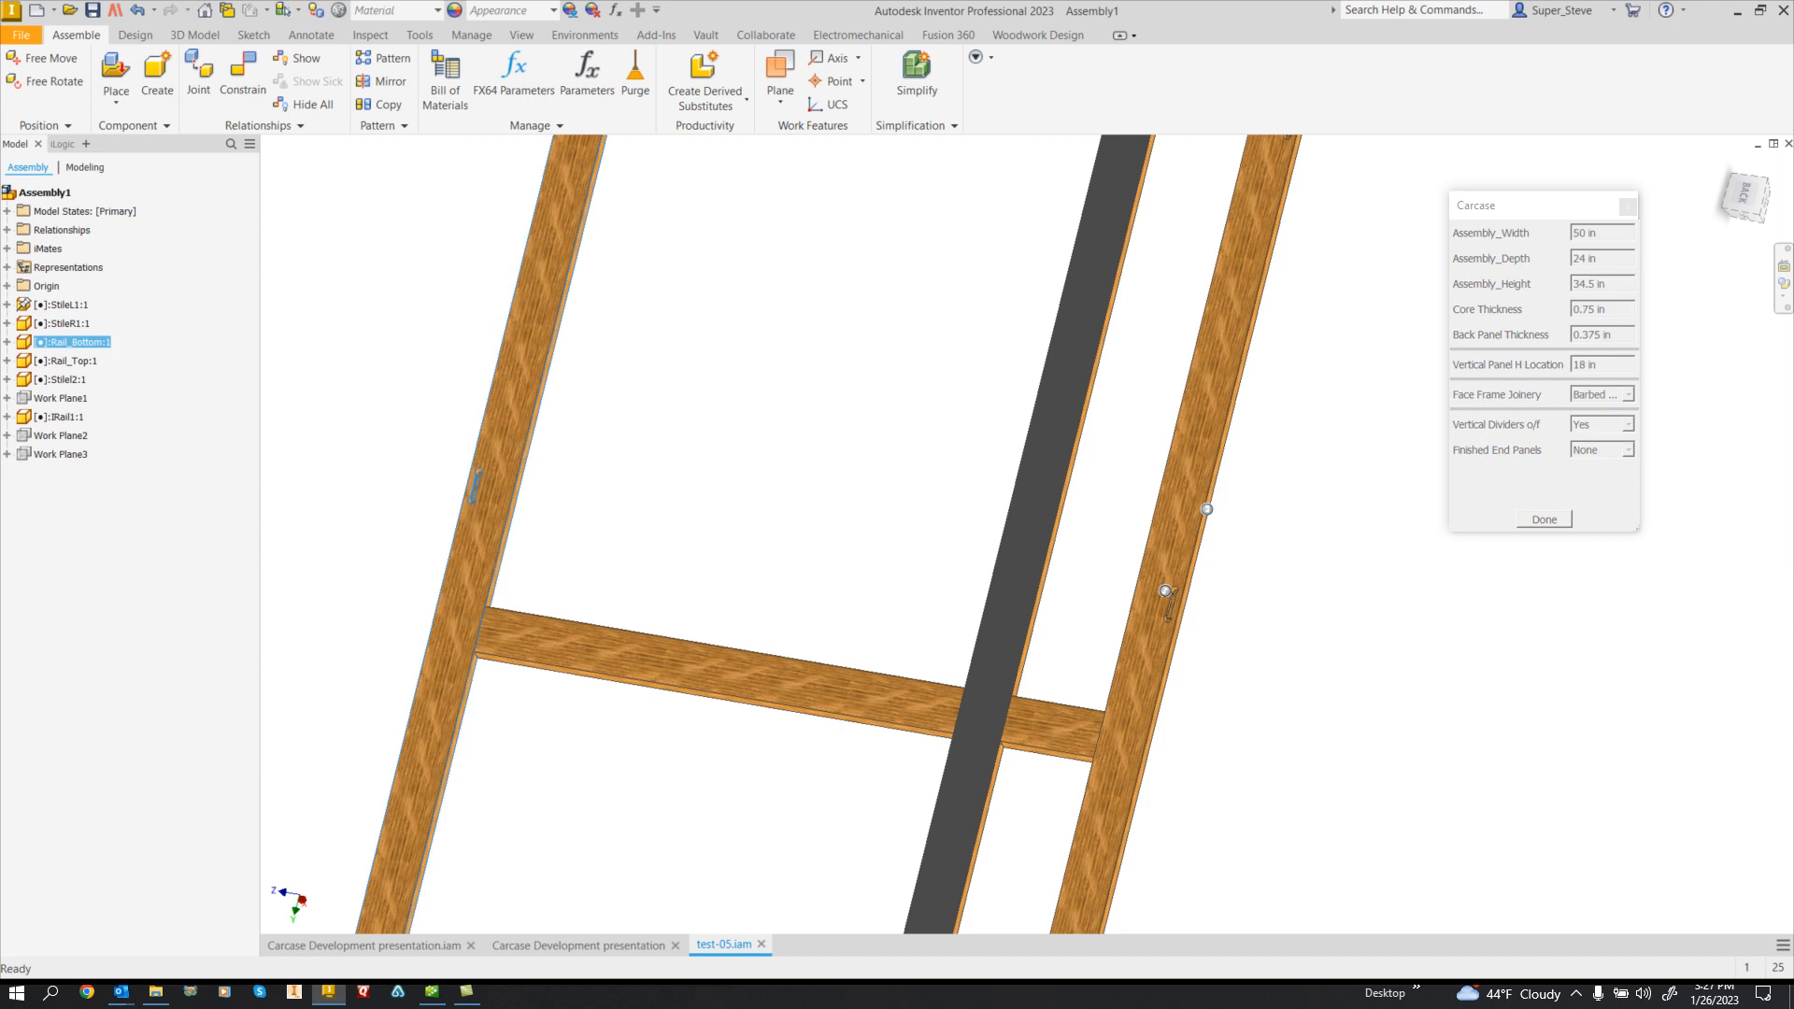
middle_drag(804, 468, 1028, 486)
scroll(1430, 664, up, 10)
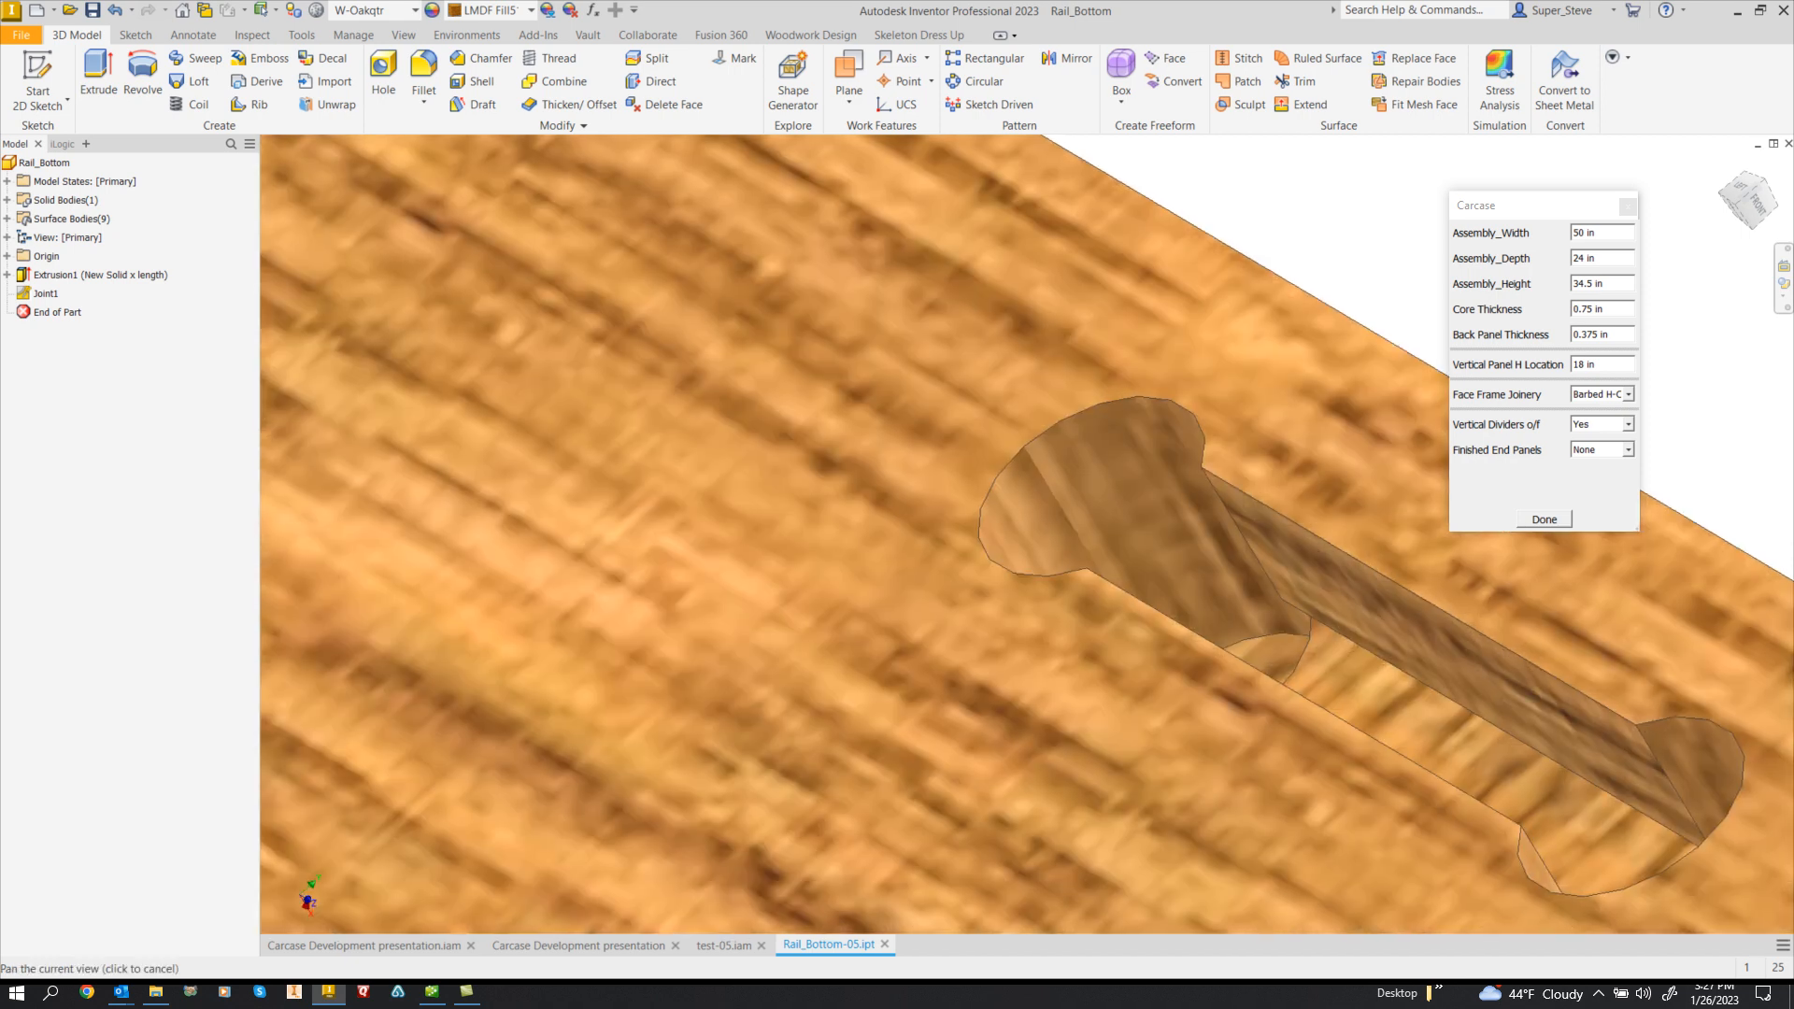
scroll(1256, 587, down, 5)
scroll(1255, 586, down, 8)
scroll(1215, 586, up, 3)
middle_drag(1215, 586, 1239, 749)
scroll(1374, 870, down, 3)
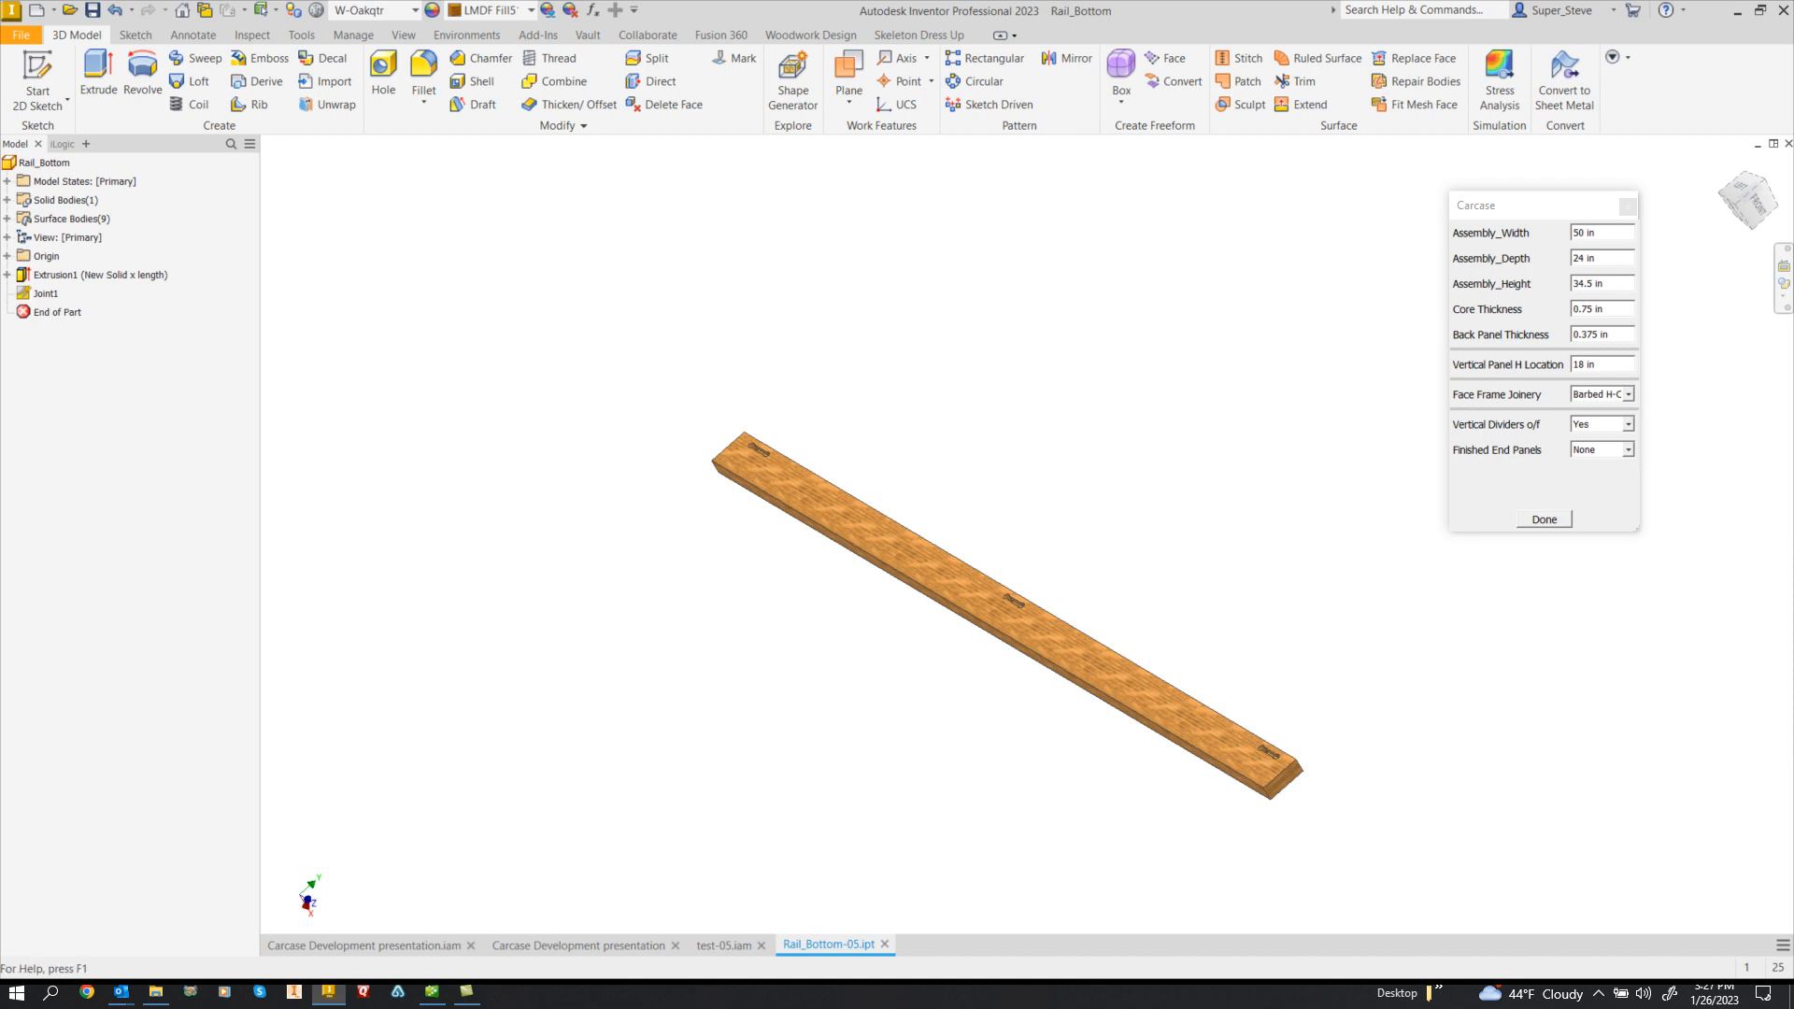
- Close Rail_Bottom-05.ipt and test-05.iam without saving and return to the carcase assembly
click(1788, 143)
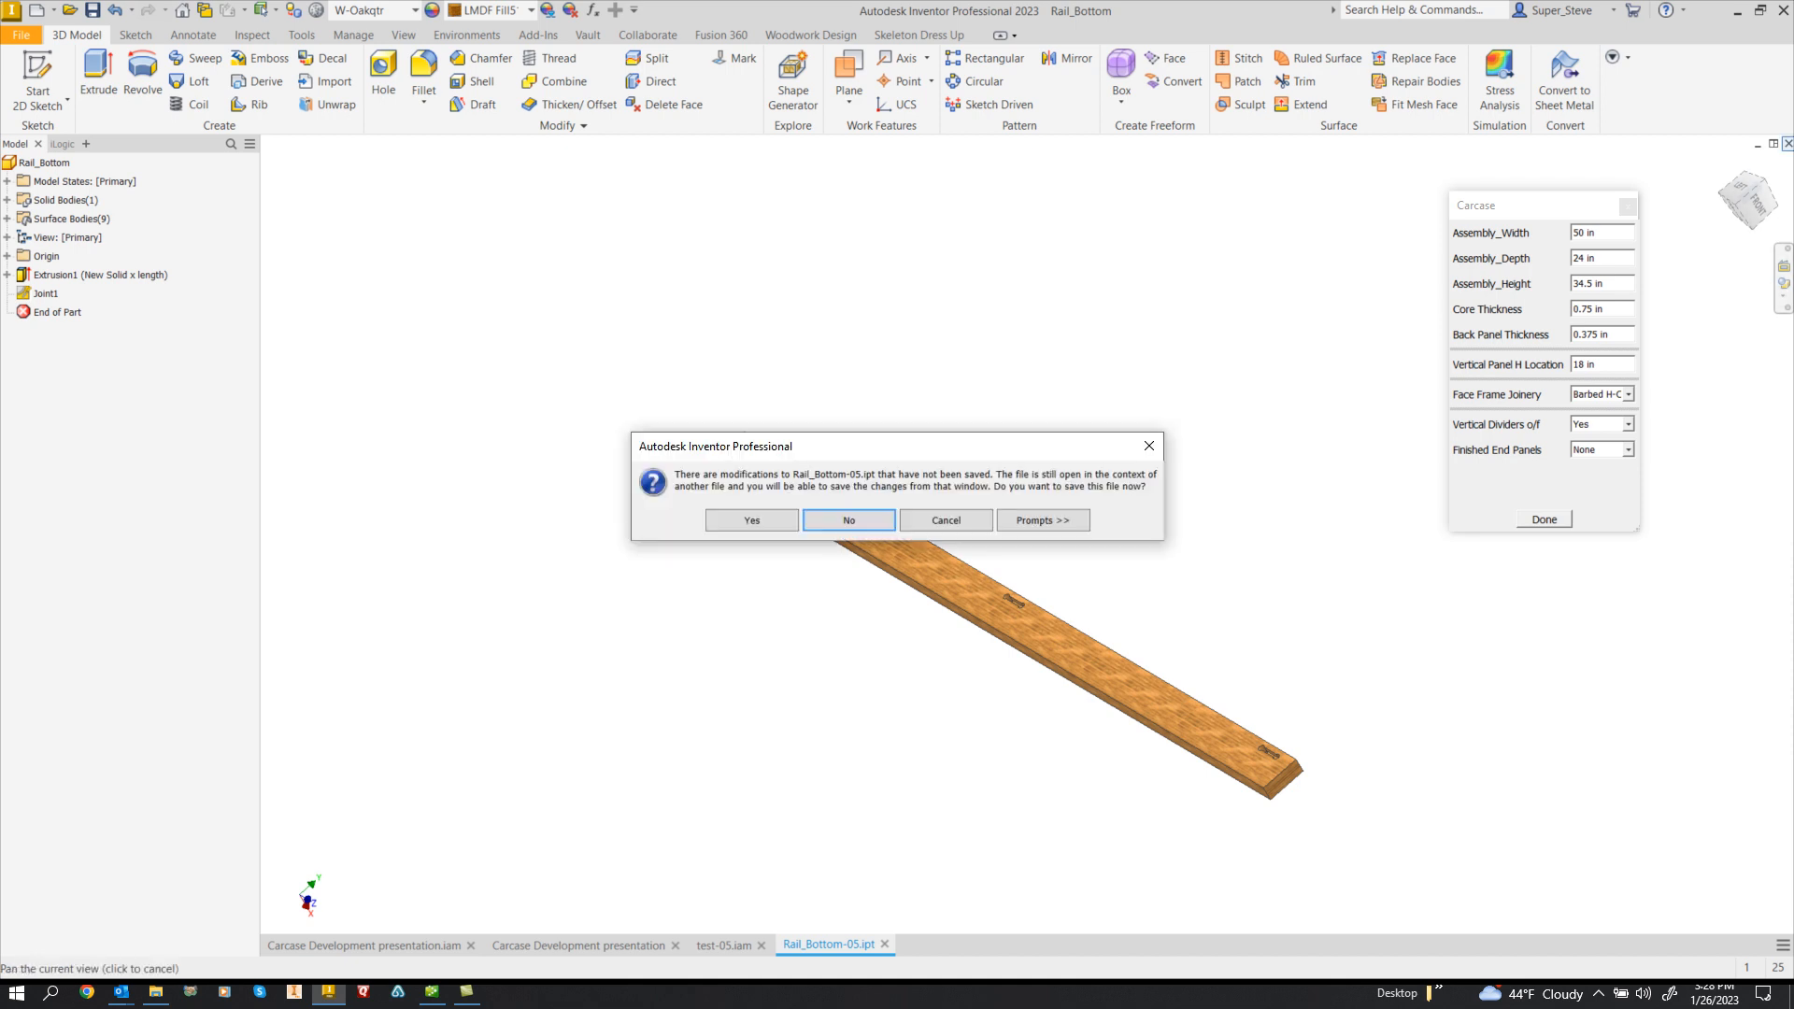
key(Return)
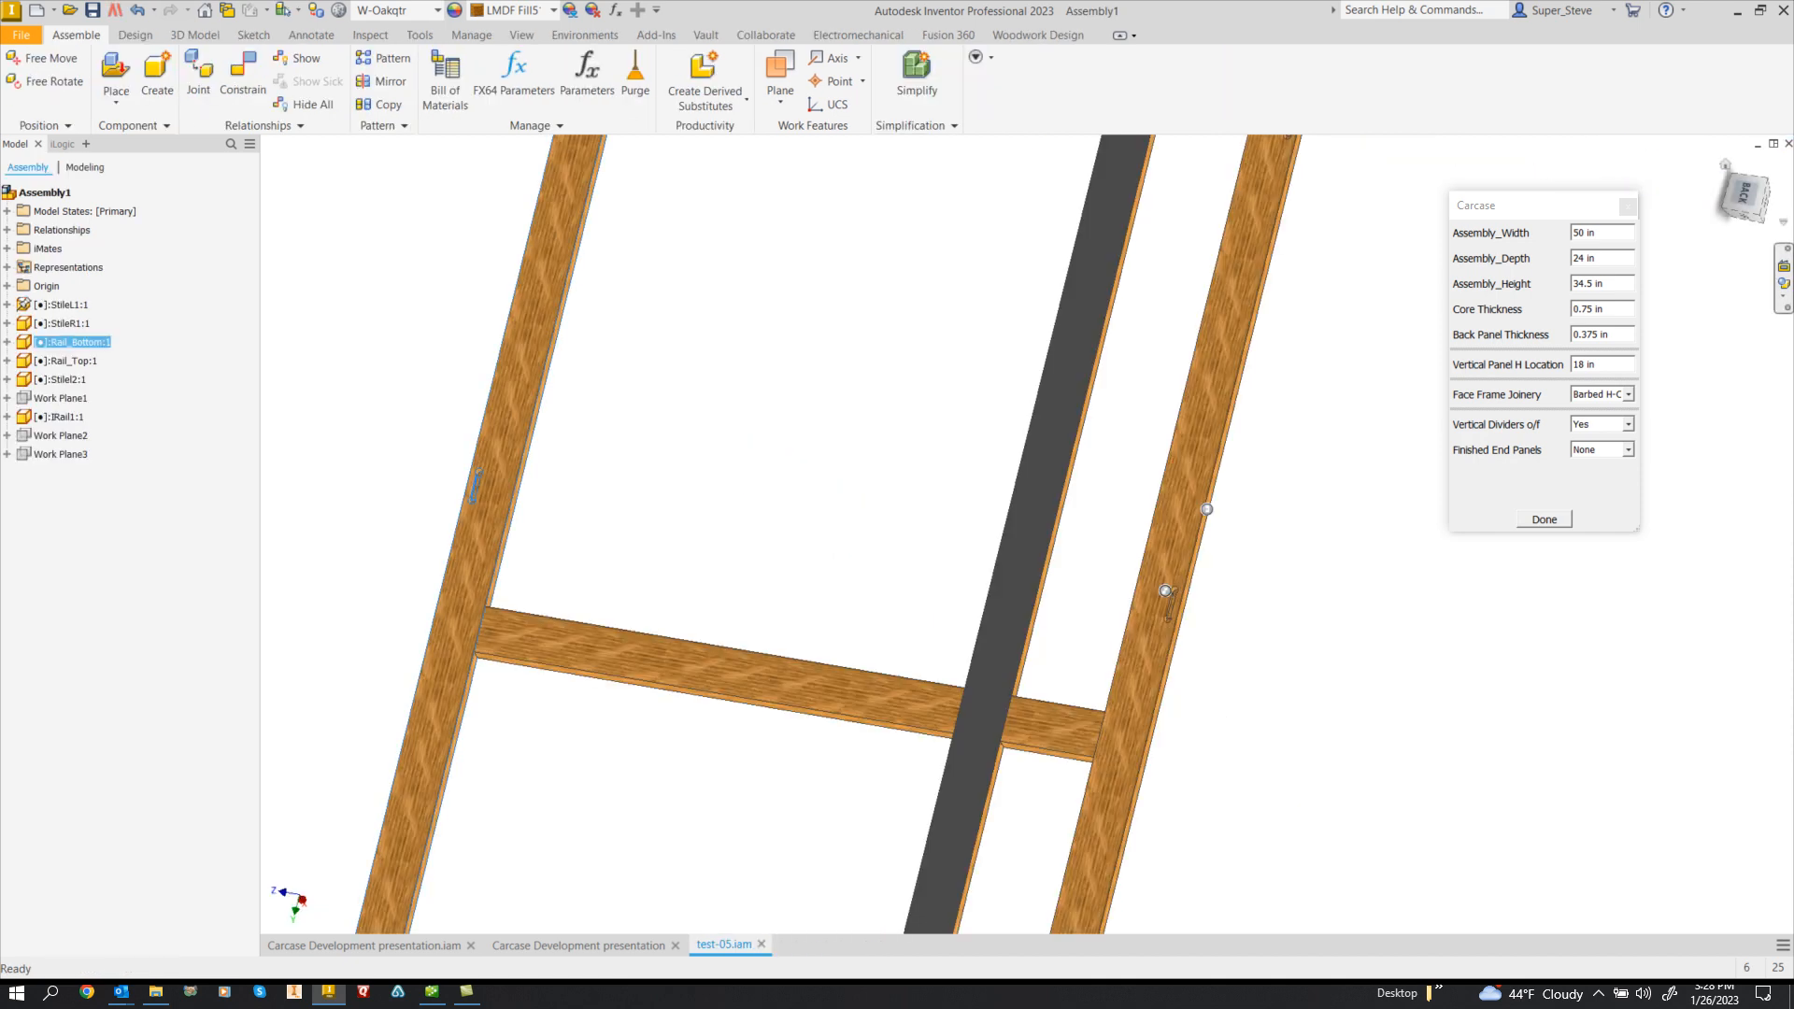
click(1787, 143)
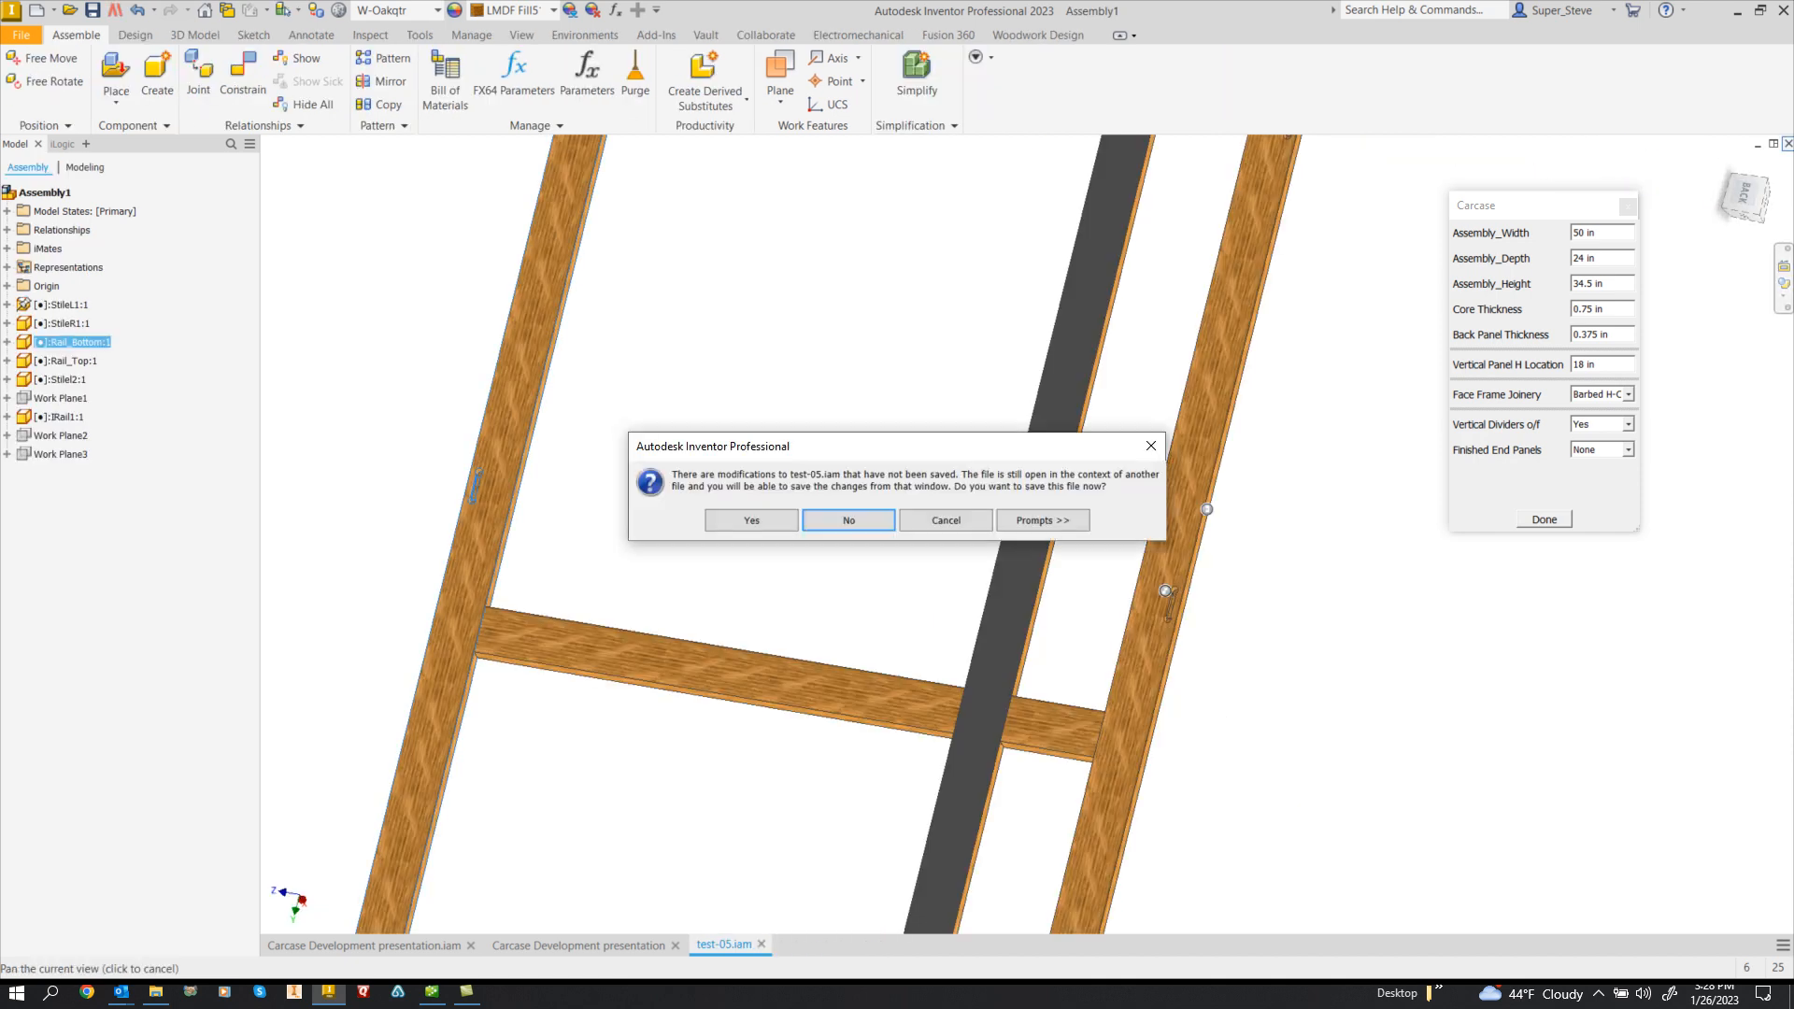
key(Return)
middle_drag(990, 523, 913, 534)
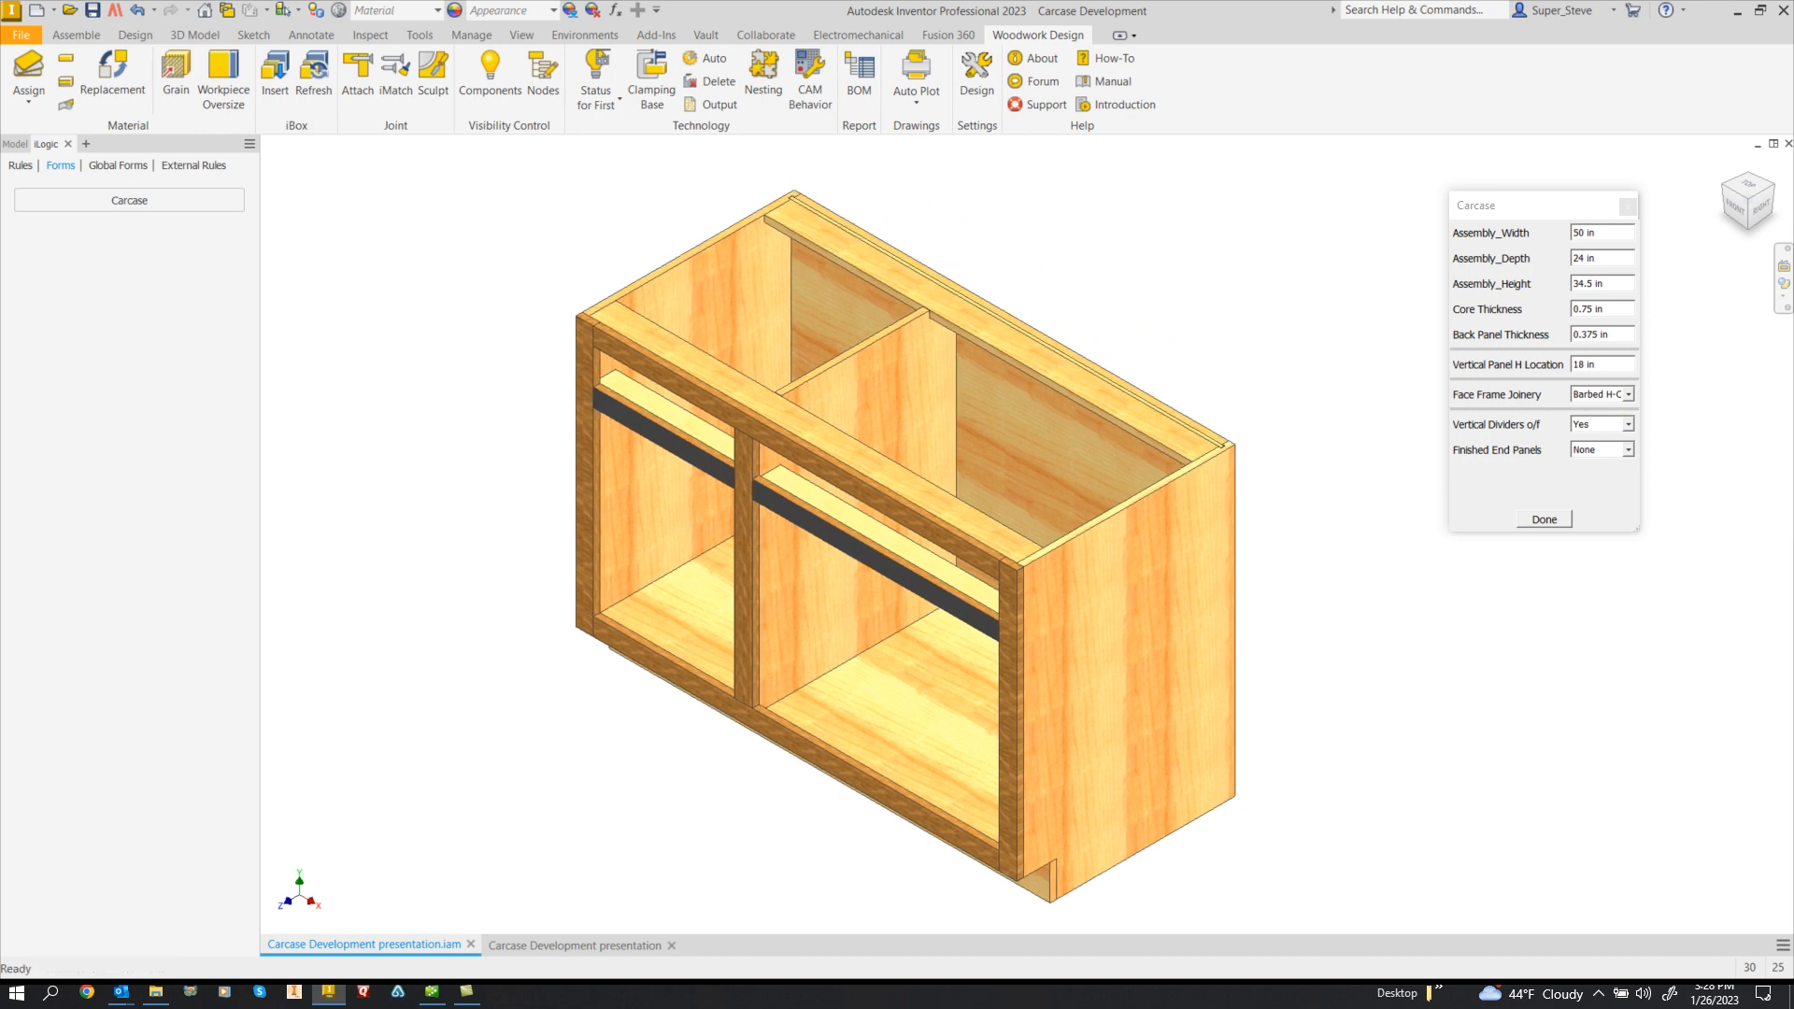